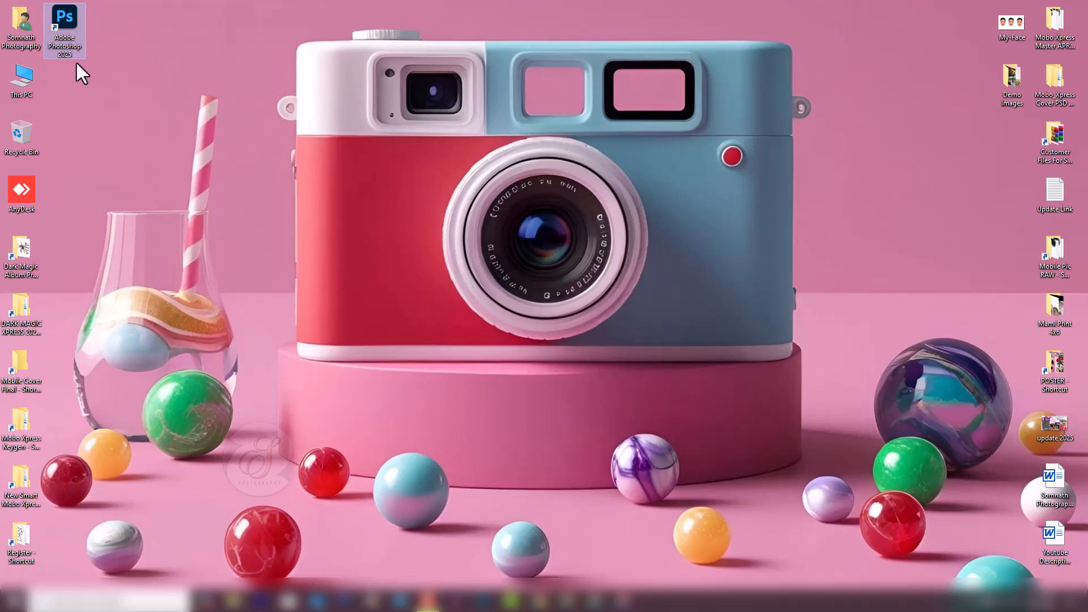
- Launch Adobe Photoshop 2025 and leave the home screen for the empty workspace
{"action": "double_click", "coordinate": [66, 28]}
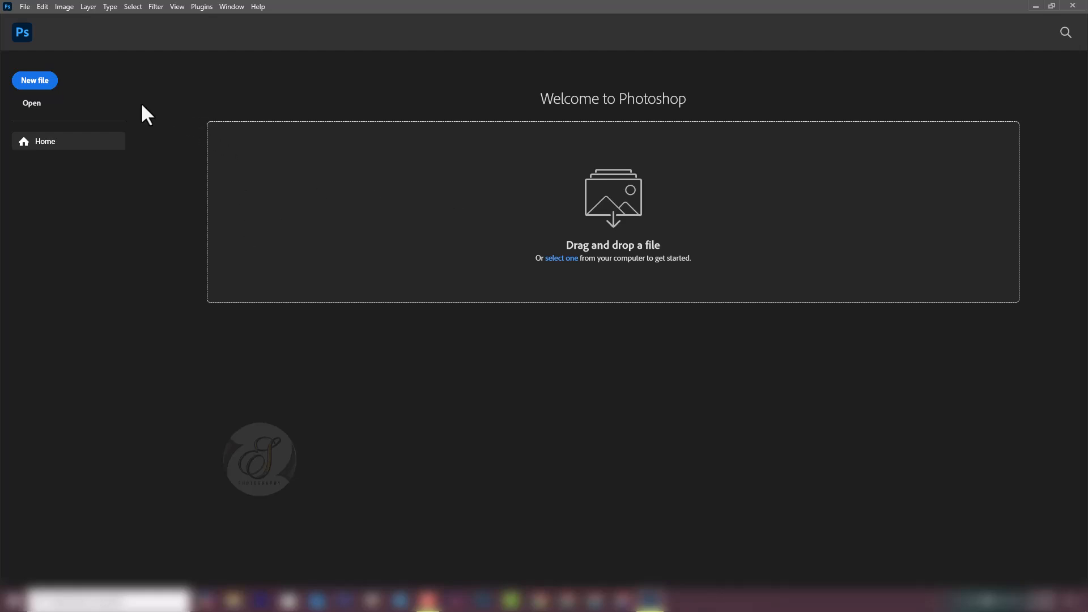
{"action": "left_click", "coordinate": [23, 37]}
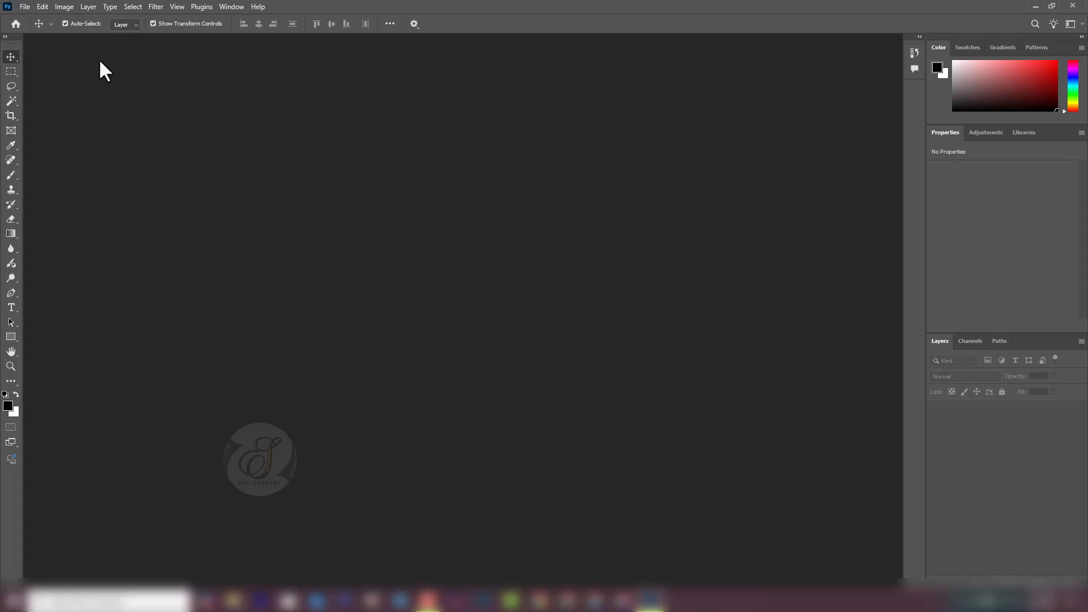
{"action": "left_click", "coordinate": [43, 7]}
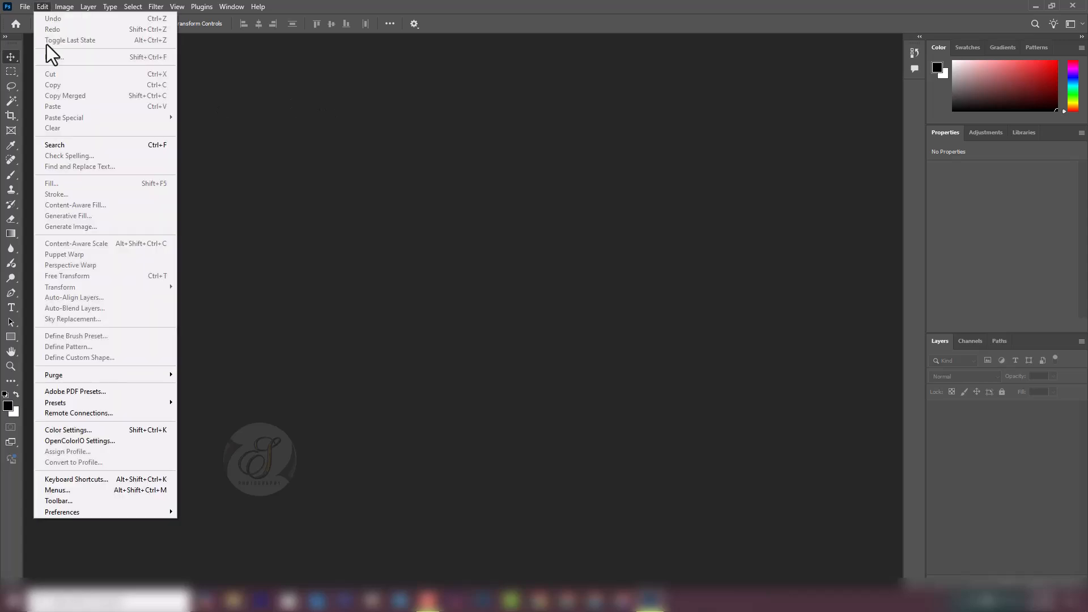
{"action": "mouse_move", "coordinate": [120, 515]}
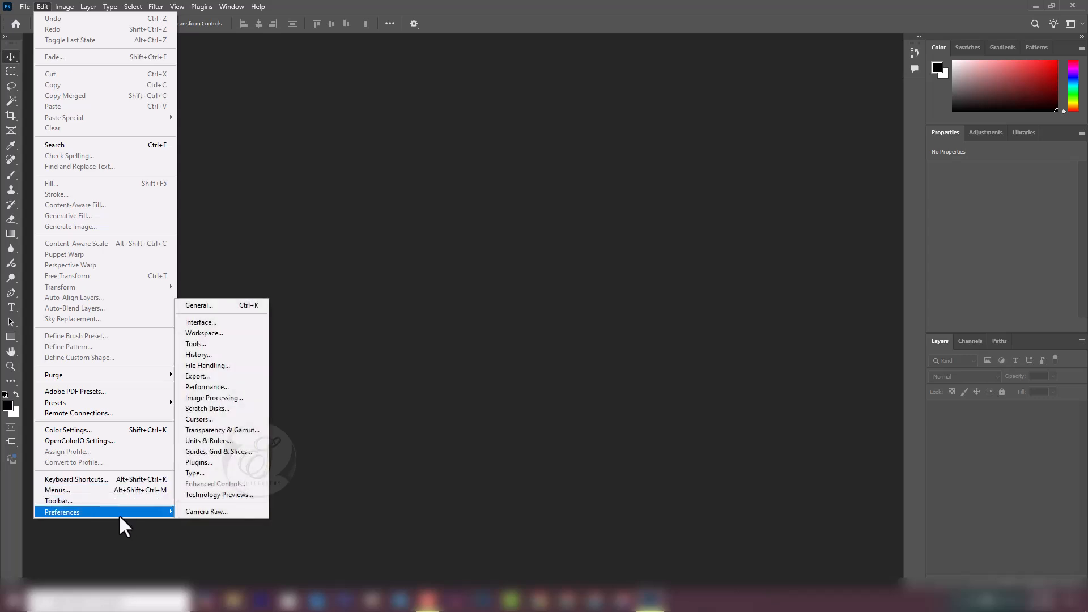
{"action": "left_click", "coordinate": [214, 308]}
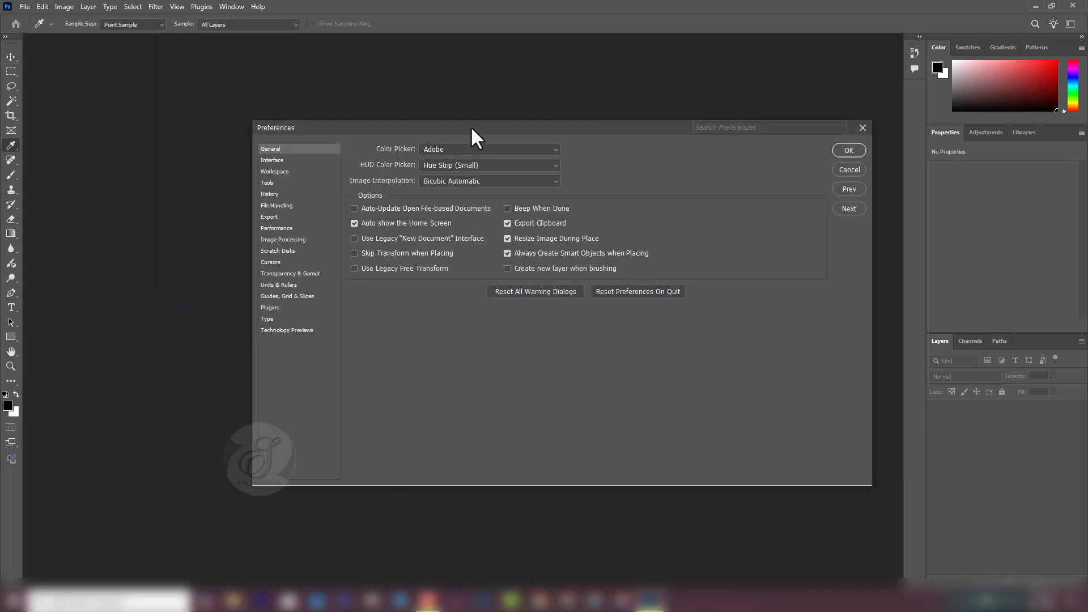
{"action": "left_click_drag", "start_coordinate": [471, 128], "coordinate": [426, 111]}
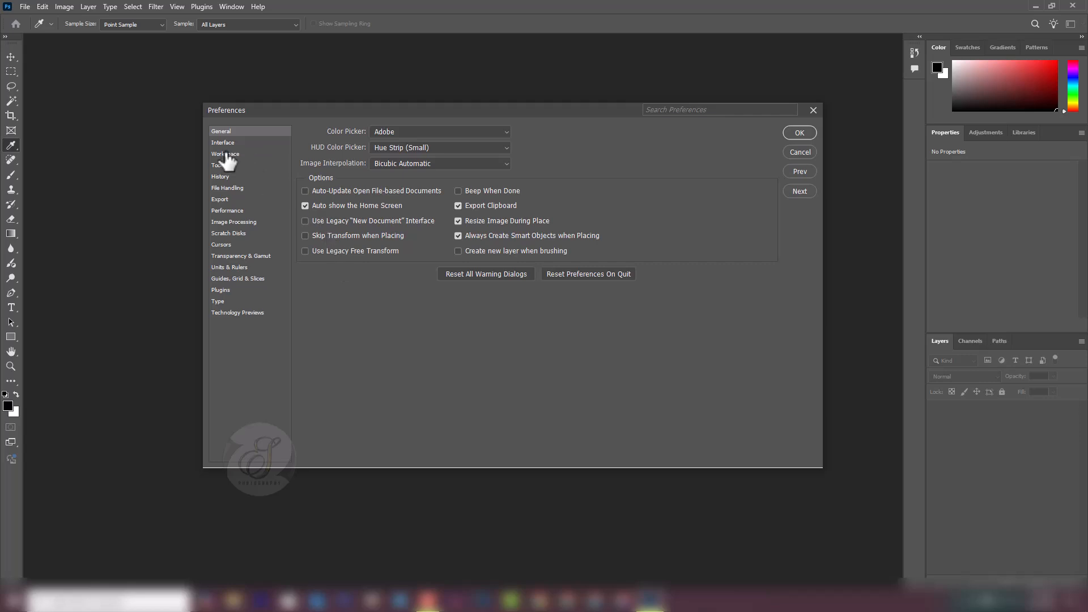
{"action": "left_click", "coordinate": [814, 109]}
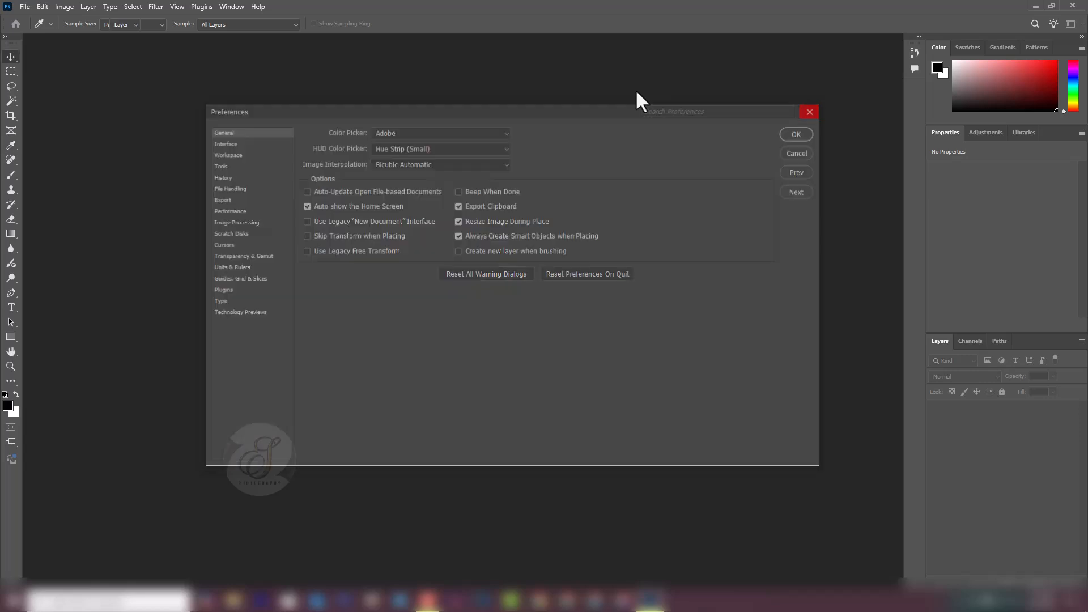
{"action": "left_click", "coordinate": [16, 23]}
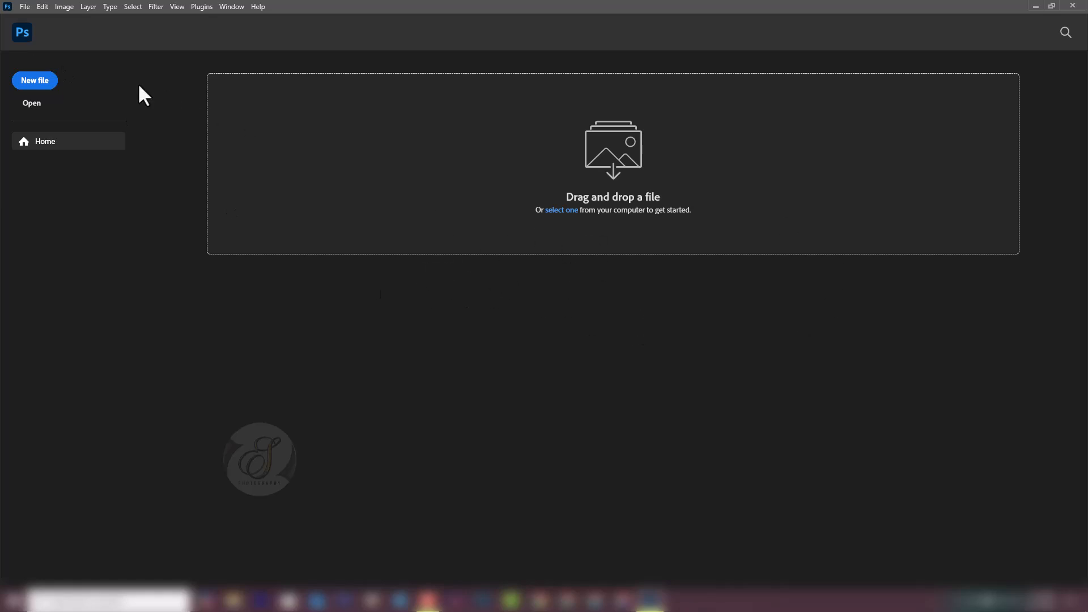
{"action": "left_click", "coordinate": [26, 35]}
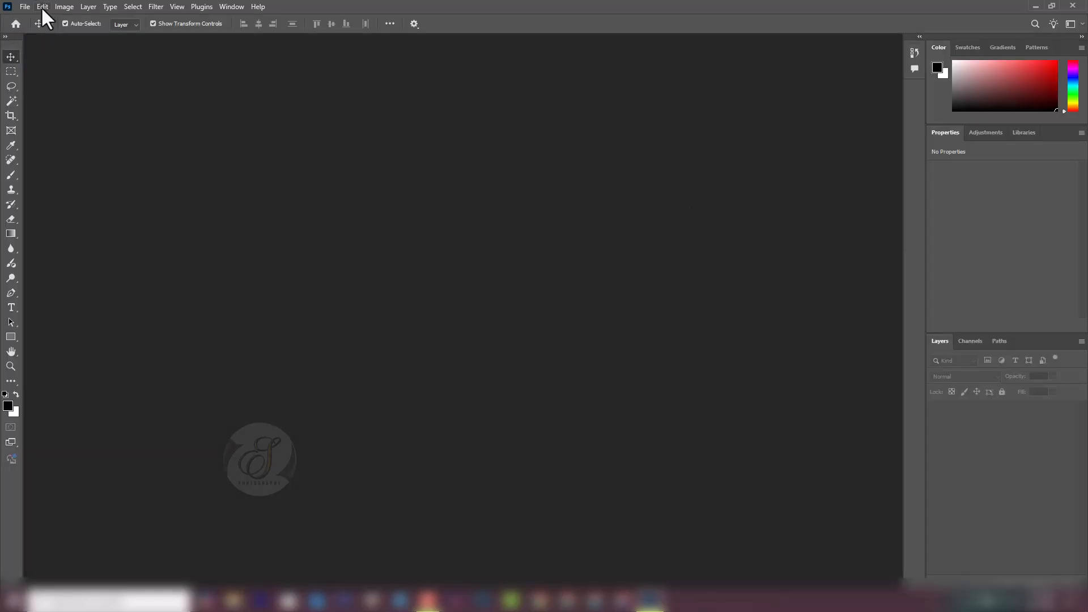
- Turn off "Auto show the Home Screen" in the General preferences
{"action": "left_click", "coordinate": [42, 7]}
{"action": "mouse_move", "coordinate": [161, 512]}
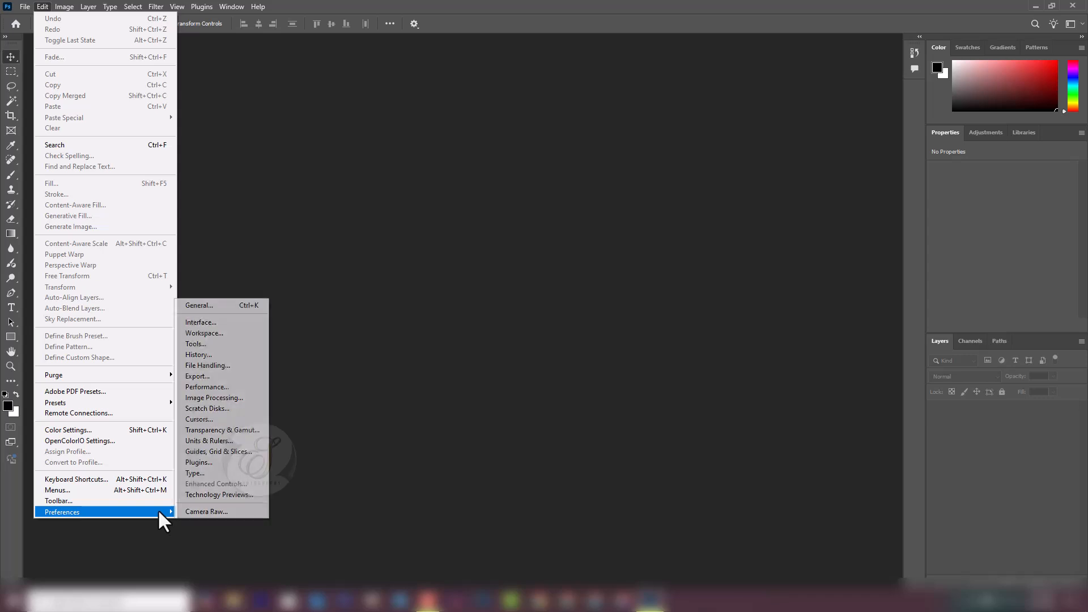
{"action": "left_click", "coordinate": [246, 304]}
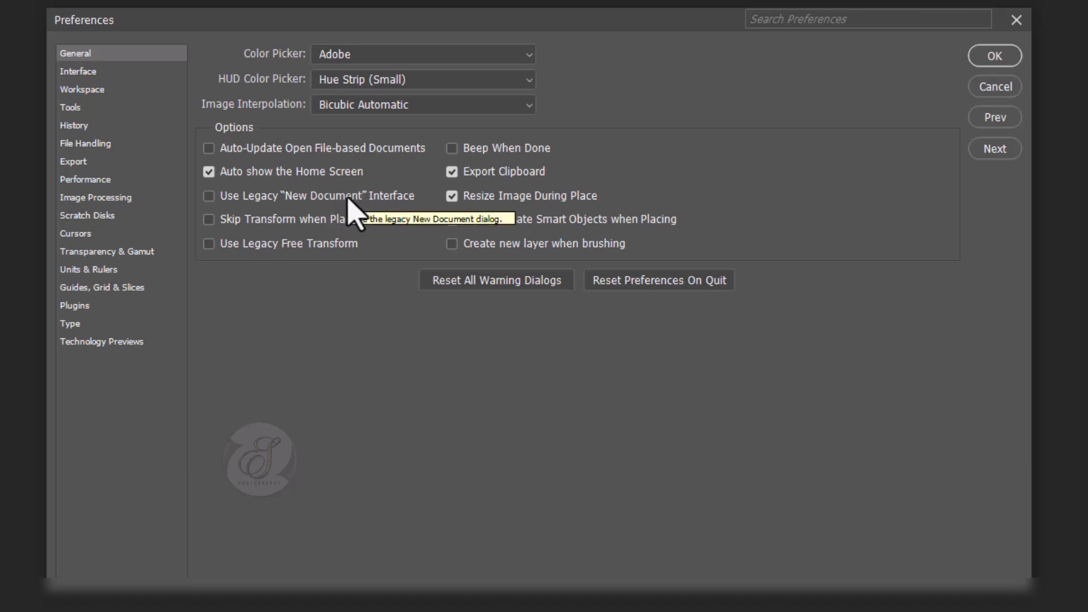
{"action": "left_click", "coordinate": [210, 174]}
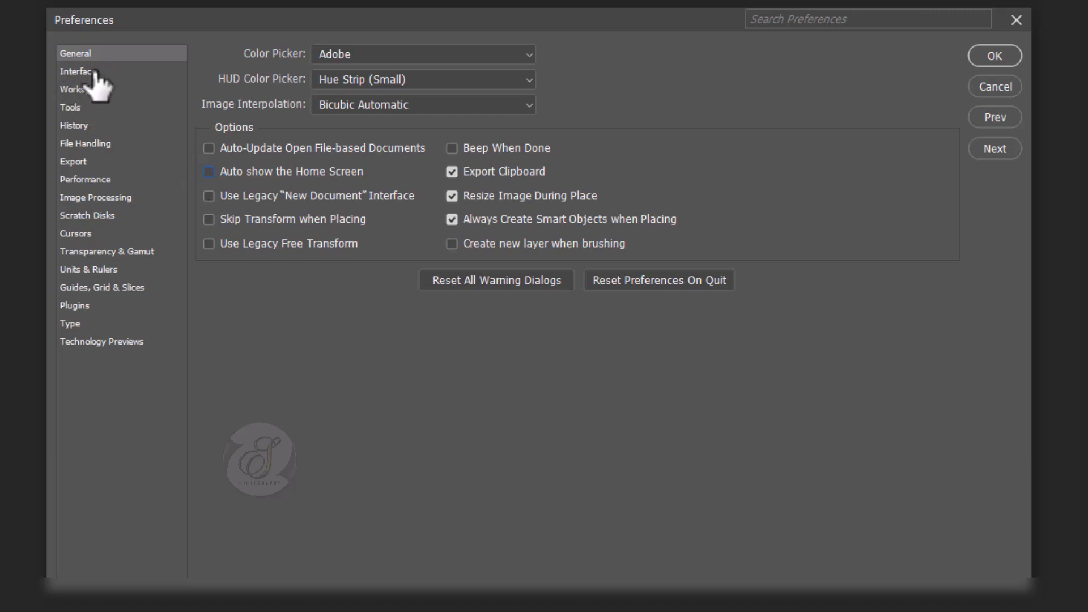
- Preview the darkest, light gray and lightest interface color themes, and restore the medium dark gray theme
{"action": "left_click", "coordinate": [74, 72]}
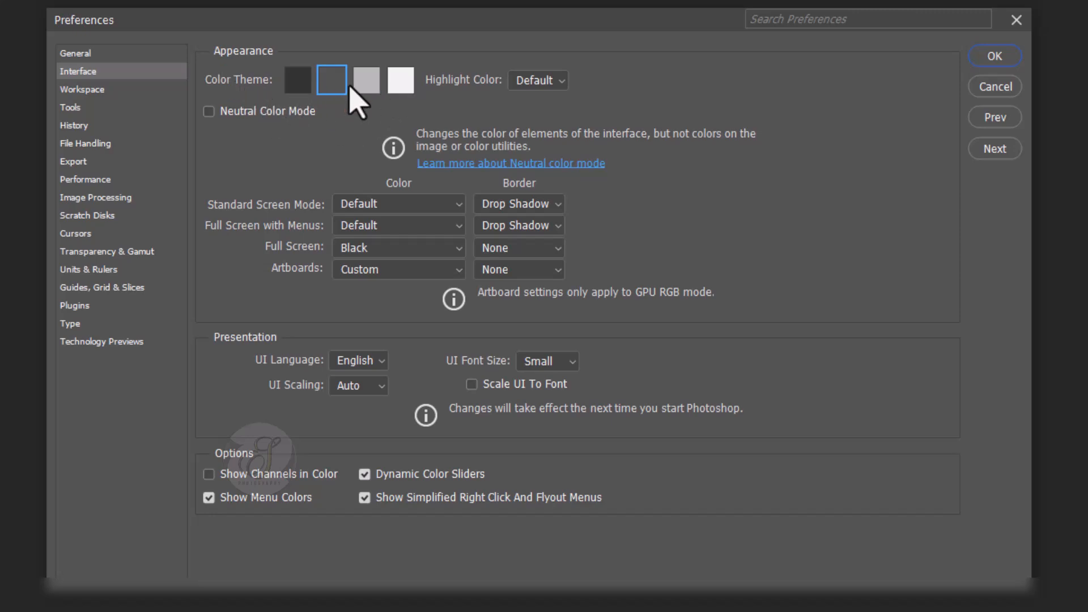
{"action": "left_click", "coordinate": [298, 83]}
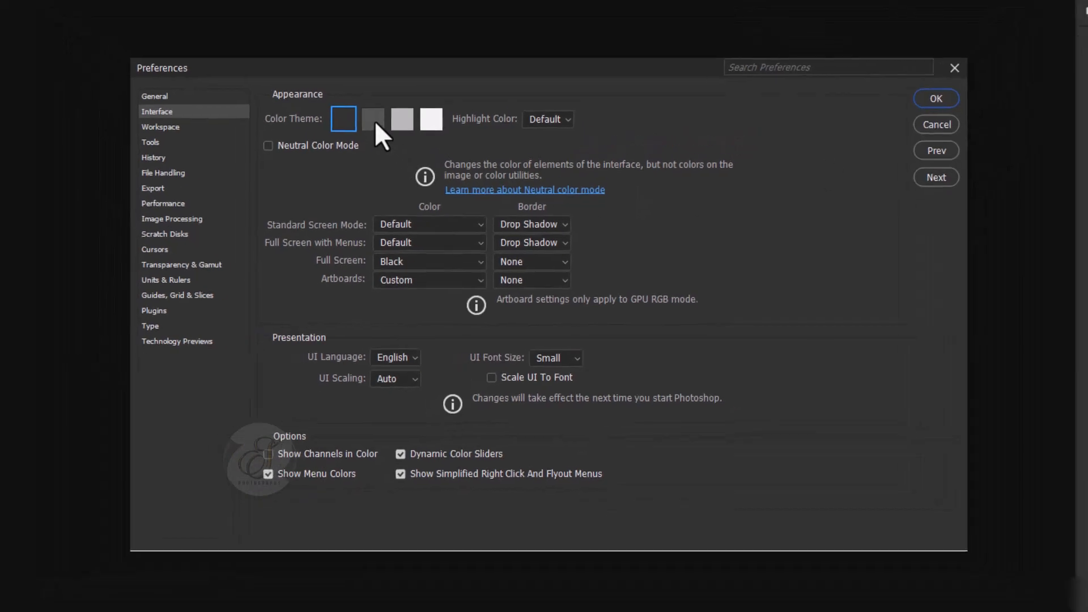
{"action": "left_click", "coordinate": [421, 136]}
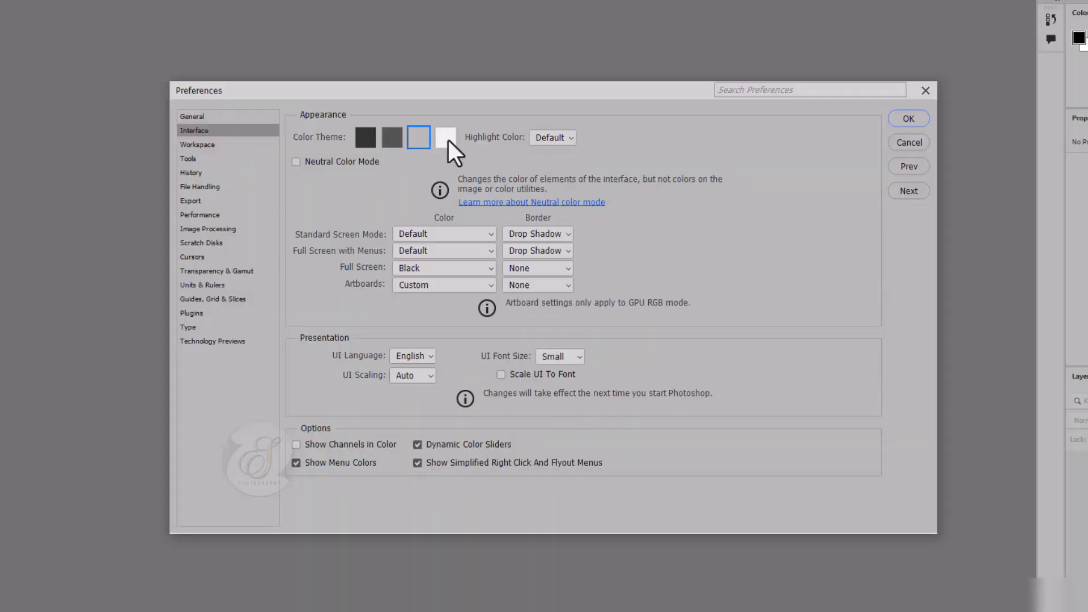
{"action": "left_click", "coordinate": [448, 141]}
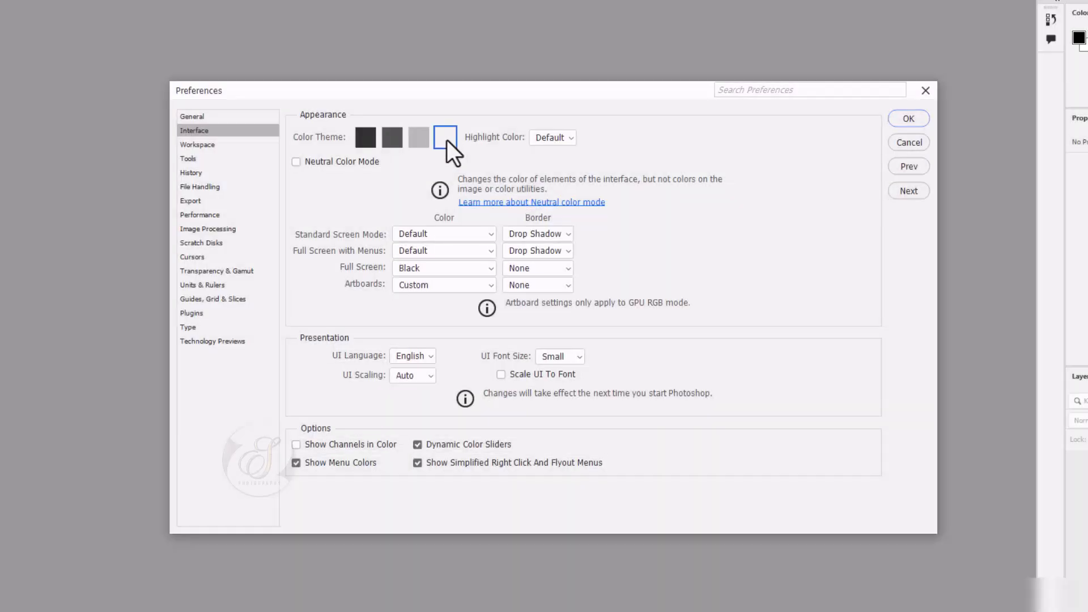
{"action": "left_click", "coordinate": [392, 140]}
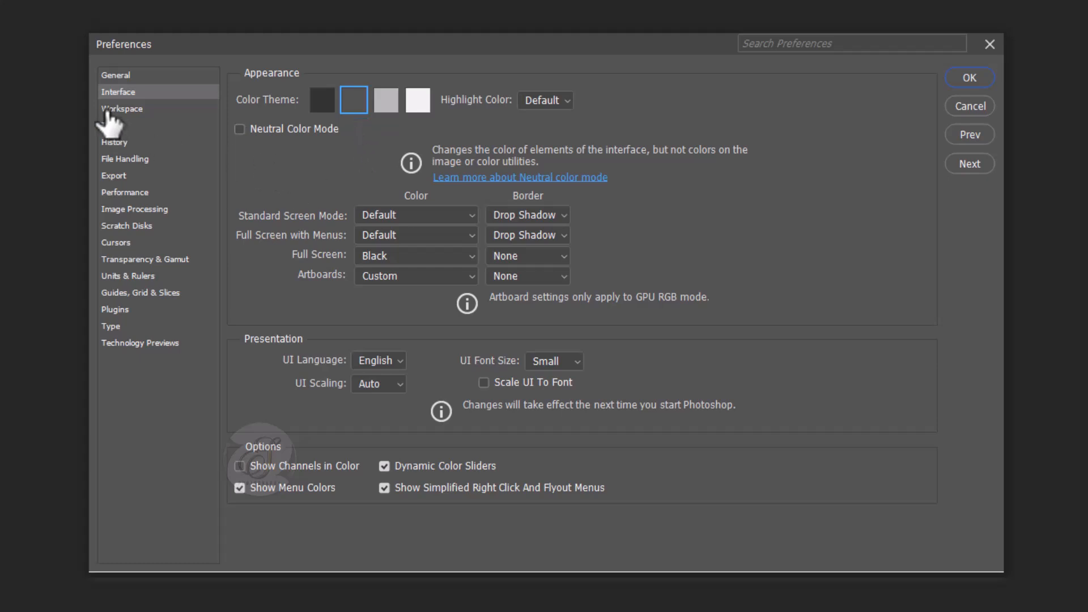
- Raise the memory Photoshop may use to 4105 MB (75%) in the Performance preferences and apply the preferences
{"action": "left_click", "coordinate": [132, 193]}
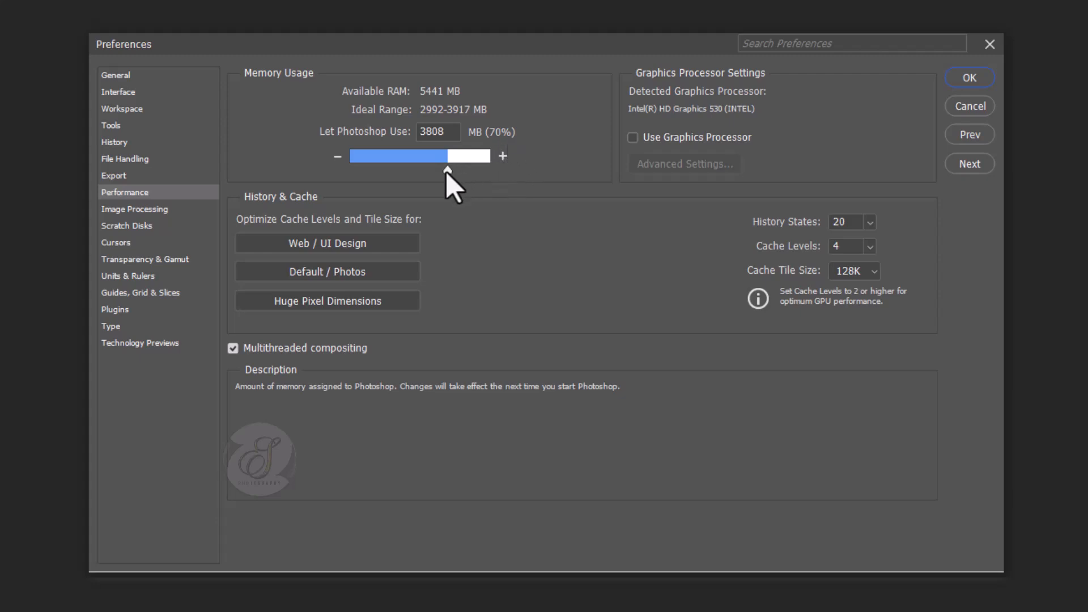
{"action": "left_click_drag", "start_coordinate": [447, 172], "coordinate": [455, 173]}
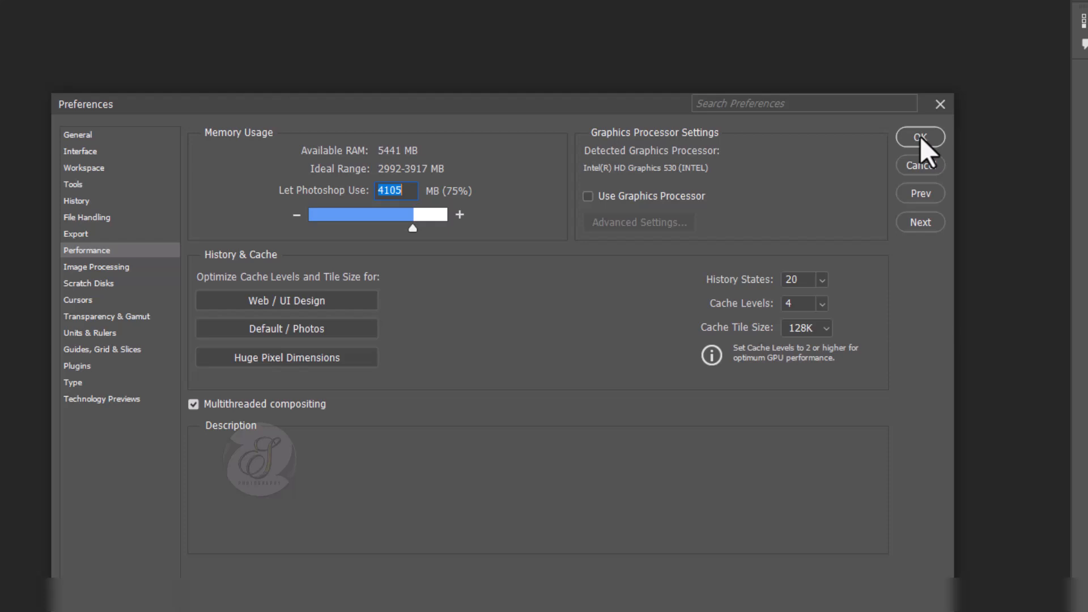
{"action": "left_click", "coordinate": [920, 137]}
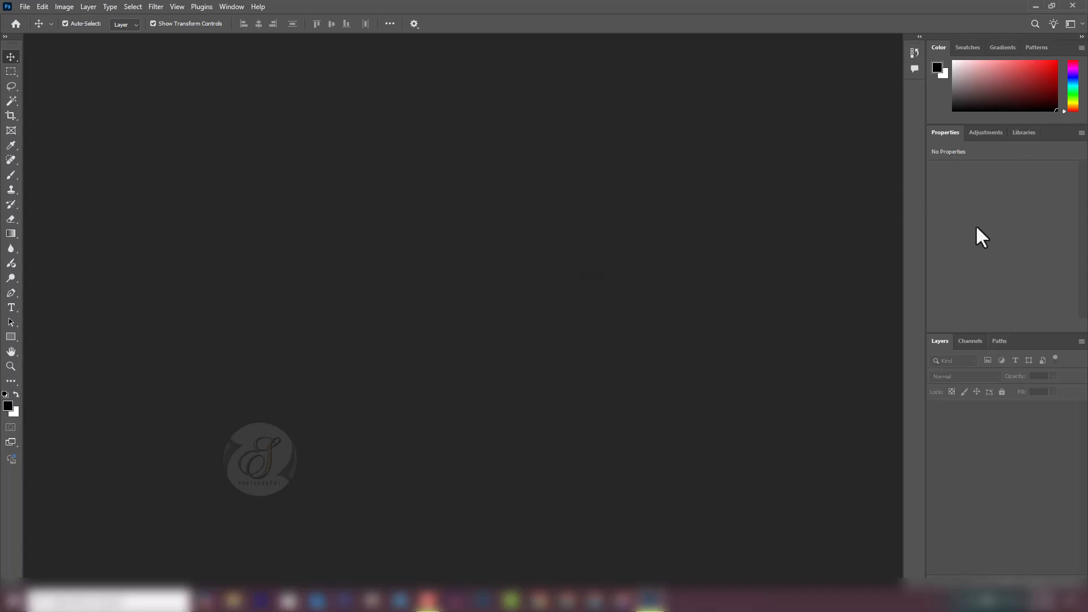
- Switch to the Painting workspace to view its layout, and return to the Essentials (Default) workspace
{"action": "left_click", "coordinate": [234, 7]}
{"action": "mouse_move", "coordinate": [245, 29]}
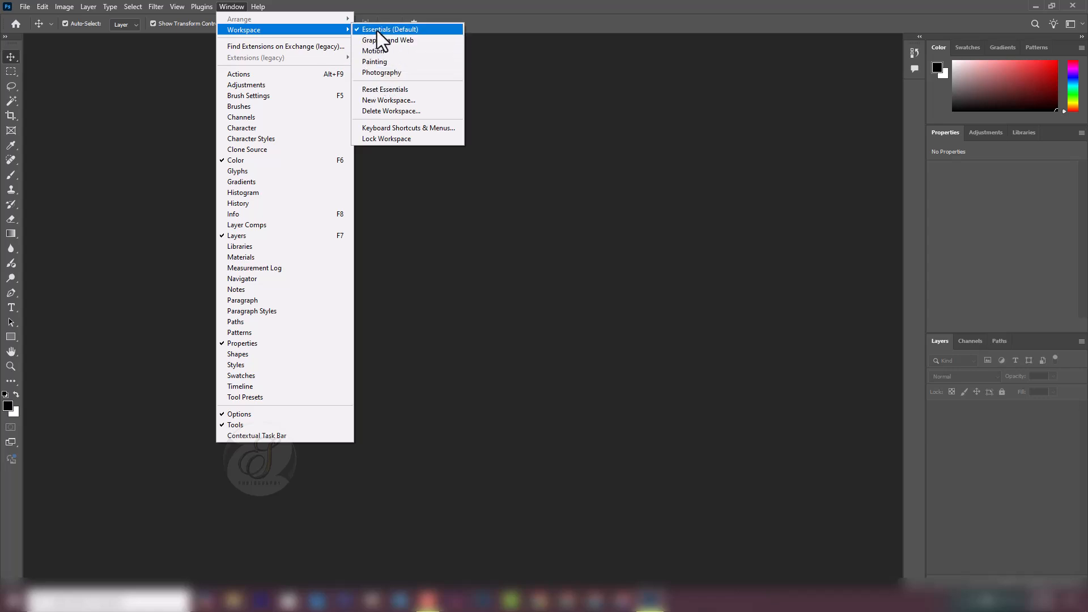
{"action": "left_click", "coordinate": [384, 61]}
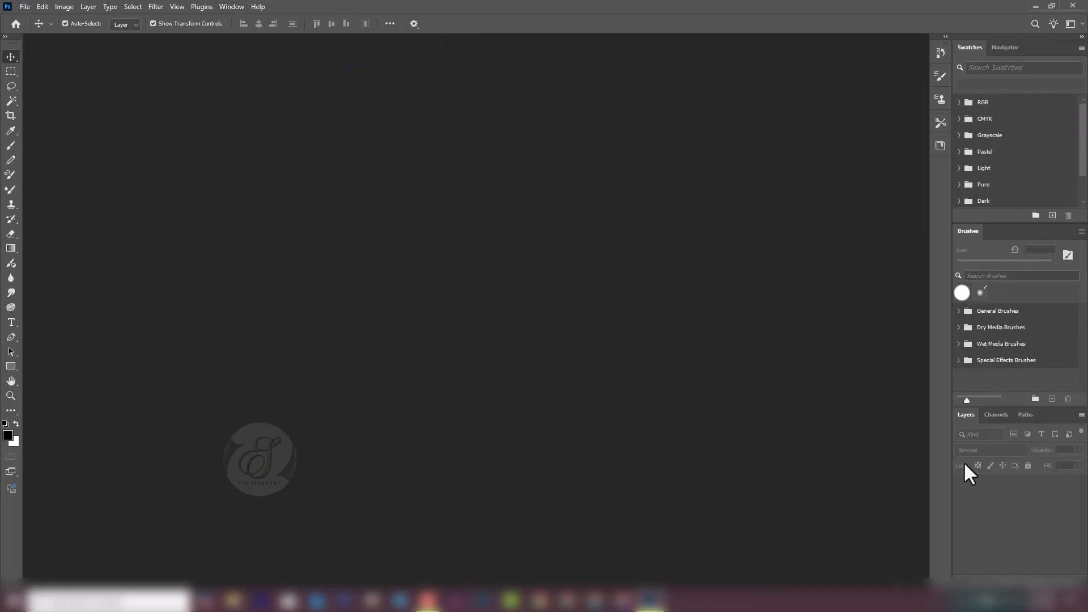
{"action": "left_click", "coordinate": [231, 7]}
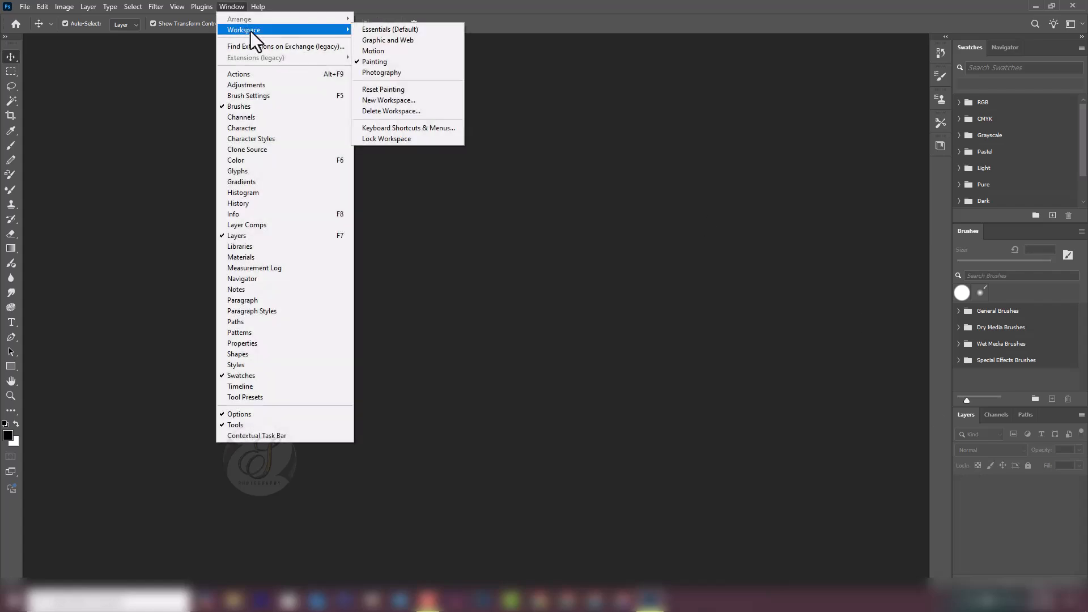
{"action": "left_click", "coordinate": [371, 31]}
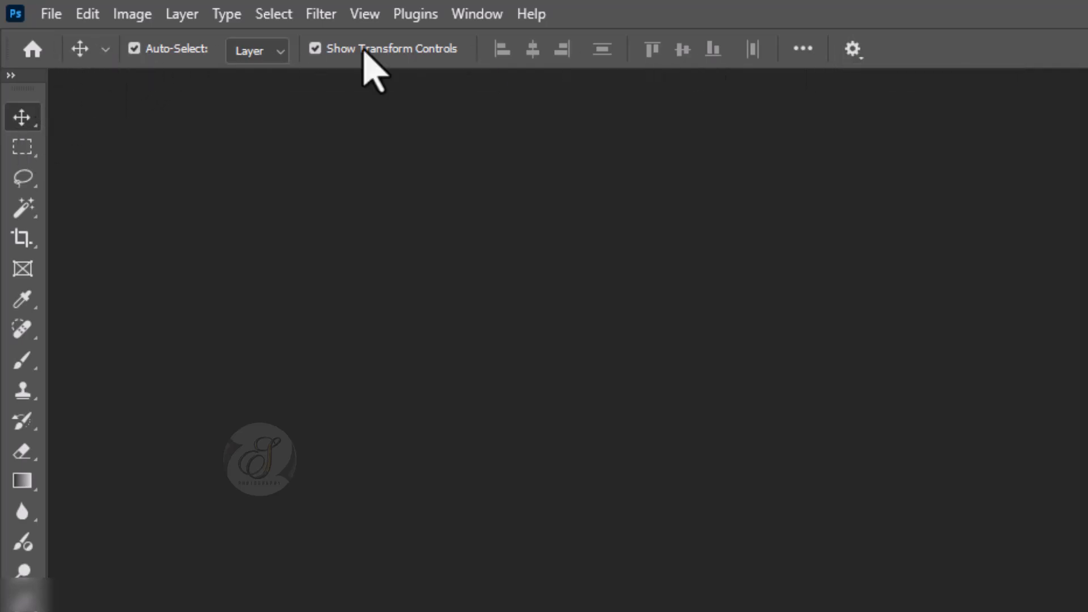
- Examine the tool options of the Rectangular Marquee and Lasso tools, and return to the Move tool
{"action": "left_click", "coordinate": [21, 150]}
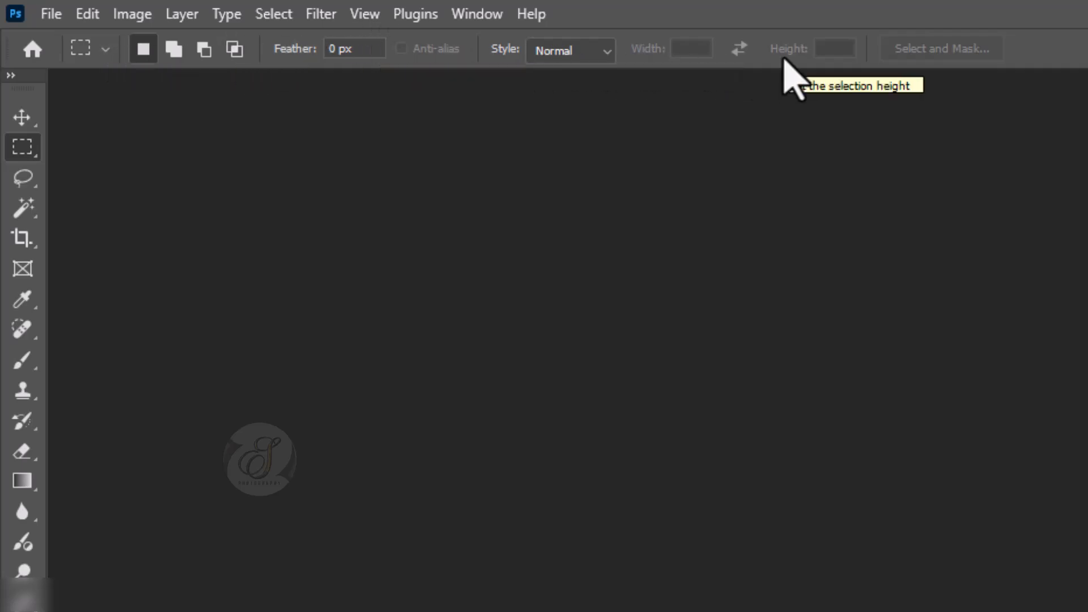
{"action": "left_click", "coordinate": [17, 188]}
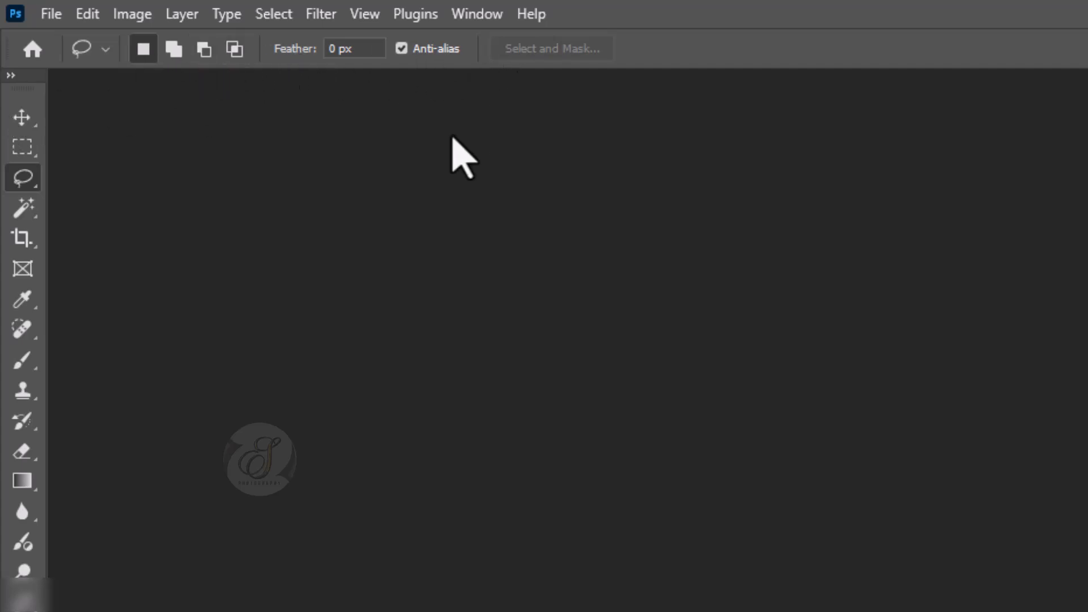
{"action": "left_click", "coordinate": [22, 119]}
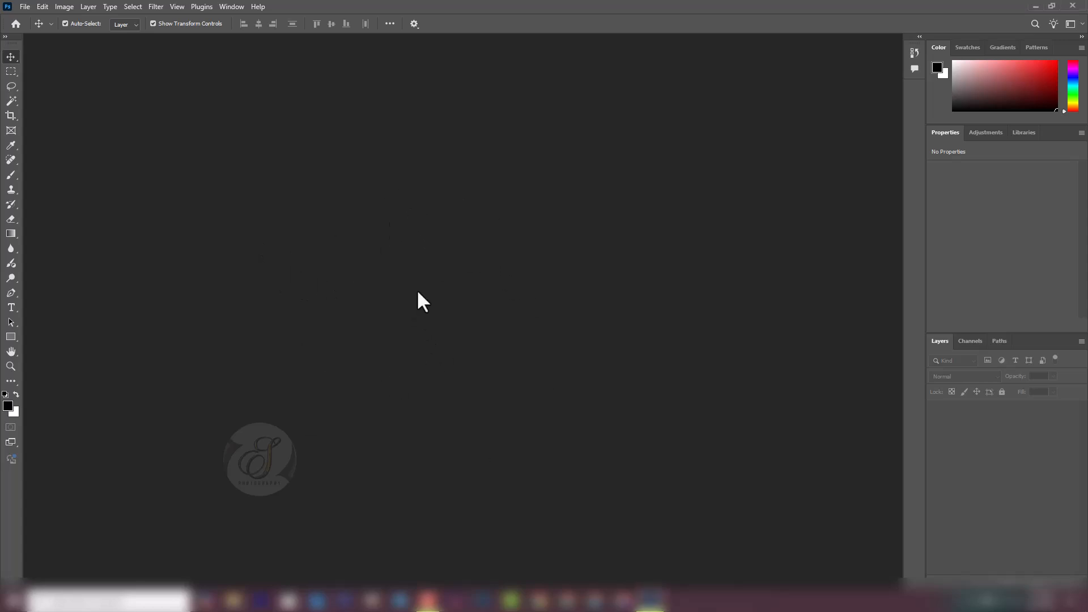
- Bring up the dialog for opening a file and dismiss it without choosing a file
{"action": "key", "text": "ctrl+o"}
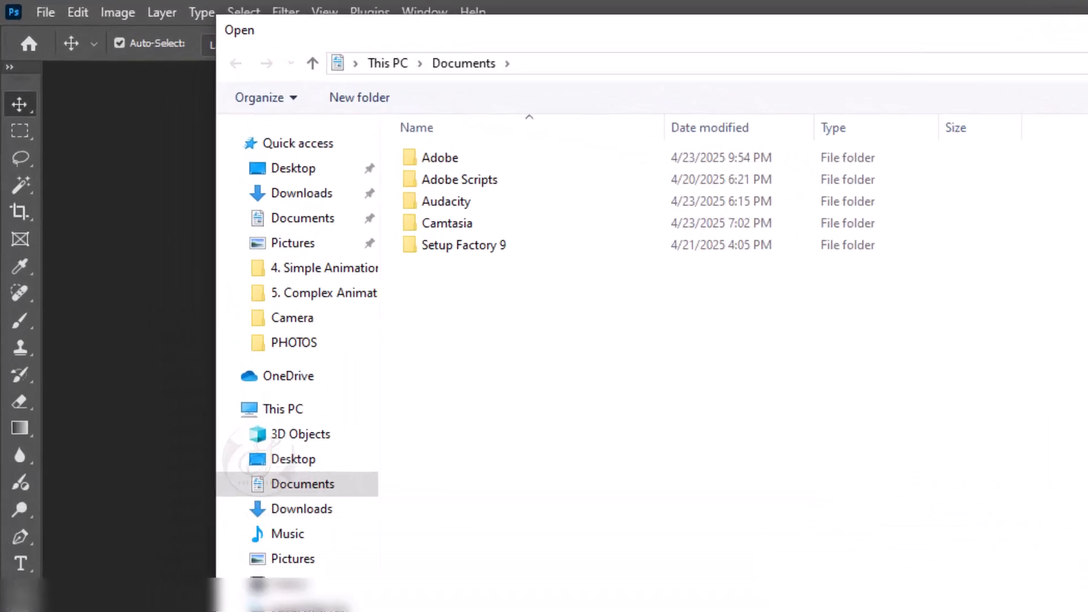
{"action": "left_click", "coordinate": [905, 16]}
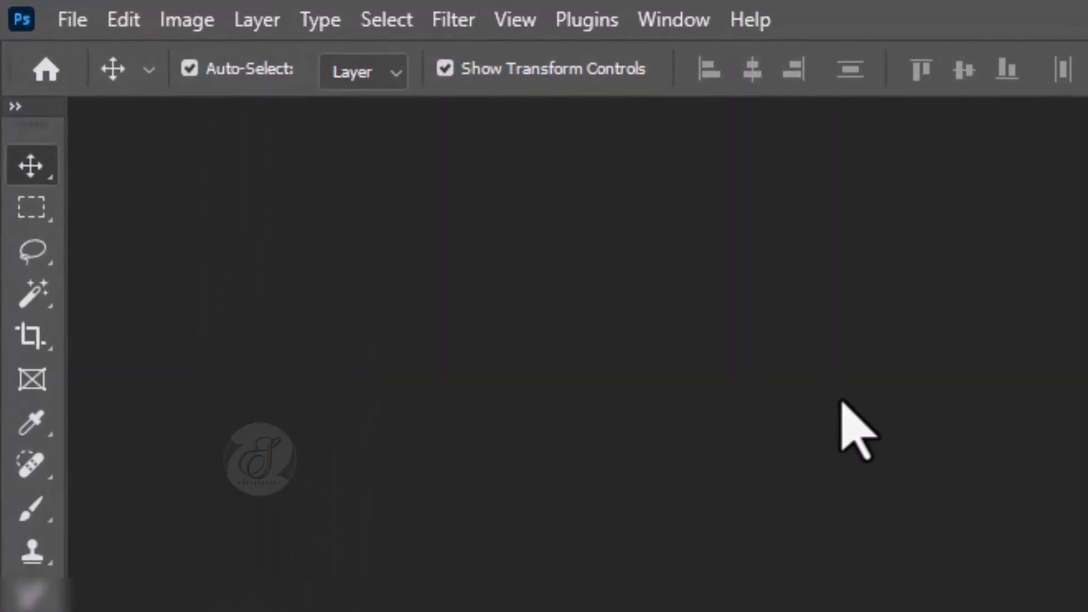
{"action": "left_click", "coordinate": [72, 21]}
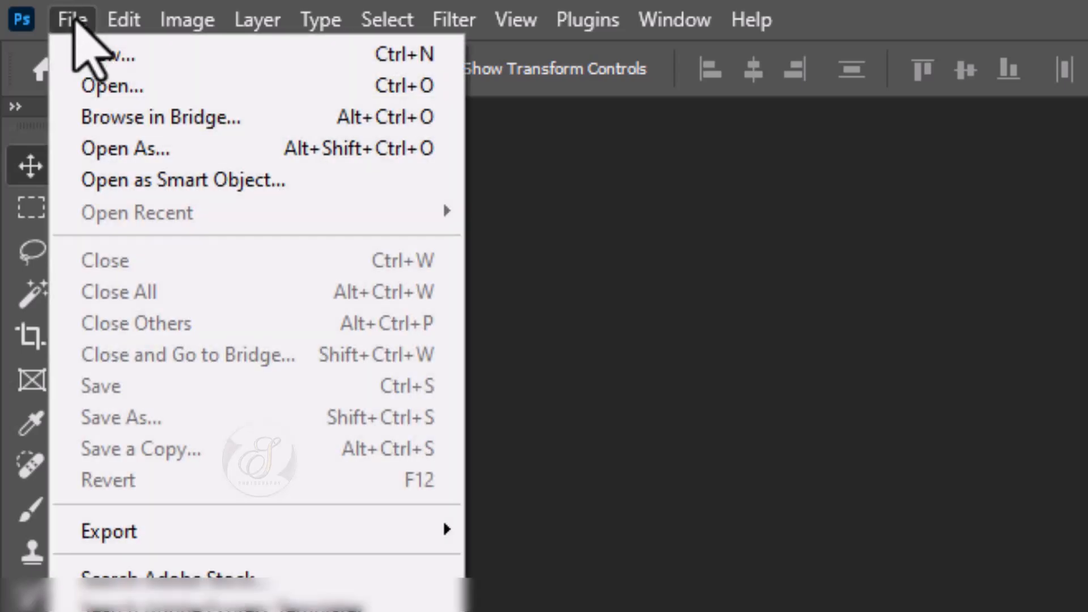
{"action": "left_click", "coordinate": [113, 88]}
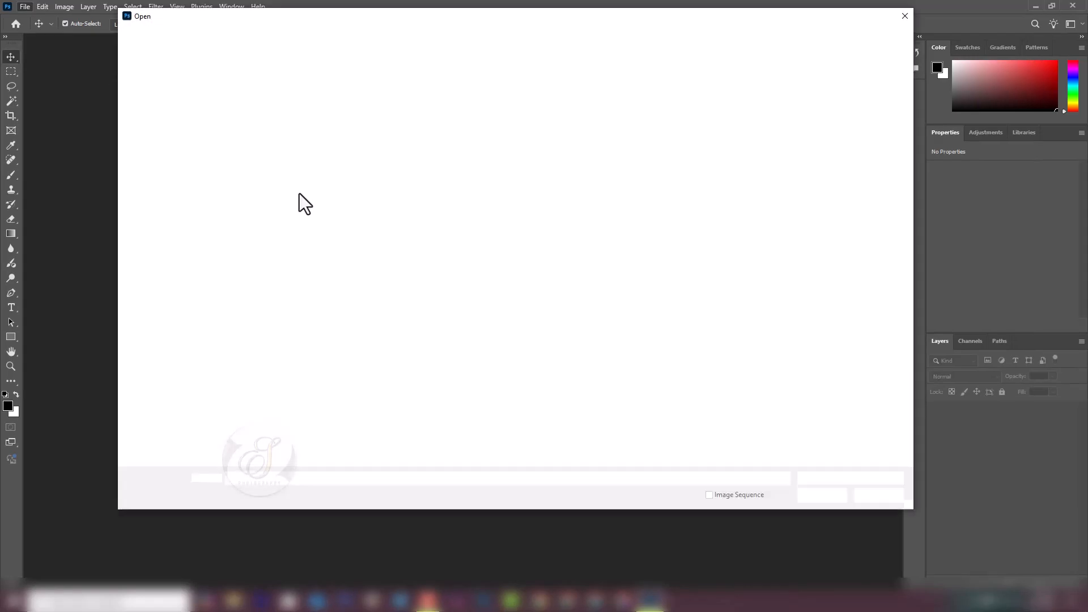
{"action": "left_click", "coordinate": [906, 16]}
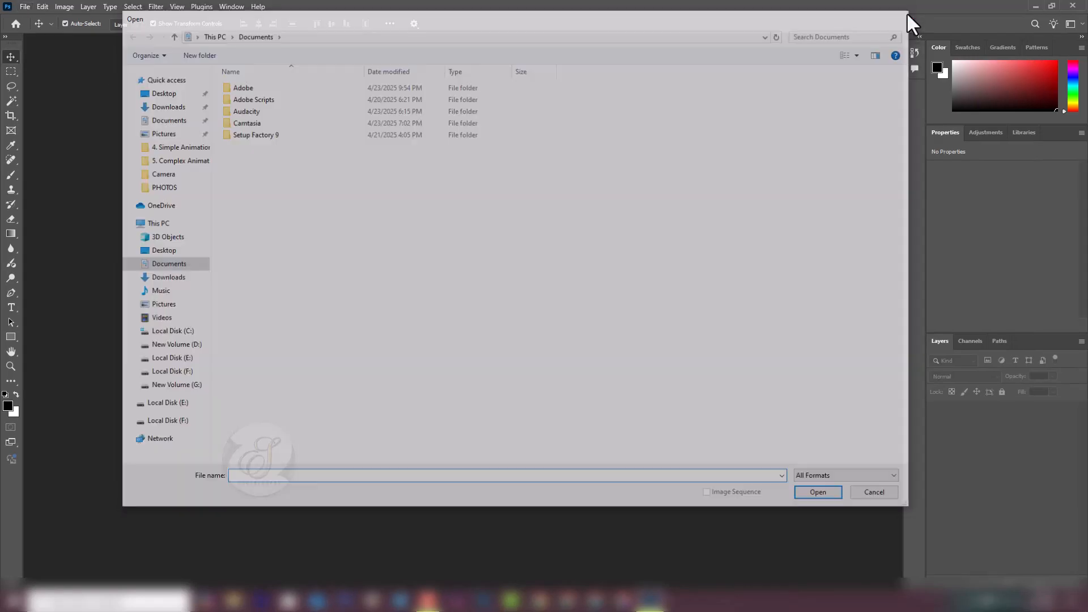
{"action": "left_click", "coordinate": [25, 7]}
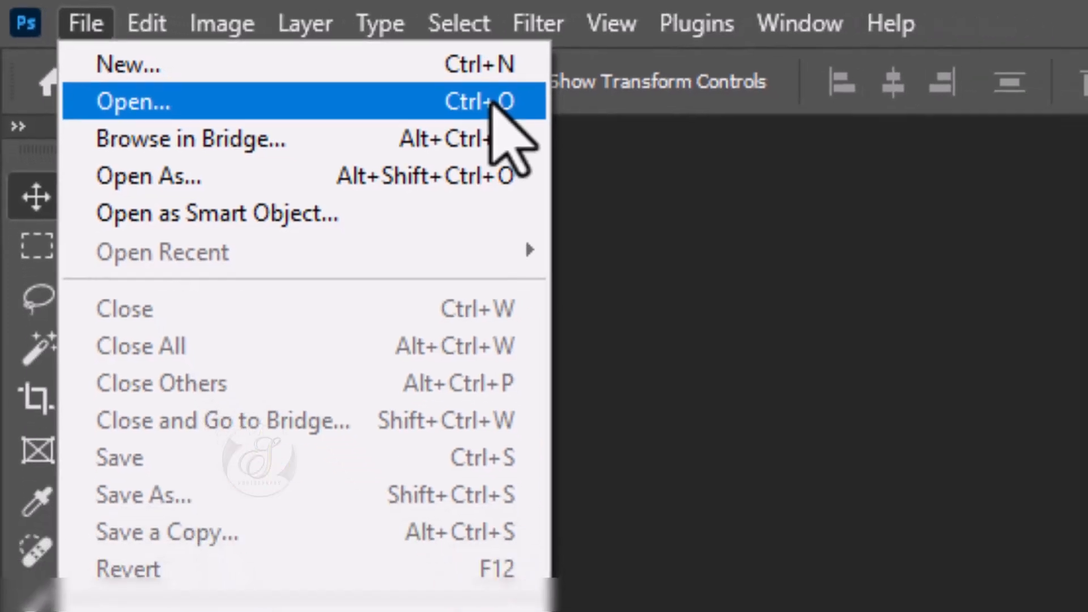
{"action": "left_click", "coordinate": [568, 117]}
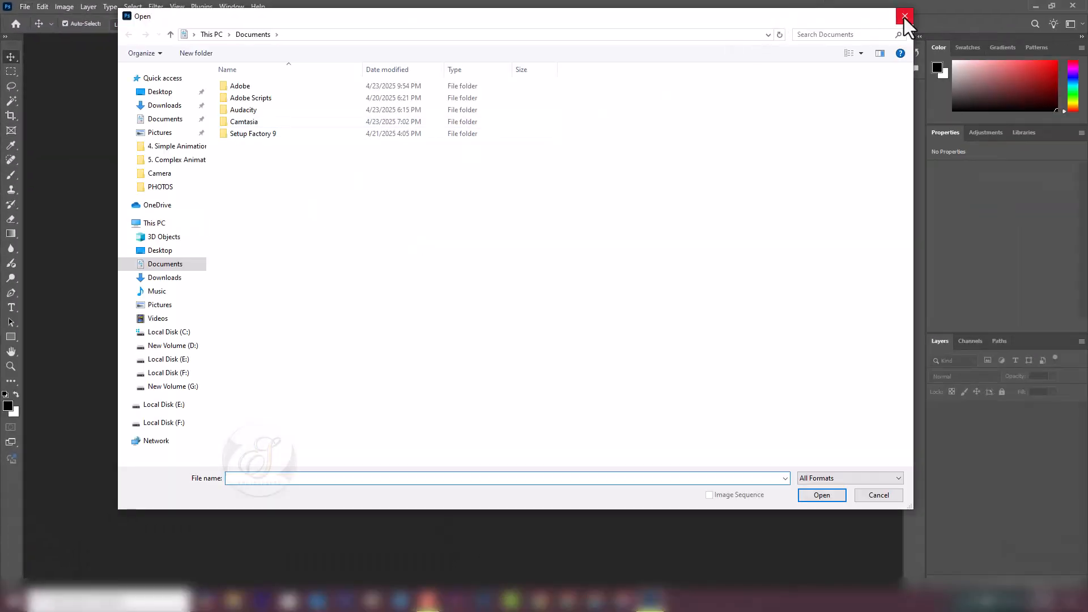
{"action": "left_click", "coordinate": [904, 17]}
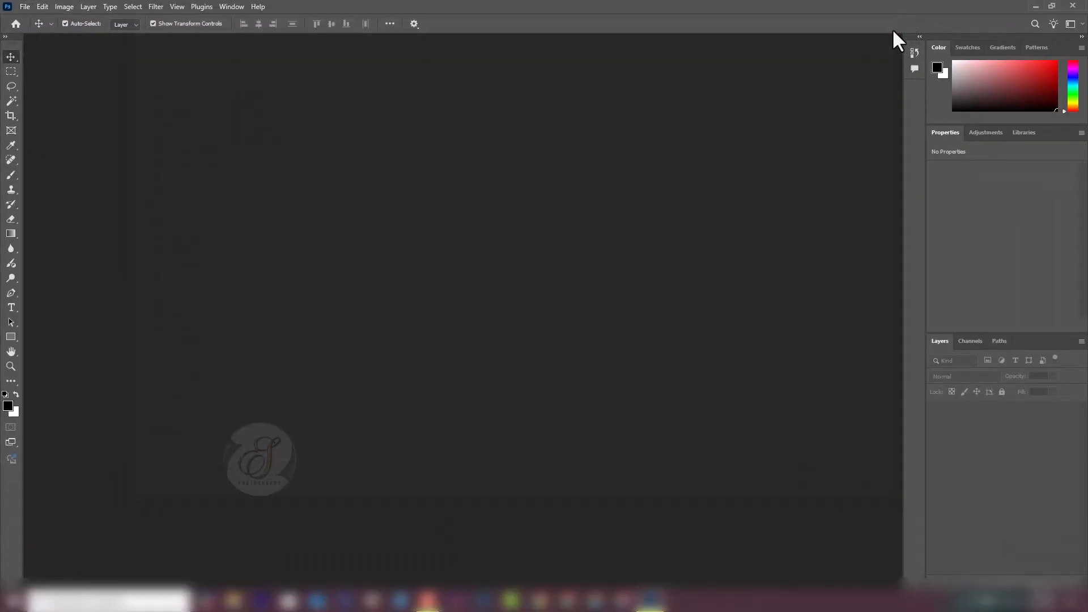
- Open the photo baby-20674_1280 in Photoshop from the Demo Images folder on the desktop
{"action": "left_click", "coordinate": [1035, 6]}
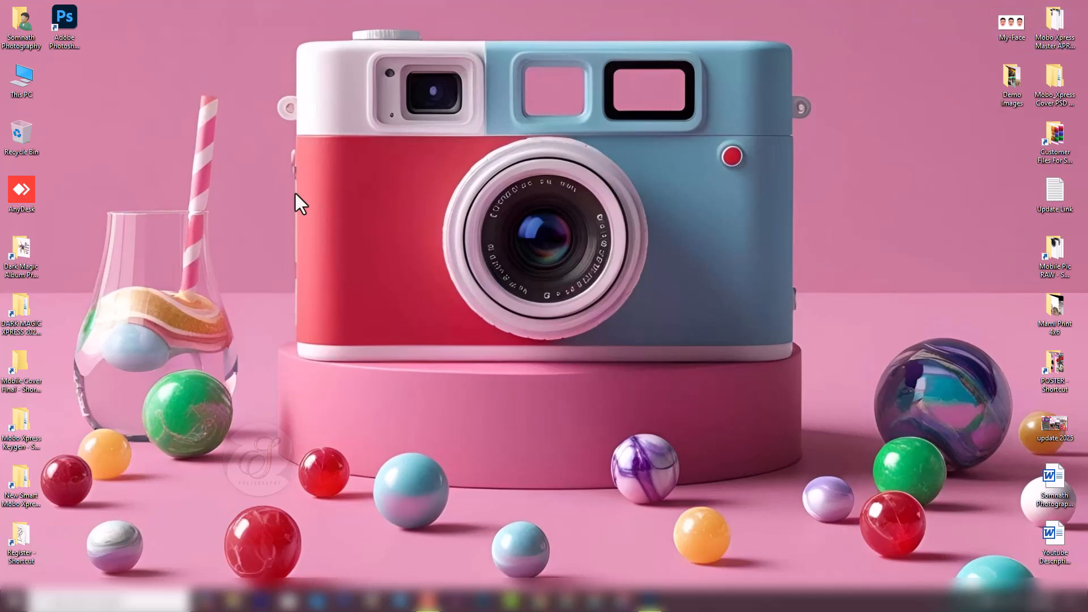
{"action": "double_click", "coordinate": [1006, 86]}
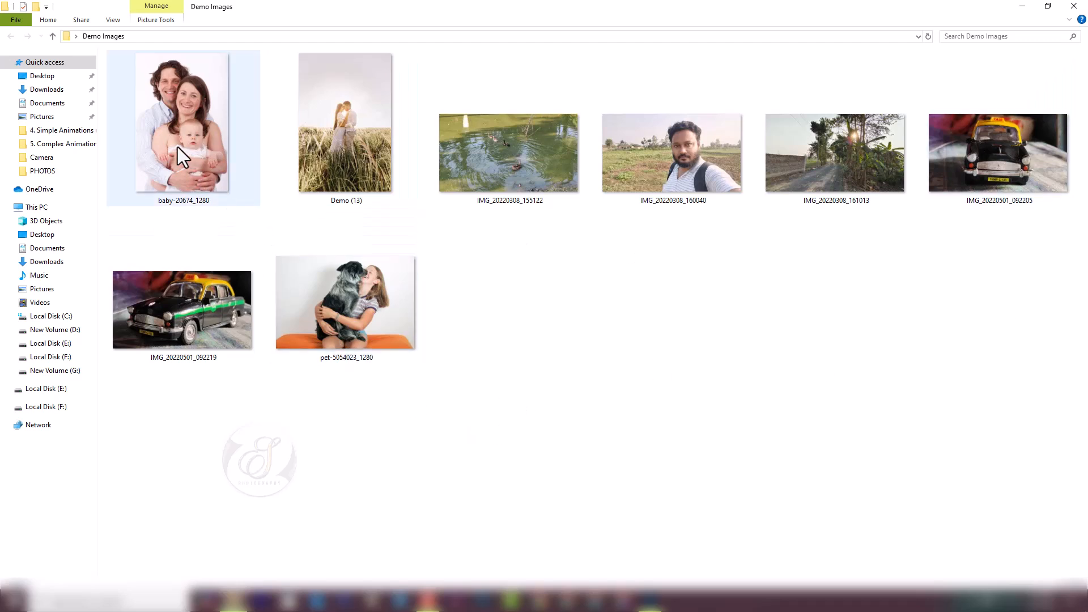
{"action": "left_click_drag", "start_coordinate": [168, 130], "coordinate": [457, 361]}
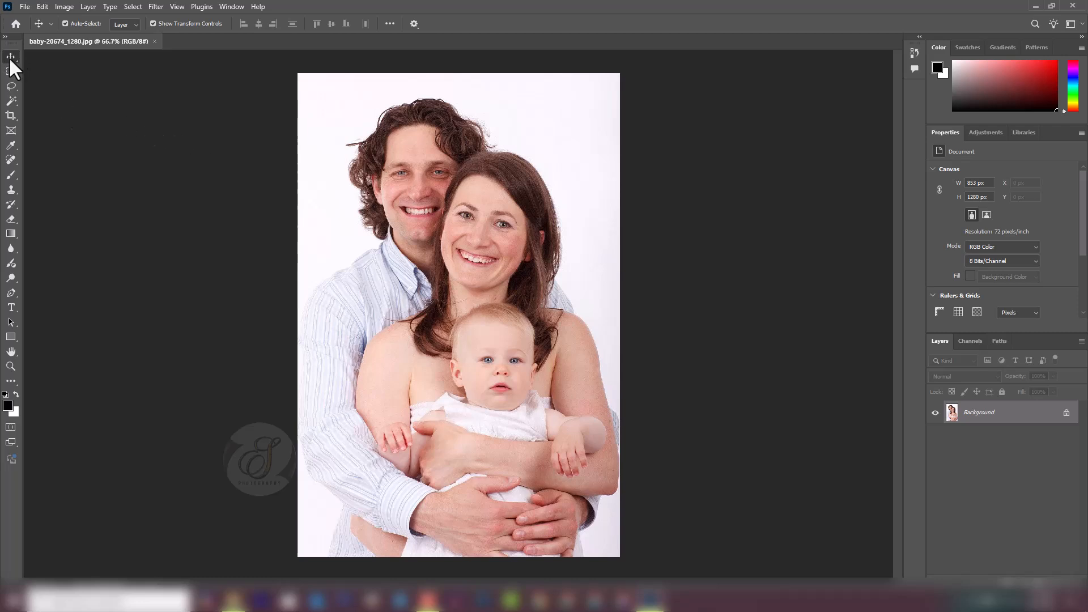
- Try moving the photo both as a locked Background layer and as an unlocked layer, and undo the unlocking
{"action": "left_click_drag", "start_coordinate": [484, 236], "coordinate": [477, 261]}
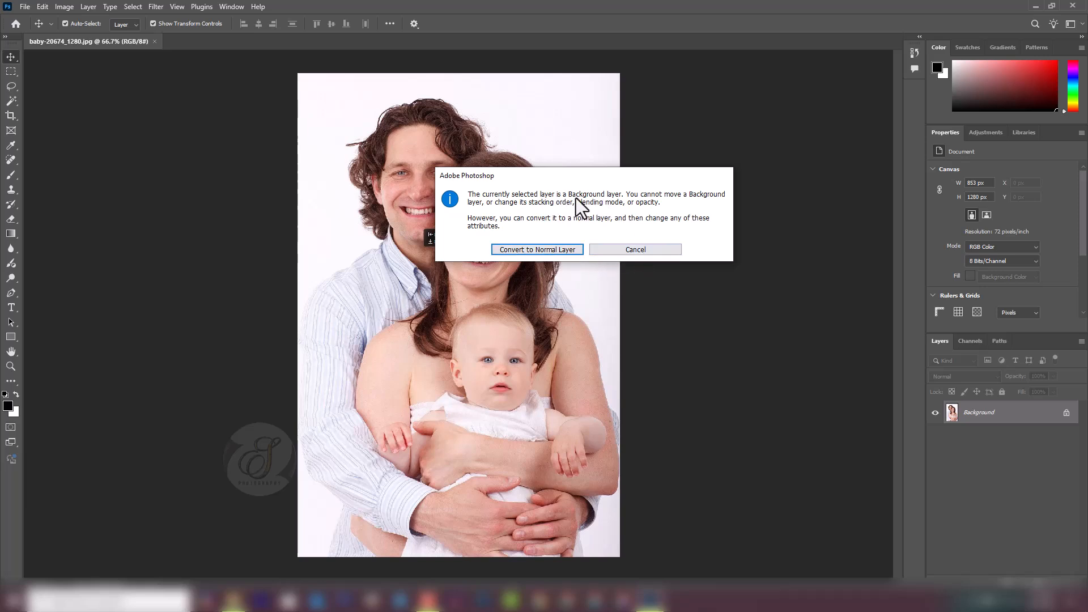
{"action": "left_click", "coordinate": [623, 252]}
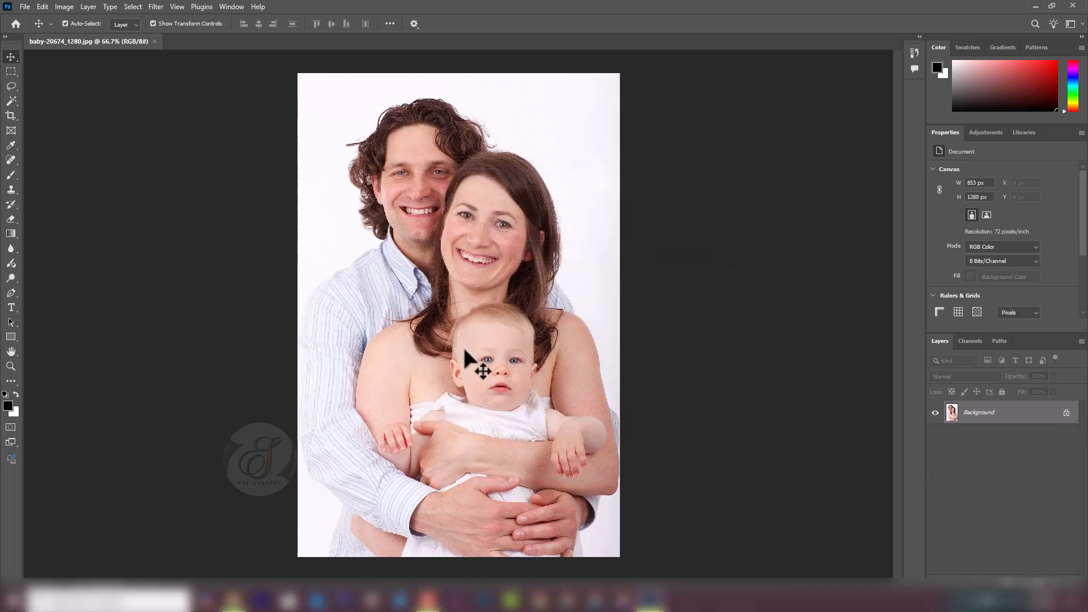
{"action": "left_click", "coordinate": [1066, 413]}
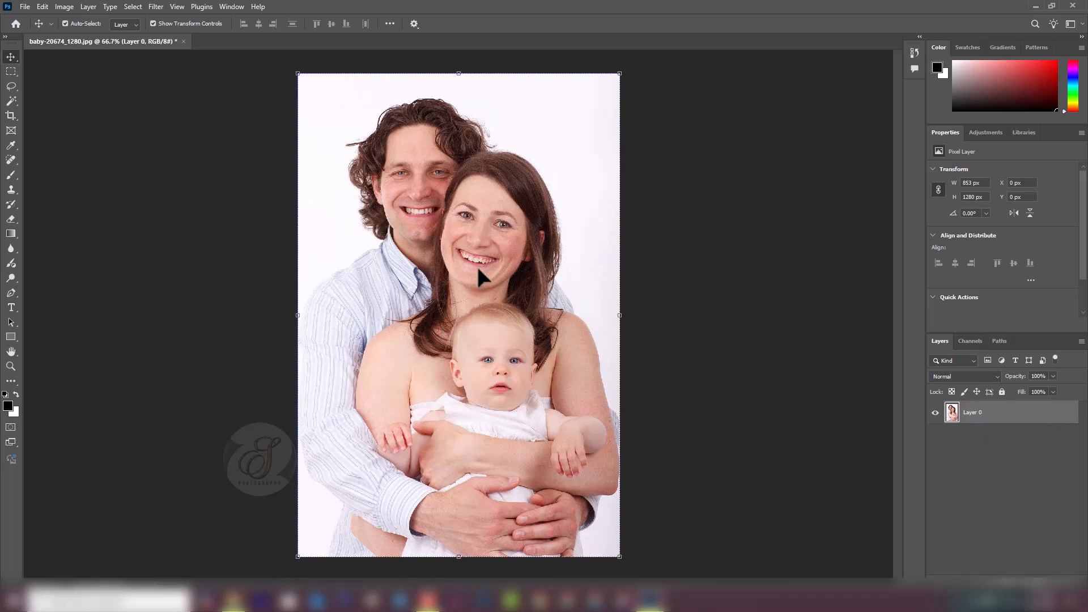
{"action": "mouse_move", "coordinate": [476, 265]}
{"action": "left_mouse_down"}
{"action": "mouse_move", "coordinate": [419, 270]}
{"action": "mouse_move", "coordinate": [544, 266]}
{"action": "mouse_move", "coordinate": [476, 265]}
{"action": "left_mouse_up"}
{"action": "key", "text": "ctrl+z"}
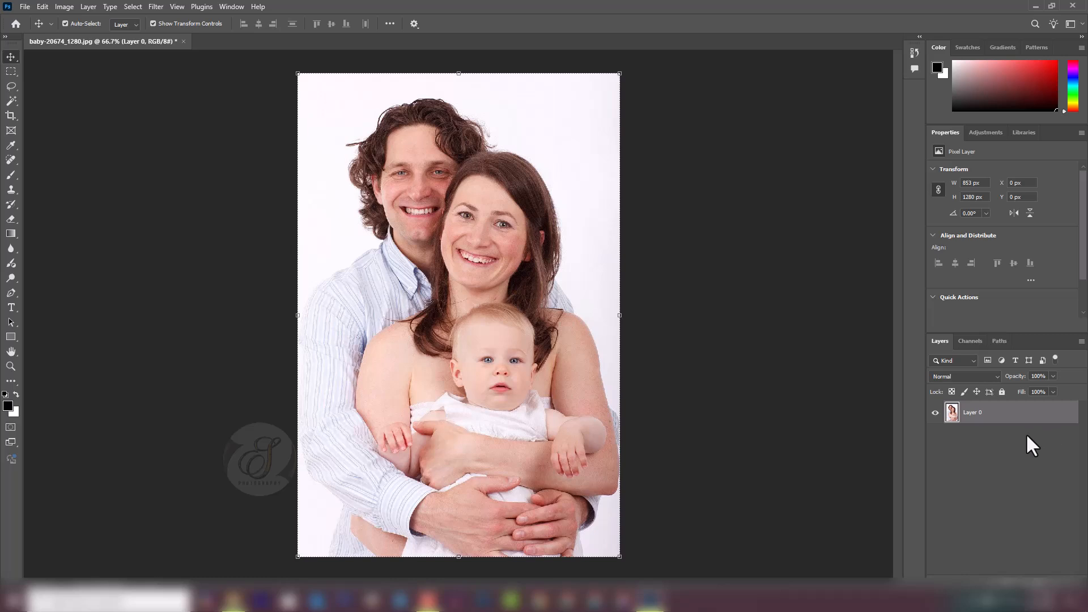
{"action": "key", "text": "ctrl+z"}
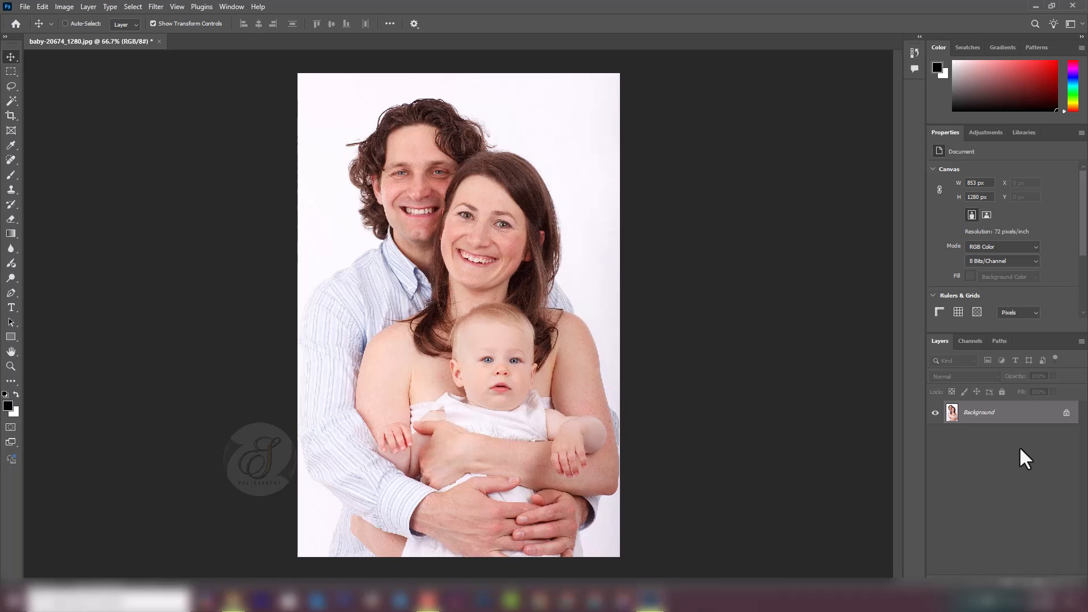
- Duplicate the Background layer and move the copy horizontally to about X 53 px
{"action": "key", "text": "ctrl+j"}
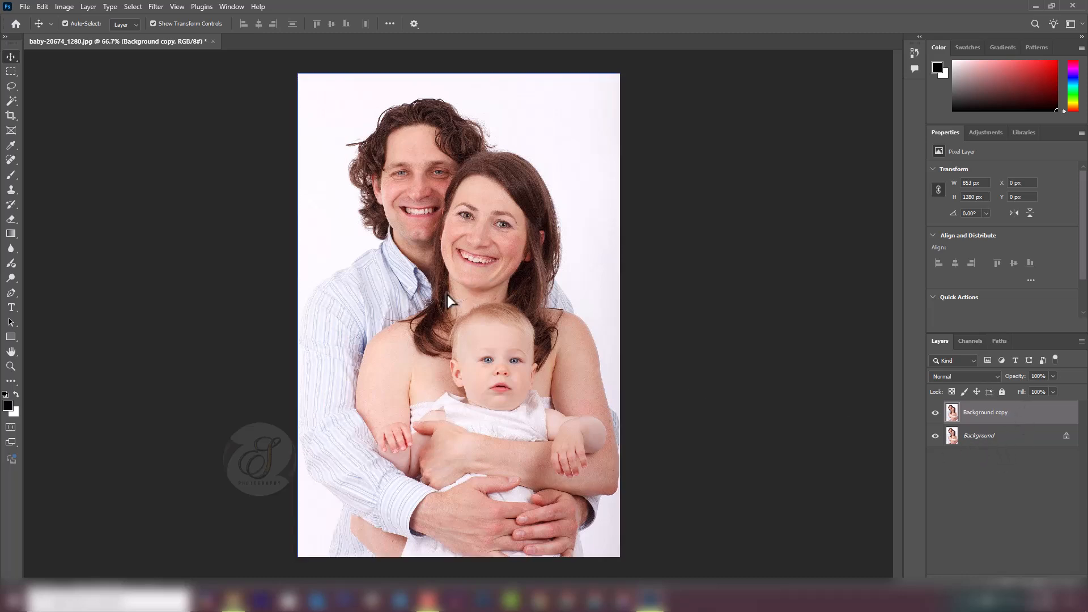
{"action": "left_click_drag", "start_coordinate": [413, 293], "coordinate": [451, 285]}
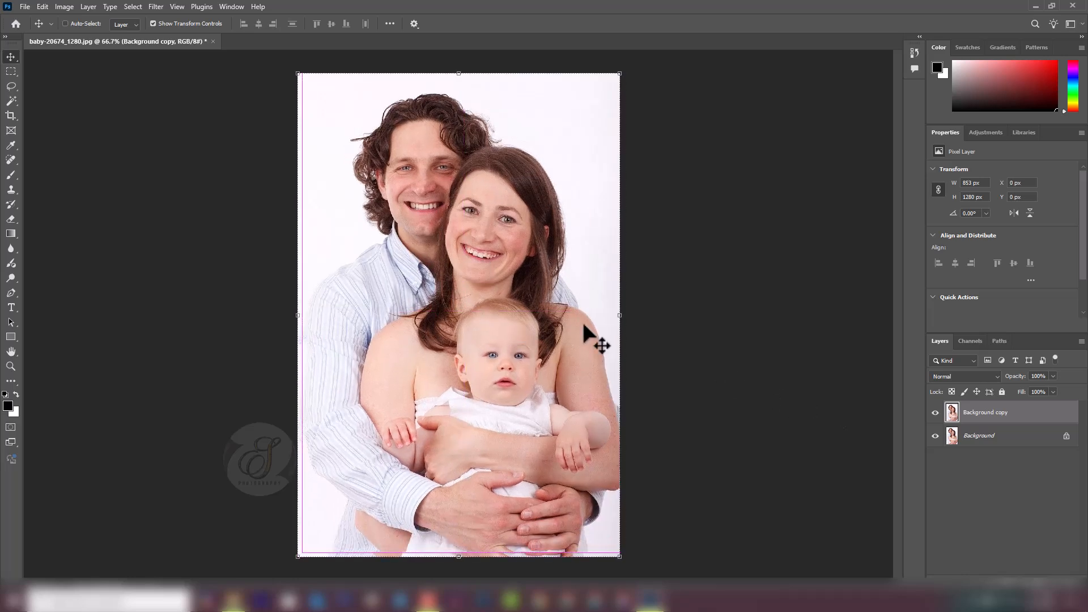
{"action": "key", "text": "ctrl+z"}
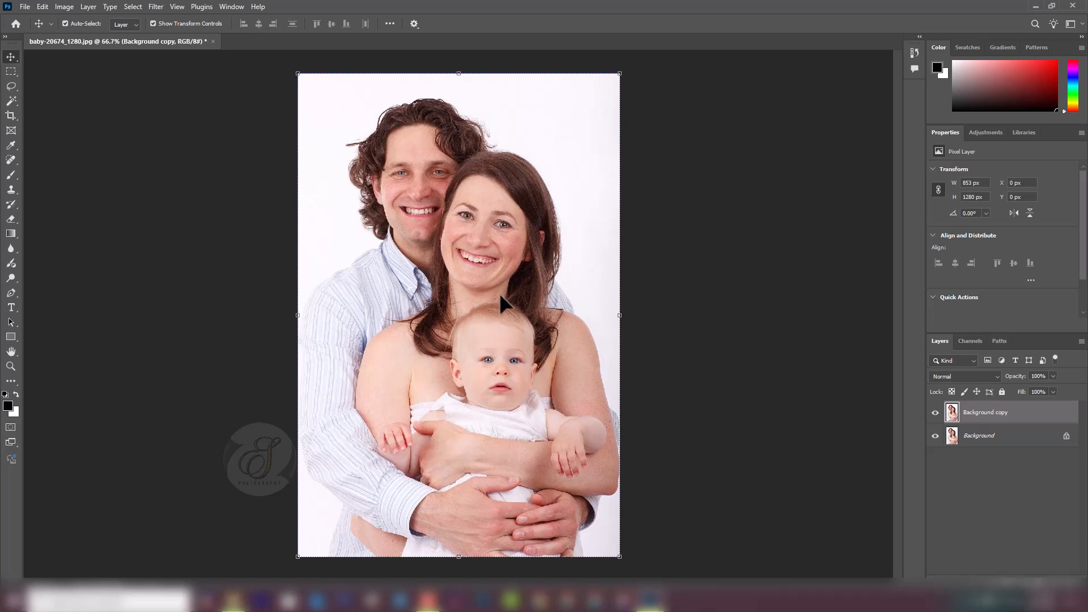
{"action": "left_click_drag", "start_coordinate": [463, 305], "coordinate": [416, 270]}
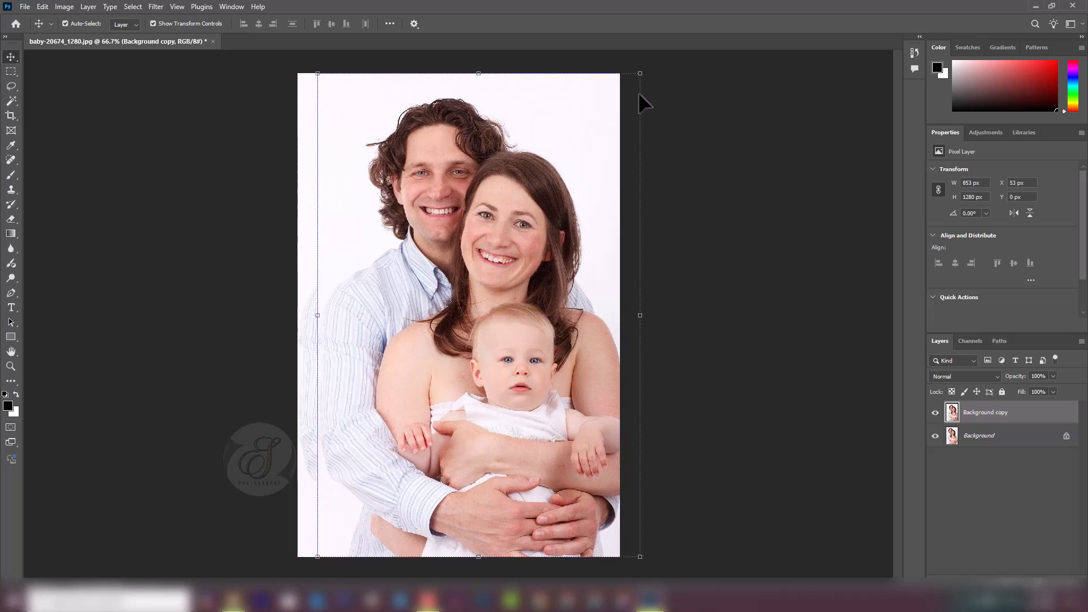
- Scale the copy to about 448 × 673 px near the photo's upper left corner, and duplicate it to about X 366, Y 439 px
{"action": "left_click_drag", "start_coordinate": [641, 73], "coordinate": [527, 243]}
{"action": "left_click_drag", "start_coordinate": [440, 299], "coordinate": [437, 144]}
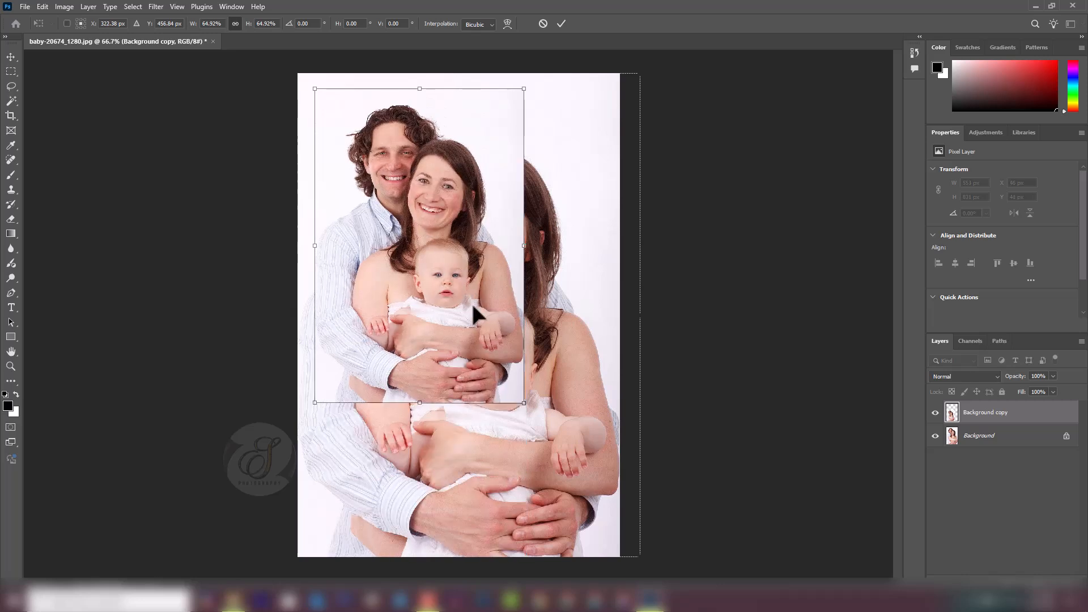
{"action": "left_click_drag", "start_coordinate": [523, 403], "coordinate": [484, 342]}
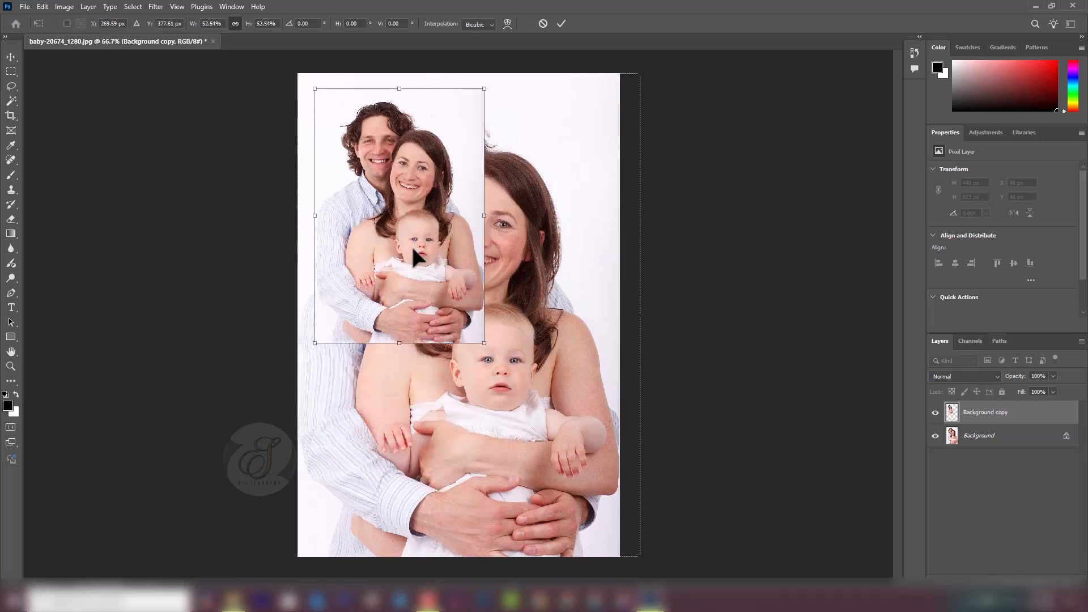
{"action": "key", "text": "Return"}
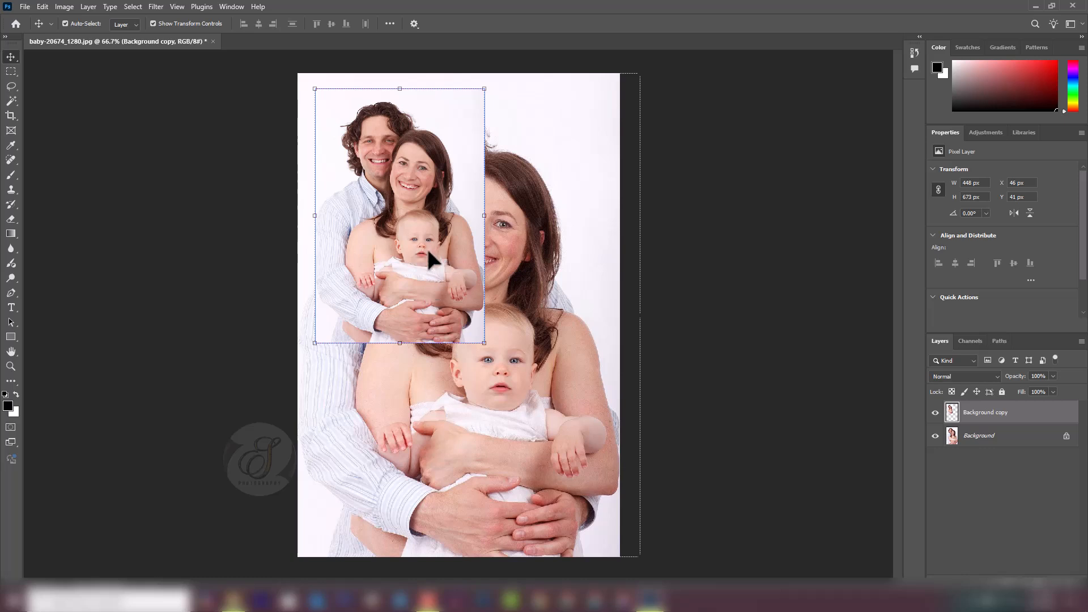
{"action": "left_click_drag", "start_coordinate": [422, 263], "coordinate": [532, 398]}
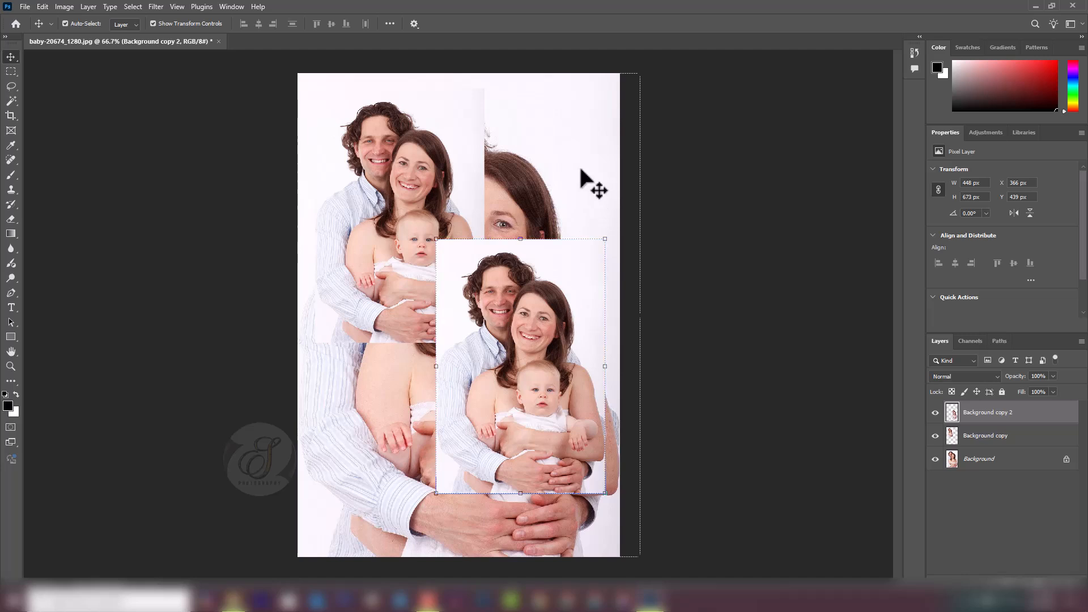
{"action": "left_click", "coordinate": [761, 155]}
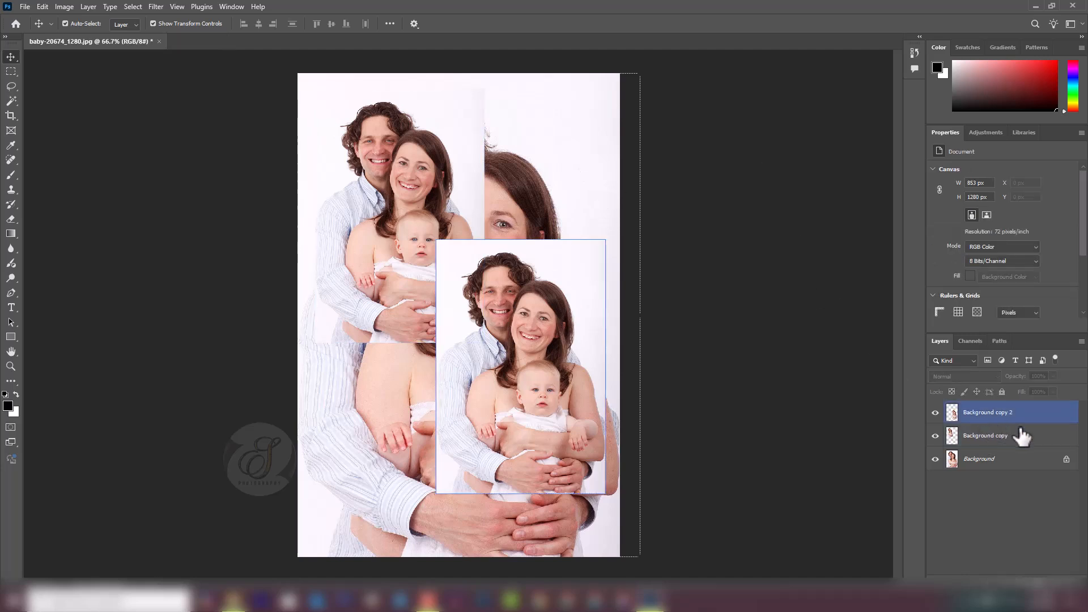
- Rename the topmost layer as 1 and the layer beneath it as 2
{"action": "left_click", "coordinate": [981, 416]}
{"action": "double_click", "coordinate": [987, 412]}
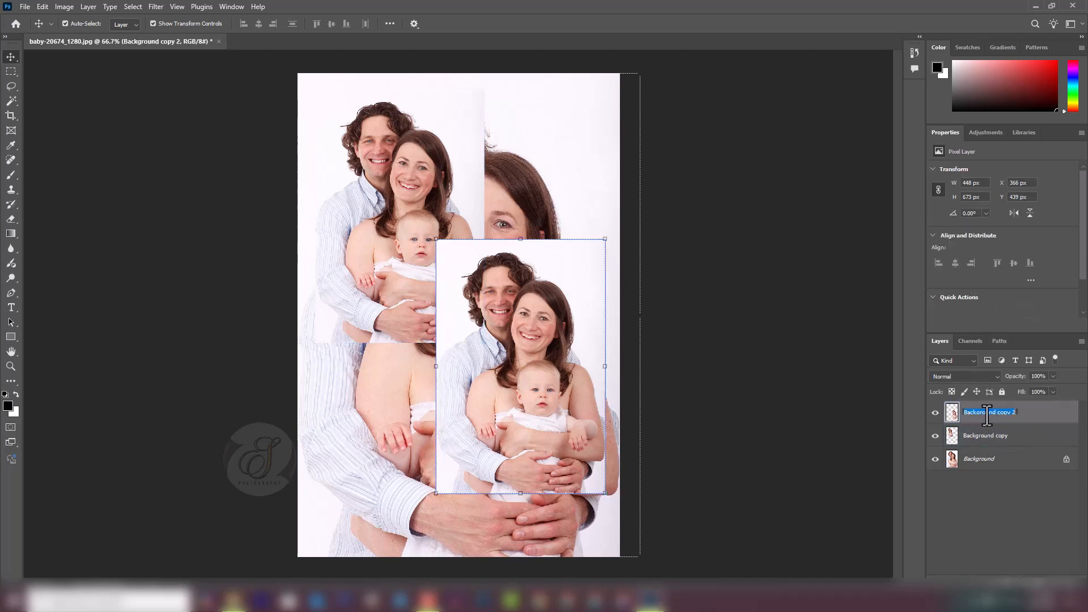
{"action": "left_click", "coordinate": [996, 436]}
{"action": "double_click", "coordinate": [980, 435]}
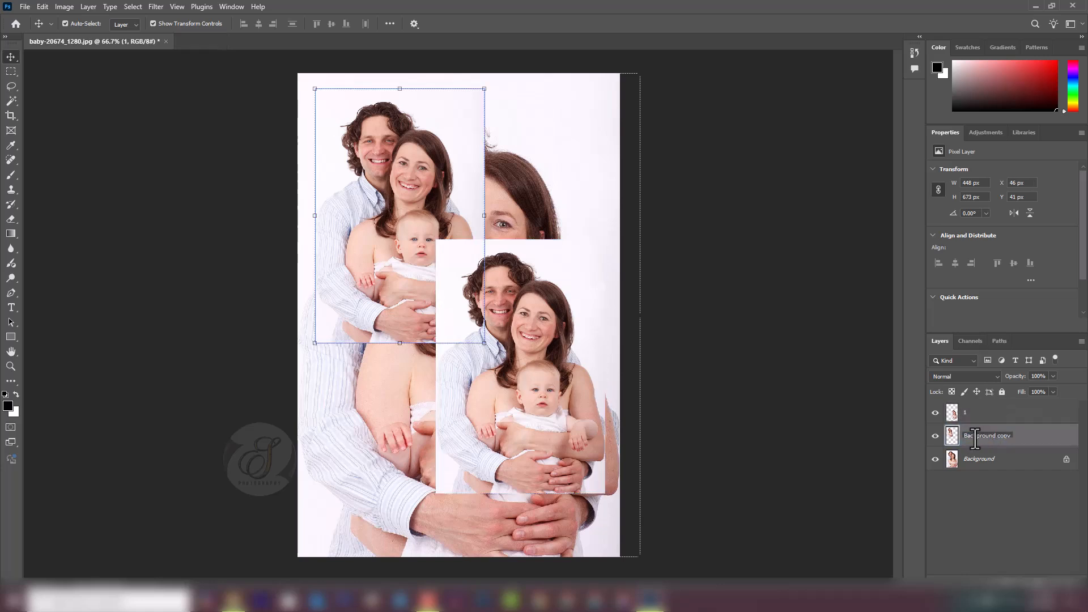
{"action": "type", "text": "1"}
{"action": "key", "text": "Return"}
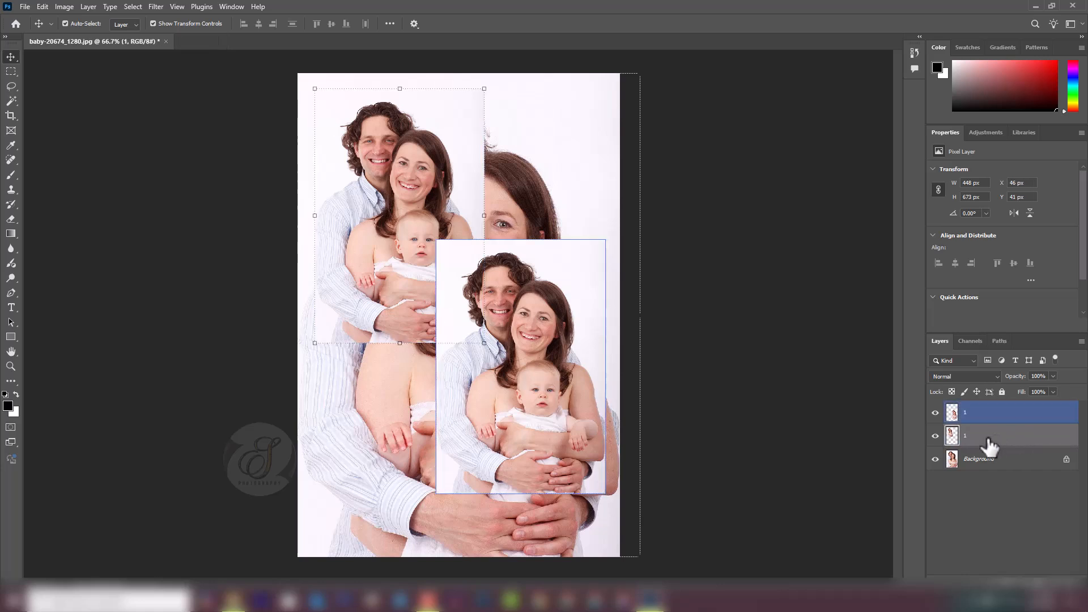
{"action": "left_click", "coordinate": [969, 440]}
{"action": "type", "text": "2"}
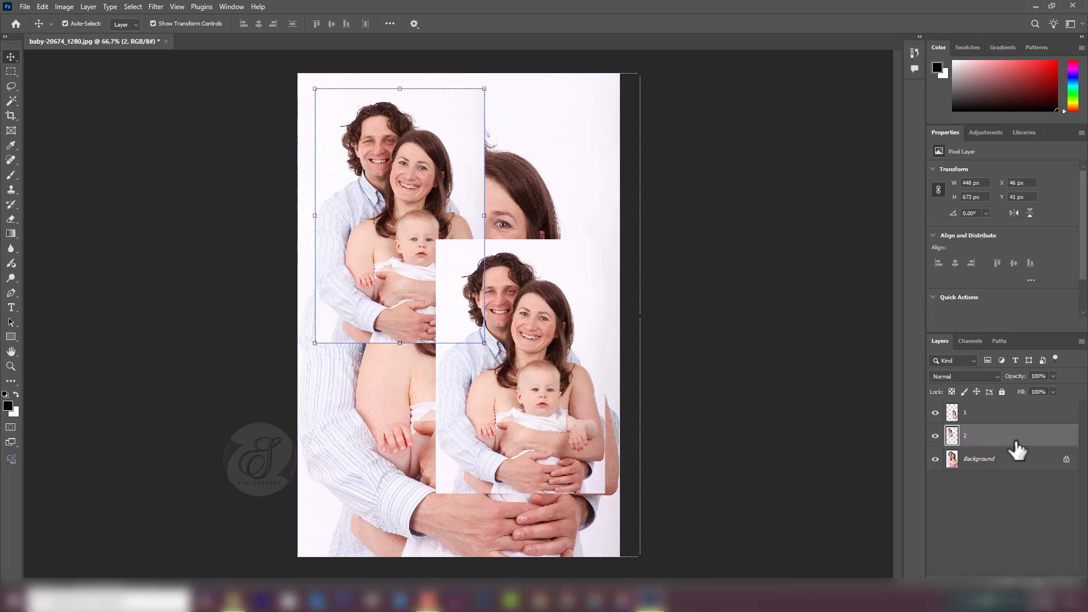
{"action": "key", "text": "Return"}
- Select layer 2 and toggle layer 1's visibility off and on to check which picture it holds
{"action": "left_click", "coordinate": [983, 435]}
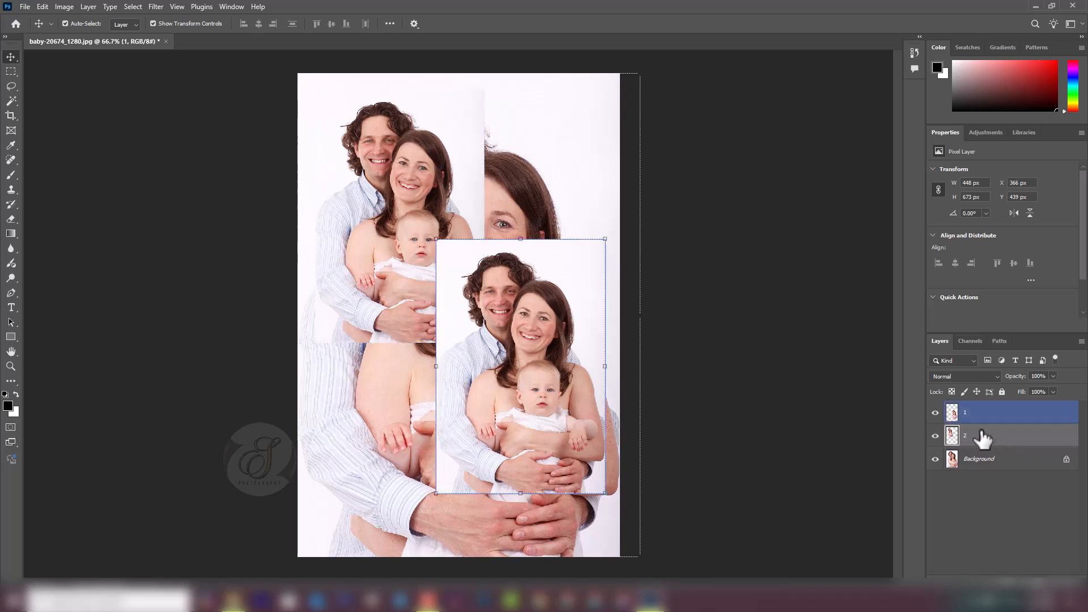
{"action": "left_click", "coordinate": [935, 413]}
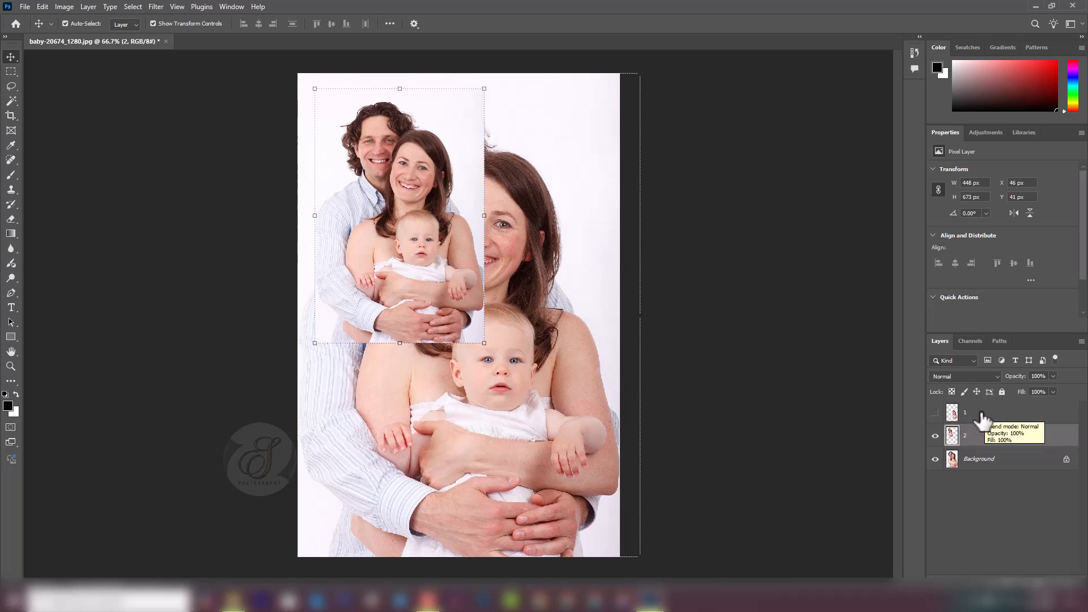
{"action": "left_click", "coordinate": [935, 413]}
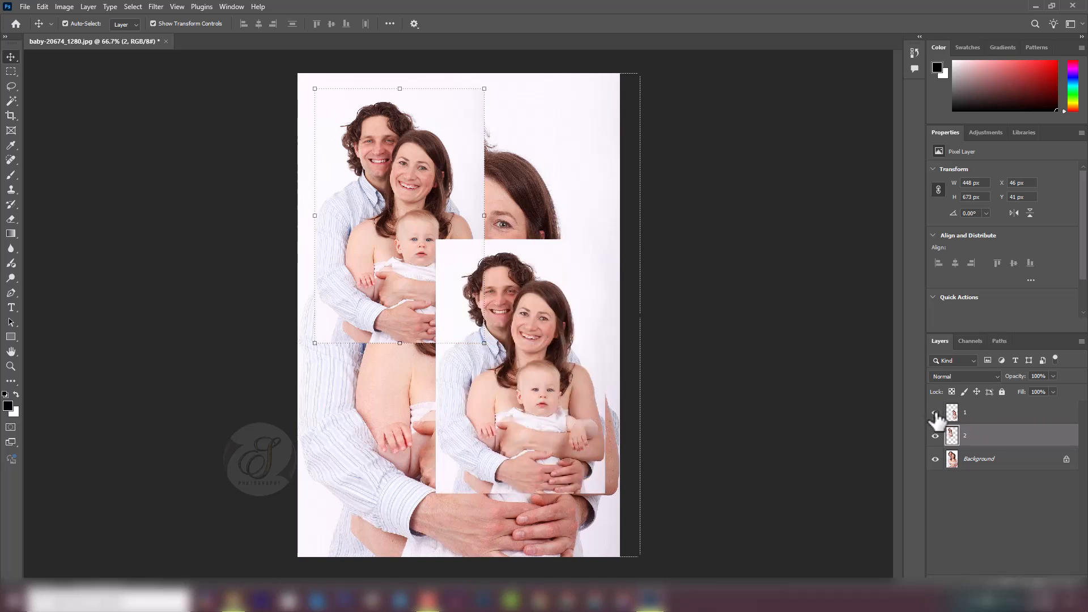
{"action": "left_click", "coordinate": [936, 413]}
{"action": "left_click", "coordinate": [935, 413]}
- Move the lower picture to about X 288, Y 499 px and the upper picture to about X 64, Y 24 px
{"action": "left_click_drag", "start_coordinate": [558, 371], "coordinate": [525, 394]}
{"action": "left_click", "coordinate": [417, 182]}
{"action": "mouse_move", "coordinate": [404, 181]}
{"action": "left_mouse_down"}
{"action": "mouse_move", "coordinate": [490, 180]}
{"action": "mouse_move", "coordinate": [412, 169]}
{"action": "mouse_move", "coordinate": [422, 170]}
{"action": "left_mouse_up"}
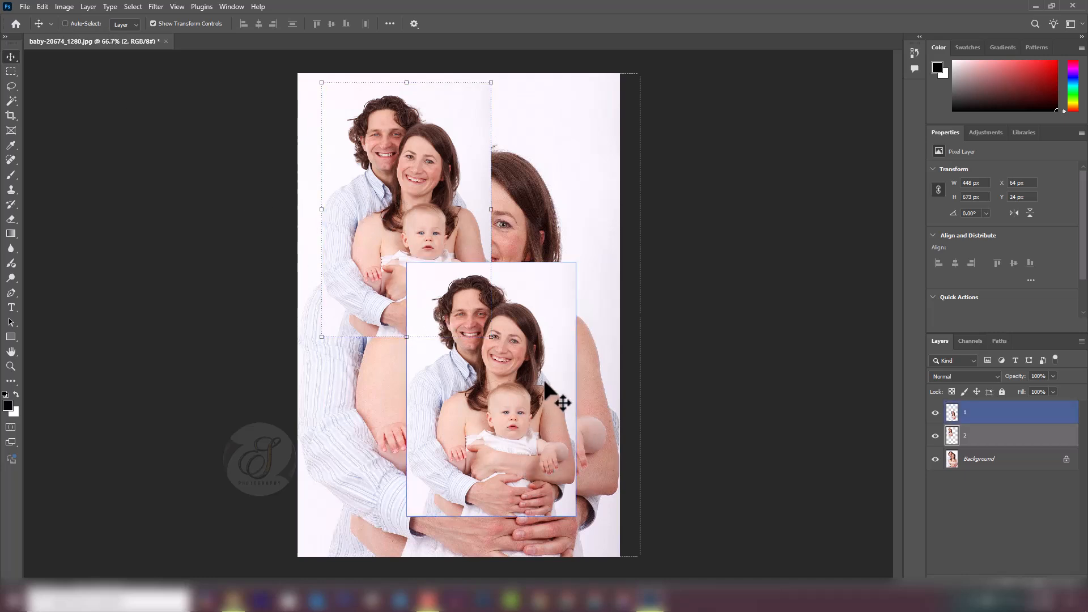
- With Auto-Select off, move layer 2 up to the canvas's top edge at Y 0 px and layer 1 to about Y 500 px
{"action": "mouse_move", "coordinate": [521, 410]}
{"action": "left_mouse_down"}
{"action": "mouse_move", "coordinate": [567, 433]}
{"action": "mouse_move", "coordinate": [499, 413]}
{"action": "mouse_move", "coordinate": [514, 417]}
{"action": "left_mouse_up"}
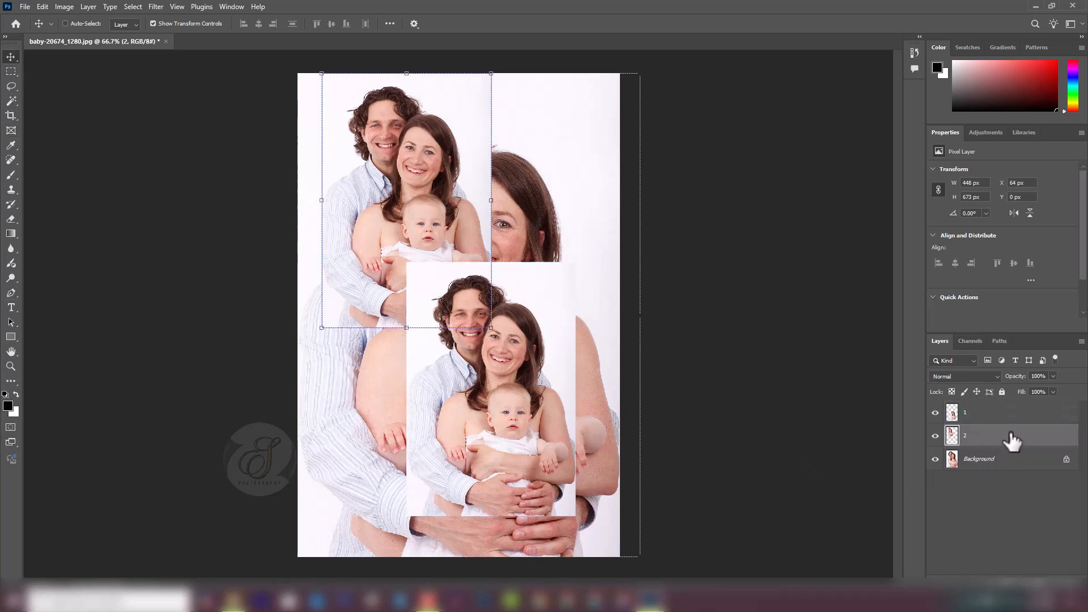
{"action": "left_click", "coordinate": [1002, 416]}
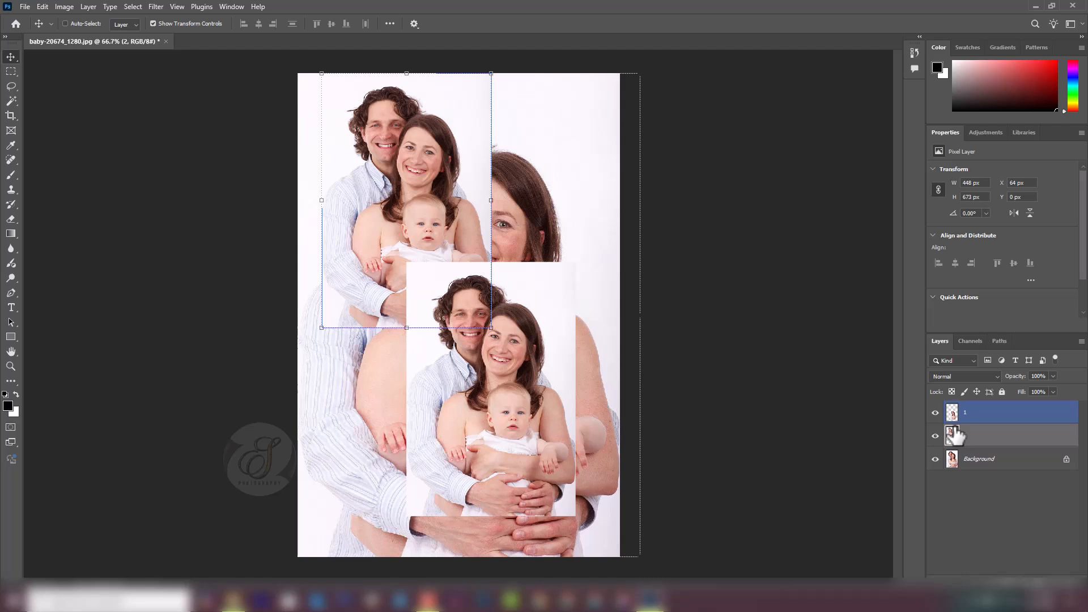
{"action": "left_click", "coordinate": [996, 435]}
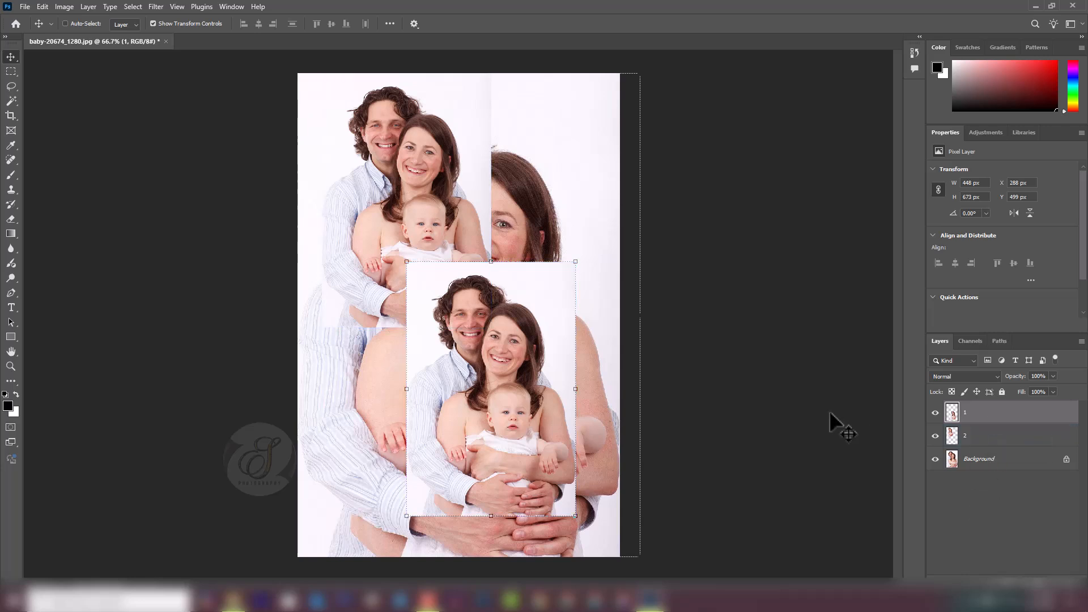
{"action": "mouse_move", "coordinate": [402, 201]}
{"action": "left_mouse_down"}
{"action": "mouse_move", "coordinate": [448, 199]}
{"action": "mouse_move", "coordinate": [404, 207]}
{"action": "left_mouse_up"}
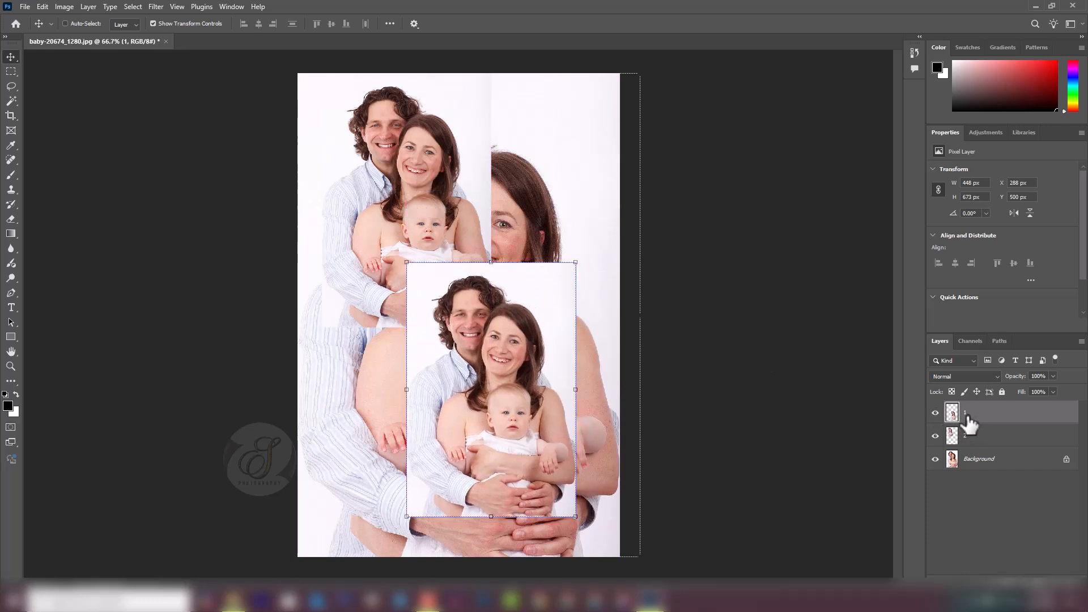
- Toggle layer 1's visibility off and on, and move that layer to about X 324, Y 508 px
{"action": "left_click", "coordinate": [936, 413]}
{"action": "left_click", "coordinate": [935, 413]}
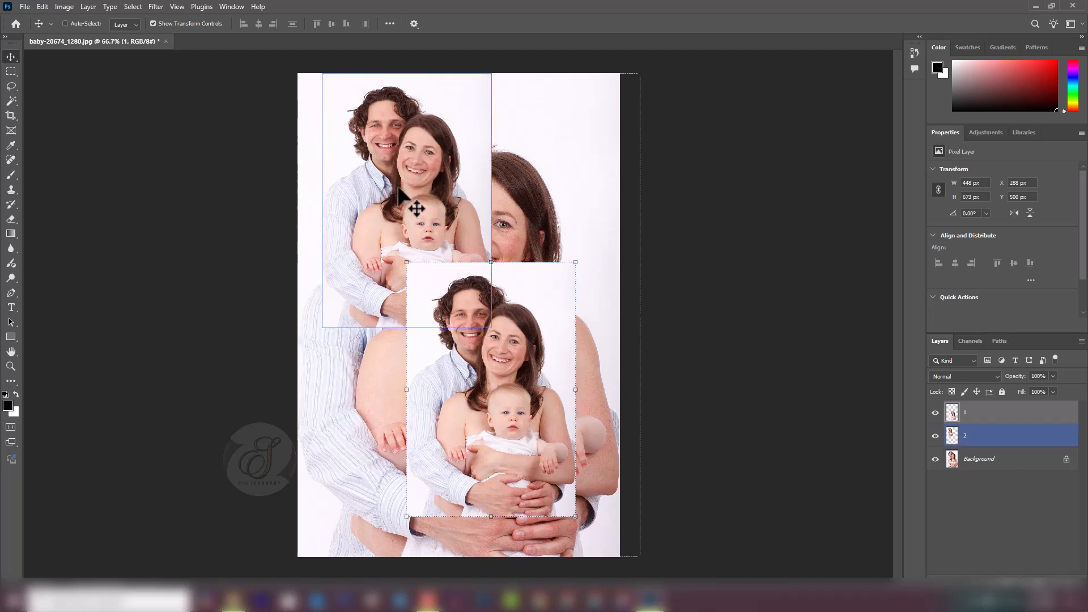
{"action": "left_click_drag", "start_coordinate": [399, 187], "coordinate": [417, 175]}
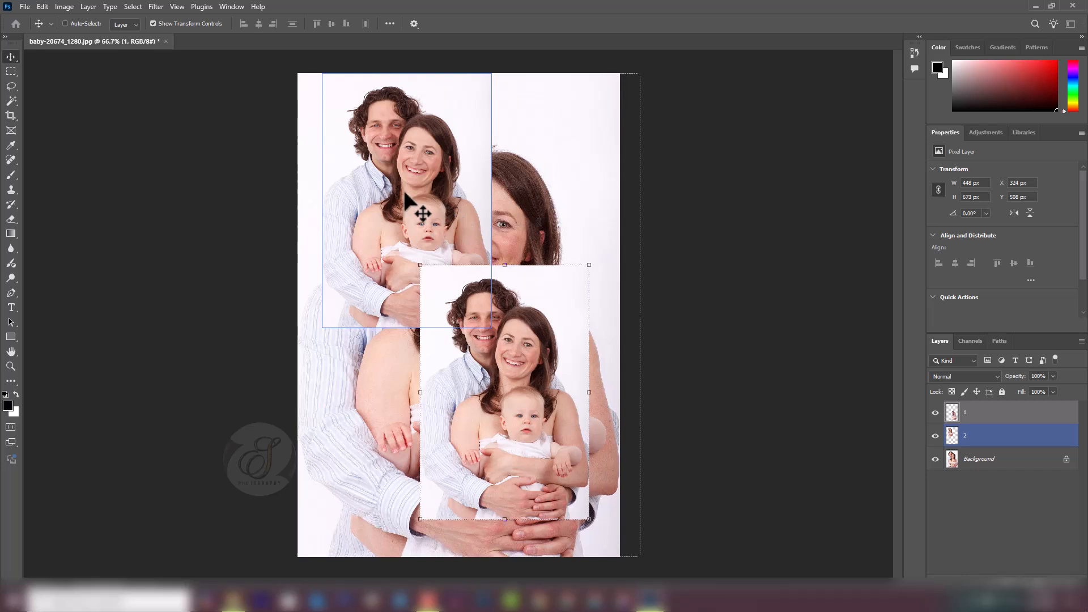
- Select layer 2 from the list of layers under the upper picture and move it to about X 83, Y 65 px
{"action": "right_click", "coordinate": [409, 174]}
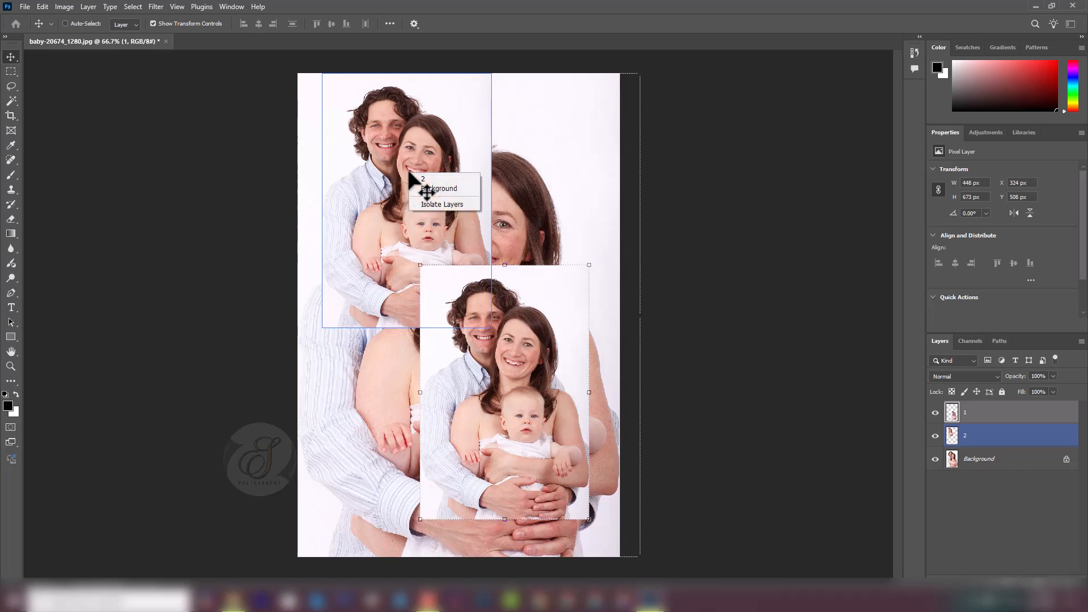
{"action": "left_click", "coordinate": [420, 180]}
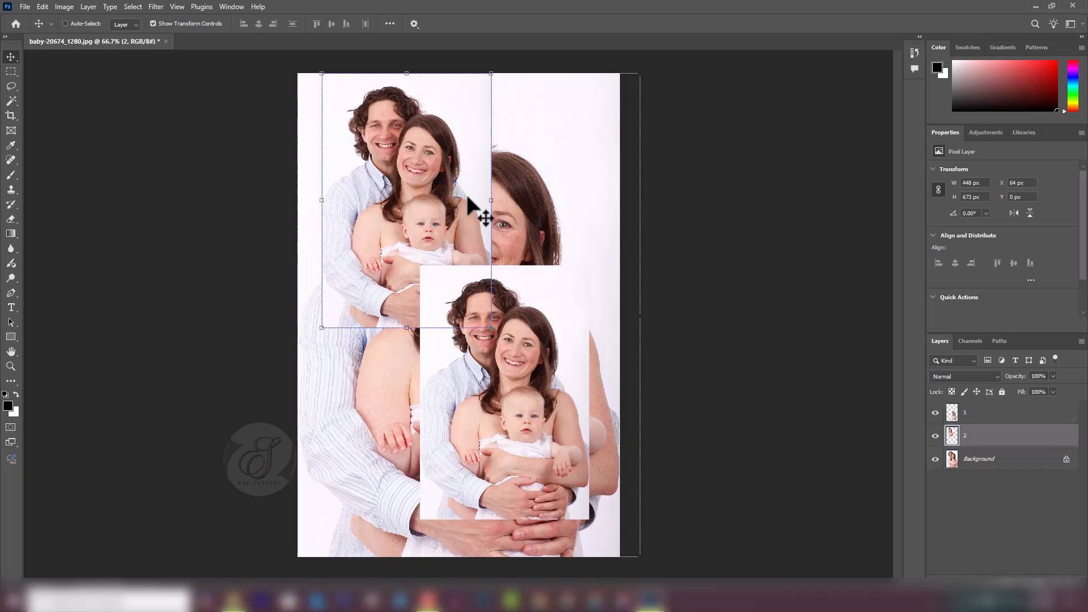
{"action": "mouse_move", "coordinate": [425, 215]}
{"action": "left_mouse_down"}
{"action": "mouse_move", "coordinate": [516, 222]}
{"action": "mouse_move", "coordinate": [418, 226]}
{"action": "mouse_move", "coordinate": [426, 230]}
{"action": "left_mouse_up"}
{"action": "mouse_move", "coordinate": [529, 417]}
{"action": "left_mouse_down"}
{"action": "mouse_move", "coordinate": [539, 403]}
{"action": "mouse_move", "coordinate": [527, 406]}
{"action": "mouse_move", "coordinate": [537, 426]}
{"action": "left_mouse_up"}
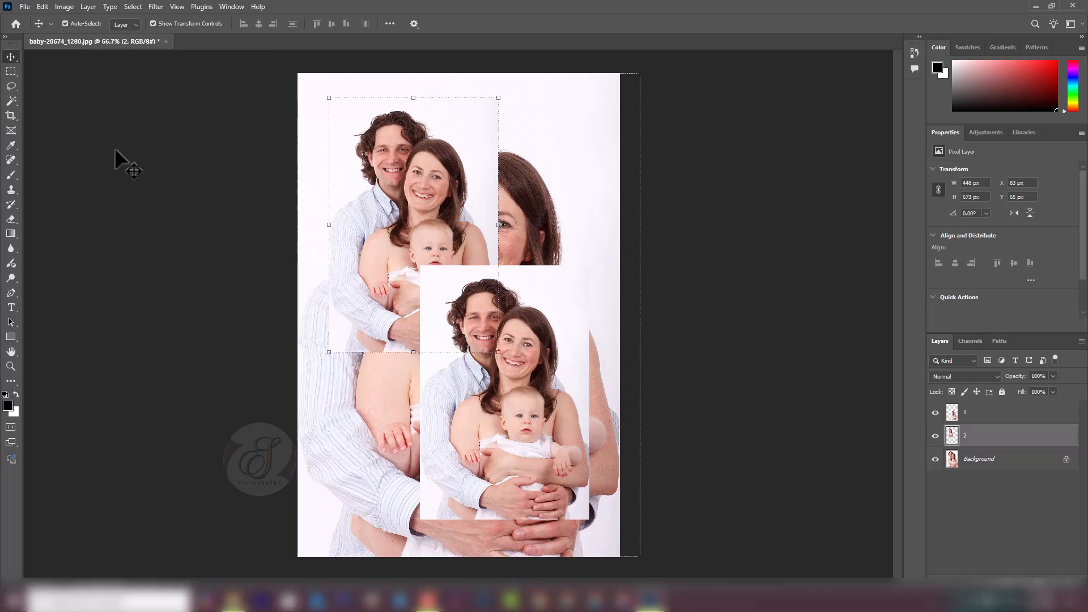
- Return from the Rectangular Marquee to the Move tool with Show Transform Controls on, and select the upper picture
{"action": "left_click", "coordinate": [11, 71]}
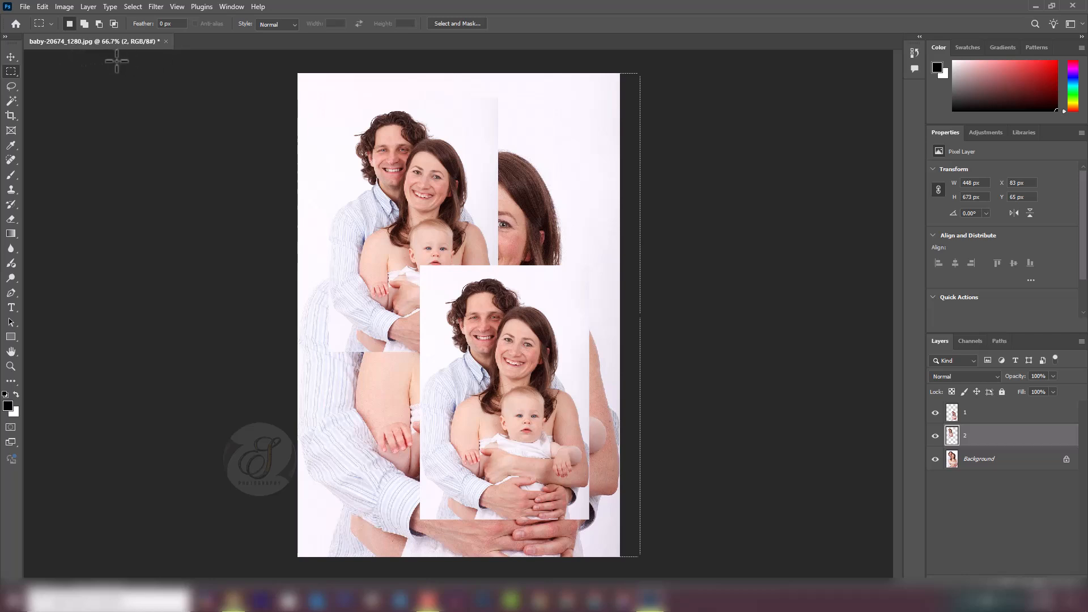
{"action": "left_click", "coordinate": [8, 60]}
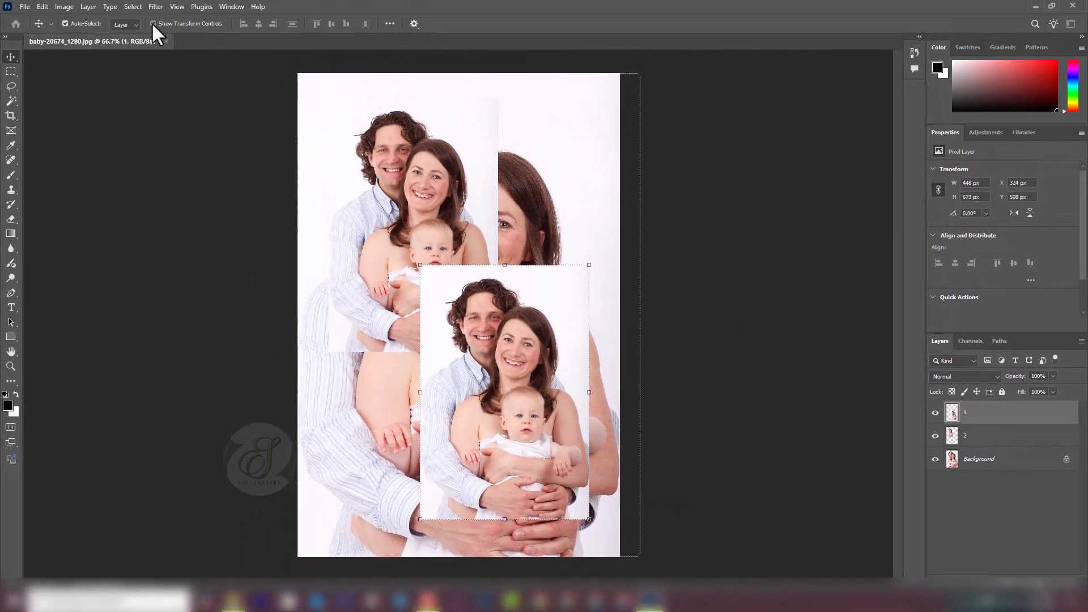
{"action": "left_click", "coordinate": [152, 23]}
{"action": "left_click", "coordinate": [448, 211]}
{"action": "left_click", "coordinate": [447, 210]}
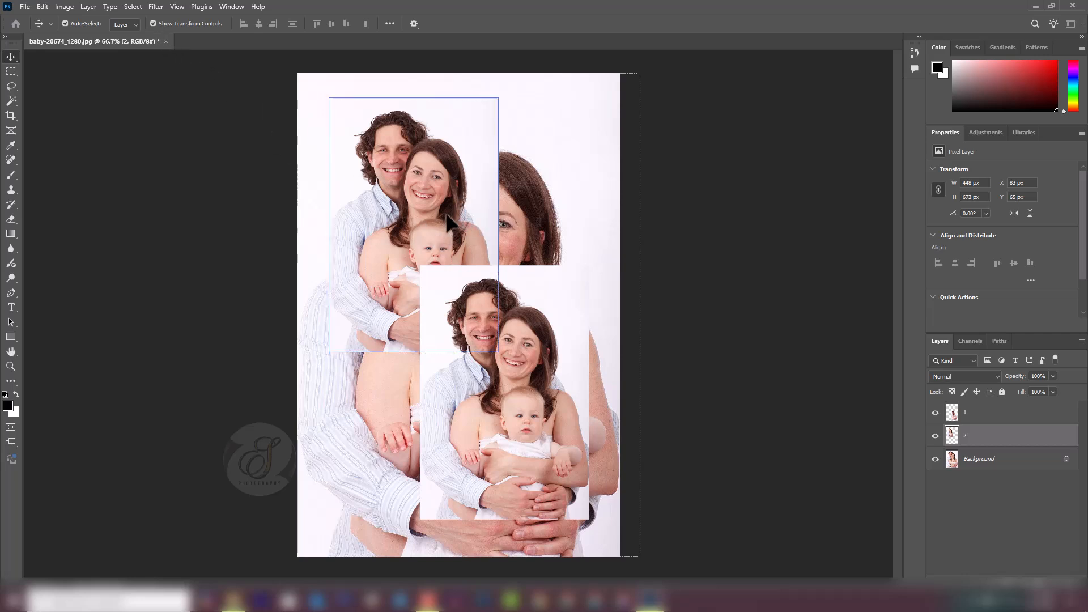
- Move the upper picture to about X 59, Y 71 px and the lower to about X 350, Y 523 px, then reposition the upper one
{"action": "mouse_move", "coordinate": [430, 219]}
{"action": "left_mouse_down"}
{"action": "mouse_move", "coordinate": [488, 217]}
{"action": "mouse_move", "coordinate": [436, 216]}
{"action": "left_mouse_up"}
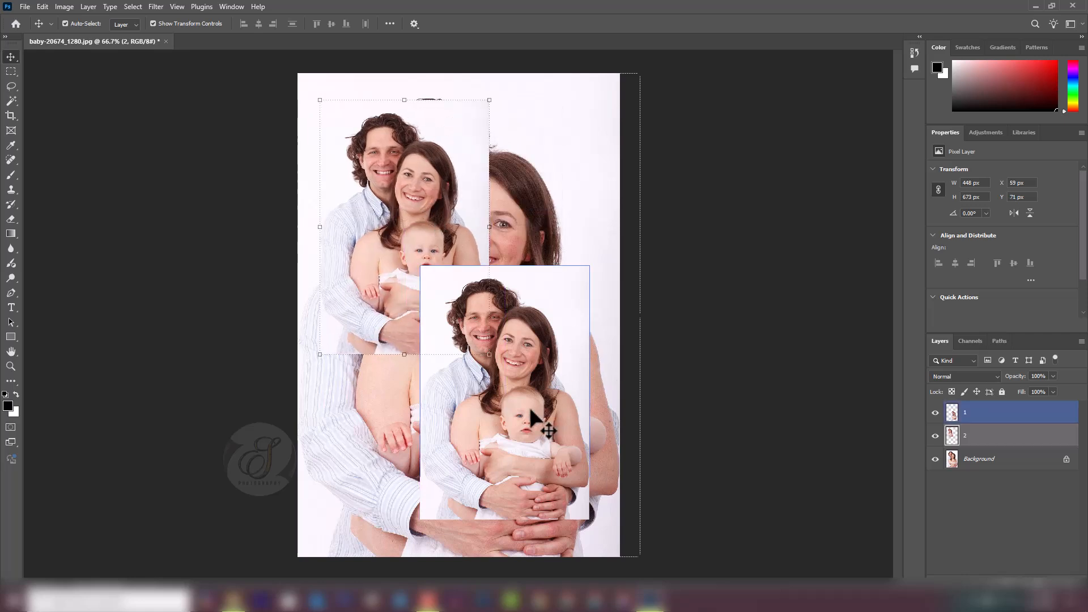
{"action": "mouse_move", "coordinate": [531, 409]}
{"action": "left_mouse_down"}
{"action": "mouse_move", "coordinate": [560, 397]}
{"action": "mouse_move", "coordinate": [516, 414]}
{"action": "mouse_move", "coordinate": [538, 412]}
{"action": "left_mouse_up"}
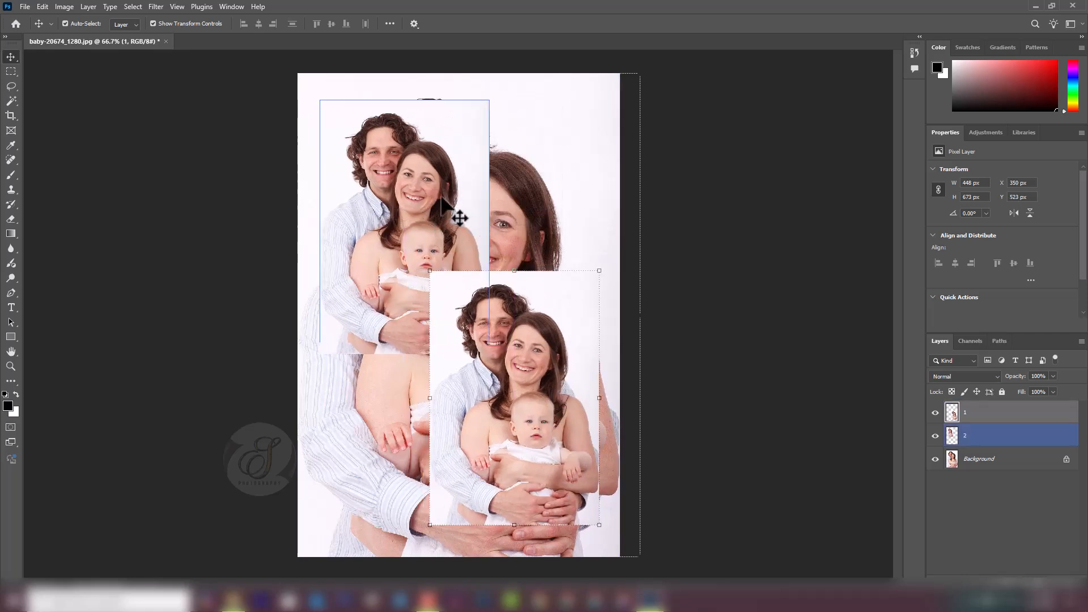
{"action": "left_click_drag", "start_coordinate": [414, 193], "coordinate": [477, 191]}
{"action": "left_click_drag", "start_coordinate": [435, 192], "coordinate": [435, 192]}
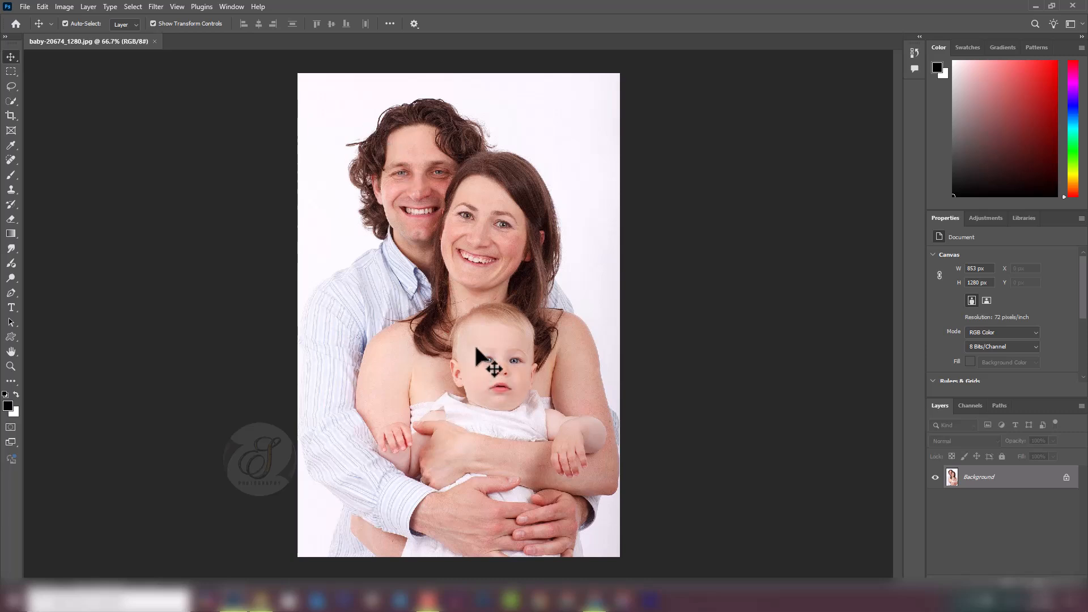
- Select the whole photo with the Rectangular Marquee and add a new layer named Border
{"action": "left_click", "coordinate": [9, 69]}
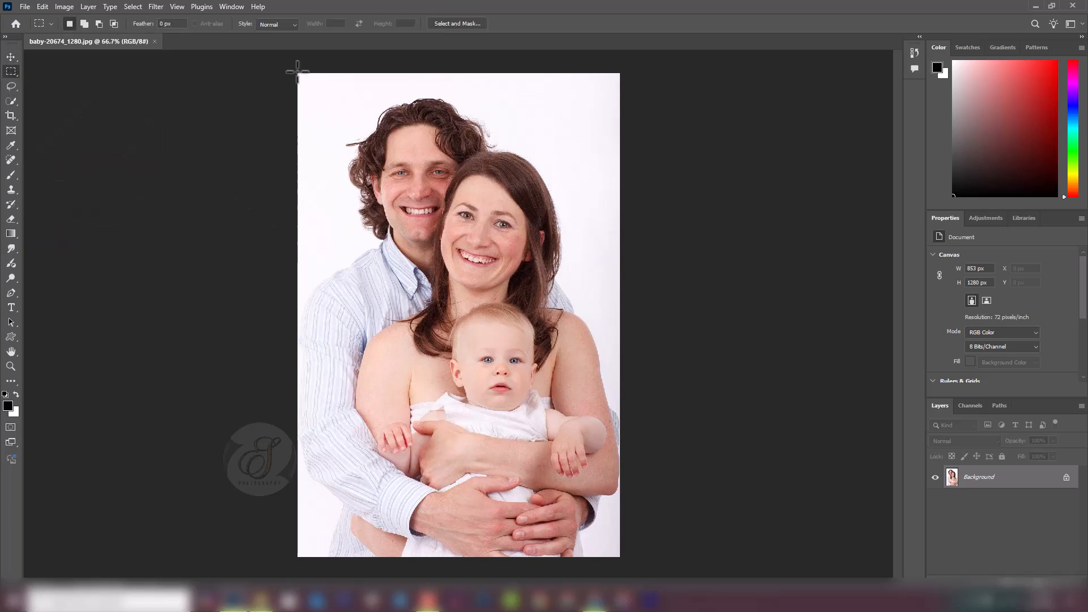
{"action": "left_click_drag", "start_coordinate": [297, 72], "coordinate": [533, 352]}
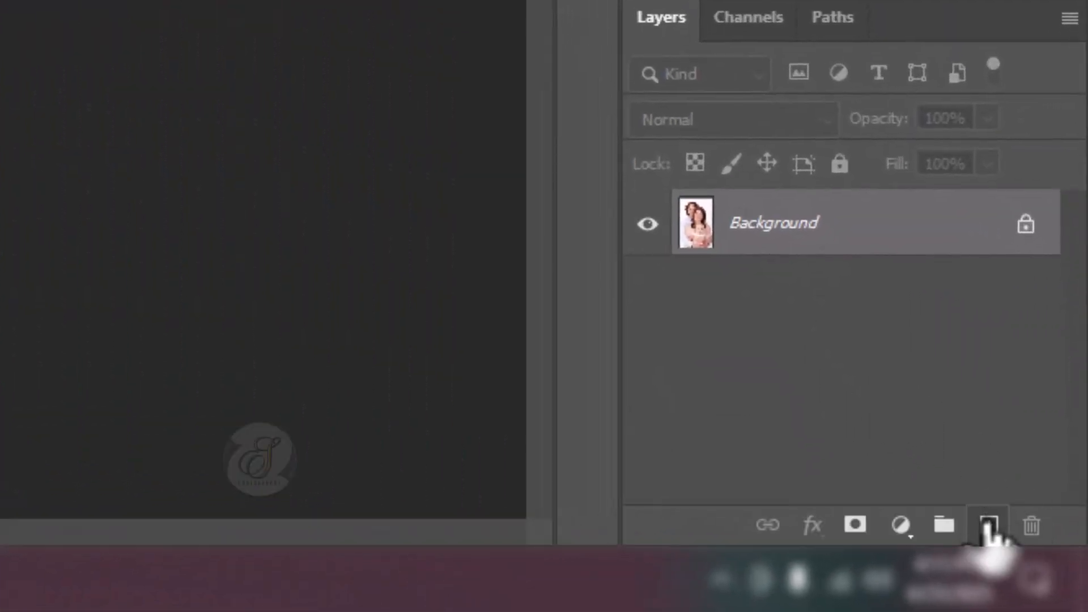
{"action": "left_click", "coordinate": [989, 525]}
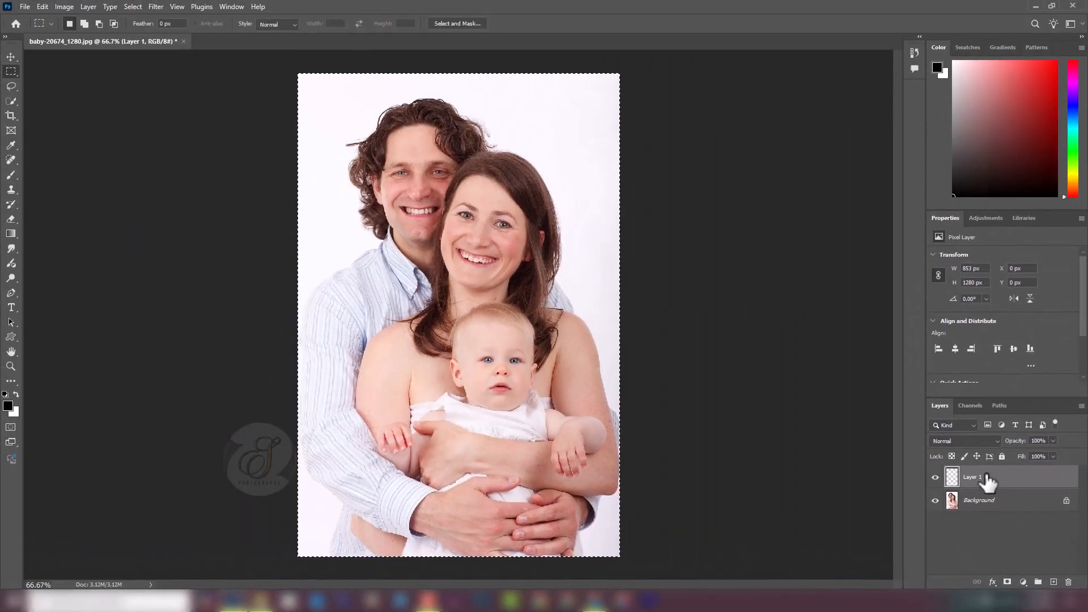
{"action": "double_click", "coordinate": [972, 480]}
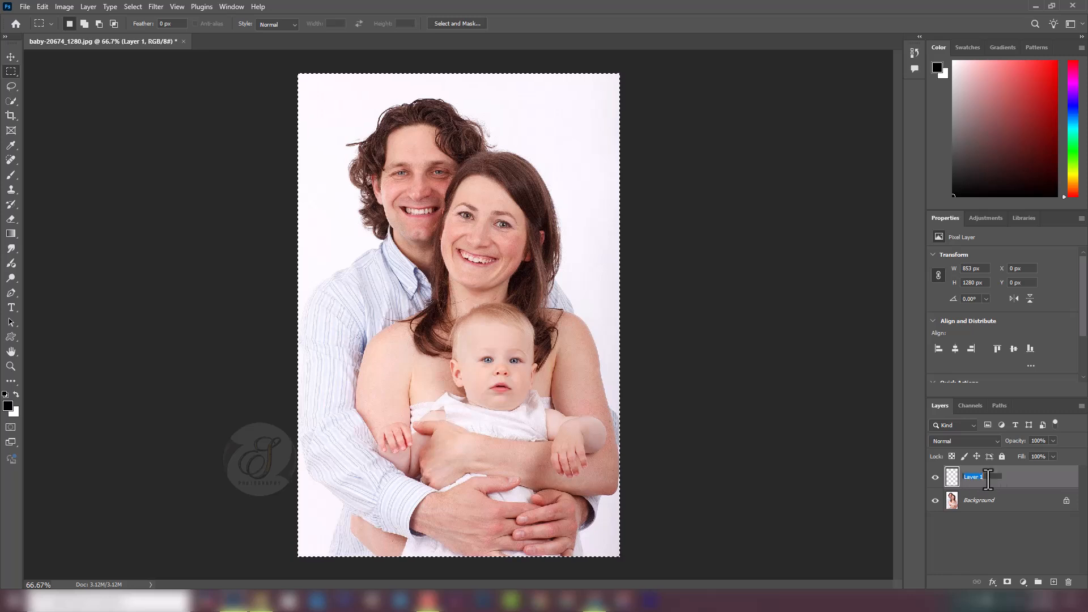
{"action": "type", "text": "Border"}
{"action": "key", "text": "Return"}
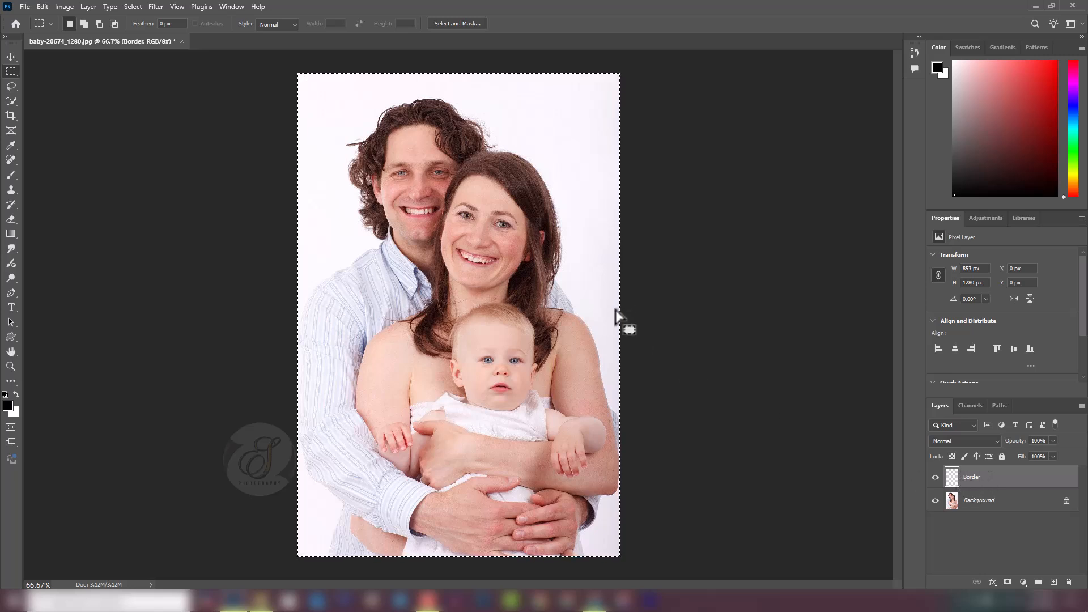
- Stroke the selection on the Border layer with a 25 px black centred line, deselect, and invert the frame's colour to white
{"action": "right_click", "coordinate": [604, 254]}
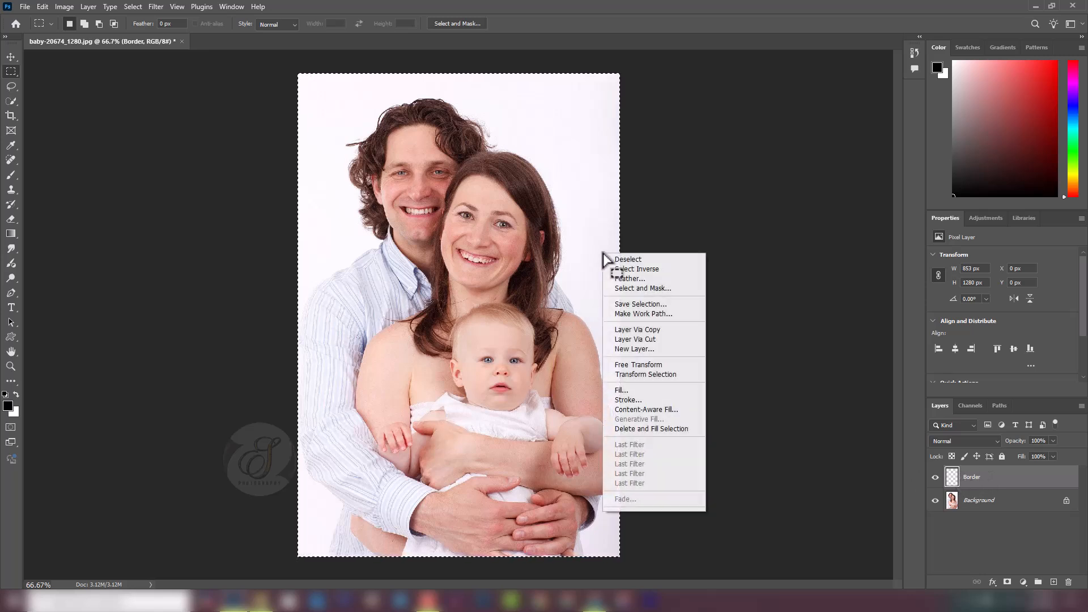
{"action": "left_click", "coordinate": [626, 400]}
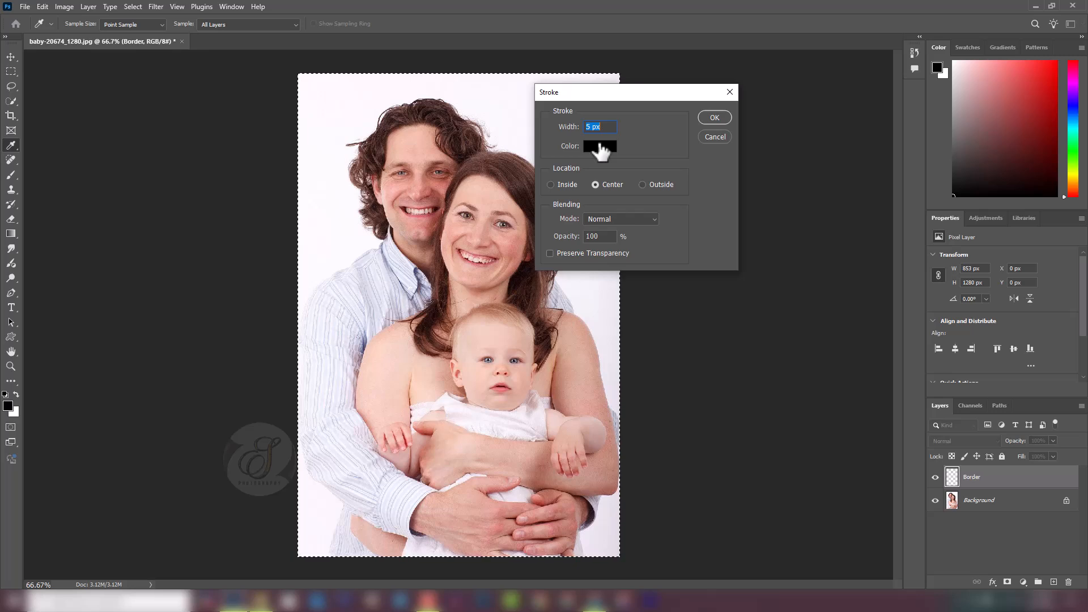
{"action": "type", "text": "25"}
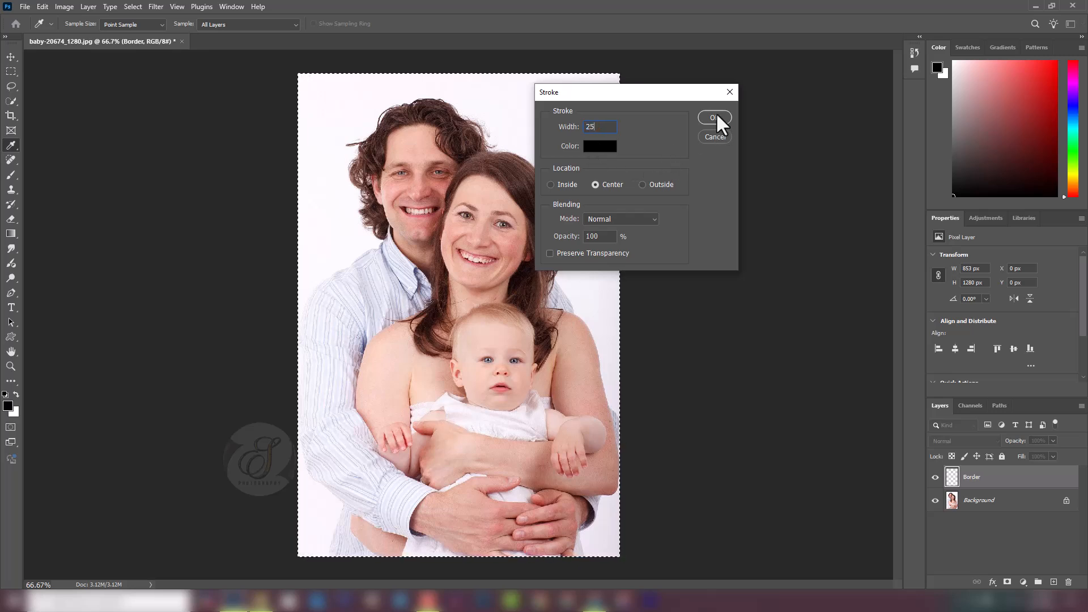
{"action": "left_click", "coordinate": [715, 117]}
{"action": "key", "text": "m"}
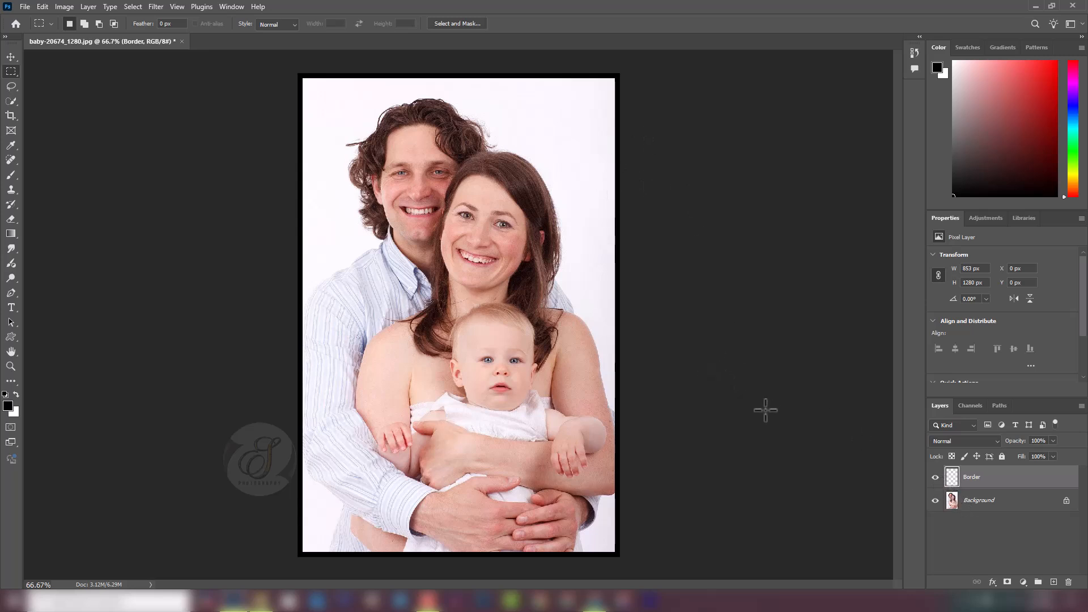
{"action": "key", "text": "ctrl+i"}
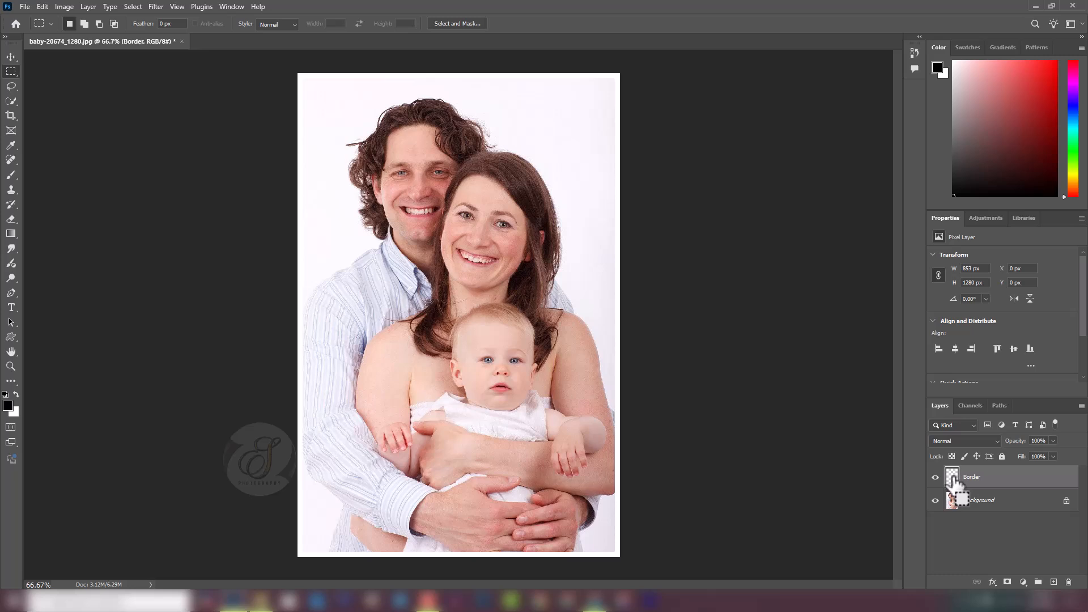
- Load the Border layer's pixels as a selection, invert the selection, stroke it with a 4 px black centred line, and deselect
{"action": "left_click", "coordinate": [952, 478], "text": "ctrl"}
{"action": "key", "text": "ctrl+shift+i"}
{"action": "key", "text": "ctrl+i"}
{"action": "right_click", "coordinate": [608, 323]}
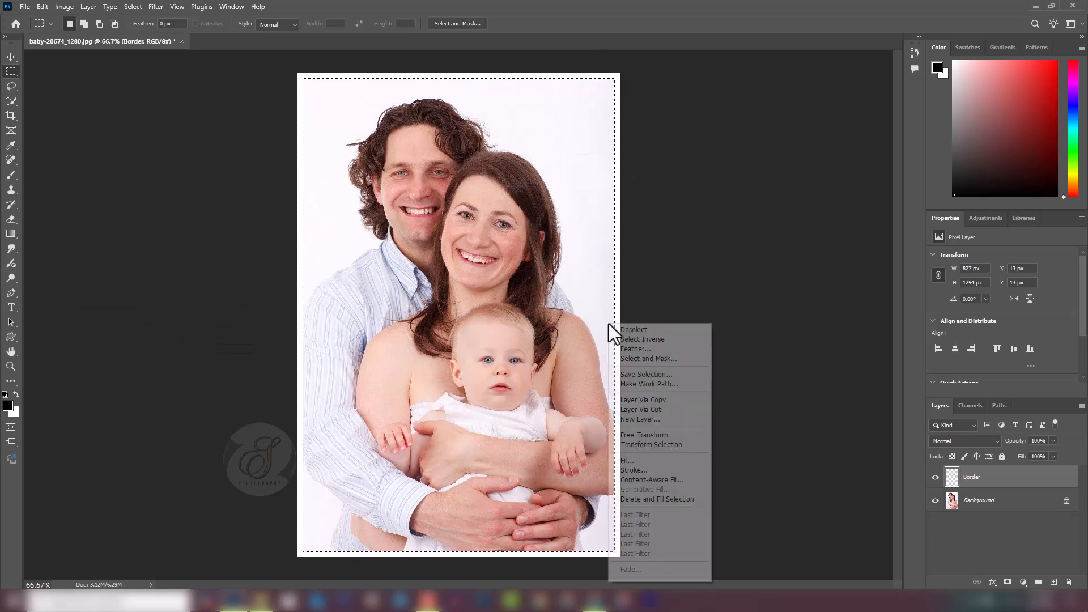
{"action": "left_click", "coordinate": [641, 470]}
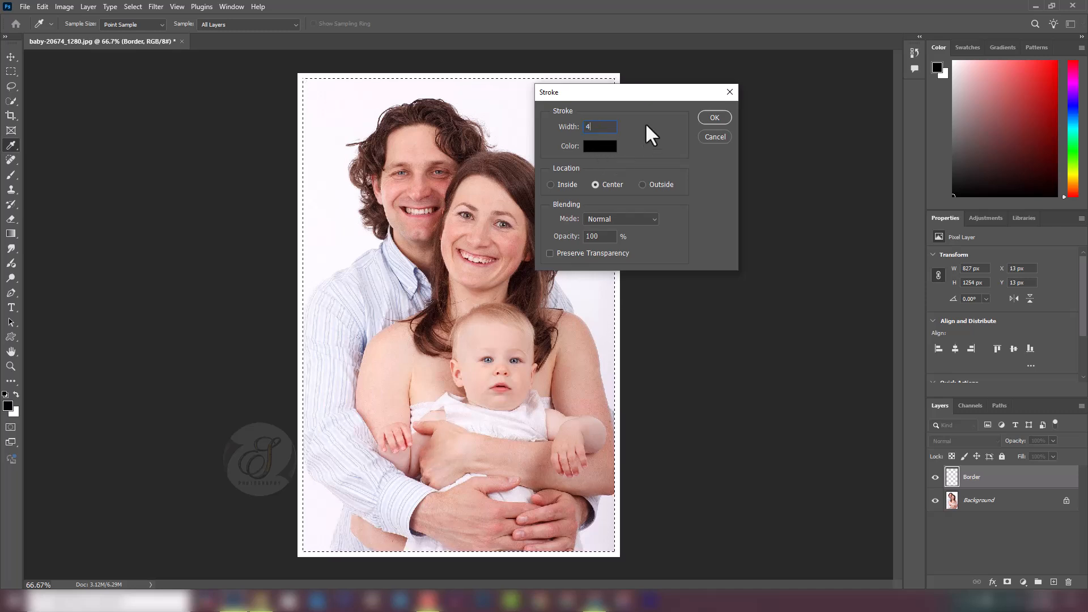
{"action": "left_click", "coordinate": [709, 117]}
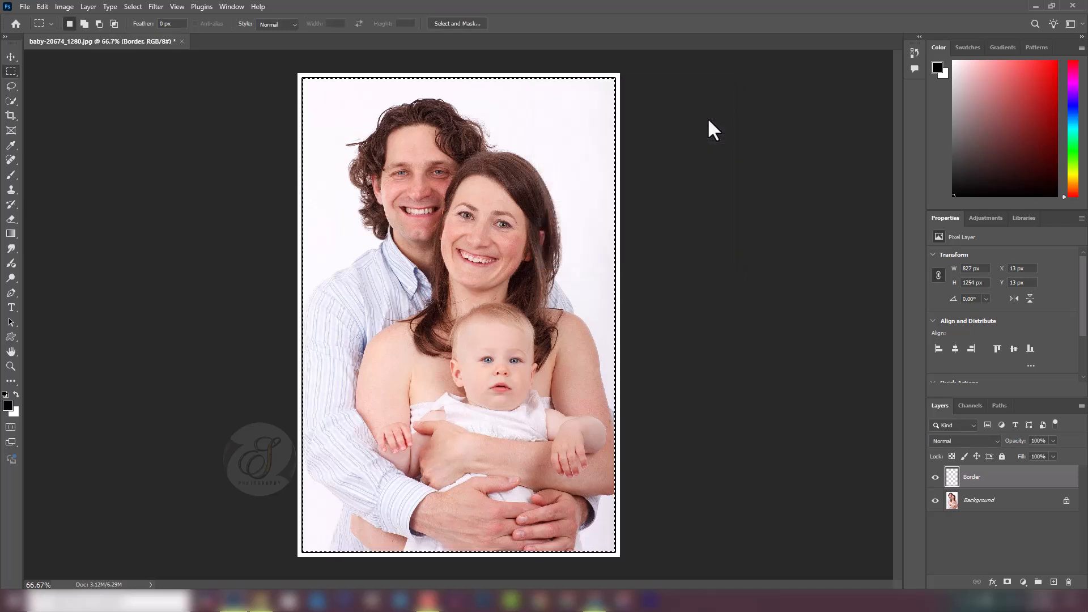
{"action": "key", "text": "ctrl+d"}
- Display the preset layer styles in a taller list and toggle the Border layer's visibility off and on
{"action": "left_click", "coordinate": [228, 6]}
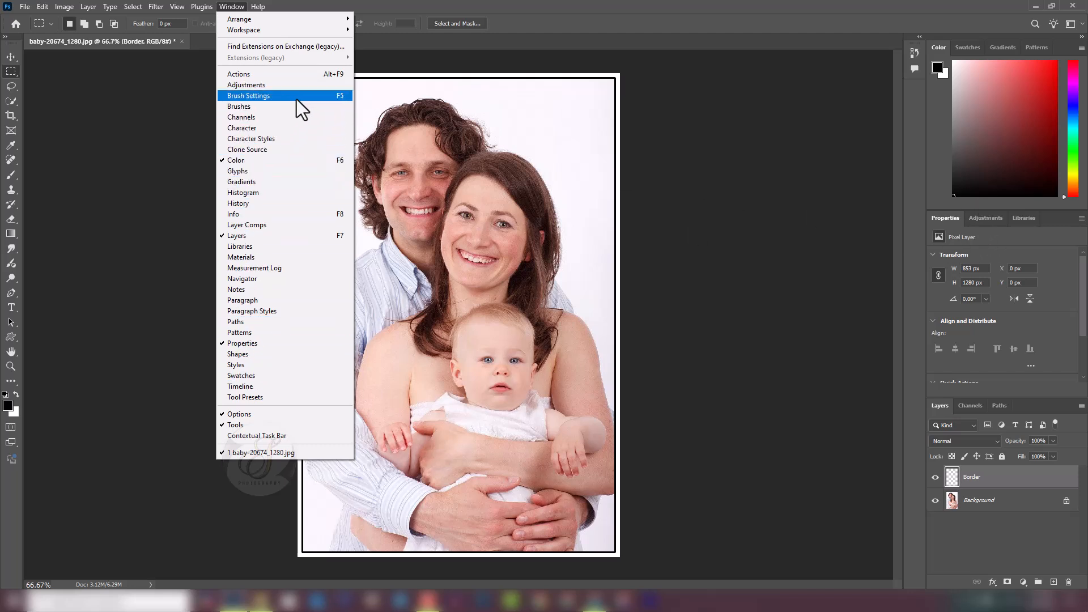
{"action": "left_click", "coordinate": [256, 367]}
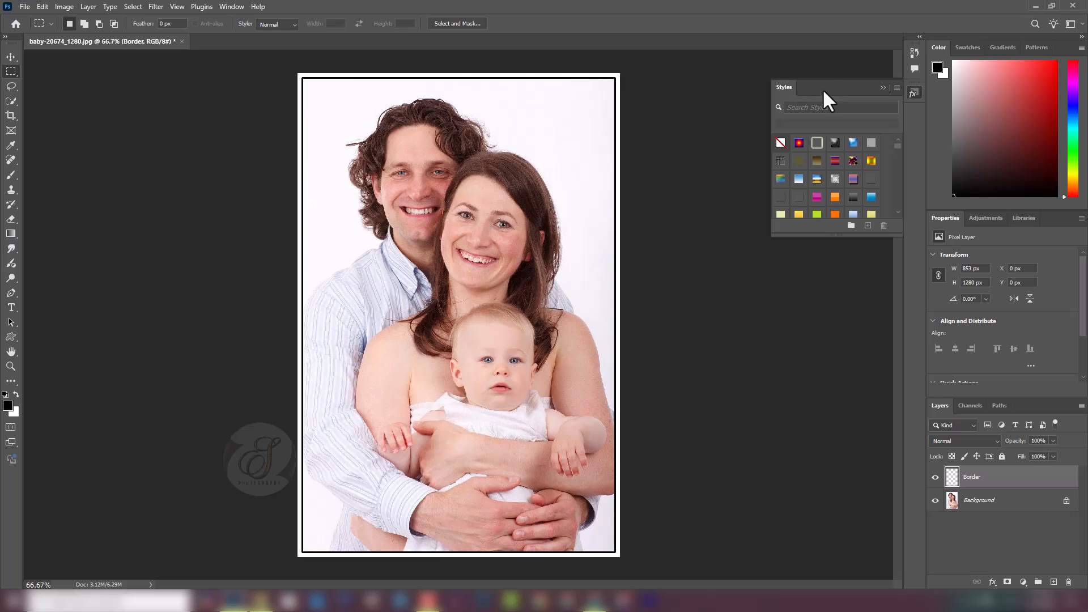
{"action": "left_click_drag", "start_coordinate": [838, 235], "coordinate": [845, 356]}
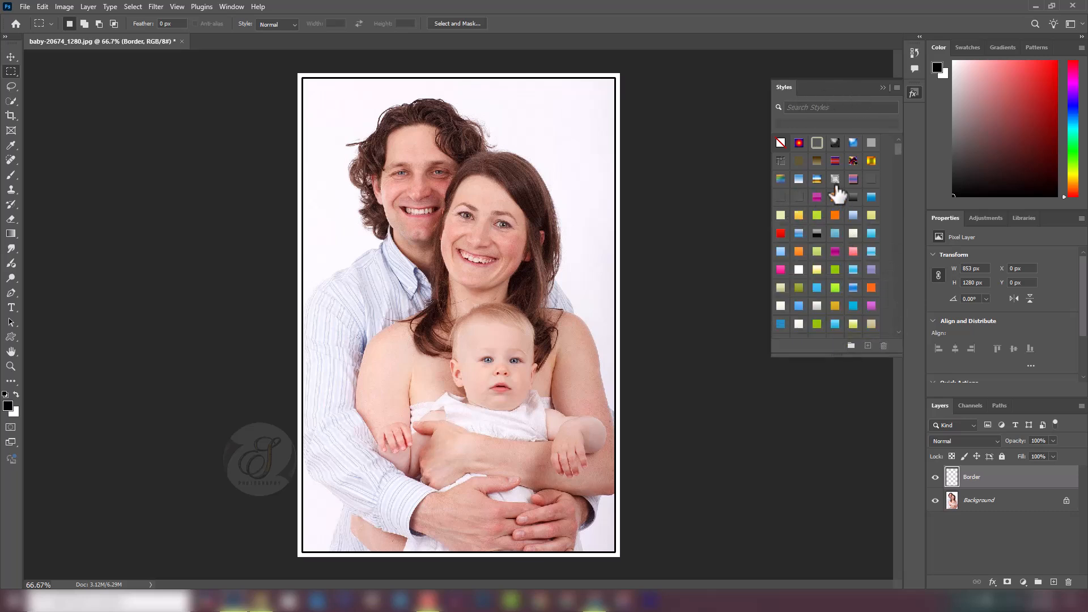
{"action": "left_click", "coordinate": [935, 477]}
{"action": "left_click", "coordinate": [935, 477]}
- Apply the dark red preset layer style to the Border layer
{"action": "scroll", "coordinate": [820, 233], "scroll_direction": "down", "scroll_amount": 2}
{"action": "scroll", "coordinate": [825, 275], "scroll_direction": "down", "scroll_amount": 3}
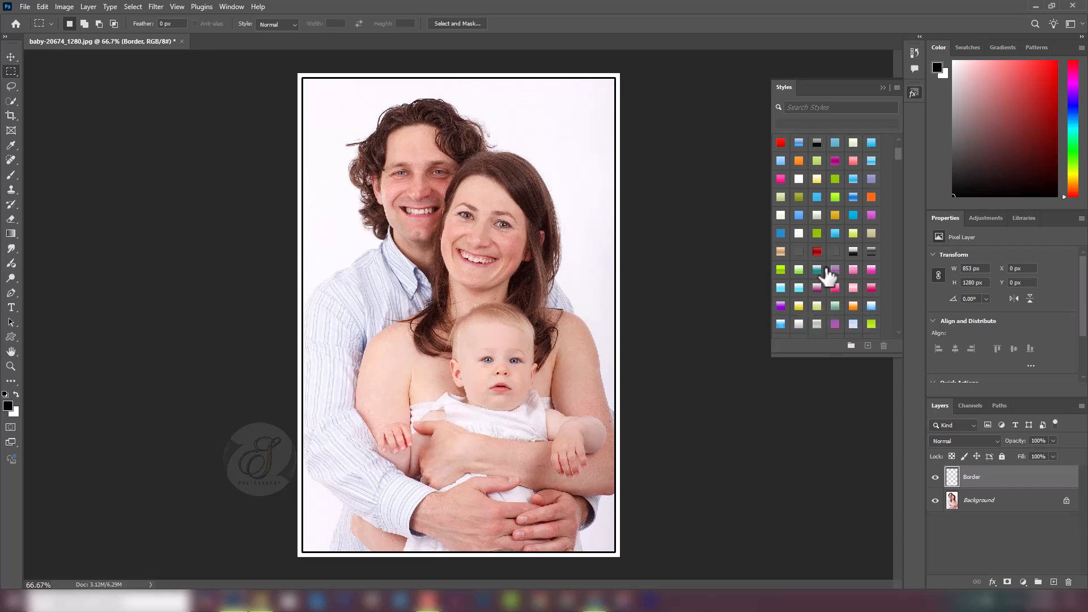
{"action": "scroll", "coordinate": [826, 269], "scroll_direction": "down", "scroll_amount": 3}
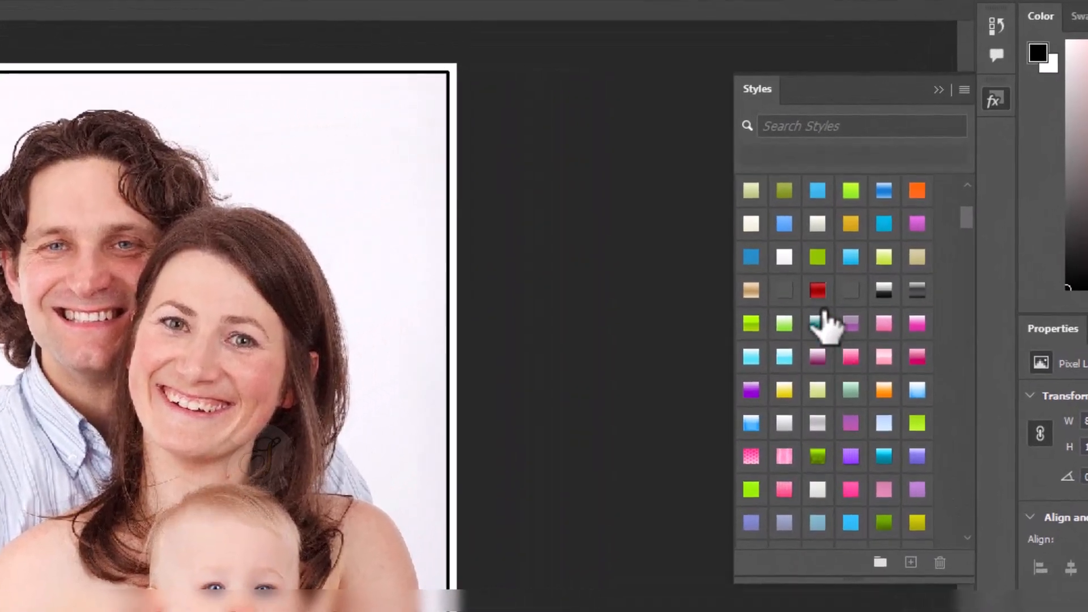
{"action": "left_click", "coordinate": [818, 291]}
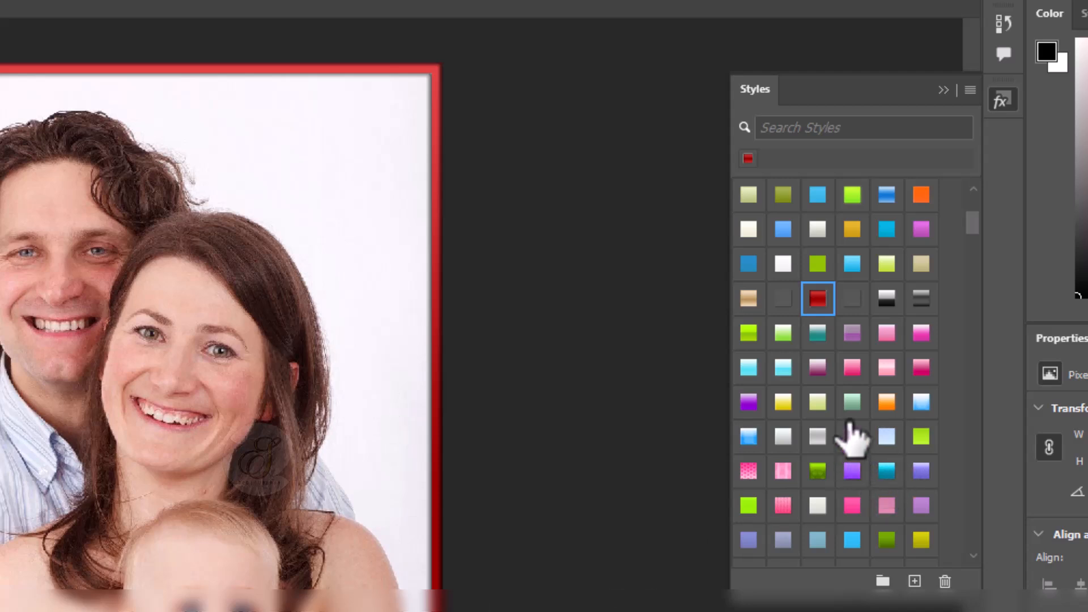
- Replace the Border layer's style with the dark purple gradient preset
{"action": "scroll", "coordinate": [850, 436], "scroll_direction": "down", "scroll_amount": 6}
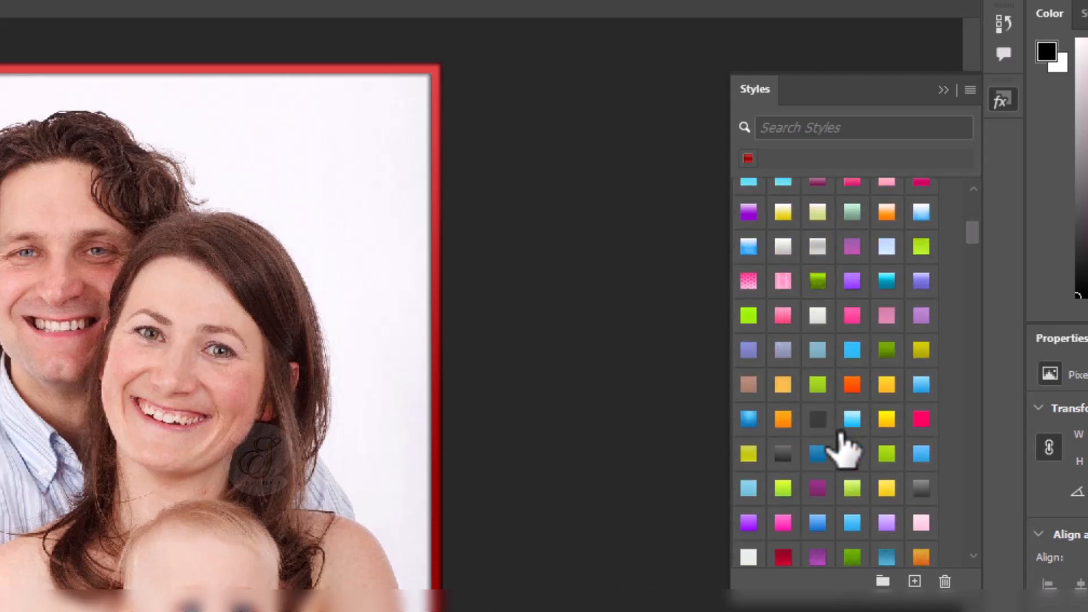
{"action": "scroll", "coordinate": [845, 448], "scroll_direction": "down", "scroll_amount": 5}
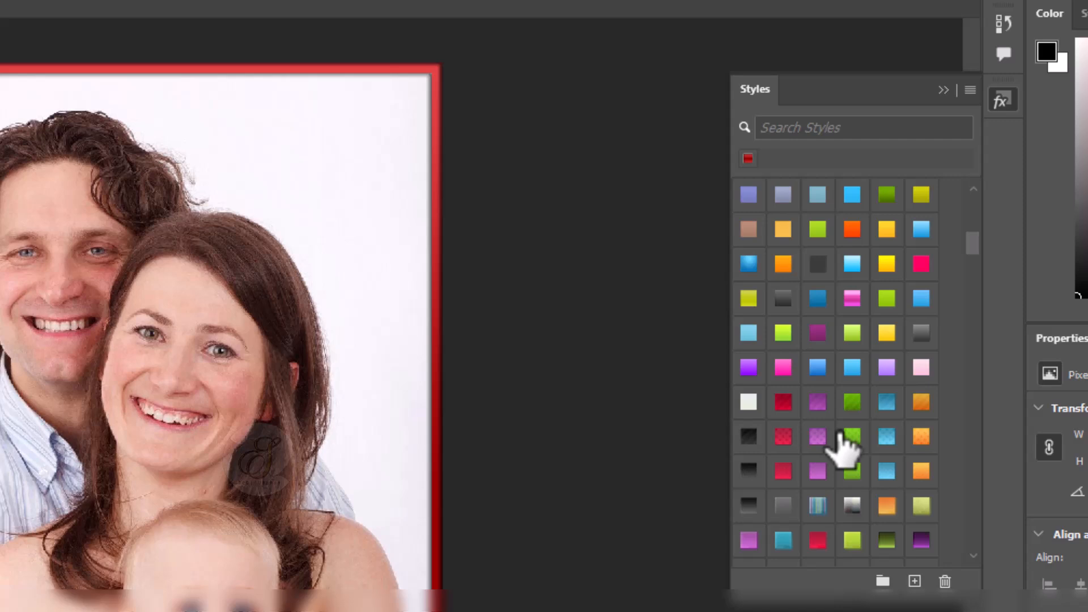
{"action": "scroll", "coordinate": [845, 447], "scroll_direction": "down", "scroll_amount": 4}
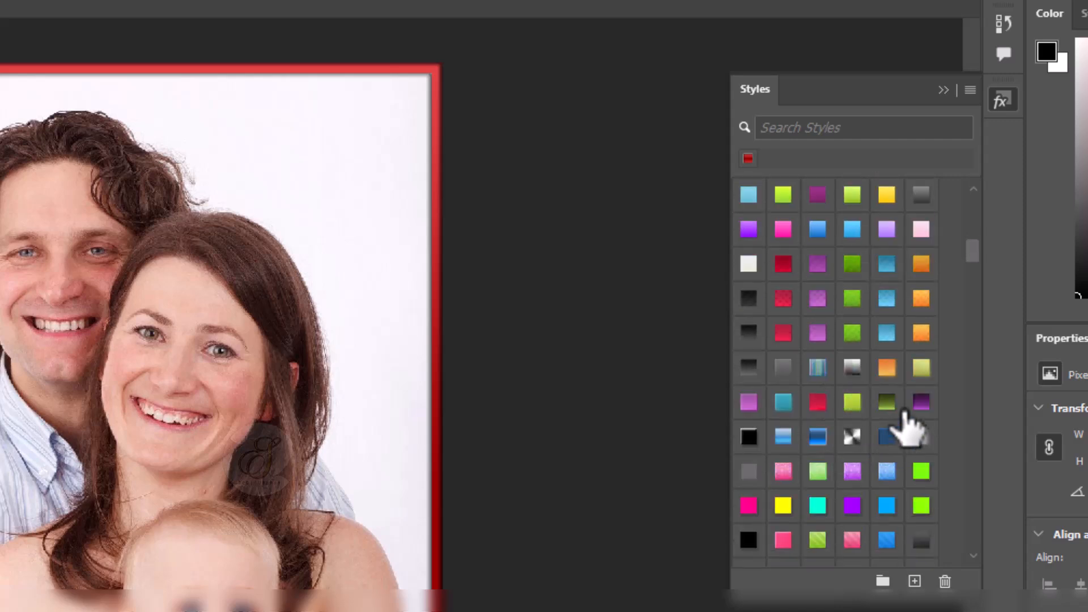
{"action": "left_click", "coordinate": [921, 402]}
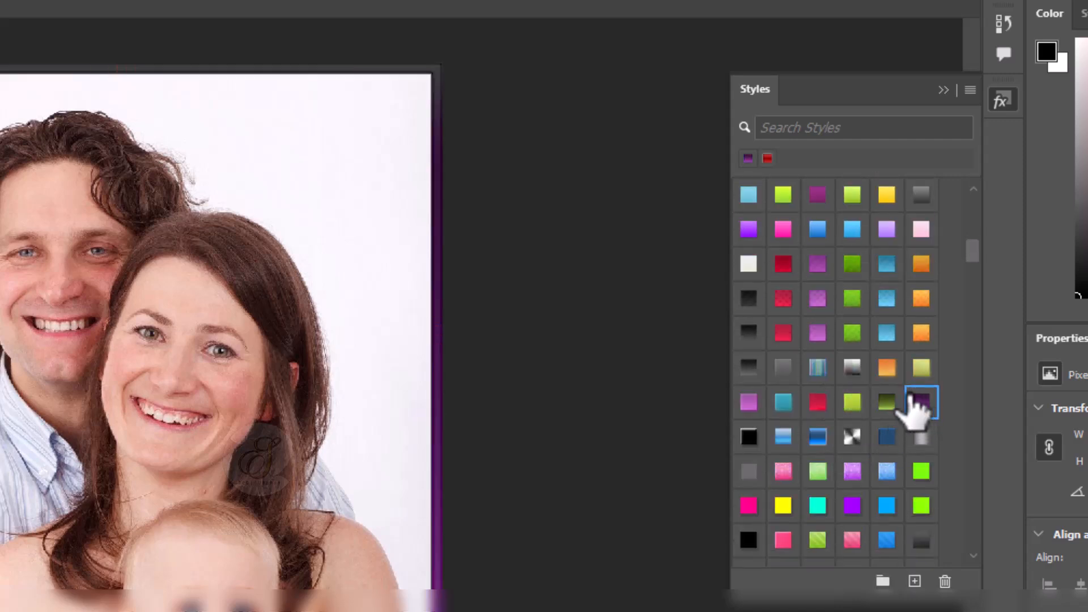
- Apply the magenta patterned preset style to the Border layer and collapse the styles list
{"action": "scroll", "coordinate": [850, 437], "scroll_direction": "down", "scroll_amount": 4}
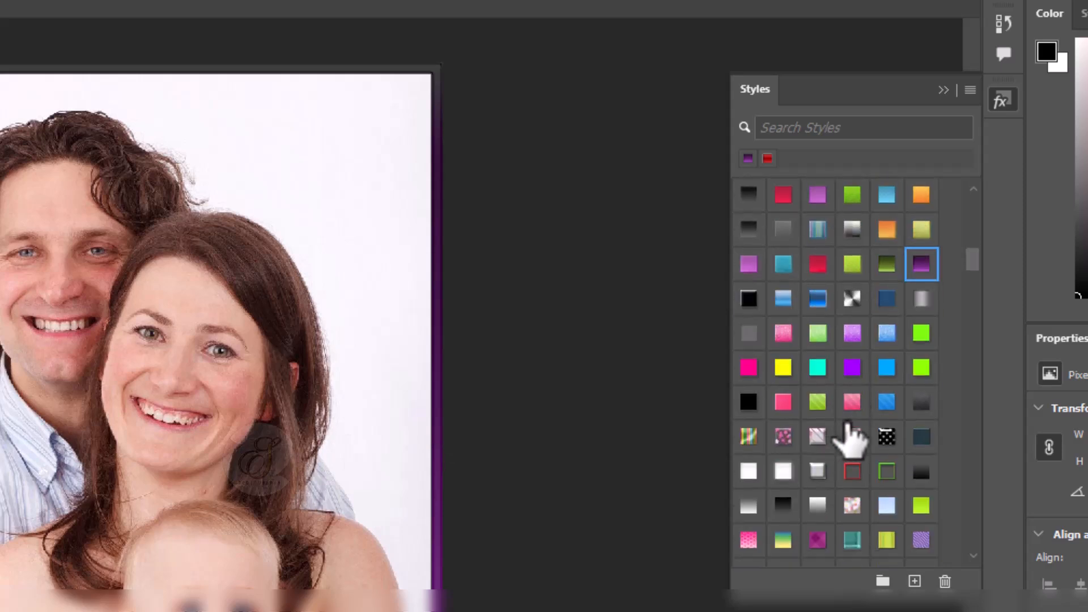
{"action": "scroll", "coordinate": [845, 436], "scroll_direction": "down", "scroll_amount": 2}
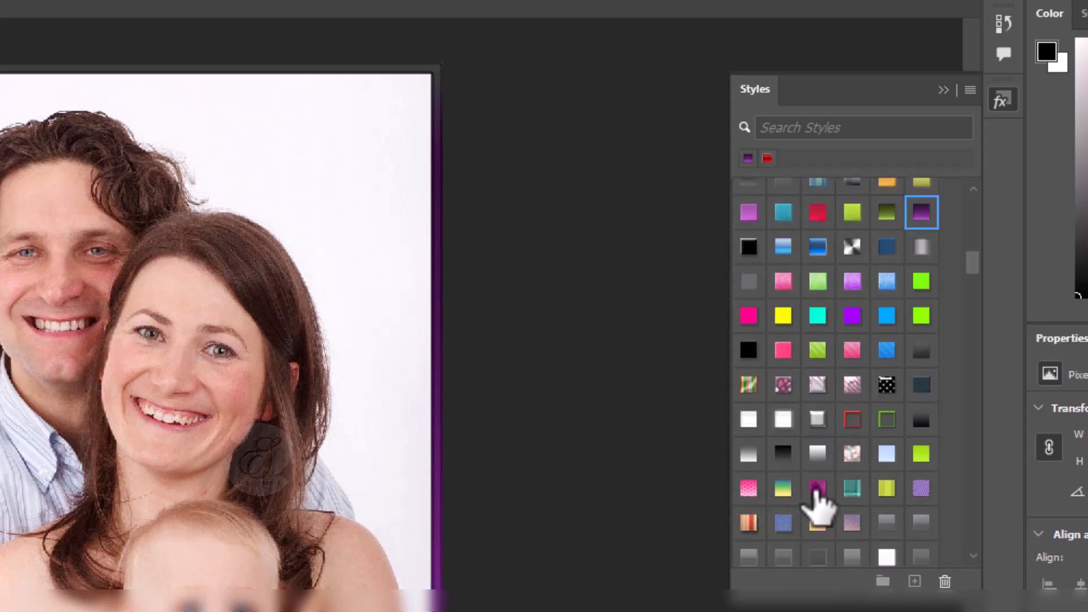
{"action": "left_click", "coordinate": [816, 491]}
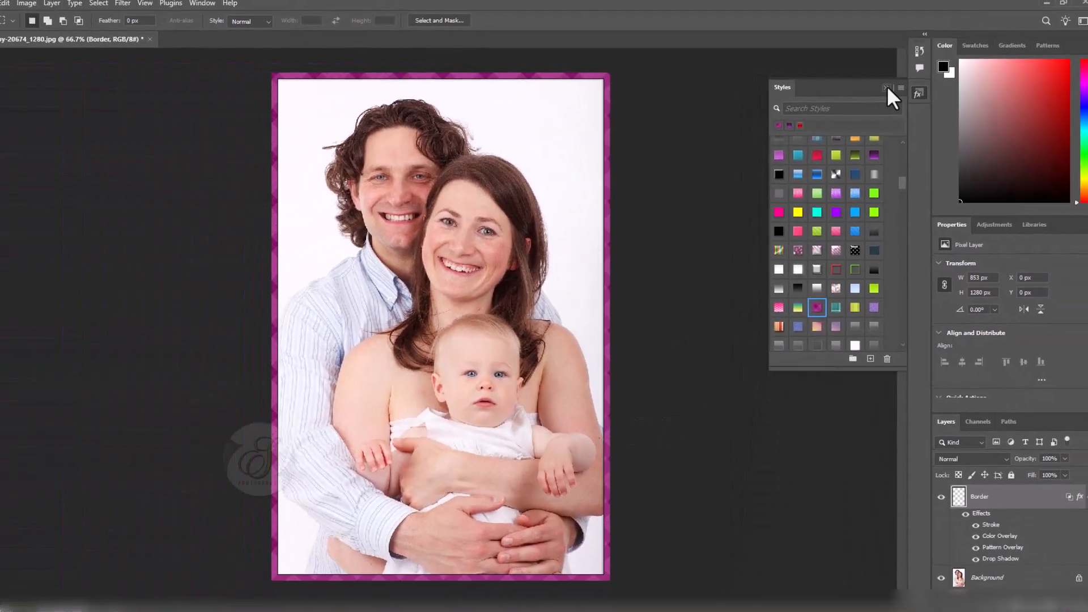
{"action": "left_click", "coordinate": [941, 89]}
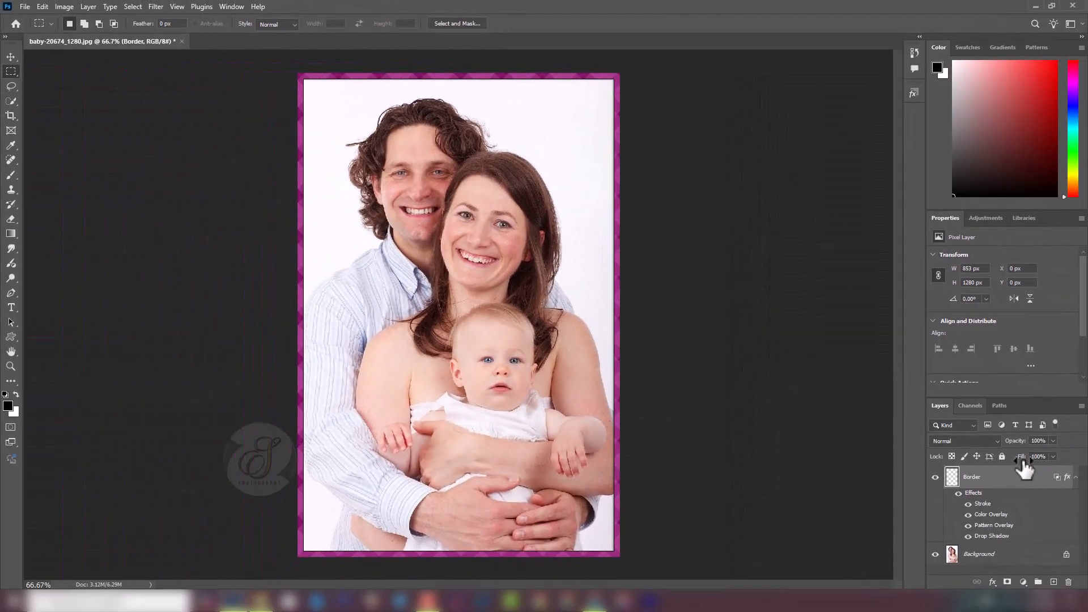
- Delete the Border layer together with its effects
{"action": "left_click", "coordinate": [1069, 582]}
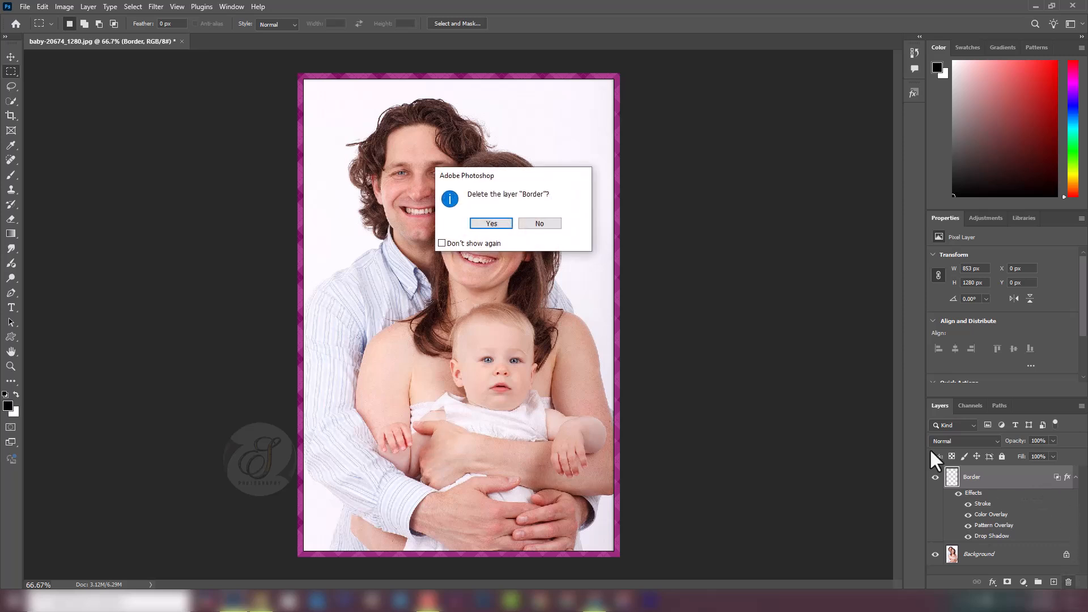
{"action": "left_click", "coordinate": [491, 223]}
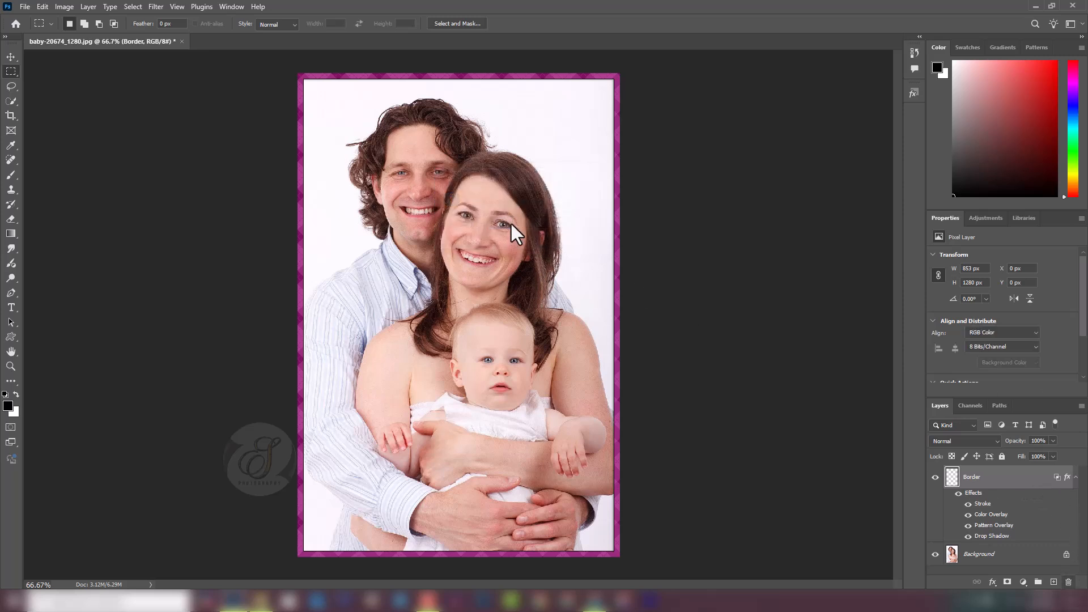
- On a new layer, select a rectangle about 775 × 1212 px inside the photo, invert the selection and fill the outer border white
{"action": "left_click", "coordinate": [1054, 584]}
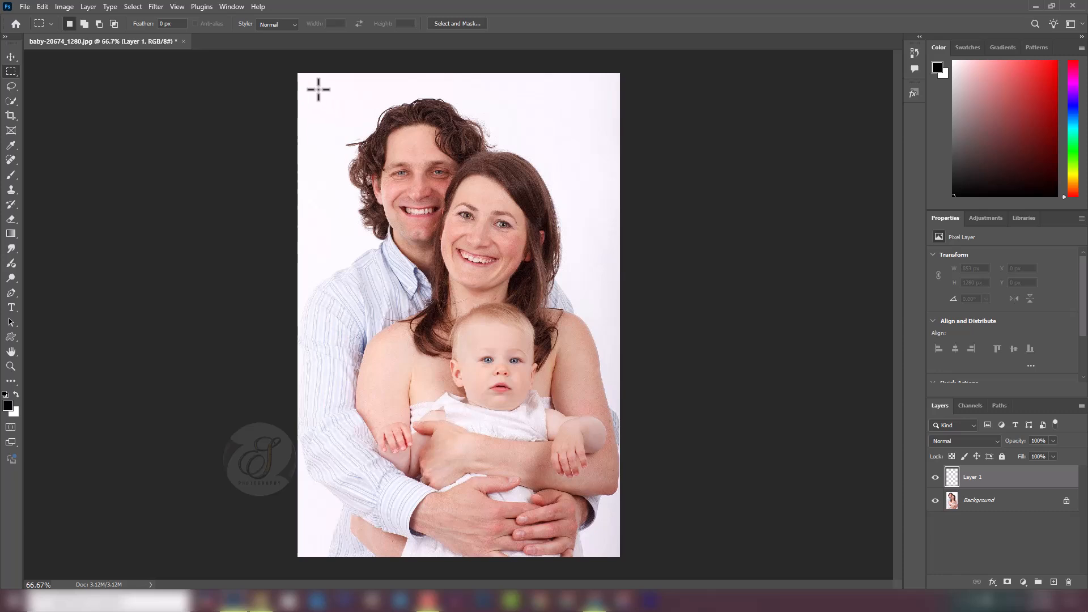
{"action": "left_click_drag", "start_coordinate": [313, 86], "coordinate": [604, 543]}
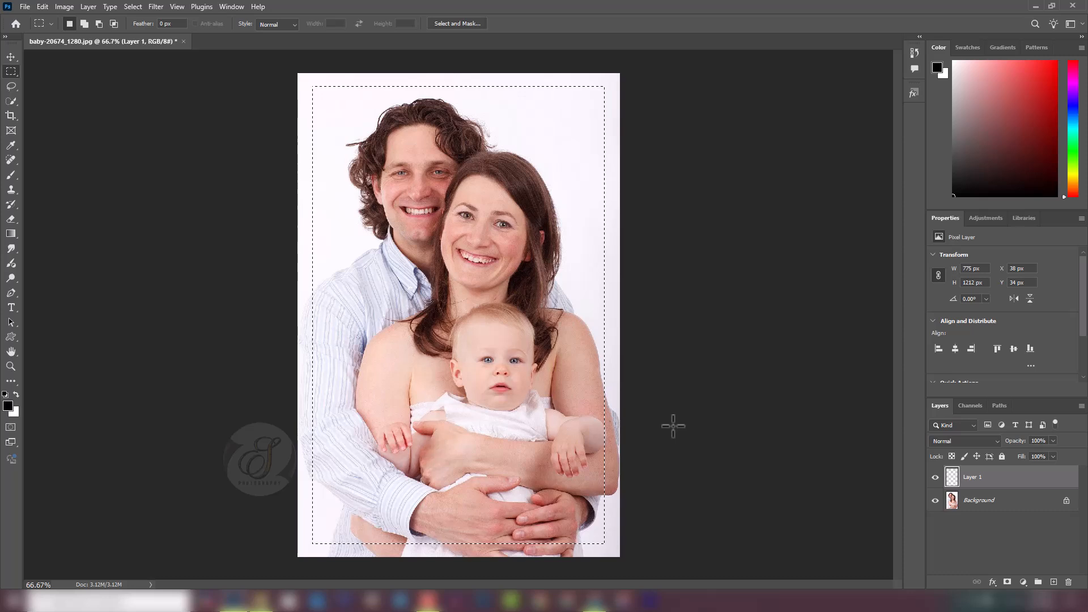
{"action": "key", "text": "ctrl+shift+i"}
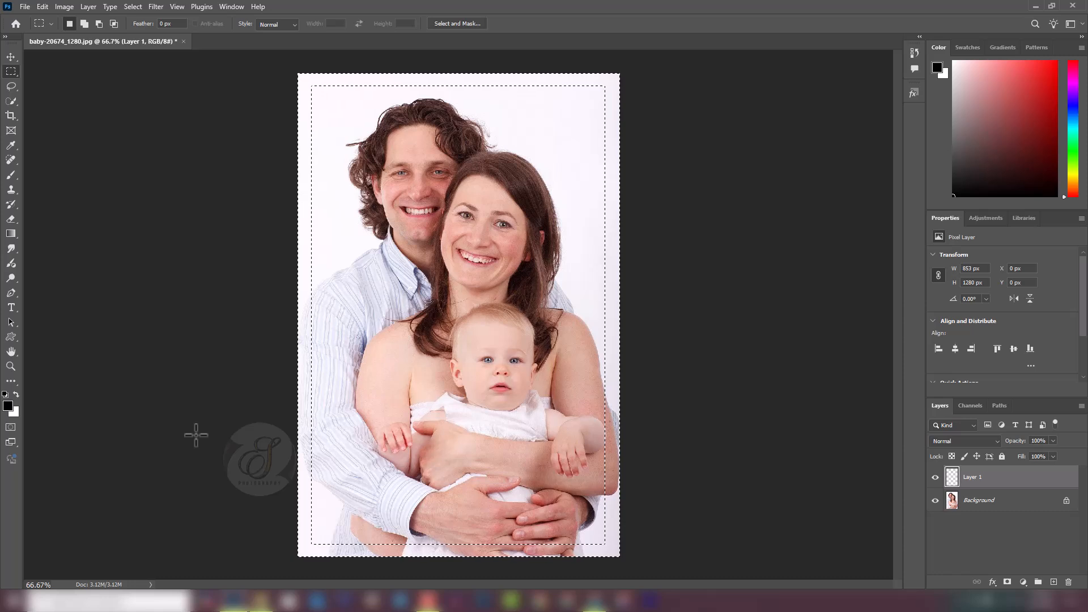
{"action": "key", "text": "ctrl+BackSpace"}
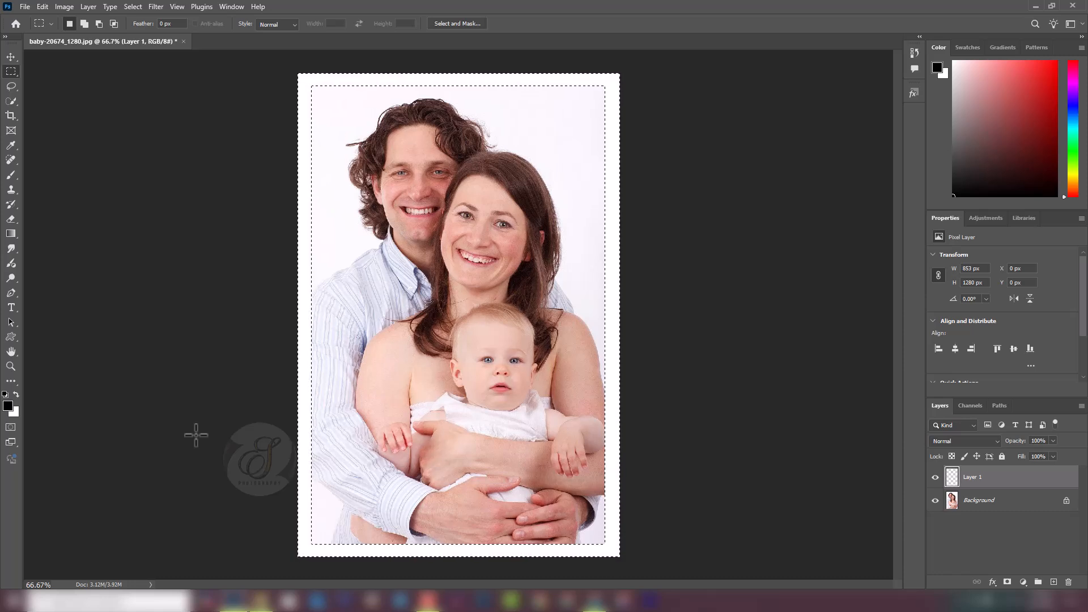
- Invert the selection back to the inner rectangle, apply a 2 px black centered stroke to it, and deselect
{"action": "key", "text": "ctrl+shift+i"}
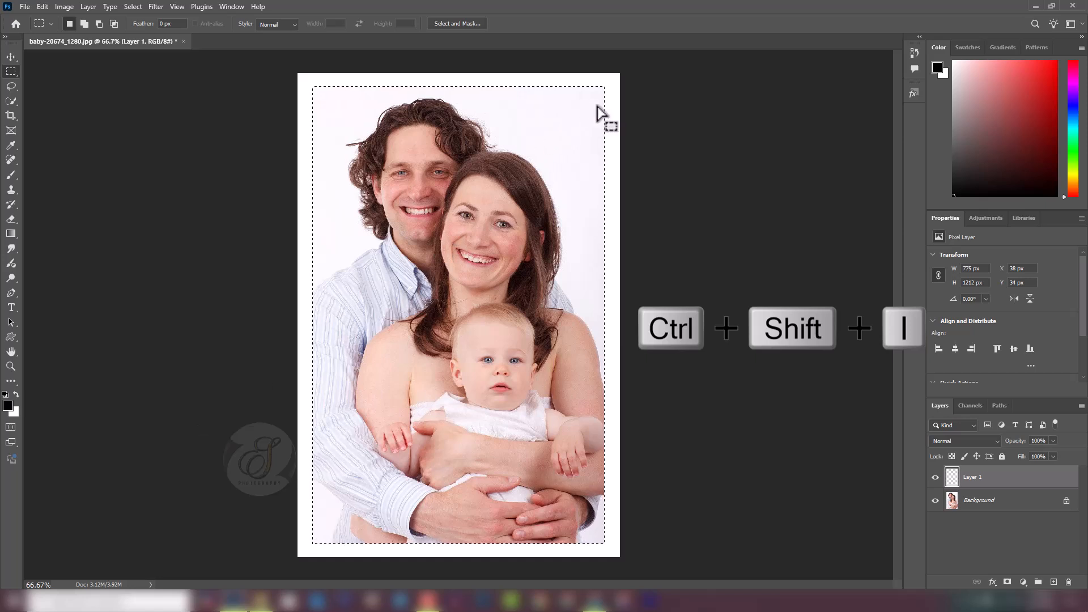
{"action": "right_click", "coordinate": [604, 308]}
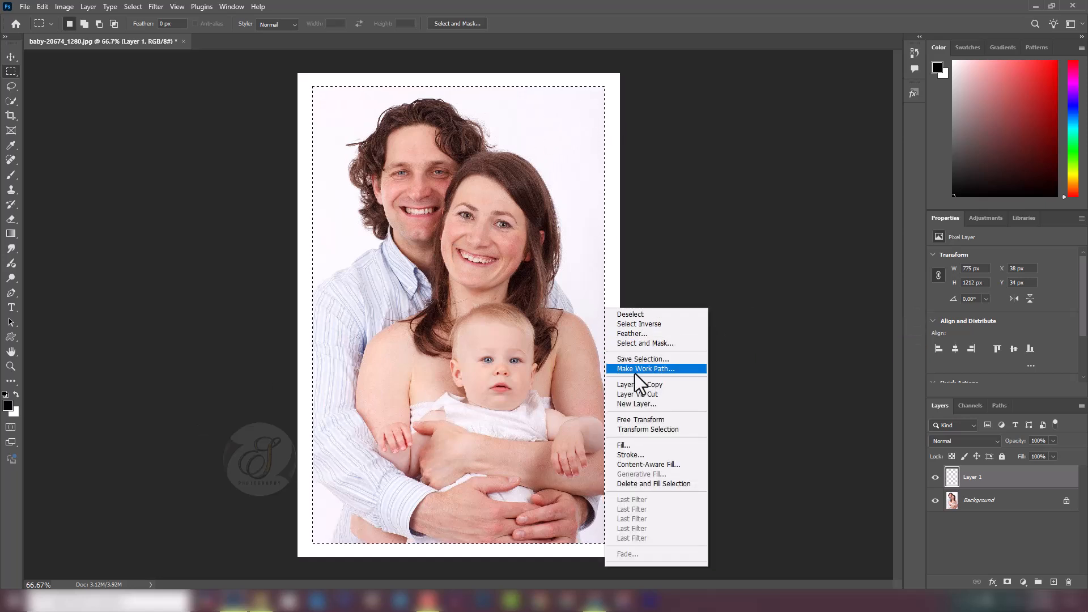
{"action": "left_click", "coordinate": [637, 455]}
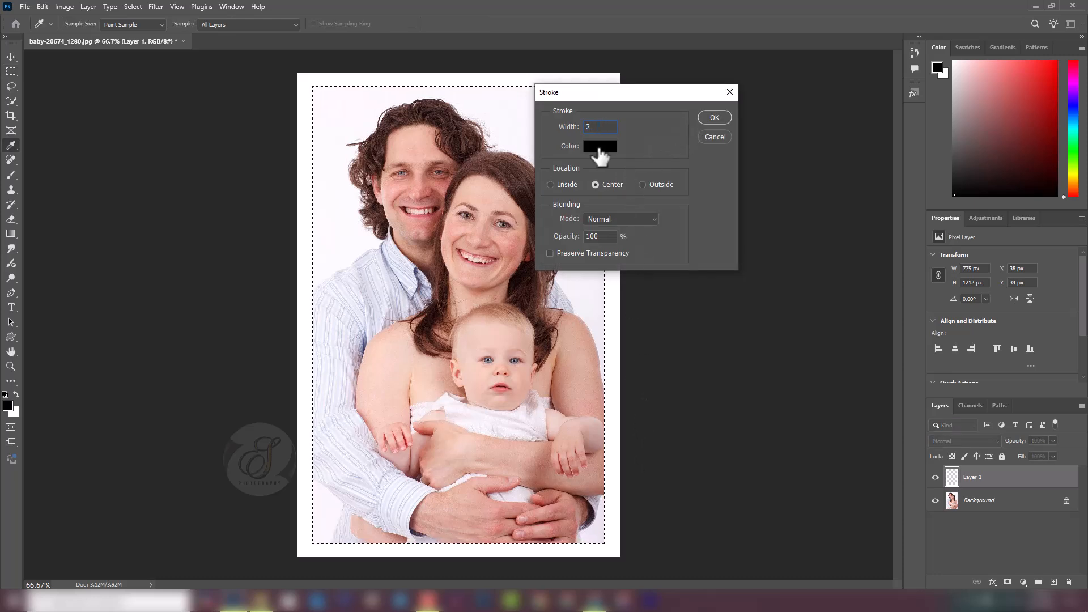
{"action": "left_click", "coordinate": [709, 117]}
{"action": "key", "text": "ctrl+d"}
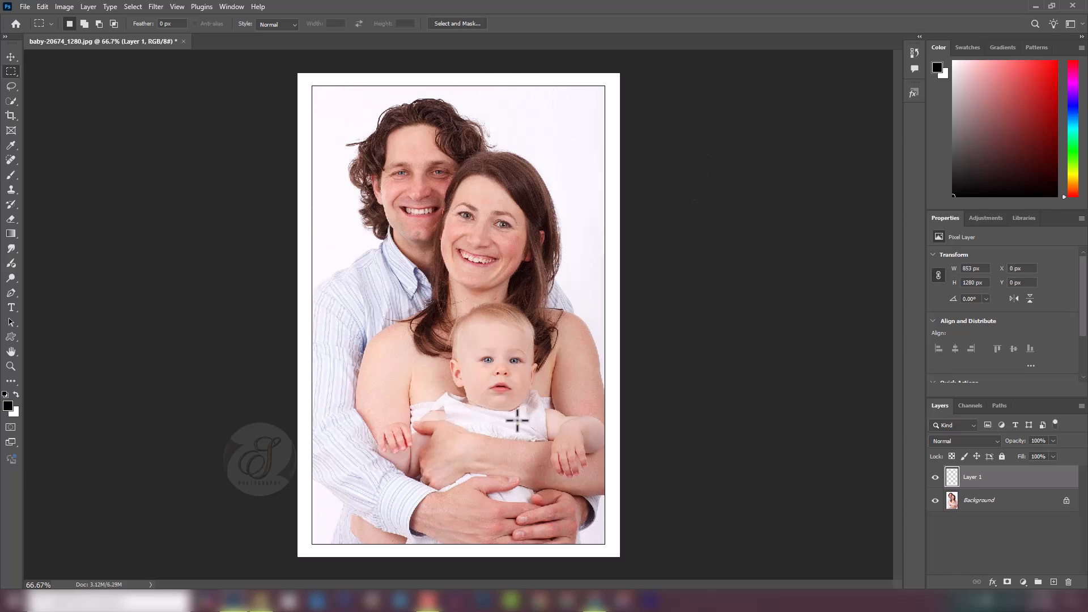
{"action": "scroll", "coordinate": [485, 368], "scroll_direction": "up", "scroll_amount": 1}
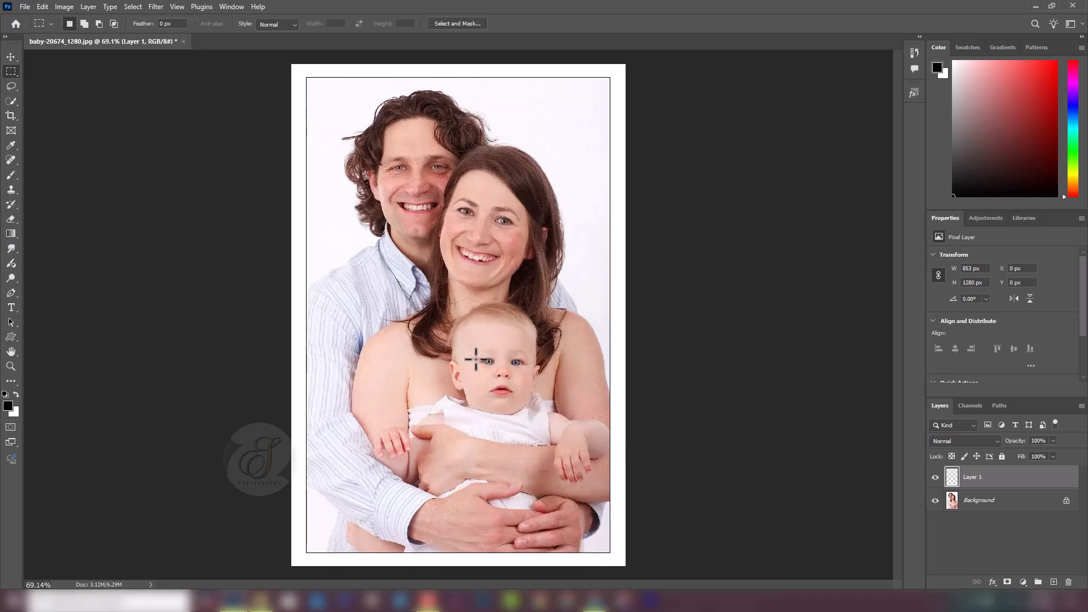
{"action": "scroll", "coordinate": [474, 359], "scroll_direction": "down", "scroll_amount": 2}
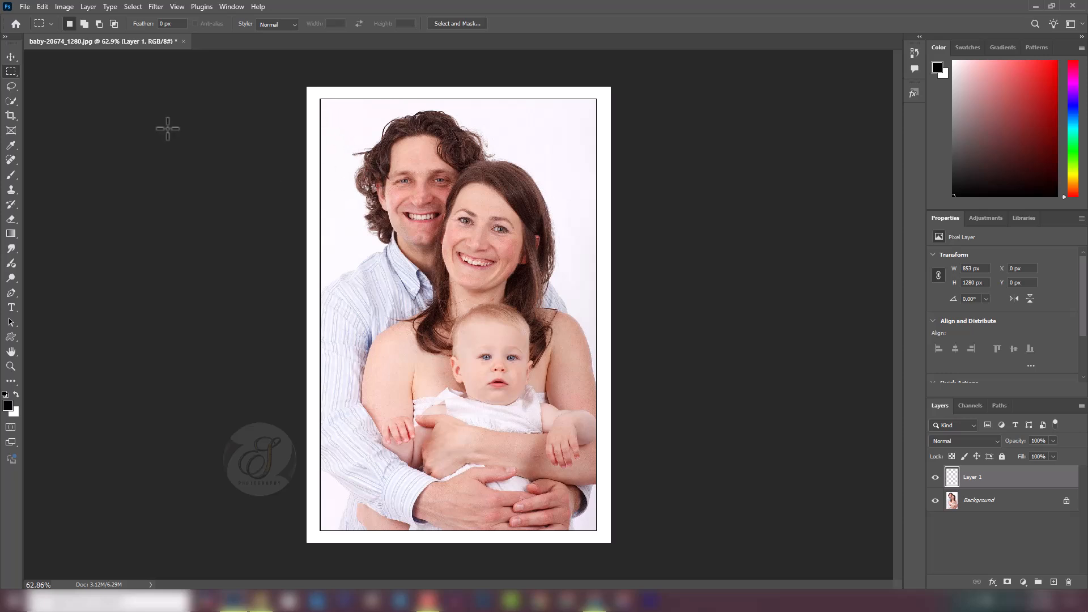
{"action": "left_click", "coordinate": [24, 6]}
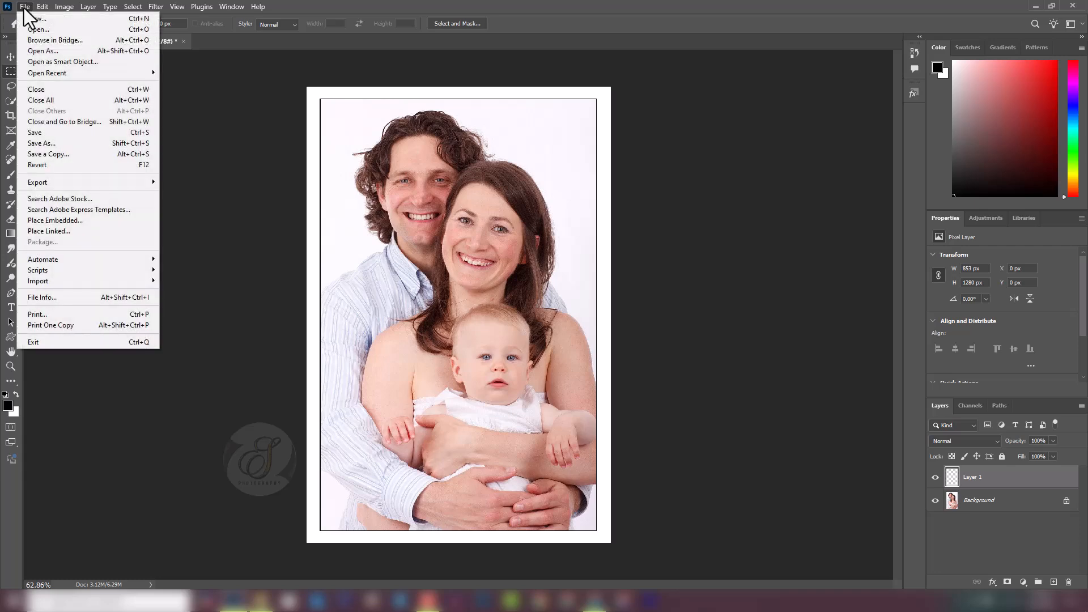
{"action": "left_click", "coordinate": [69, 144]}
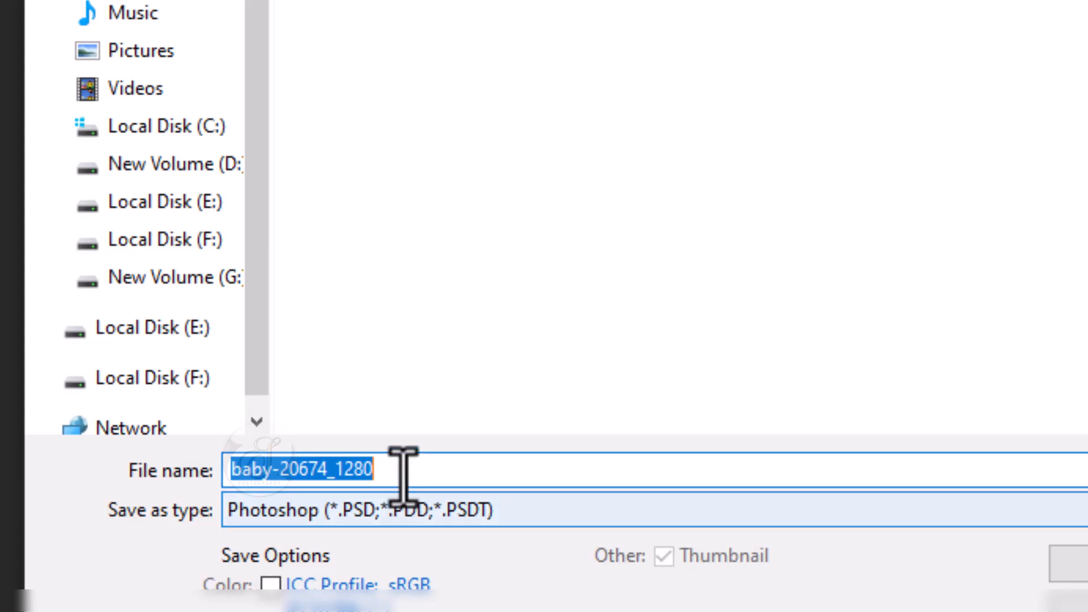
{"action": "type", "text": "de"}
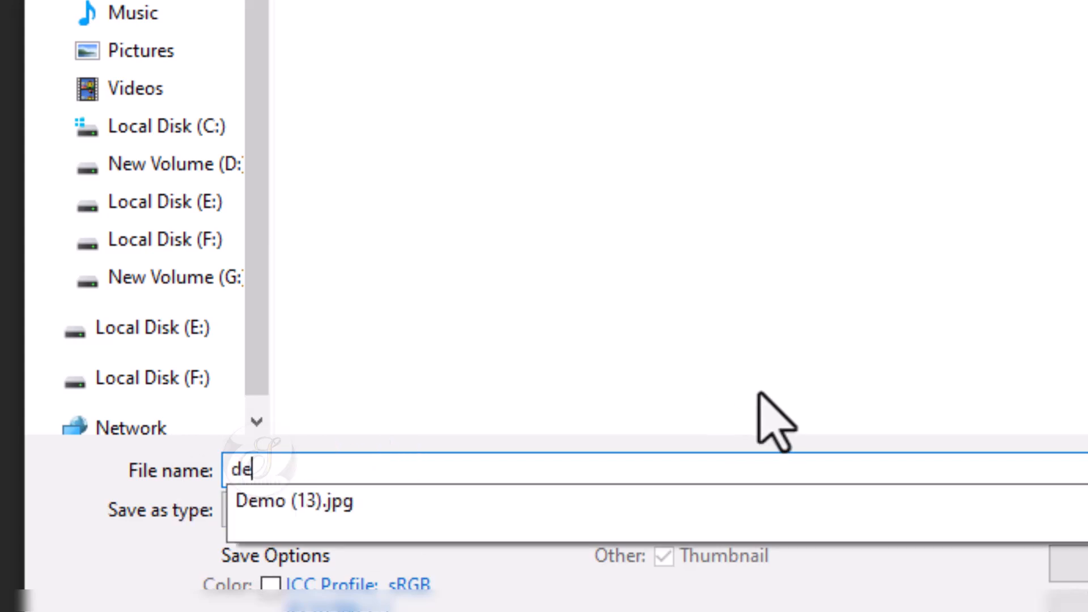
{"action": "type", "text": "mo1"}
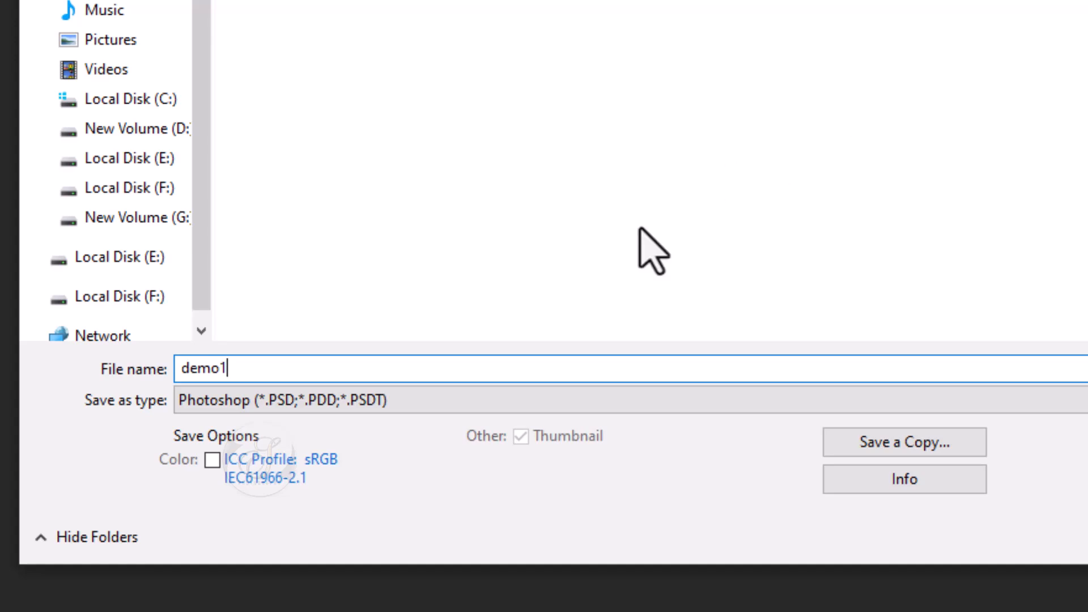
{"action": "left_click", "coordinate": [313, 405]}
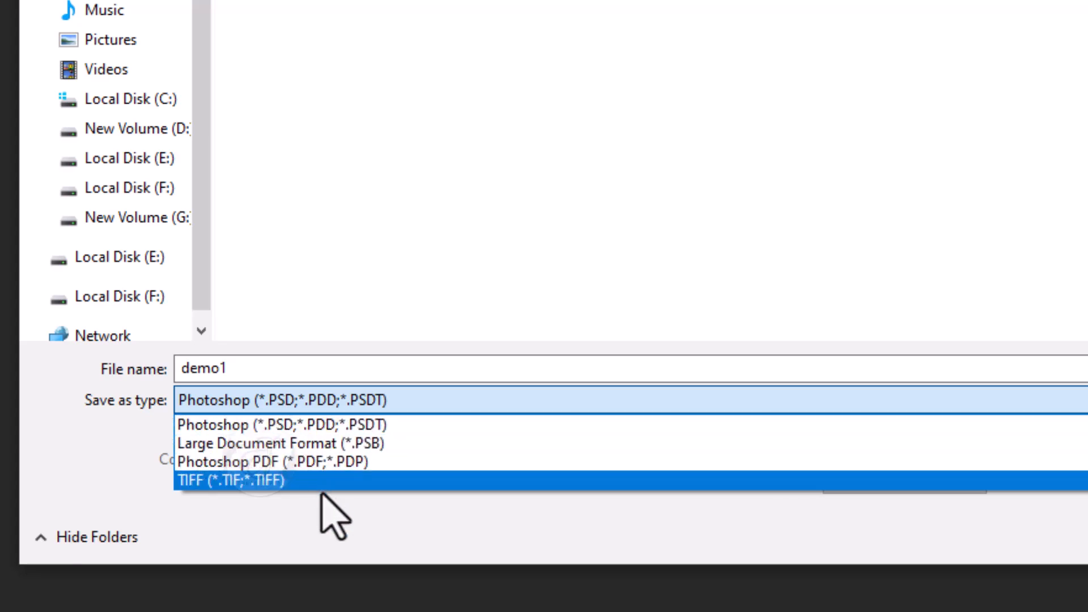
{"action": "left_click", "coordinate": [331, 428]}
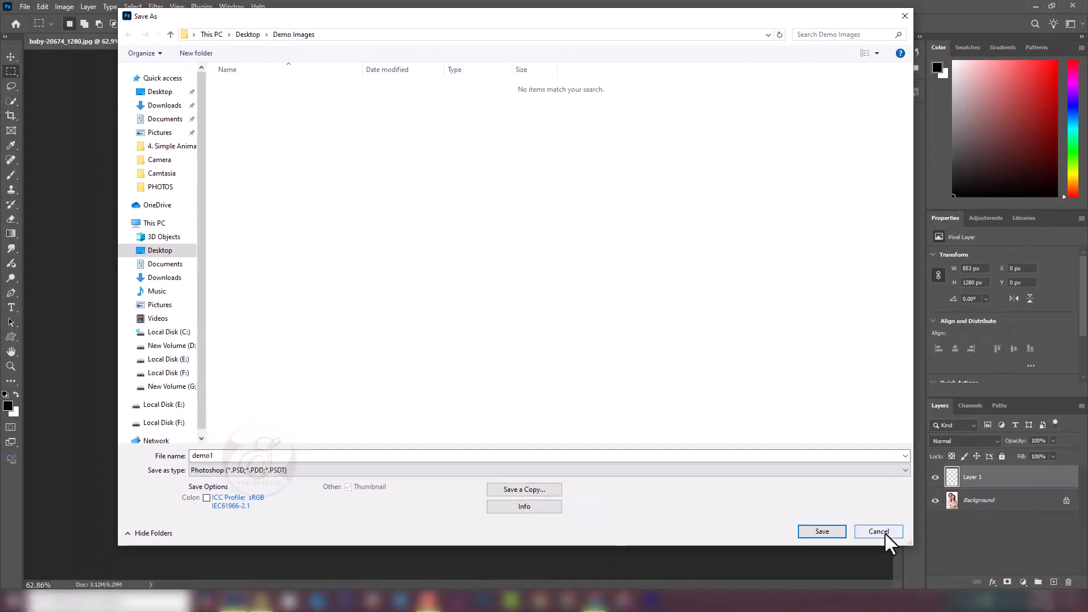
{"action": "left_click", "coordinate": [879, 531]}
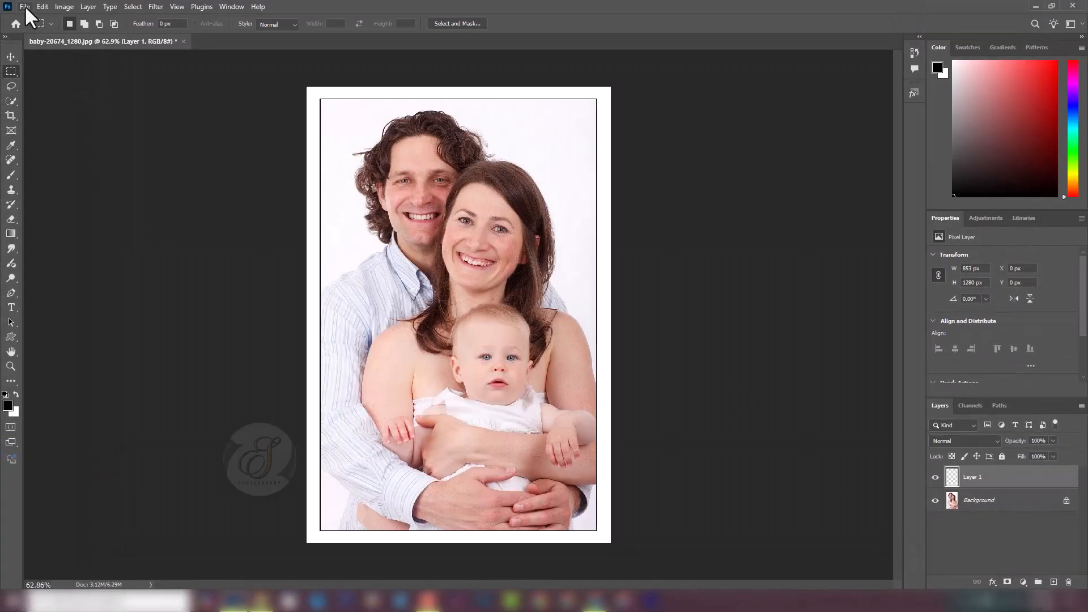
- Save a copy of the bordered photo in JPEG format with the file name demo1
{"action": "left_click", "coordinate": [25, 7]}
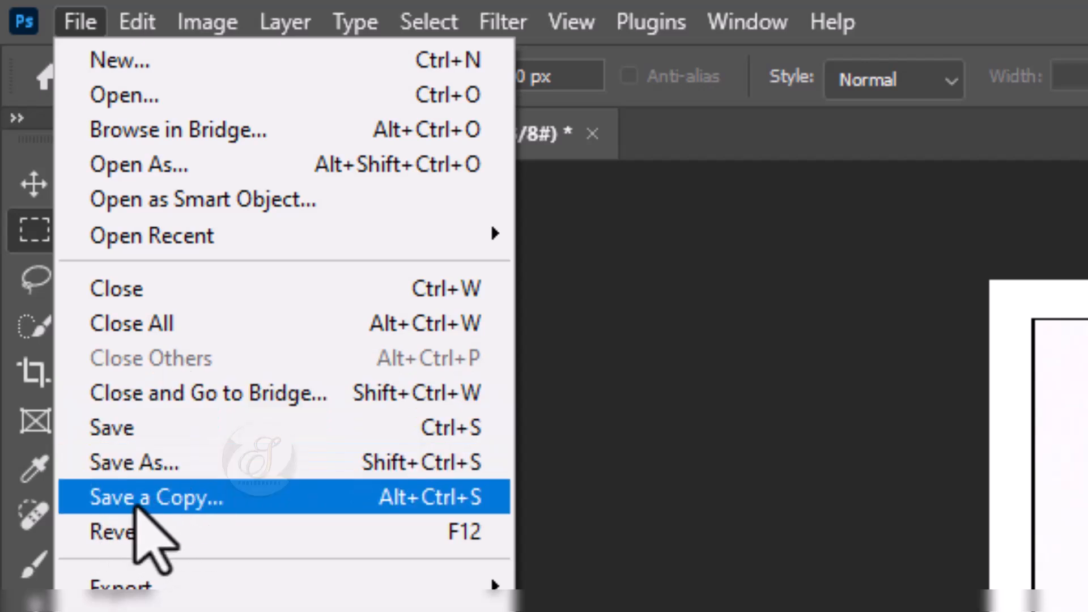
{"action": "left_click", "coordinate": [219, 508]}
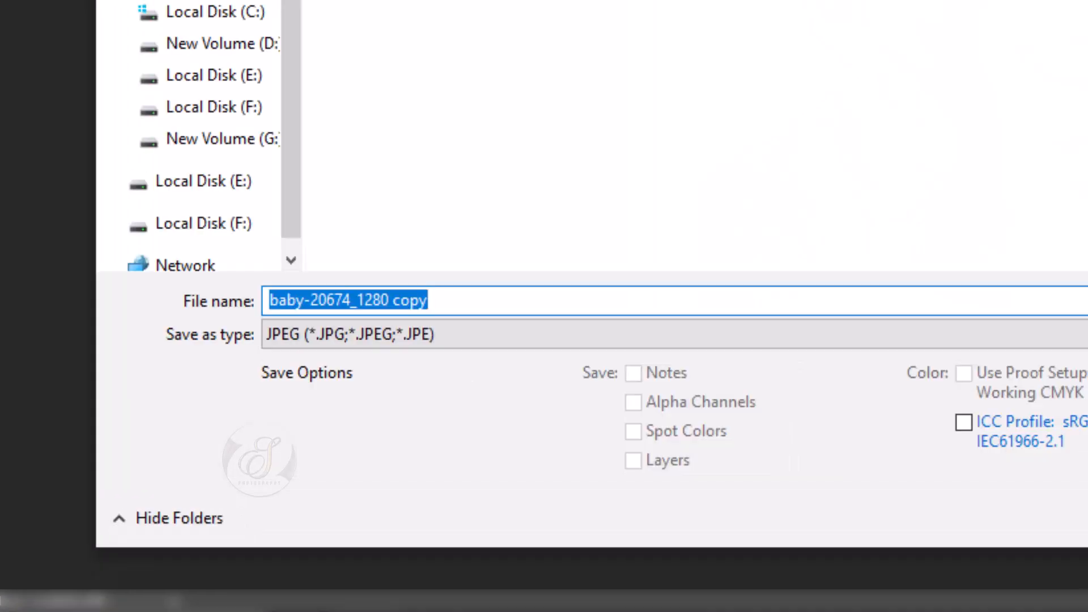
{"action": "type", "text": "de"}
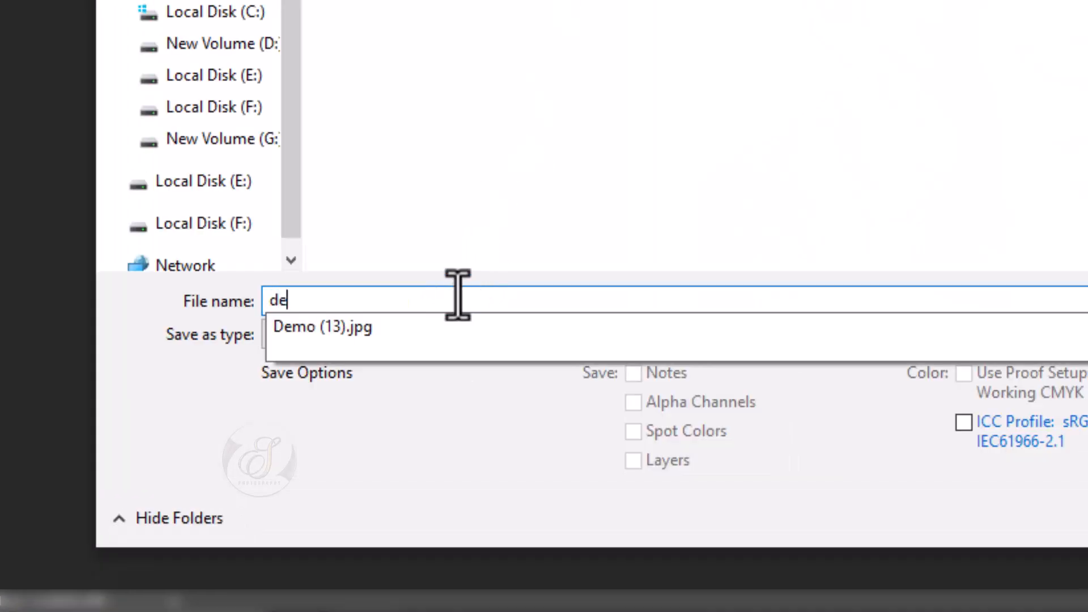
{"action": "type", "text": "mo1"}
{"action": "key", "text": "Escape"}
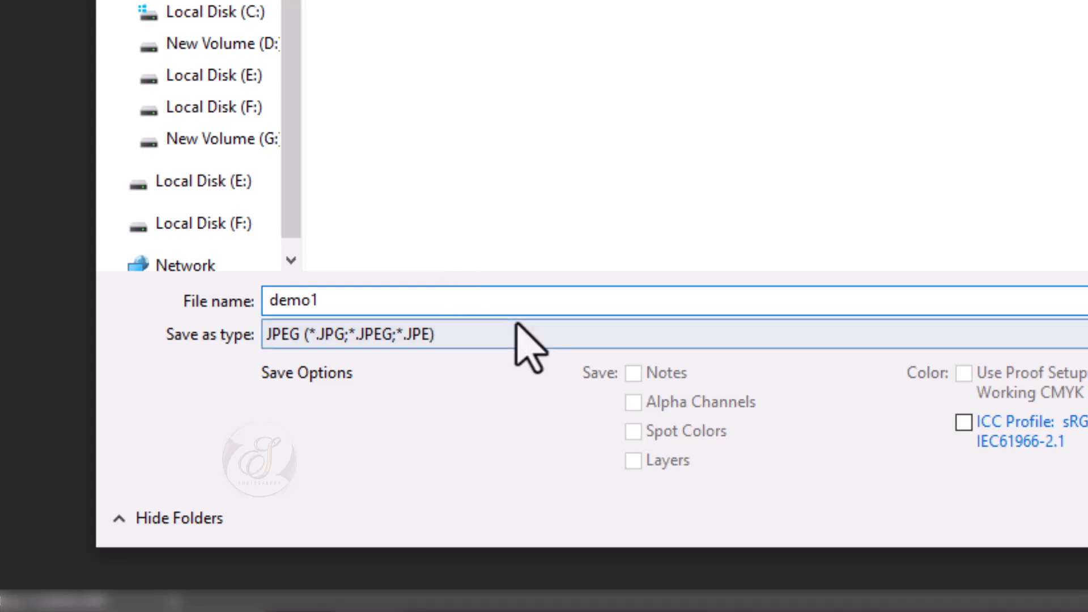
{"action": "left_click", "coordinate": [356, 340]}
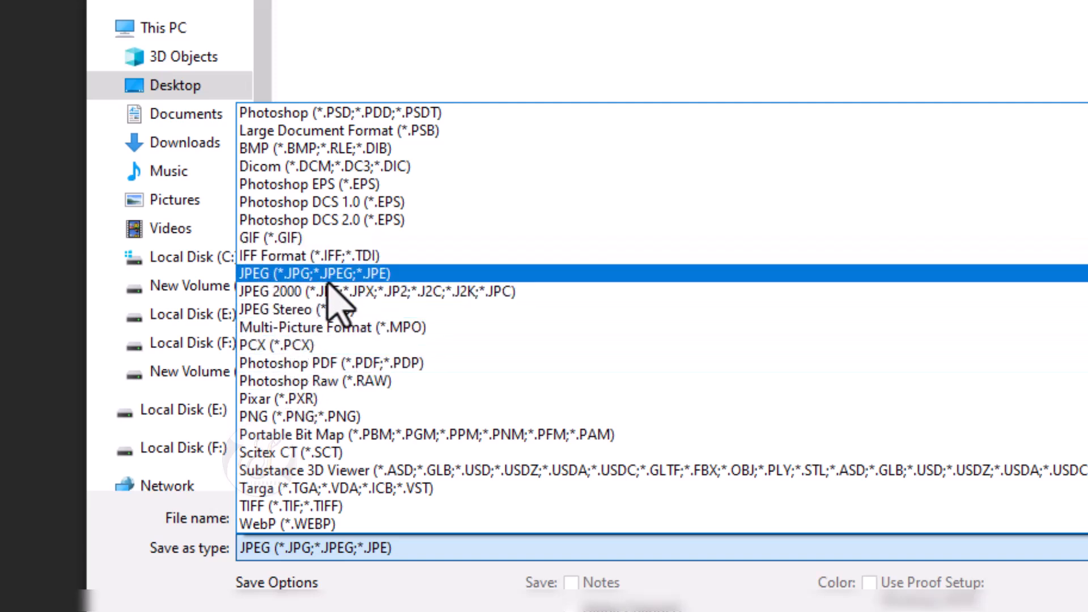
{"action": "left_click", "coordinate": [301, 274]}
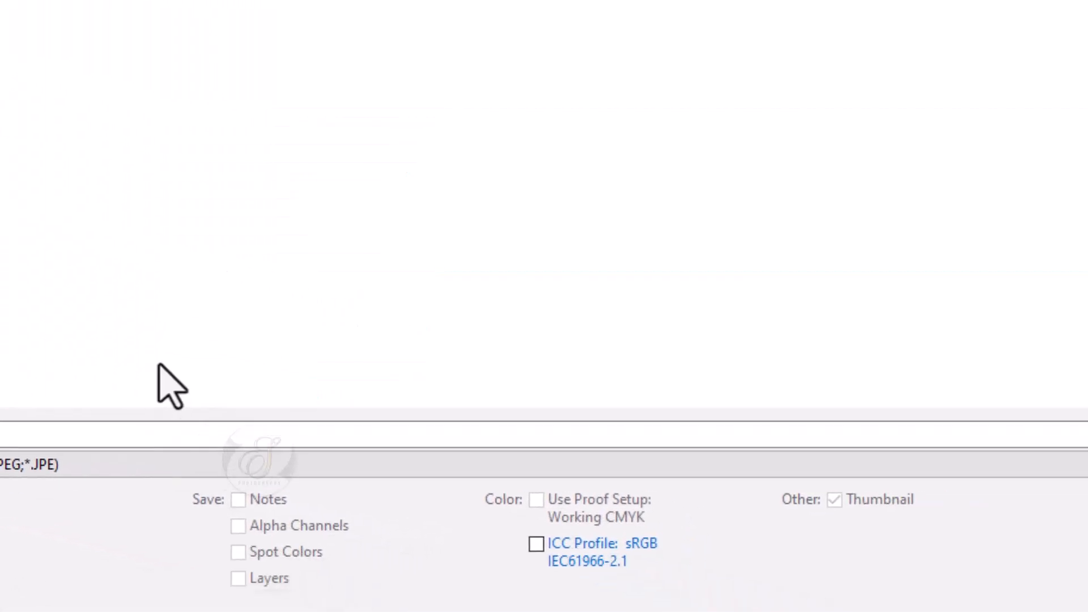
{"action": "left_click", "coordinate": [784, 519]}
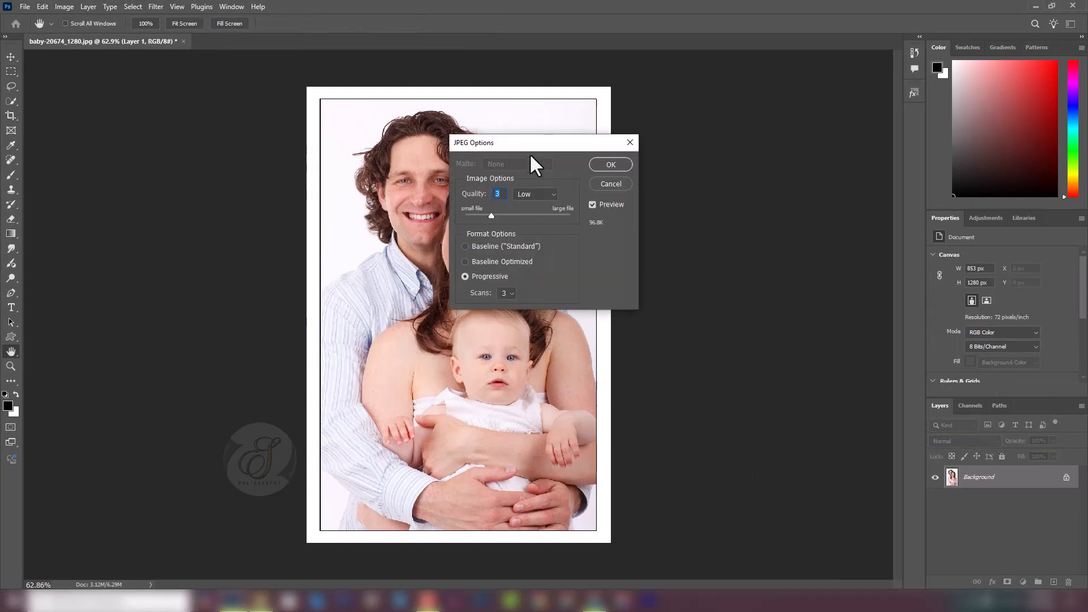
- Set the JPEG quality to 12 (Maximum) with the Baseline ("Standard") format option and finish the export
{"action": "left_click_drag", "start_coordinate": [522, 141], "coordinate": [181, 177]}
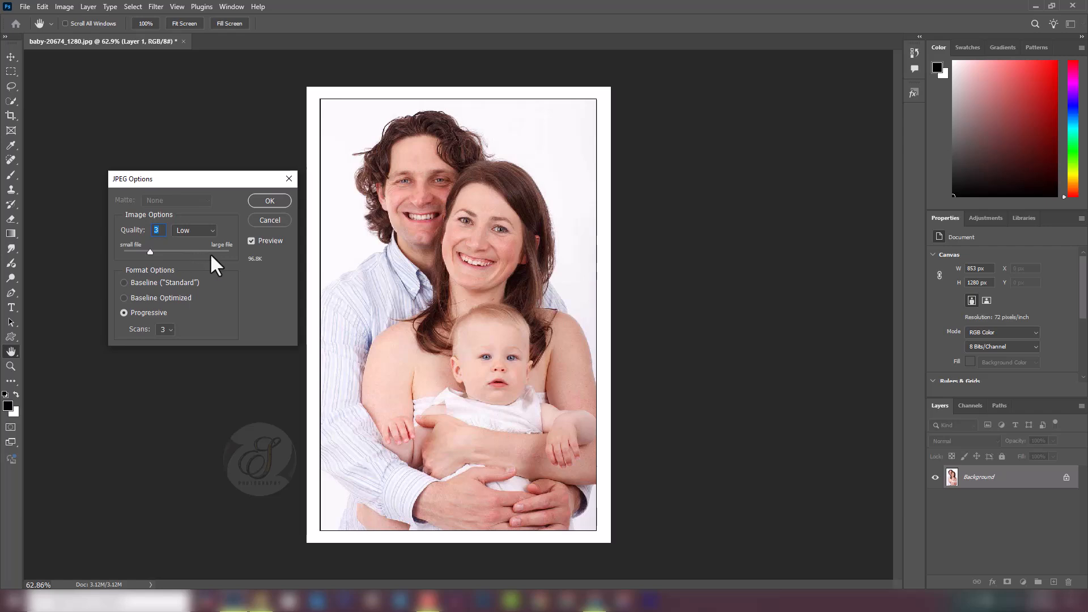
{"action": "left_click_drag", "start_coordinate": [149, 251], "coordinate": [218, 251]}
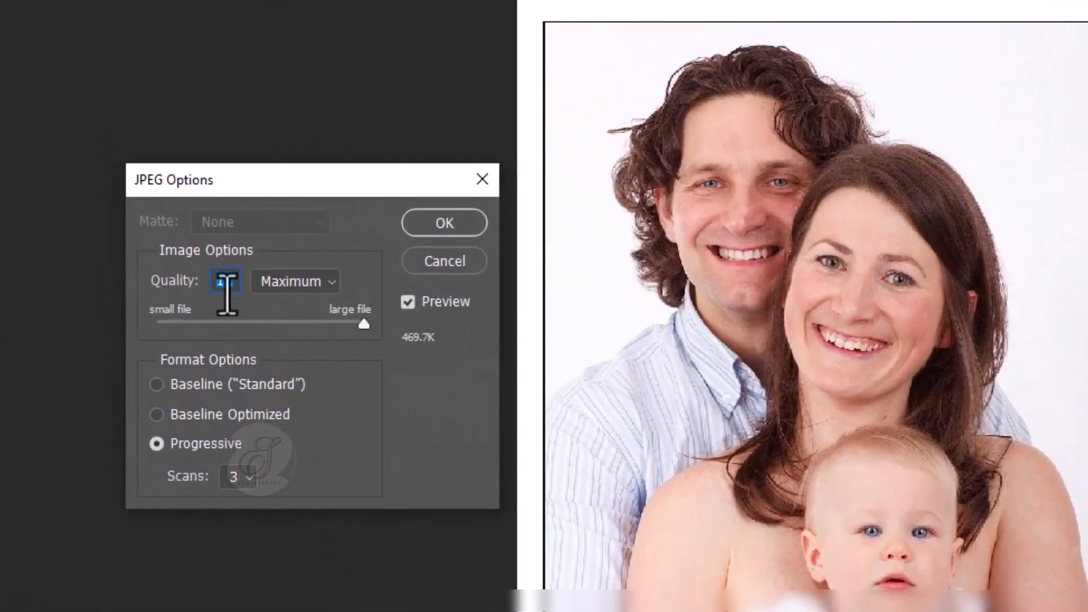
{"action": "left_click", "coordinate": [157, 384]}
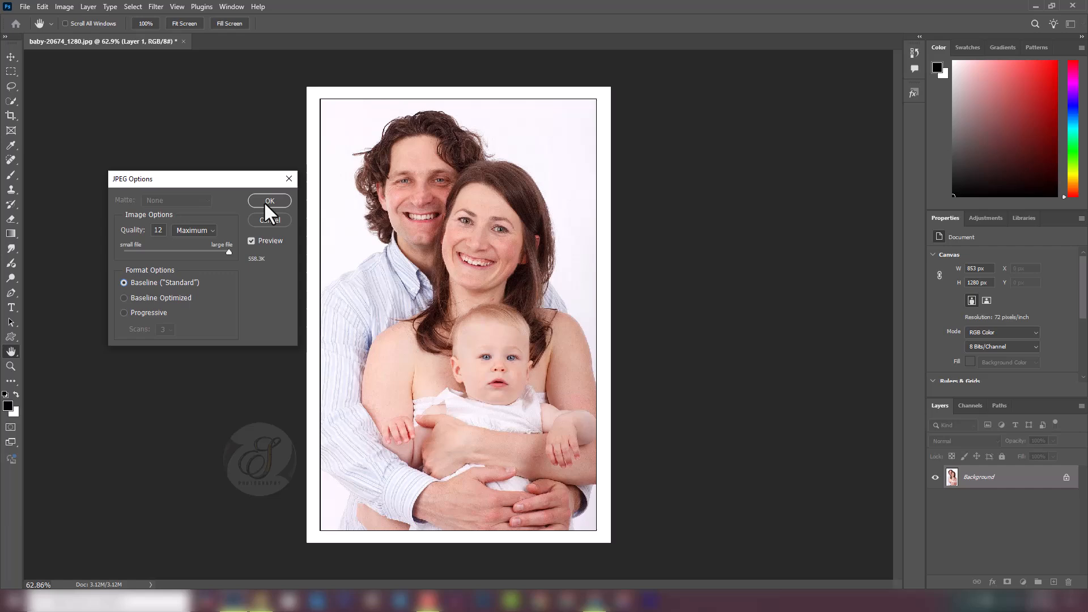
{"action": "left_click", "coordinate": [350, 210]}
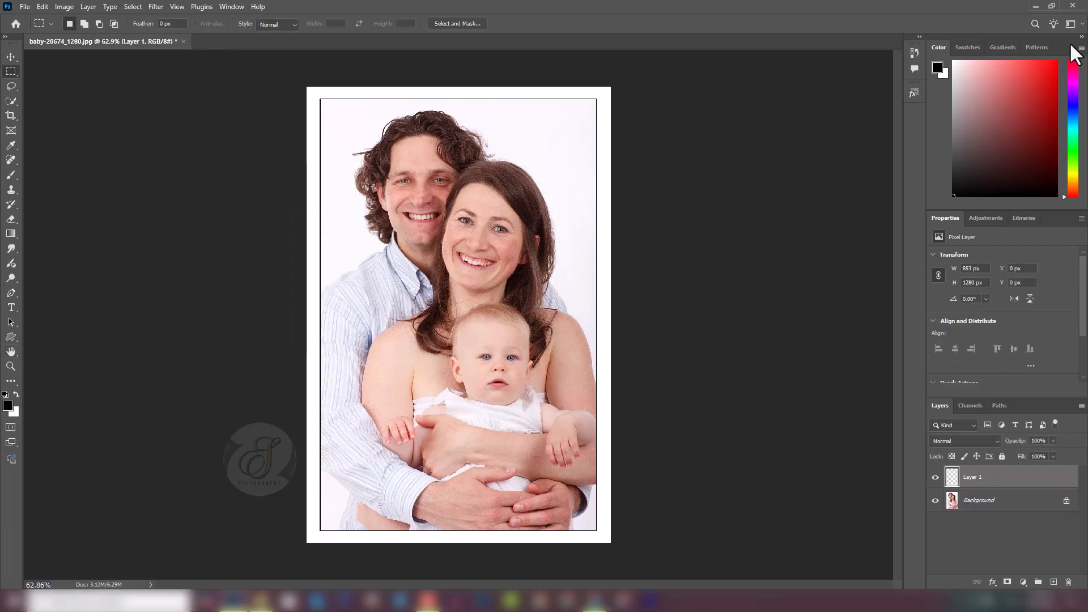
- Switch to the Demo Images folder in File Explorer, view the exported demo1 image full size, and close the viewer
{"action": "left_click", "coordinate": [1036, 5]}
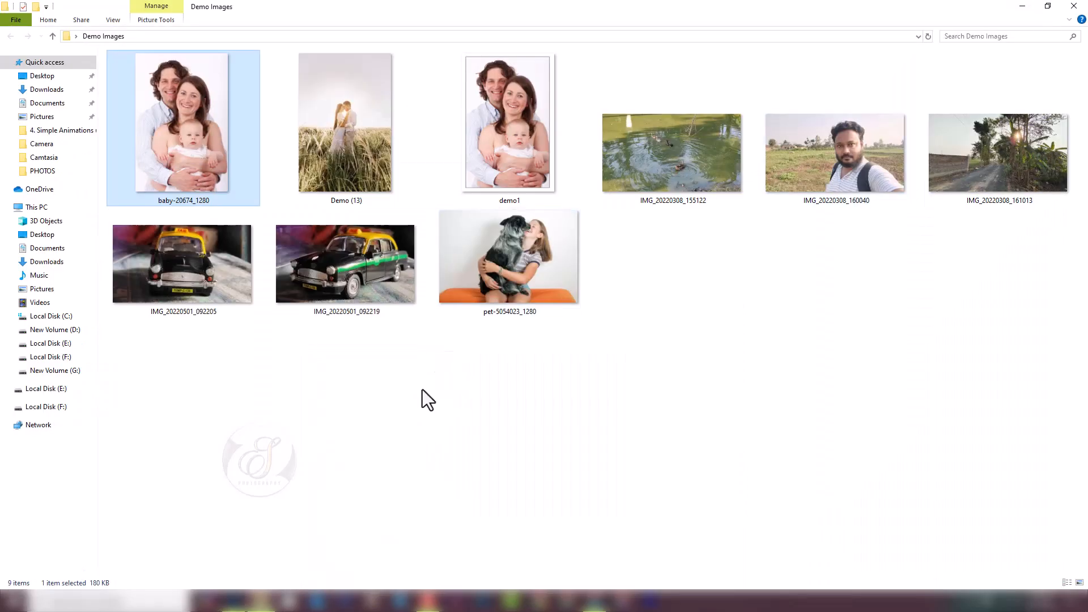
{"action": "left_click", "coordinate": [516, 162]}
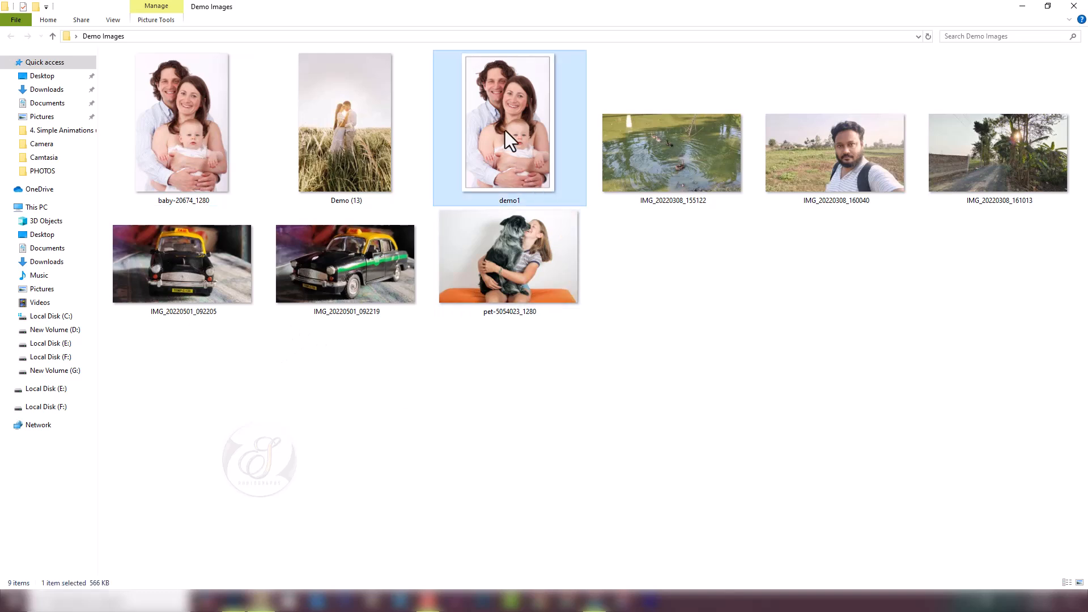
{"action": "double_click", "coordinate": [505, 130]}
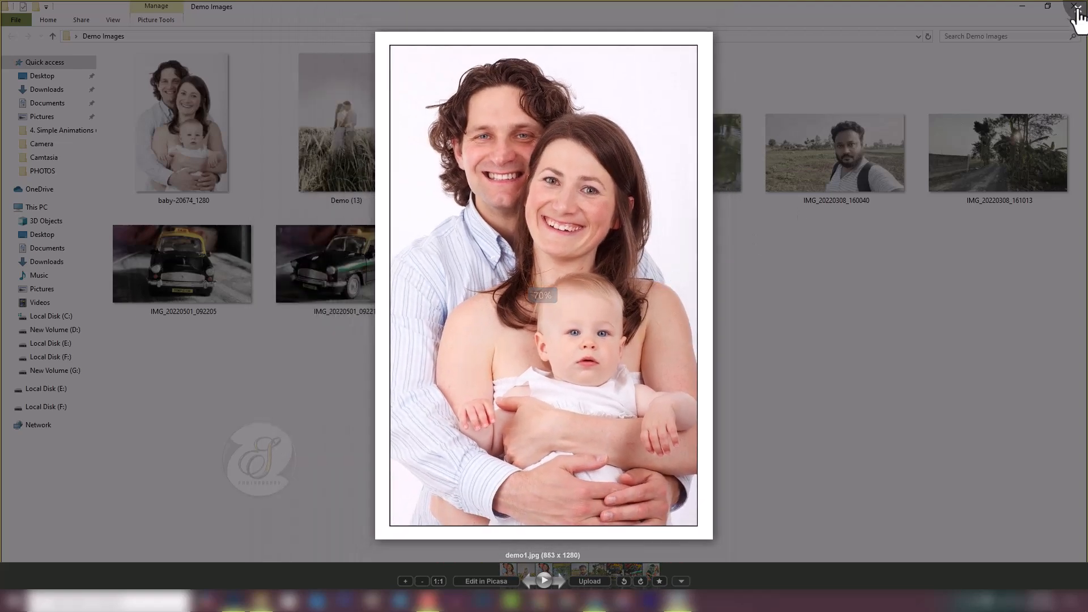
{"action": "left_click", "coordinate": [1075, 8]}
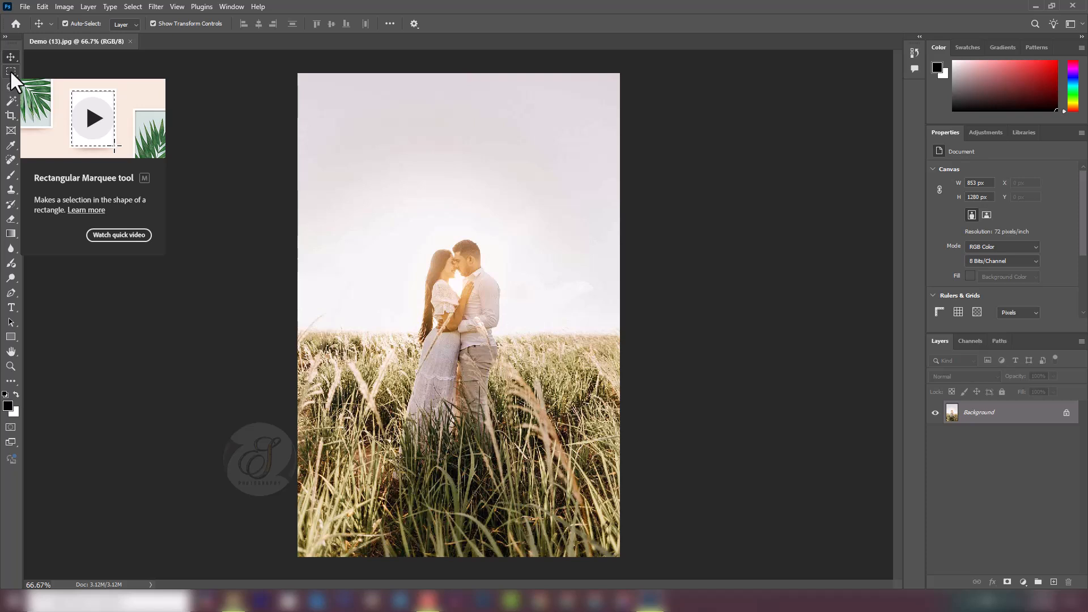
- Choose the Rectangular Marquee tool from the marquee tool group for the Demo (13) photo
{"action": "left_click", "coordinate": [9, 69]}
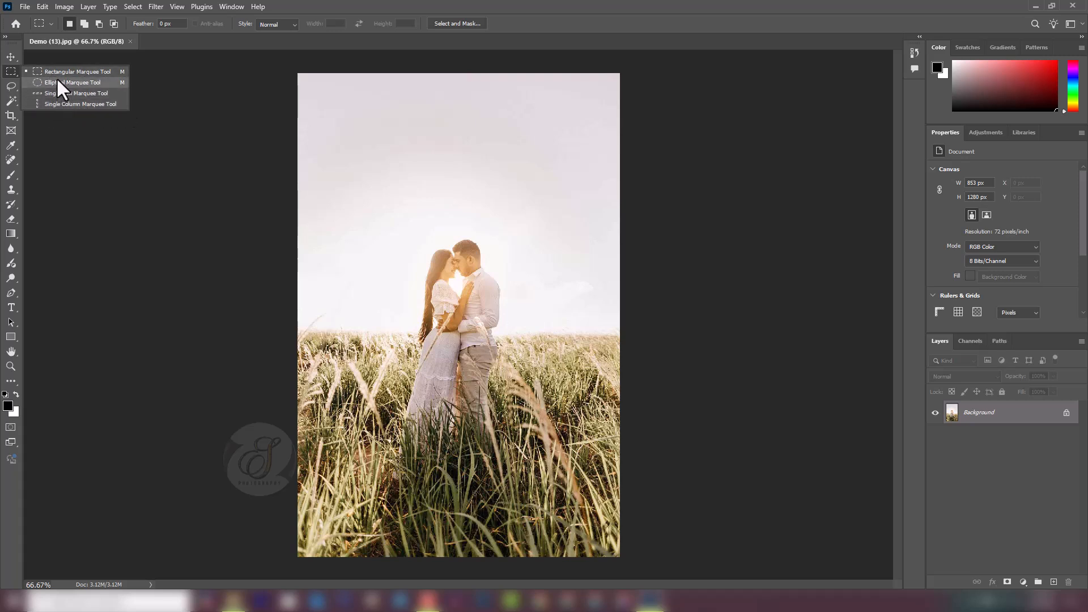
{"action": "left_click", "coordinate": [10, 68]}
{"action": "right_click", "coordinate": [9, 72]}
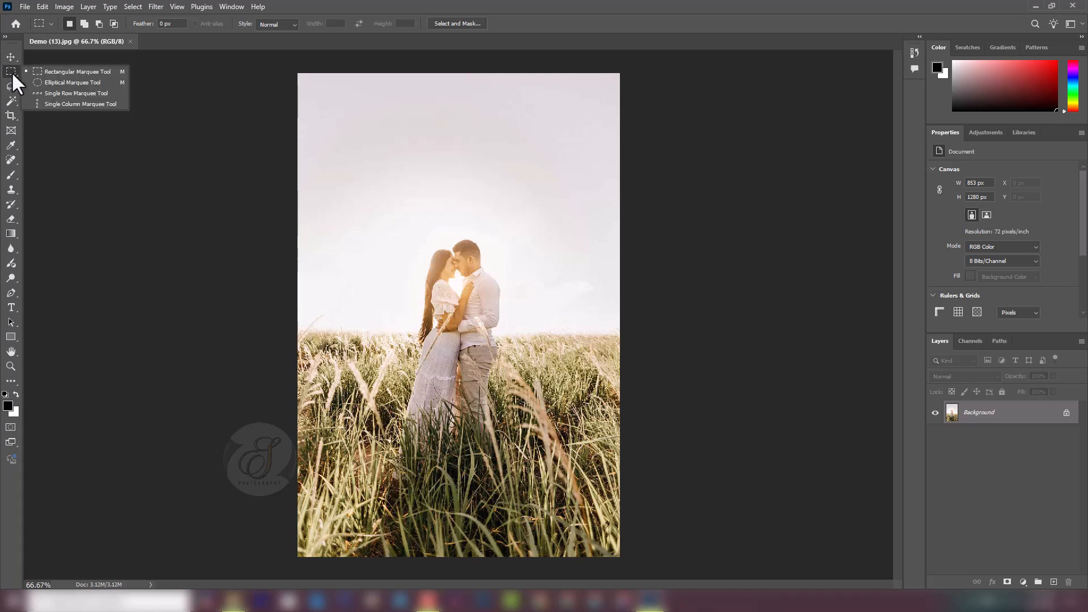
{"action": "left_click", "coordinate": [56, 70]}
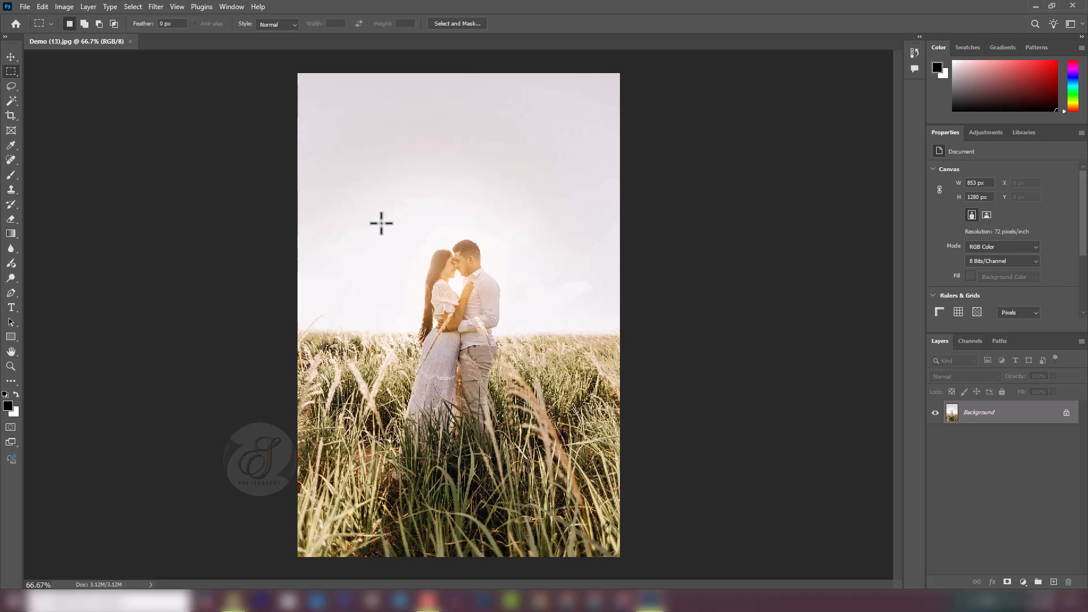
- Crop the photo to a rectangular selection around the couple, about 397 × 618 px, and clear the selection
{"action": "left_click_drag", "start_coordinate": [379, 221], "coordinate": [415, 269]}
{"action": "left_click_drag", "start_coordinate": [378, 225], "coordinate": [527, 455]}
{"action": "left_click", "coordinate": [64, 7]}
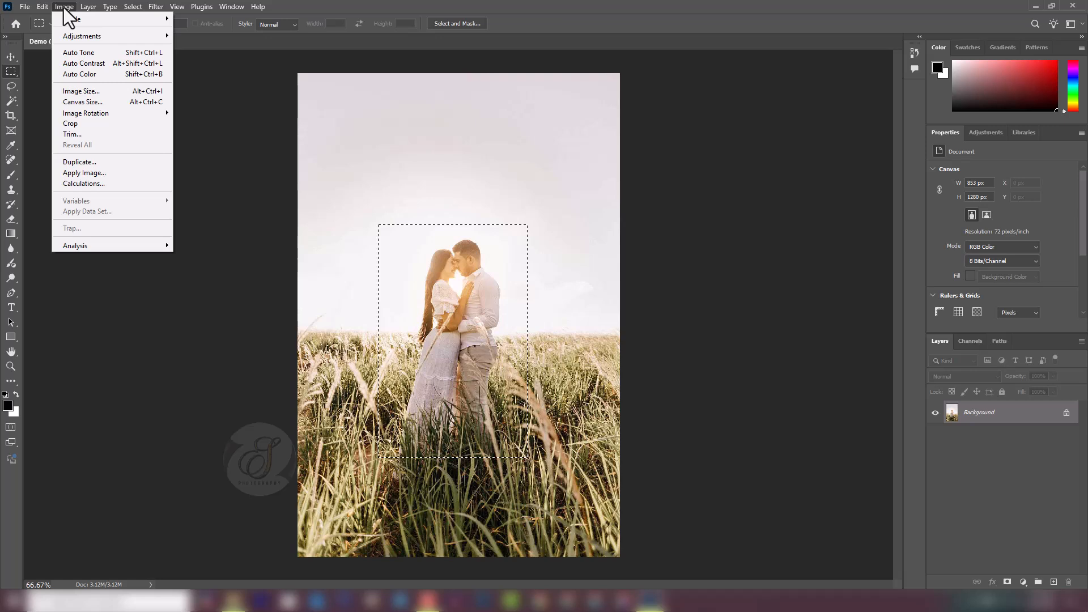
{"action": "left_click", "coordinate": [93, 125]}
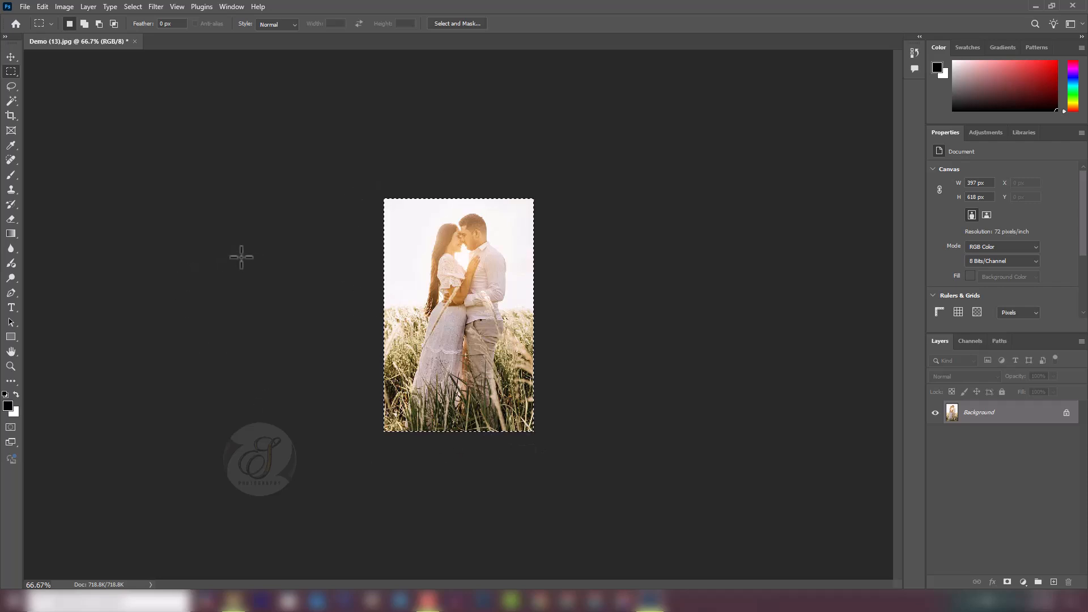
{"action": "key", "text": "ctrl+d"}
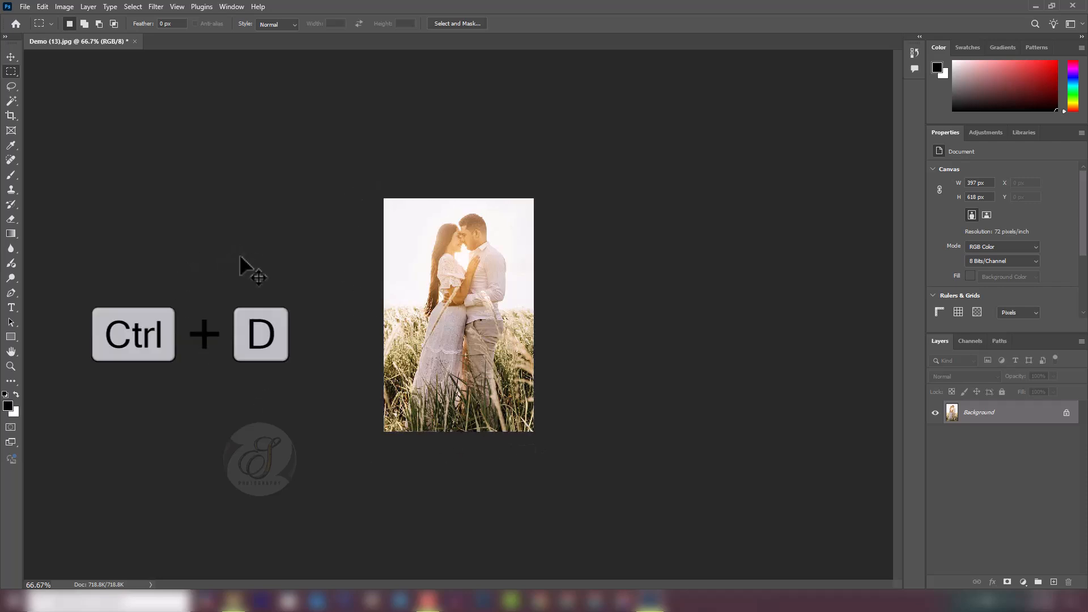
{"action": "key", "text": "ctrl+z"}
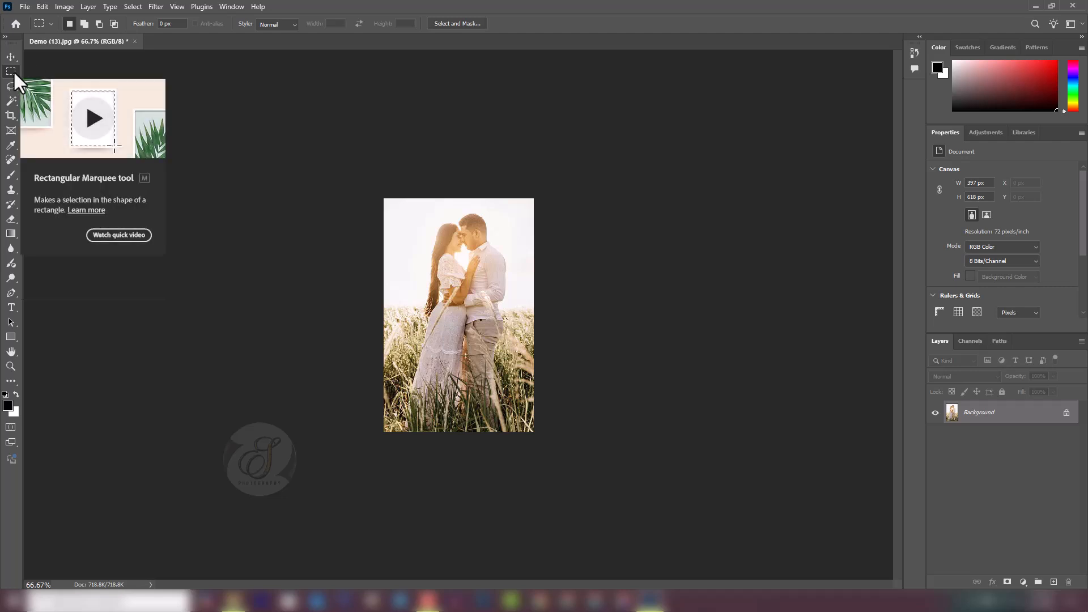
{"action": "scroll", "coordinate": [201, 119], "scroll_direction": "up", "scroll_amount": 4}
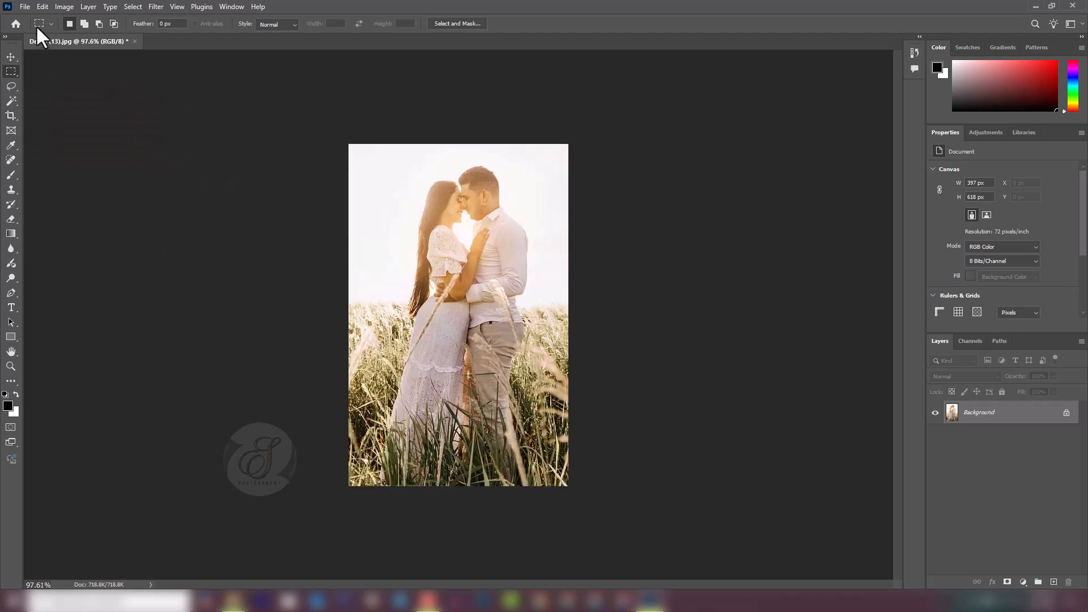
- Create a new document from the Photo preset Landscape, 6 x 4 at 300 ppi
{"action": "left_click", "coordinate": [23, 7]}
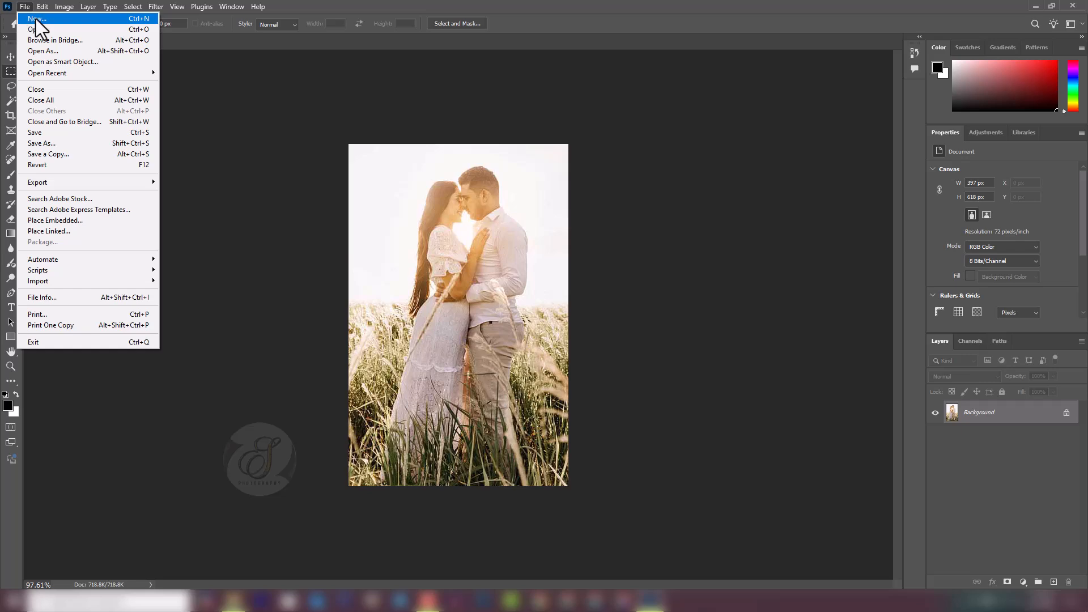
{"action": "left_click", "coordinate": [106, 20]}
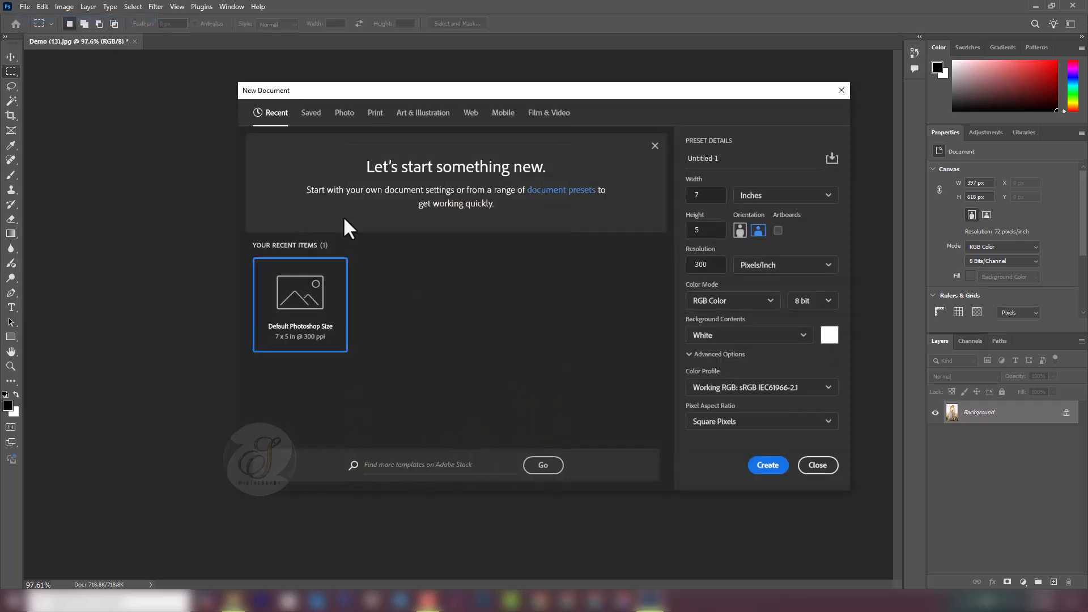
{"action": "left_click_drag", "start_coordinate": [498, 93], "coordinate": [440, 91]}
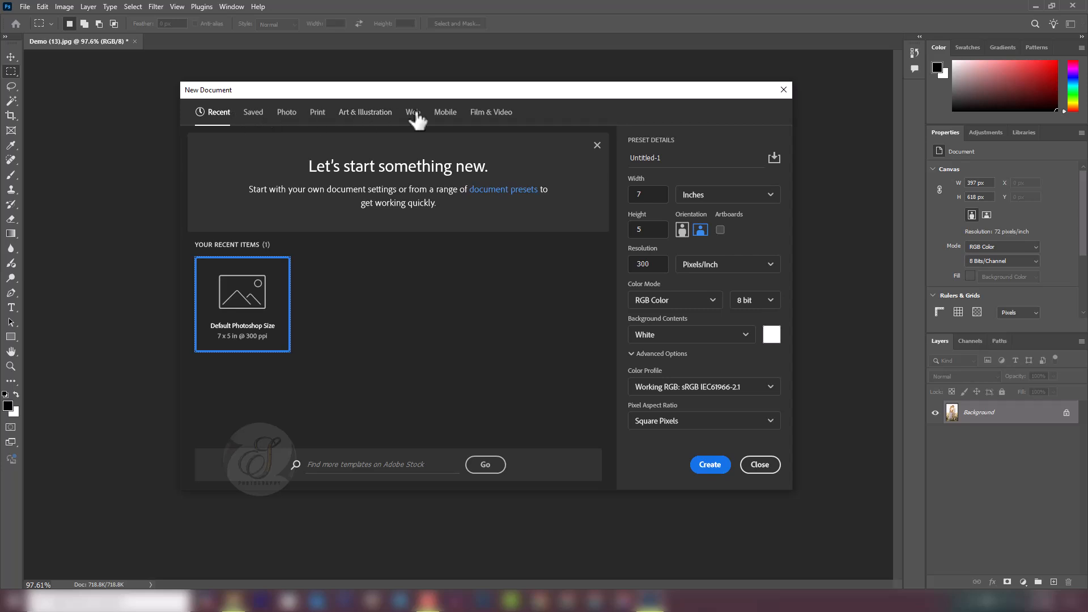
{"action": "left_click", "coordinate": [286, 113]}
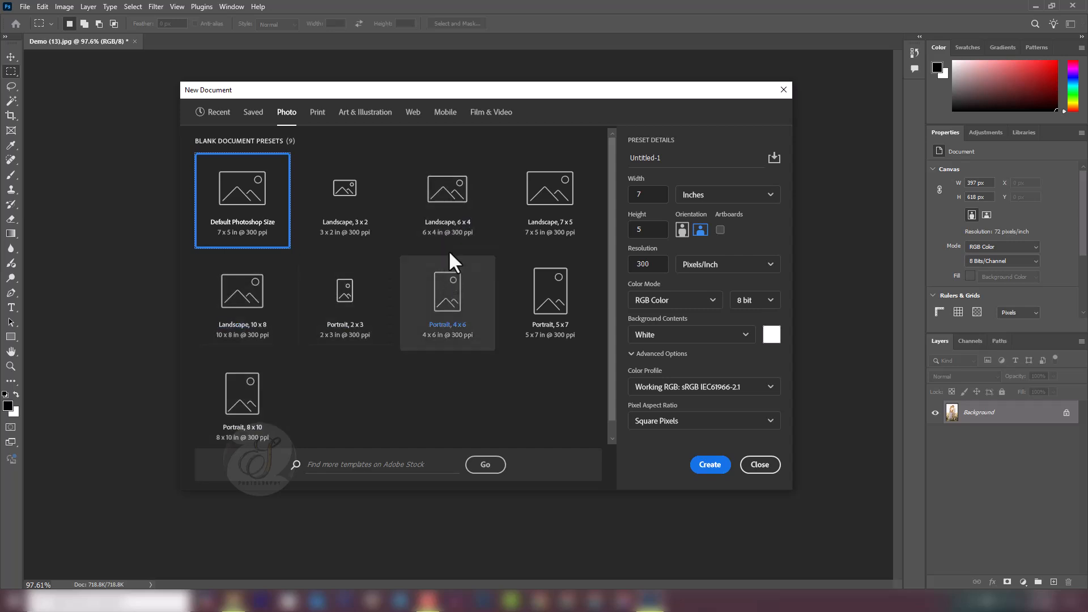
{"action": "left_click", "coordinate": [451, 203]}
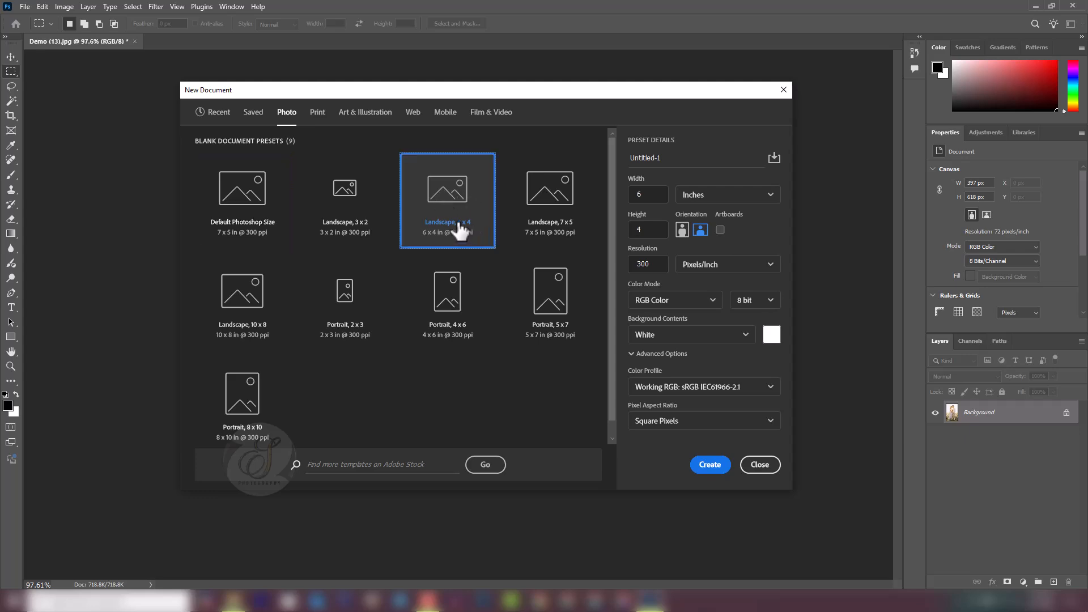
{"action": "left_click", "coordinate": [726, 469]}
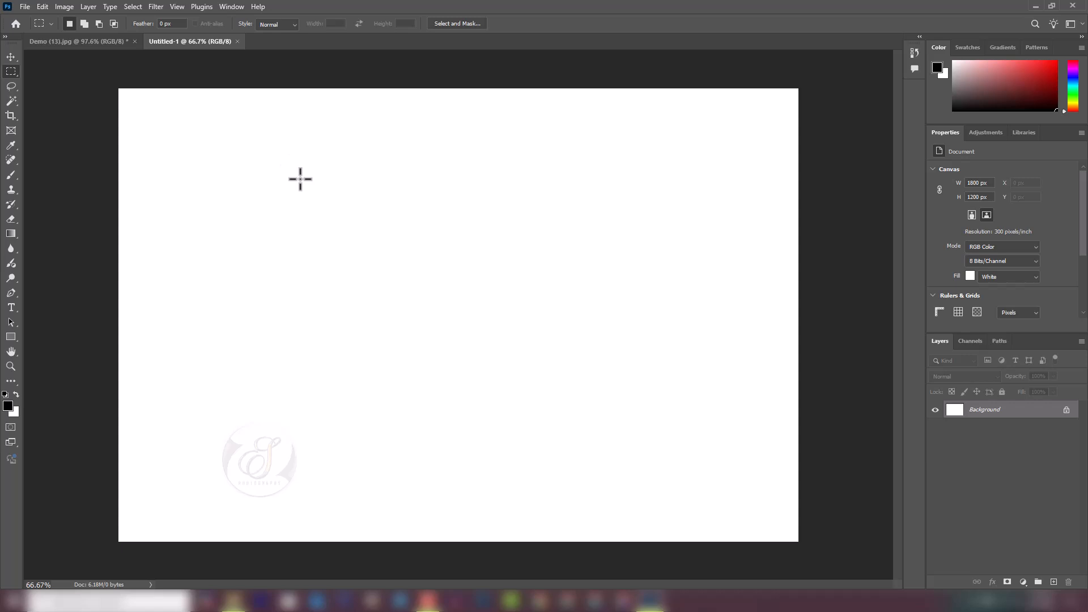
- Fill a rectangular selection near the canvas's upper-left corner with black and undo the fill, keeping the selection
{"action": "left_click_drag", "start_coordinate": [222, 176], "coordinate": [278, 228]}
{"action": "left_click", "coordinate": [16, 392]}
{"action": "key", "text": "ctrl+BackSpace"}
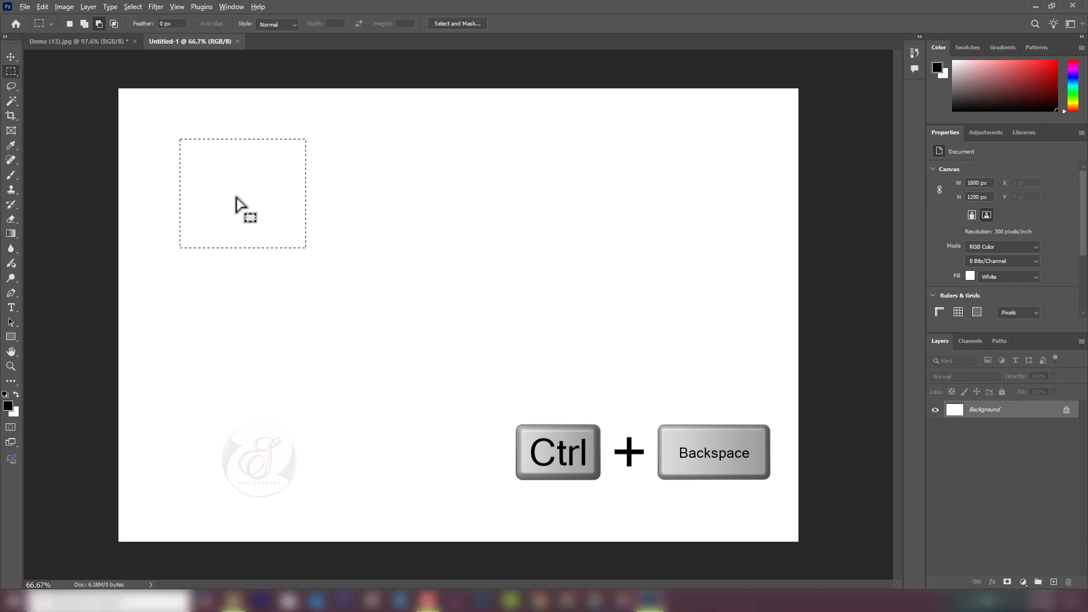
{"action": "key", "text": "alt+BackSpace"}
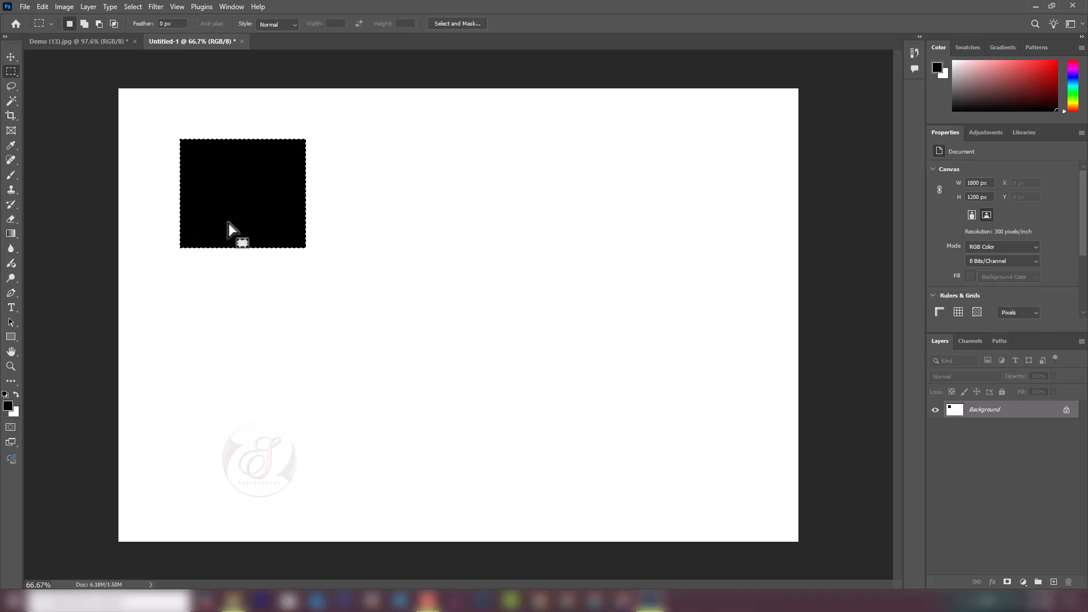
{"action": "key", "text": "ctrl+z"}
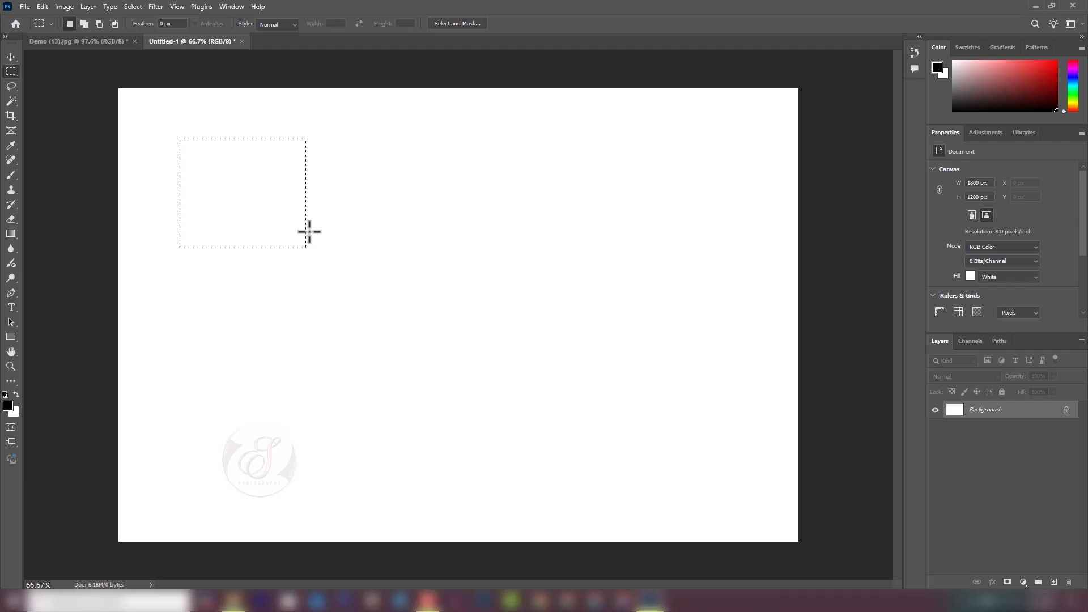
{"action": "key", "text": "ctrl+d"}
{"action": "key", "text": "ctrl+z"}
- Set the foreground color to bright red
{"action": "left_click", "coordinate": [7, 408]}
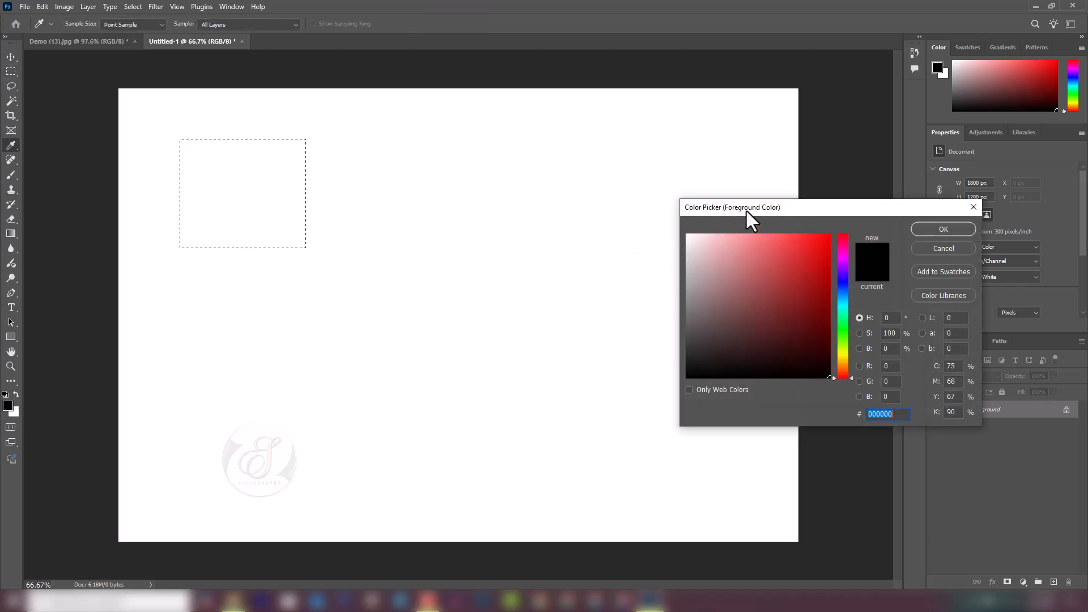
{"action": "left_click_drag", "start_coordinate": [745, 209], "coordinate": [620, 209]}
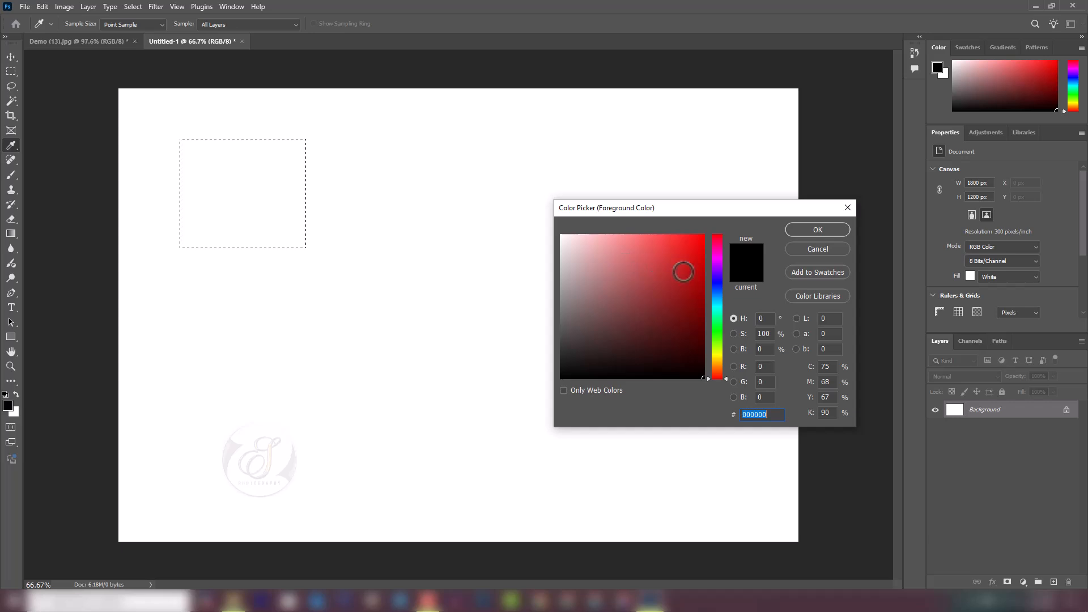
{"action": "mouse_move", "coordinate": [652, 259]}
{"action": "left_mouse_down"}
{"action": "mouse_move", "coordinate": [651, 240]}
{"action": "mouse_move", "coordinate": [705, 211]}
{"action": "left_mouse_up"}
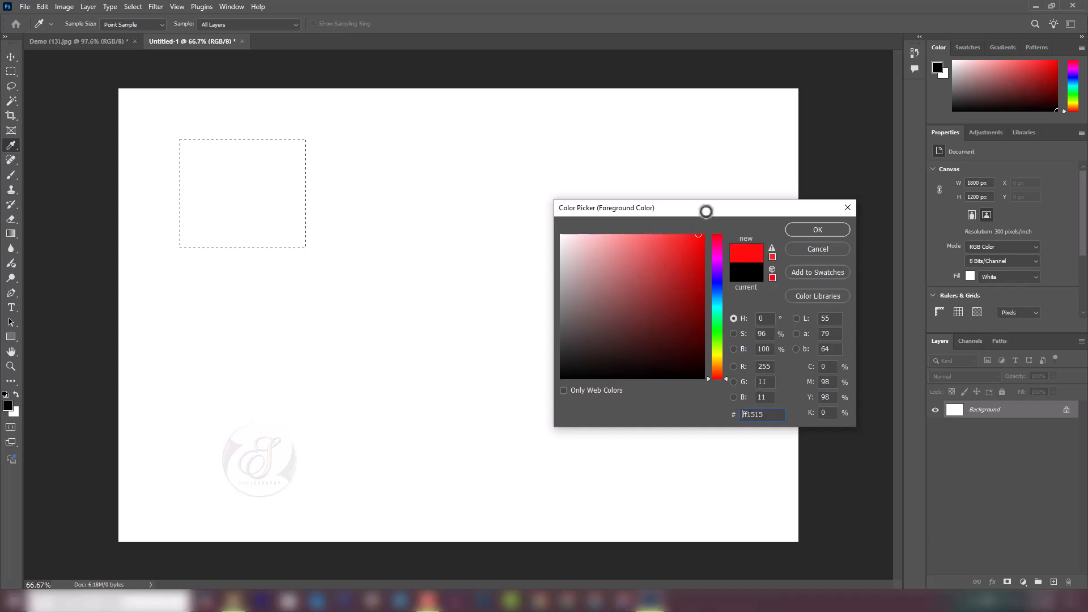
{"action": "left_click", "coordinate": [811, 228]}
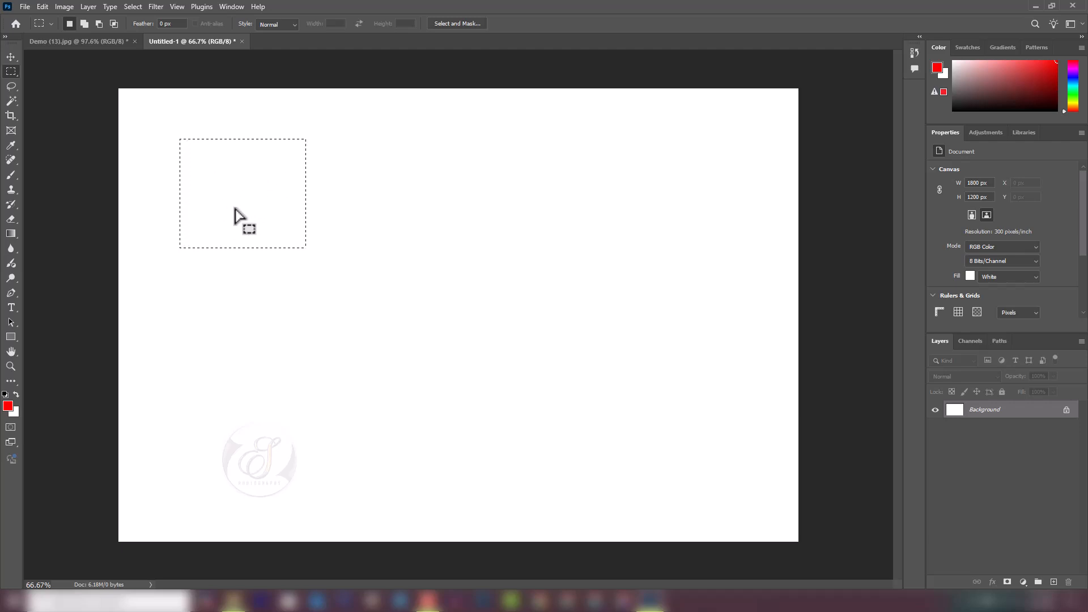
- Fill the rectangular selection with red using the Paint Bucket tool and undo that fill
{"action": "left_click", "coordinate": [6, 235]}
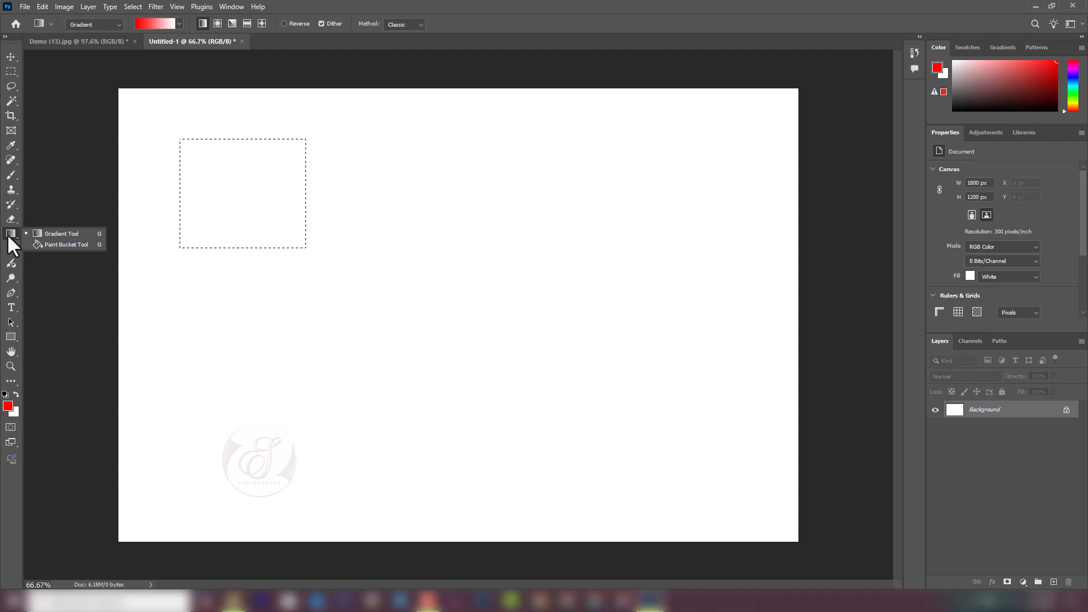
{"action": "left_click", "coordinate": [63, 244]}
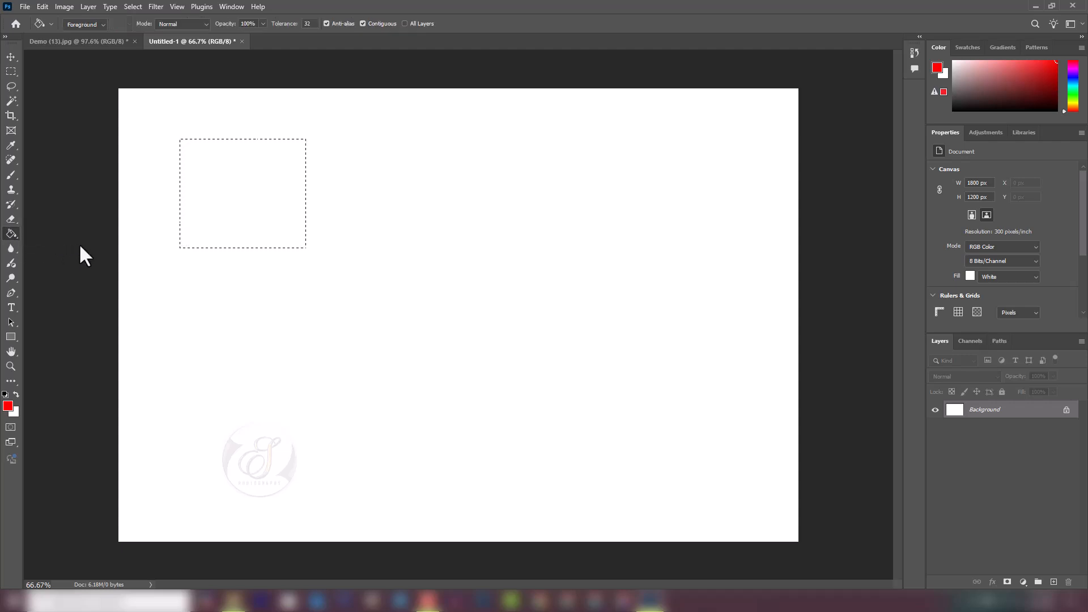
{"action": "left_click", "coordinate": [238, 203]}
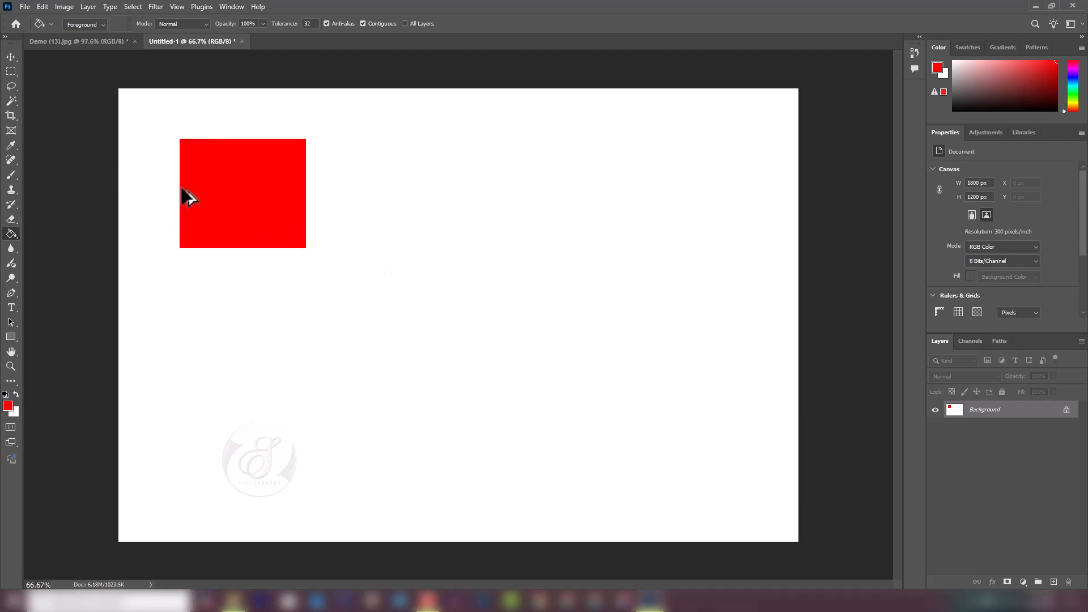
{"action": "key", "text": "ctrl+z"}
- Switch to the Gradient tool, confirm red as the foreground color and fill the selection with it
{"action": "right_click", "coordinate": [10, 233]}
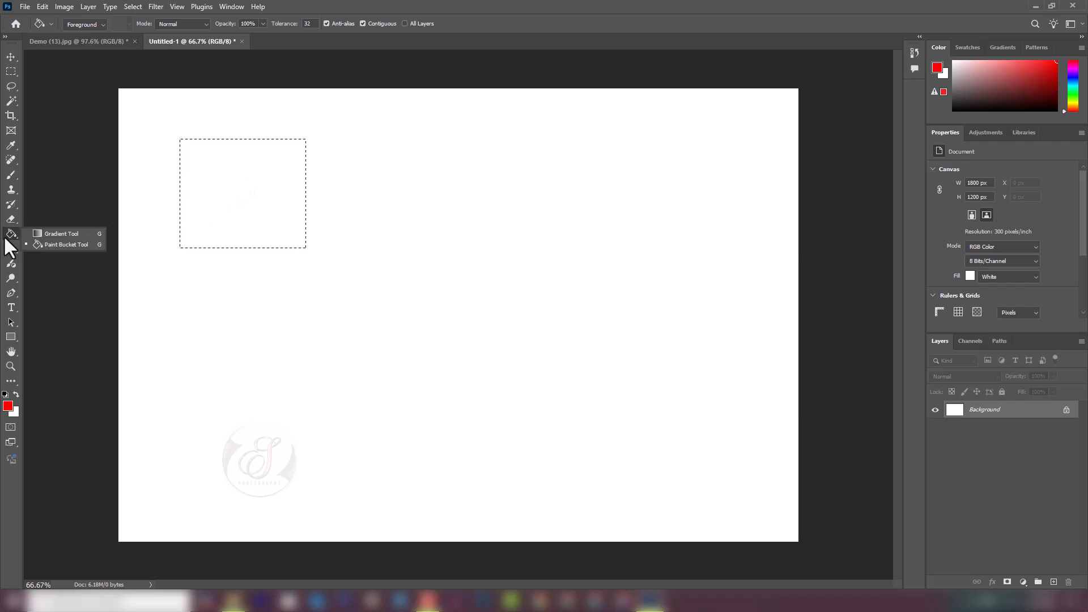
{"action": "left_click", "coordinate": [46, 234]}
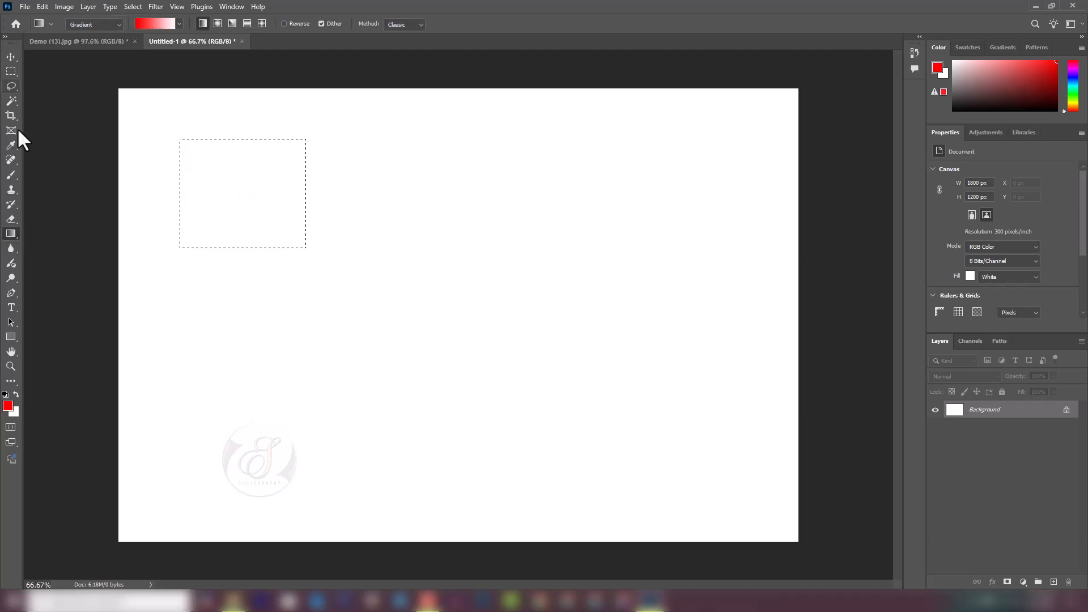
{"action": "left_click", "coordinate": [8, 405]}
{"action": "left_click", "coordinate": [812, 230]}
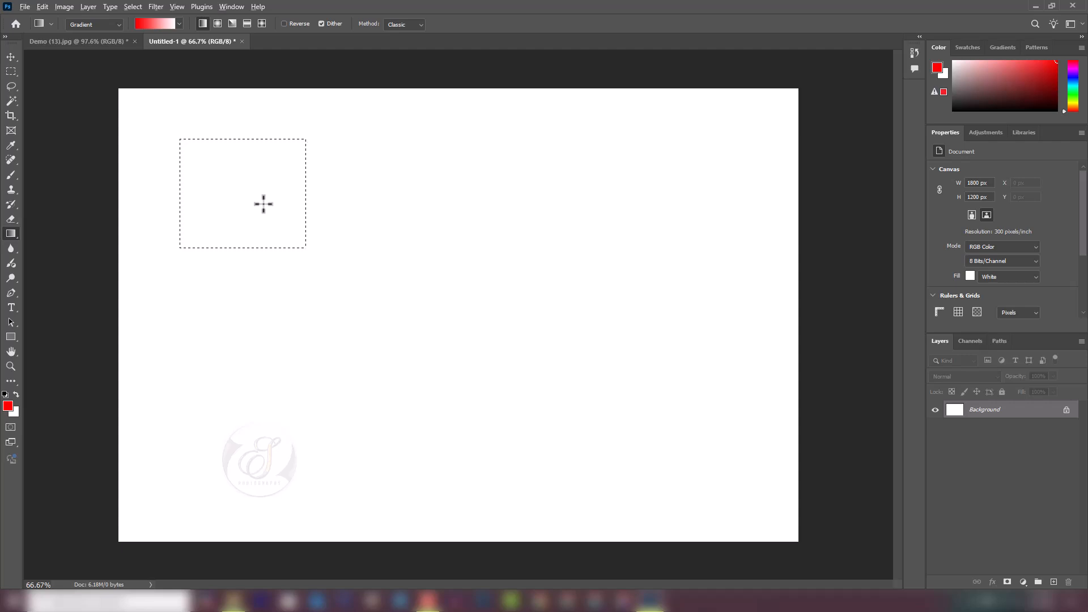
{"action": "key", "text": "alt+BackSpace"}
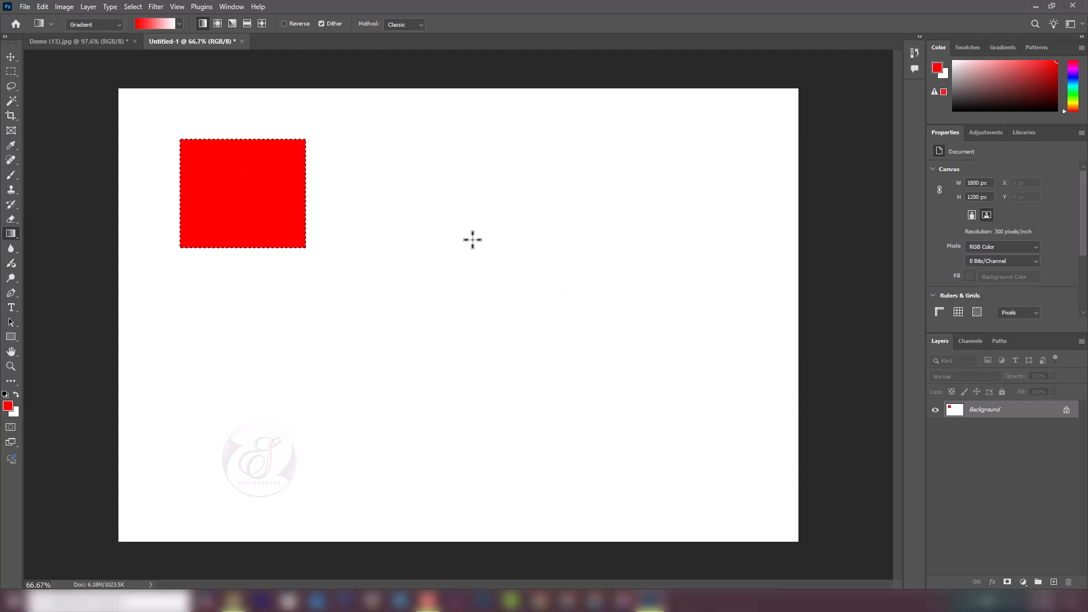
- Try to shift the red rectangle horizontally with the Move tool and decline converting the Background to a normal layer
{"action": "left_click", "coordinate": [10, 71]}
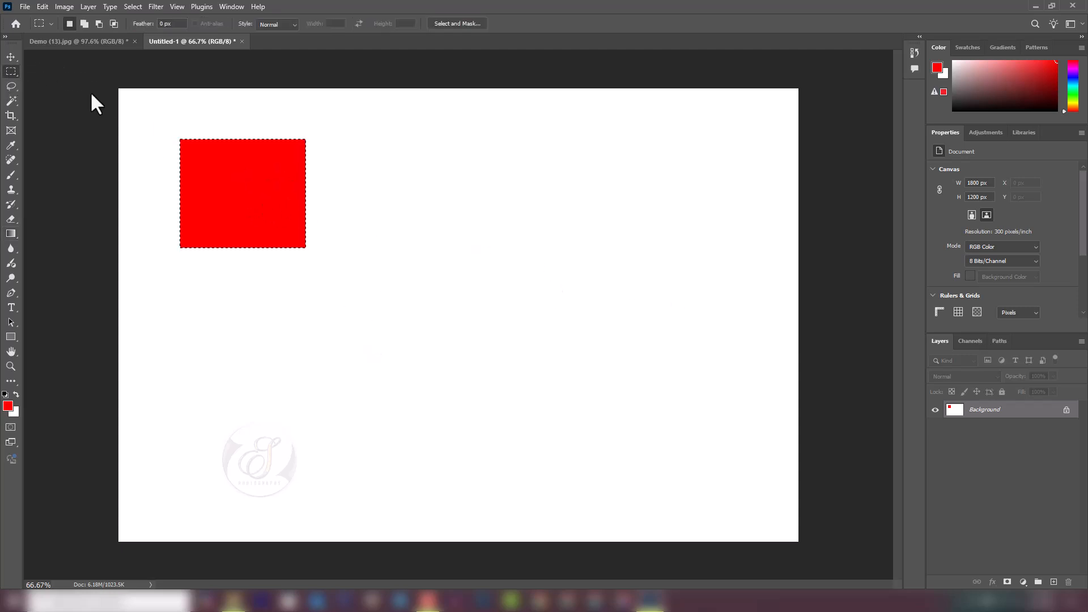
{"action": "left_click", "coordinate": [131, 112]}
{"action": "left_click", "coordinate": [10, 56]}
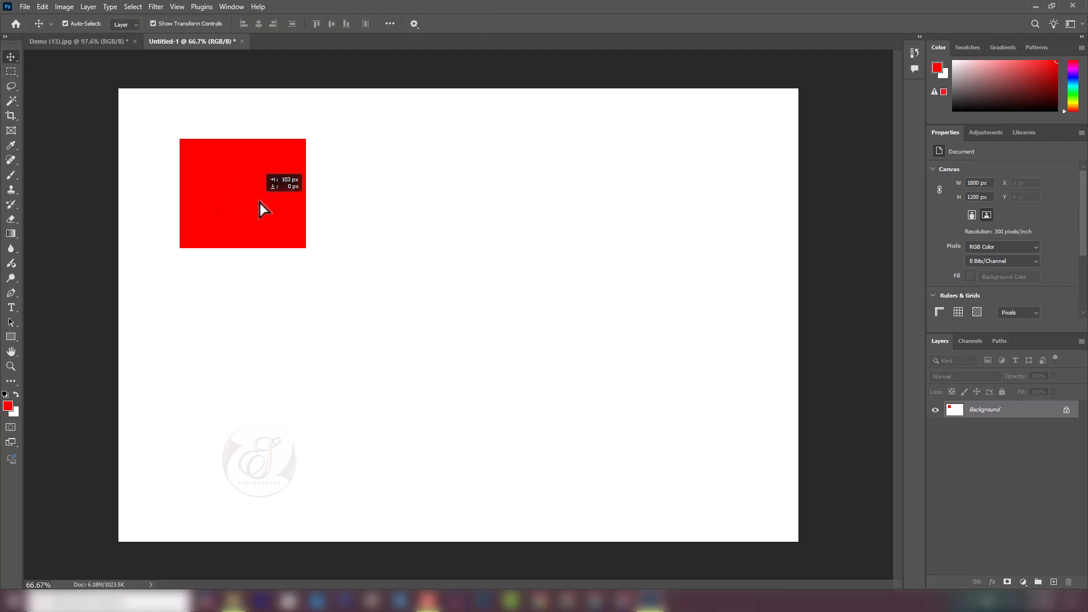
{"action": "left_click_drag", "start_coordinate": [259, 203], "coordinate": [286, 203]}
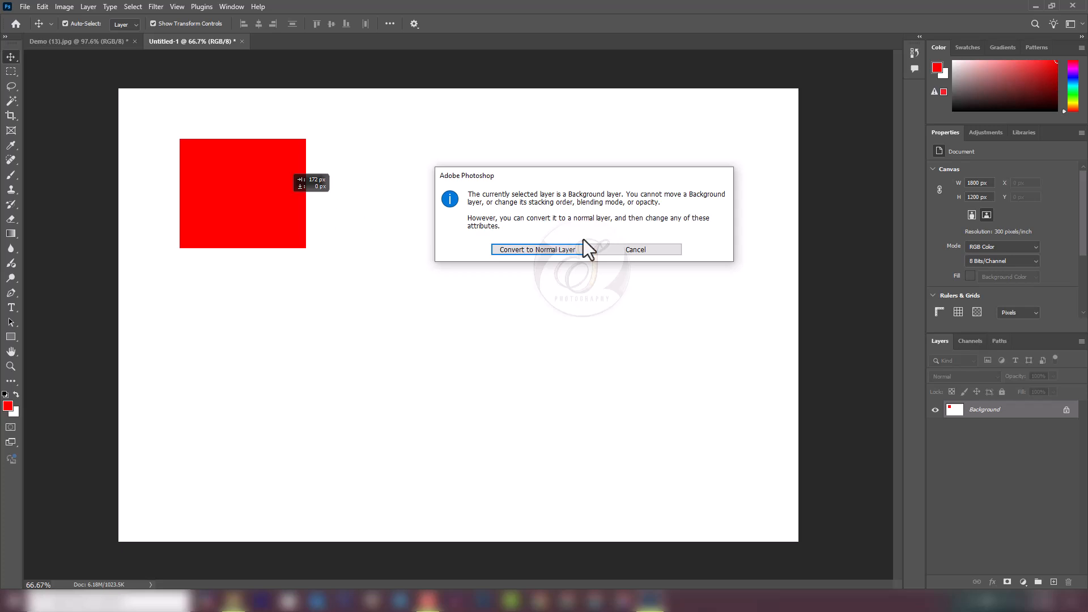
{"action": "left_click", "coordinate": [631, 250]}
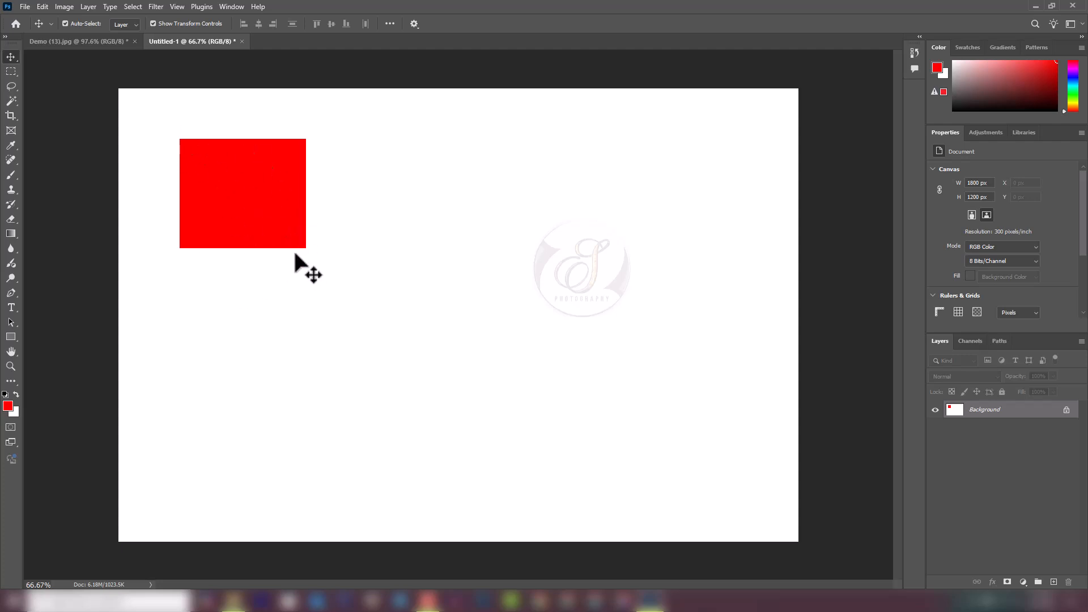
- Fill the selected red rectangle with the white background color and clear the selection
{"action": "key", "text": "ctrl"}
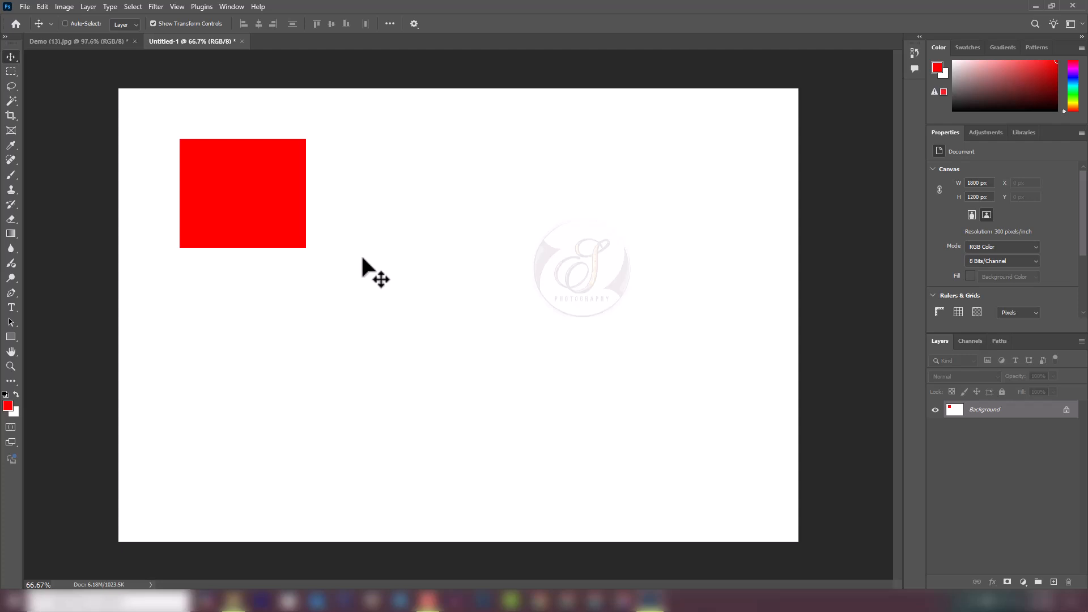
{"action": "key", "text": "BackSpace"}
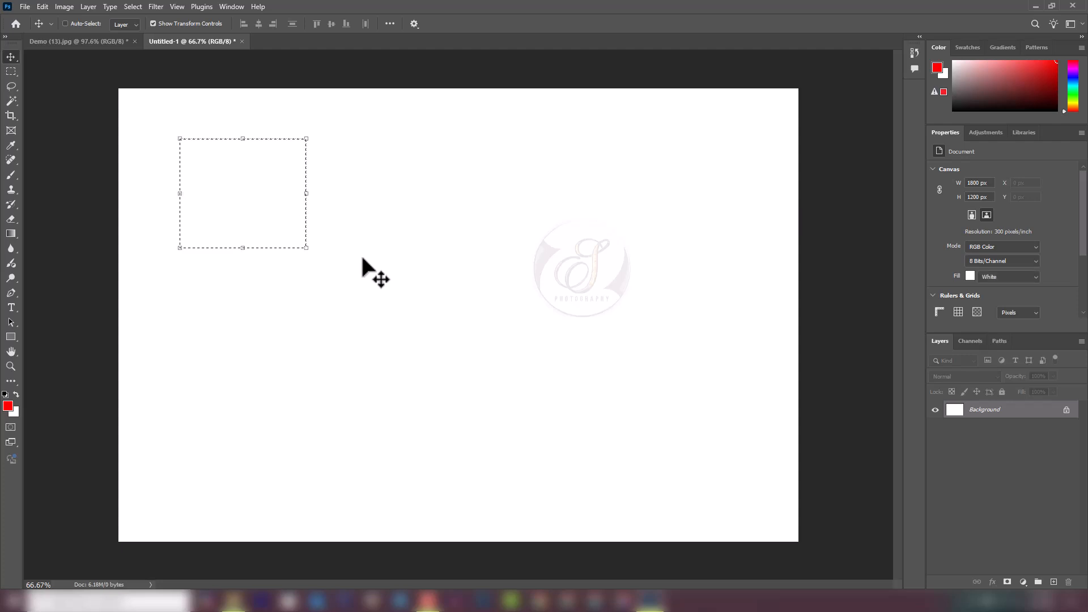
{"action": "key", "text": "ctrl+d"}
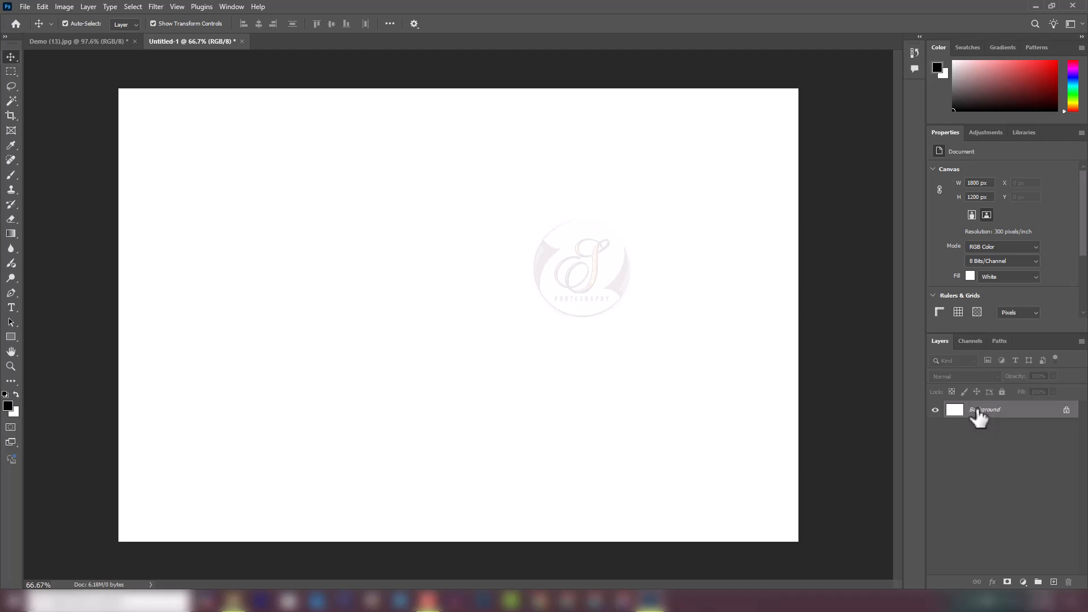
- Add a blank layer above the Background and undo the additional blank layers created on top of it
{"action": "left_click", "coordinate": [1055, 584]}
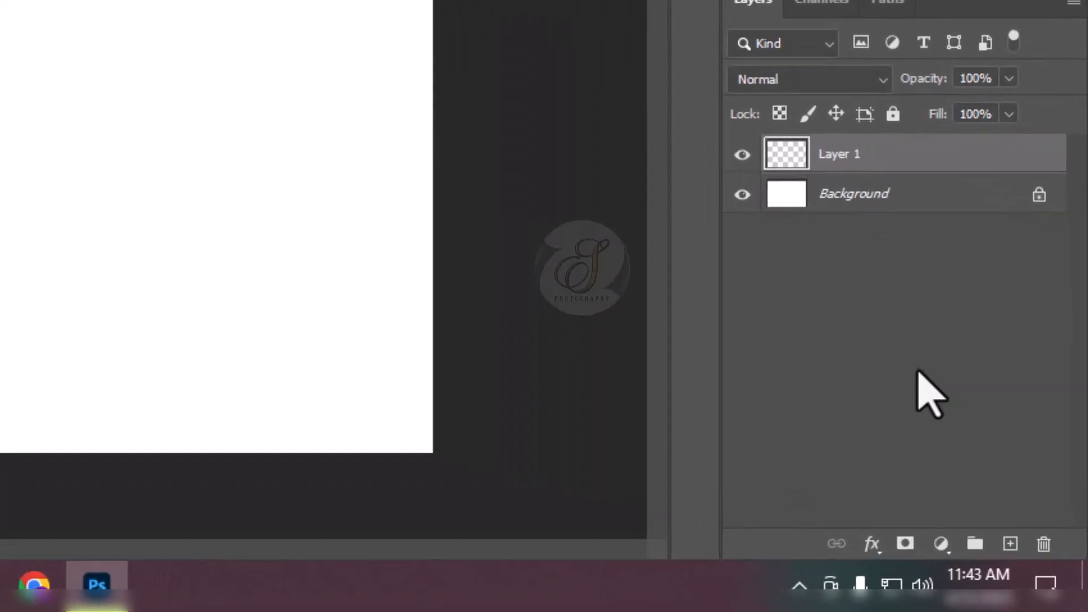
{"action": "left_click", "coordinate": [1006, 537]}
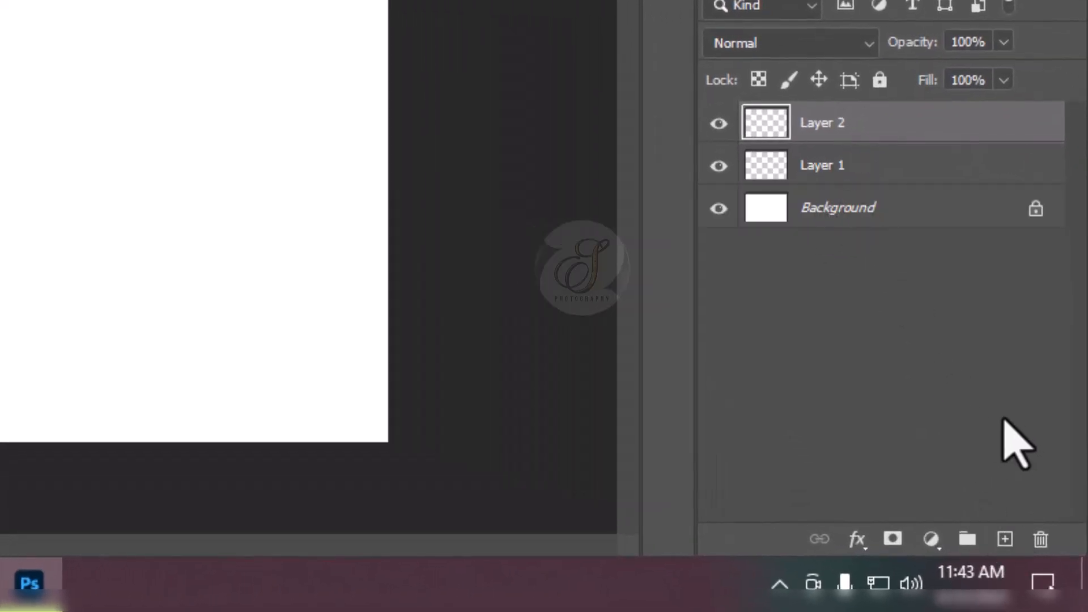
{"action": "left_click", "coordinate": [1006, 536]}
{"action": "key", "text": "ctrl+z"}
{"action": "key", "text": "ctrl+z"}
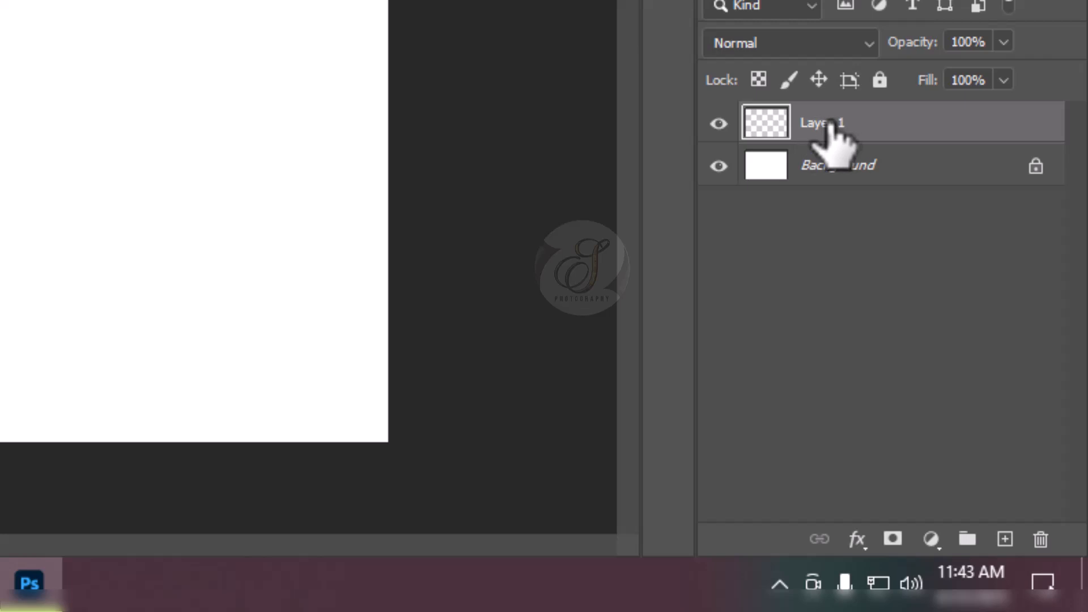
- Rename the new blank layer above the Background as Shape
{"action": "double_click", "coordinate": [830, 123]}
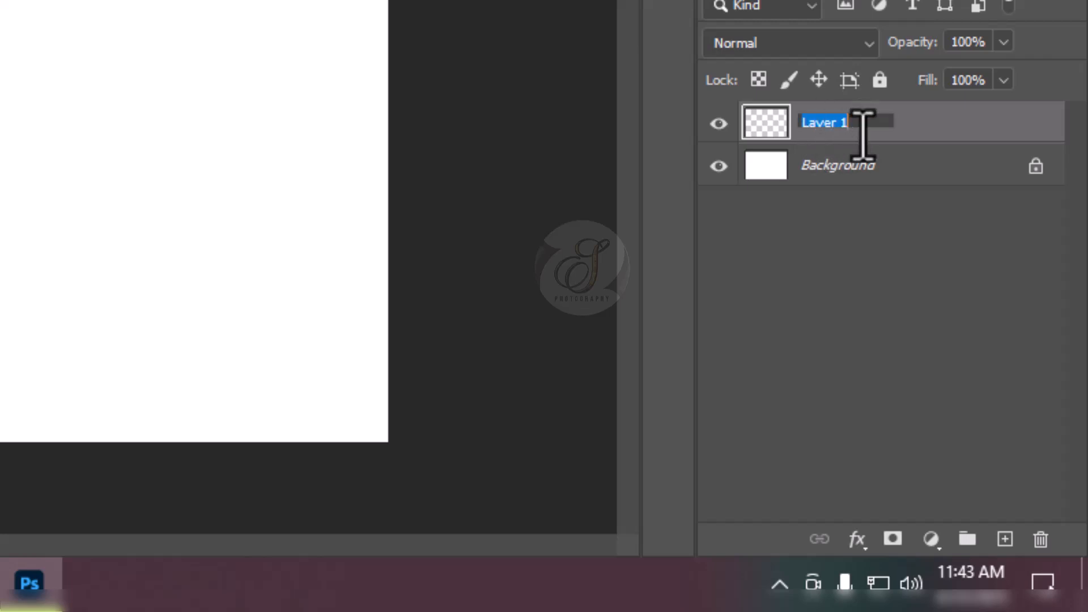
{"action": "type", "text": "Shape"}
{"action": "left_click", "coordinate": [905, 114]}
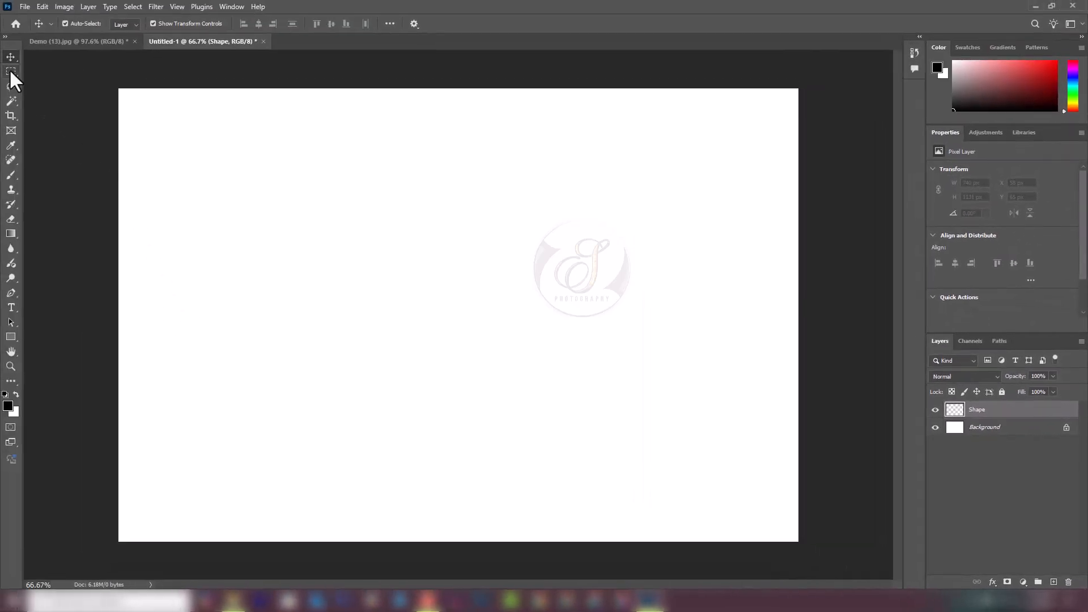
- Draw a rectangular marquee about 480 by 404 px on the Shape layer, fill it with pure red and clear the selection
{"action": "left_click", "coordinate": [10, 71]}
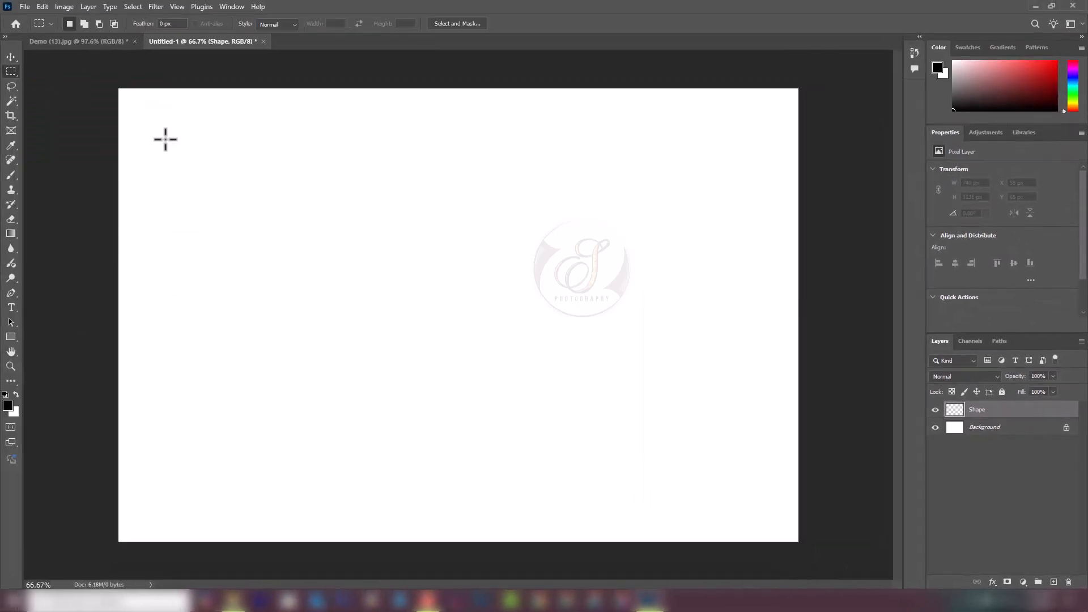
{"action": "left_click_drag", "start_coordinate": [165, 140], "coordinate": [348, 292]}
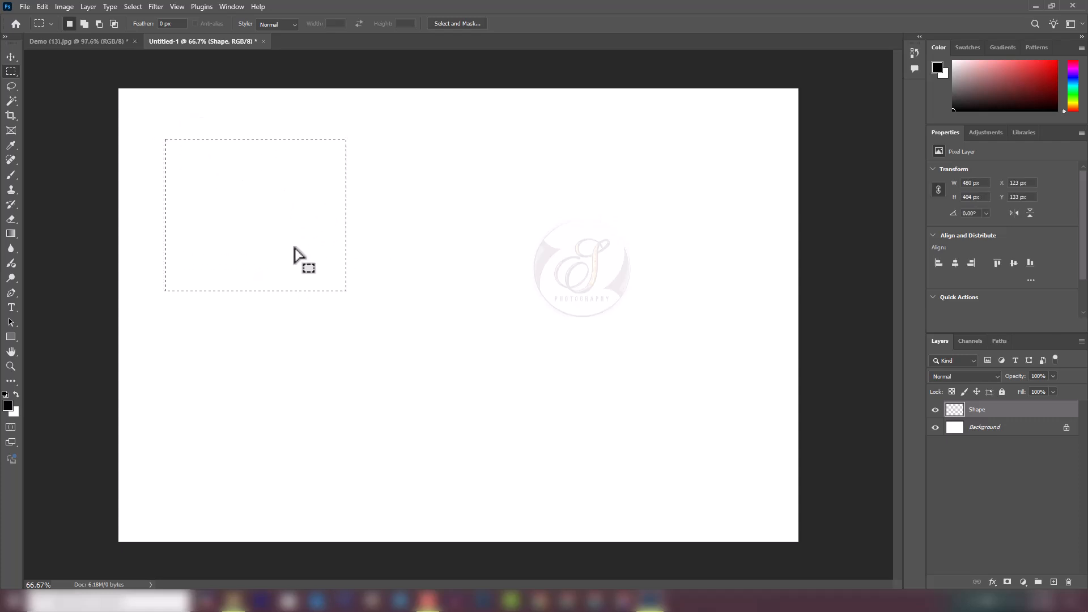
{"action": "left_click", "coordinate": [8, 405]}
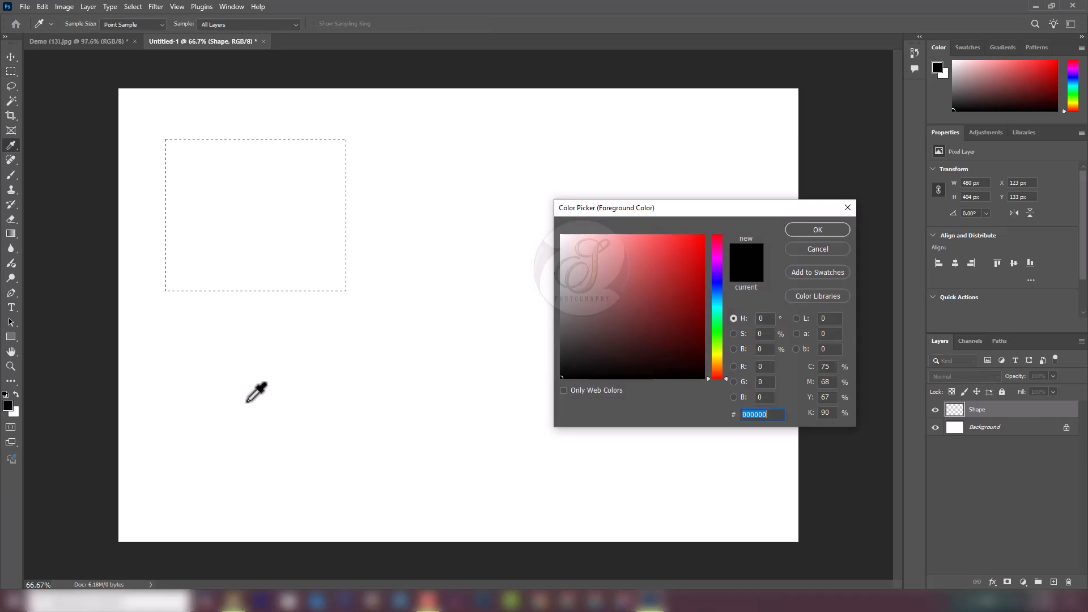
{"action": "left_click_drag", "start_coordinate": [651, 290], "coordinate": [704, 234]}
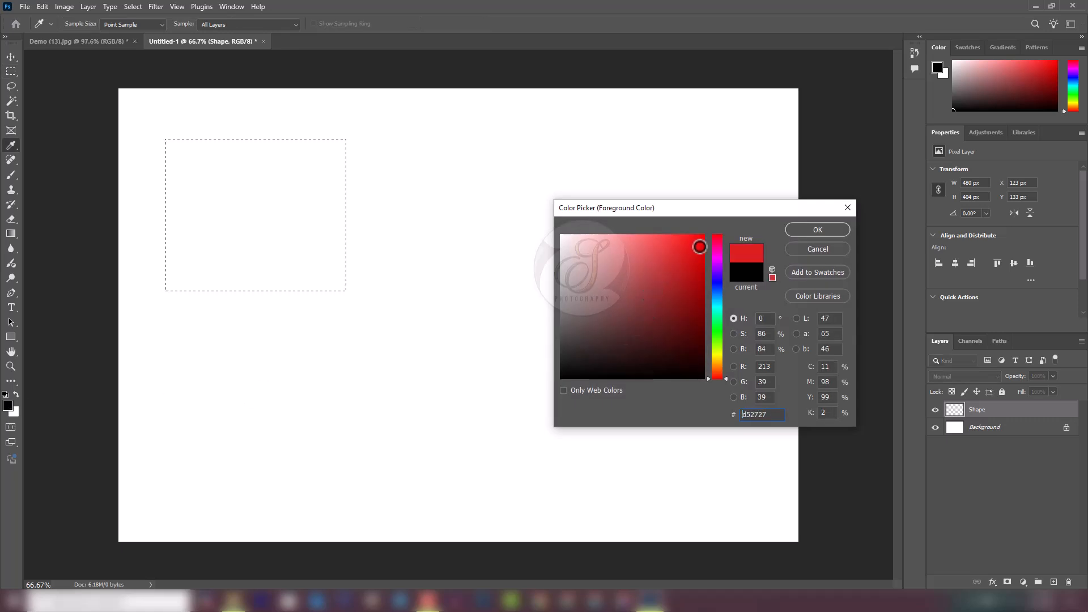
{"action": "left_click", "coordinate": [819, 227]}
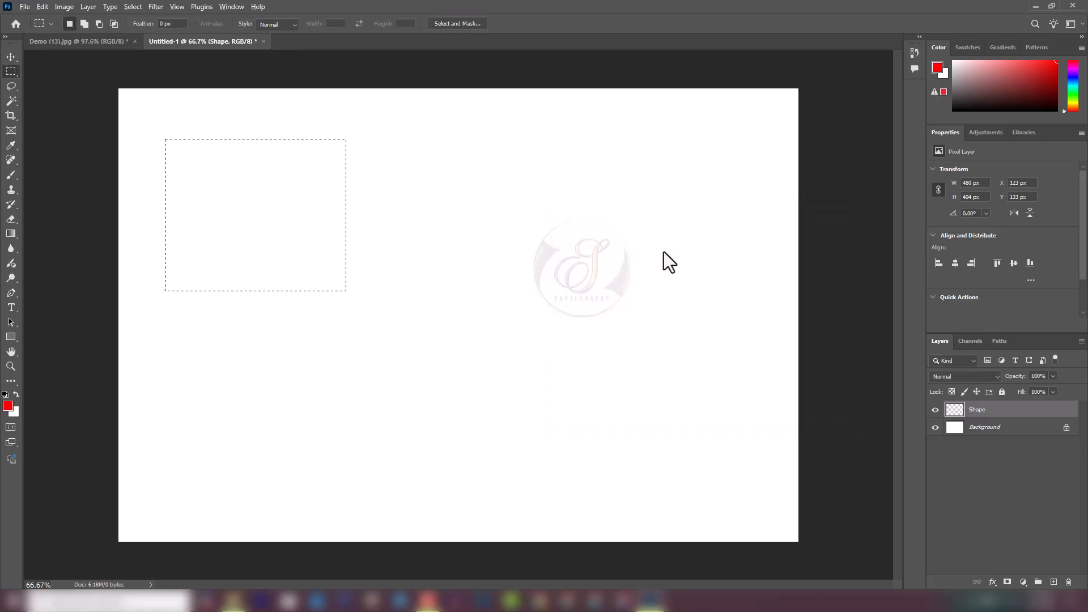
{"action": "key", "text": "alt+BackSpace"}
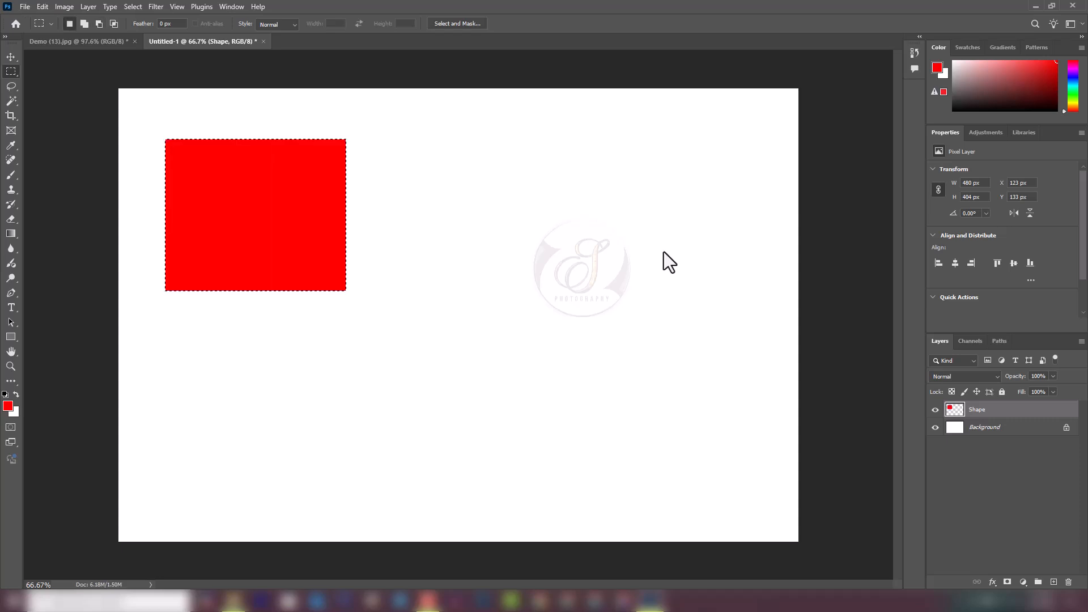
{"action": "key", "text": "ctrl+d"}
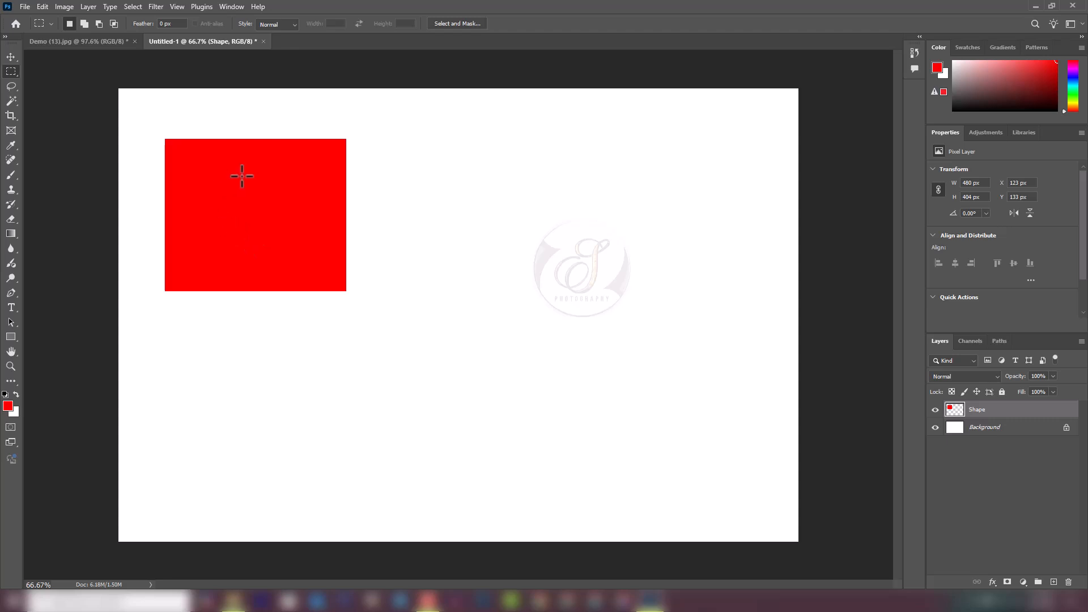
- Move the red rectangle diagonally with the Move tool to about X 214 px, Y 154 px
{"action": "left_click", "coordinate": [12, 56]}
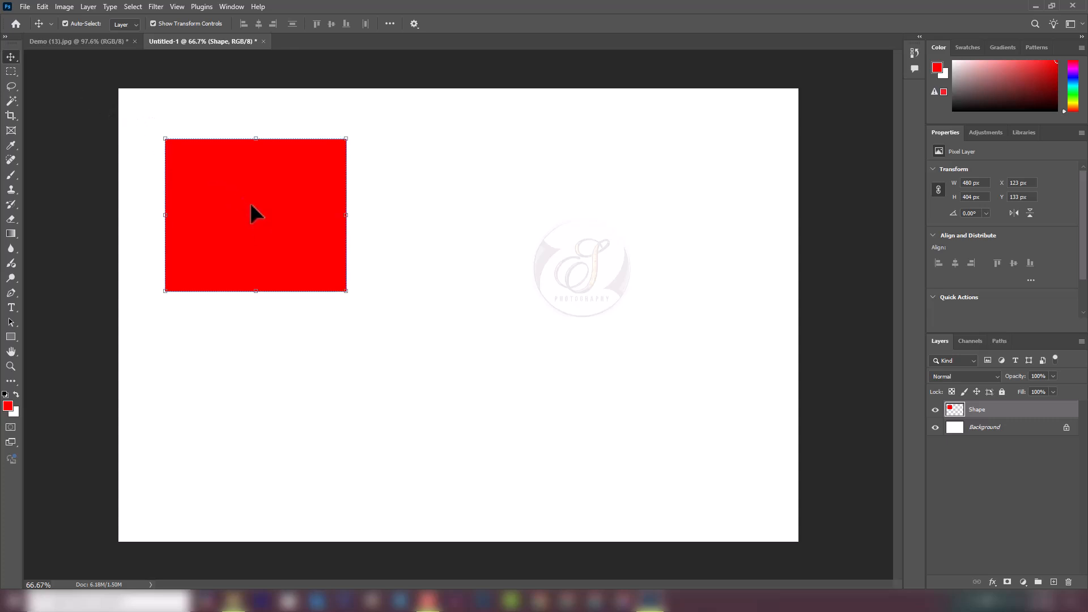
{"action": "left_click_drag", "start_coordinate": [252, 211], "coordinate": [323, 241]}
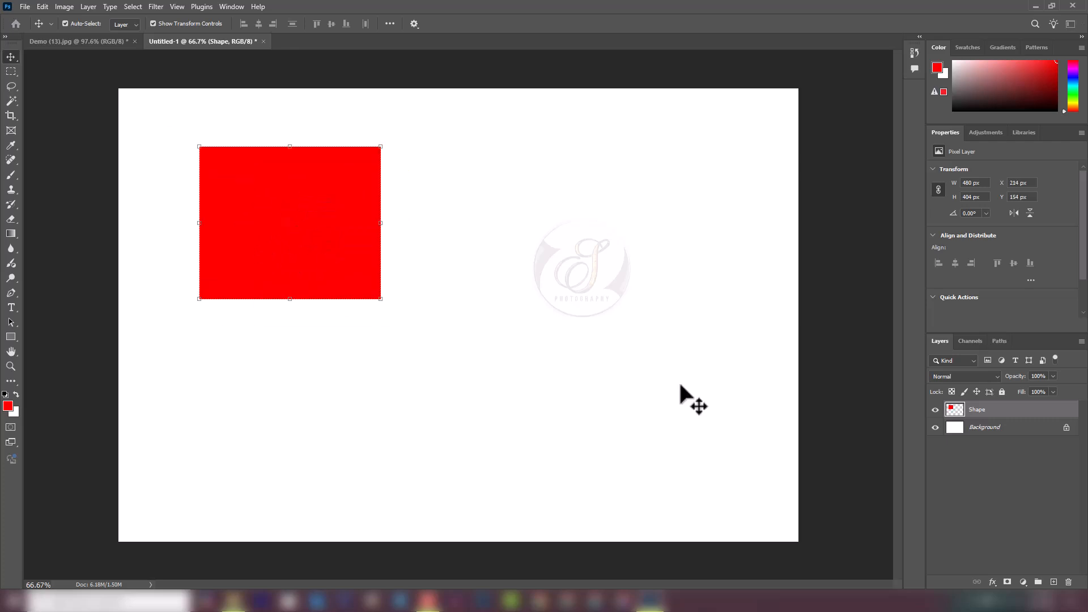
- Merge the Shape layer with the Background, try to move the rectangle without converting the Background, and undo the merge
{"action": "left_click", "coordinate": [983, 430], "text": "shift"}
{"action": "key", "text": "ctrl+e"}
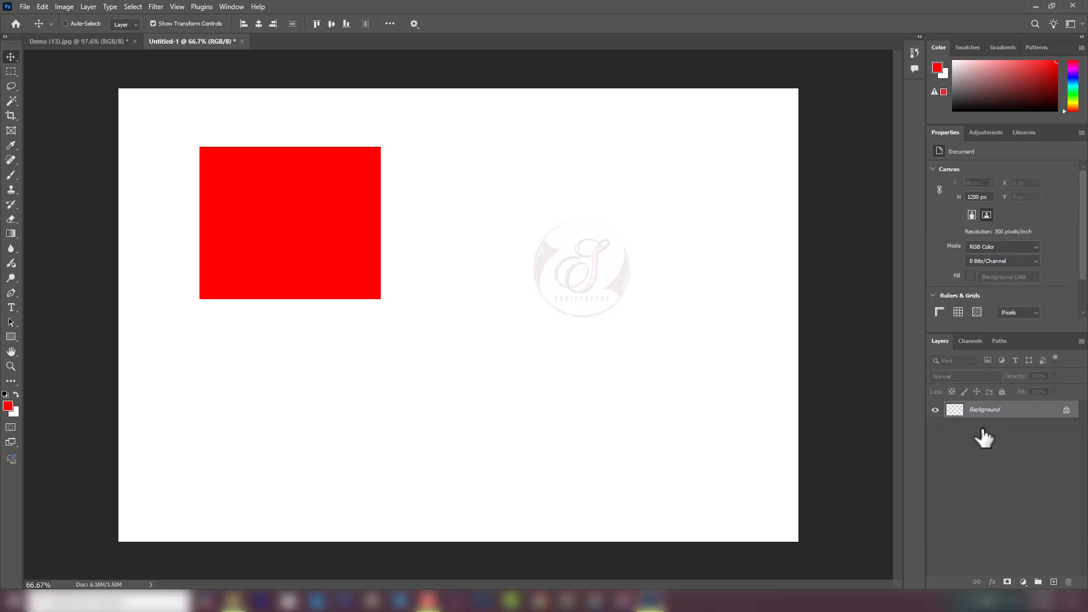
{"action": "left_click_drag", "start_coordinate": [335, 243], "coordinate": [474, 237]}
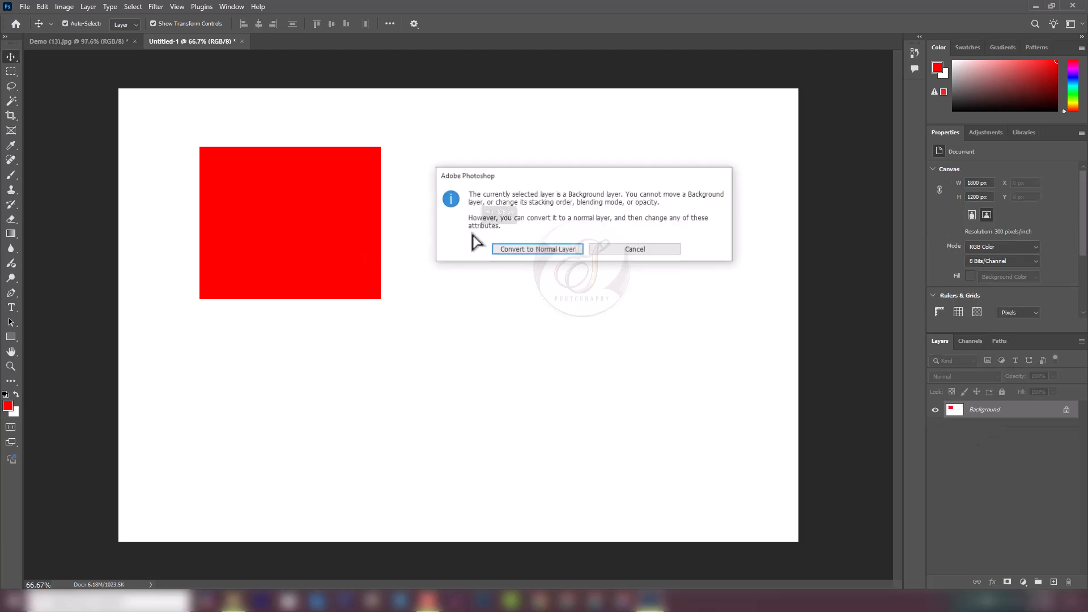
{"action": "left_click", "coordinate": [626, 250]}
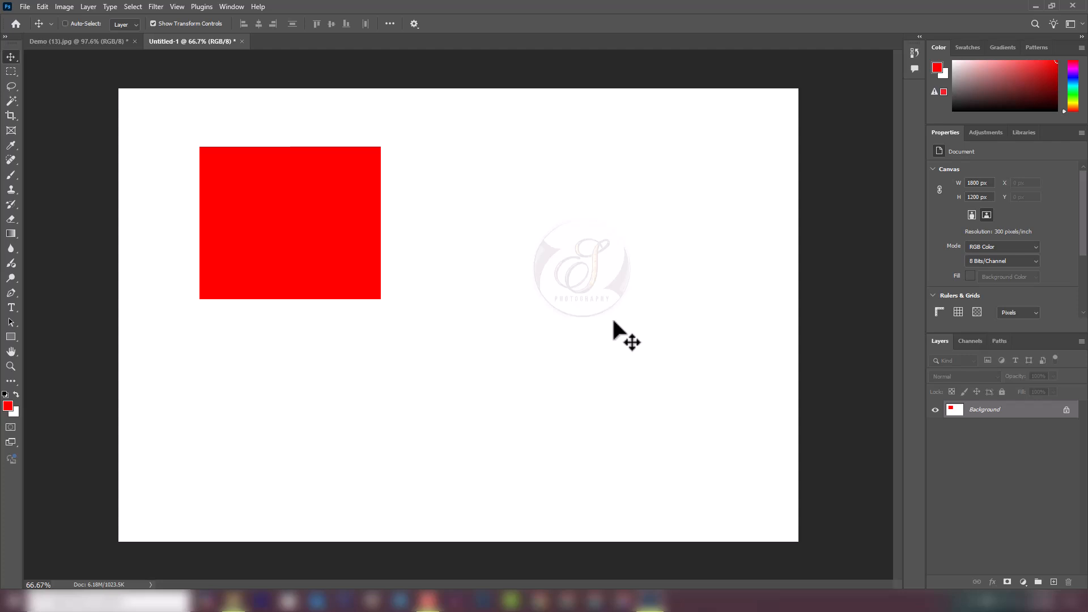
{"action": "key", "text": "ctrl+z"}
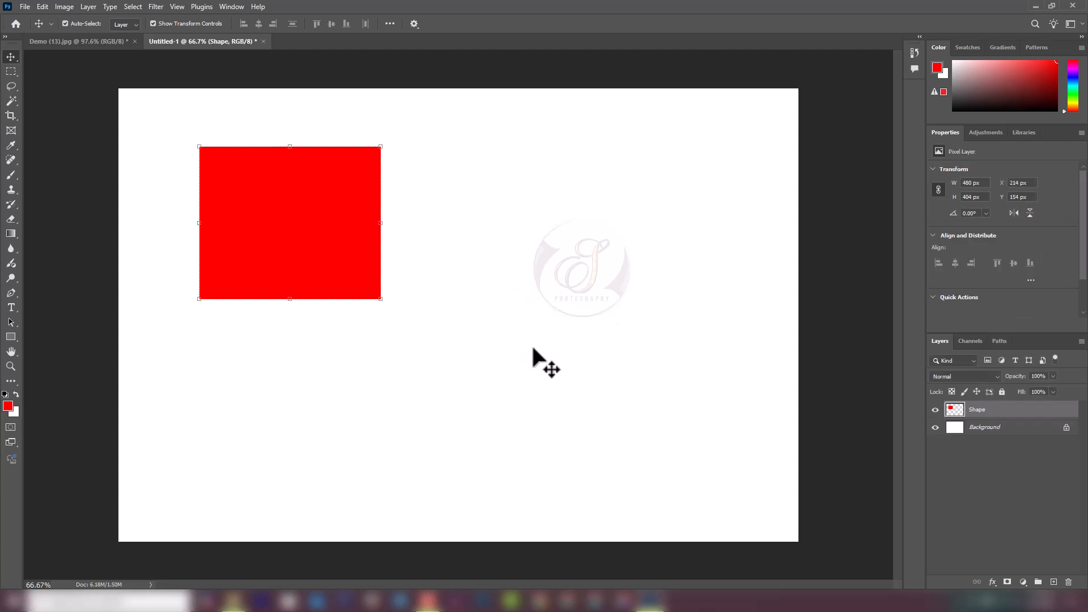
- Move the red rectangle close to the canvas's upper-left corner and duplicate it horizontally beside the original at about X 554 px, Y 31 px
{"action": "left_click_drag", "start_coordinate": [314, 235], "coordinate": [266, 220]}
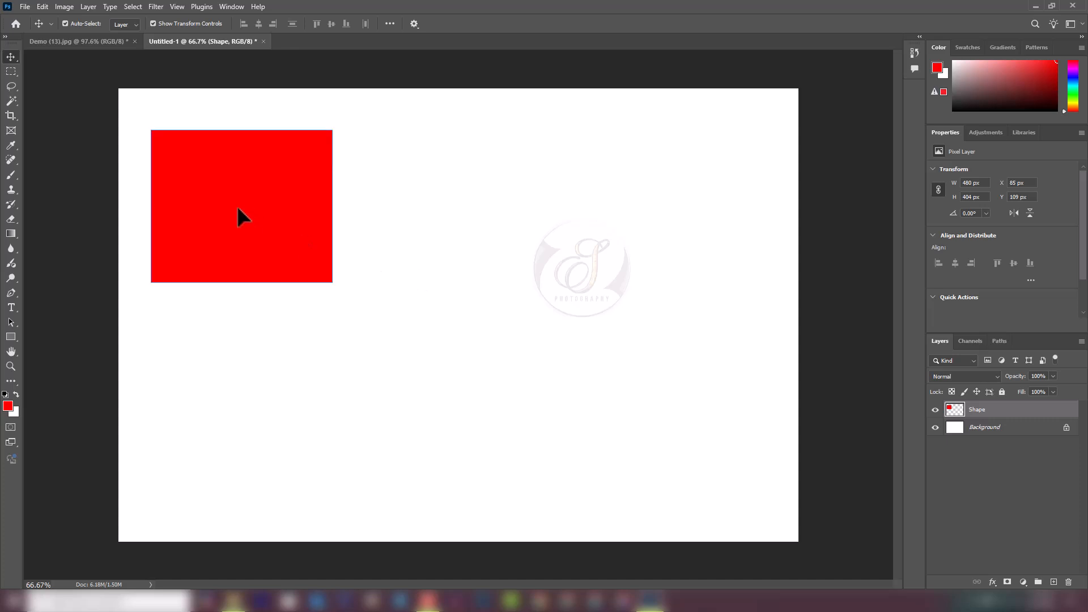
{"action": "left_click_drag", "start_coordinate": [238, 211], "coordinate": [224, 193]}
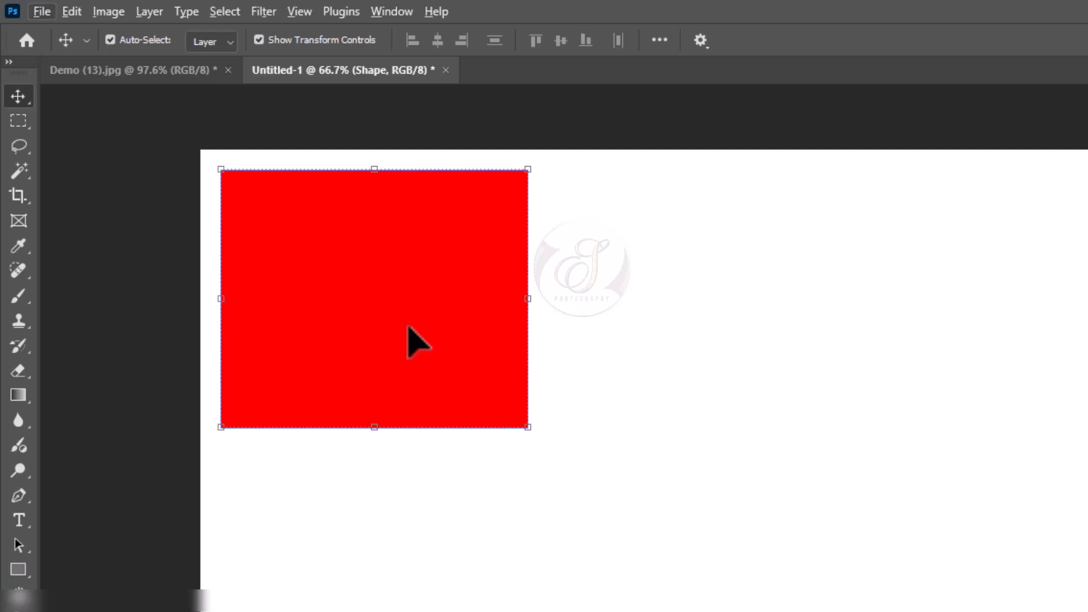
{"action": "key", "text": "alt"}
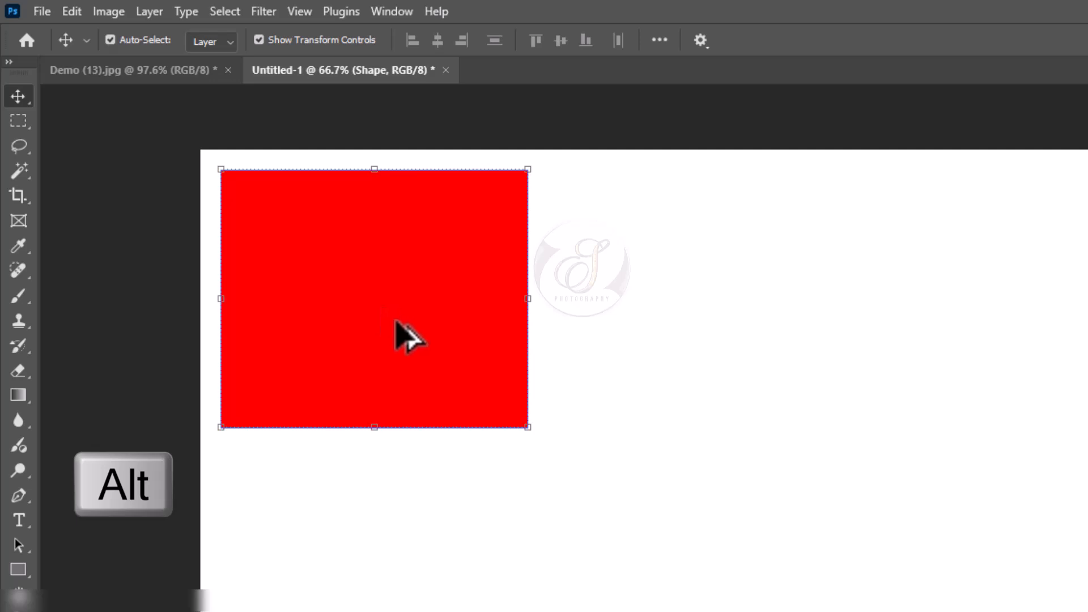
{"action": "left_click_drag", "start_coordinate": [395, 321], "coordinate": [732, 319]}
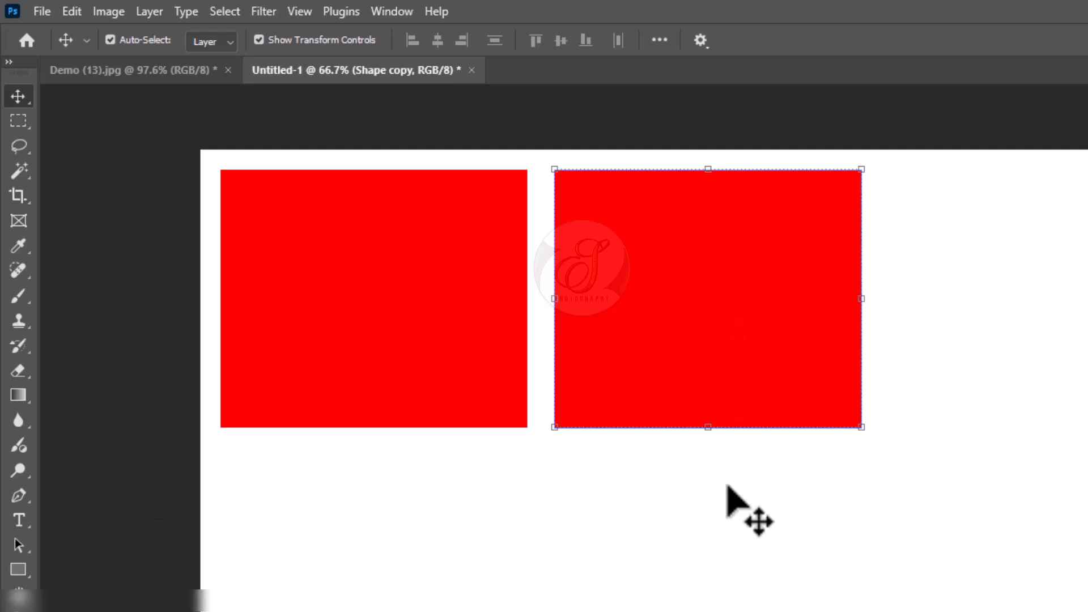
{"action": "left_click", "coordinate": [729, 486]}
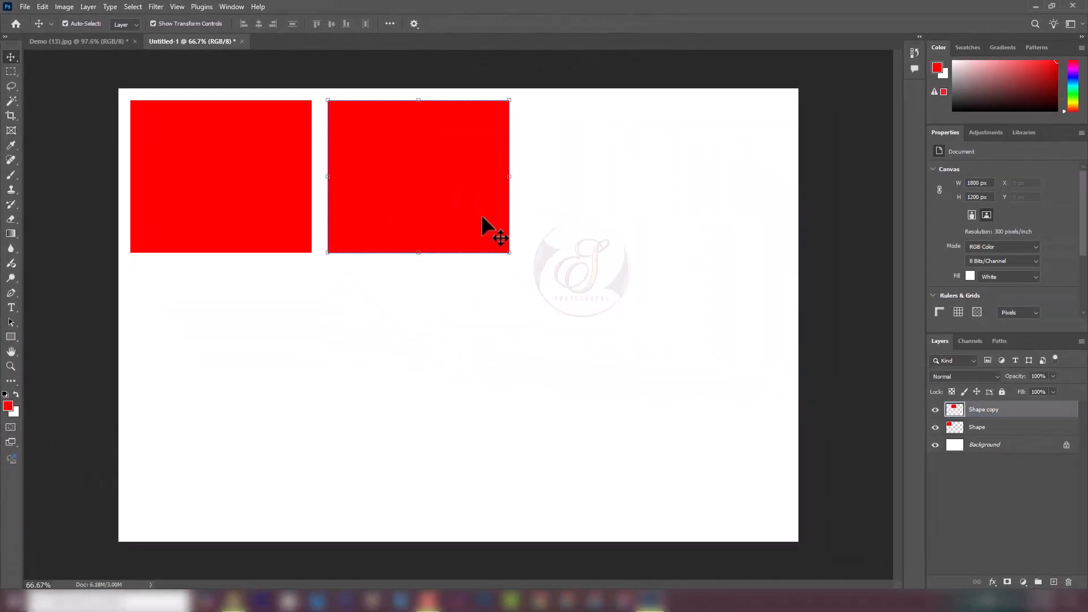
- Select the duplicated rectangle and widen its gap from the original by moving it horizontally to about X 594 px
{"action": "left_click", "coordinate": [1018, 435]}
{"action": "left_click", "coordinate": [1008, 418]}
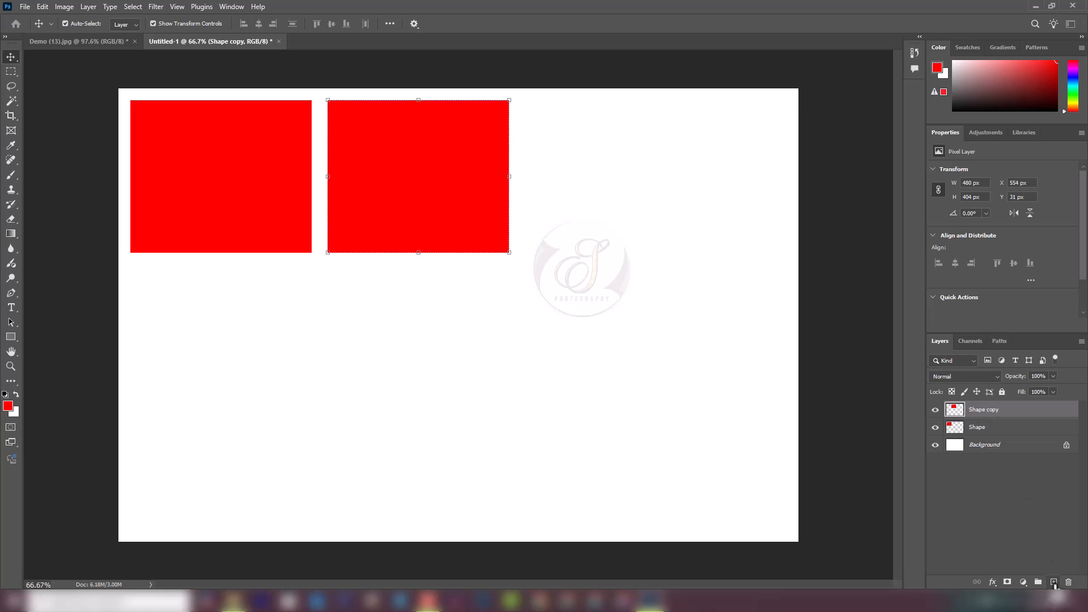
{"action": "left_click", "coordinate": [459, 286]}
{"action": "left_click", "coordinate": [386, 198]}
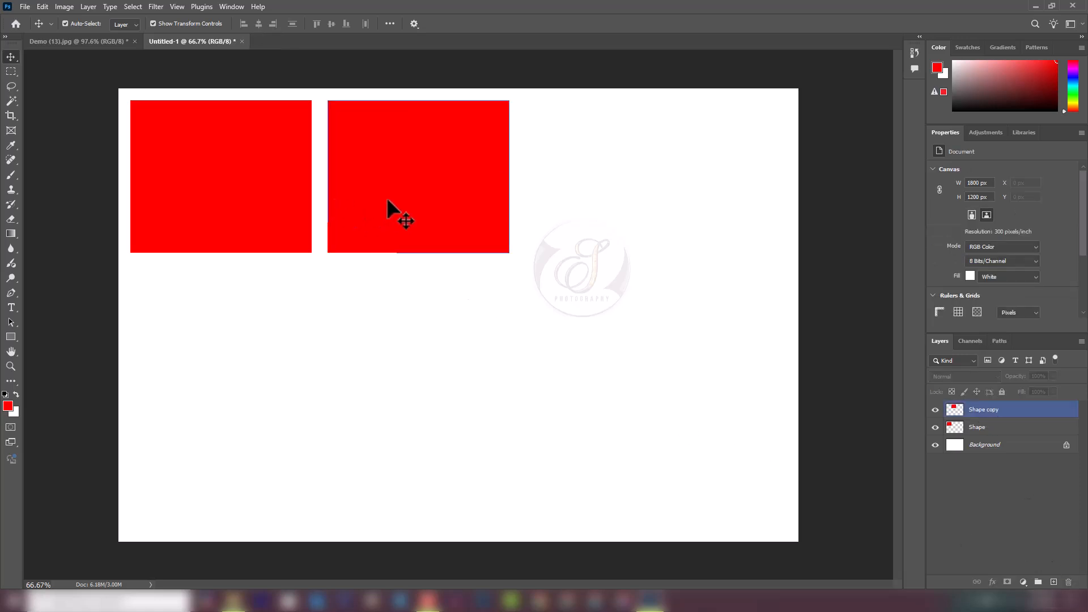
{"action": "left_click_drag", "start_coordinate": [274, 205], "coordinate": [448, 195]}
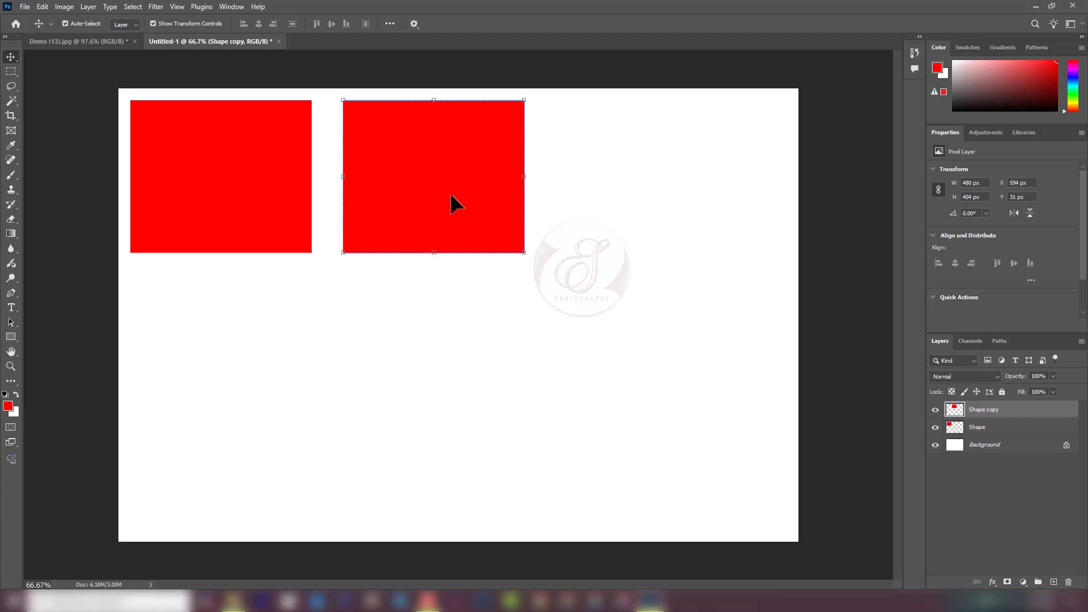
- Load the Shape copy layer's outline as a selection, fill it with blue as the foreground color and deselect
{"action": "left_click", "coordinate": [954, 409], "text": "ctrl"}
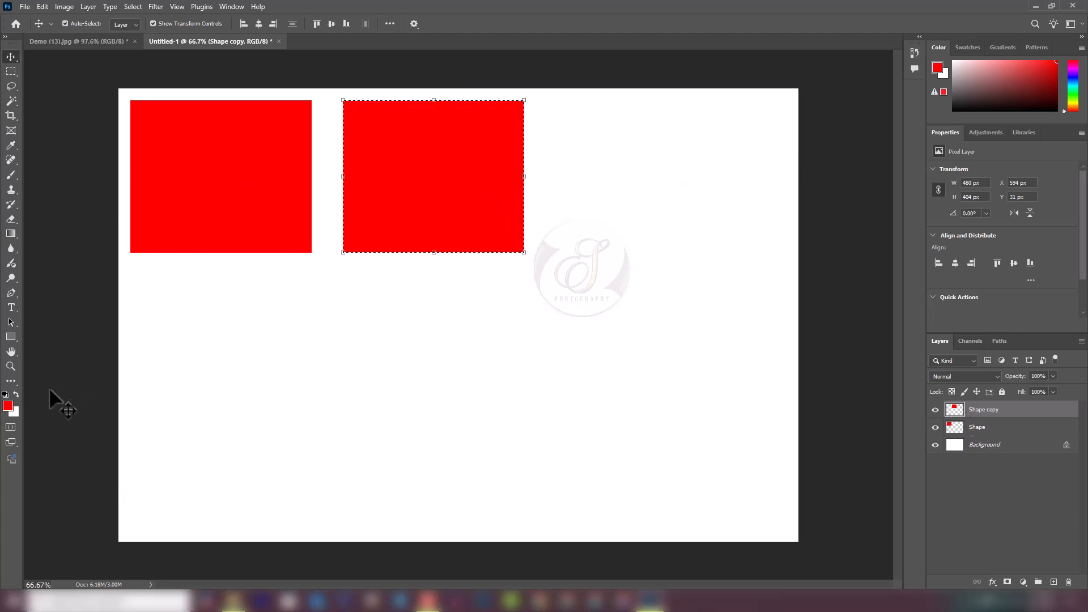
{"action": "left_click", "coordinate": [8, 406]}
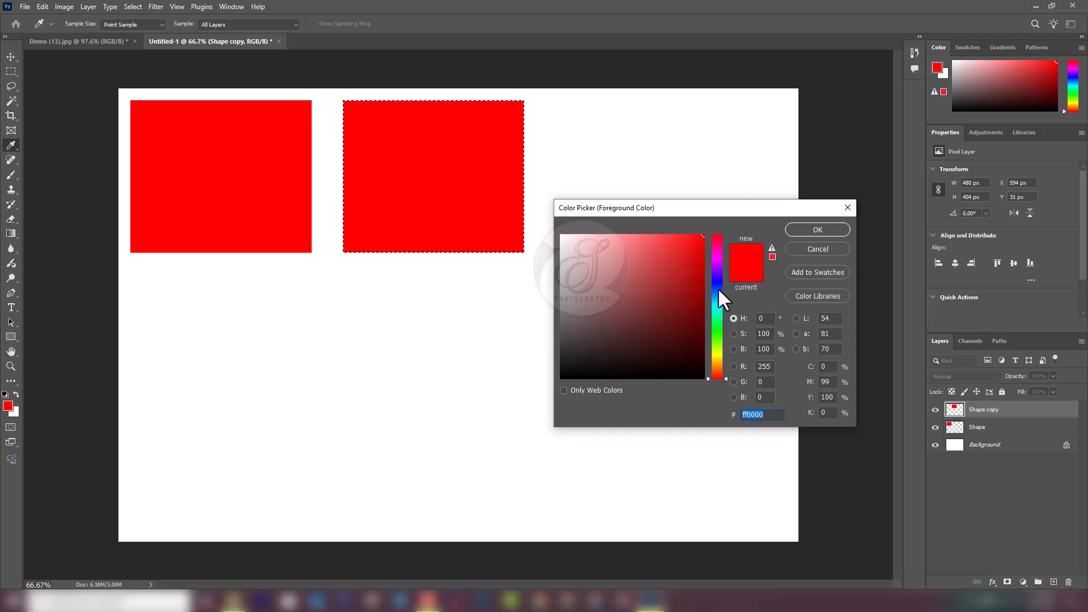
{"action": "left_click", "coordinate": [717, 285]}
{"action": "left_click", "coordinate": [808, 228]}
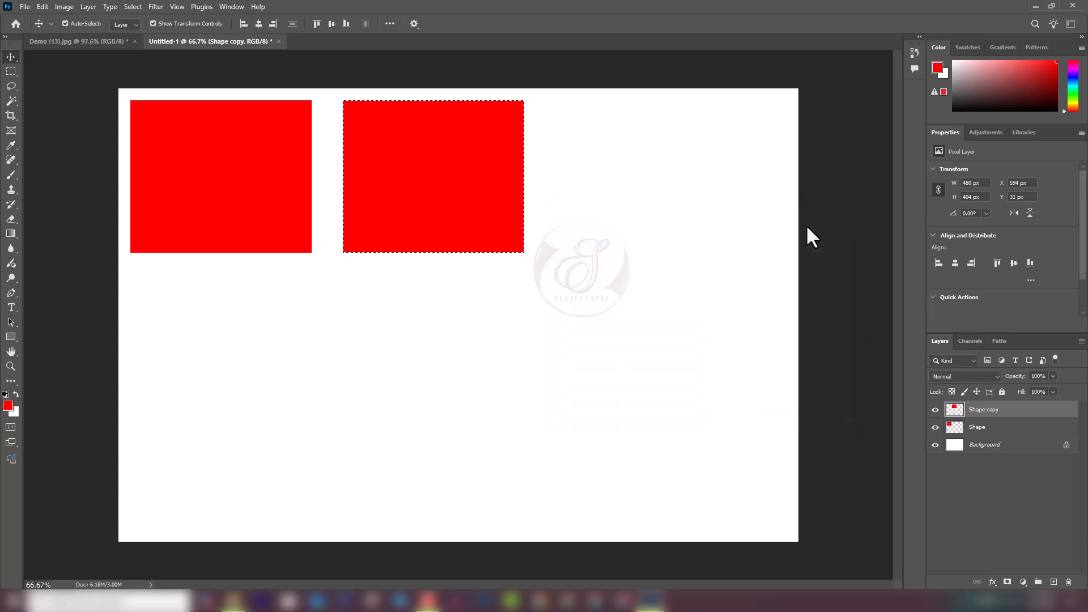
{"action": "key", "text": "alt+BackSpace"}
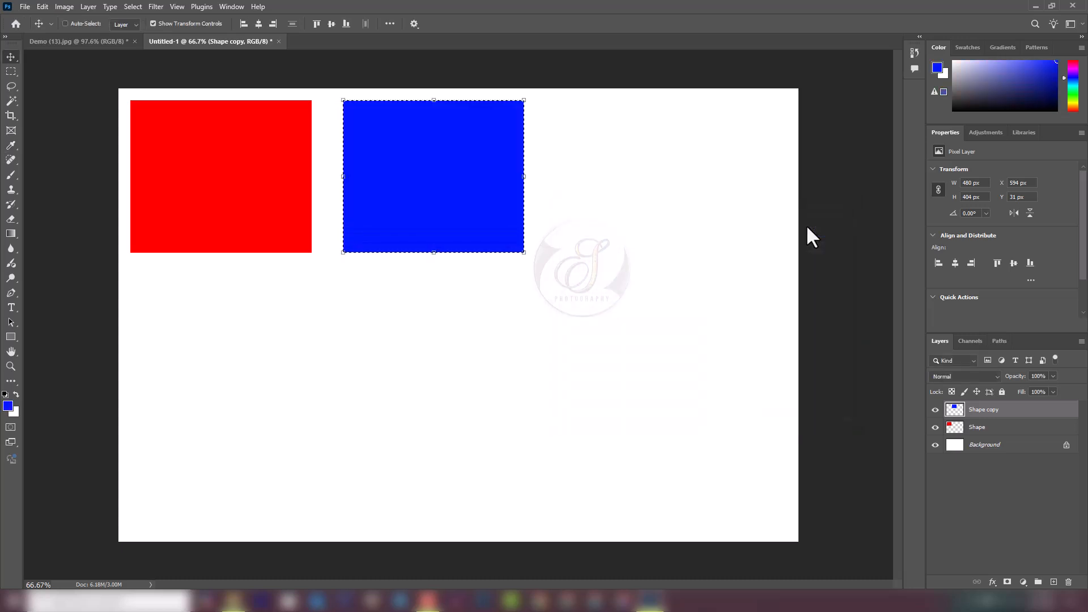
{"action": "key", "text": "ctrl+d"}
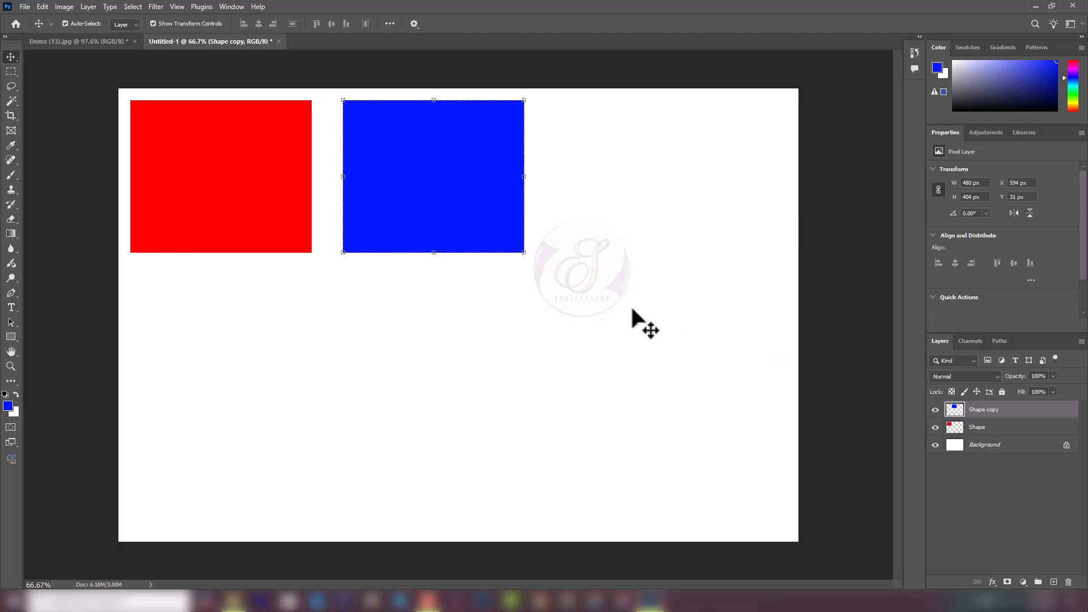
- Add a Hue/Saturation adjustment layer above Shape copy, shift its hue to +5 and delete the adjustment layer
{"action": "left_click", "coordinate": [1023, 582]}
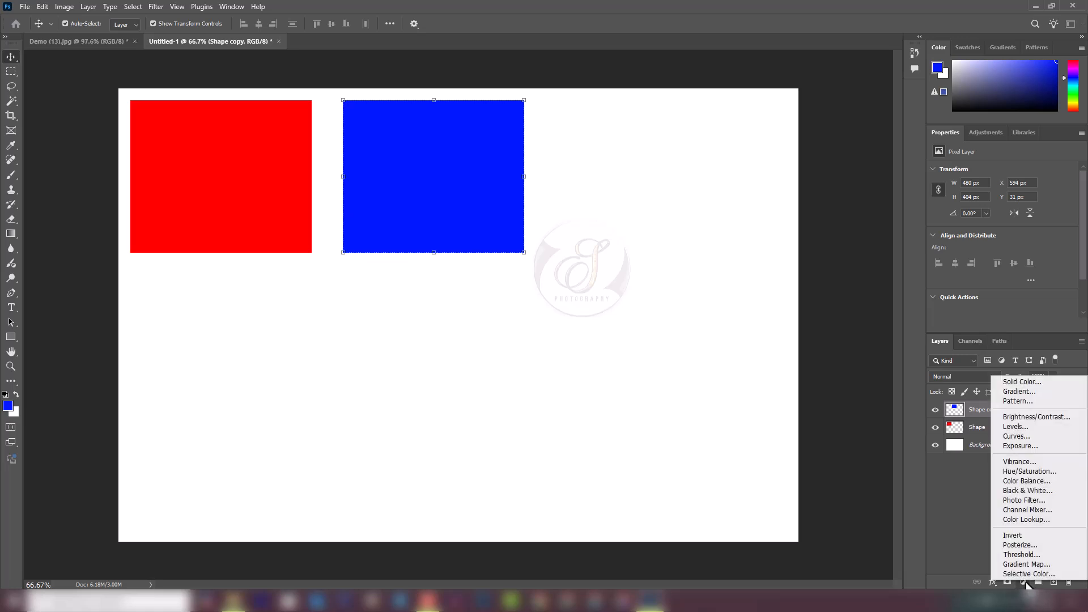
{"action": "left_click", "coordinate": [1030, 471]}
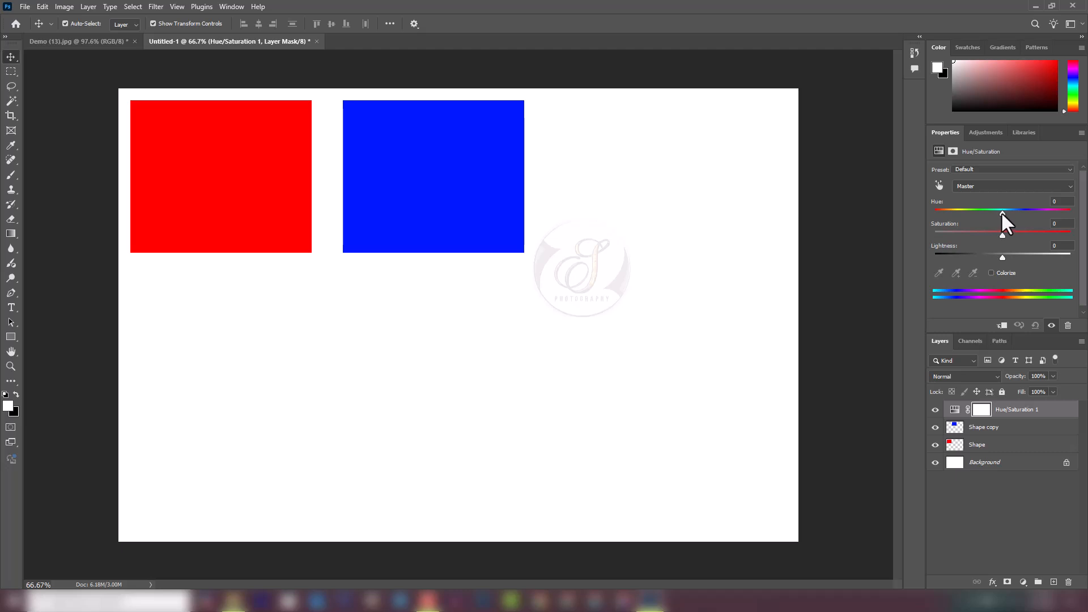
{"action": "mouse_move", "coordinate": [1002, 212]}
{"action": "left_mouse_down"}
{"action": "mouse_move", "coordinate": [1026, 212]}
{"action": "mouse_move", "coordinate": [981, 213]}
{"action": "mouse_move", "coordinate": [1018, 214]}
{"action": "mouse_move", "coordinate": [1005, 214]}
{"action": "left_mouse_up"}
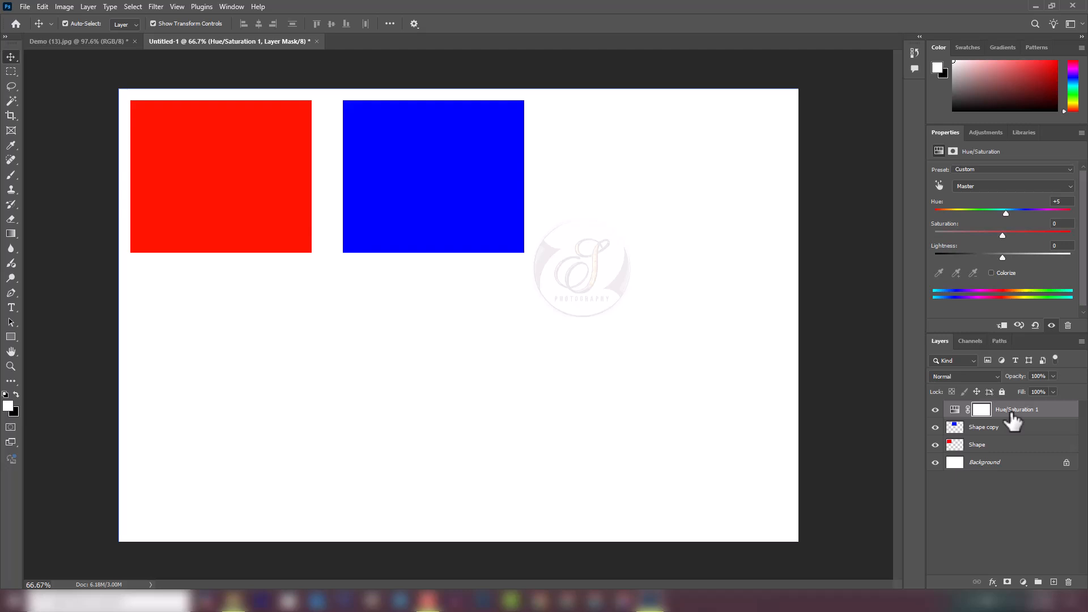
{"action": "key", "text": "Delete"}
{"action": "key", "text": "Delete"}
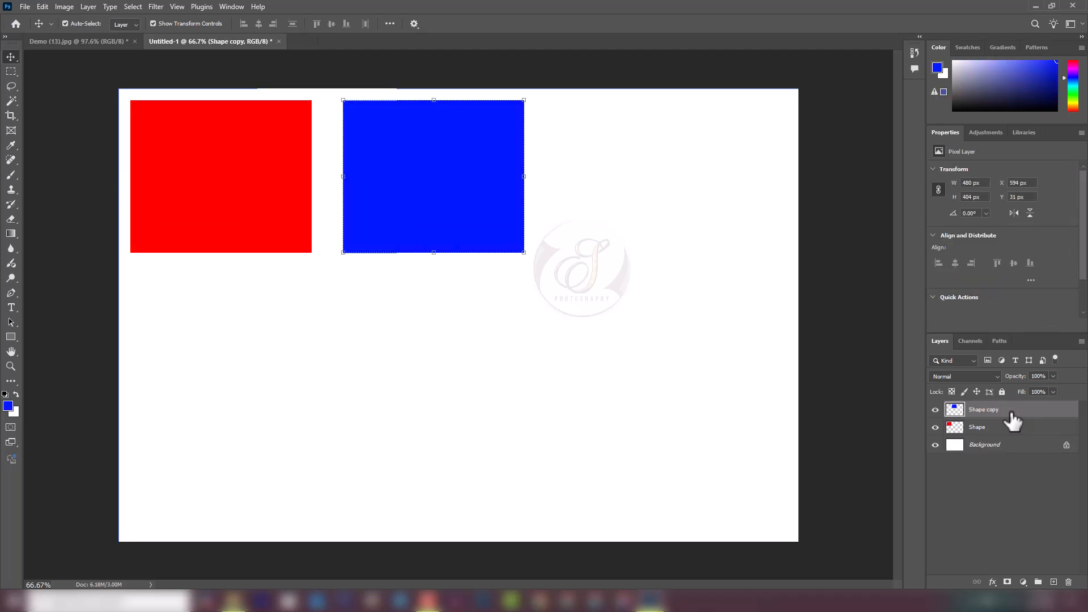
- Add a Hue/Saturation adjustment layer above the Shape copy layer and clip it to that layer
{"action": "left_click", "coordinate": [989, 426]}
{"action": "left_click", "coordinate": [985, 410]}
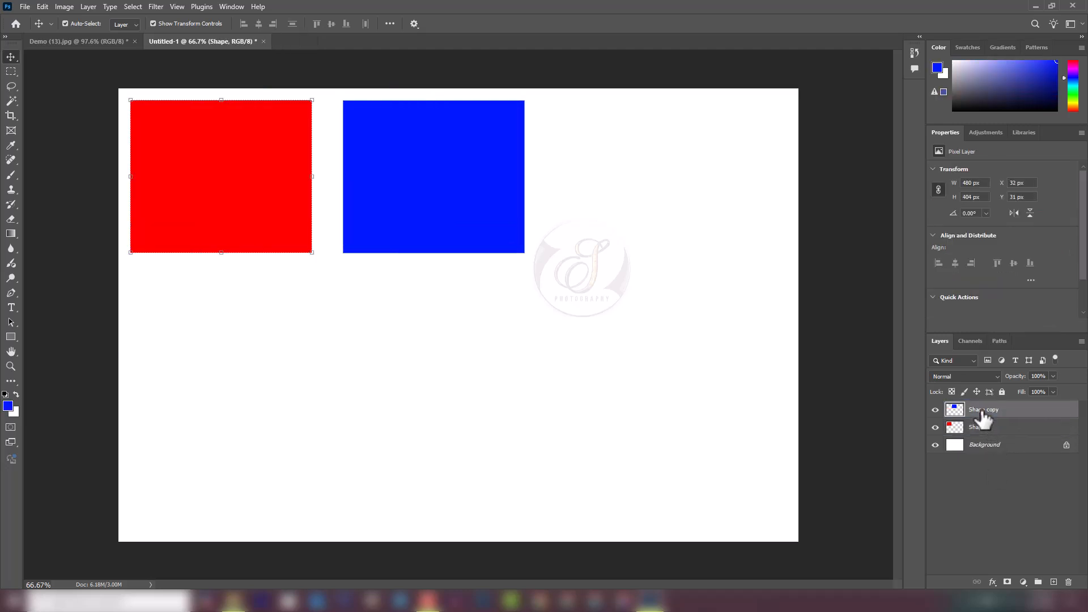
{"action": "left_click", "coordinate": [987, 428]}
{"action": "left_click", "coordinate": [982, 410]}
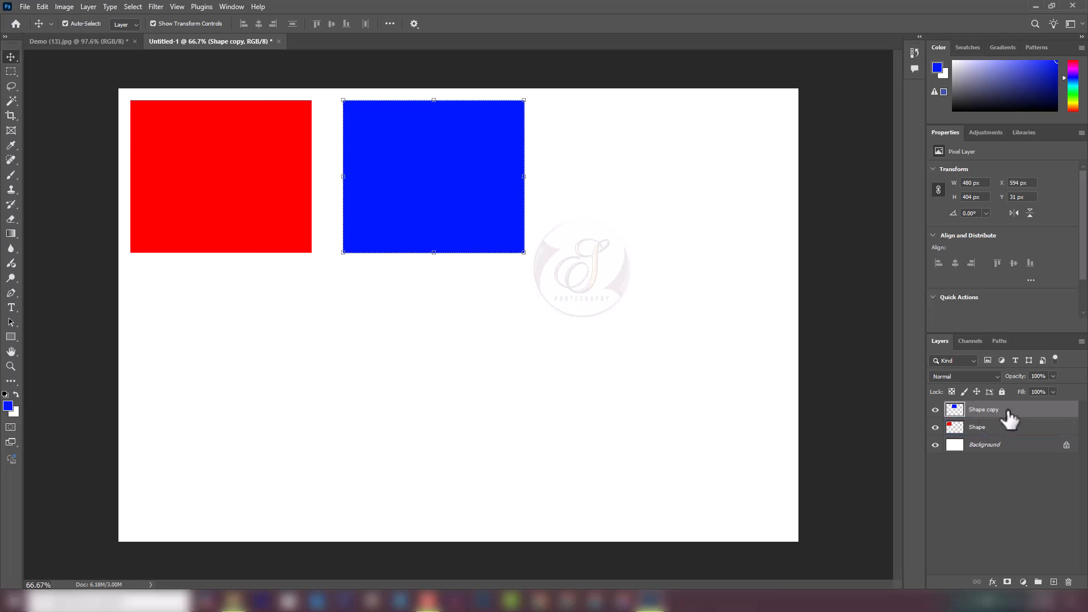
{"action": "left_click", "coordinate": [1024, 582]}
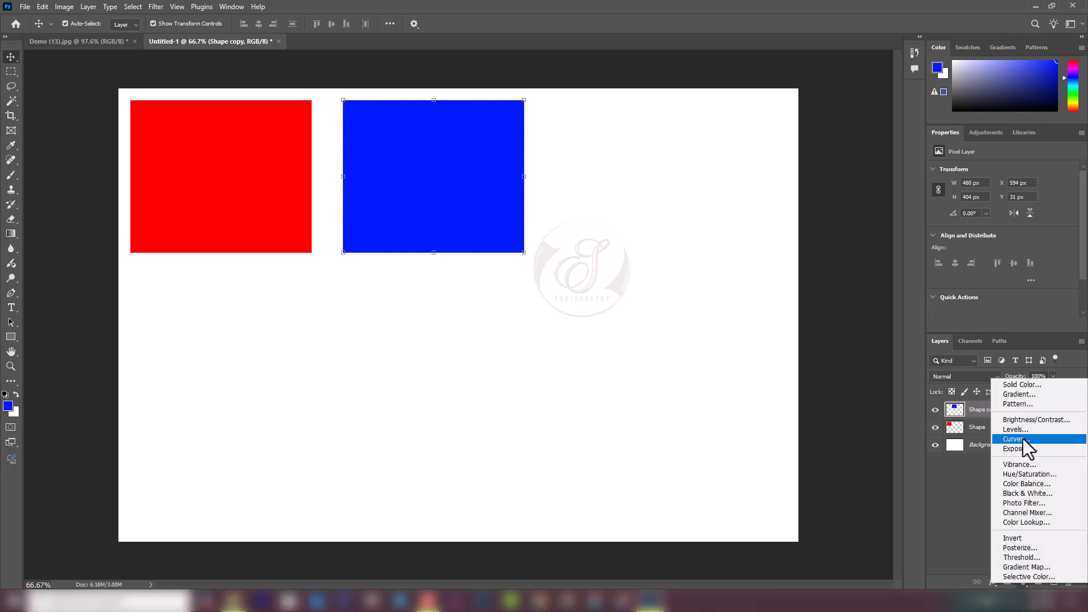
{"action": "left_click", "coordinate": [1023, 475]}
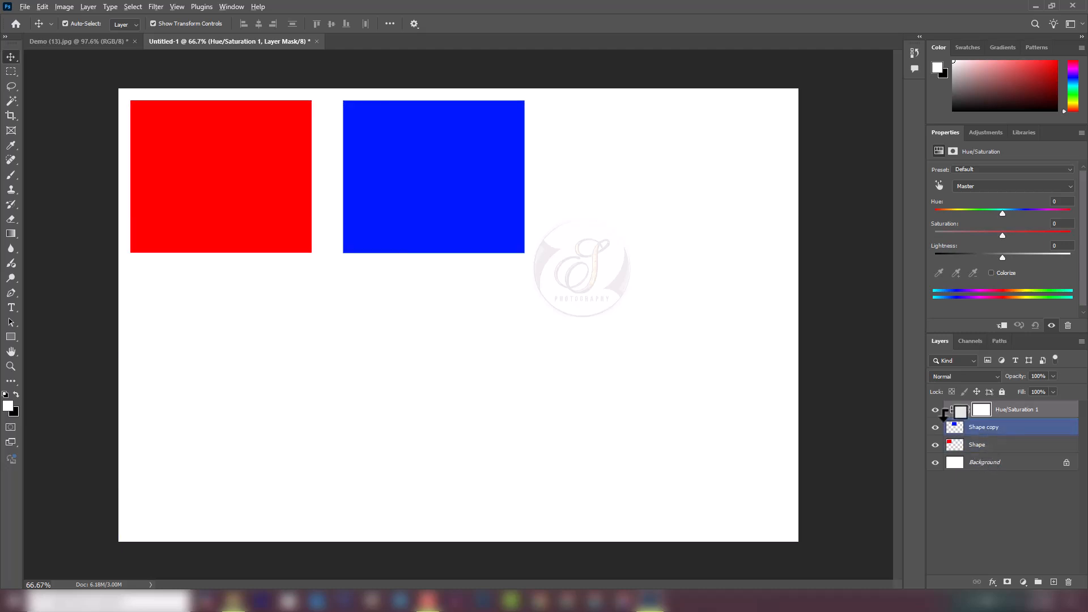
{"action": "key", "text": "alt"}
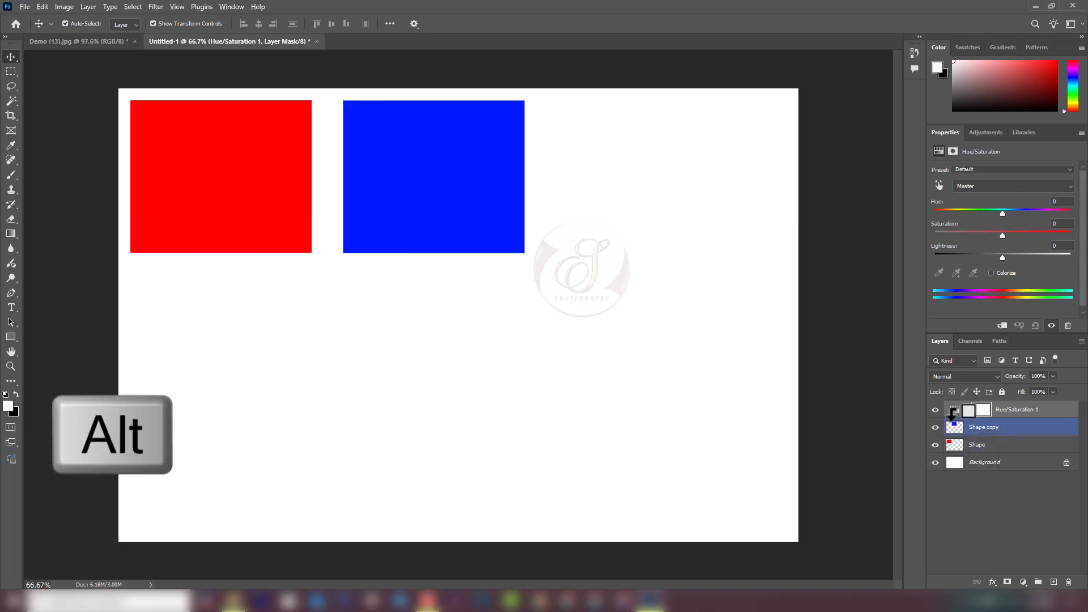
{"action": "left_click", "coordinate": [952, 417], "text": "alt"}
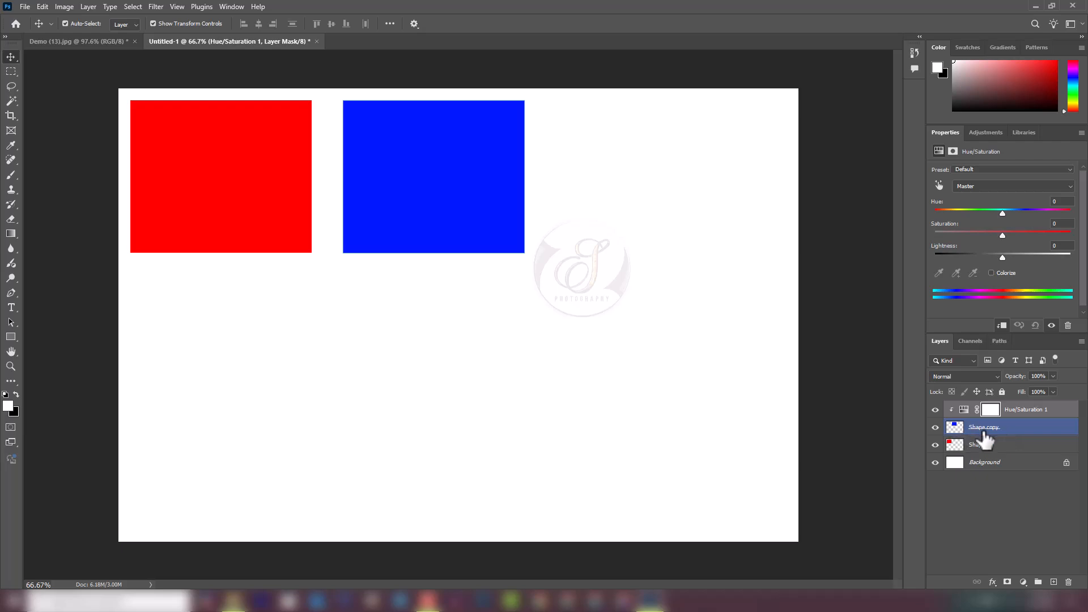
{"action": "right_click", "coordinate": [1026, 409]}
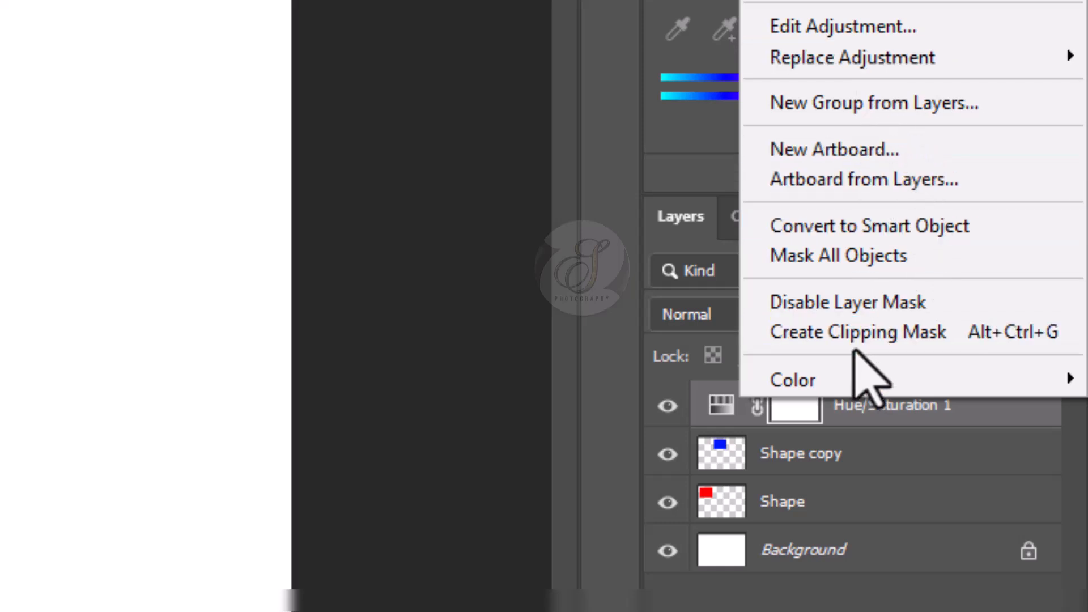
{"action": "left_click", "coordinate": [884, 334]}
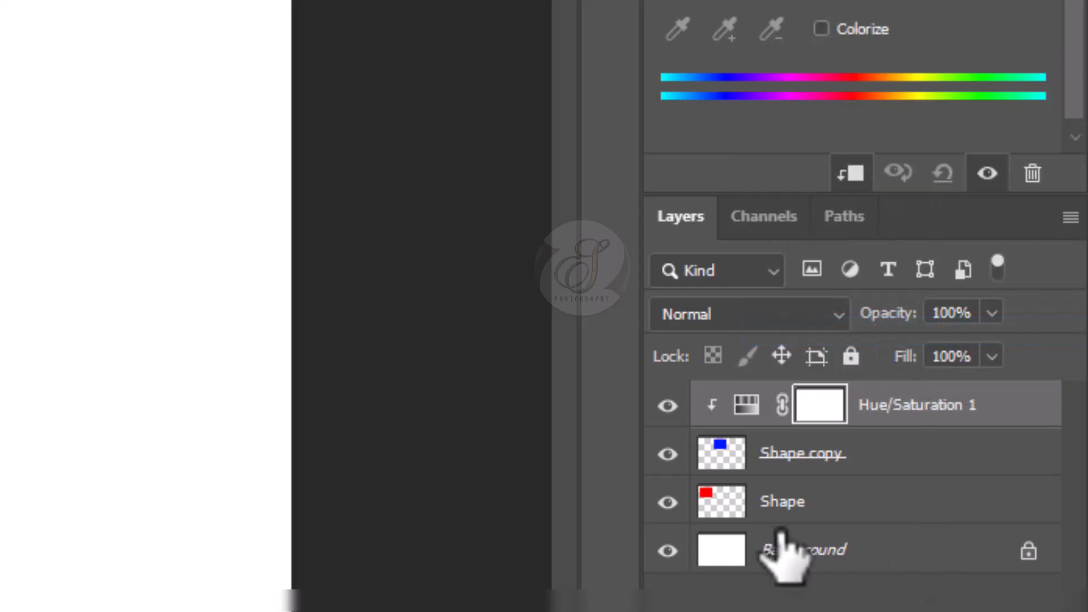
- Shift the hue of the adjustment layer clipped to Shape copy to +78
{"action": "left_click", "coordinate": [796, 501]}
{"action": "left_click", "coordinate": [759, 404]}
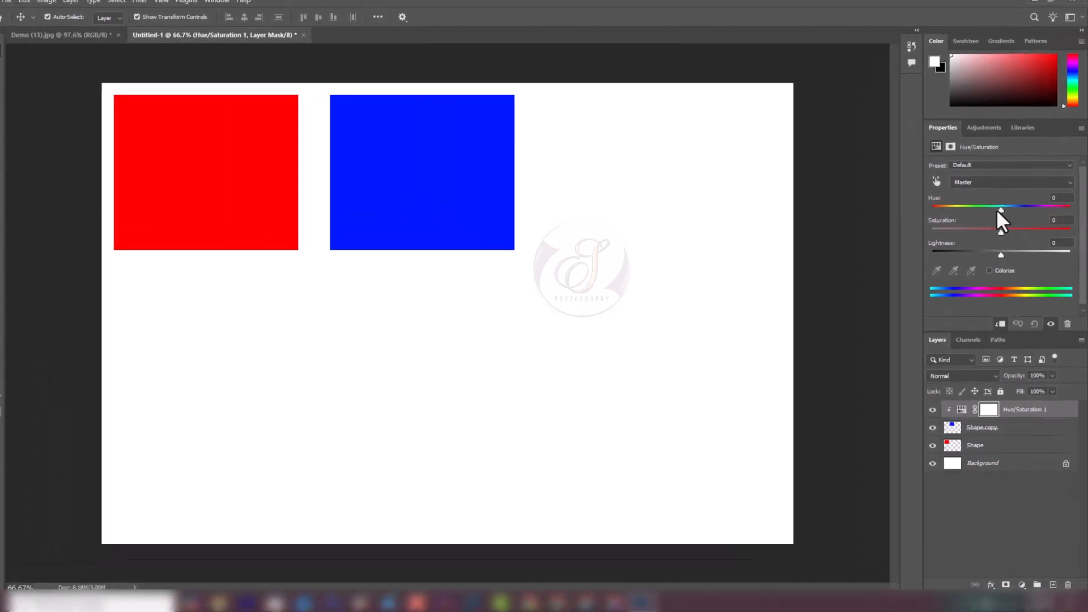
{"action": "left_click", "coordinate": [999, 211]}
{"action": "left_click_drag", "start_coordinate": [992, 213], "coordinate": [1042, 238]}
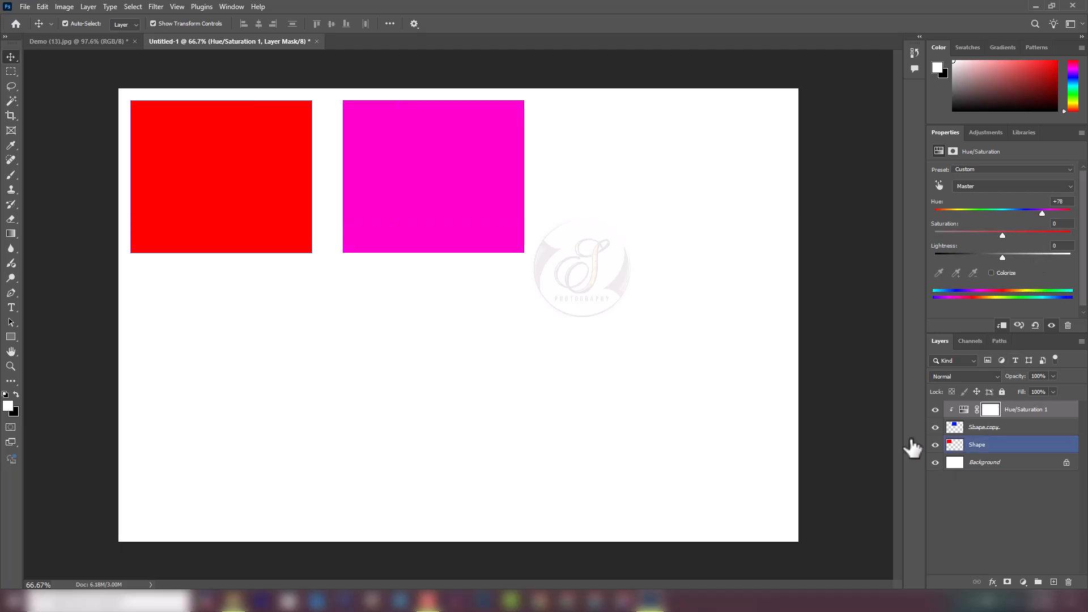
- Clip a new Hue/Saturation adjustment layer to the red rectangle's Shape layer and shift its hue to +39
{"action": "left_click", "coordinate": [249, 202]}
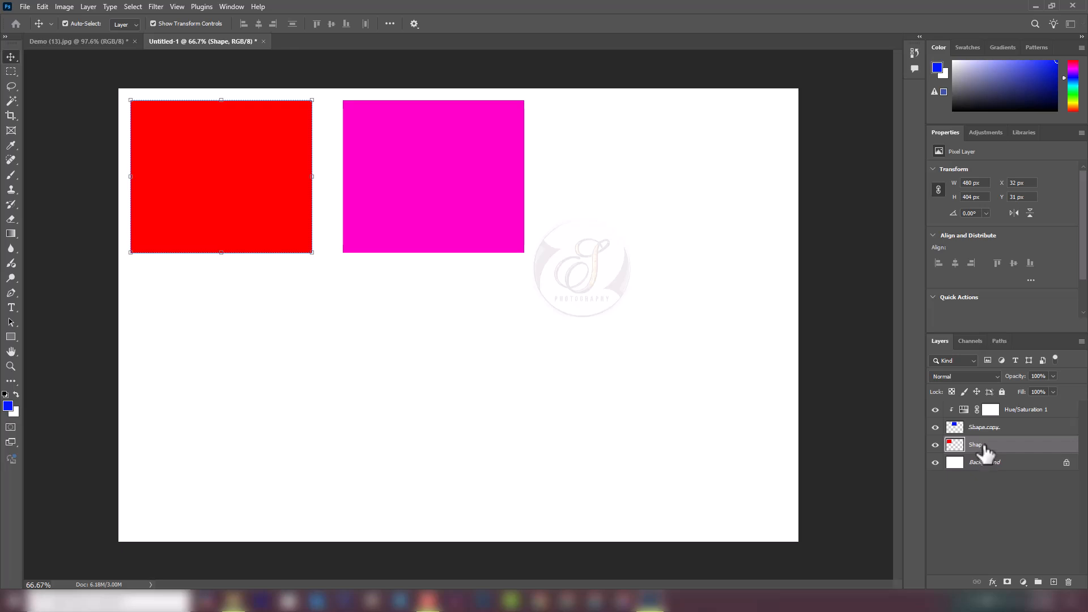
{"action": "left_click", "coordinate": [936, 446]}
{"action": "left_click", "coordinate": [936, 446]}
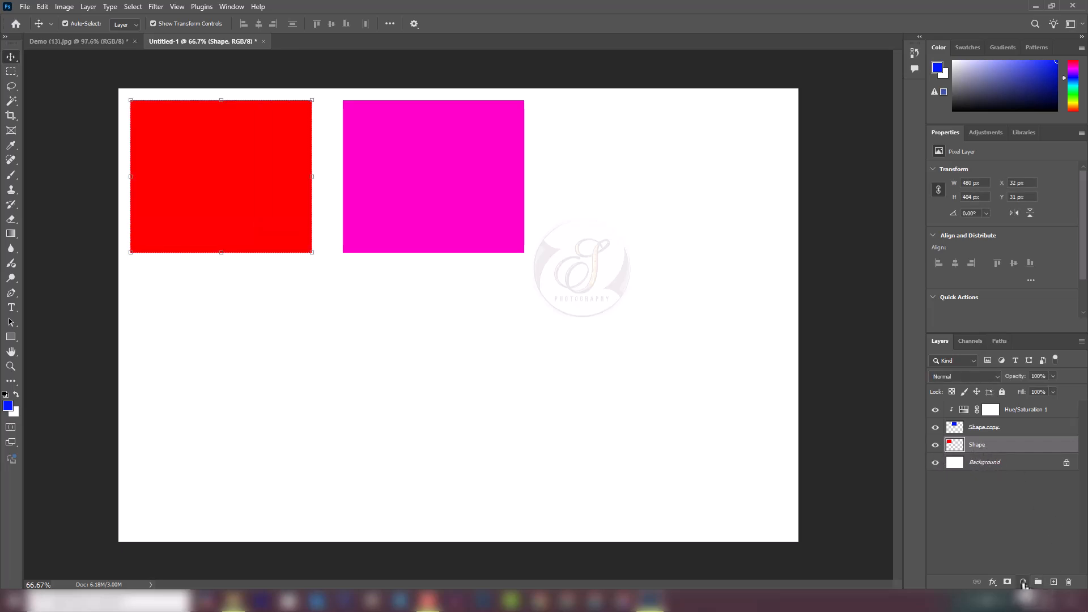
{"action": "left_click", "coordinate": [1023, 583]}
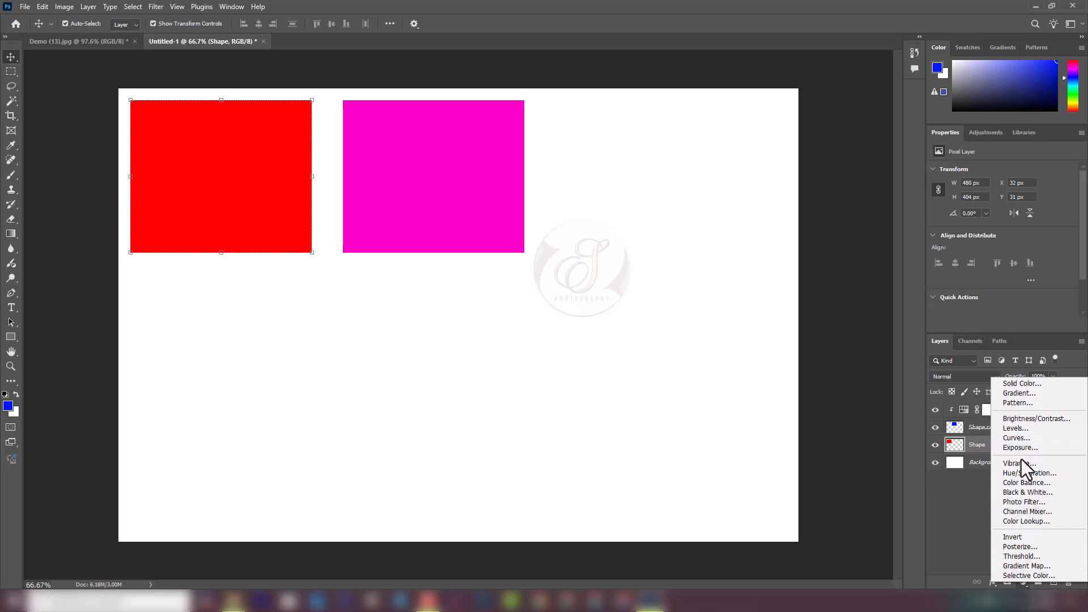
{"action": "left_click", "coordinate": [1018, 474]}
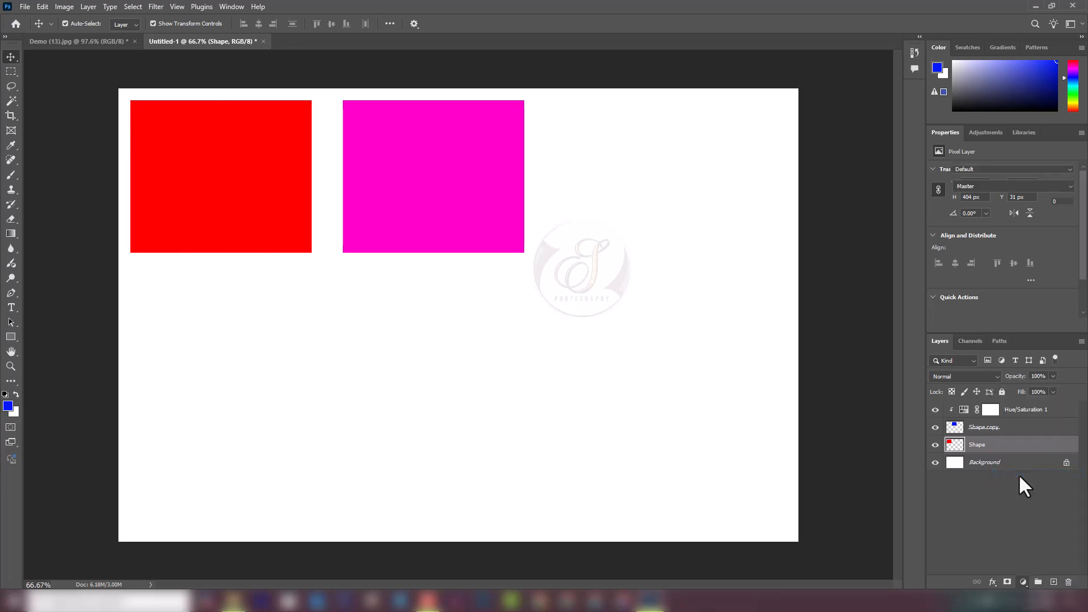
{"action": "right_click", "coordinate": [1022, 443]}
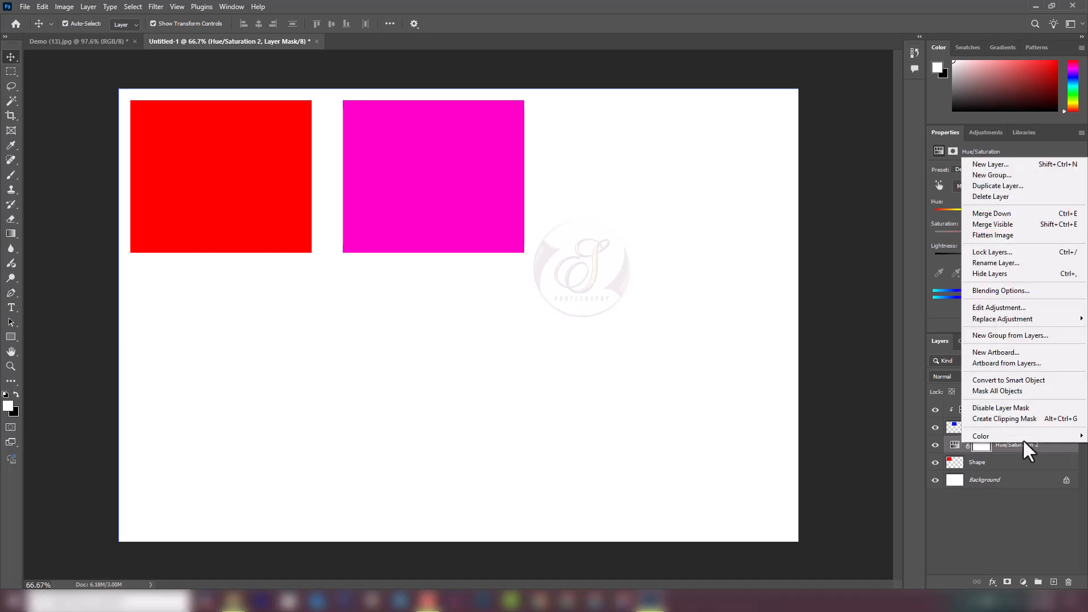
{"action": "left_click", "coordinate": [1004, 419]}
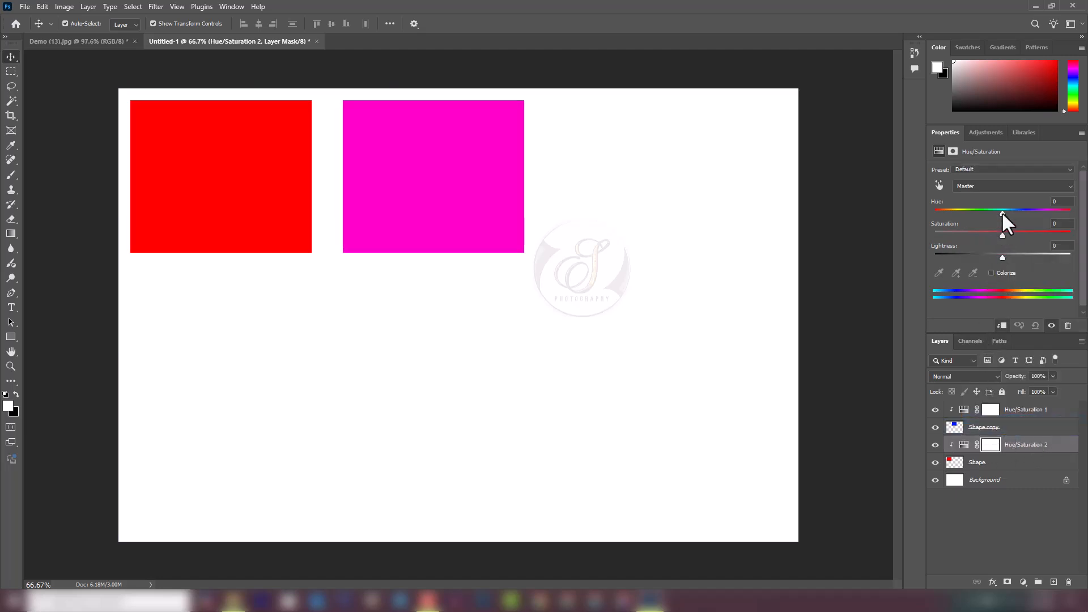
{"action": "left_click_drag", "start_coordinate": [1001, 212], "coordinate": [1029, 214]}
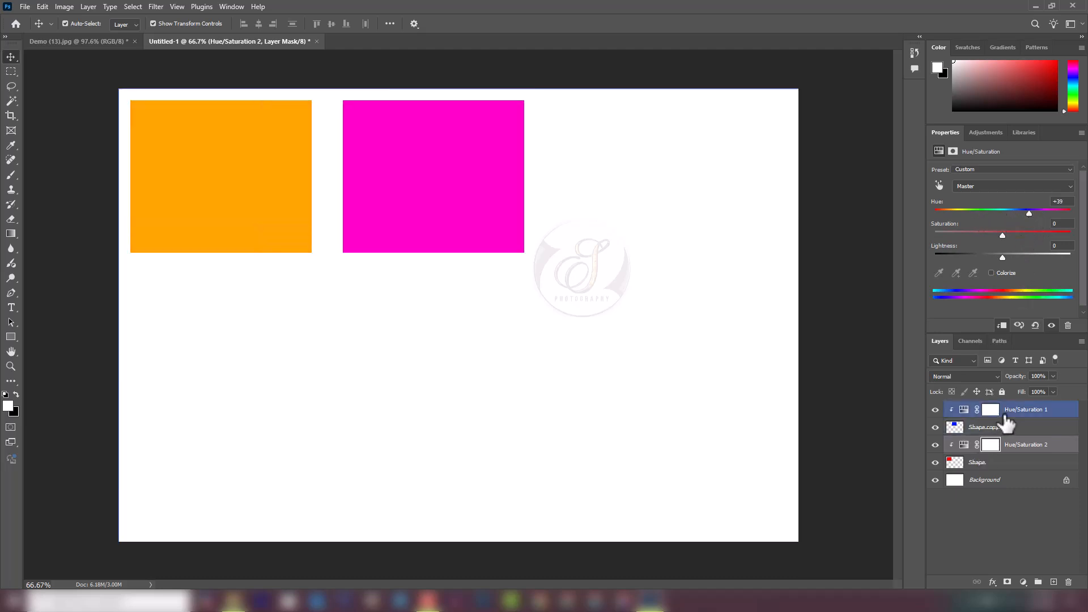
- Delete both clipped Hue/Saturation adjustment layers together
{"action": "left_click", "coordinate": [1022, 411]}
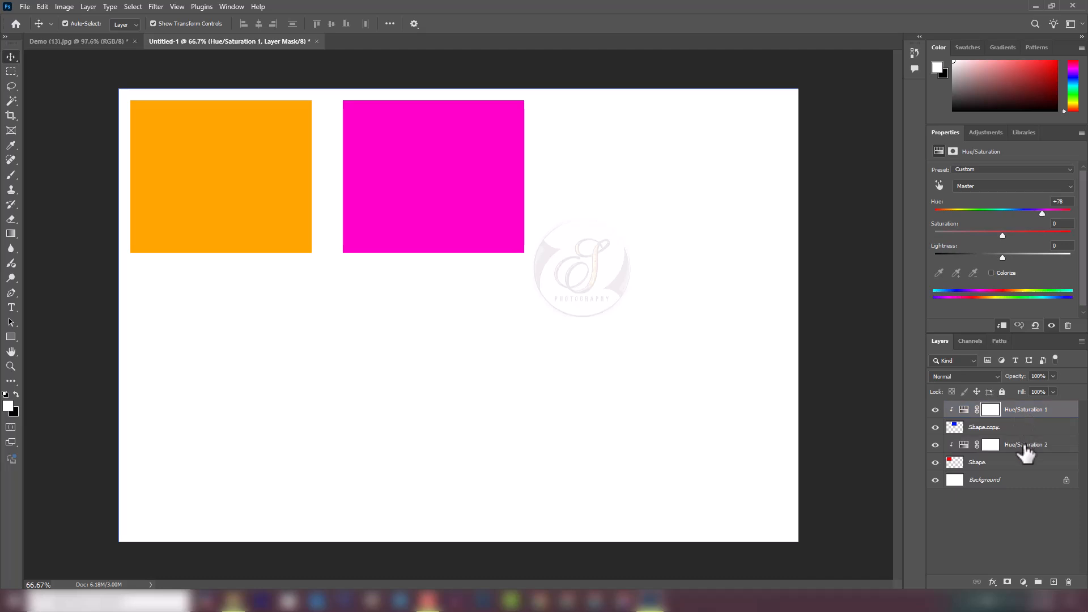
{"action": "left_click", "coordinate": [1025, 446], "text": "ctrl"}
{"action": "key", "text": "Delete"}
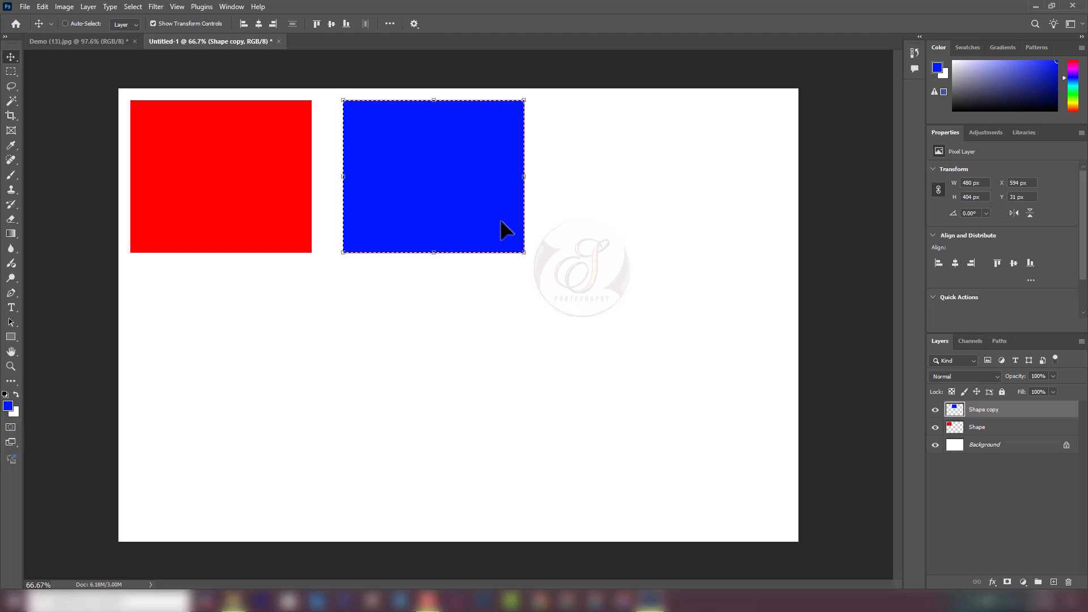
- Examine the direct Hue/Saturation dialog for the blue rectangle and the list of available image adjustment commands
{"action": "key", "text": "ctrl+u"}
{"action": "left_click_drag", "start_coordinate": [568, 122], "coordinate": [655, 150]}
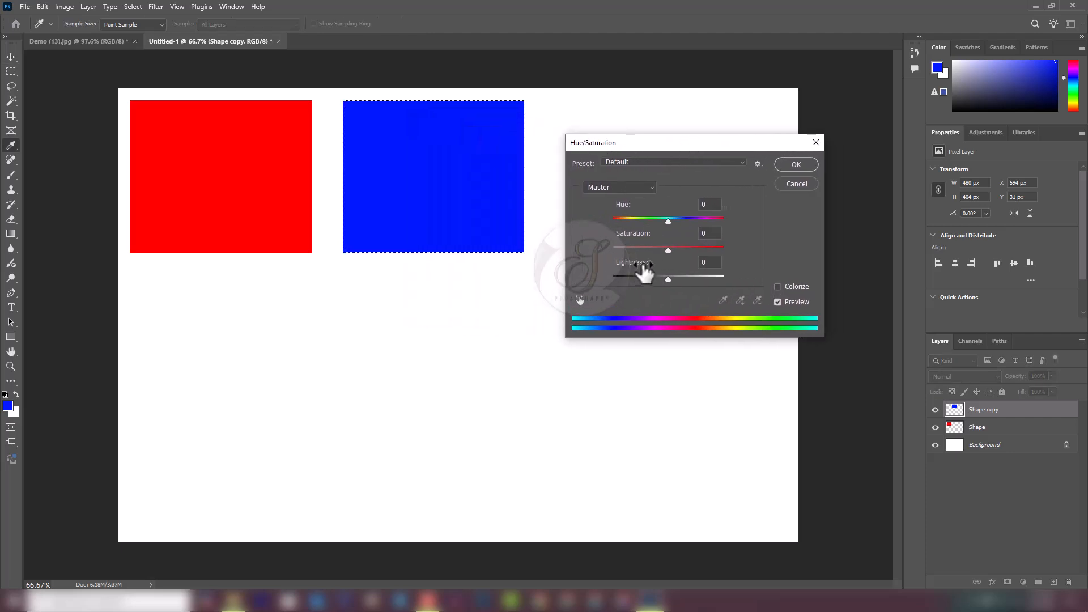
{"action": "left_click", "coordinate": [800, 186]}
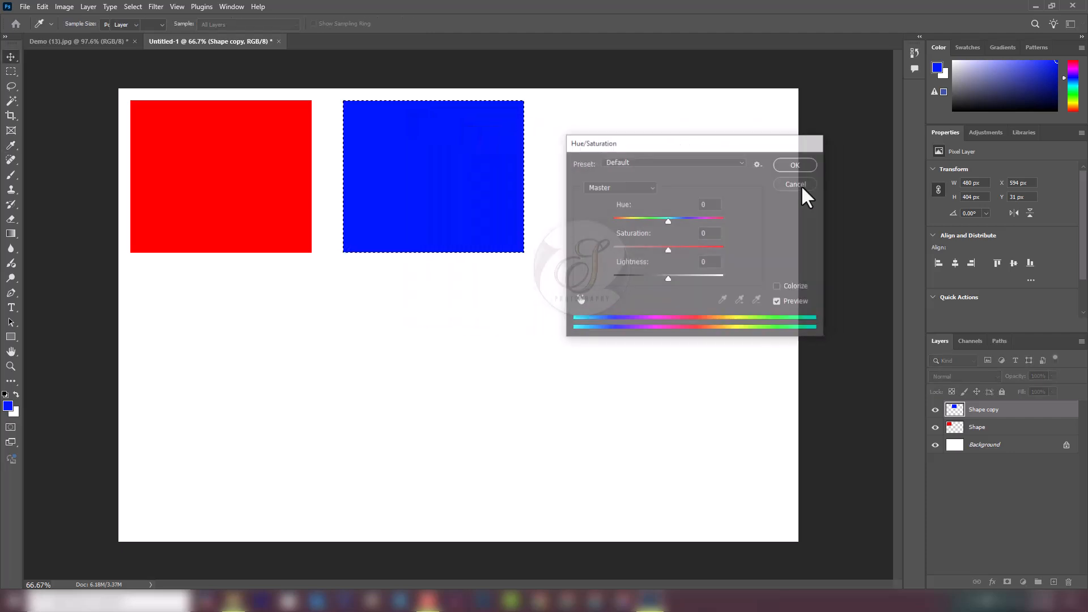
{"action": "left_click", "coordinate": [67, 7]}
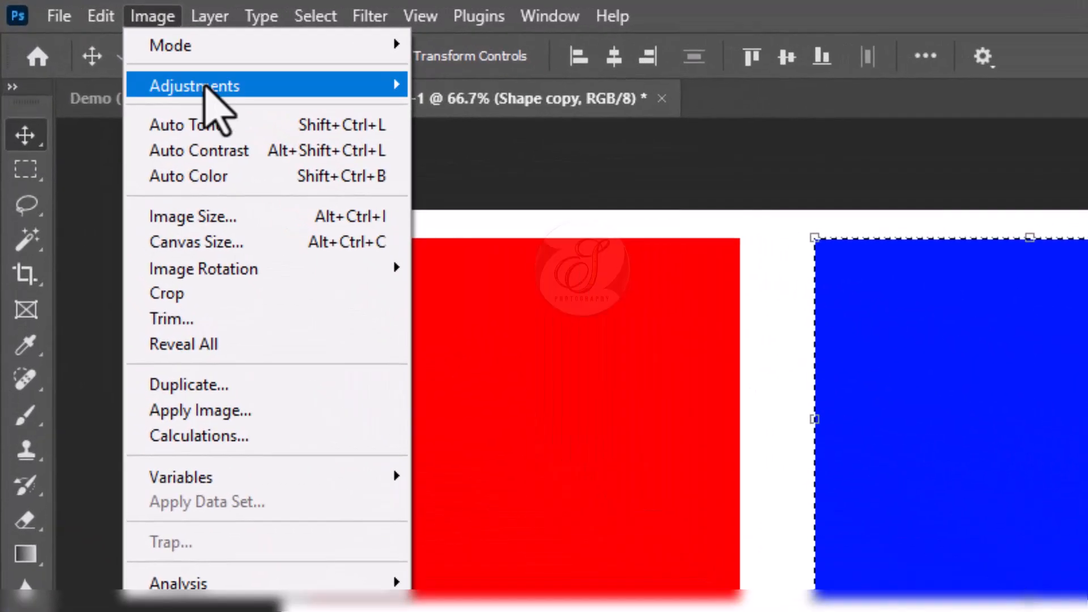
{"action": "mouse_move", "coordinate": [85, 35]}
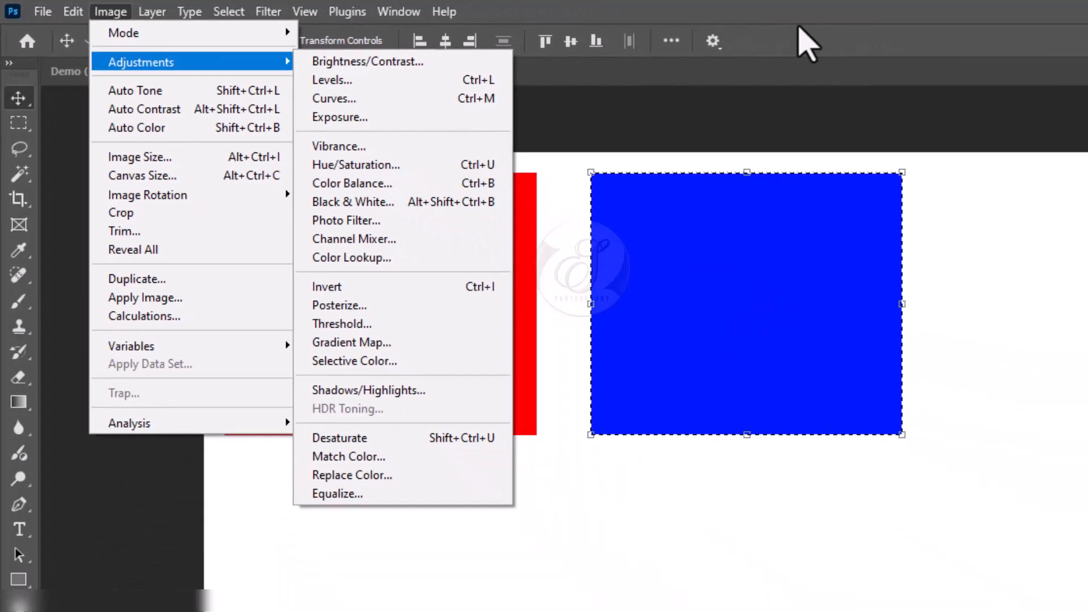
{"action": "left_click", "coordinate": [798, 26]}
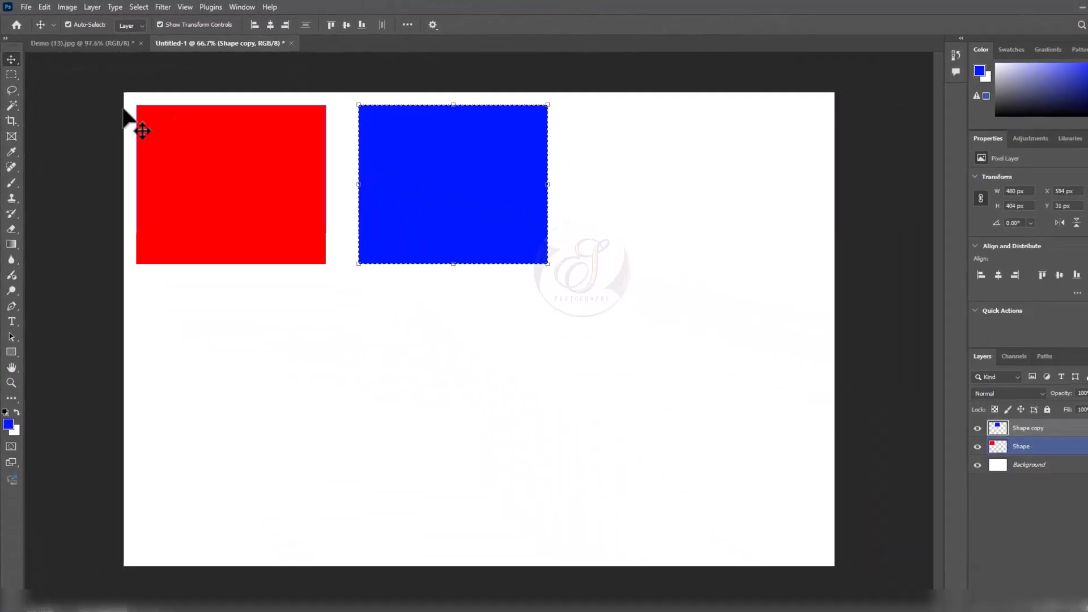
- Clear the selection outline around the blue rectangle and switch the active layer between the red and blue shapes
{"action": "left_click", "coordinate": [316, 538]}
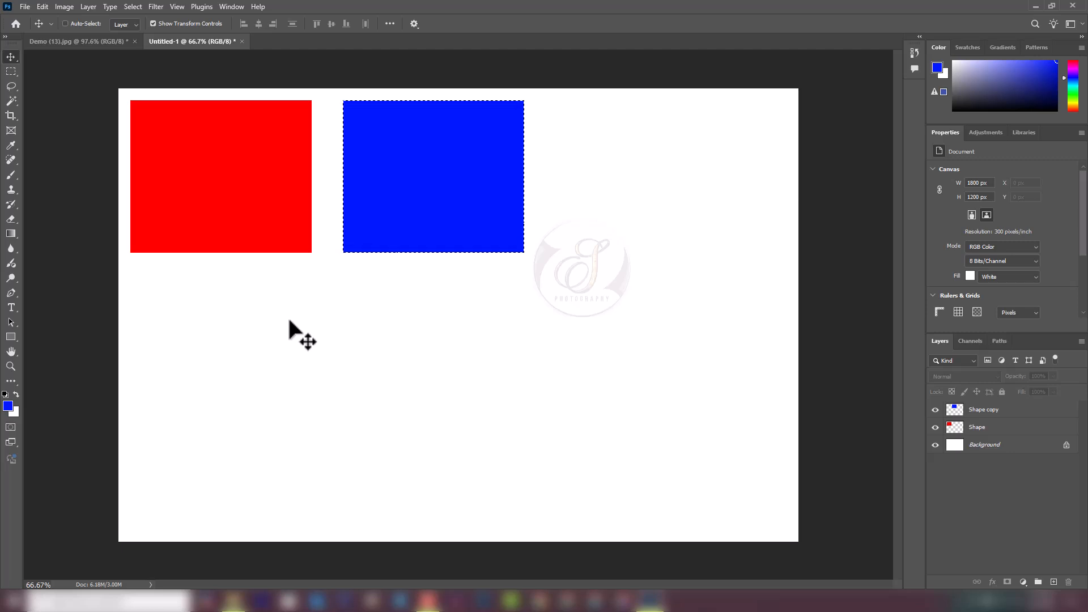
{"action": "left_click", "coordinate": [233, 148]}
{"action": "left_click", "coordinate": [440, 187], "text": "shift"}
{"action": "left_click", "coordinate": [439, 187]}
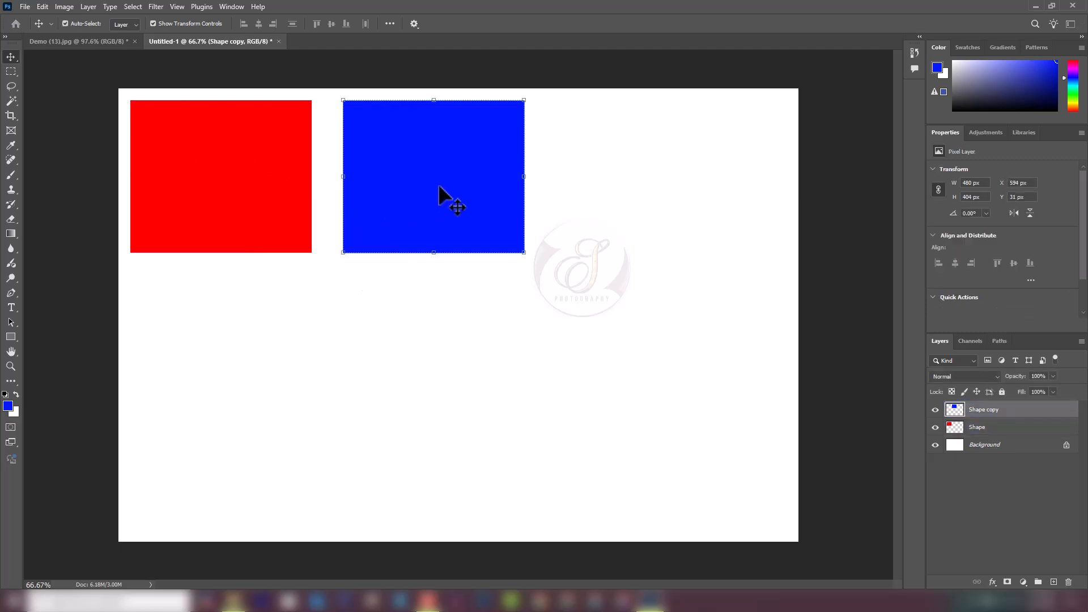
{"action": "left_click", "coordinate": [294, 179], "text": "shift"}
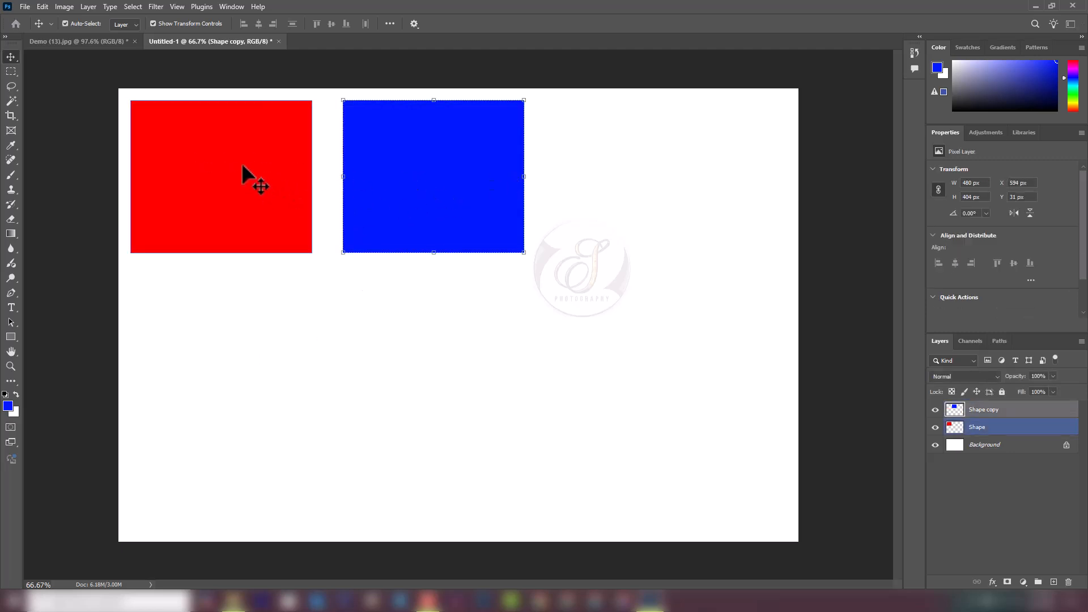
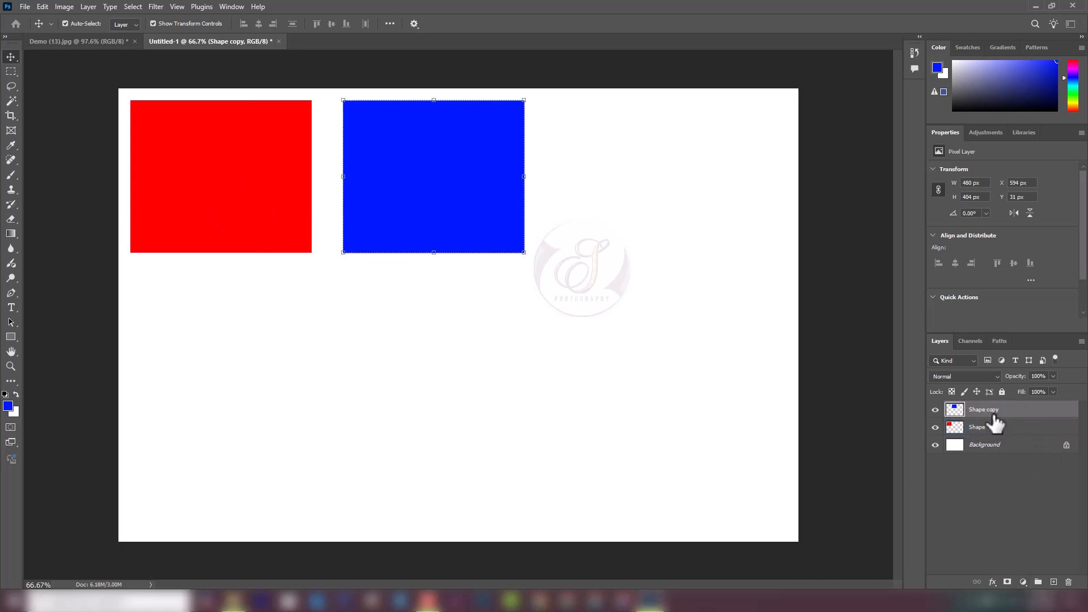
- Try a direct Hue/Saturation adjustment with hue +12 on the red rectangle's Shape layer and close the dialog without applying it
{"action": "left_click", "coordinate": [210, 183]}
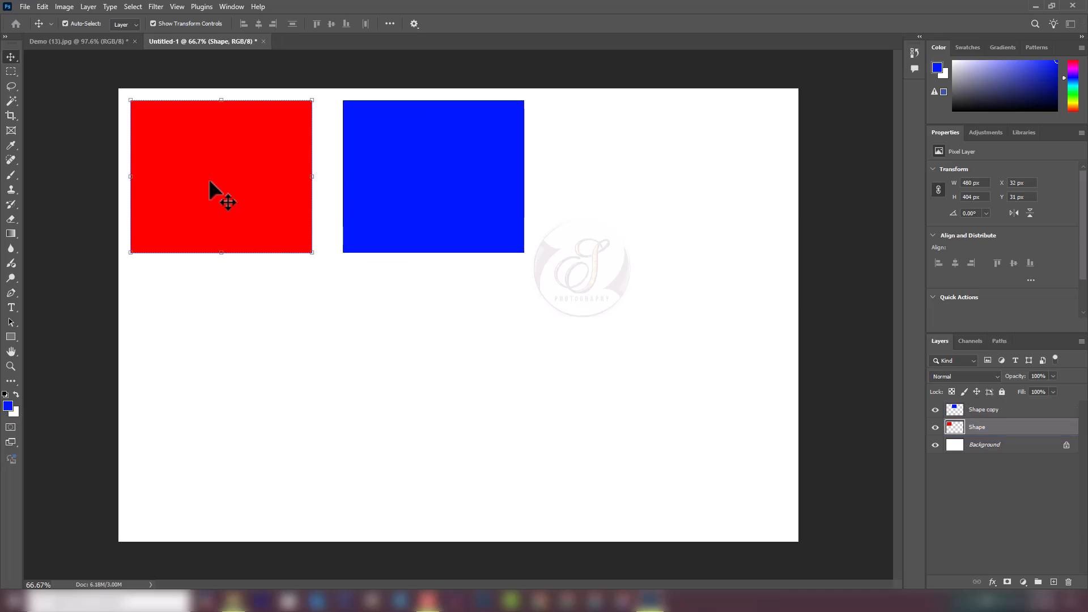
{"action": "left_click", "coordinate": [64, 6]}
{"action": "mouse_move", "coordinate": [90, 35]}
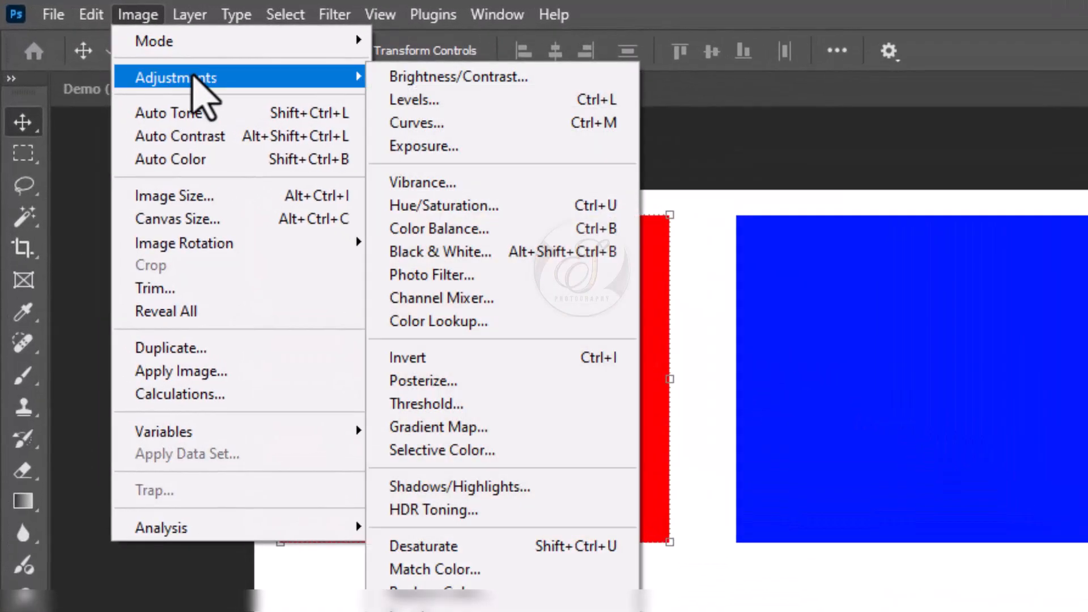
{"action": "left_click", "coordinate": [471, 206]}
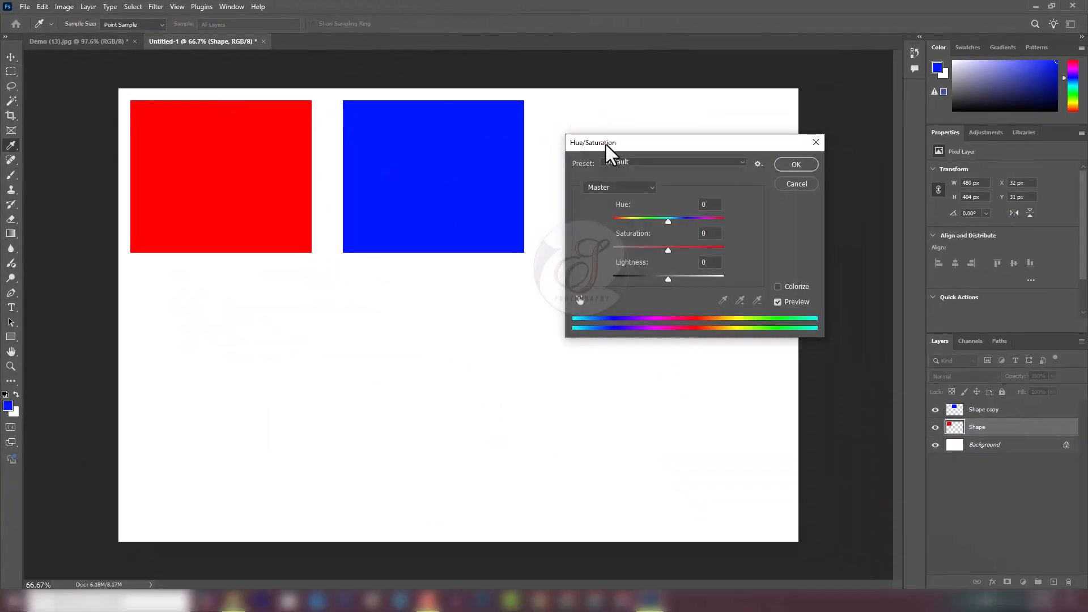
{"action": "left_click_drag", "start_coordinate": [605, 146], "coordinate": [342, 310]}
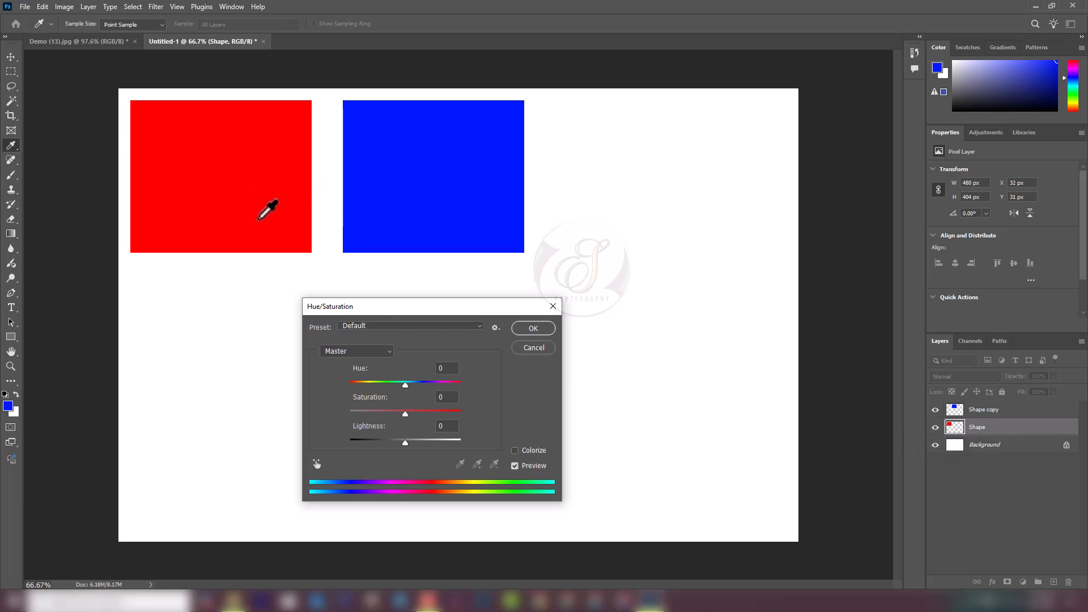
{"action": "mouse_move", "coordinate": [404, 384]}
{"action": "left_mouse_down"}
{"action": "mouse_move", "coordinate": [425, 386]}
{"action": "mouse_move", "coordinate": [386, 386]}
{"action": "mouse_move", "coordinate": [442, 389]}
{"action": "mouse_move", "coordinate": [384, 389]}
{"action": "mouse_move", "coordinate": [440, 398]}
{"action": "mouse_move", "coordinate": [386, 389]}
{"action": "mouse_move", "coordinate": [413, 392]}
{"action": "left_mouse_up"}
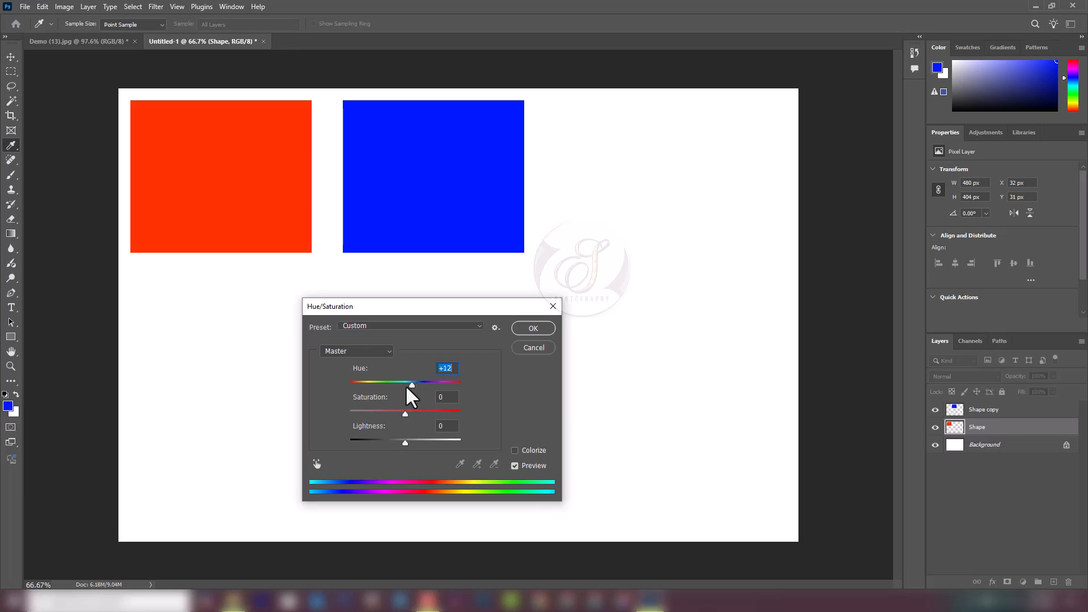
{"action": "left_click_drag", "start_coordinate": [406, 316], "coordinate": [411, 302]}
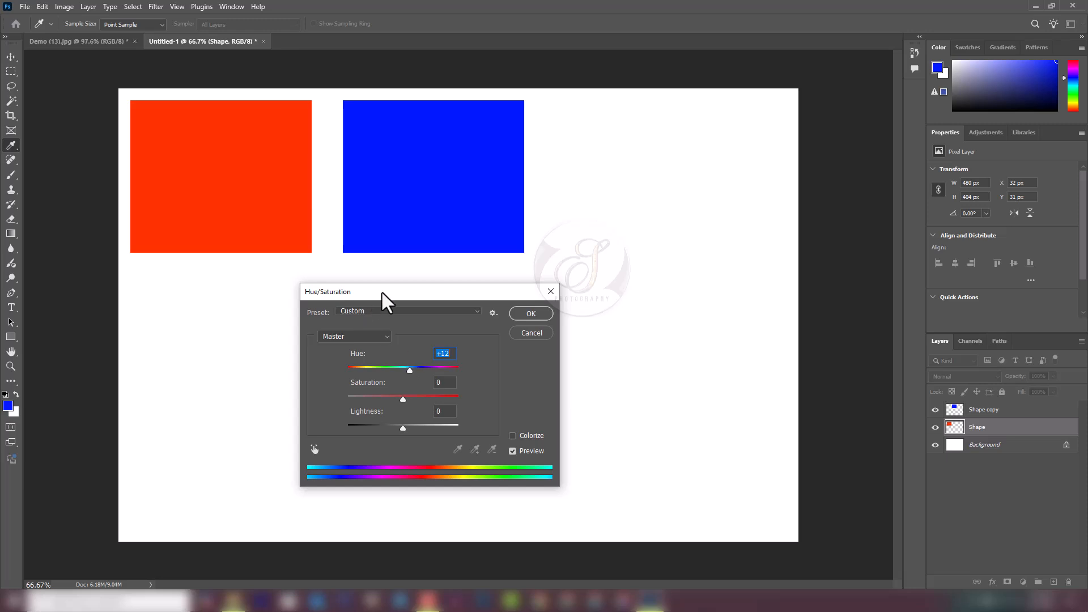
{"action": "left_click", "coordinate": [551, 292]}
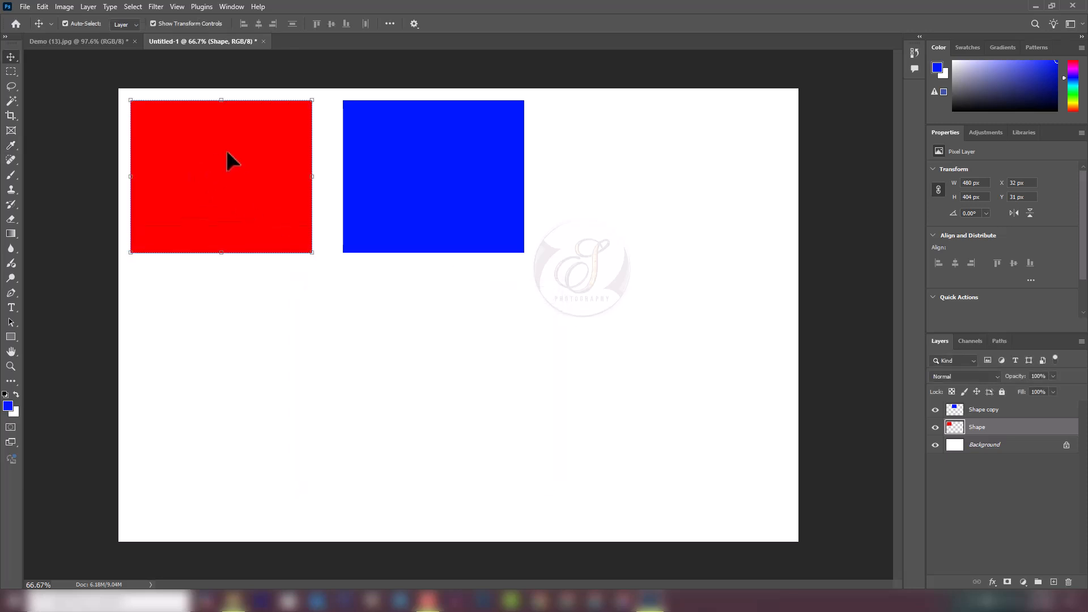
- Apply a direct Hue/Saturation adjustment with hue +18 to the red rectangle on the Shape layer
{"action": "left_click", "coordinate": [60, 6]}
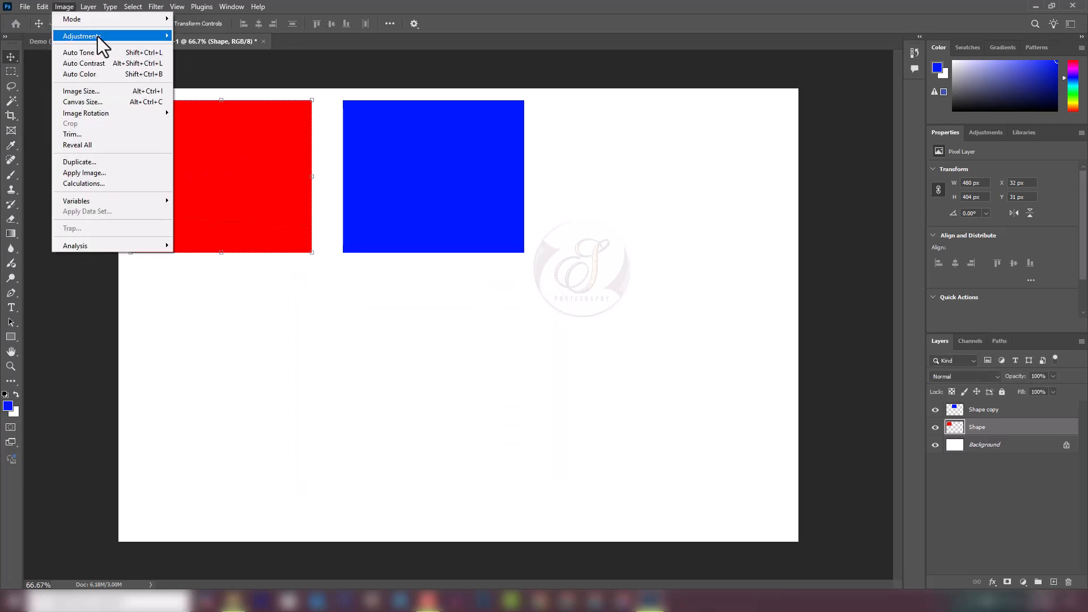
{"action": "mouse_move", "coordinate": [100, 37]}
{"action": "left_click", "coordinate": [218, 96]}
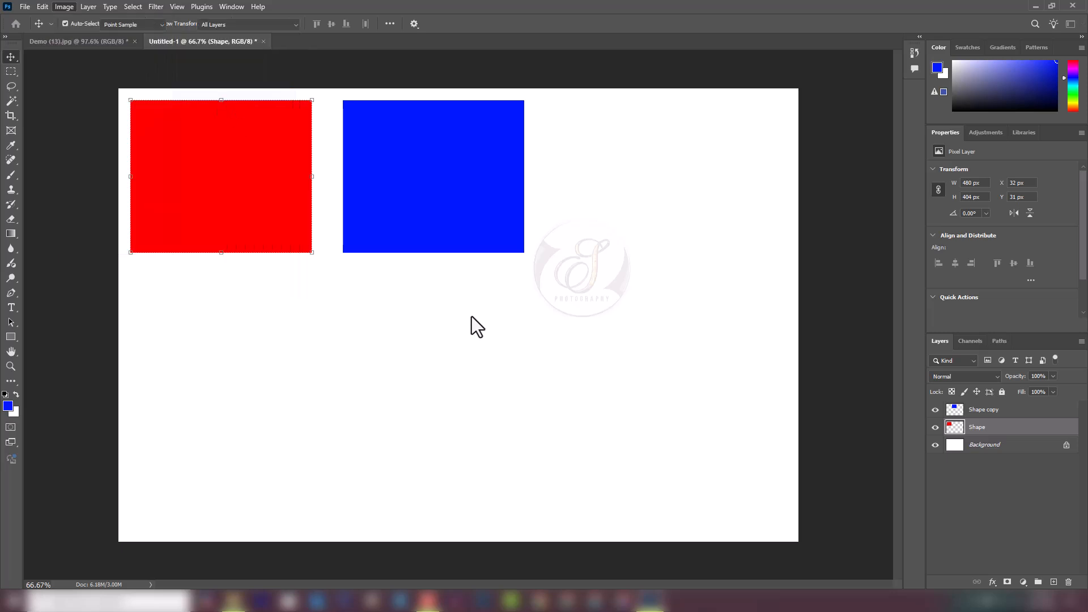
{"action": "left_click_drag", "start_coordinate": [357, 363], "coordinate": [413, 368]}
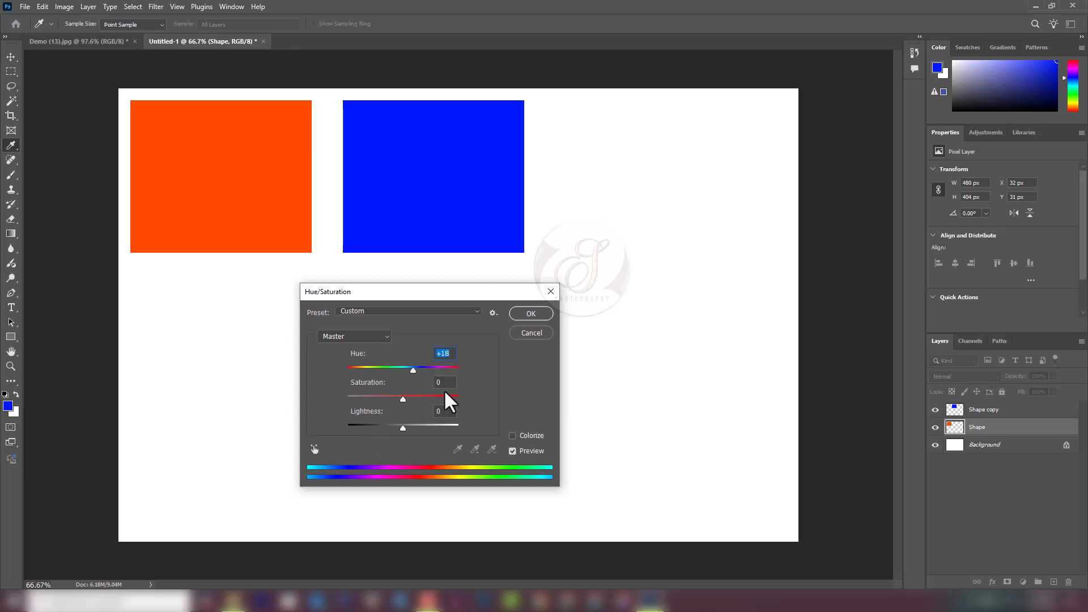
{"action": "left_click", "coordinate": [533, 313]}
{"action": "key", "text": "v"}
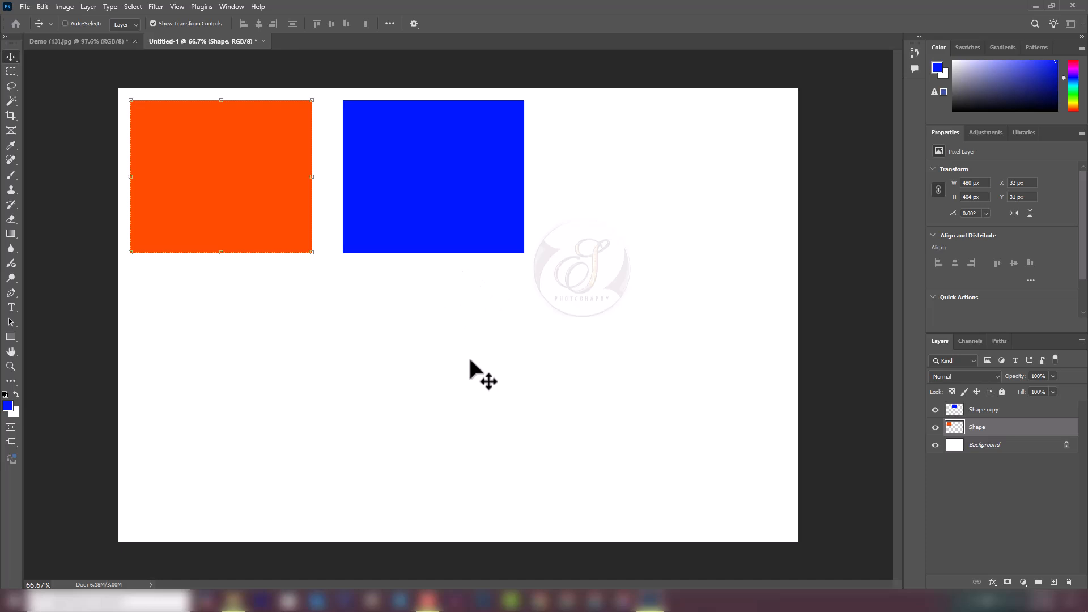
- Undo the direct hue adjustment on the rectangle and restore it again
{"action": "key", "text": "ctrl+z"}
{"action": "key", "text": "ctrl+z"}
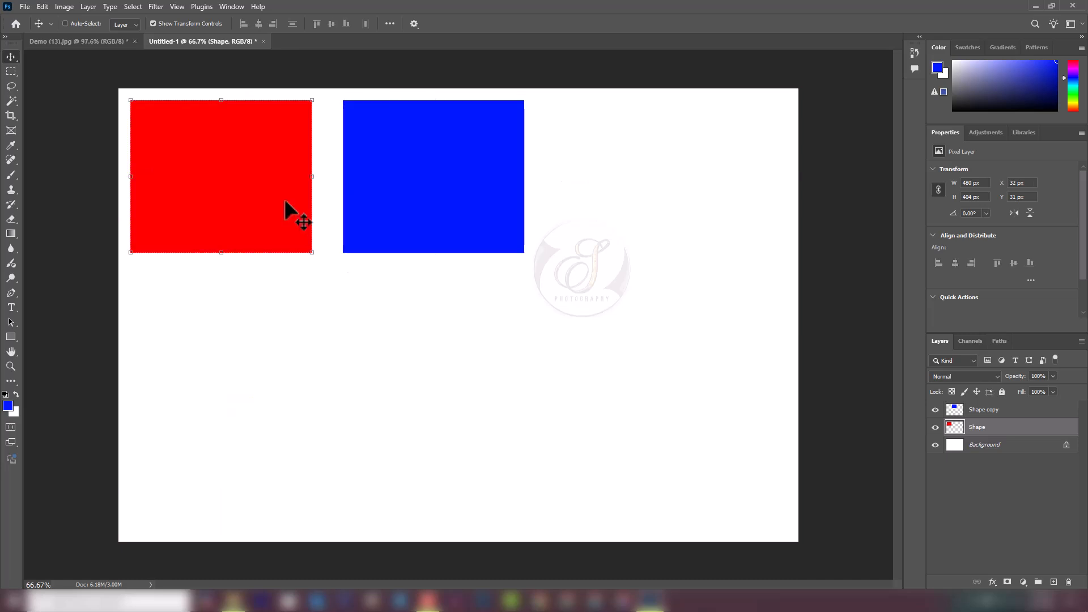
{"action": "key", "text": "ctrl+shift+z"}
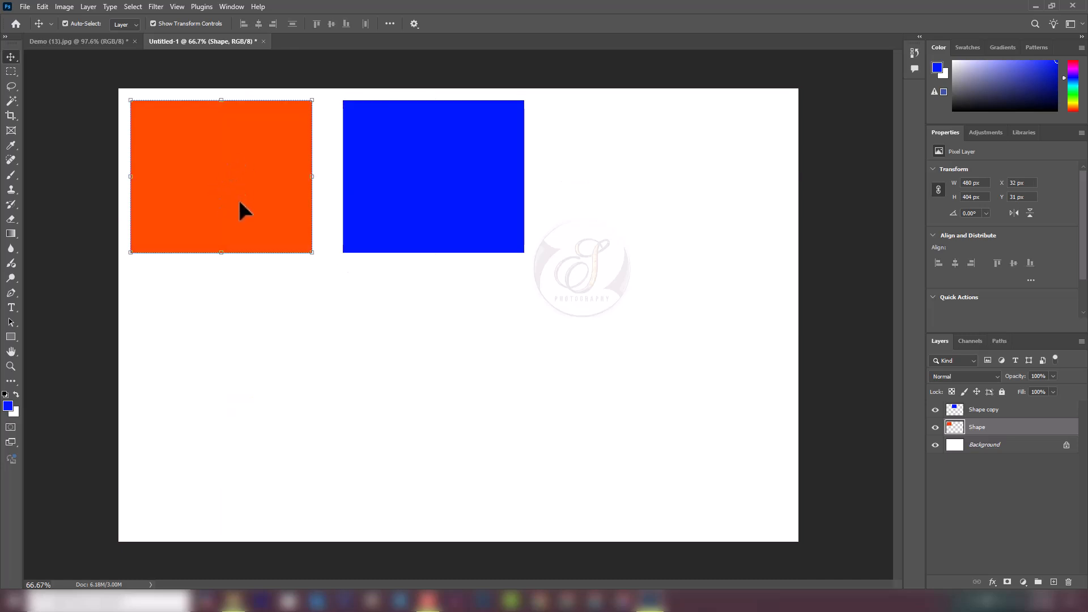
- Move the blue rectangle horizontally to about X 1185 px and clip a Hue/Saturation adjustment layer with hue -55 to it
{"action": "left_click", "coordinate": [452, 212]}
{"action": "left_click_drag", "start_coordinate": [625, 205], "coordinate": [669, 194]}
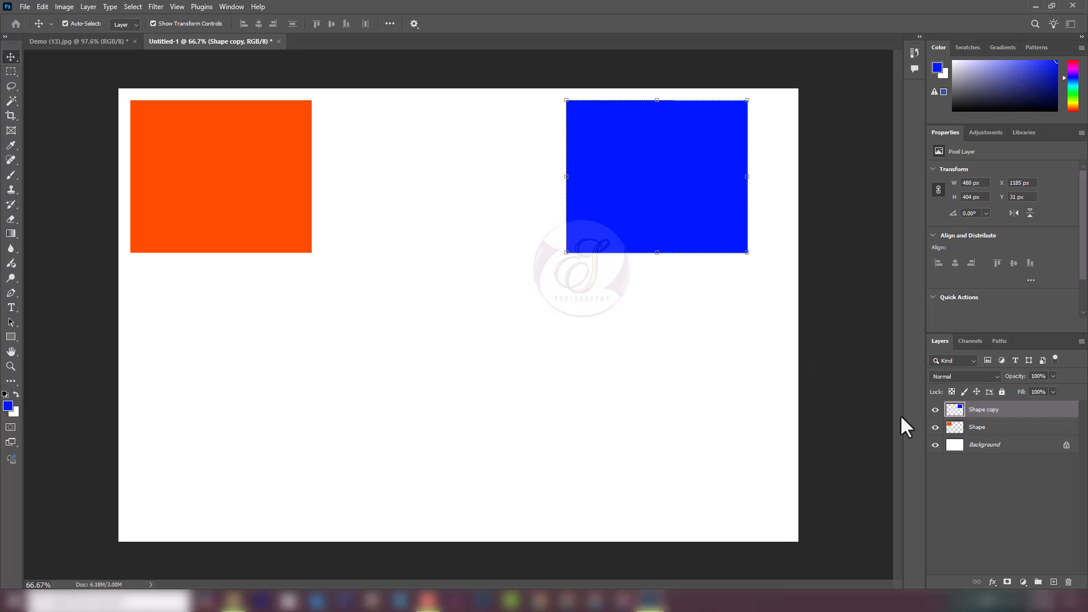
{"action": "left_click", "coordinate": [1023, 582]}
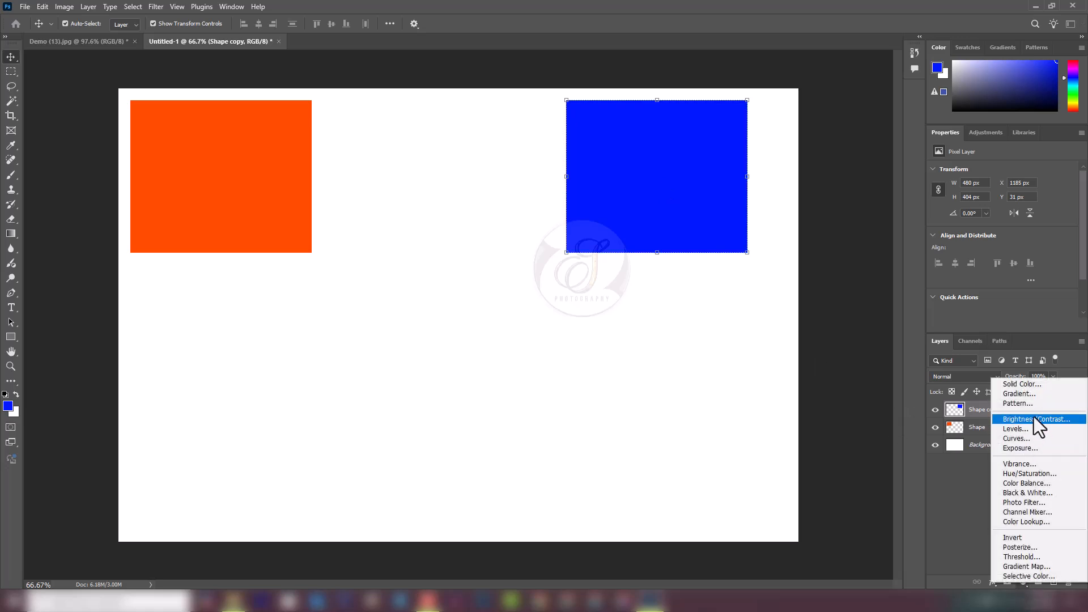
{"action": "left_click", "coordinate": [1029, 475]}
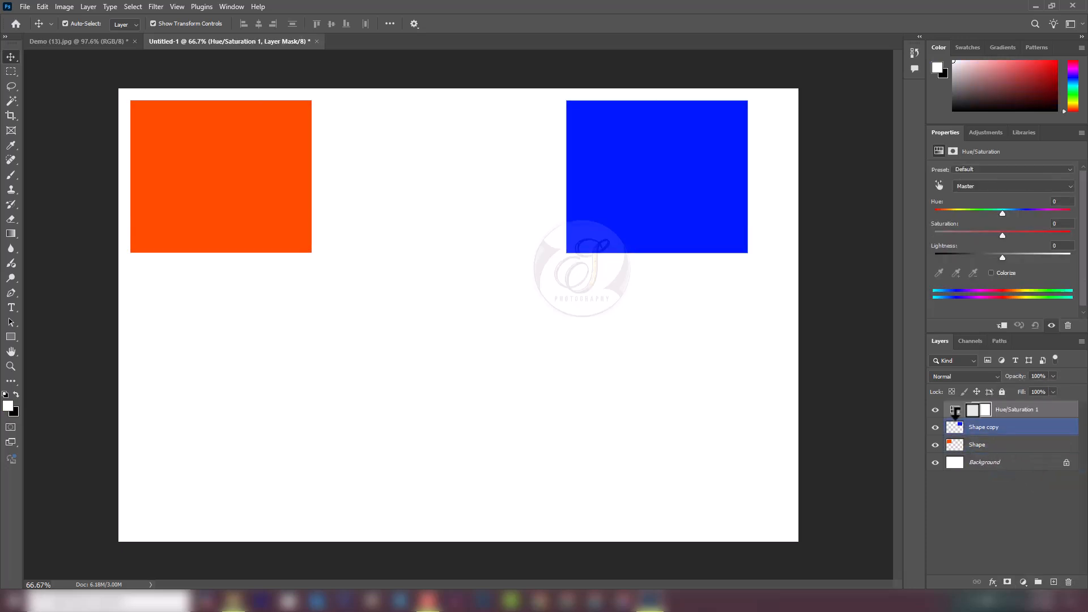
{"action": "left_click", "coordinate": [973, 420], "text": "alt"}
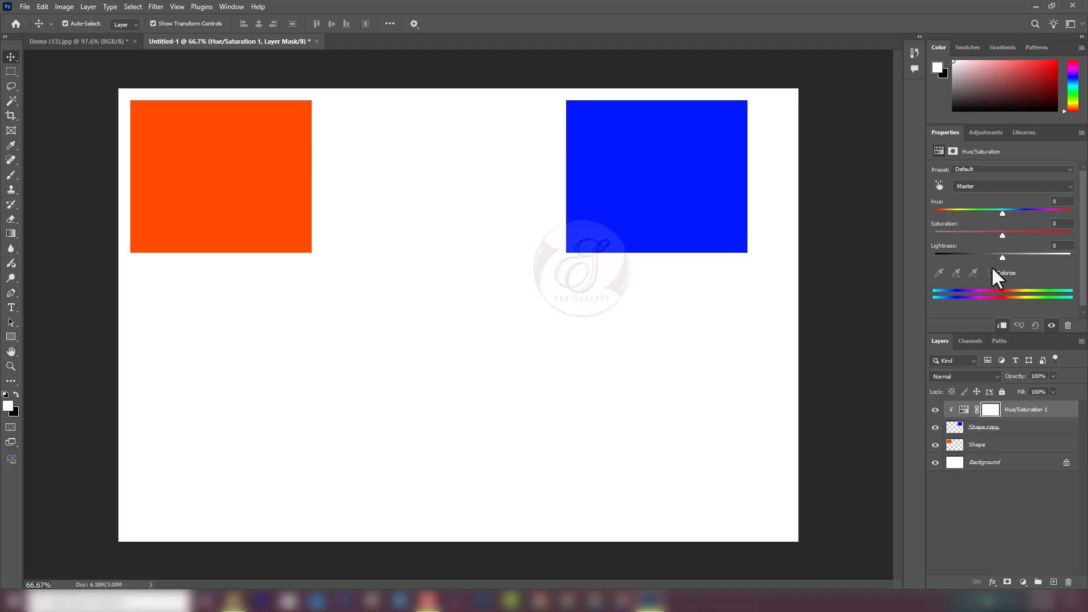
{"action": "left_click_drag", "start_coordinate": [1001, 213], "coordinate": [970, 216]}
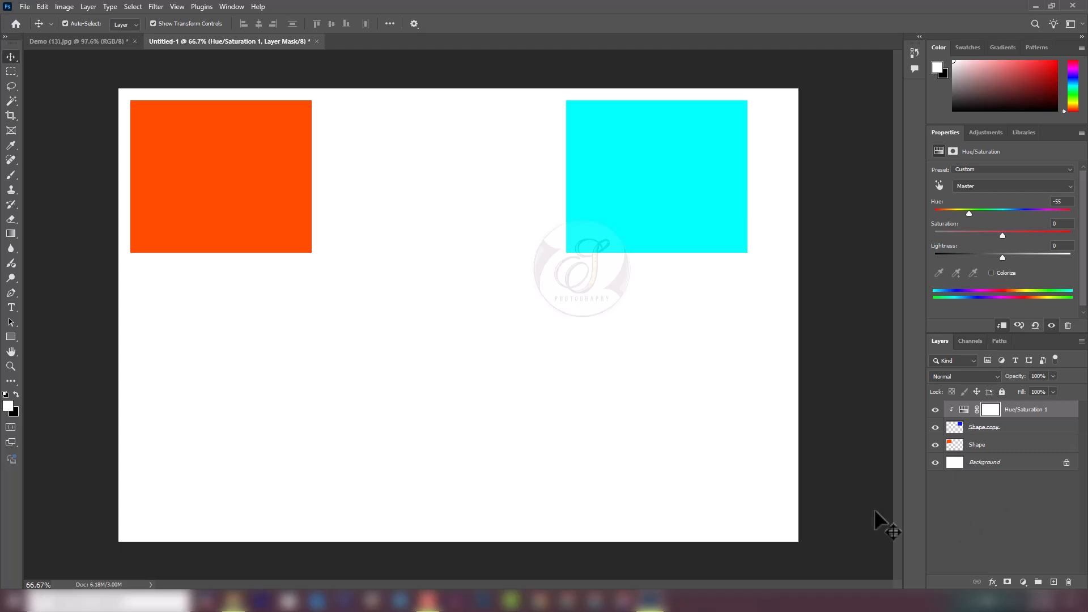
- Try a direct Hue/Saturation adjustment with hue -17 on the orange rectangle and cancel it
{"action": "left_click", "coordinate": [246, 166]}
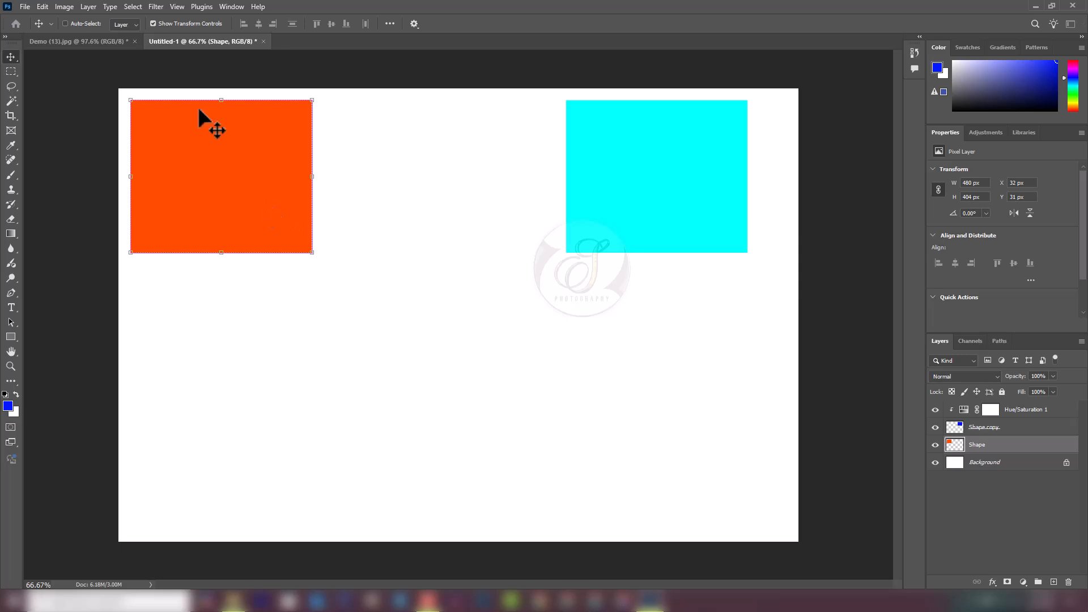
{"action": "left_click", "coordinate": [65, 7]}
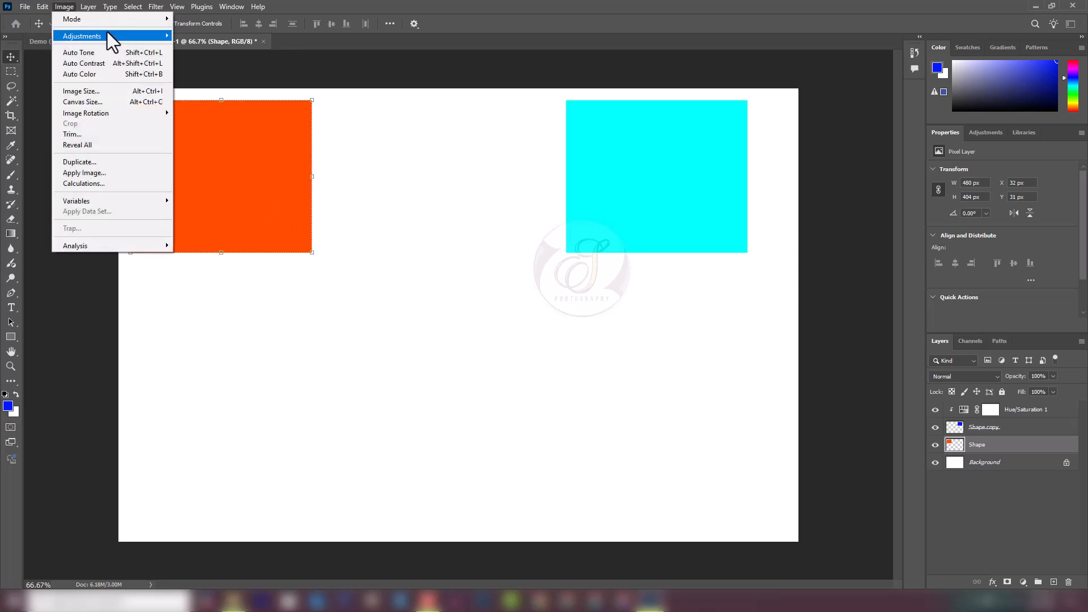
{"action": "mouse_move", "coordinate": [107, 32]}
{"action": "left_click", "coordinate": [204, 96]}
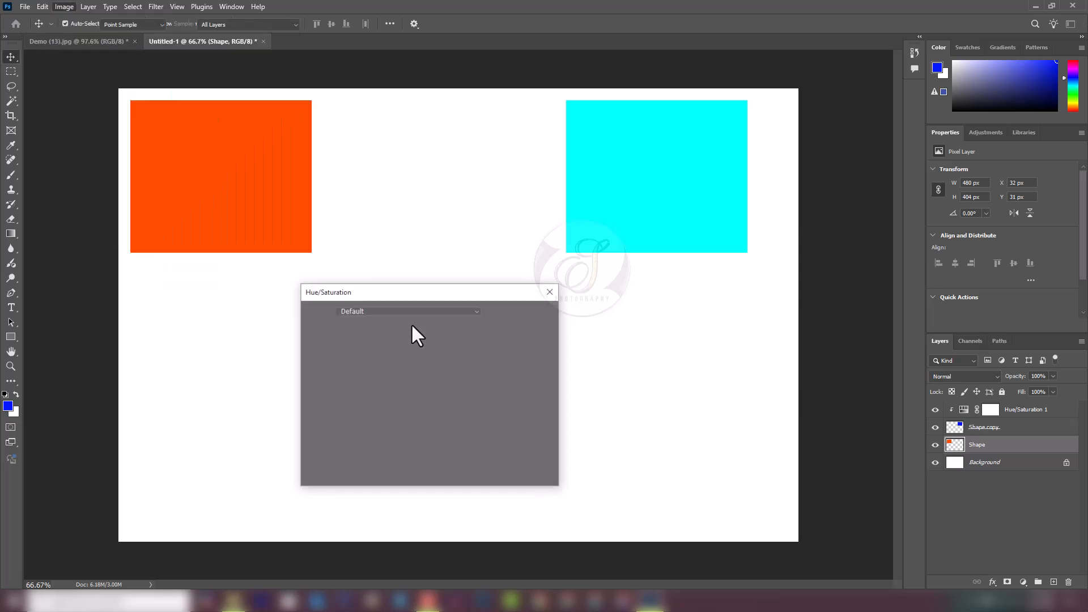
{"action": "left_click_drag", "start_coordinate": [412, 298], "coordinate": [424, 270]}
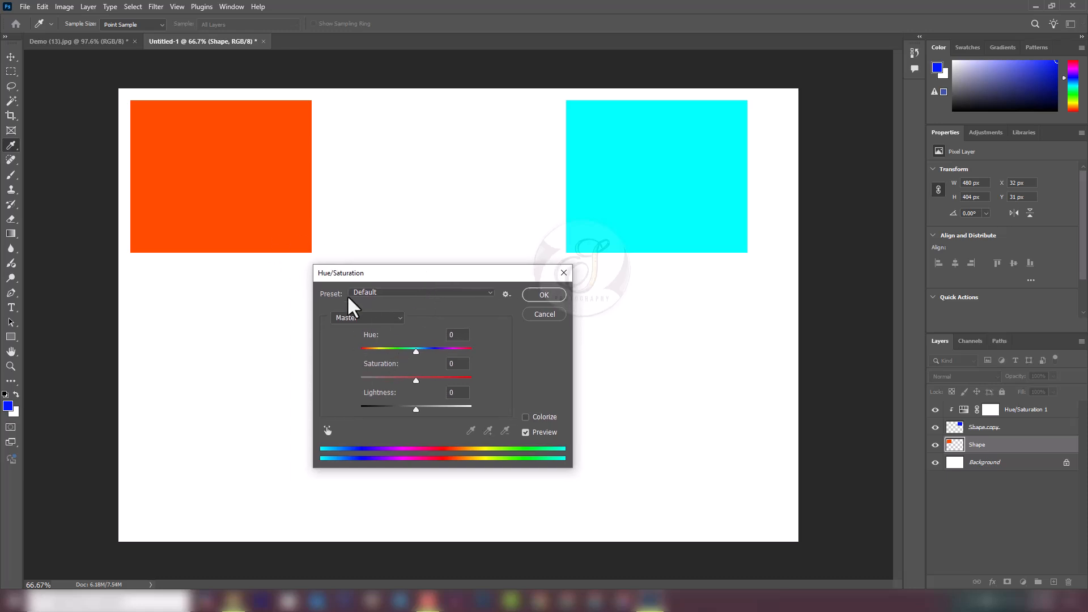
{"action": "mouse_move", "coordinate": [415, 353]}
{"action": "left_mouse_down"}
{"action": "mouse_move", "coordinate": [387, 350]}
{"action": "mouse_move", "coordinate": [419, 351]}
{"action": "mouse_move", "coordinate": [406, 350]}
{"action": "left_mouse_up"}
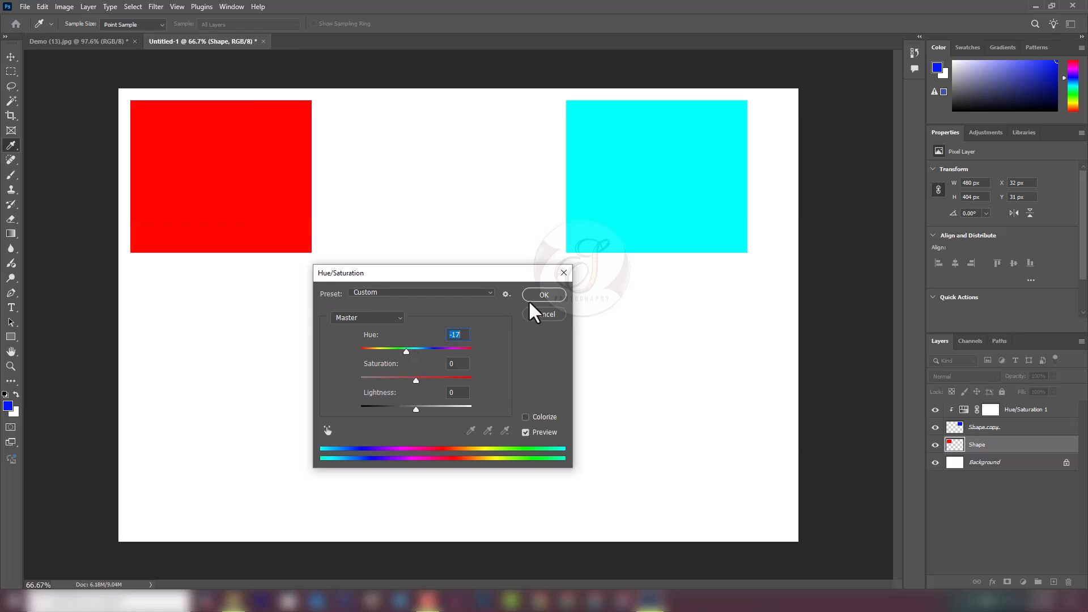
{"action": "left_click", "coordinate": [545, 314]}
{"action": "key", "text": "v"}
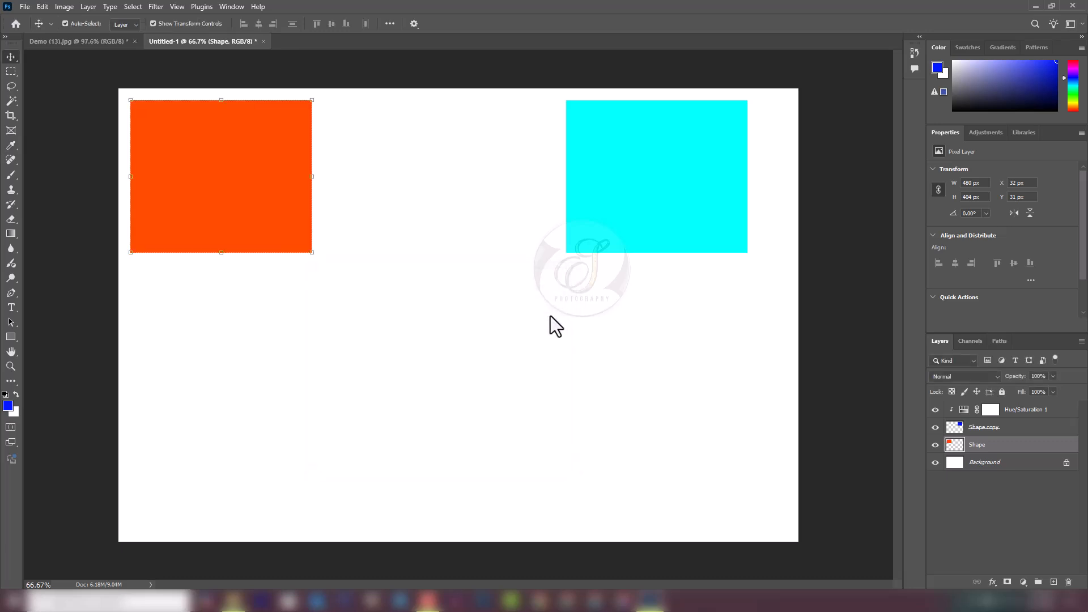
- Compare the cyan rectangle with and without its clipped Hue/Saturation layer by hiding and showing that layer
{"action": "left_click", "coordinate": [670, 201]}
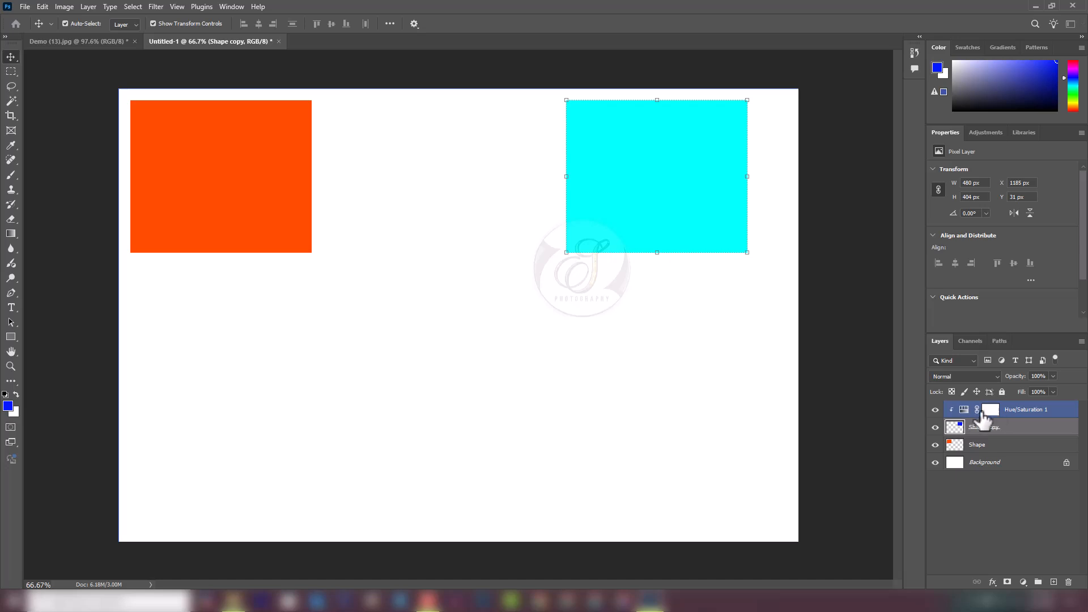
{"action": "left_click", "coordinate": [961, 410]}
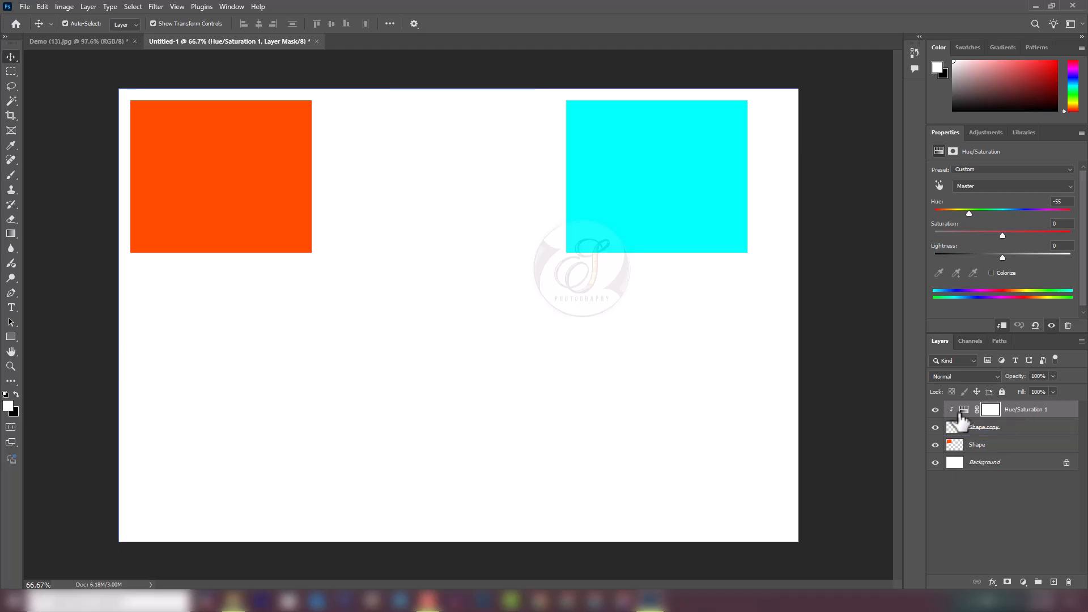
{"action": "left_click", "coordinate": [935, 410]}
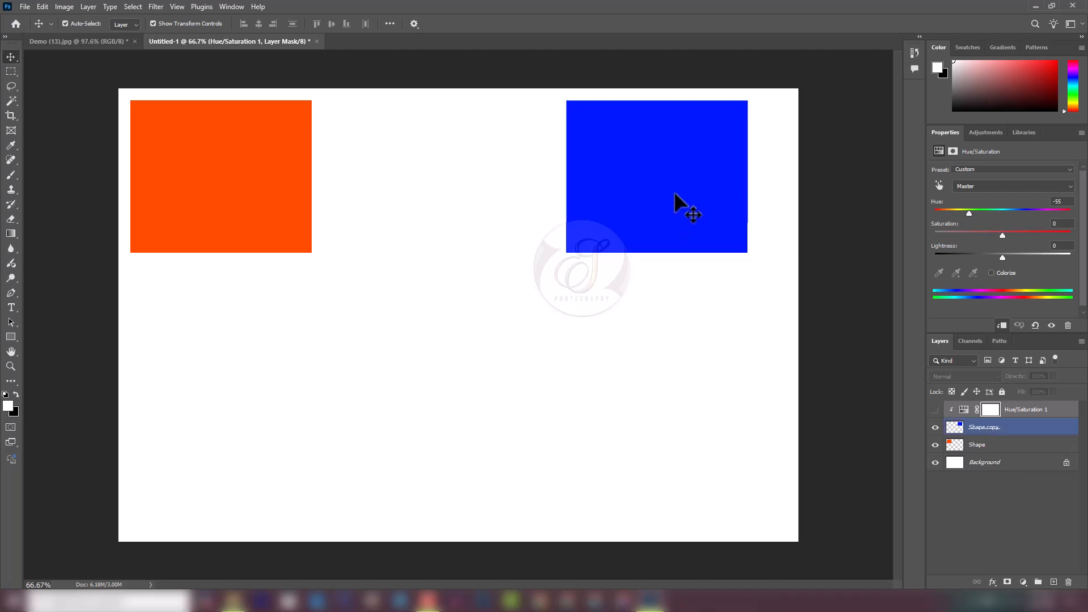
{"action": "left_click", "coordinate": [935, 410]}
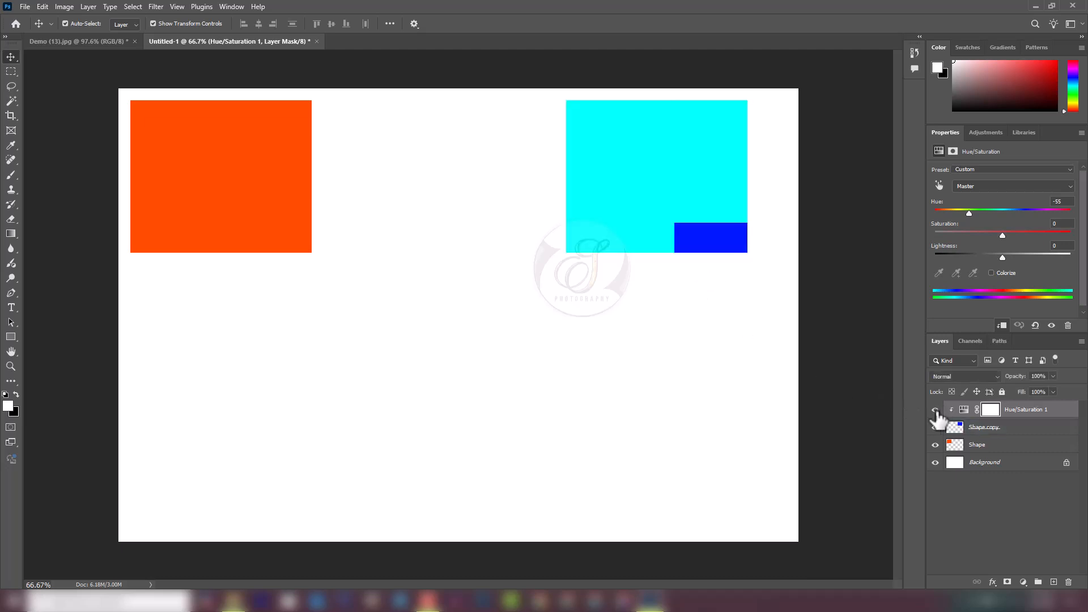
- Set the clipped Hue/Saturation layer's hue to +67 and hide that adjustment layer
{"action": "left_click", "coordinate": [963, 409]}
{"action": "left_click_drag", "start_coordinate": [967, 213], "coordinate": [1040, 213]}
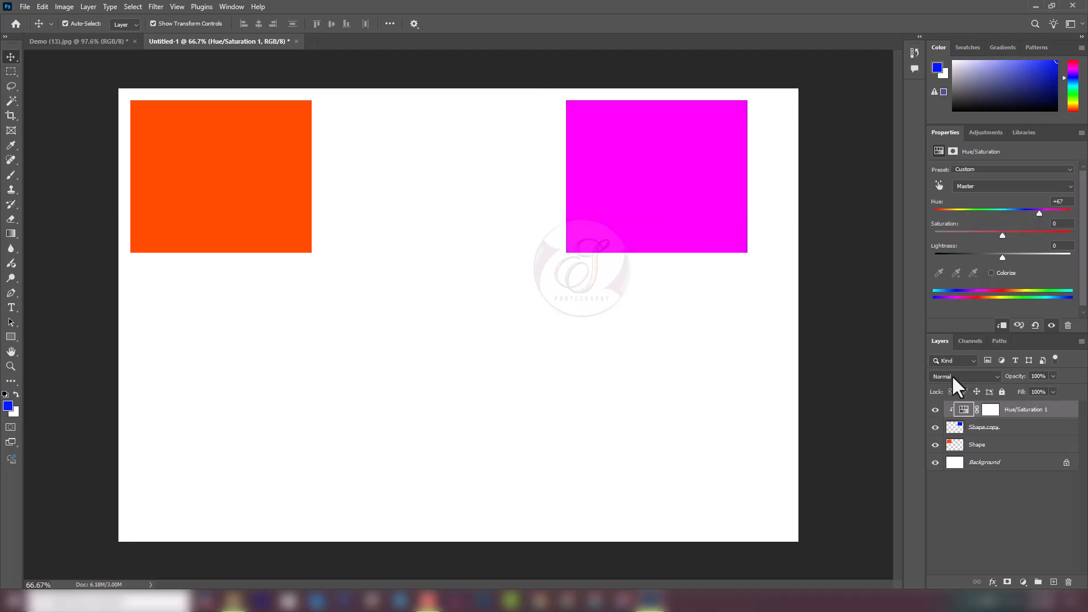
{"action": "left_click", "coordinate": [657, 196]}
{"action": "left_click", "coordinate": [936, 410]}
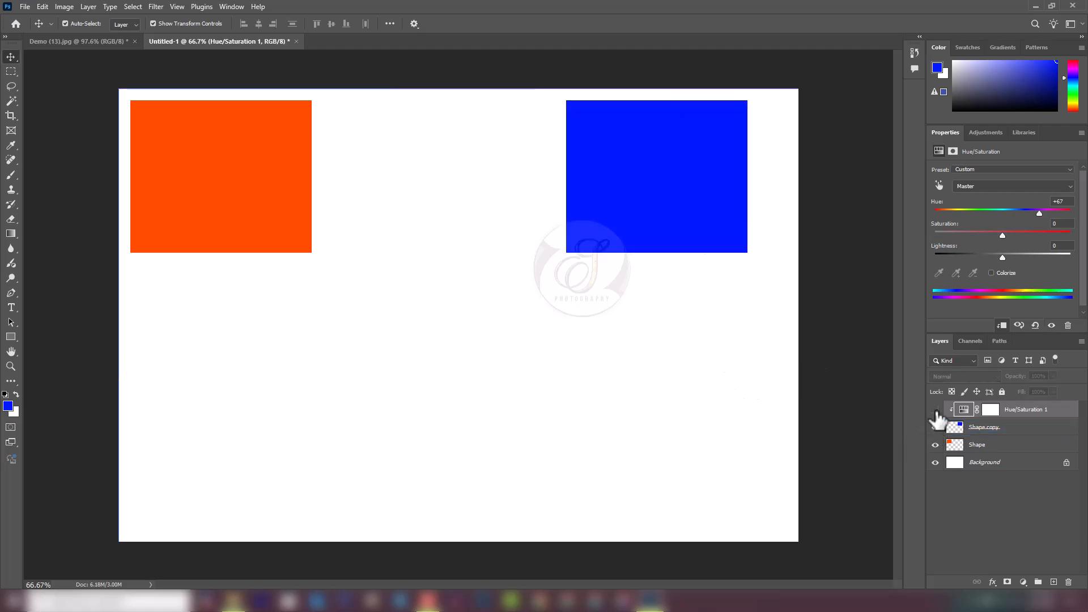
{"action": "left_click", "coordinate": [720, 219]}
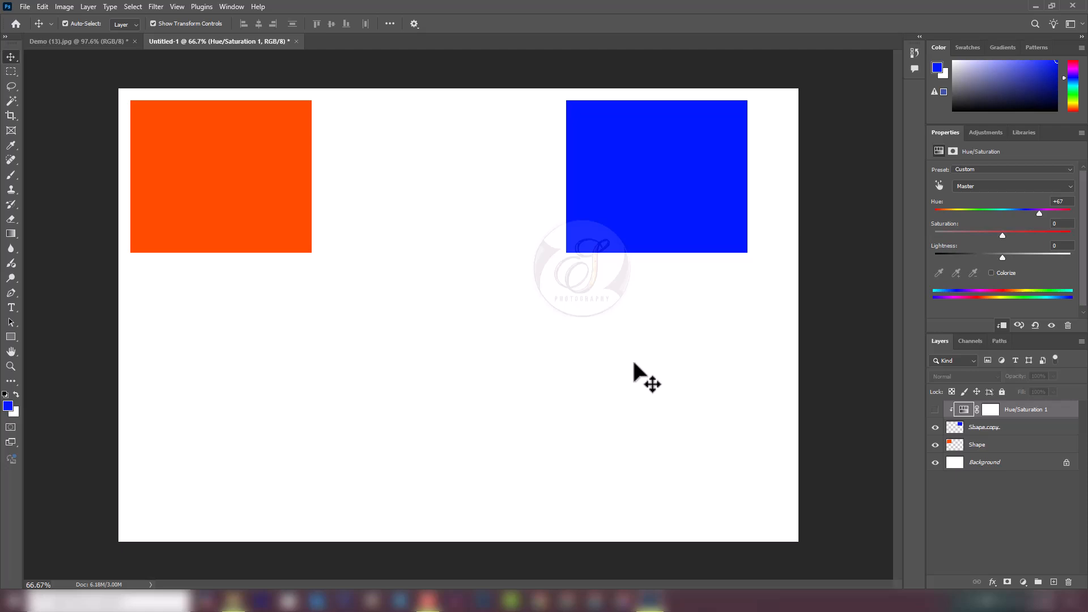
- Delete the Hue/Saturation adjustment layer together with the Shape copy and Shape layers
{"action": "left_click", "coordinate": [261, 165]}
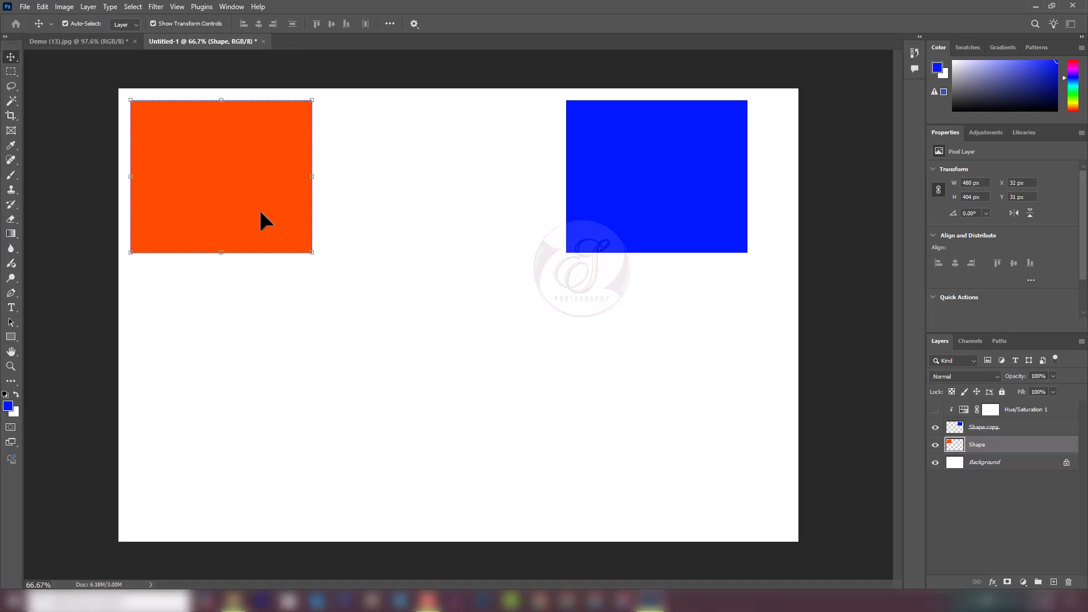
{"action": "left_click", "coordinate": [630, 227]}
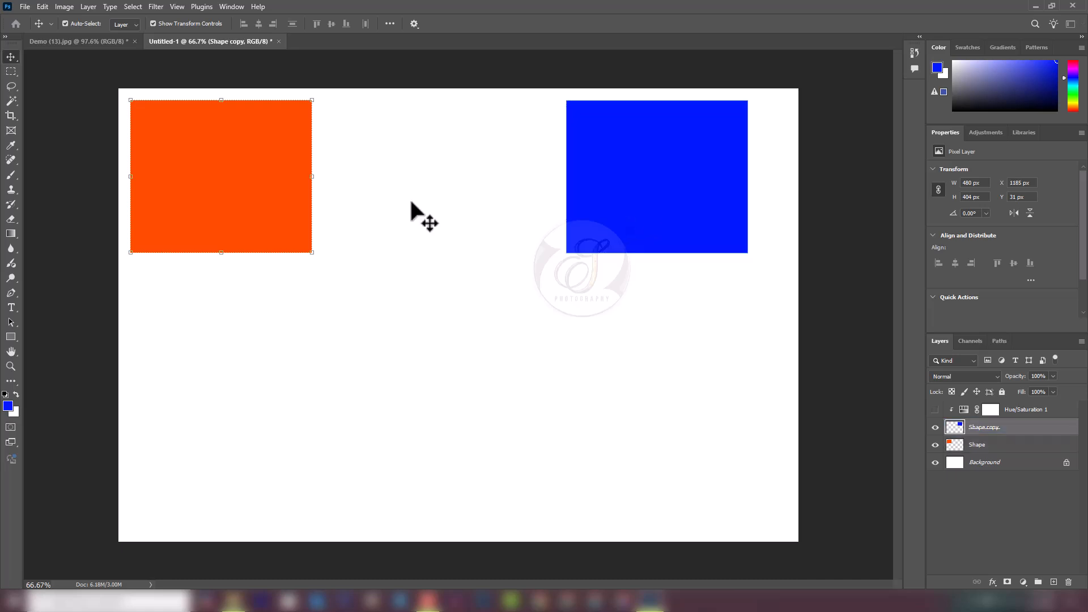
{"action": "left_click", "coordinate": [935, 409]}
{"action": "left_click_drag", "start_coordinate": [1003, 413], "coordinate": [1013, 448]}
{"action": "left_click", "coordinate": [1010, 445]}
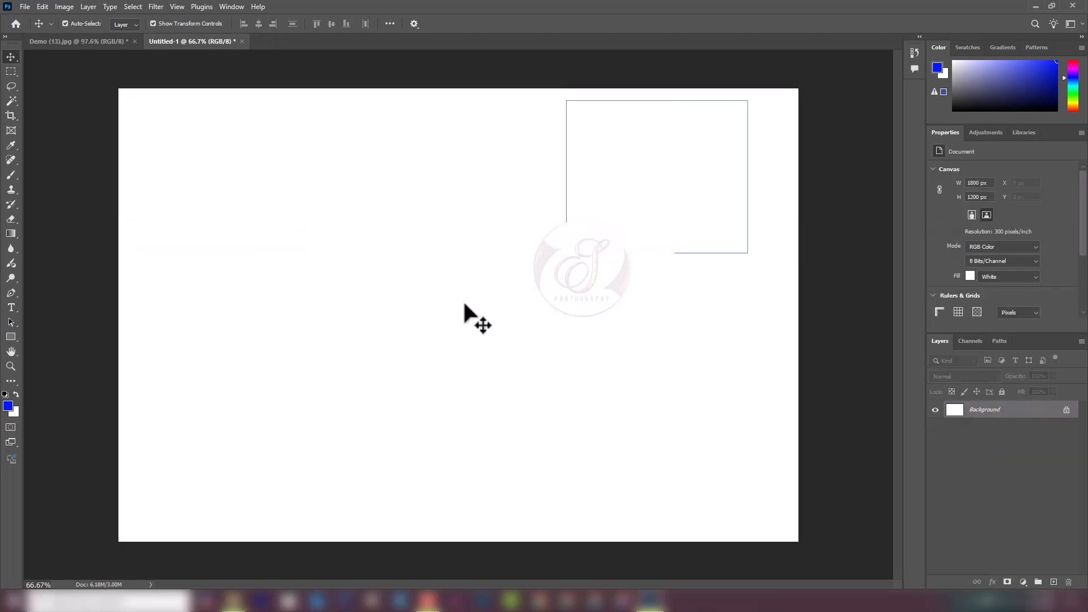
- Switch from the Rectangular Marquee to the Elliptical Marquee tool
{"action": "left_click", "coordinate": [11, 71]}
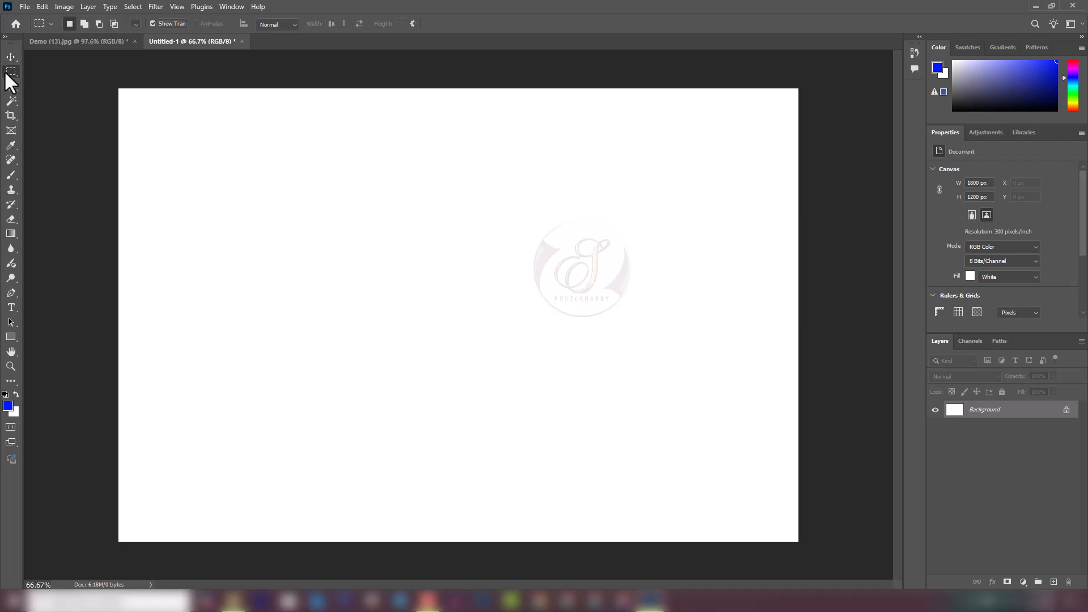
{"action": "right_click", "coordinate": [11, 70]}
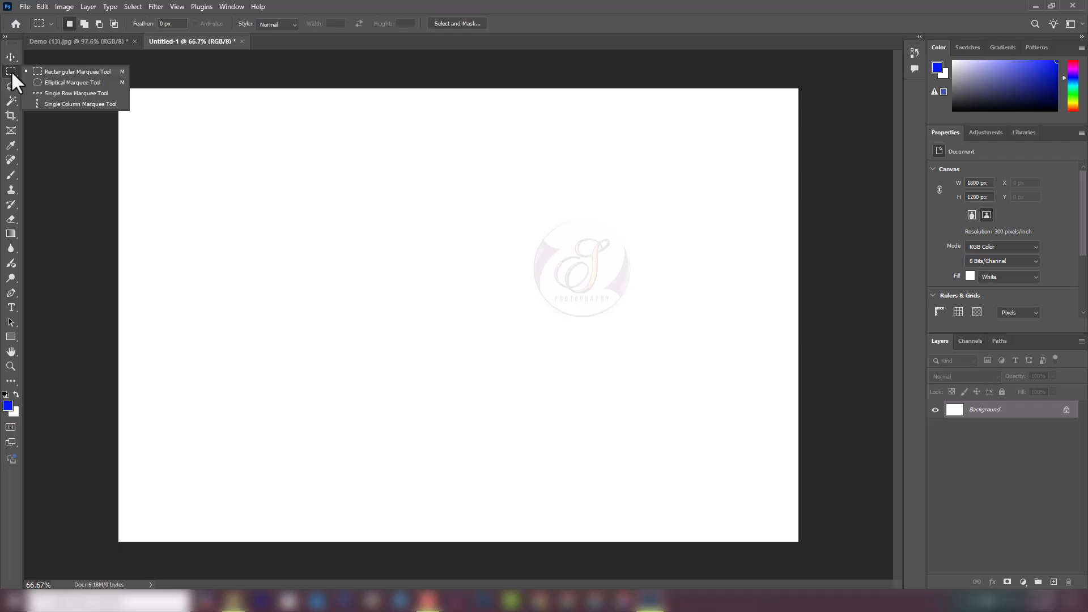
{"action": "left_click", "coordinate": [78, 82]}
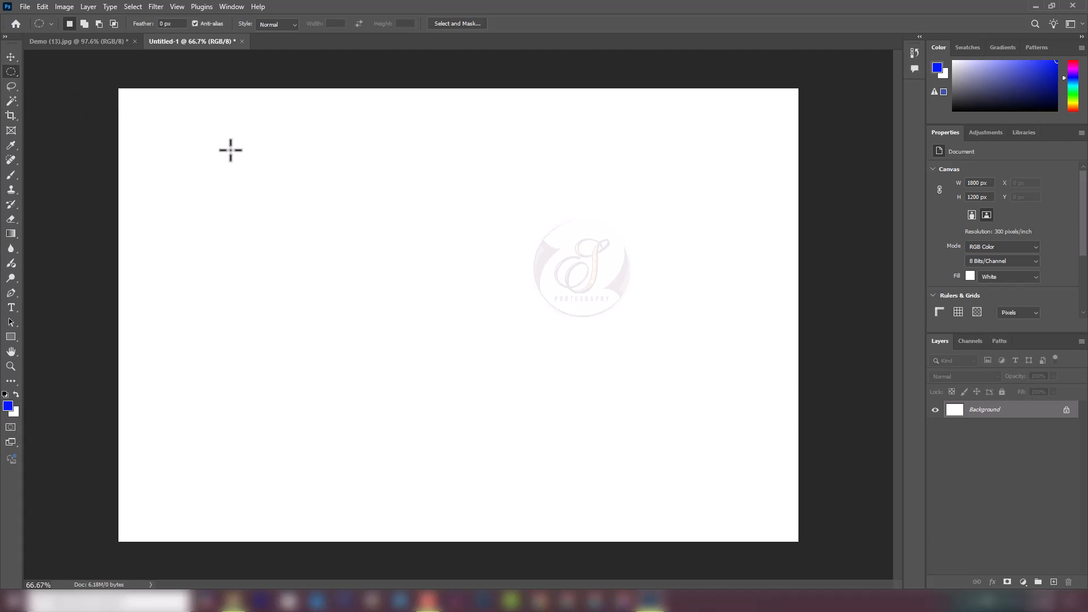
- Try several unconstrained elliptical selections of different proportions on the blank canvas and clear them
{"action": "left_click_drag", "start_coordinate": [213, 148], "coordinate": [321, 172]}
{"action": "left_click_drag", "start_coordinate": [267, 206], "coordinate": [357, 324]}
{"action": "left_click_drag", "start_coordinate": [378, 186], "coordinate": [522, 329]}
{"action": "left_click", "coordinate": [510, 424]}
{"action": "left_click_drag", "start_coordinate": [200, 115], "coordinate": [264, 297]}
{"action": "left_click_drag", "start_coordinate": [303, 120], "coordinate": [474, 157]}
{"action": "left_click_drag", "start_coordinate": [308, 180], "coordinate": [347, 226]}
{"action": "left_click", "coordinate": [379, 220]}
- Select a perfect circle about 693 px across near the canvas centre, fill it with the blue foreground colour on a new layer, and deselect
{"action": "key", "text": "shift"}
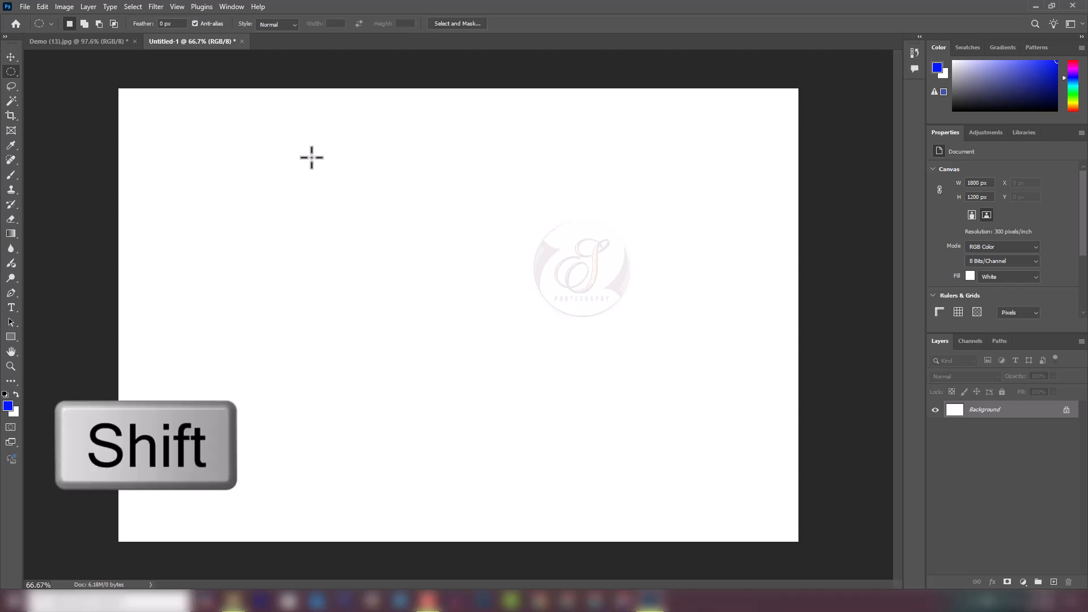
{"action": "left_click_drag", "start_coordinate": [312, 158], "coordinate": [573, 418]}
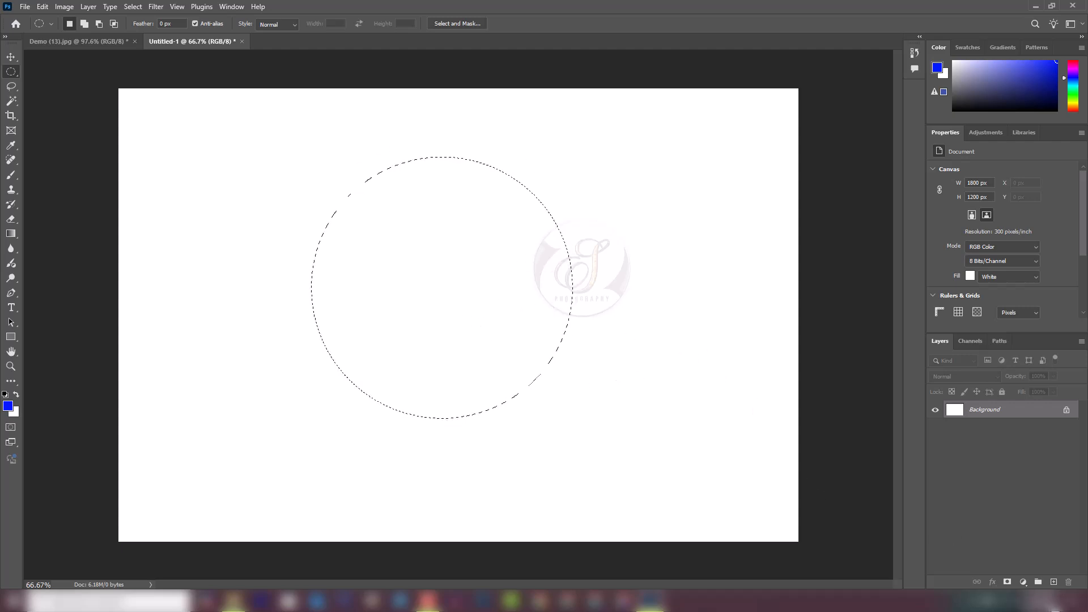
{"action": "left_click", "coordinate": [1053, 582]}
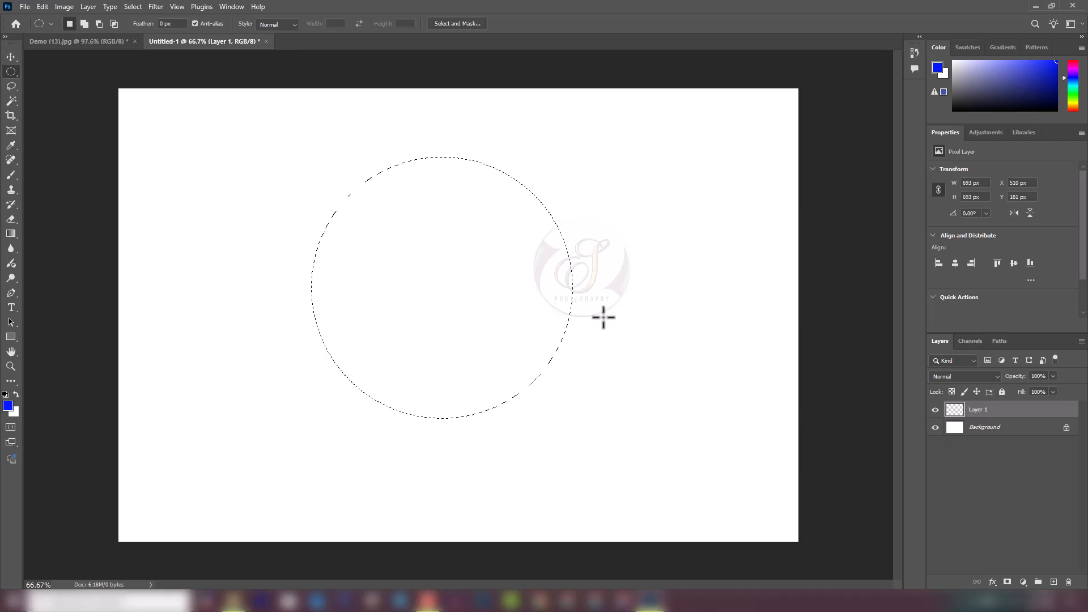
{"action": "key", "text": "alt"}
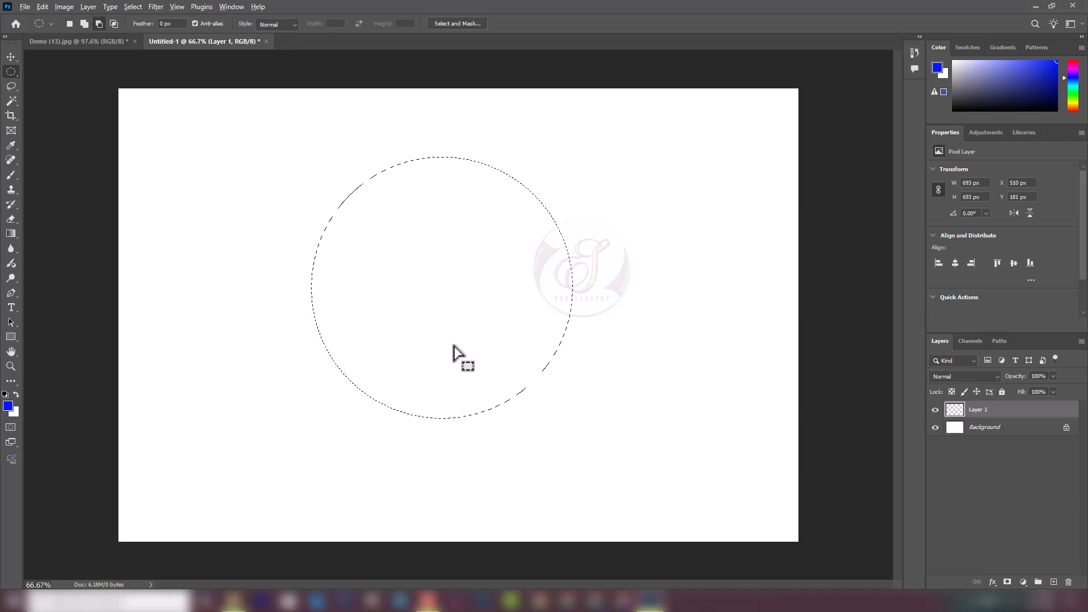
{"action": "key", "text": "alt+BackSpace"}
{"action": "key", "text": "ctrl+d"}
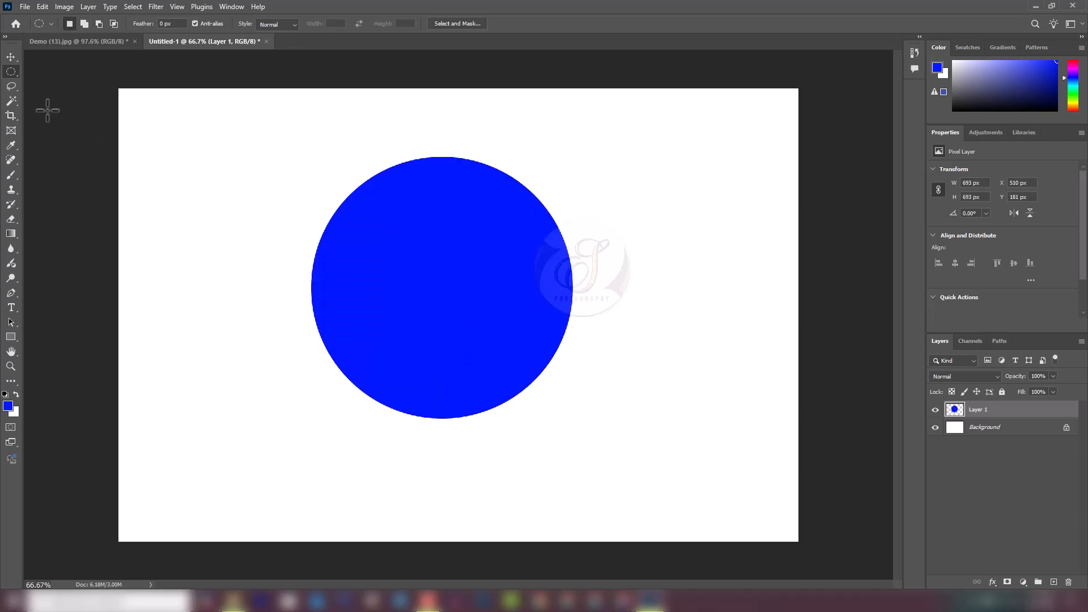
- Reposition the blue circle with the Move tool to about X 267 px, Y 172 px
{"action": "left_click", "coordinate": [11, 57]}
{"action": "left_click_drag", "start_coordinate": [420, 268], "coordinate": [264, 215]}
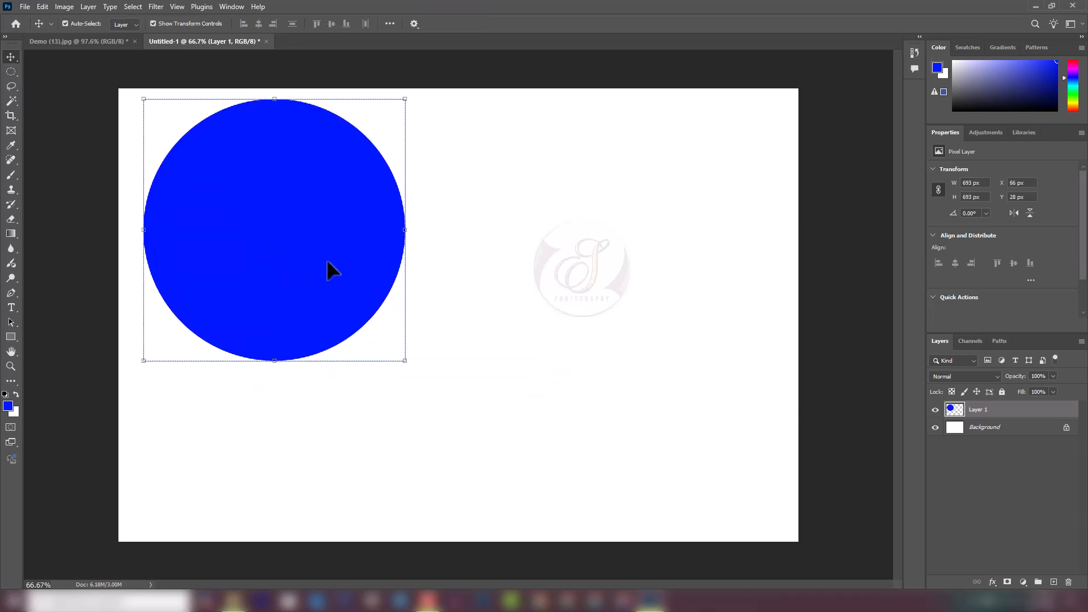
{"action": "left_click_drag", "start_coordinate": [321, 294], "coordinate": [406, 373]}
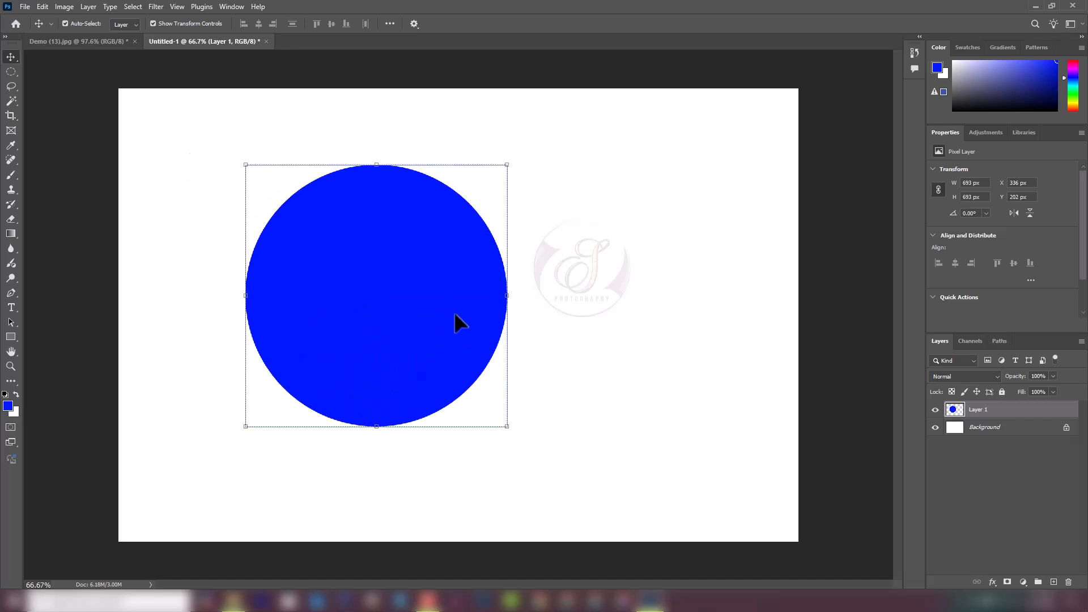
{"action": "left_click_drag", "start_coordinate": [456, 317], "coordinate": [434, 327]}
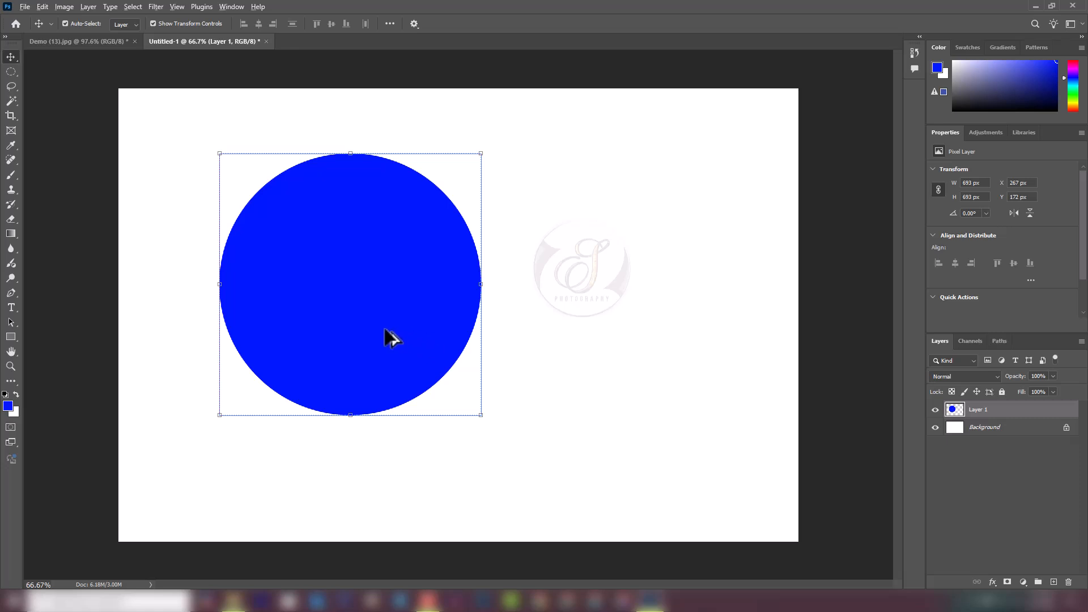
- Duplicate the blue circle so the copy overlaps its right side, and shift the copy's hue to pink with Hue/Saturation
{"action": "left_click_drag", "start_coordinate": [385, 330], "coordinate": [547, 330]}
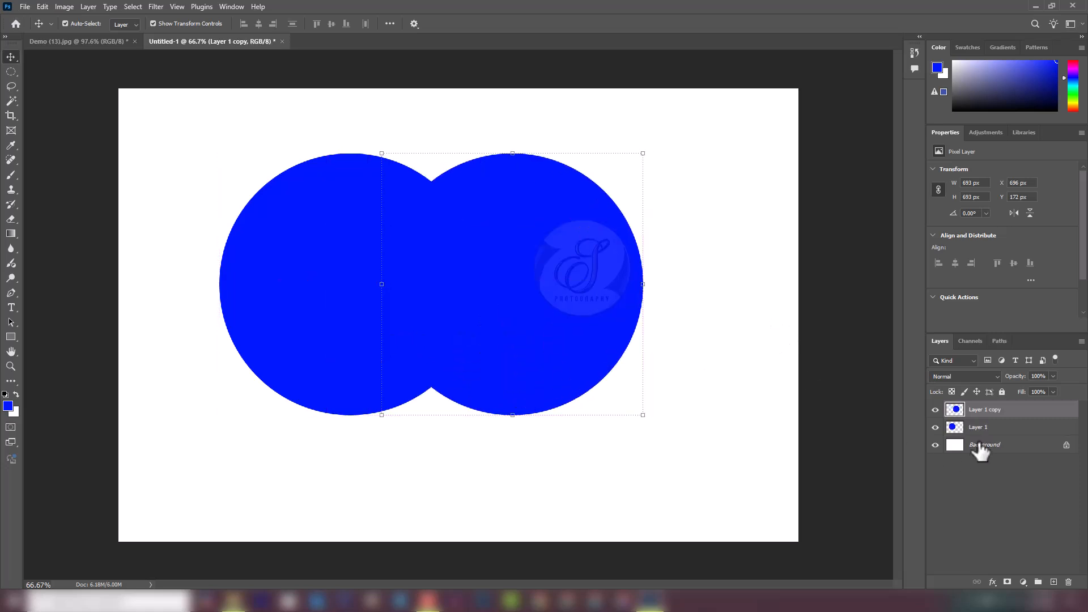
{"action": "key", "text": "ctrl+u"}
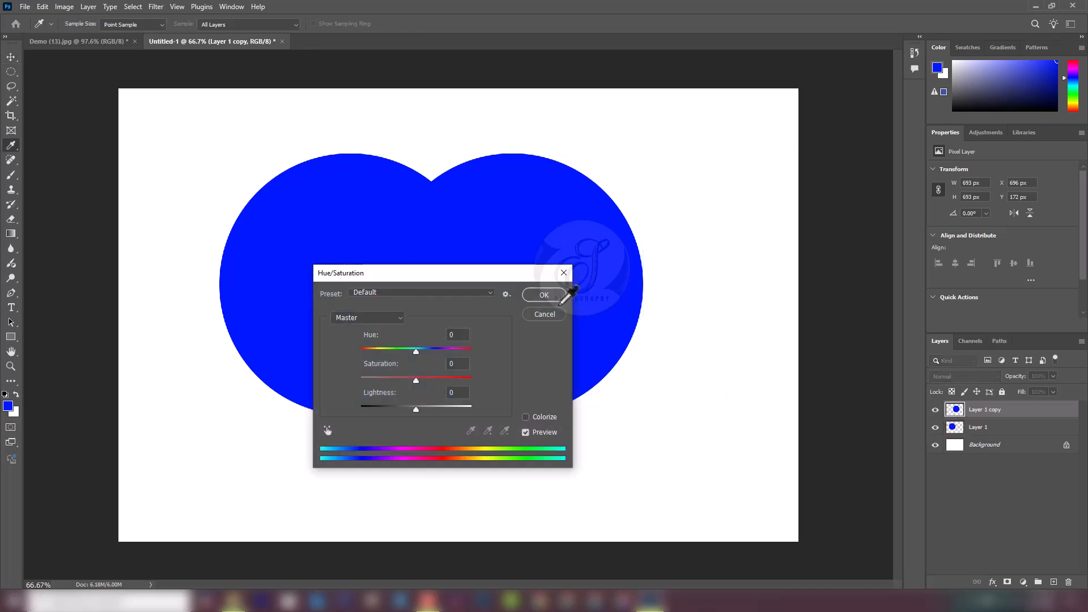
{"action": "left_click_drag", "start_coordinate": [730, 366], "coordinate": [769, 368]}
{"action": "left_click", "coordinate": [859, 312]}
{"action": "key", "text": "v"}
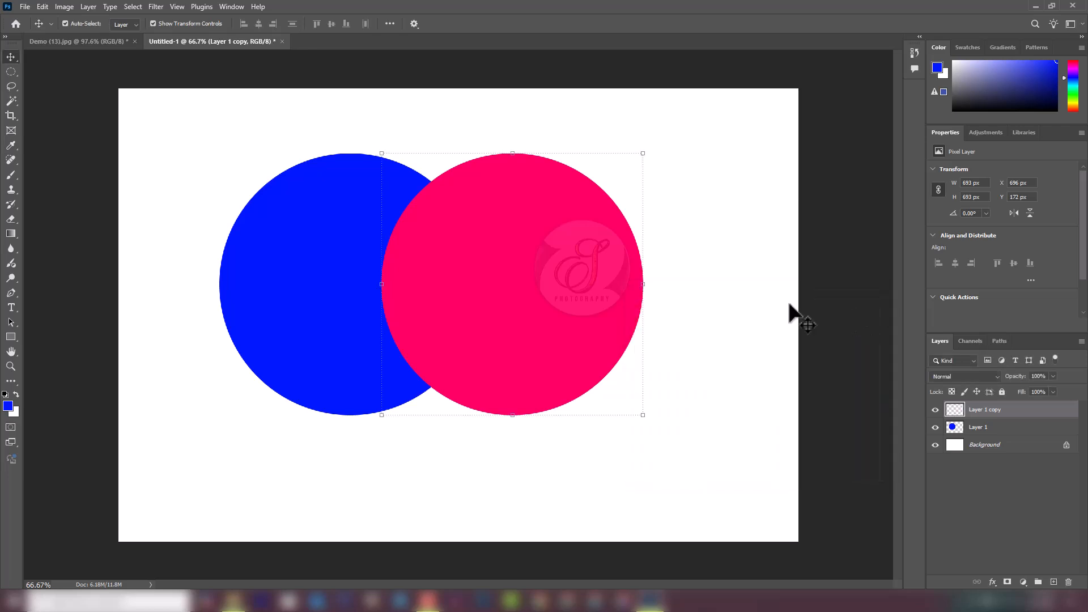
- Load the pink circle's outline as a selection from the Layer 1 copy layer
{"action": "left_click_drag", "start_coordinate": [282, 108], "coordinate": [597, 495]}
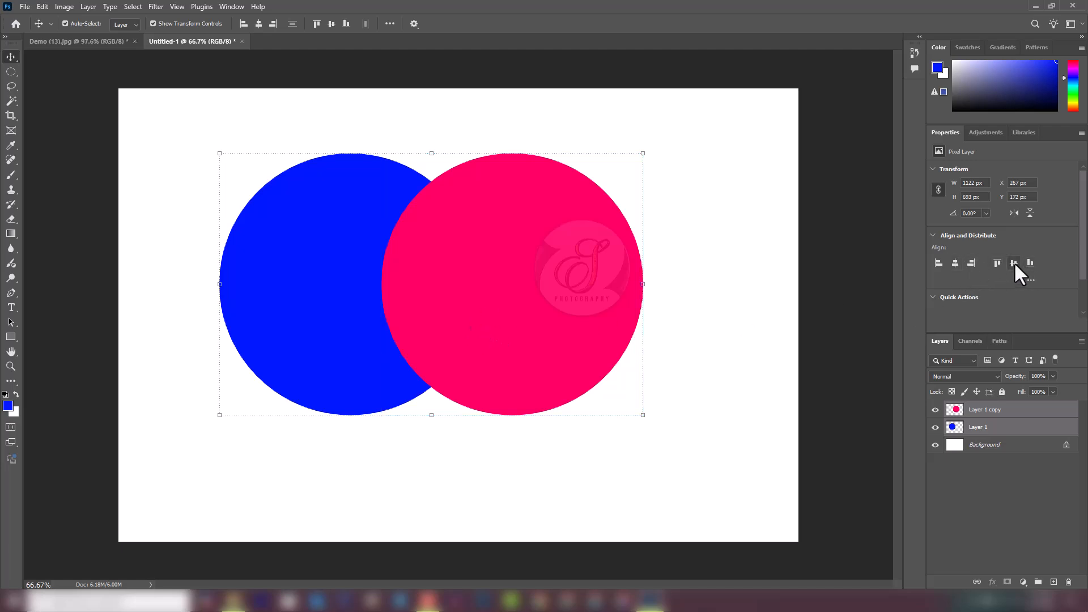
{"action": "left_click", "coordinate": [745, 318]}
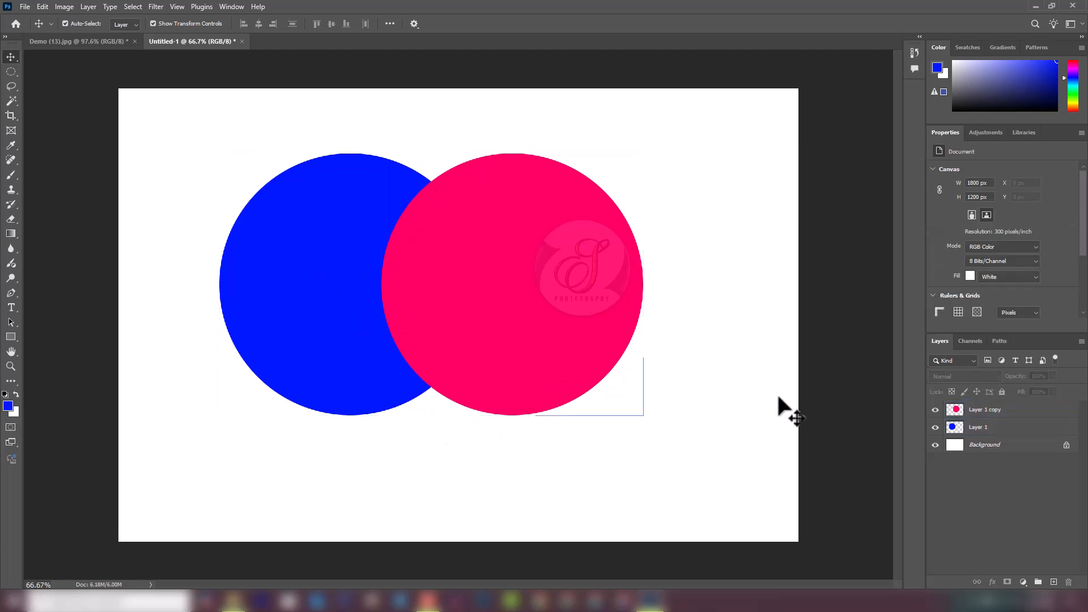
{"action": "left_click", "coordinate": [958, 410]}
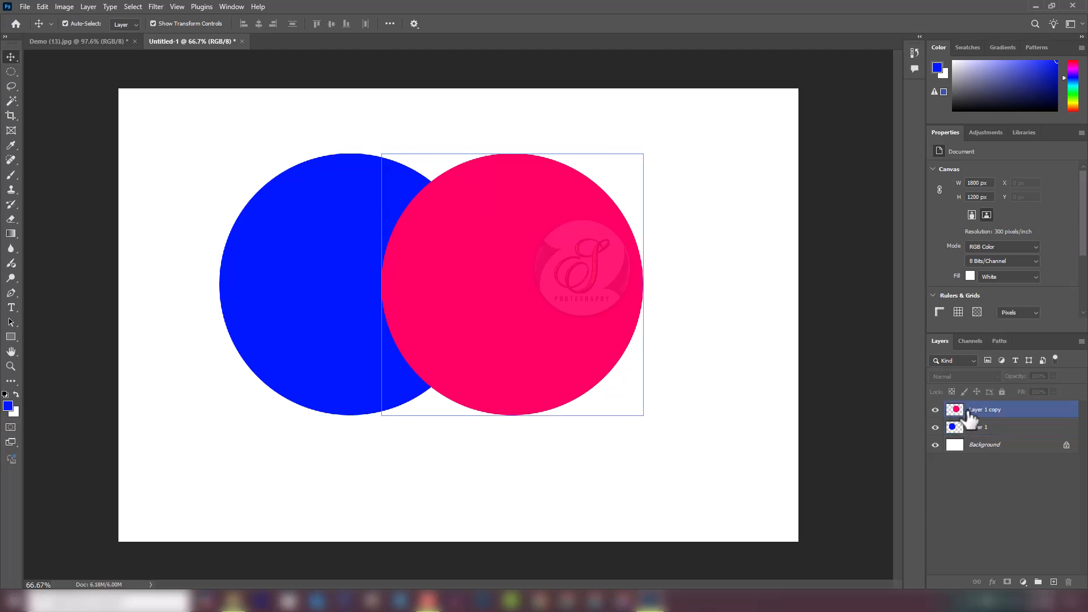
{"action": "left_click", "coordinate": [957, 413], "text": "ctrl"}
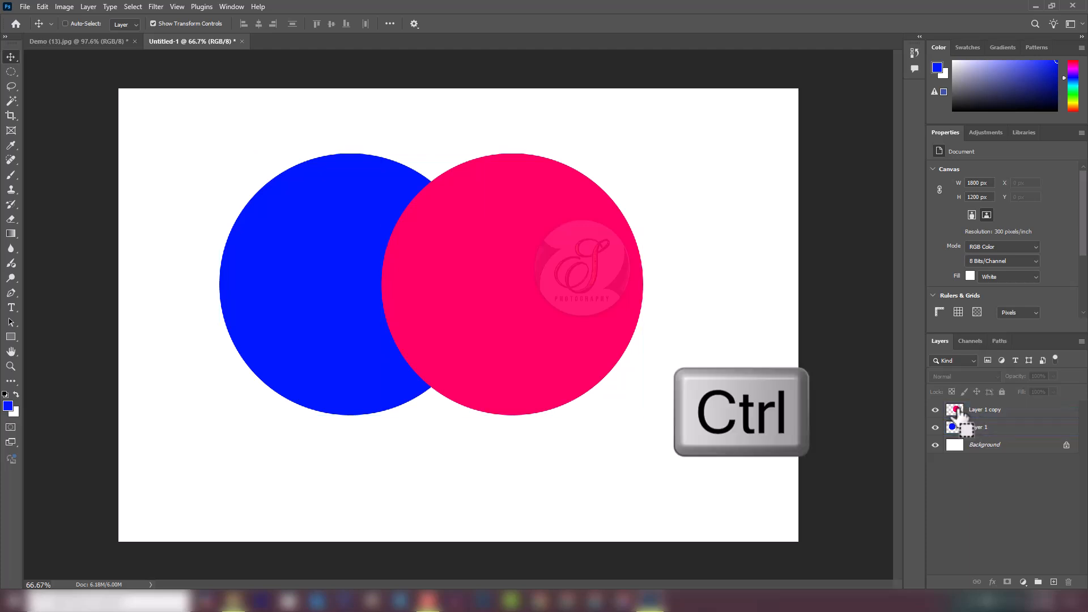
{"action": "left_click", "coordinate": [957, 410], "text": "ctrl"}
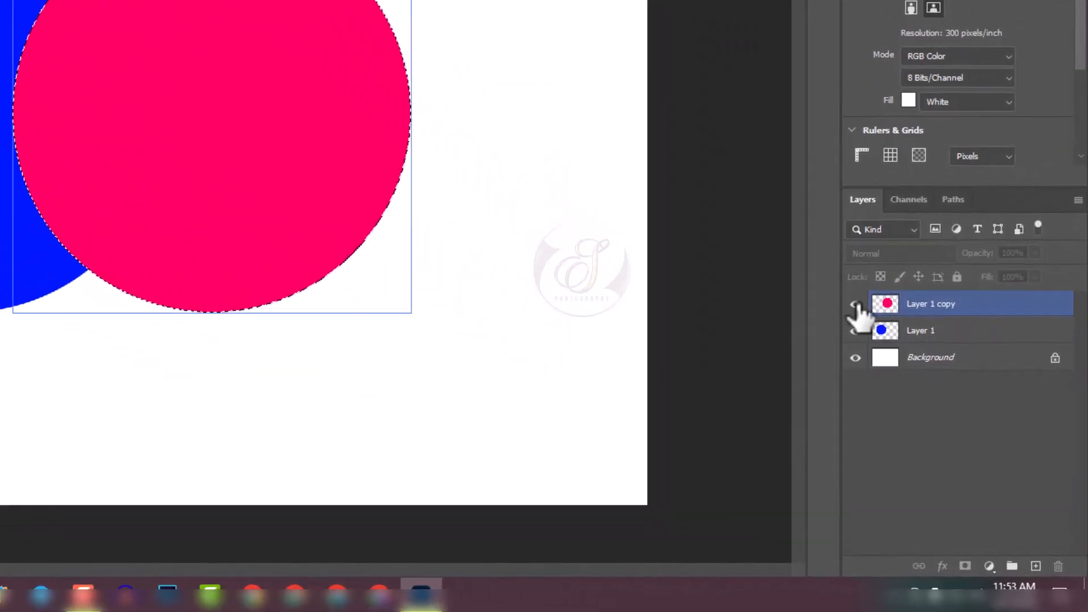
- Hide Layer 1 copy, cut the selected overlap out of the blue circle on Layer 1, and show the pink circle again
{"action": "left_click", "coordinate": [935, 410]}
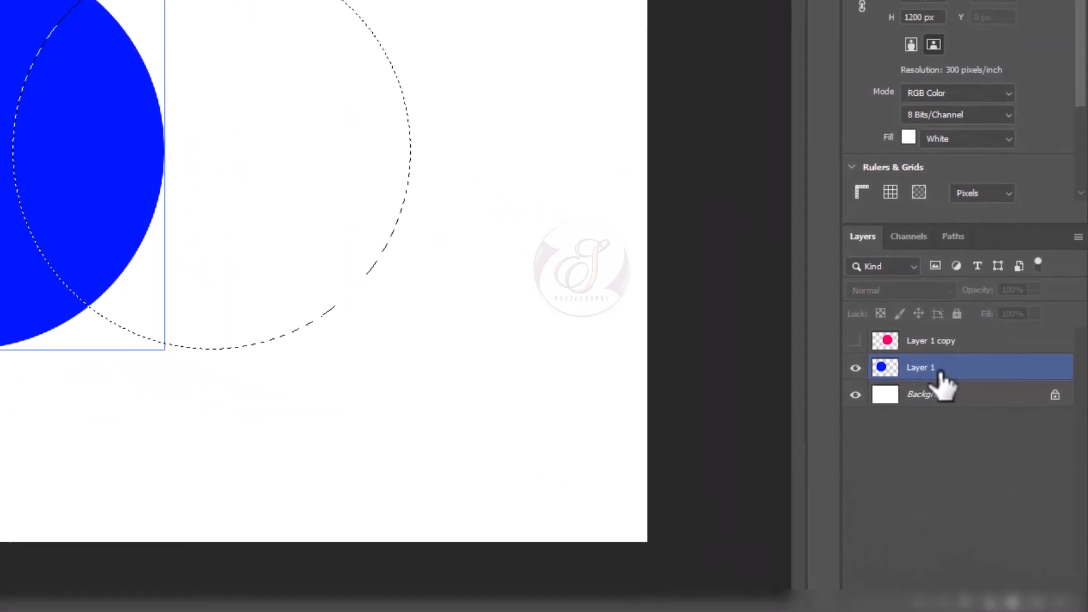
{"action": "left_click", "coordinate": [995, 388]}
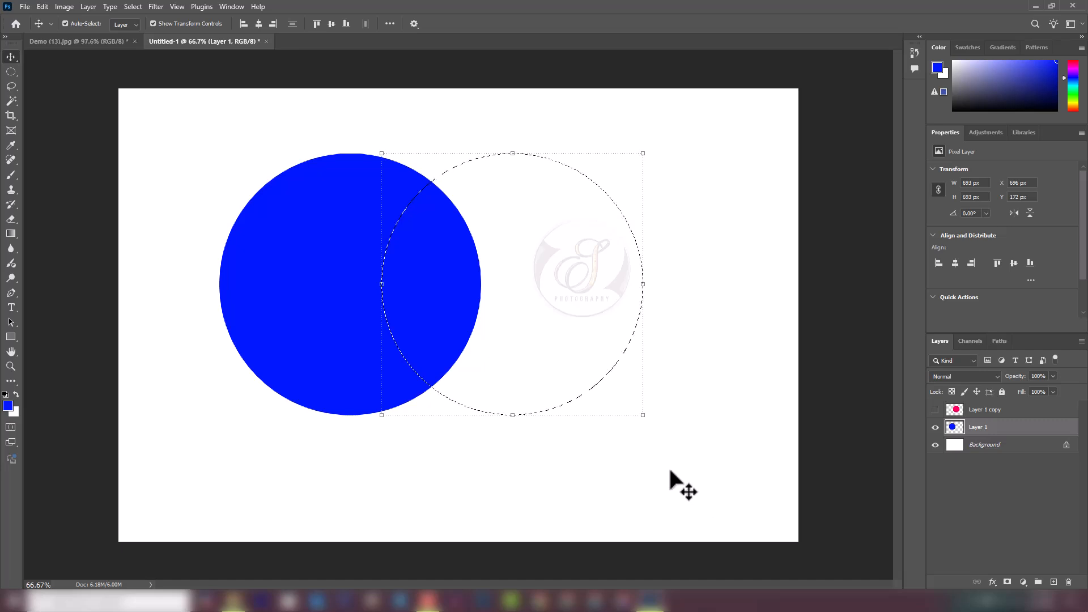
{"action": "key", "text": "ctrl+x"}
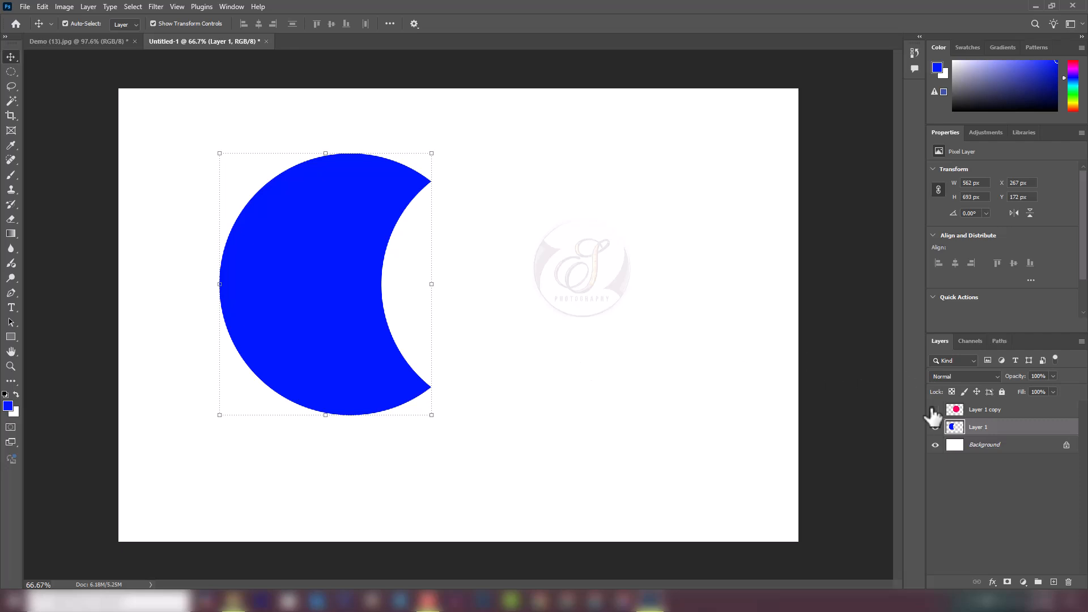
{"action": "left_click", "coordinate": [935, 409]}
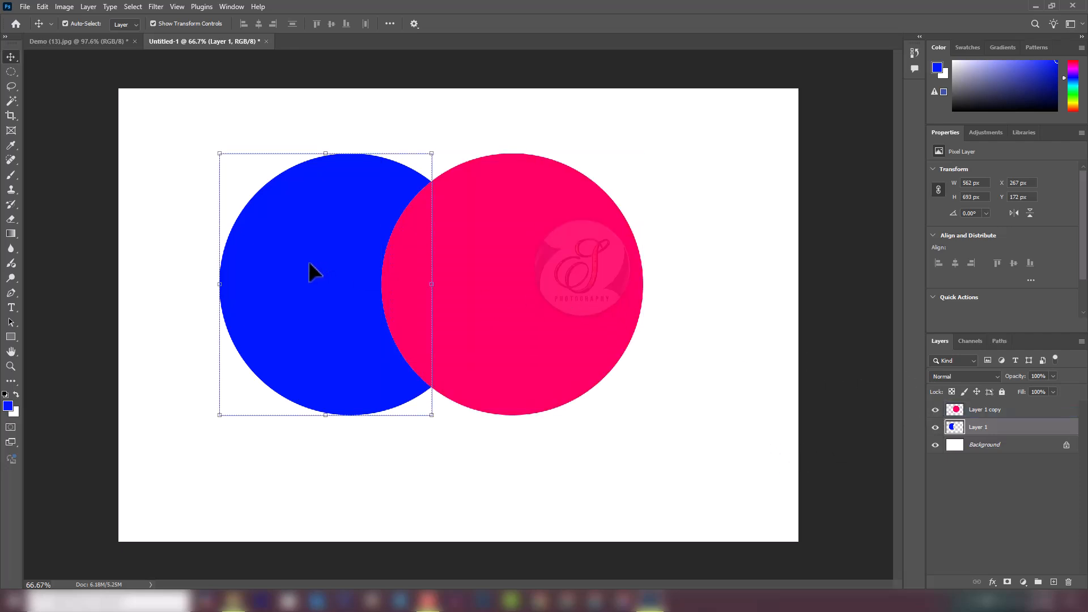
- Move the pink circle away from the blue shape to inspect the cut-out, and undo each move
{"action": "left_click_drag", "start_coordinate": [535, 323], "coordinate": [634, 317]}
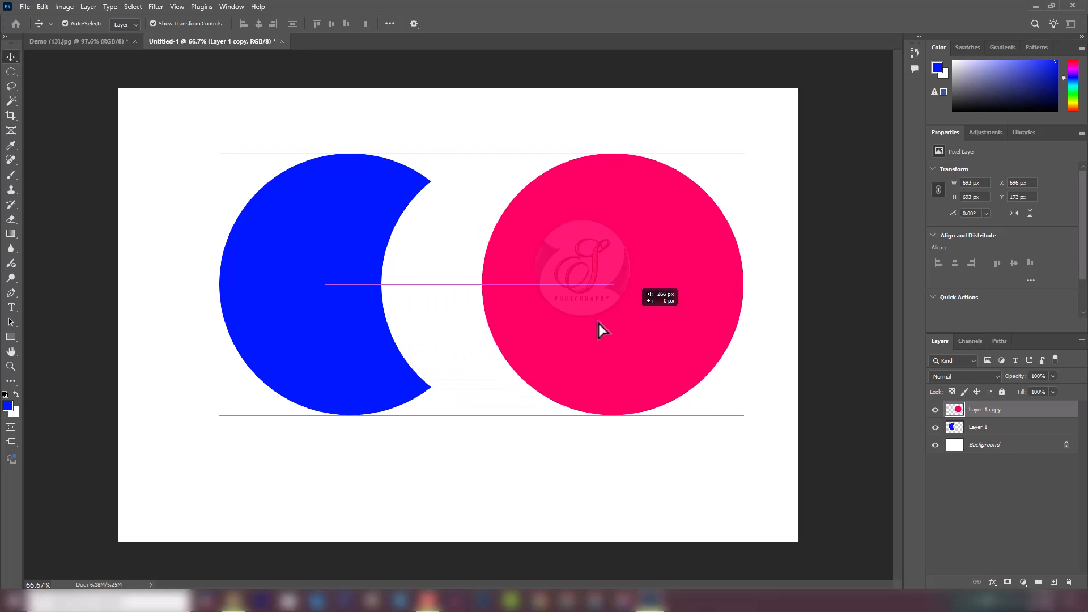
{"action": "left_click", "coordinate": [574, 329]}
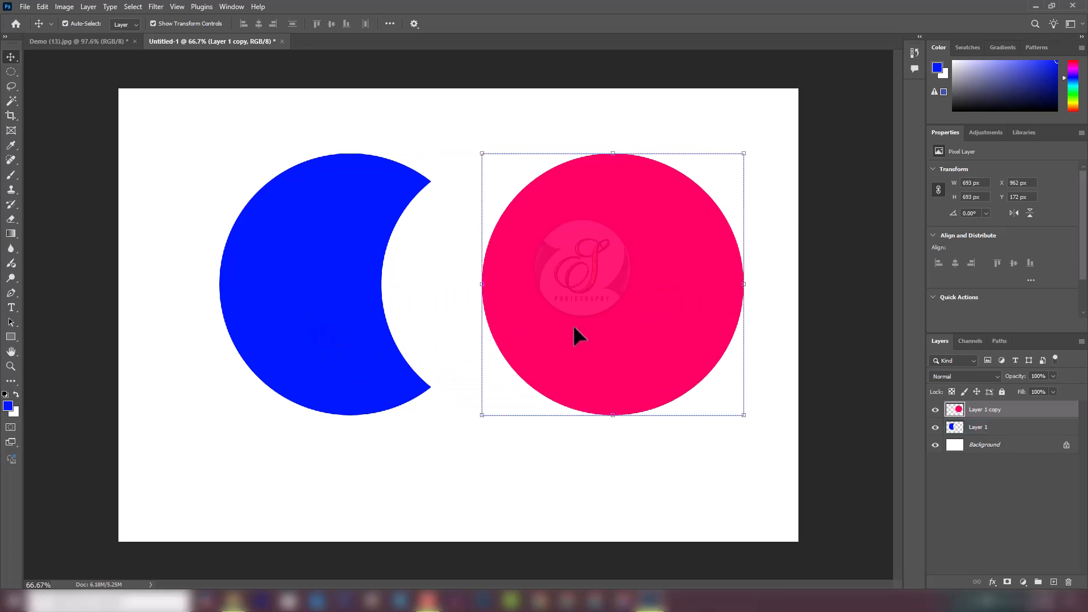
{"action": "key", "text": "ctrl+z"}
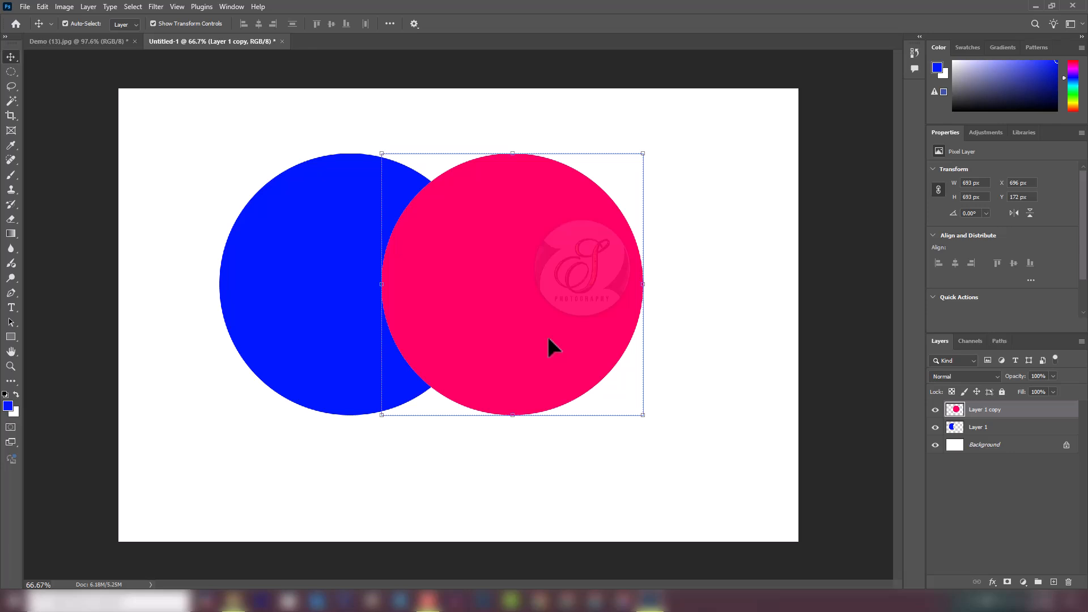
{"action": "left_click_drag", "start_coordinate": [531, 337], "coordinate": [577, 340]}
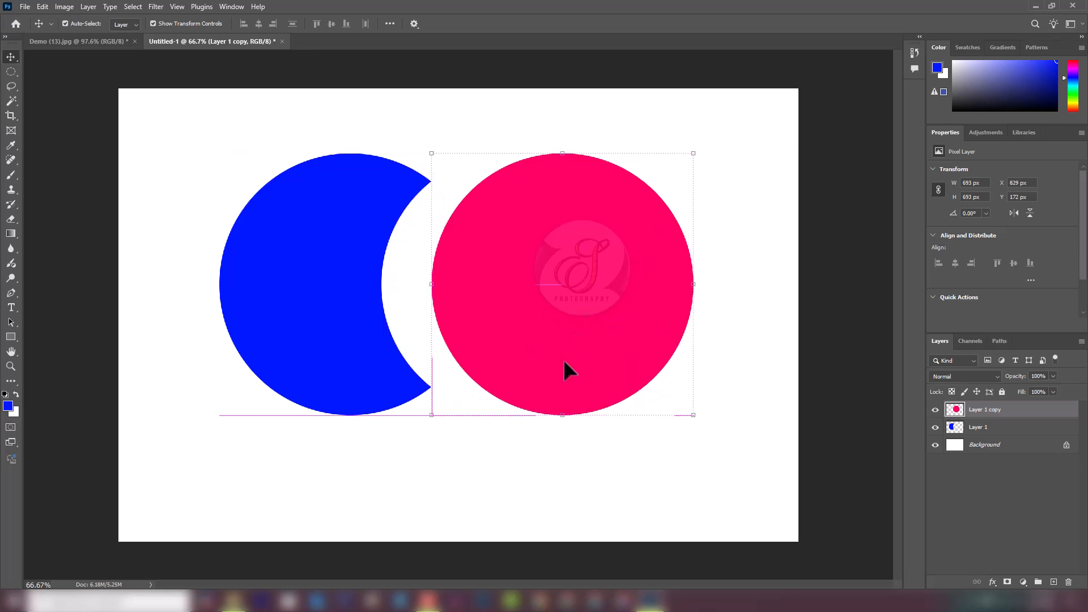
{"action": "key", "text": "ctrl+z"}
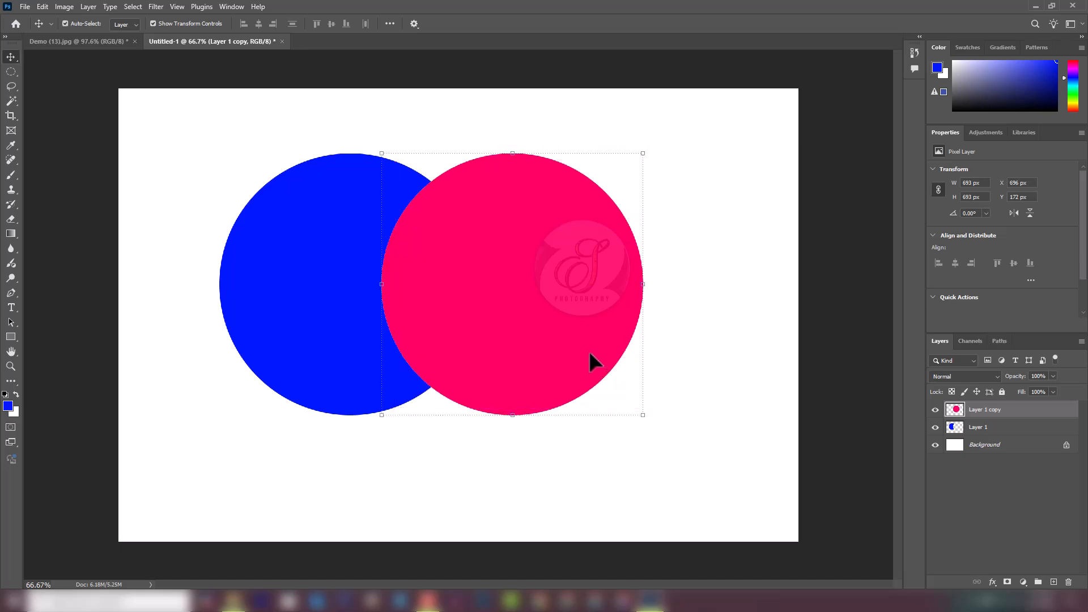
- Switch to the Single Row Marquee tool and try row selections at several heights across the two circles' canvas
{"action": "left_click", "coordinate": [592, 491]}
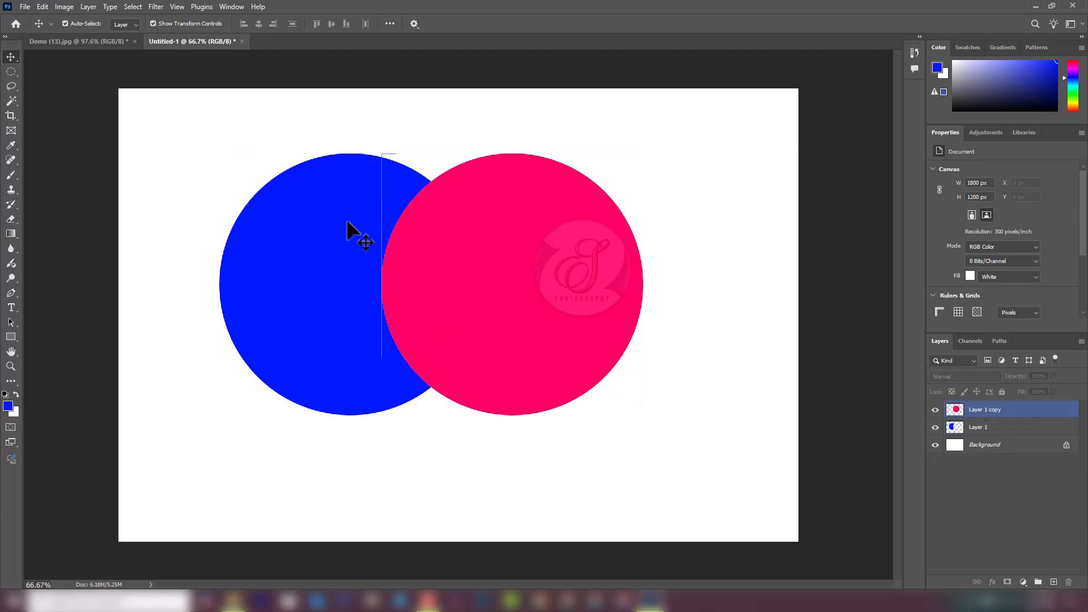
{"action": "left_click_drag", "start_coordinate": [254, 107], "coordinate": [652, 445]}
{"action": "left_click", "coordinate": [12, 69]}
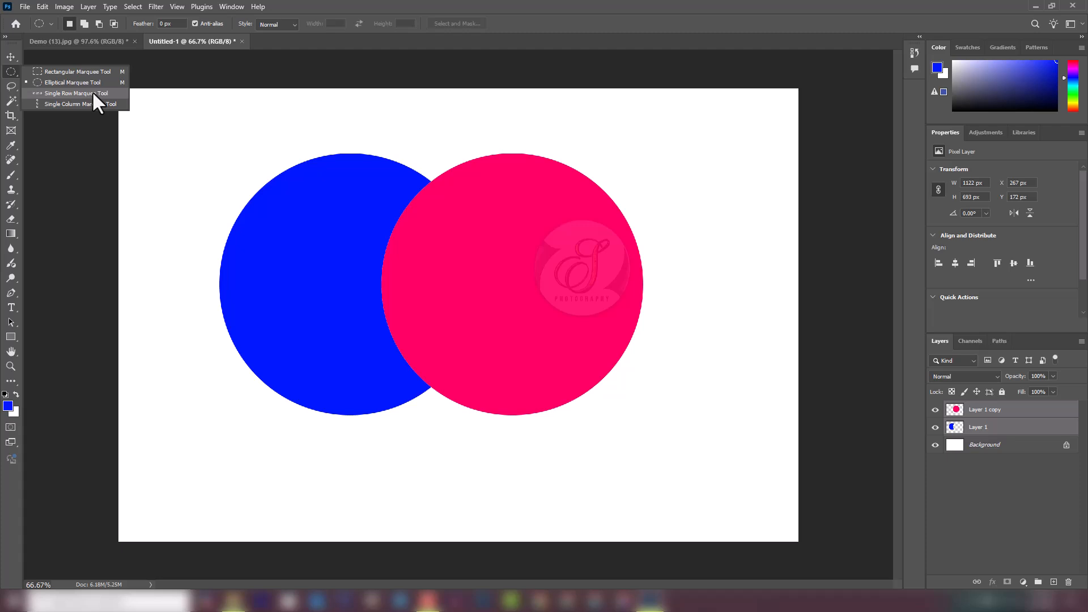
{"action": "left_click", "coordinate": [93, 93]}
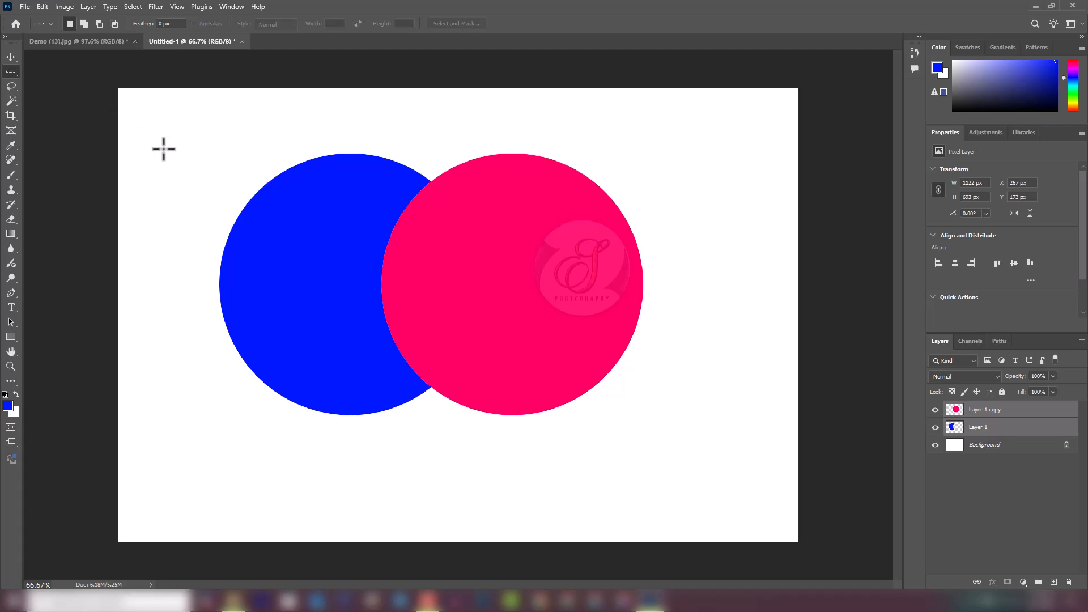
{"action": "left_click", "coordinate": [177, 343]}
{"action": "left_click", "coordinate": [191, 189]}
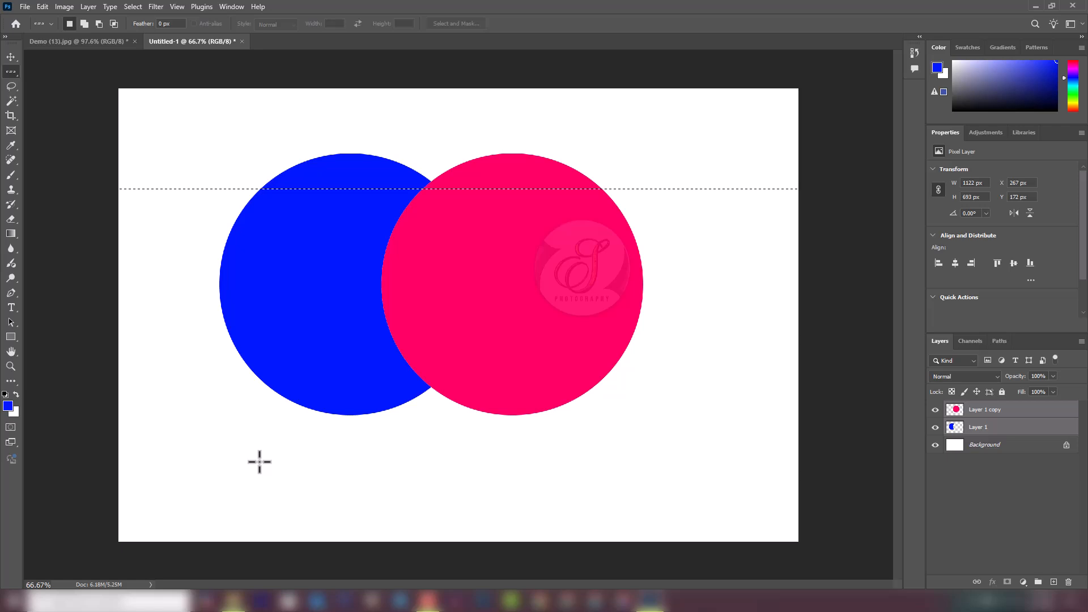
{"action": "key", "text": "ctrl+d"}
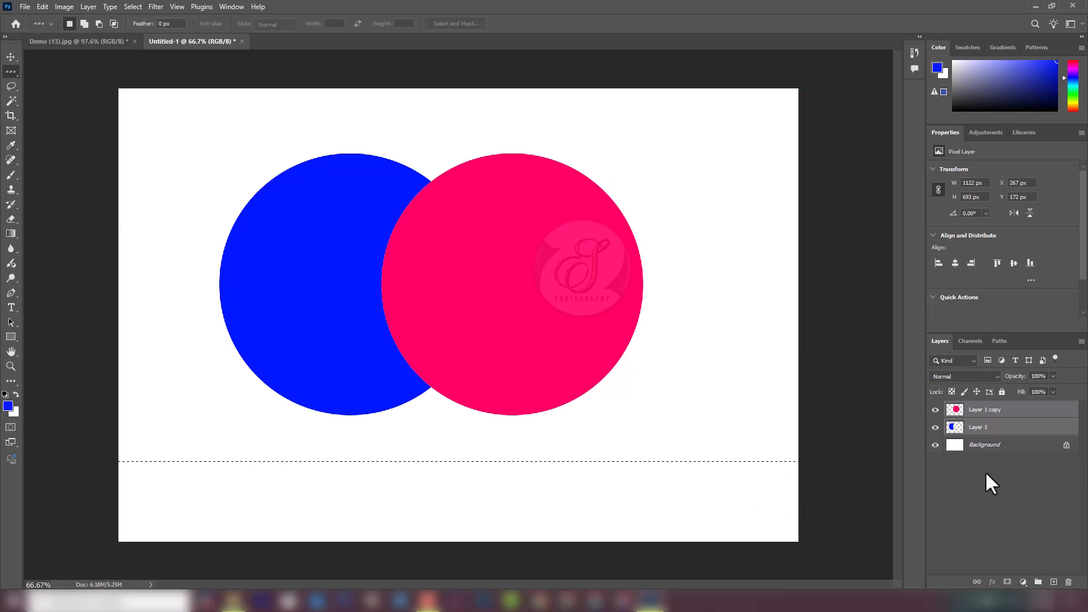
- Delete the Layer 1 and Layer 1 copy layers together and clear the row selection
{"action": "left_click", "coordinate": [997, 445]}
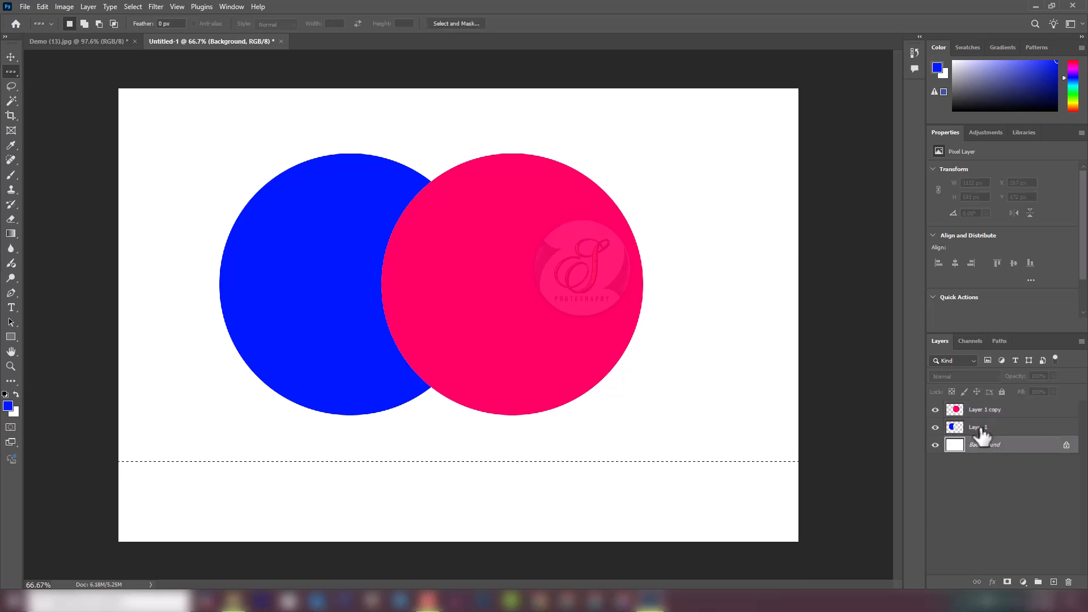
{"action": "left_click", "coordinate": [981, 431]}
{"action": "left_click", "coordinate": [996, 415], "text": "shift"}
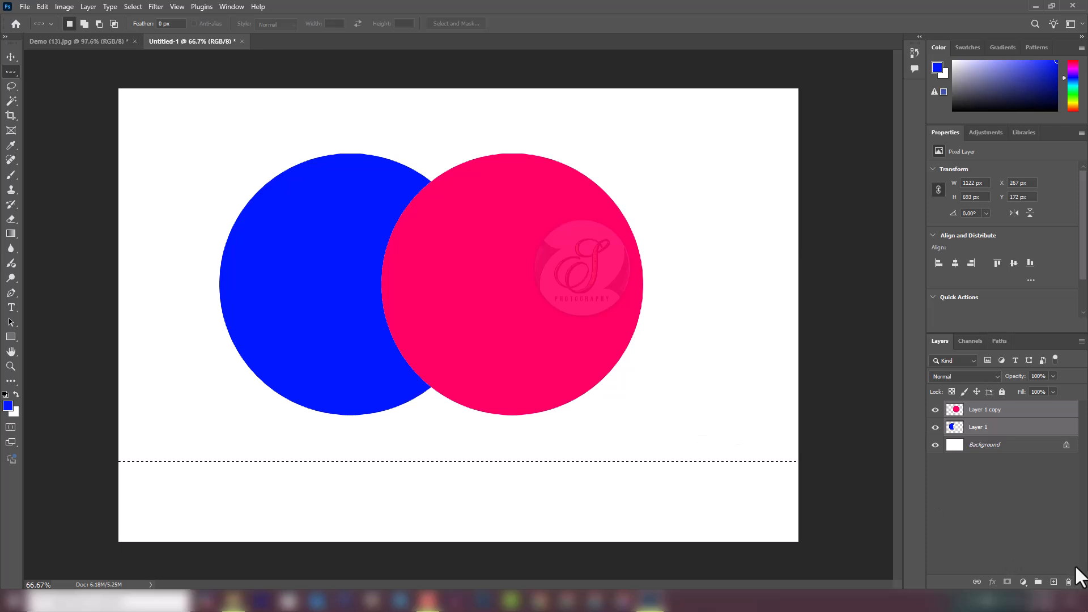
{"action": "left_click", "coordinate": [1069, 582]}
{"action": "left_click", "coordinate": [486, 224]}
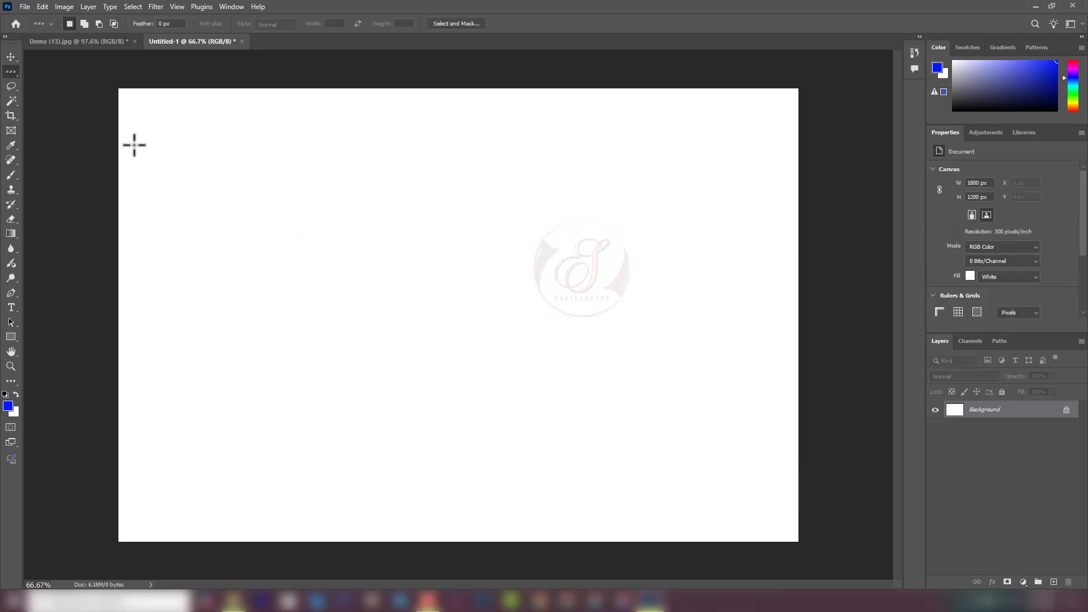
- Select a single pixel row across the blank canvas at about Y 516 px and add a new empty layer
{"action": "right_click", "coordinate": [13, 76]}
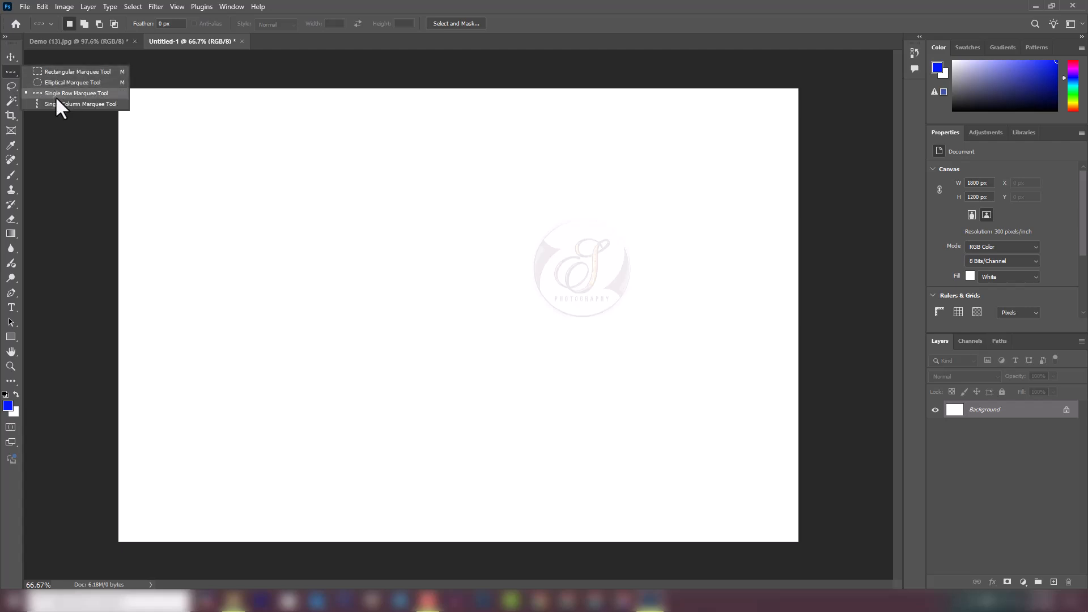
{"action": "left_click", "coordinate": [78, 94]}
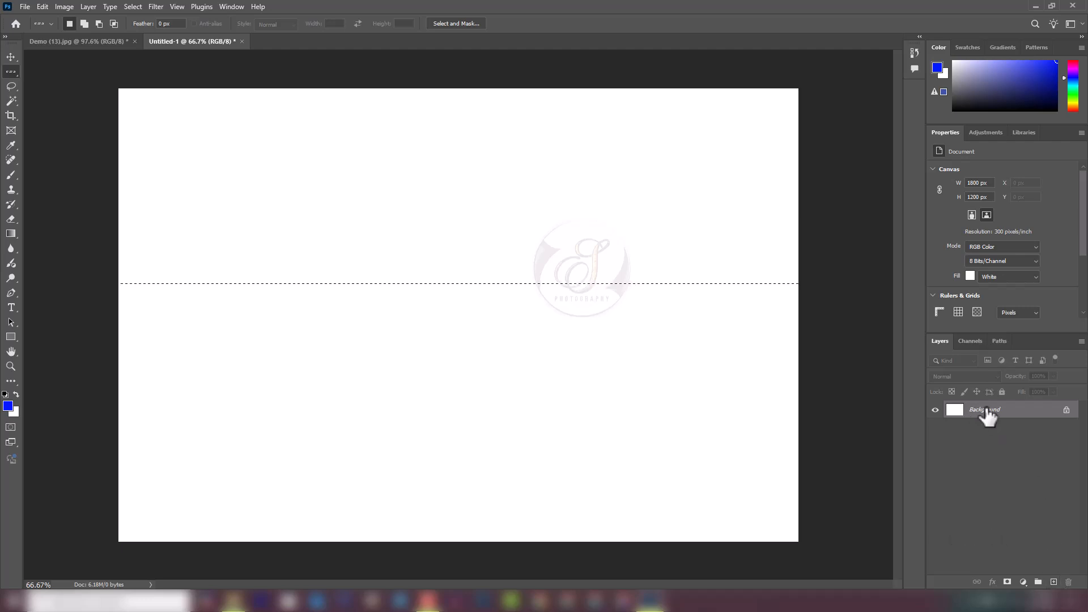
{"action": "left_click", "coordinate": [1054, 582]}
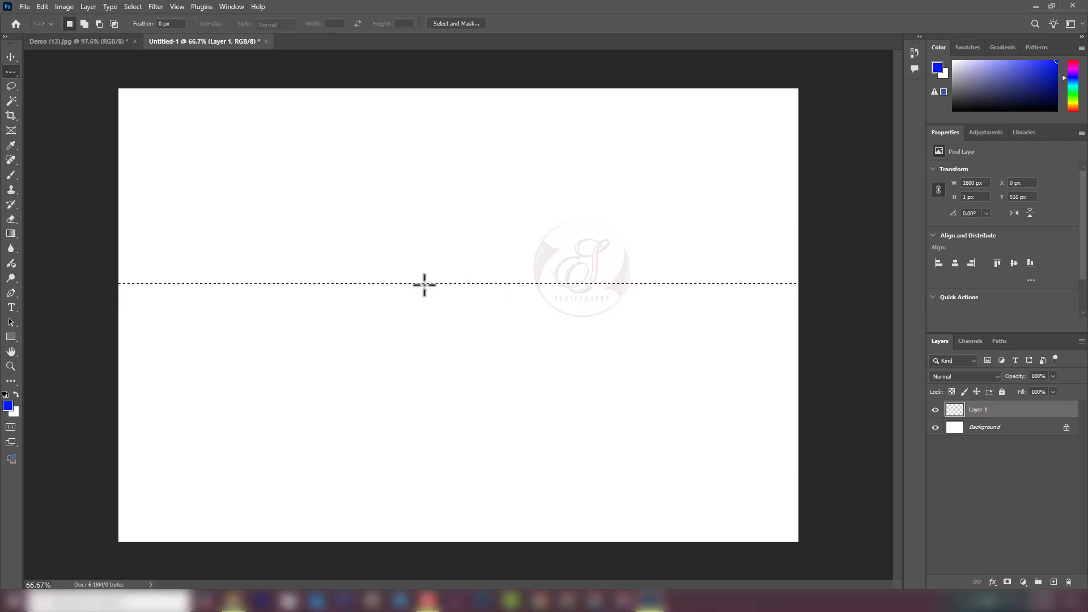
- Set up a Stroke for the row selection with a width of 5 px and the colour black (000000)
{"action": "right_click", "coordinate": [409, 284]}
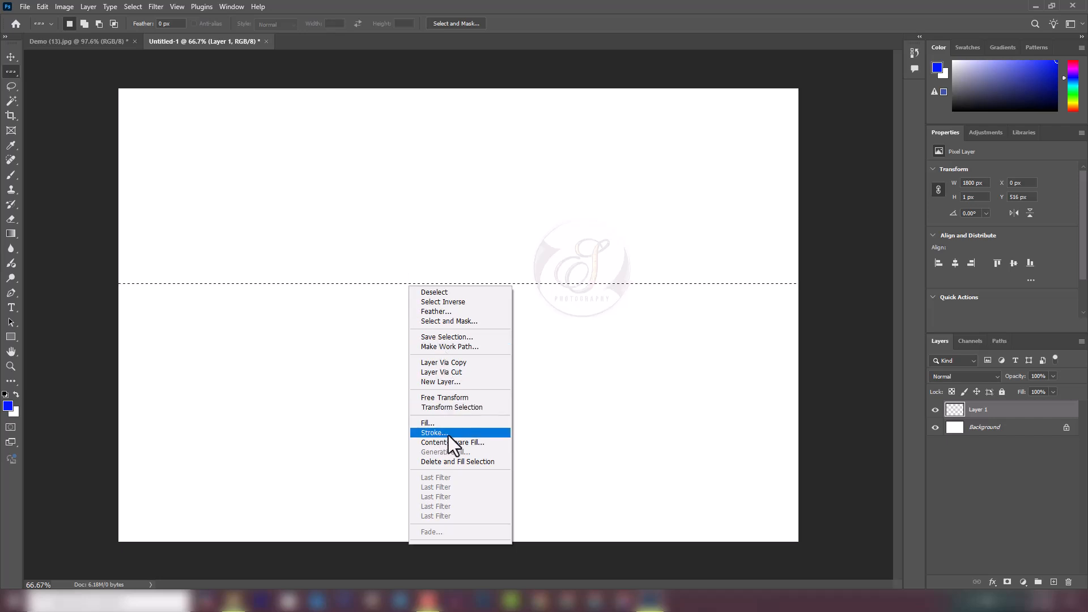
{"action": "left_click", "coordinate": [447, 434]}
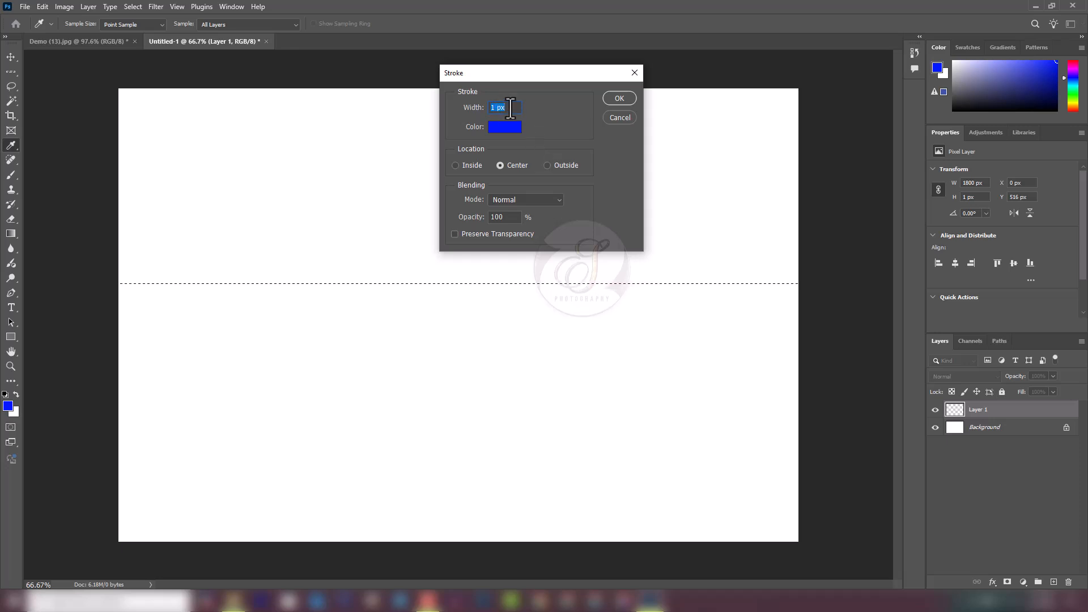
{"action": "left_click", "coordinate": [510, 108]}
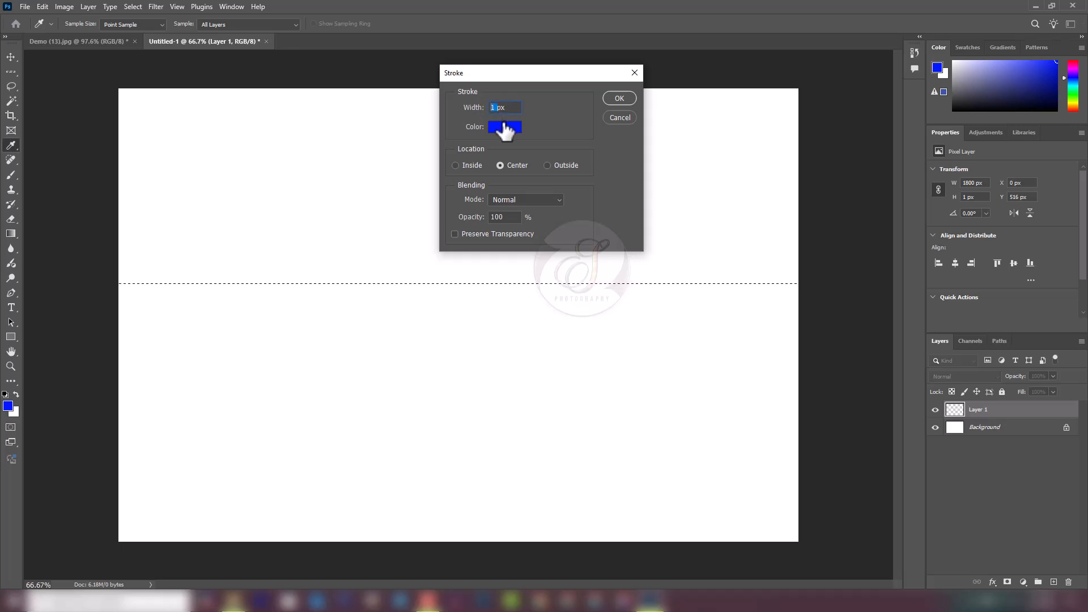
{"action": "type", "text": "5px"}
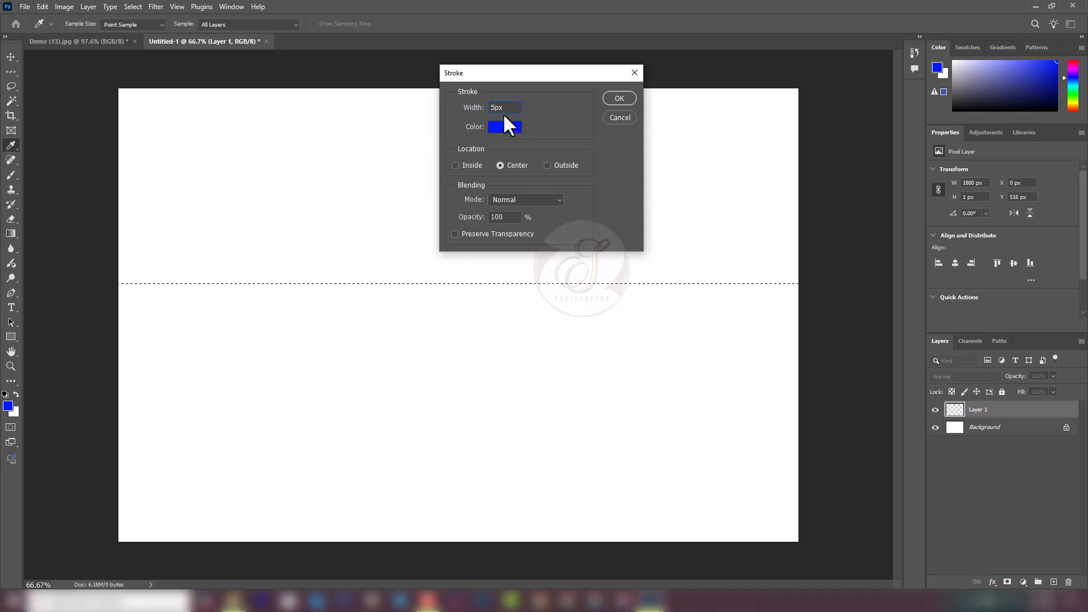
{"action": "left_click", "coordinate": [505, 128]}
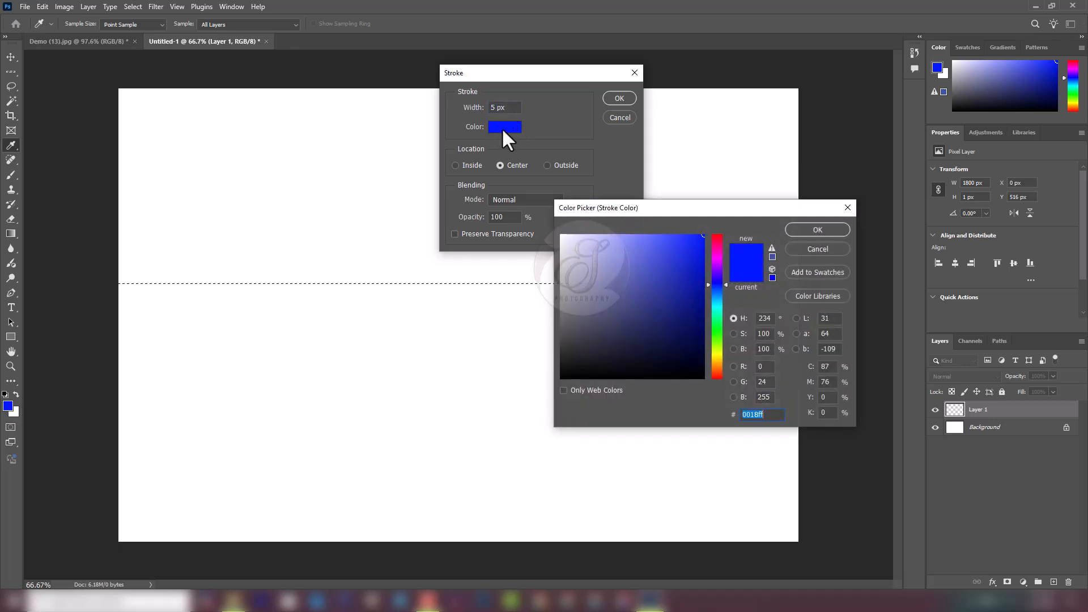
{"action": "left_click_drag", "start_coordinate": [578, 362], "coordinate": [549, 405]}
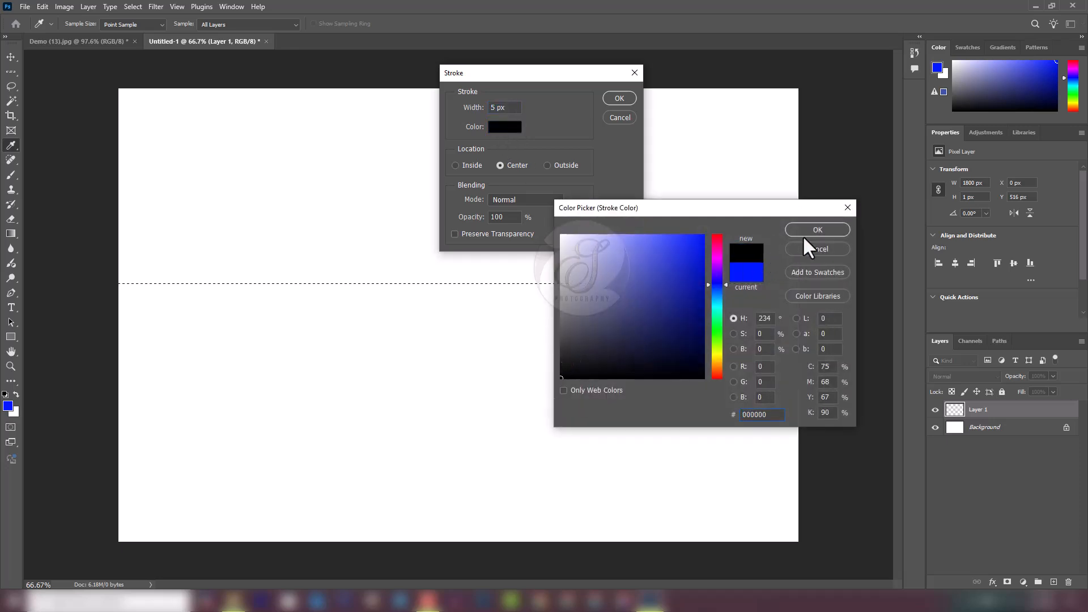
{"action": "left_click", "coordinate": [801, 230]}
{"action": "left_click", "coordinate": [499, 127]}
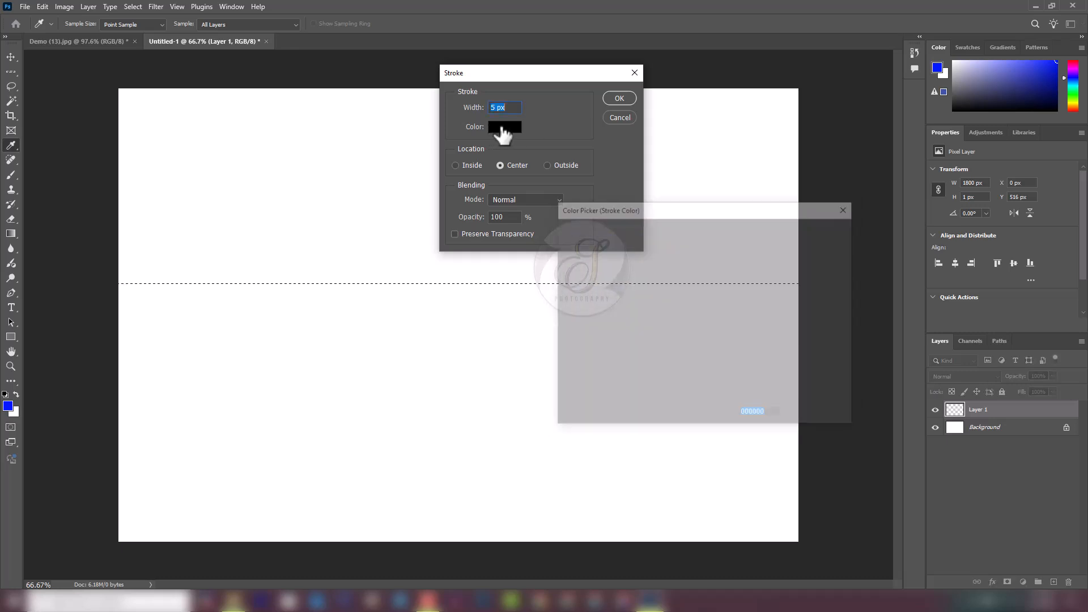
- Set the stroke colour to black (000000)
{"action": "left_click_drag", "start_coordinate": [565, 377], "coordinate": [553, 391]}
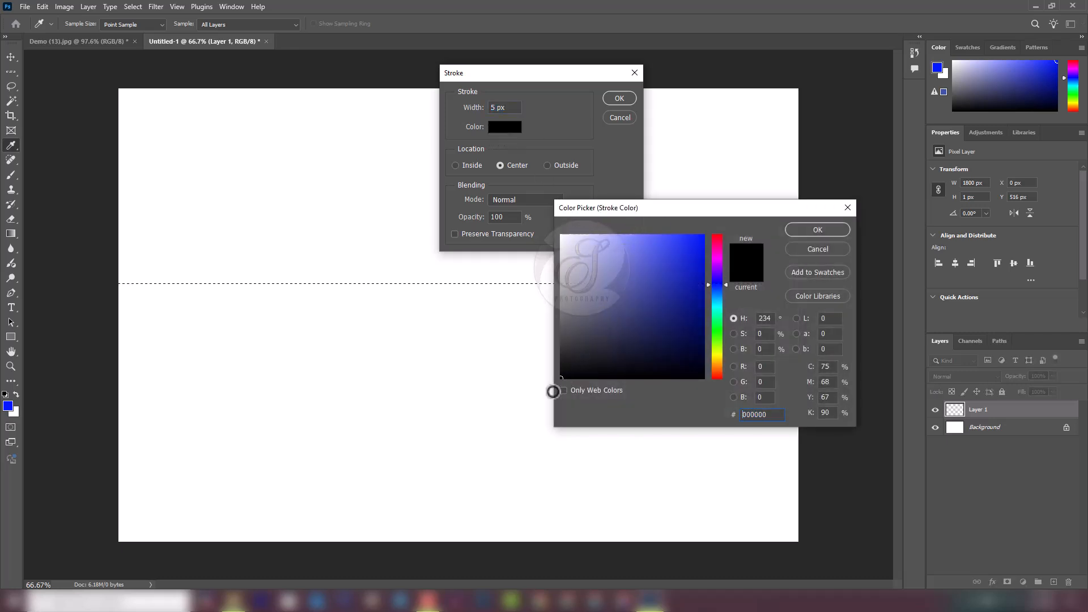
{"action": "left_click", "coordinate": [807, 229]}
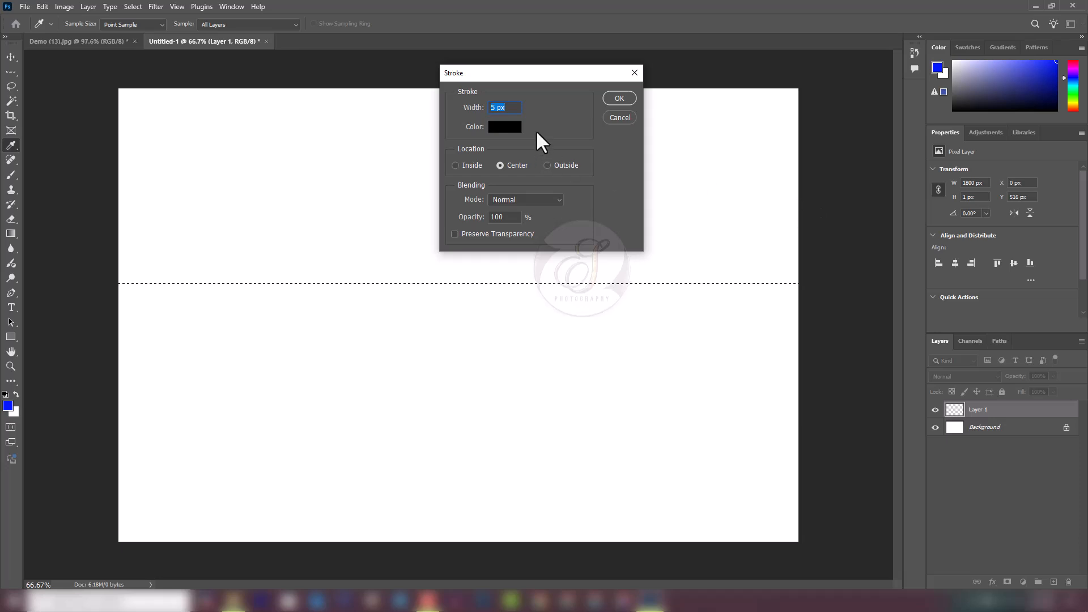
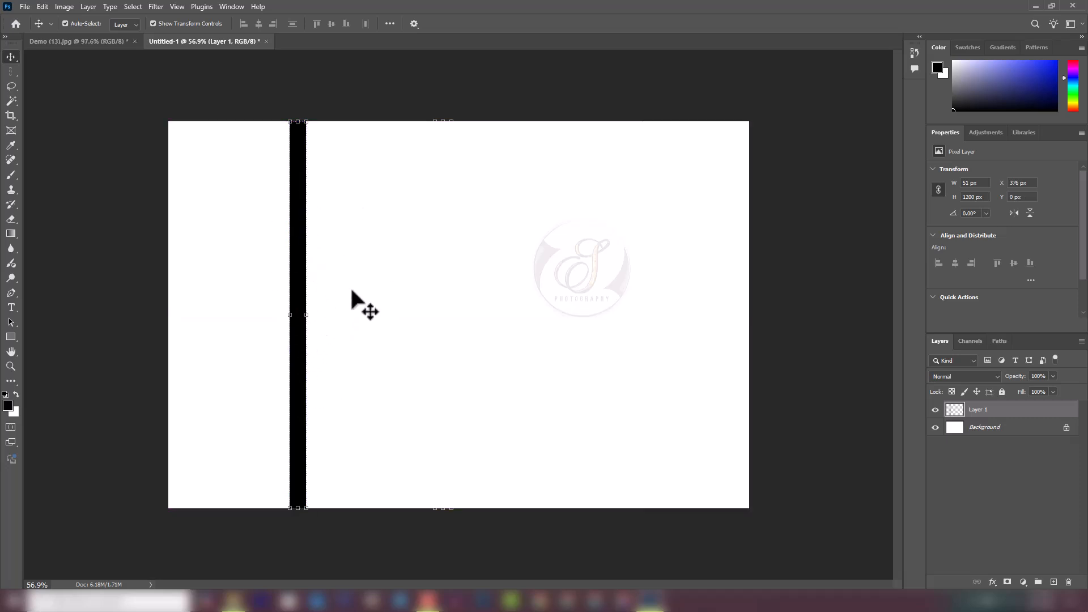
- Free-transform the black vertical strip into a rectangle about 416 px wide and 1090 px high
{"action": "key", "text": "ctrl+t"}
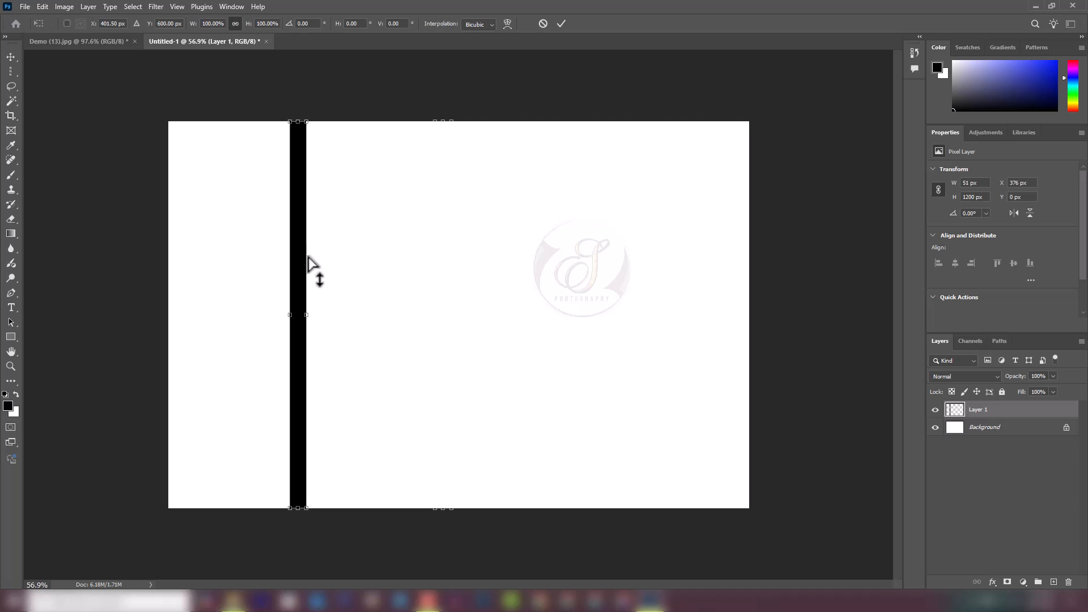
{"action": "left_click_drag", "start_coordinate": [309, 264], "coordinate": [441, 309]}
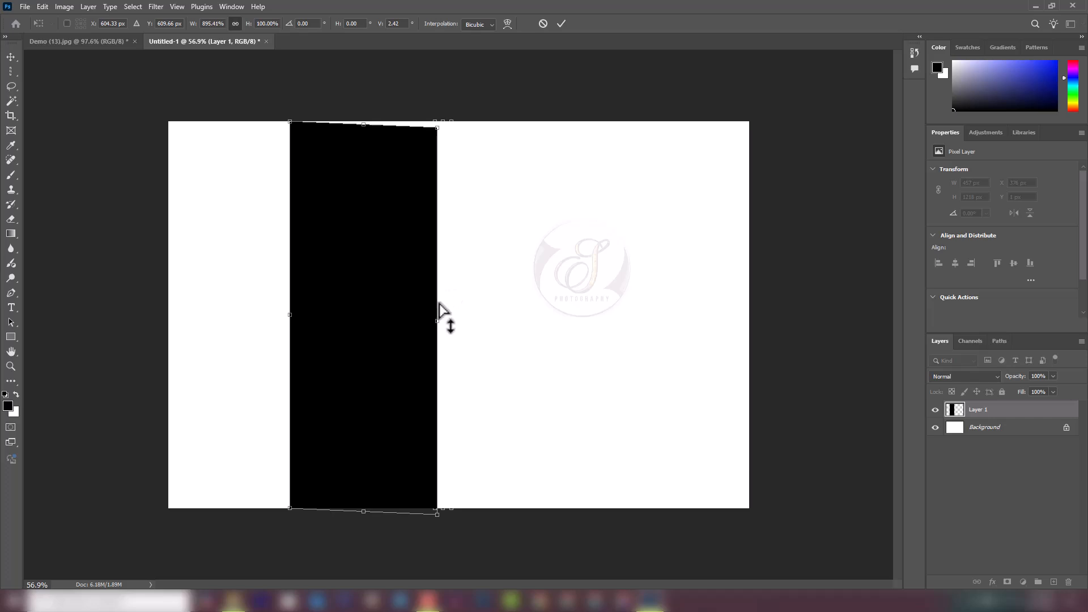
{"action": "mouse_move", "coordinate": [439, 302]}
{"action": "left_mouse_down"}
{"action": "mouse_move", "coordinate": [442, 253]}
{"action": "mouse_move", "coordinate": [442, 308]}
{"action": "mouse_move", "coordinate": [439, 293]}
{"action": "left_mouse_up"}
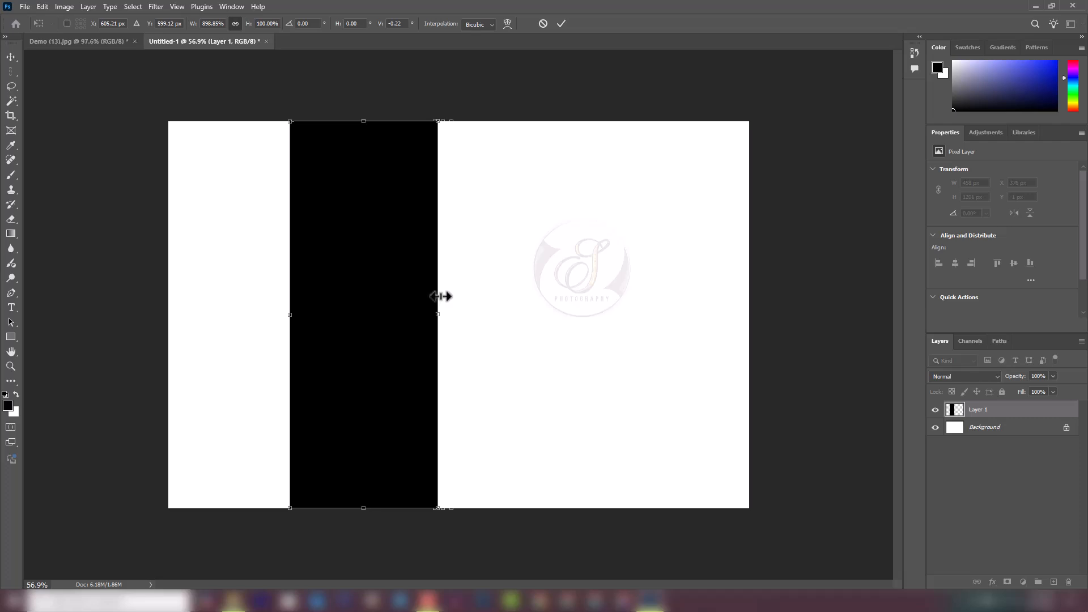
{"action": "mouse_move", "coordinate": [439, 296]}
{"action": "left_mouse_down"}
{"action": "mouse_move", "coordinate": [513, 298]}
{"action": "mouse_move", "coordinate": [423, 295]}
{"action": "mouse_move", "coordinate": [449, 315]}
{"action": "mouse_move", "coordinate": [476, 316]}
{"action": "mouse_move", "coordinate": [439, 312]}
{"action": "left_mouse_up"}
{"action": "mouse_move", "coordinate": [439, 141]}
{"action": "left_mouse_down"}
{"action": "mouse_move", "coordinate": [409, 181]}
{"action": "mouse_move", "coordinate": [386, 266]}
{"action": "mouse_move", "coordinate": [453, 136]}
{"action": "left_mouse_up"}
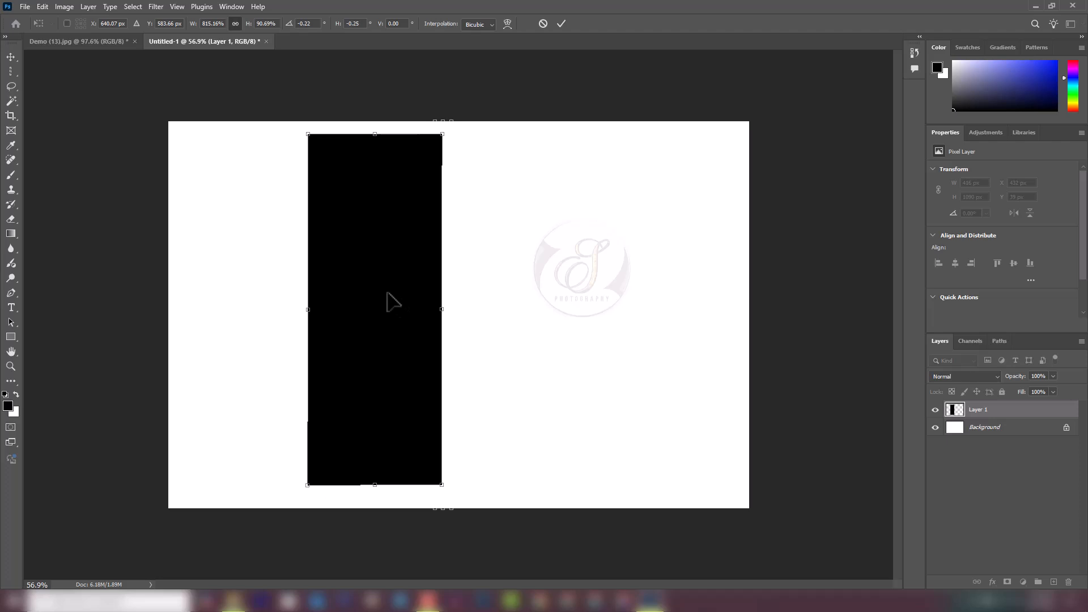
{"action": "key", "text": "Return"}
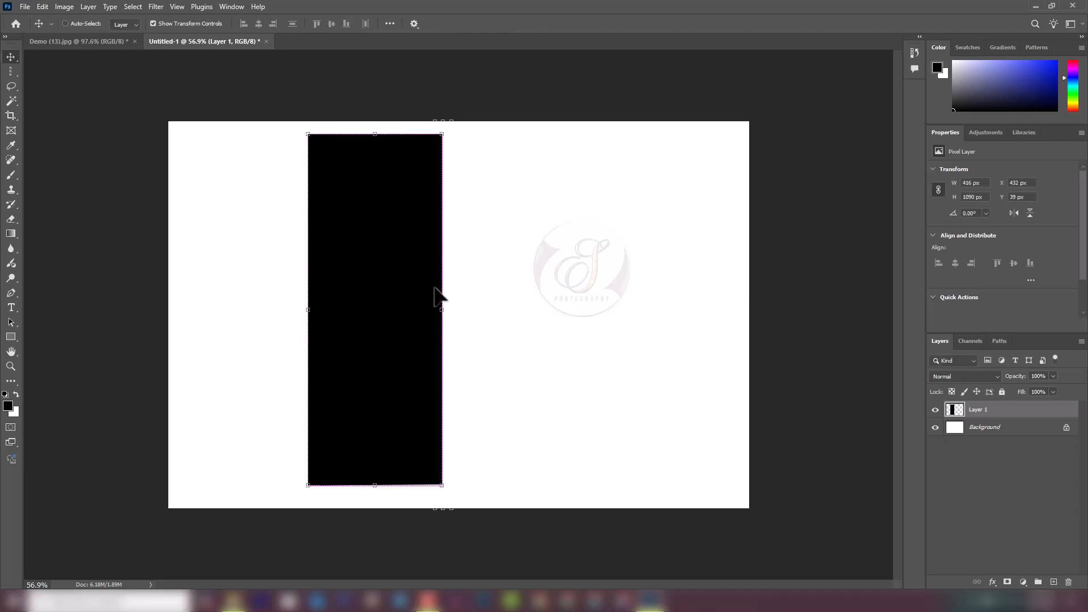
- Distort the black rectangle into an irregular four-sided shape, wide above and narrow below, about 1496 by 1224 px, and shift it slightly right
{"action": "key", "text": "ctrl+t"}
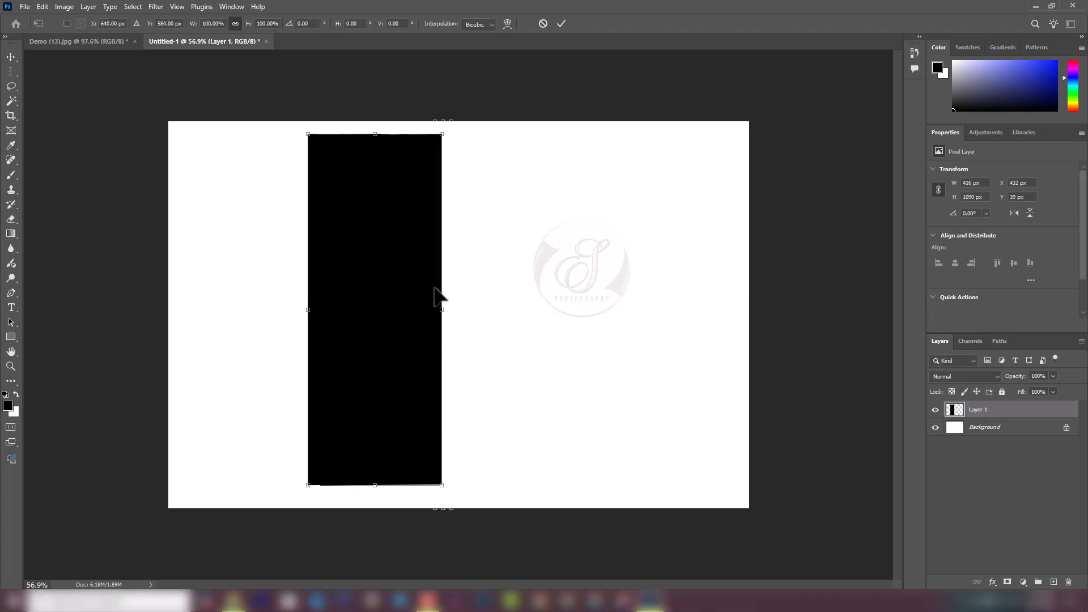
{"action": "right_click", "coordinate": [383, 214]}
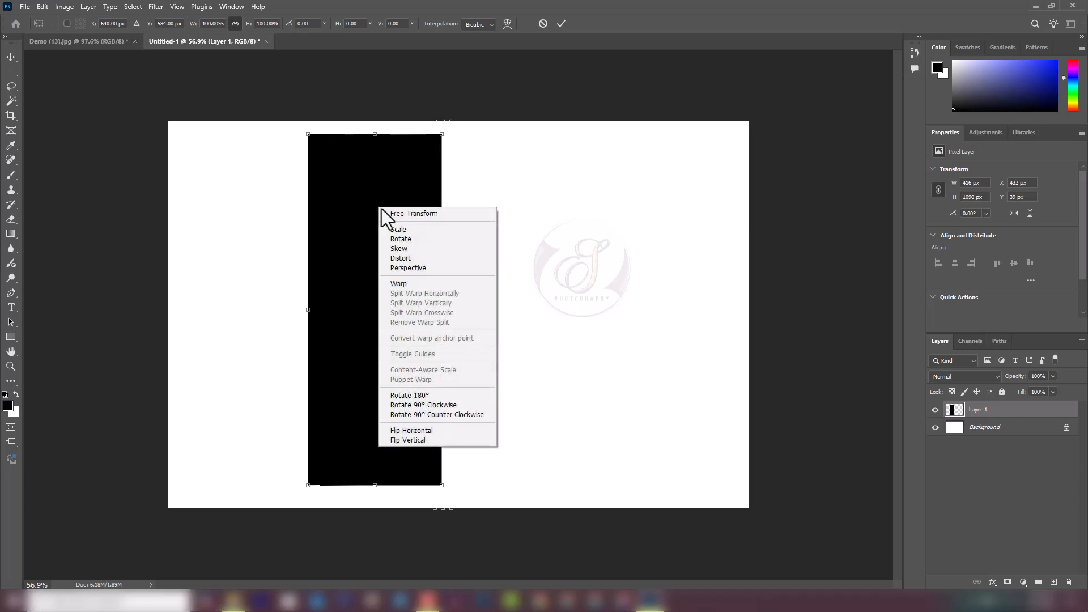
{"action": "left_click", "coordinate": [410, 260]}
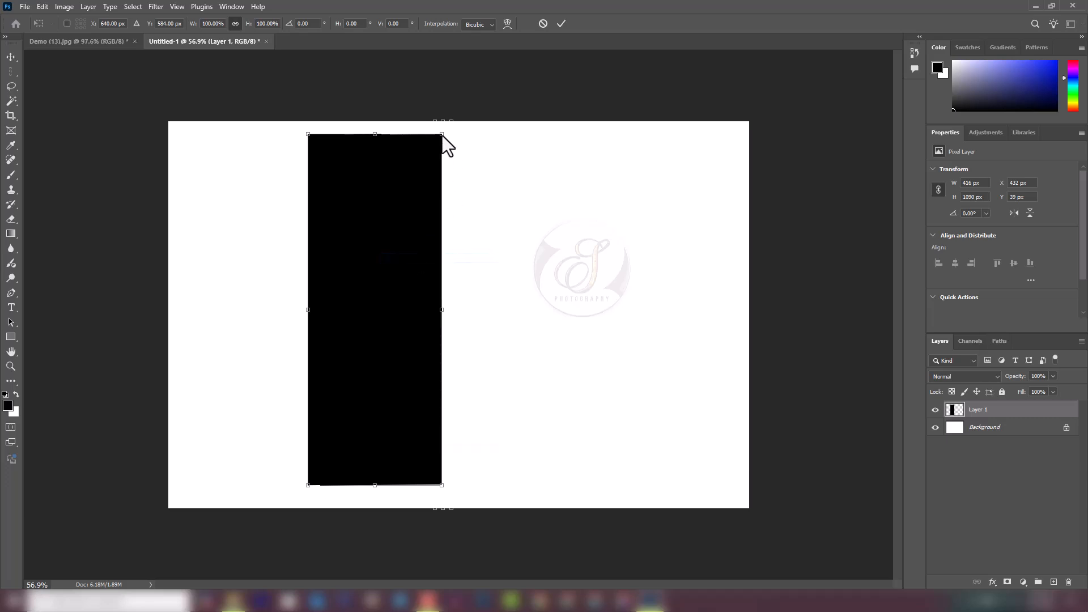
{"action": "left_click_drag", "start_coordinate": [442, 135], "coordinate": [676, 227]}
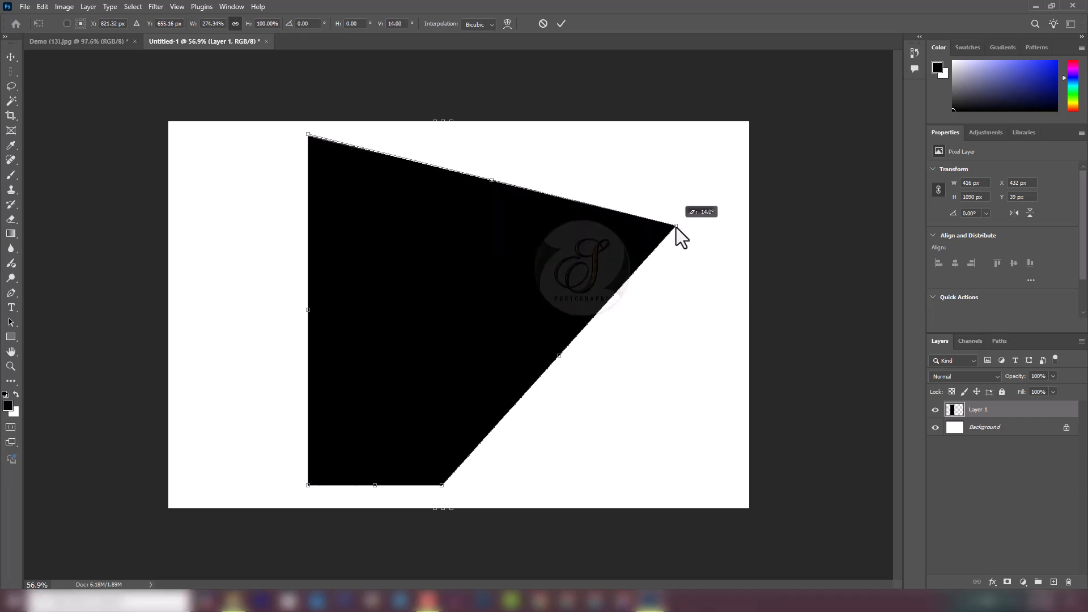
{"action": "left_click_drag", "start_coordinate": [492, 180], "coordinate": [350, 192]}
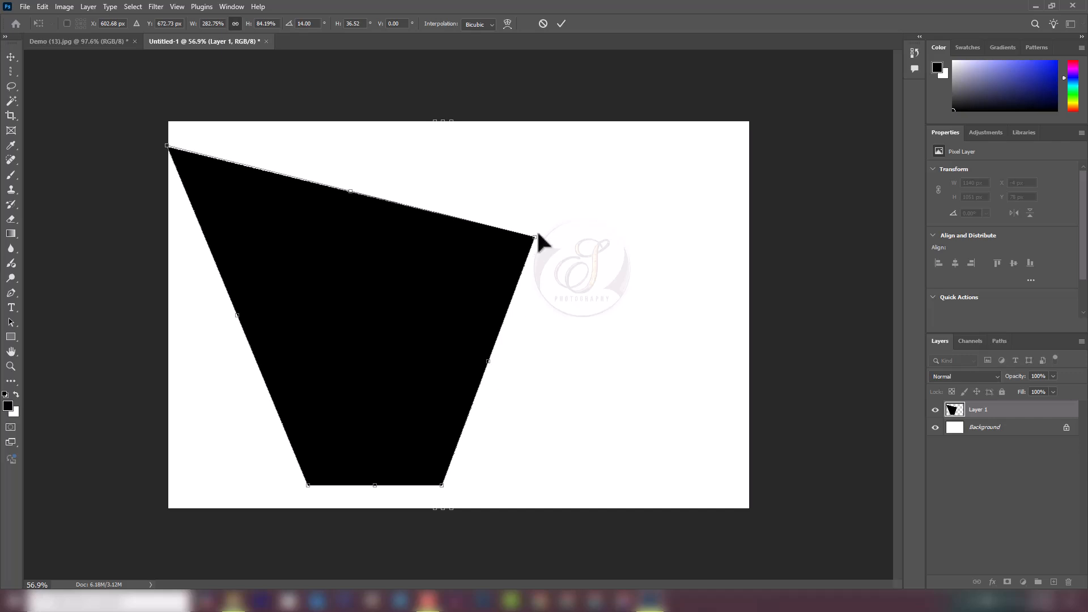
{"action": "left_click_drag", "start_coordinate": [537, 236], "coordinate": [649, 207]}
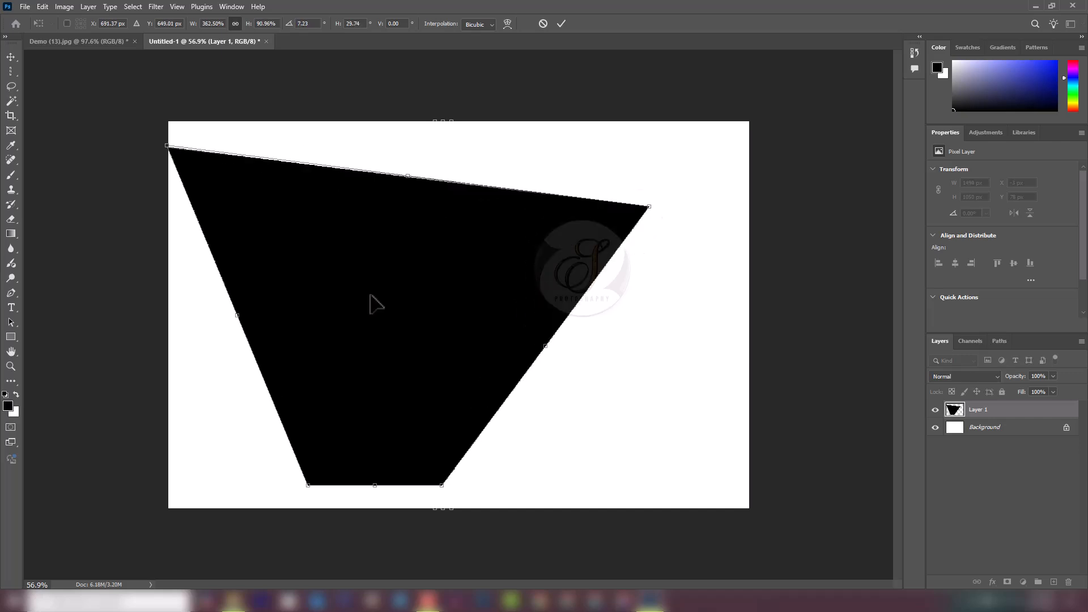
{"action": "left_click_drag", "start_coordinate": [370, 294], "coordinate": [370, 287]}
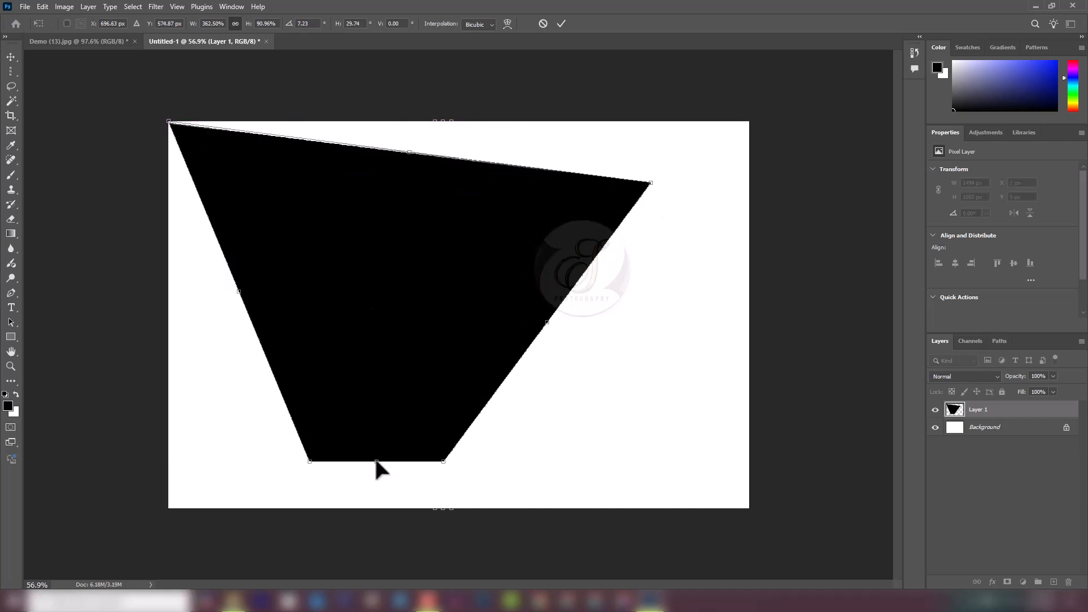
{"action": "left_click_drag", "start_coordinate": [377, 463], "coordinate": [367, 512]}
{"action": "left_click_drag", "start_coordinate": [401, 397], "coordinate": [389, 384]}
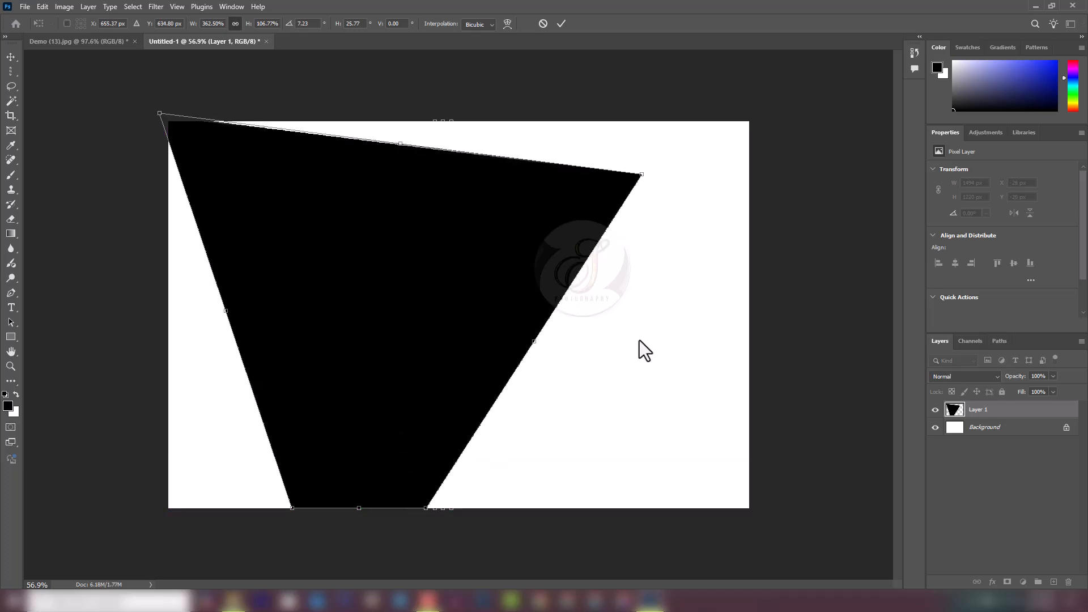
{"action": "left_click", "coordinate": [561, 24]}
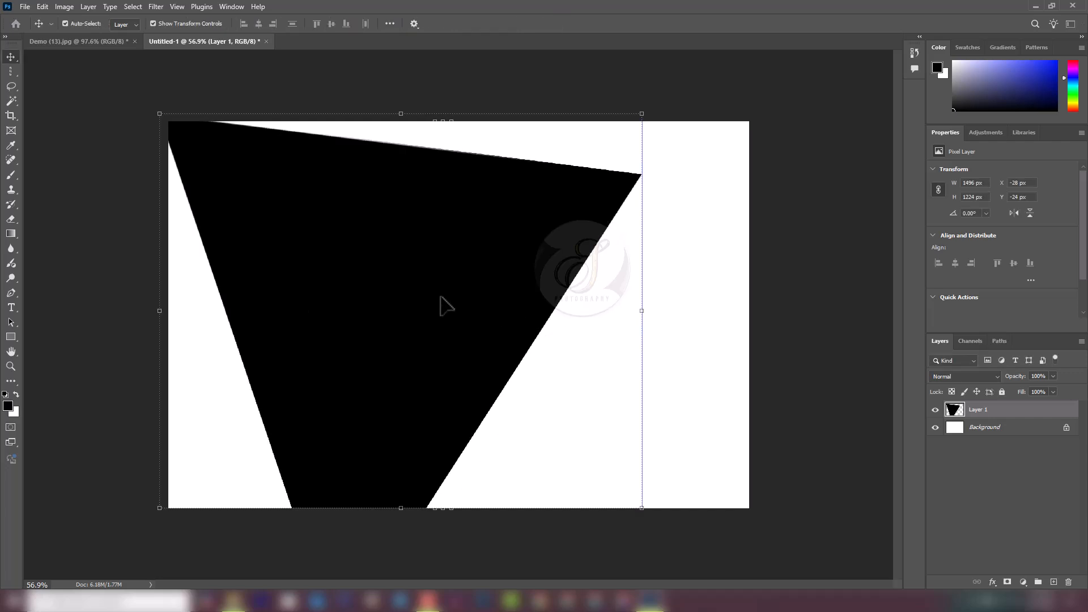
{"action": "left_click_drag", "start_coordinate": [293, 241], "coordinate": [328, 244]}
- Select the black shape's upper-left corner freehand with the Lasso tool, about 576 by 470 px, and cut it out of Layer 1
{"action": "key", "text": "m"}
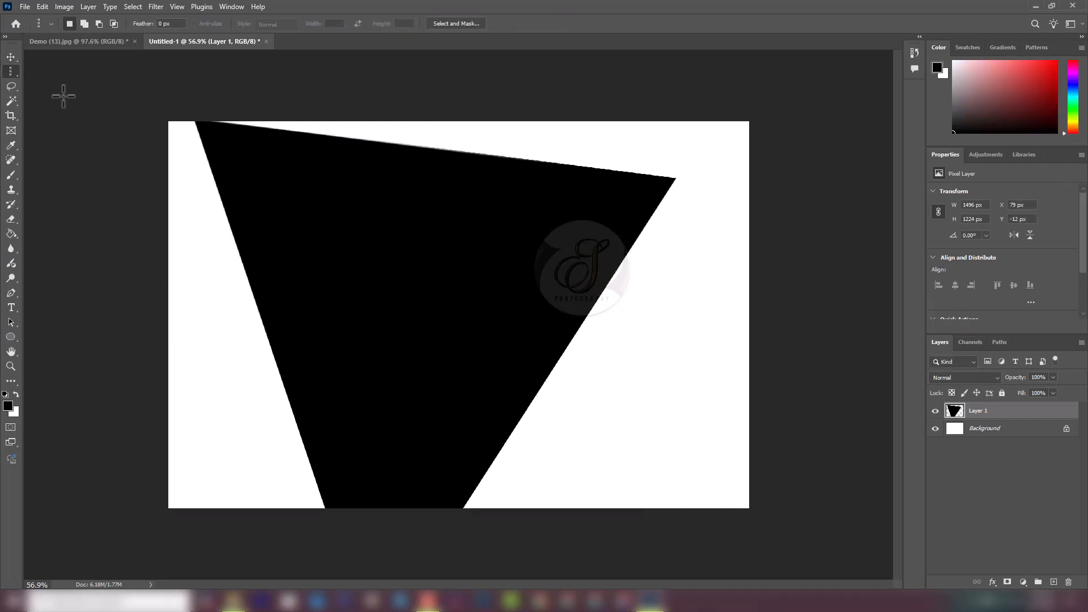
{"action": "left_click", "coordinate": [10, 86]}
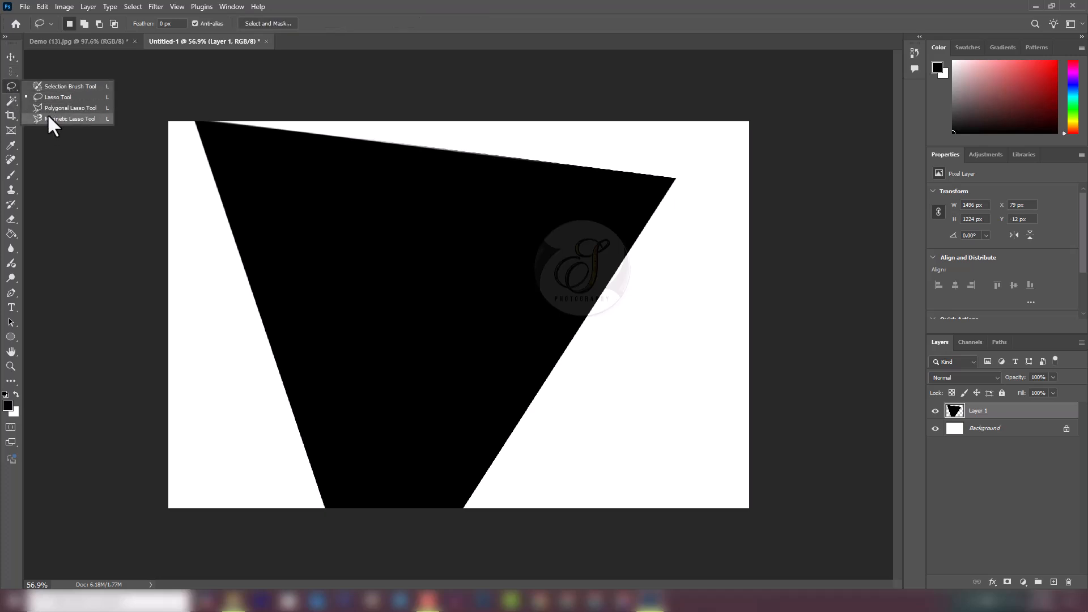
{"action": "left_click", "coordinate": [7, 85]}
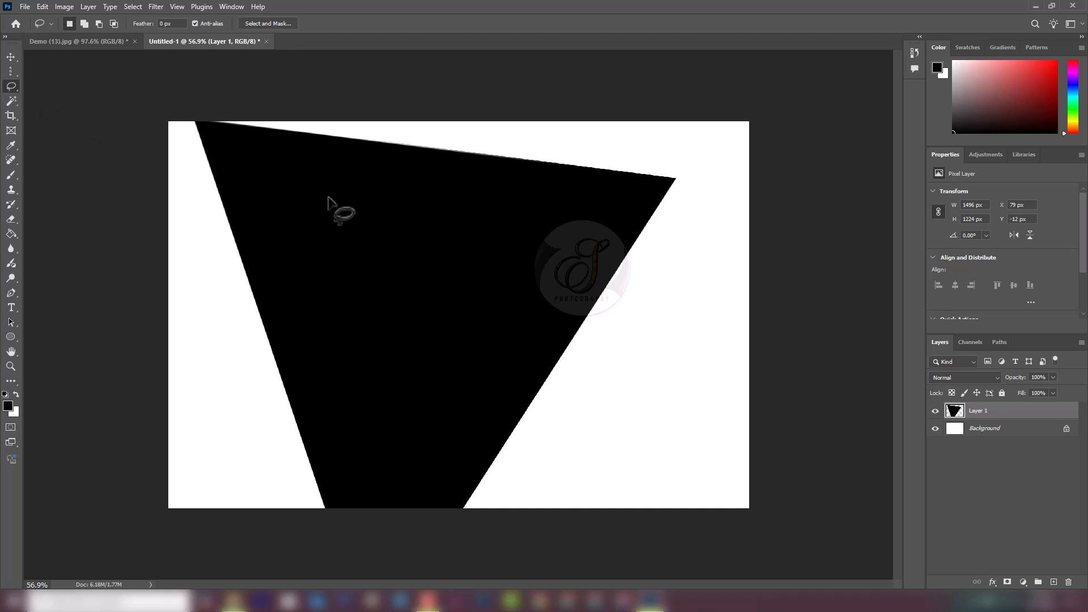
{"action": "left_click", "coordinate": [933, 412]}
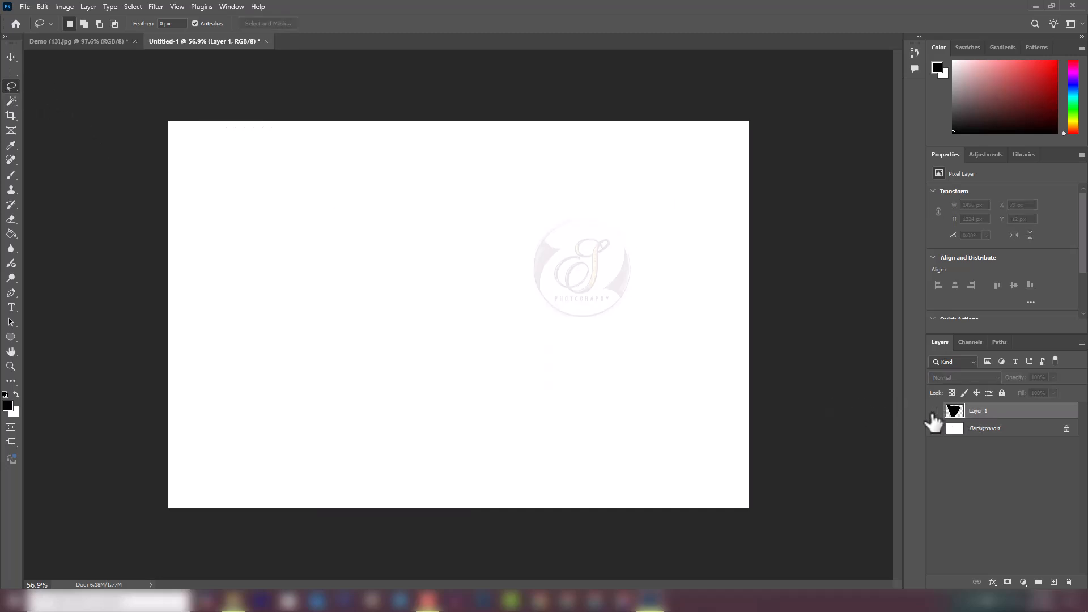
{"action": "left_click", "coordinate": [934, 412]}
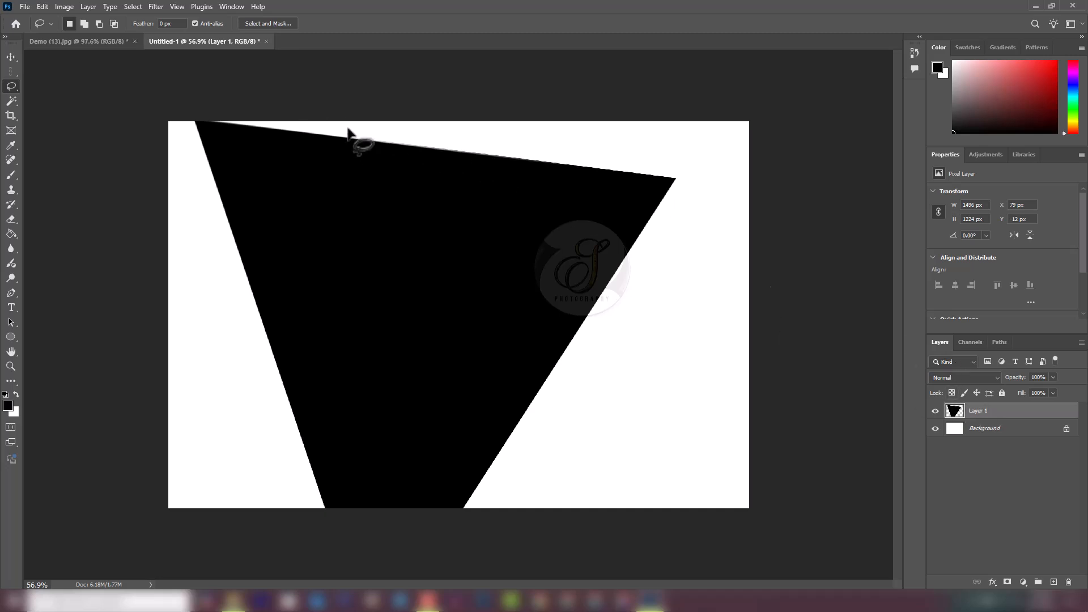
{"action": "mouse_move", "coordinate": [348, 126]}
{"action": "left_mouse_down"}
{"action": "mouse_move", "coordinate": [353, 165]}
{"action": "mouse_move", "coordinate": [273, 245]}
{"action": "mouse_move", "coordinate": [194, 268]}
{"action": "mouse_move", "coordinate": [119, 163]}
{"action": "mouse_move", "coordinate": [115, 85]}
{"action": "mouse_move", "coordinate": [200, 66]}
{"action": "mouse_move", "coordinate": [347, 94]}
{"action": "mouse_move", "coordinate": [352, 126]}
{"action": "left_mouse_up"}
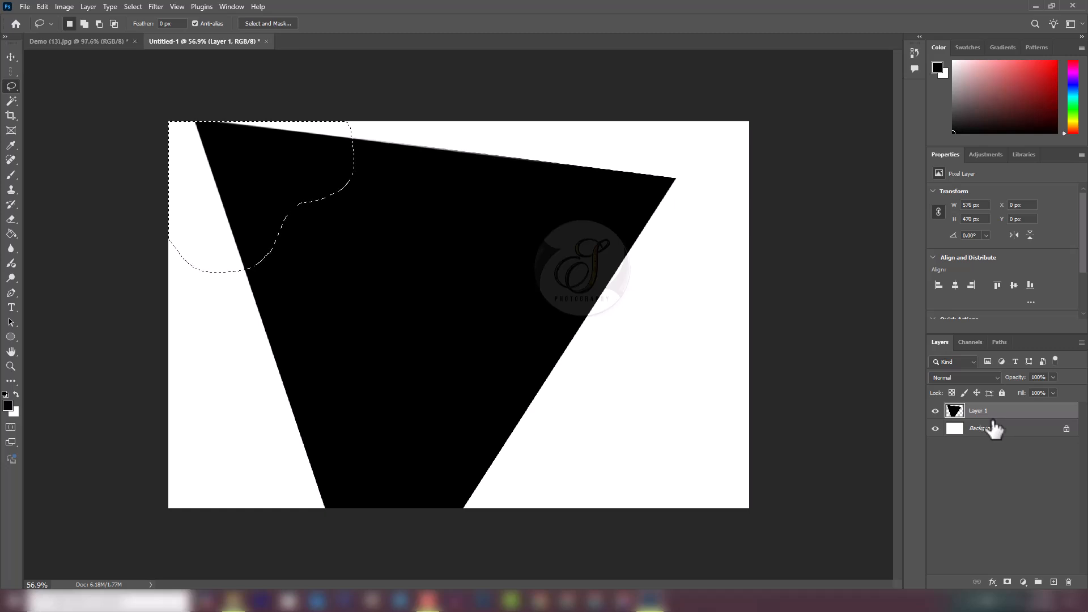
{"action": "key", "text": "ctrl+x"}
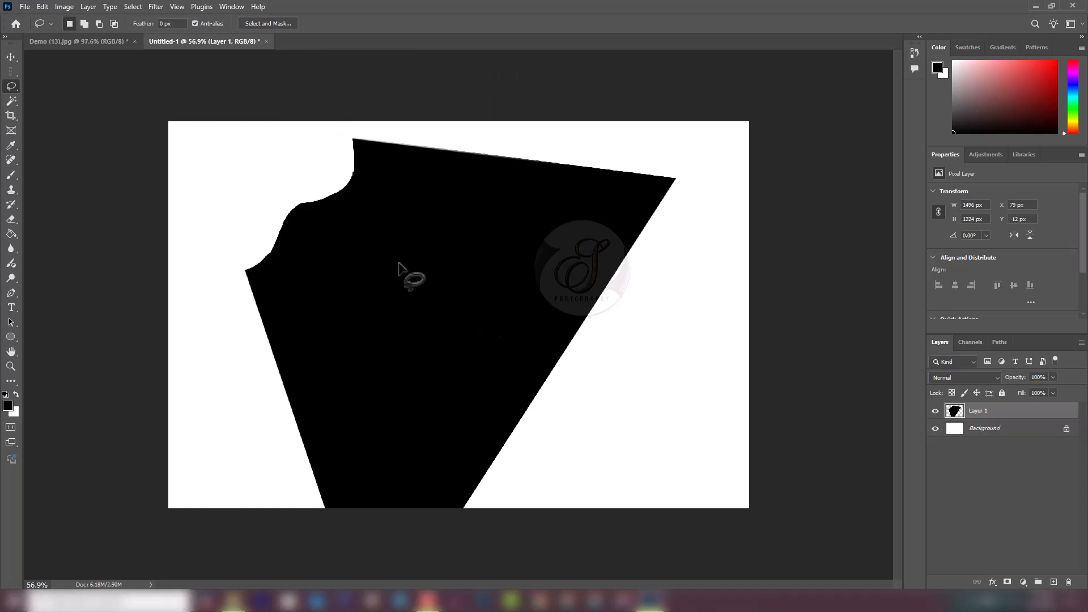
- Cut a freehand oval about 150 by 176 px out of the middle of the black shape and reposition the shape on the canvas
{"action": "mouse_move", "coordinate": [396, 262]}
{"action": "left_mouse_down"}
{"action": "mouse_move", "coordinate": [388, 299]}
{"action": "mouse_move", "coordinate": [416, 309]}
{"action": "mouse_move", "coordinate": [432, 278]}
{"action": "mouse_move", "coordinate": [413, 256]}
{"action": "mouse_move", "coordinate": [390, 259]}
{"action": "mouse_move", "coordinate": [396, 284]}
{"action": "left_mouse_up"}
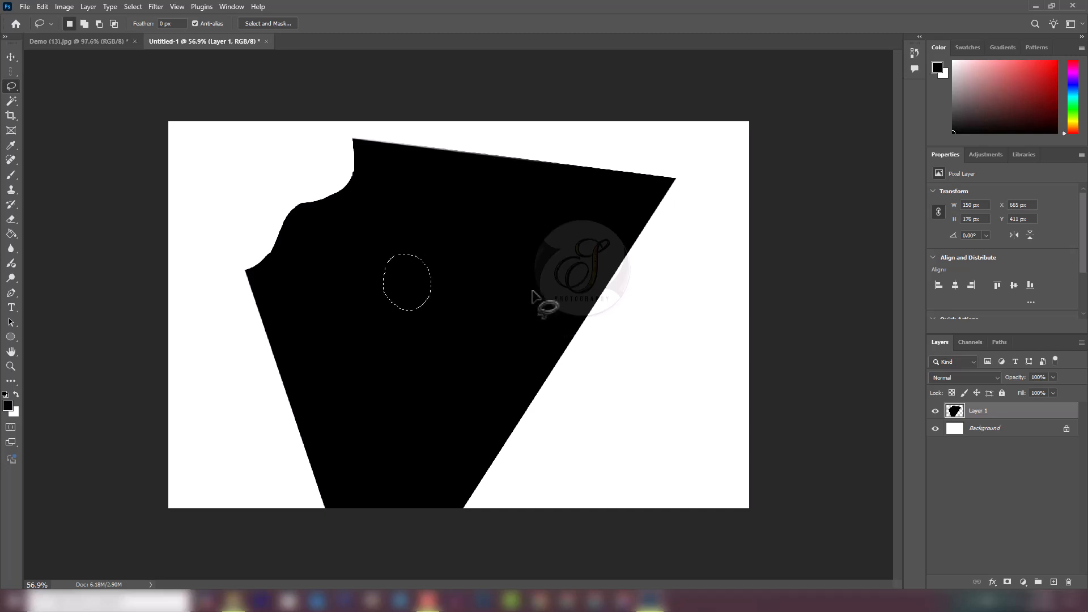
{"action": "key", "text": "ctrl+x"}
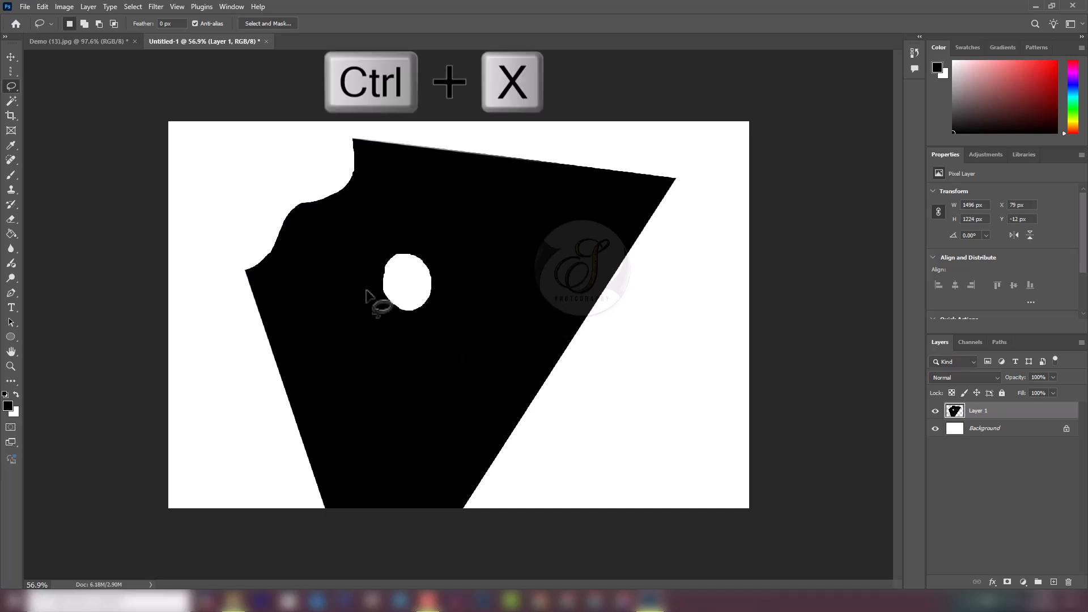
{"action": "left_click", "coordinate": [11, 57]}
{"action": "left_click_drag", "start_coordinate": [431, 317], "coordinate": [454, 338]}
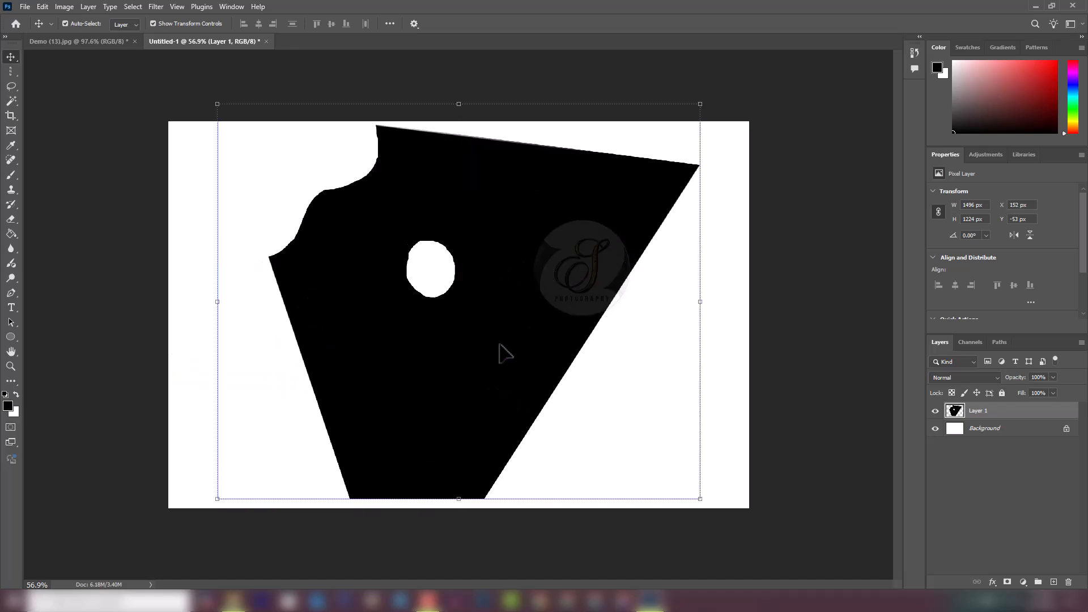
- Delete the layer containing the black shape
{"action": "left_click", "coordinate": [189, 206]}
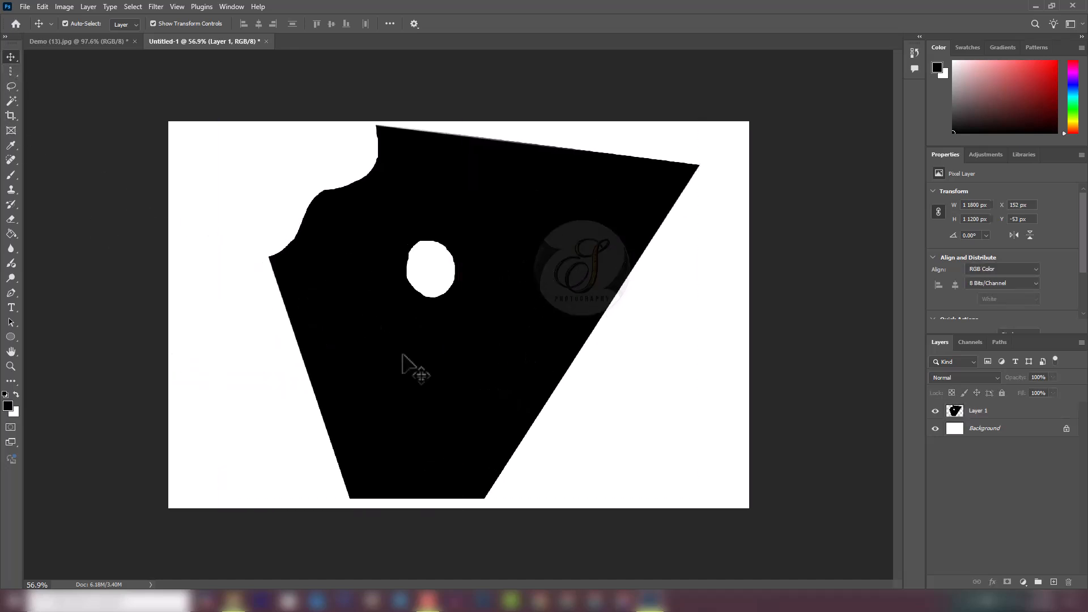
{"action": "left_click", "coordinate": [414, 382]}
{"action": "key", "text": "Delete"}
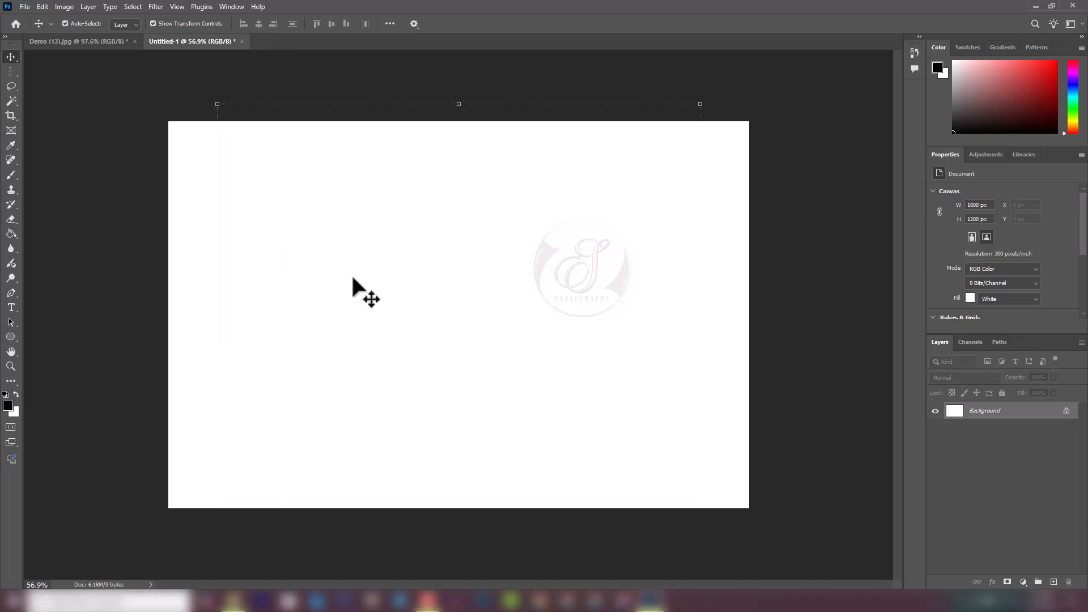
- Add a new empty layer and lasso a wavy freehand selection about 1351 by 874 px across the canvas
{"action": "left_click", "coordinate": [1053, 582]}
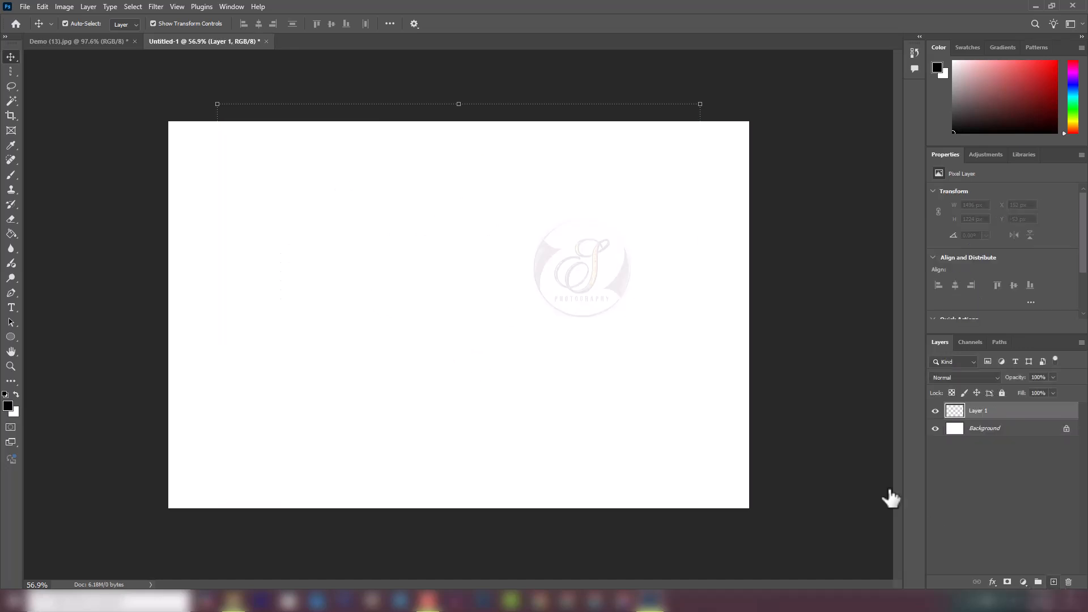
{"action": "left_click", "coordinate": [11, 86]}
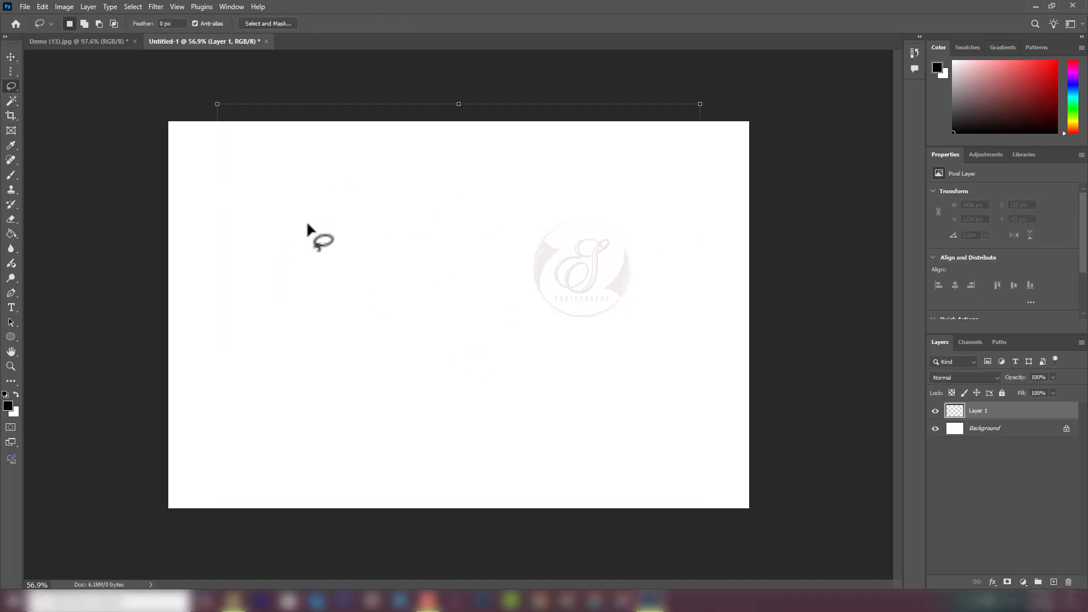
{"action": "mouse_move", "coordinate": [268, 229]}
{"action": "left_mouse_down"}
{"action": "mouse_move", "coordinate": [281, 184]}
{"action": "mouse_move", "coordinate": [336, 194]}
{"action": "mouse_move", "coordinate": [632, 169]}
{"action": "mouse_move", "coordinate": [673, 248]}
{"action": "mouse_move", "coordinate": [652, 287]}
{"action": "mouse_move", "coordinate": [595, 325]}
{"action": "mouse_move", "coordinate": [335, 445]}
{"action": "mouse_move", "coordinate": [238, 347]}
{"action": "mouse_move", "coordinate": [269, 253]}
{"action": "mouse_move", "coordinate": [244, 214]}
{"action": "mouse_move", "coordinate": [267, 228]}
{"action": "left_mouse_up"}
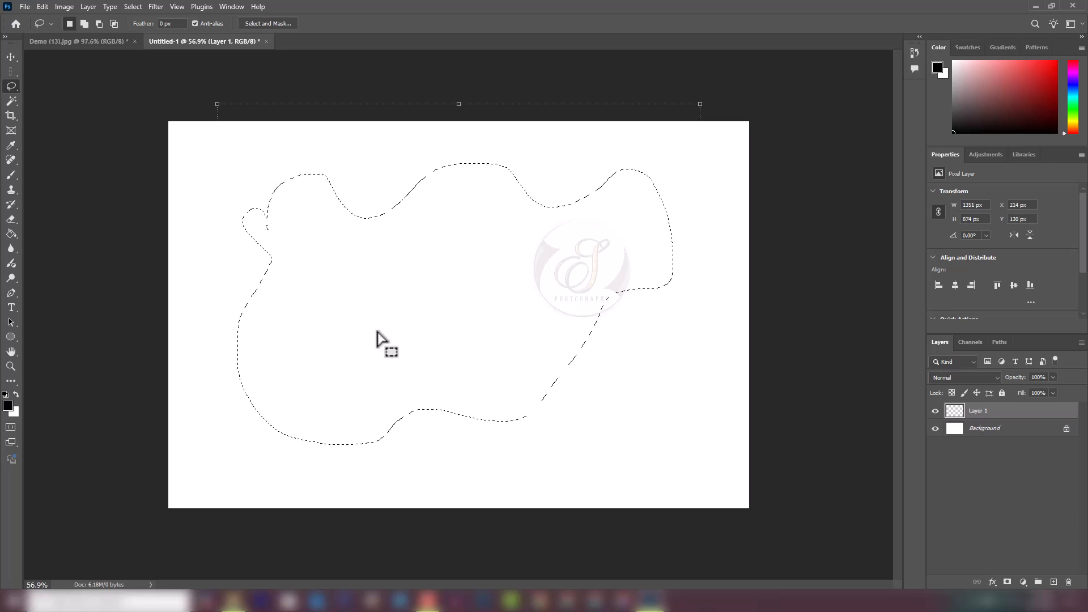
- Set the foreground colour to bright green and fill the freehand selection with the Paint Bucket tool
{"action": "left_click", "coordinate": [11, 234]}
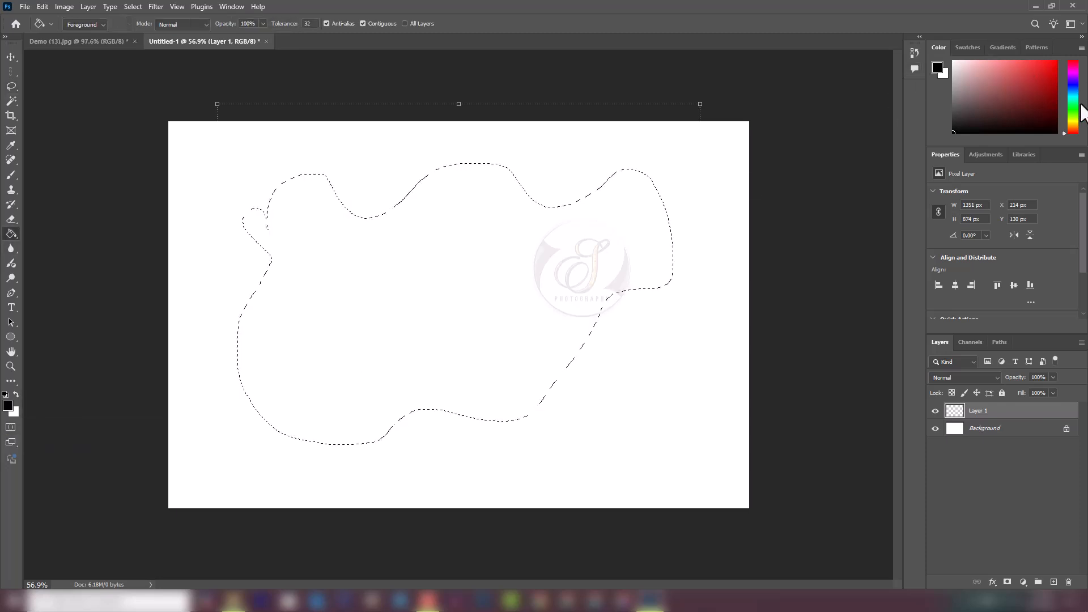
{"action": "left_click", "coordinate": [1073, 110]}
{"action": "left_click", "coordinate": [1057, 61]}
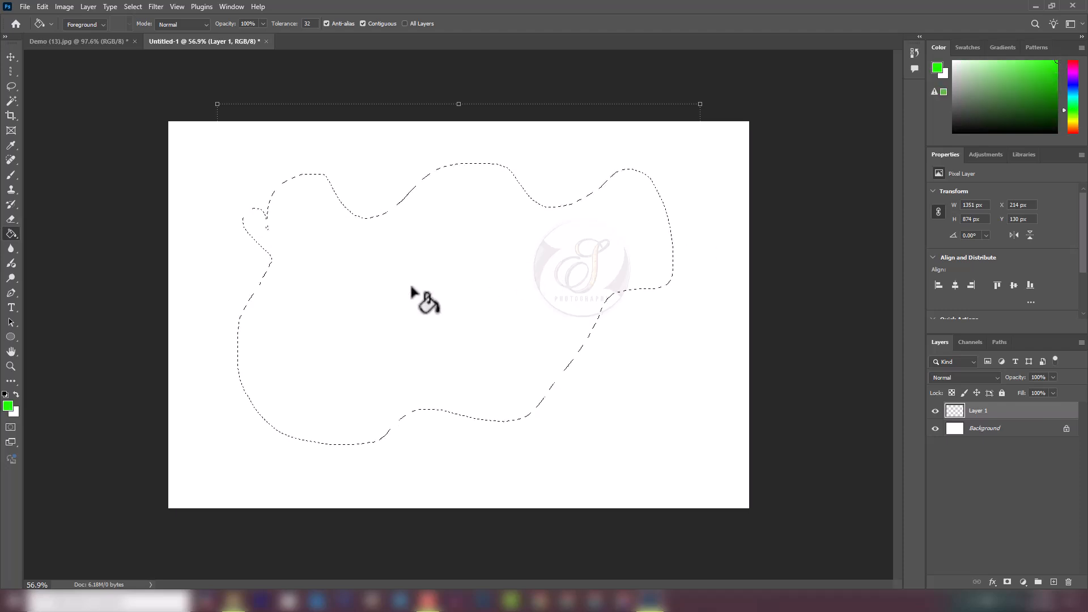
{"action": "left_click", "coordinate": [452, 329]}
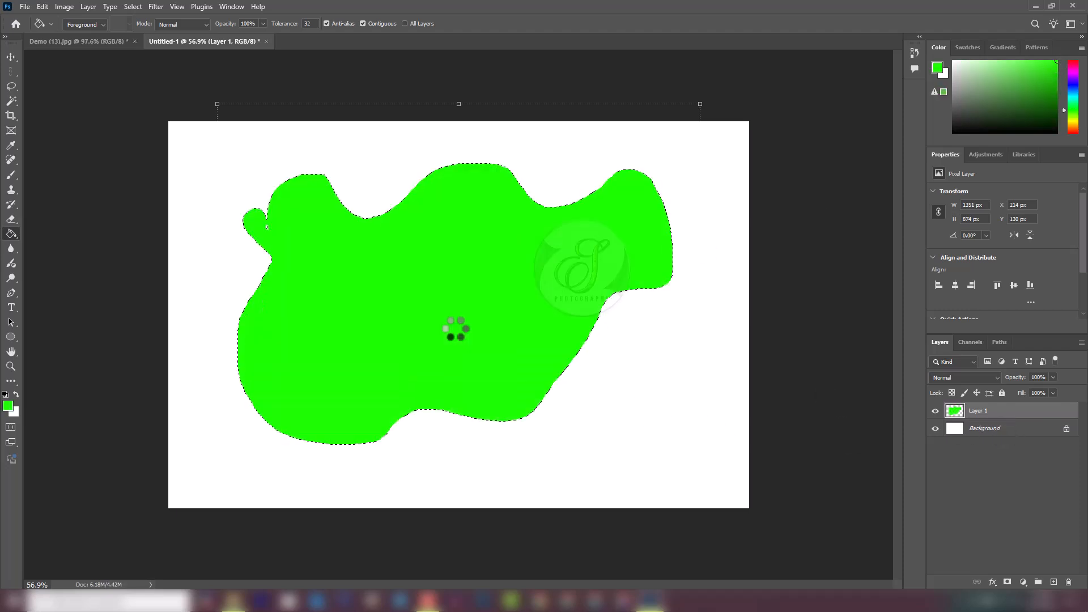
- Deselect and reposition the bright green shape slightly lower on the canvas, and delete its layer
{"action": "left_click", "coordinate": [10, 56]}
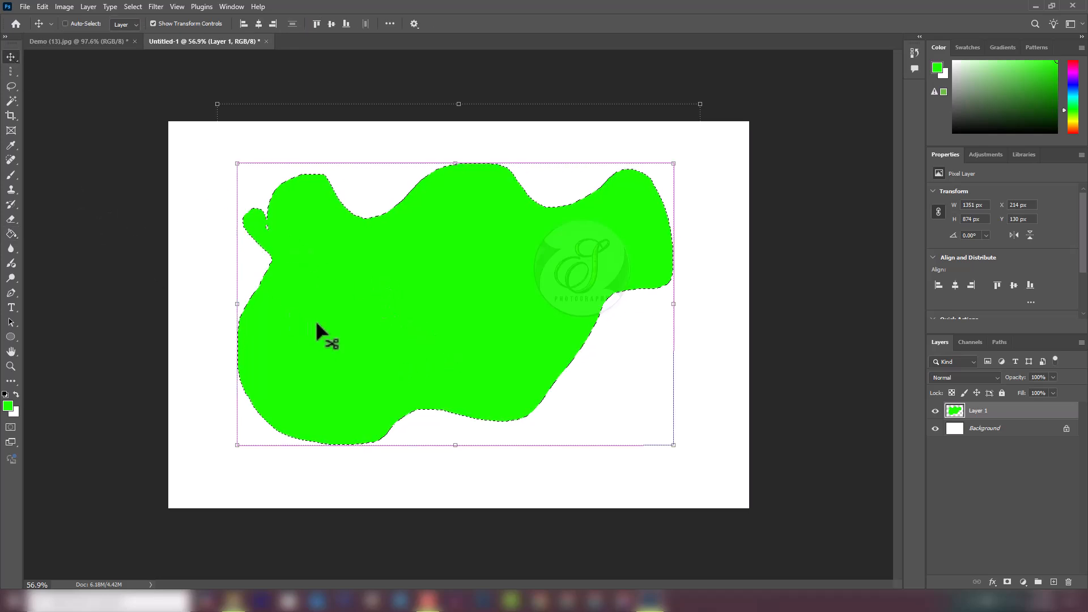
{"action": "key", "text": "ctrl+d"}
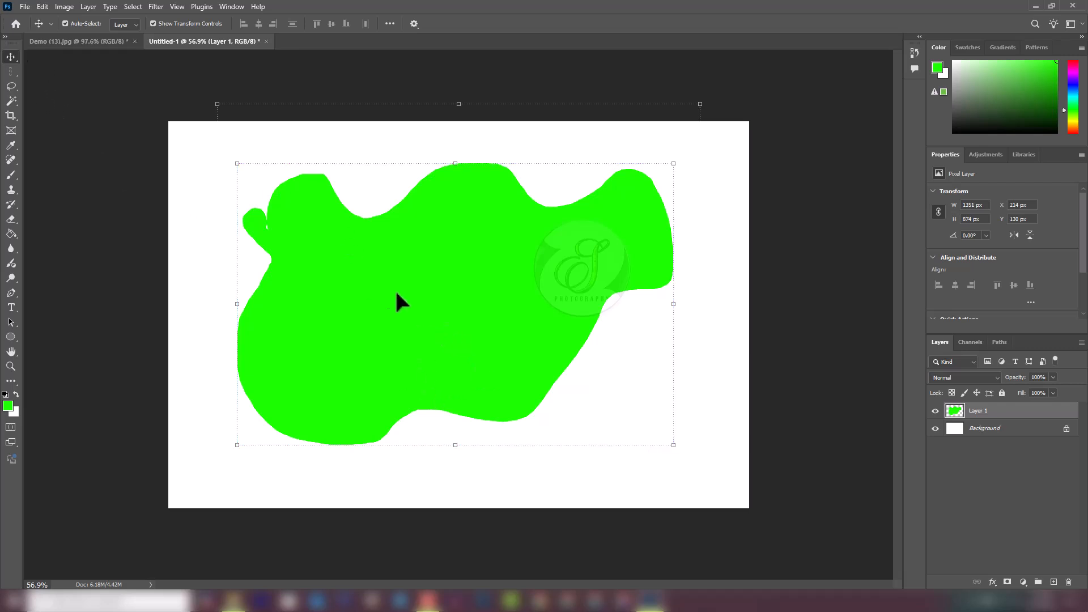
{"action": "mouse_move", "coordinate": [412, 302]}
{"action": "left_mouse_down"}
{"action": "mouse_move", "coordinate": [316, 320]}
{"action": "mouse_move", "coordinate": [447, 324]}
{"action": "mouse_move", "coordinate": [400, 304]}
{"action": "mouse_move", "coordinate": [417, 314]}
{"action": "mouse_move", "coordinate": [420, 304]}
{"action": "left_mouse_up"}
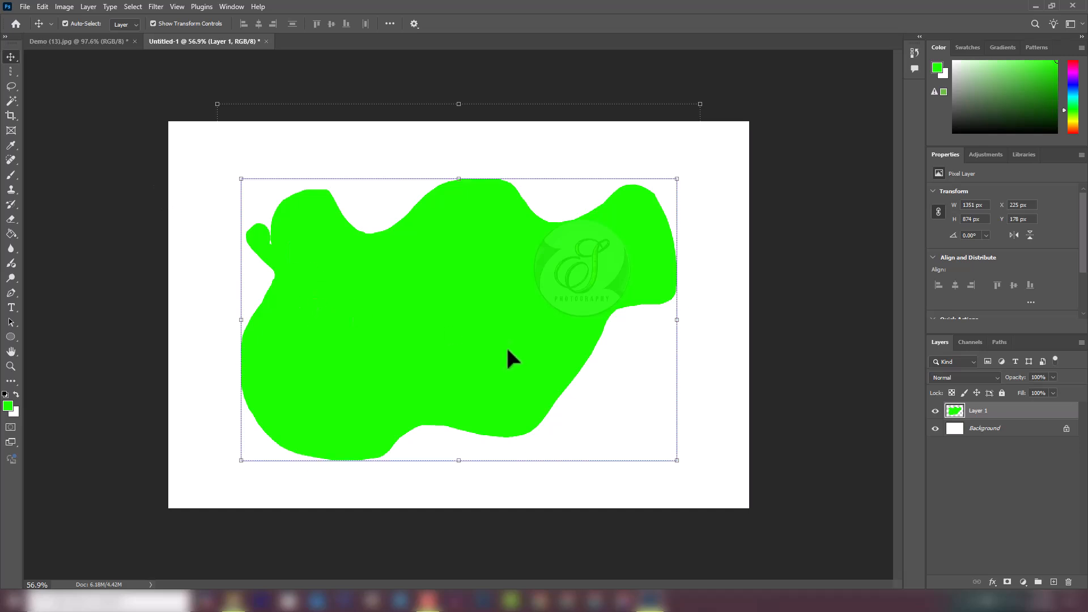
{"action": "key", "text": "Delete"}
- In Demo (13).jpg, select the man's head with the Polygonal Lasso tool, outlining an area about 76 by 100 px
{"action": "left_click", "coordinate": [105, 42]}
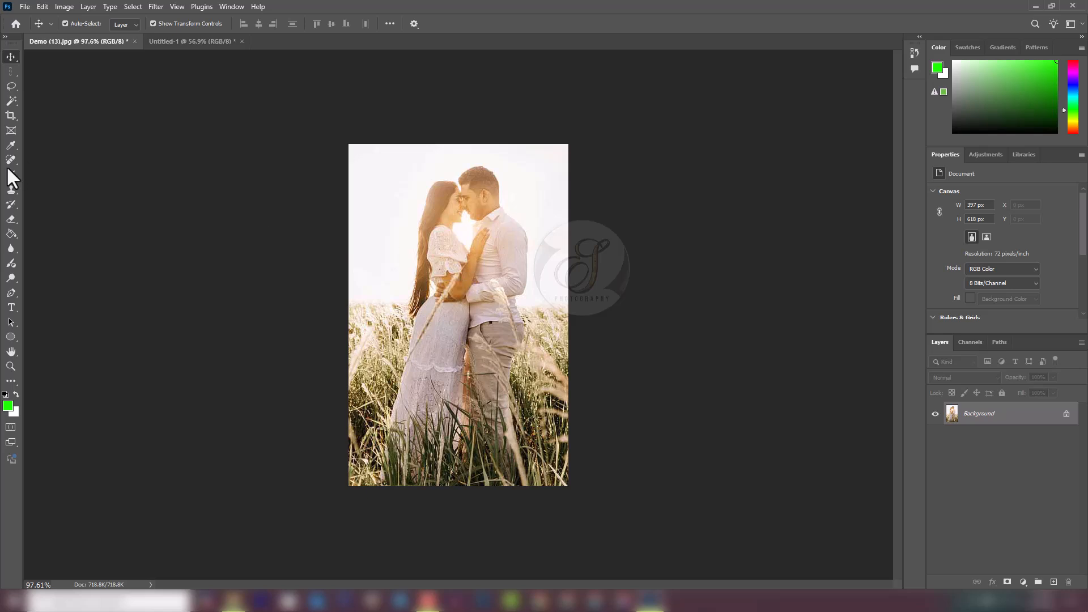
{"action": "left_click", "coordinate": [10, 87]}
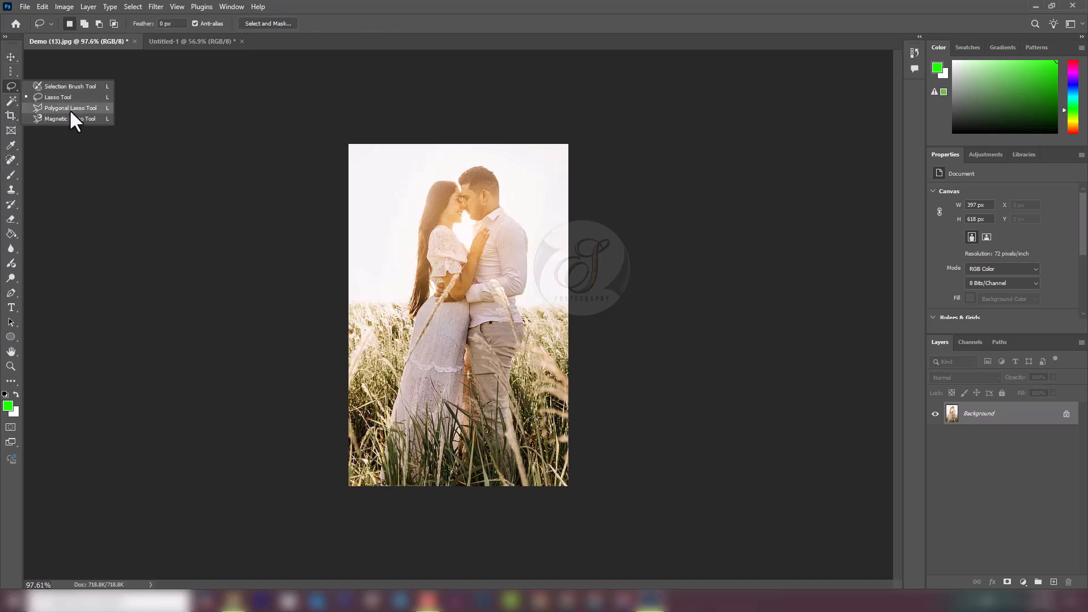
{"action": "left_click", "coordinate": [70, 107]}
{"action": "scroll", "coordinate": [484, 209], "scroll_direction": "up", "scroll_amount": 5}
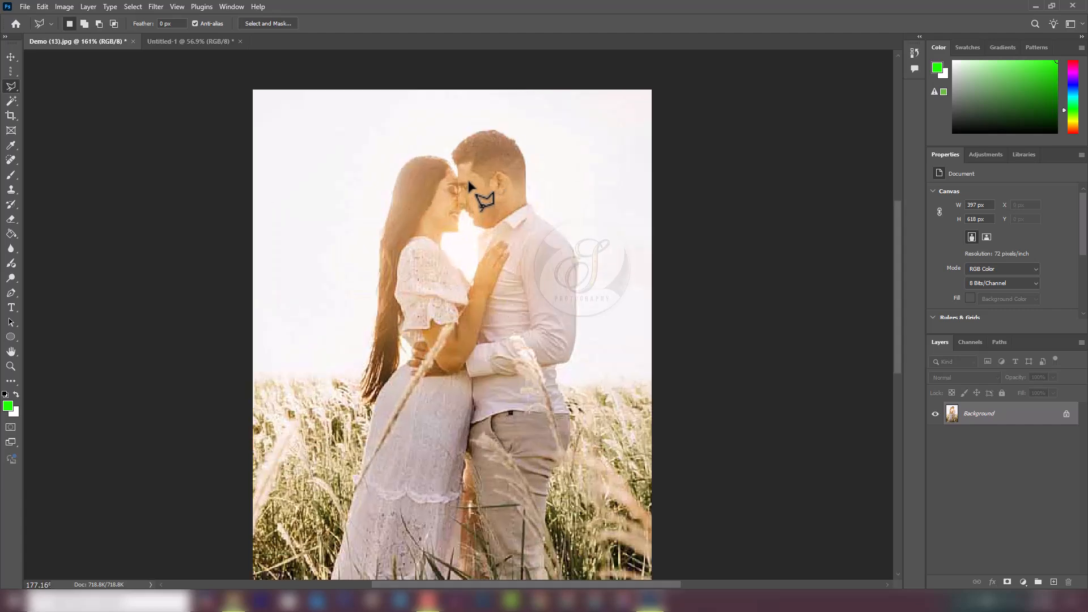
{"action": "scroll", "coordinate": [485, 200], "scroll_direction": "up", "scroll_amount": 5}
{"action": "left_click_drag", "start_coordinate": [559, 287], "coordinate": [456, 311]}
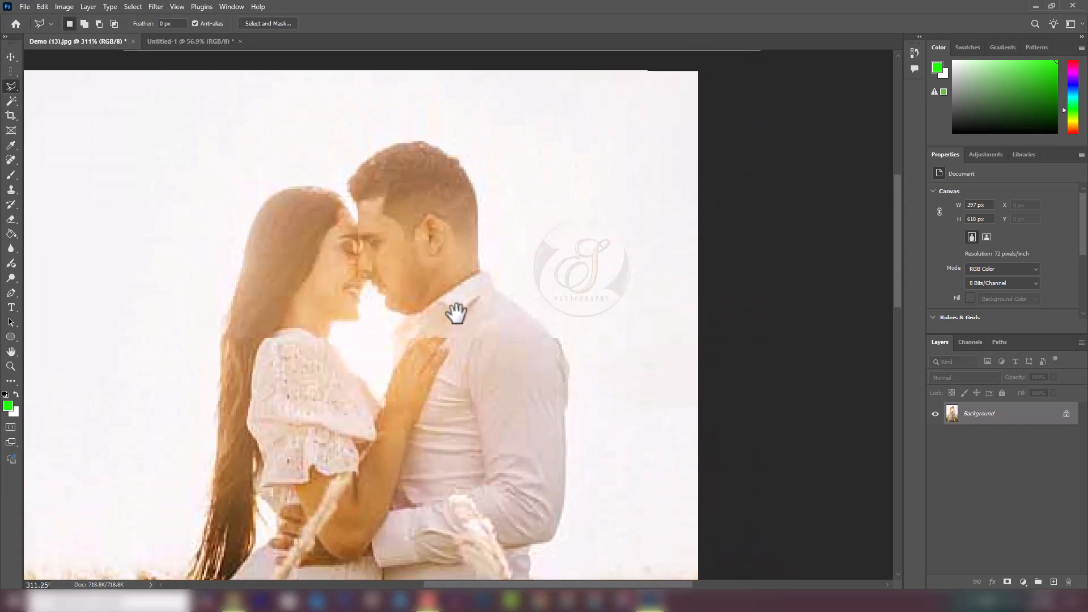
{"action": "left_click", "coordinate": [347, 184]}
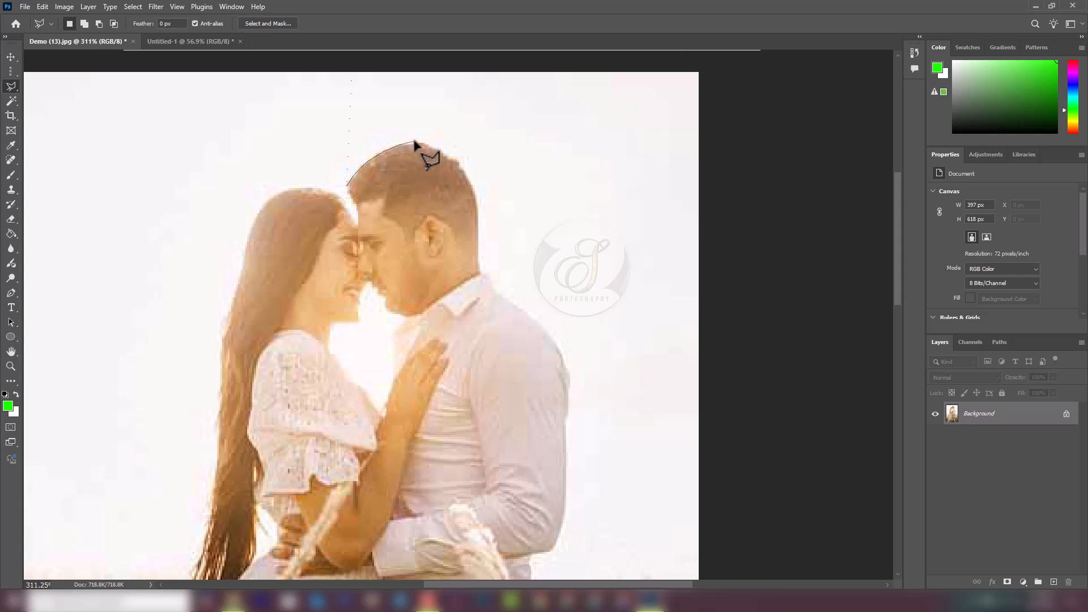
{"action": "mouse_move", "coordinate": [437, 150]}
{"action": "left_mouse_down"}
{"action": "mouse_move", "coordinate": [460, 161]}
{"action": "mouse_move", "coordinate": [472, 192]}
{"action": "mouse_move", "coordinate": [479, 273]}
{"action": "mouse_move", "coordinate": [419, 313]}
{"action": "mouse_move", "coordinate": [389, 312]}
{"action": "mouse_move", "coordinate": [385, 300]}
{"action": "left_mouse_up"}
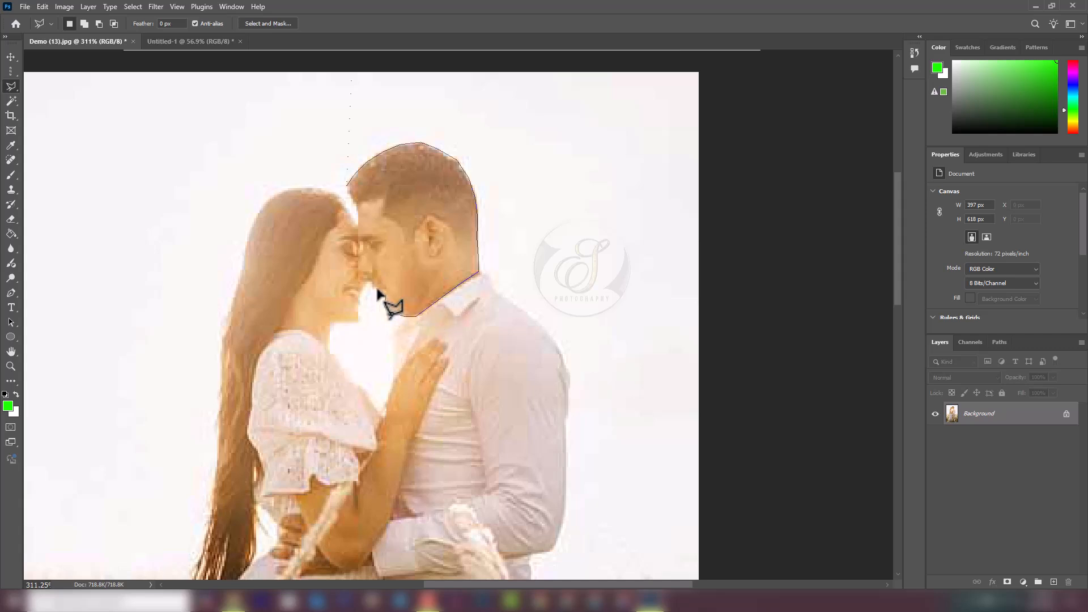
{"action": "left_click_drag", "start_coordinate": [369, 282], "coordinate": [348, 184]}
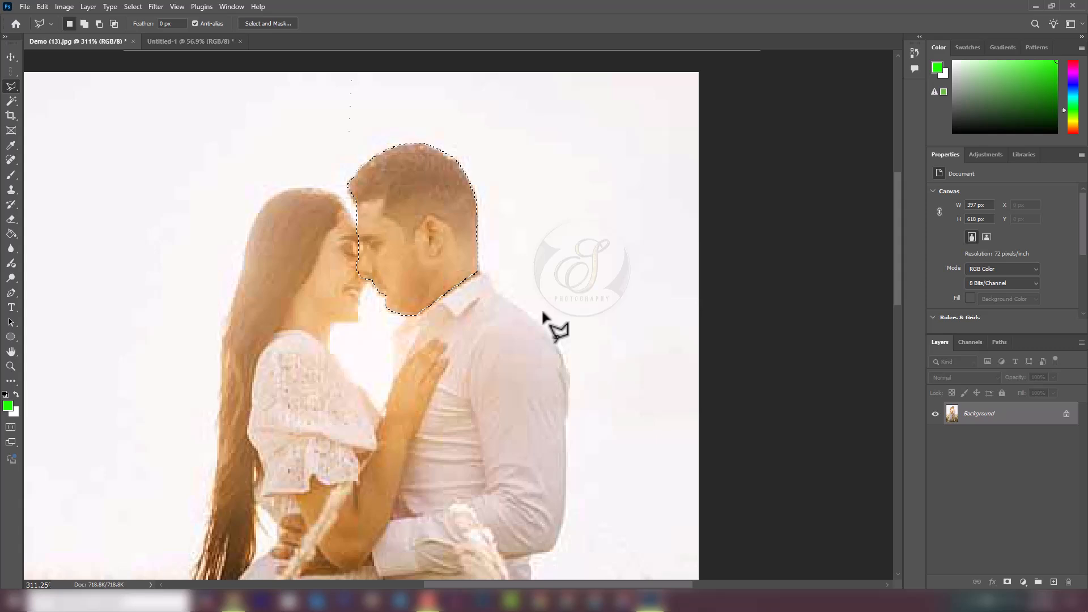
- Copy the selected head to a new layer and, with the Background hidden, move it down to about X 199, Y 55 px
{"action": "key", "text": "ctrl+j"}
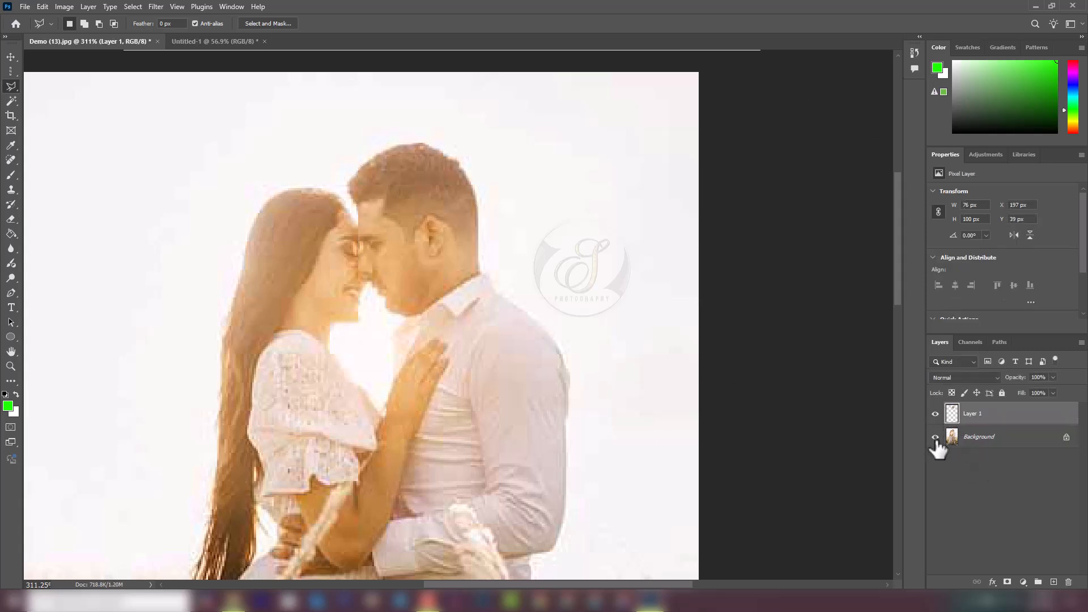
{"action": "left_click", "coordinate": [935, 437]}
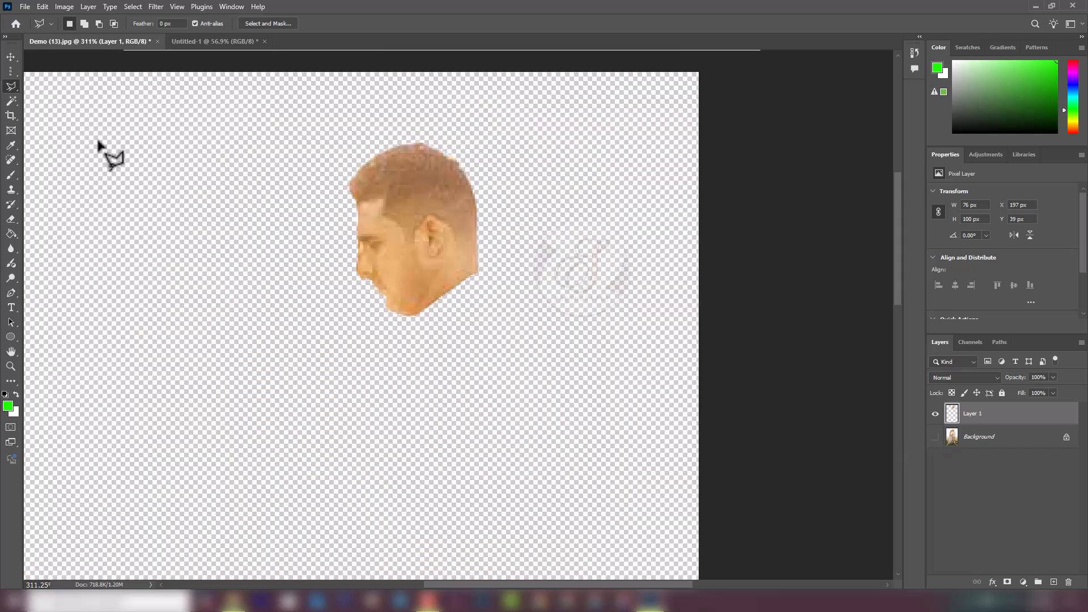
{"action": "left_click", "coordinate": [11, 56]}
{"action": "left_click_drag", "start_coordinate": [447, 263], "coordinate": [419, 294]}
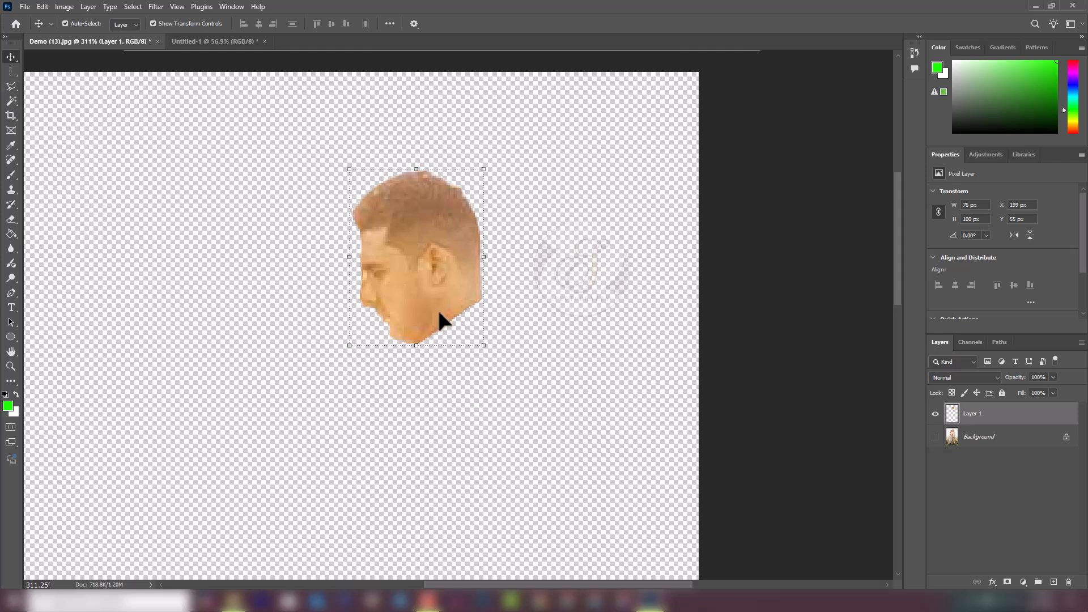
- Show the Background layer again and delete the layer holding the polygonal head cutout
{"action": "left_click", "coordinate": [935, 436]}
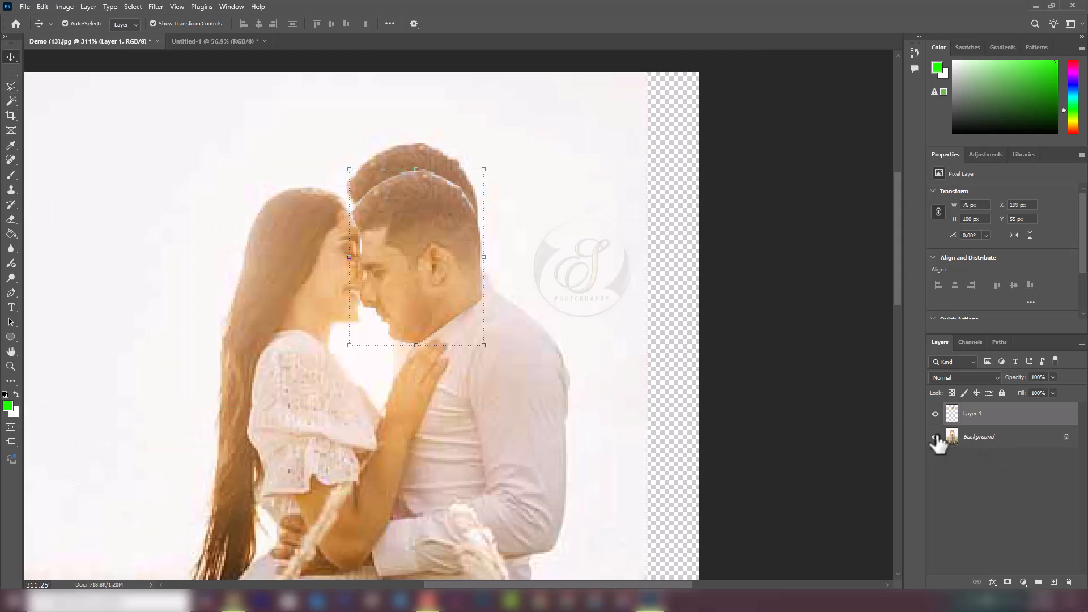
{"action": "left_click", "coordinate": [1068, 584]}
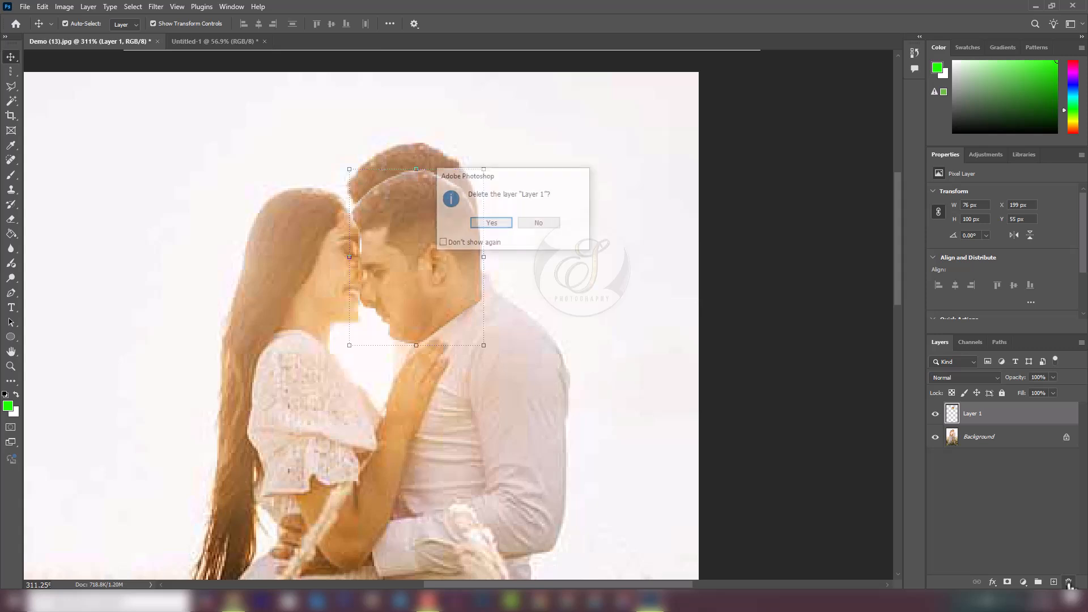
{"action": "key", "text": "Return"}
- Trace a closed selection about 75 by 98 px around the man's head with the Magnetic Lasso tool
{"action": "left_click", "coordinate": [12, 86]}
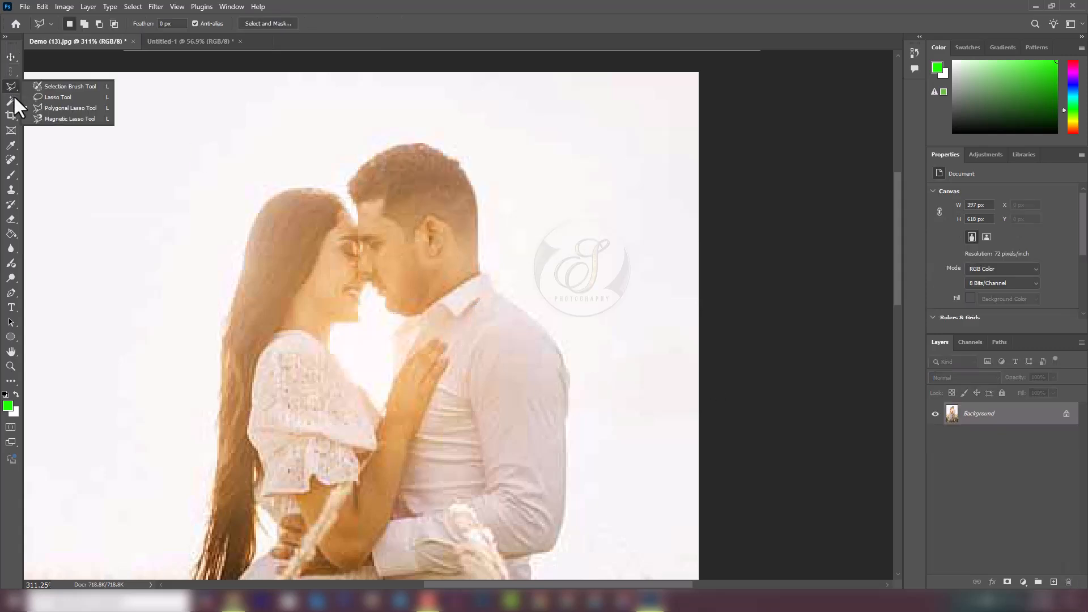
{"action": "left_click", "coordinate": [72, 119]}
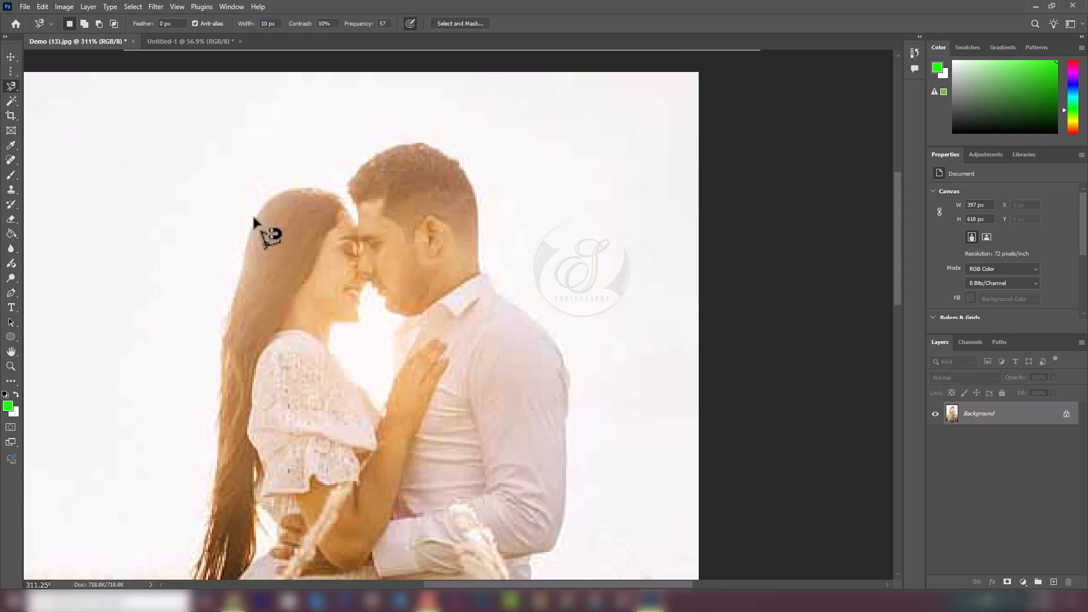
{"action": "scroll", "coordinate": [479, 204], "scroll_direction": "up", "scroll_amount": 3}
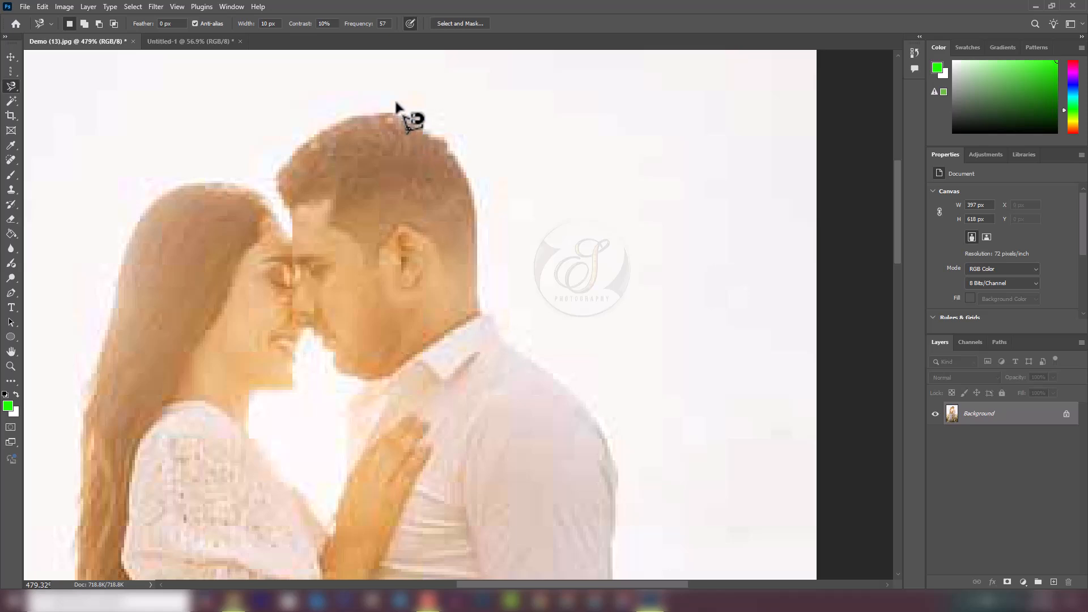
{"action": "left_click", "coordinate": [276, 170]}
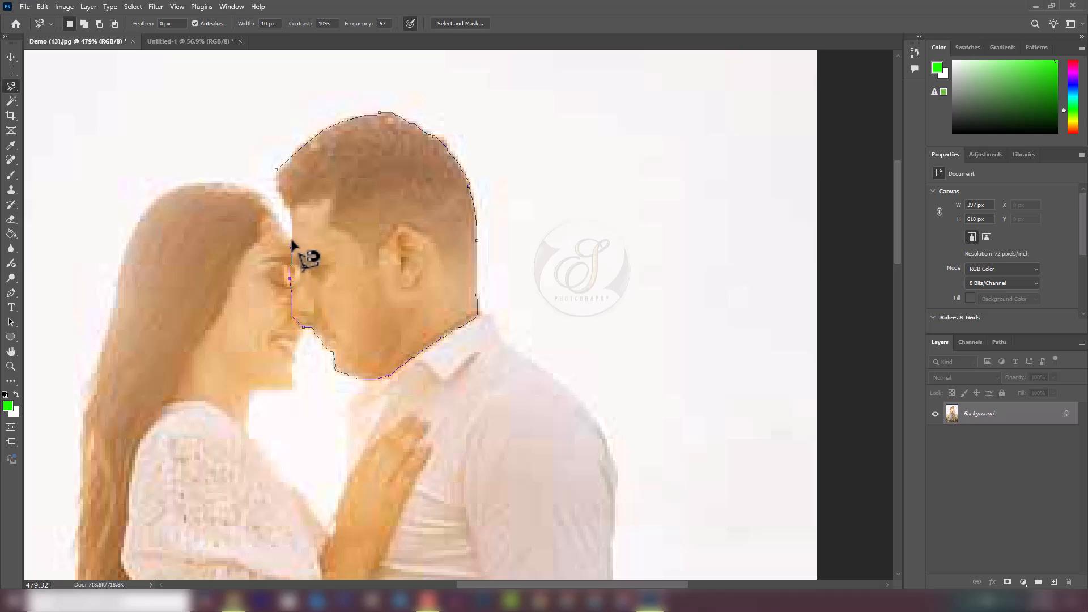
{"action": "left_click", "coordinate": [277, 172]}
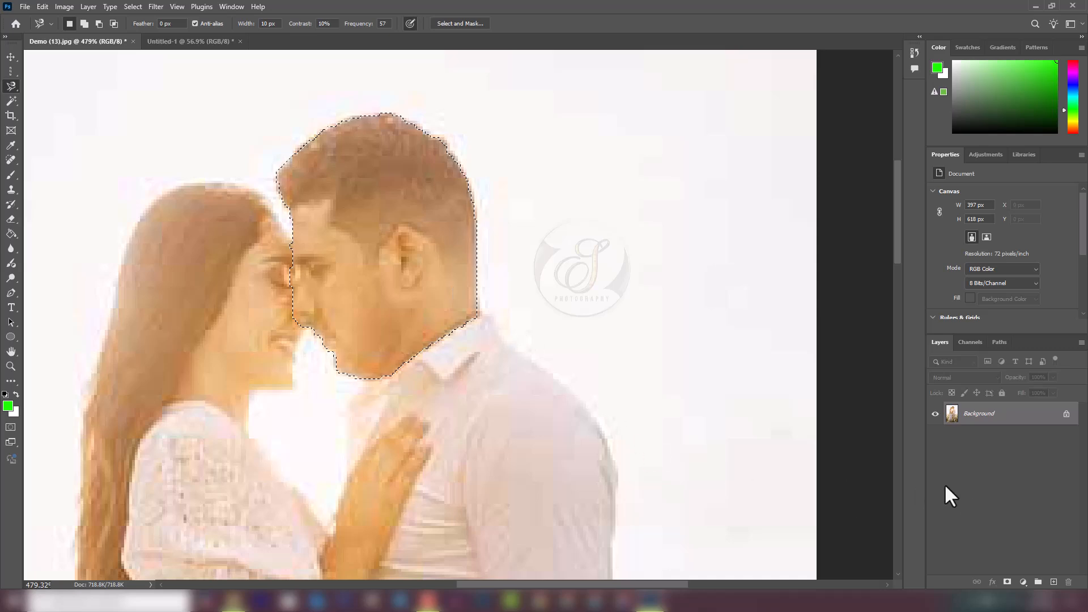
- Copy the magnetic lasso selection to a new layer, hide the Background and move the head to about X 203, Y 53 px
{"action": "key", "text": "ctrl+j"}
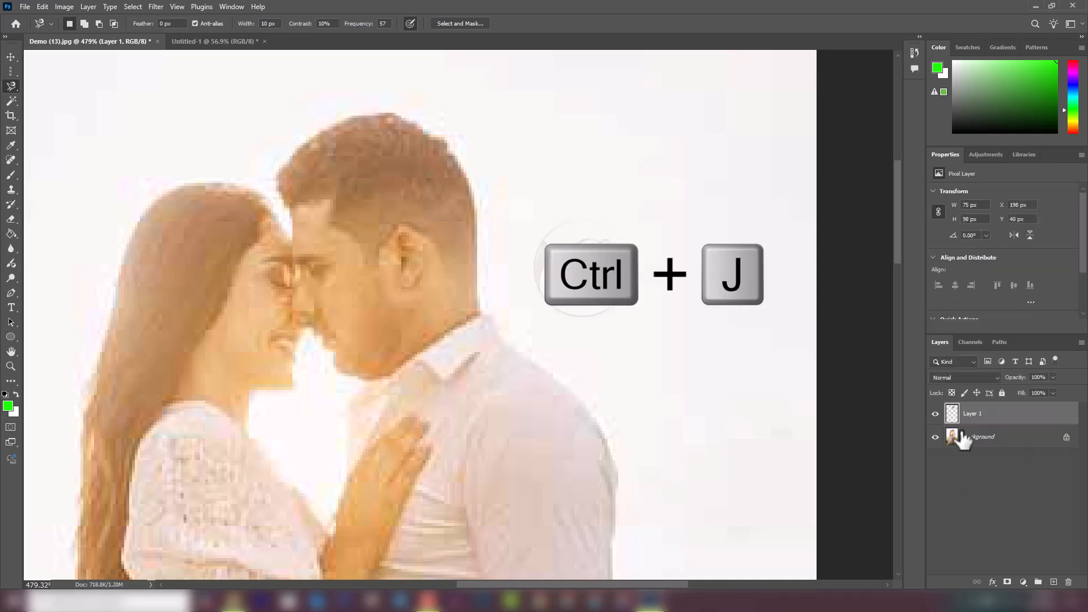
{"action": "left_click", "coordinate": [935, 437]}
{"action": "left_click", "coordinate": [11, 57]}
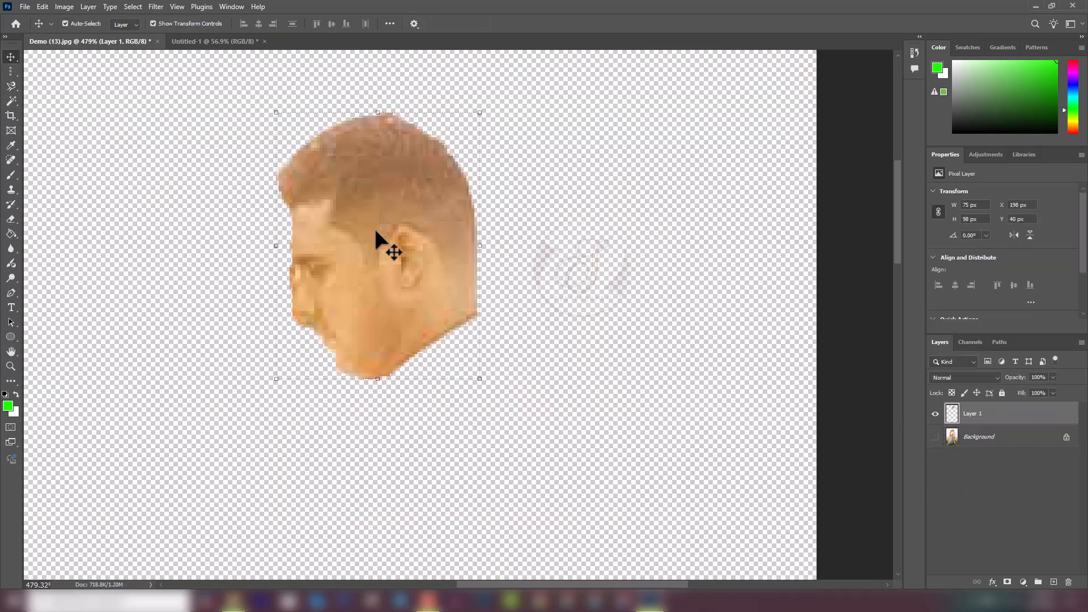
{"action": "left_click_drag", "start_coordinate": [397, 274], "coordinate": [411, 309]}
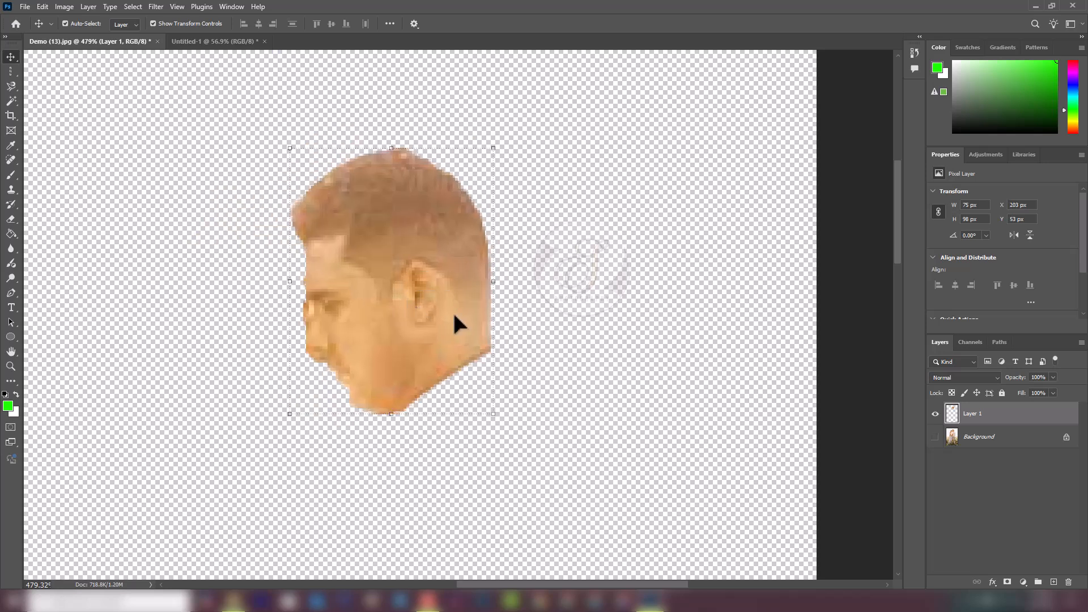
- Make the Background layer visible and delete the layer with the magnetic lasso head cutout
{"action": "key", "text": "ctrl+z"}
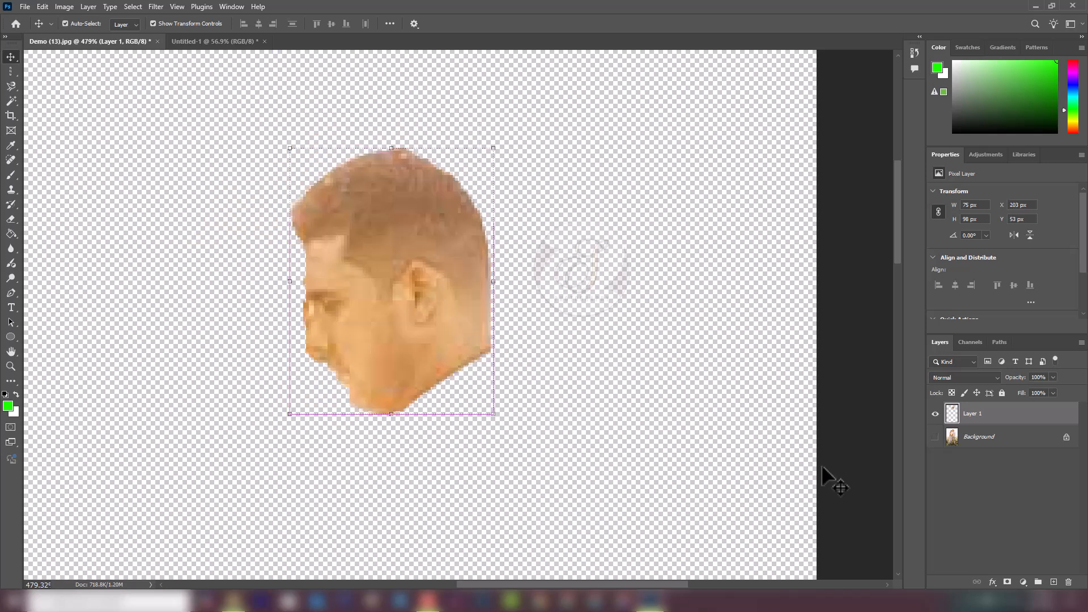
{"action": "left_click", "coordinate": [935, 437]}
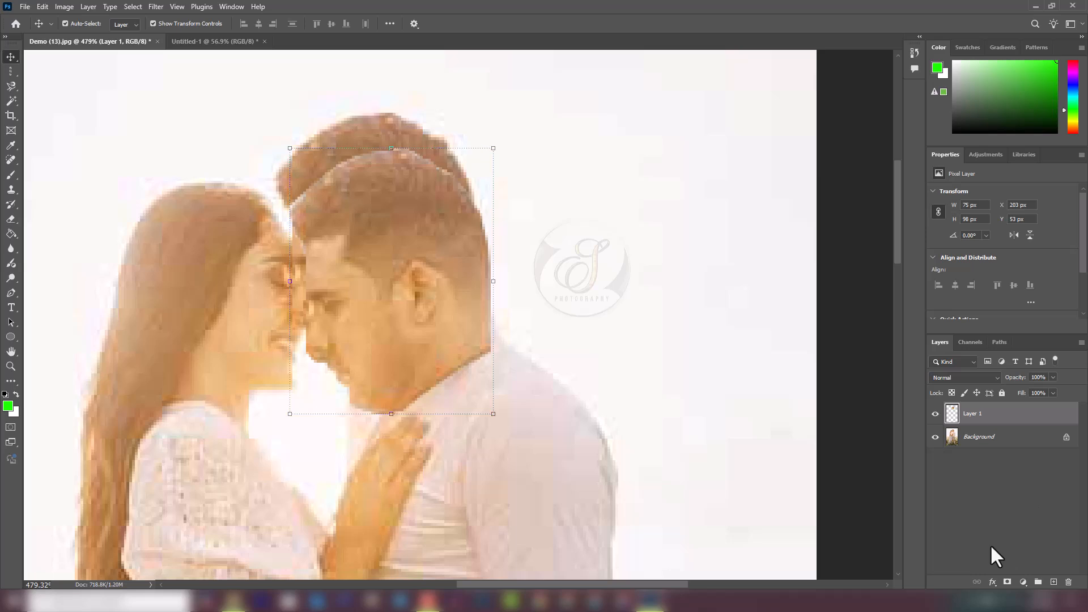
{"action": "key", "text": "ctrl+e"}
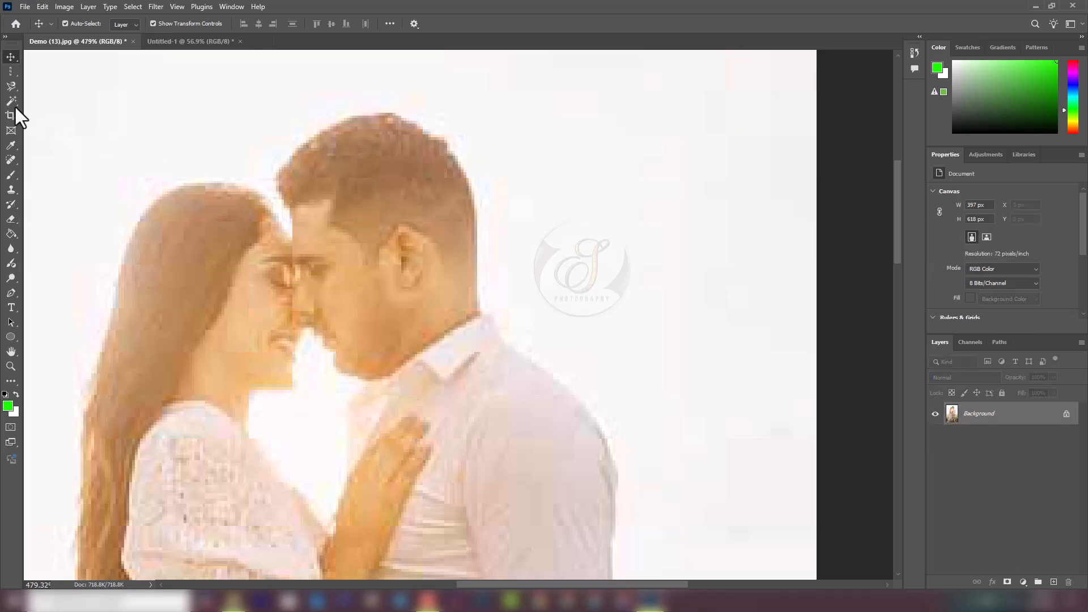
- Activate the Magic Wand tool for the couple photo
{"action": "left_click", "coordinate": [11, 101]}
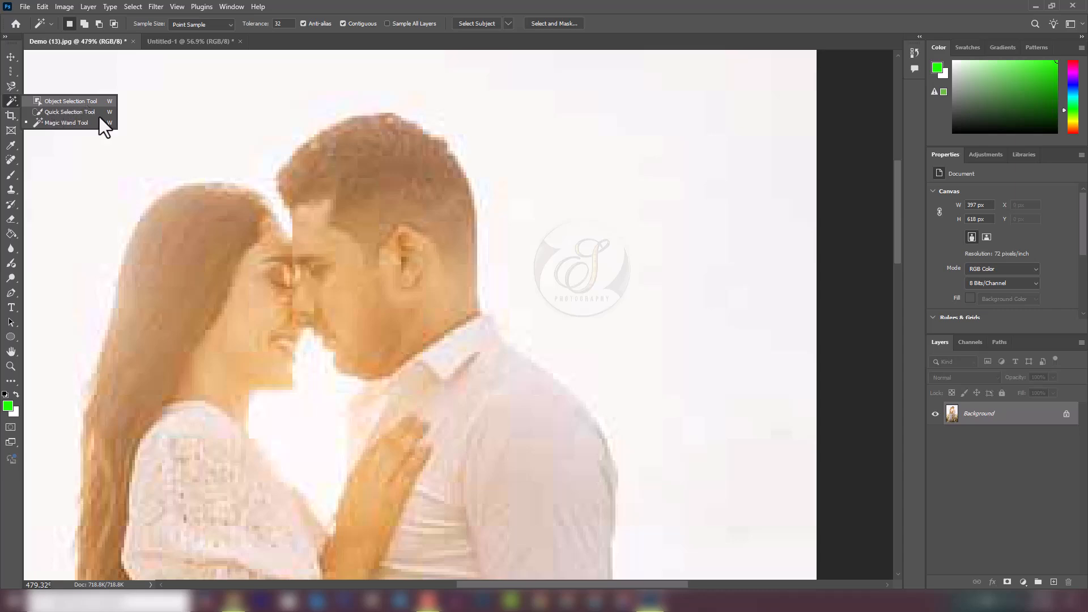
{"action": "scroll", "coordinate": [287, 264], "scroll_direction": "down", "scroll_amount": 5}
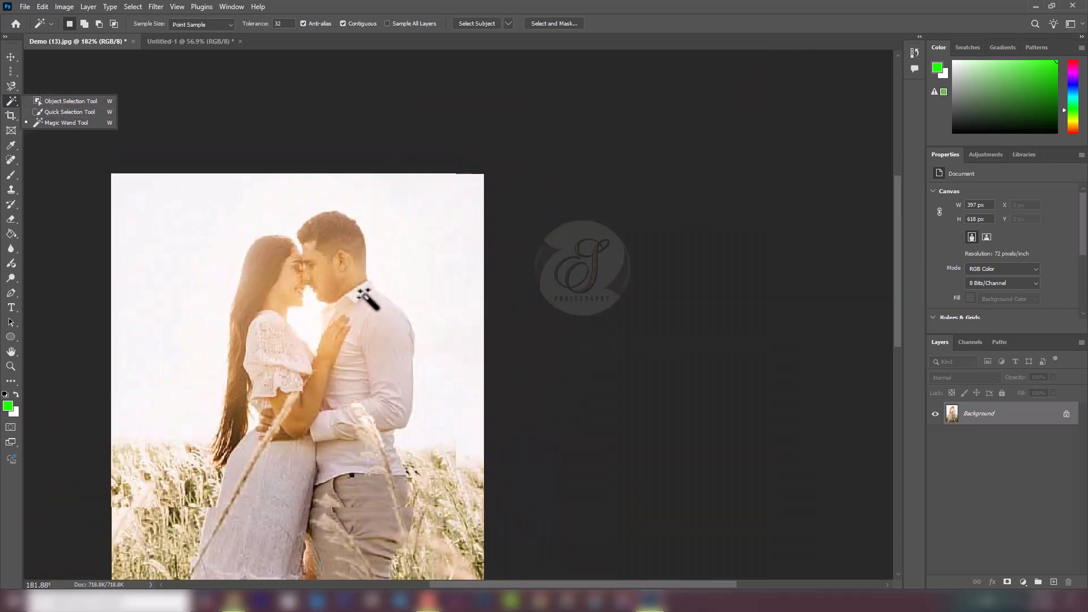
{"action": "scroll", "coordinate": [362, 292], "scroll_direction": "down", "scroll_amount": 2}
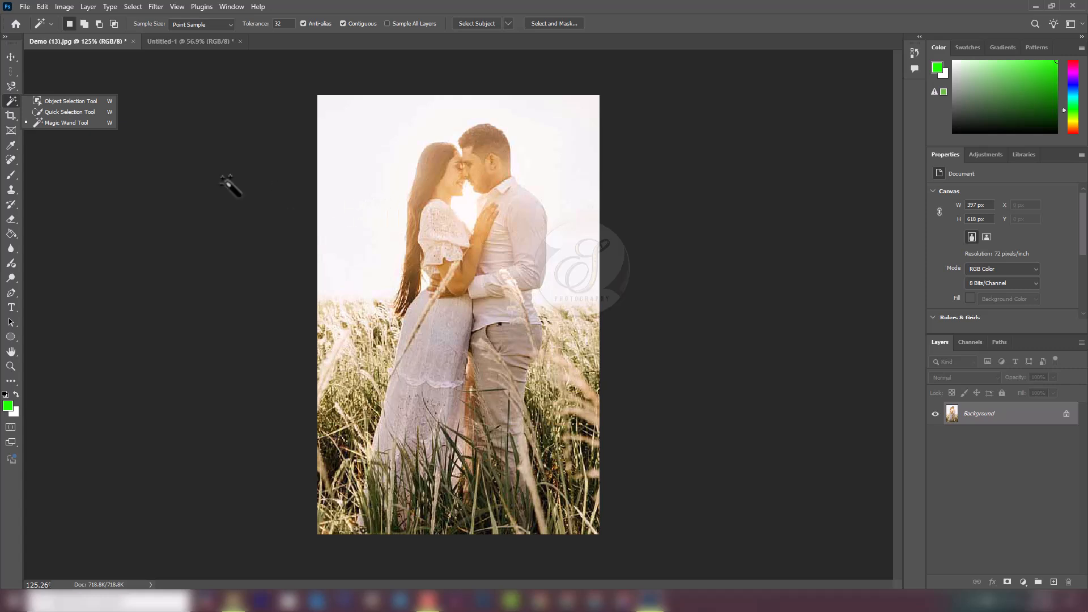
{"action": "left_click", "coordinate": [10, 100]}
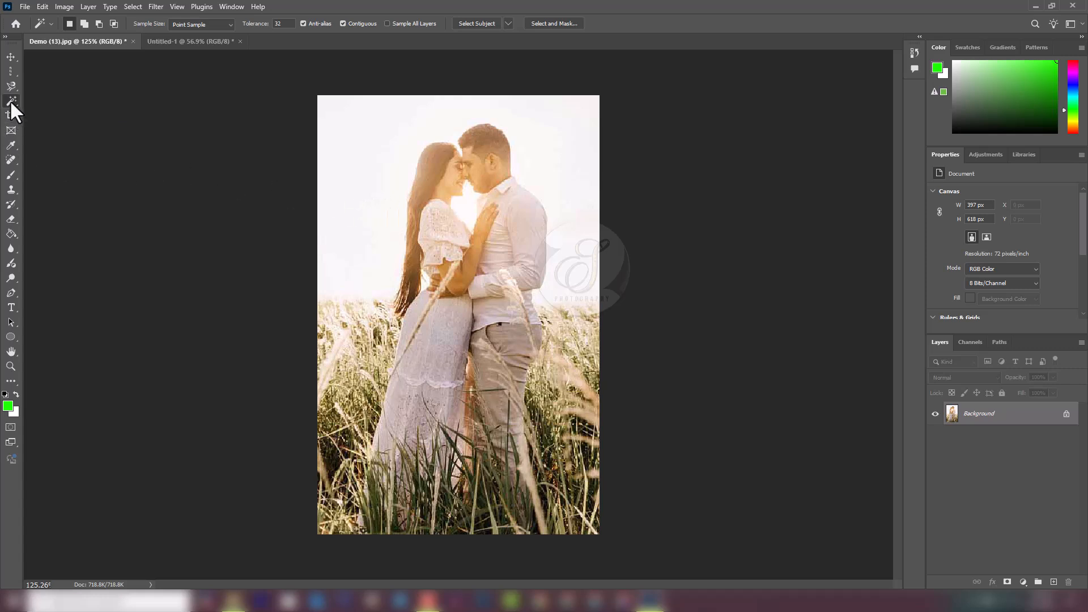
- Close the Untitled-1 practice document without saving its changes
{"action": "left_click", "coordinate": [226, 43]}
{"action": "left_click", "coordinate": [240, 41]}
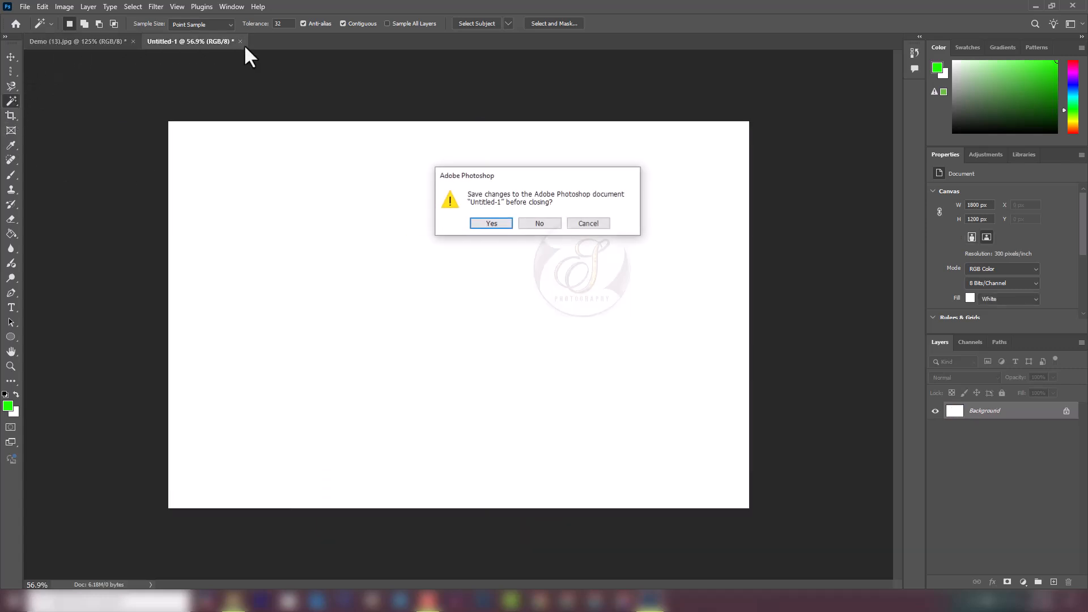
{"action": "left_click", "coordinate": [549, 226]}
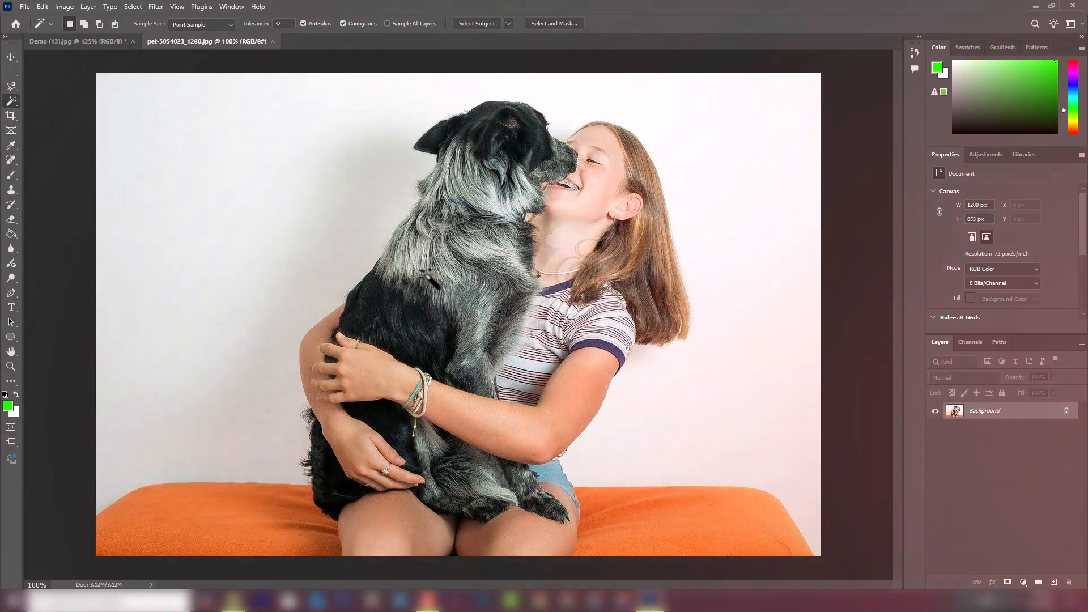
{"action": "scroll", "coordinate": [430, 264], "scroll_direction": "down", "scroll_amount": 7}
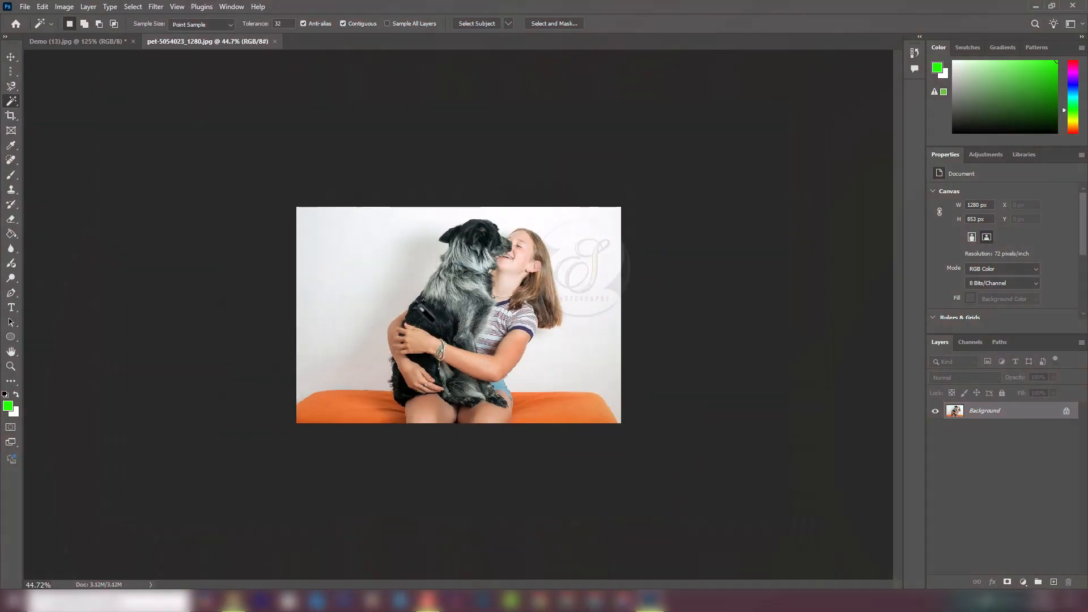
{"action": "scroll", "coordinate": [403, 309], "scroll_direction": "up", "scroll_amount": 3}
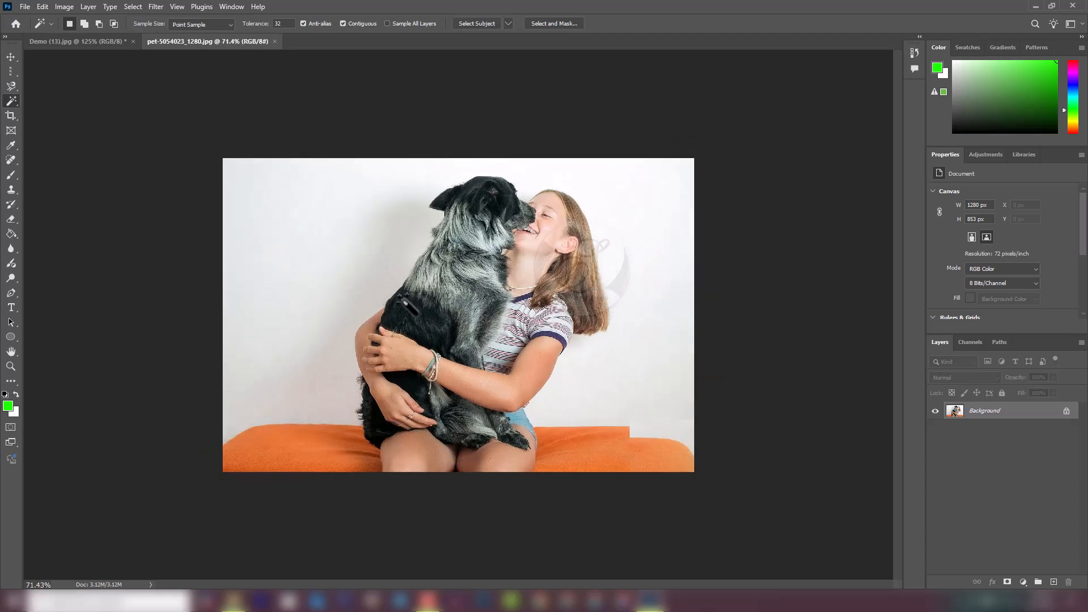
{"action": "scroll", "coordinate": [402, 299], "scroll_direction": "up", "scroll_amount": 3}
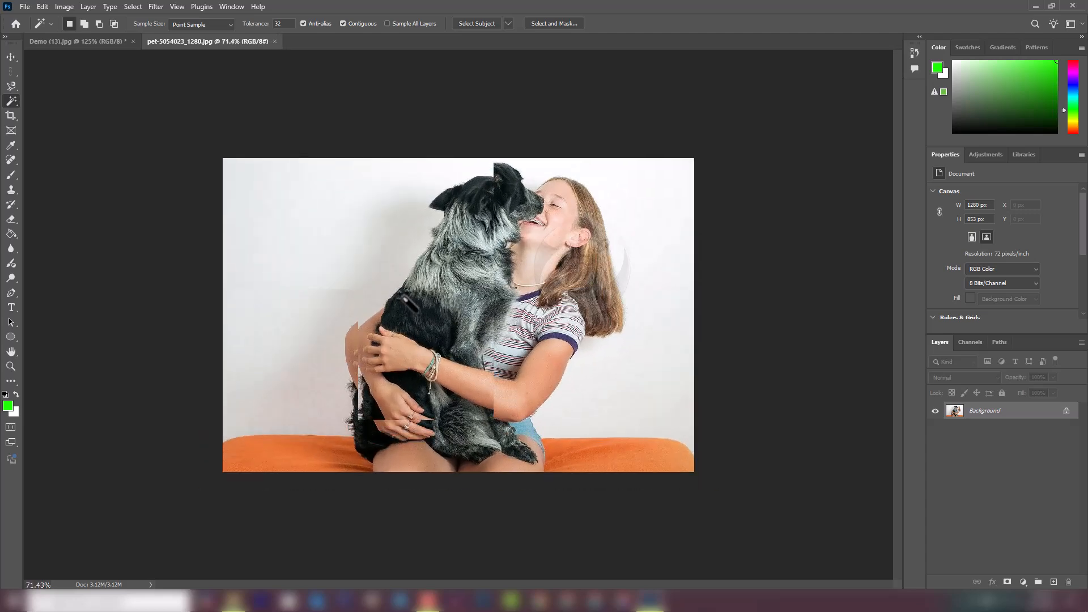
{"action": "scroll", "coordinate": [404, 297], "scroll_direction": "down", "scroll_amount": 3}
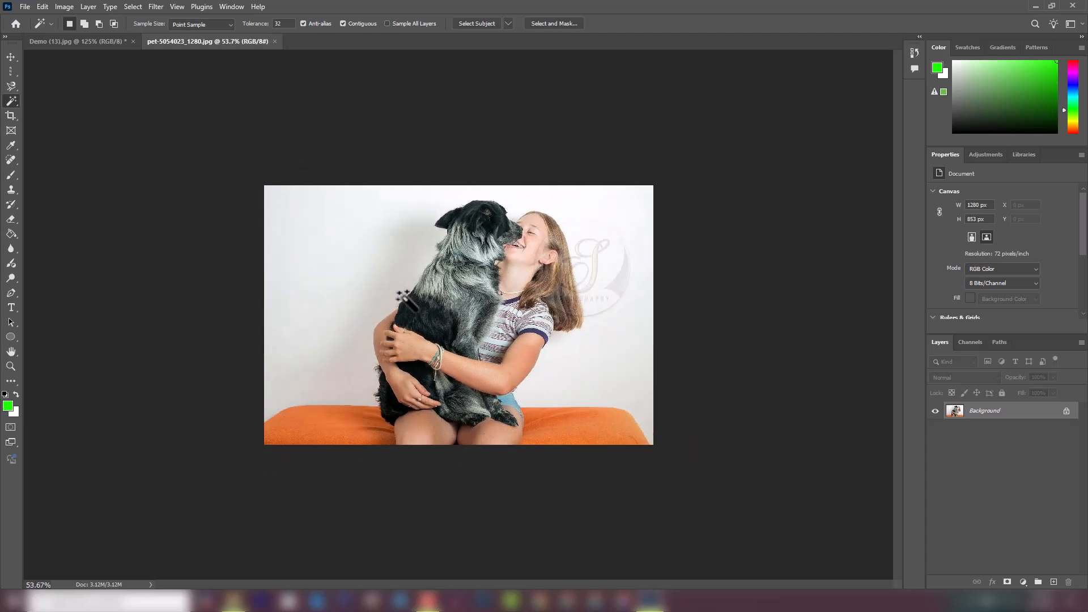
{"action": "scroll", "coordinate": [404, 299], "scroll_direction": "up", "scroll_amount": 3}
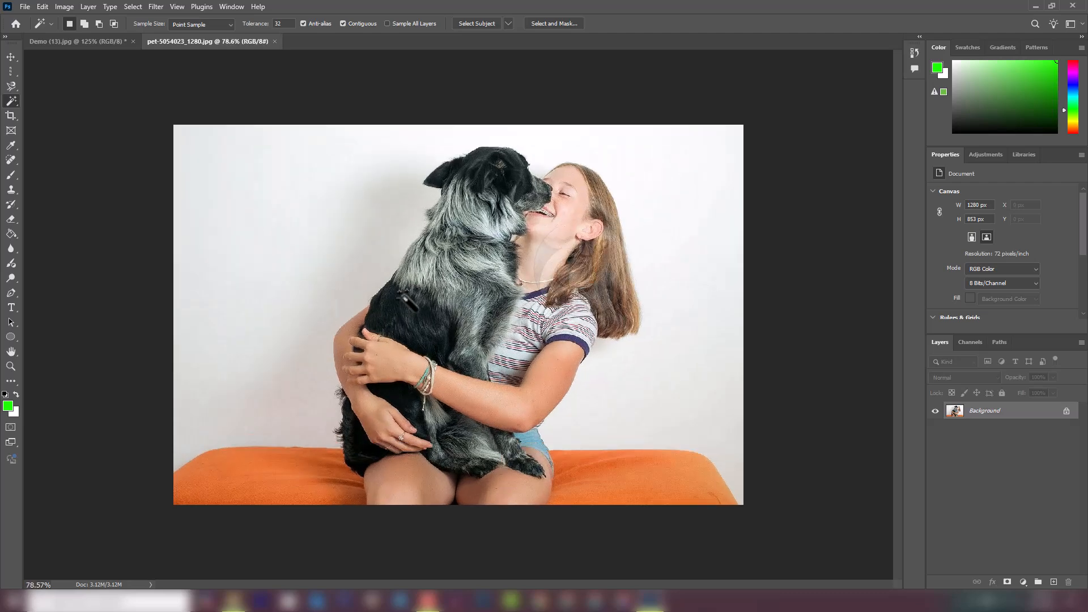
{"action": "scroll", "coordinate": [404, 299], "scroll_direction": "up", "scroll_amount": 1}
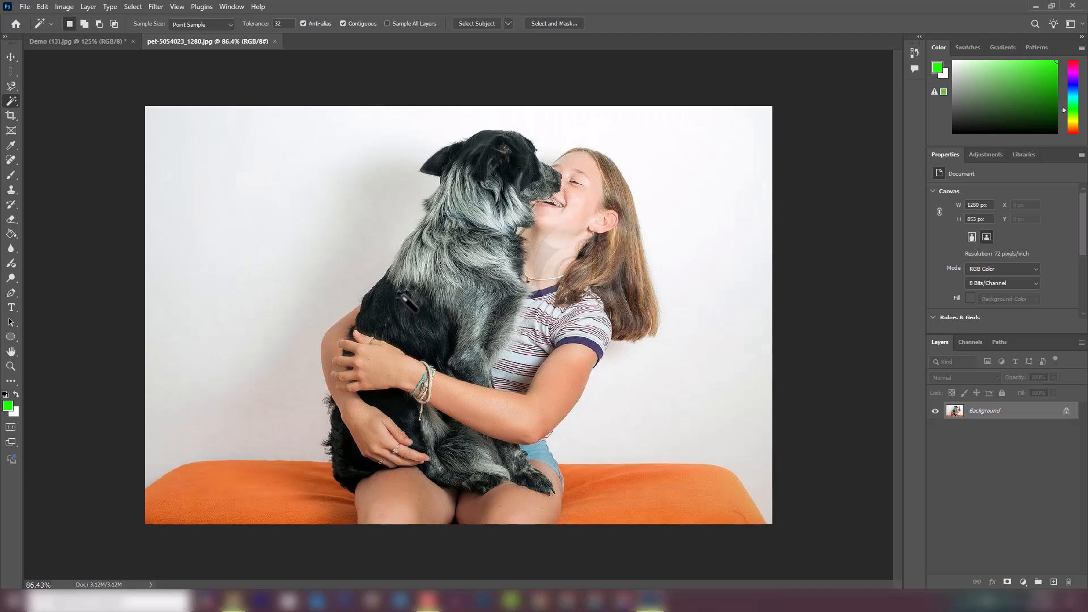
{"action": "key", "text": "ctrl+minus"}
{"action": "key", "text": "ctrl+minus"}
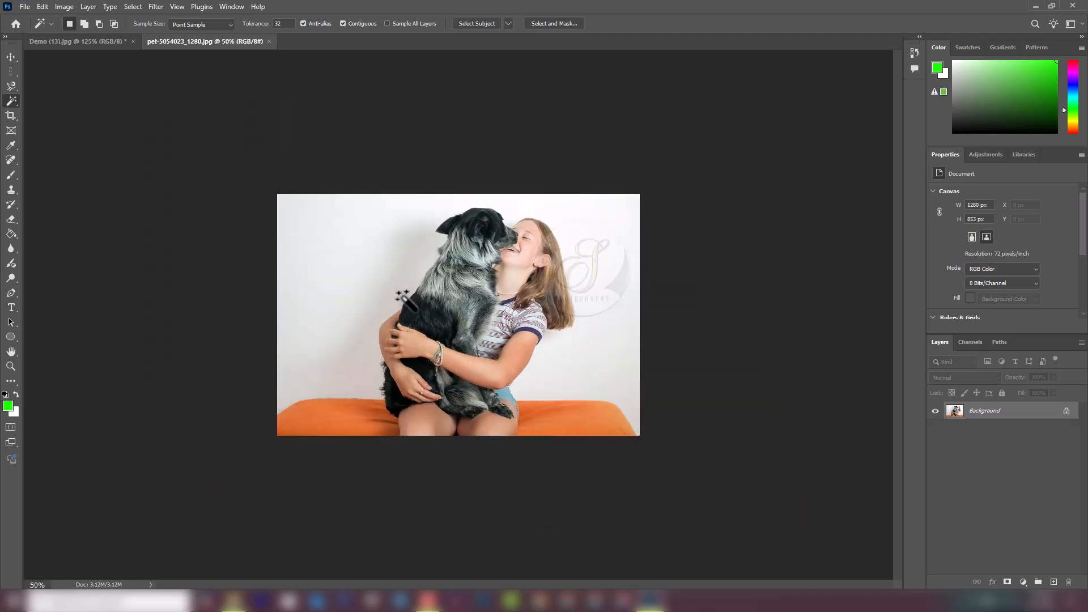
{"action": "key", "text": "ctrl+plus"}
{"action": "key", "text": "ctrl+plus"}
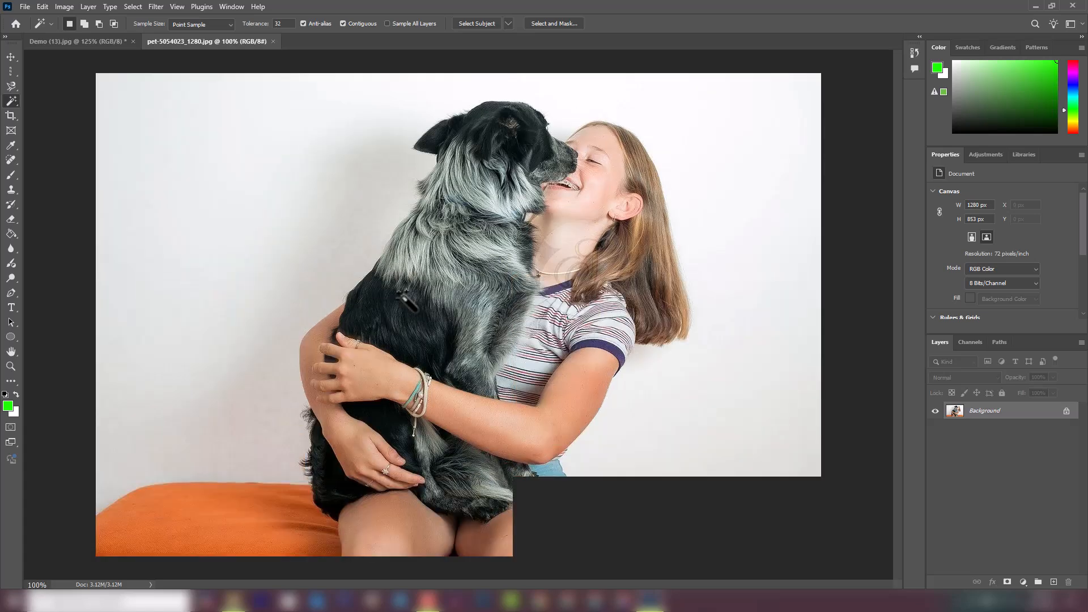
{"action": "scroll", "coordinate": [386, 282], "scroll_direction": "down", "scroll_amount": 3}
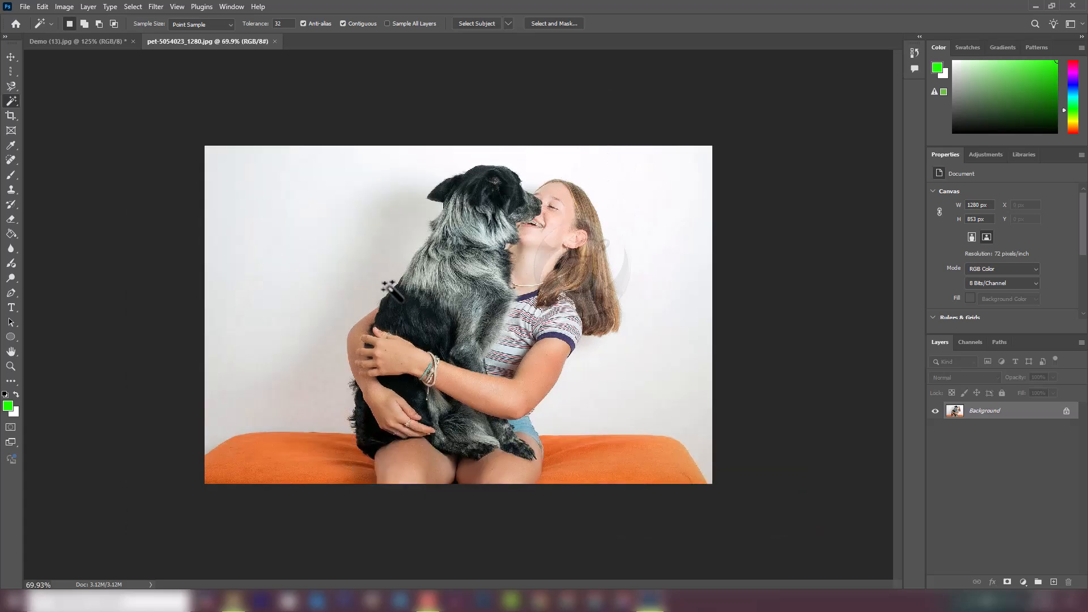
- Select the girl and the dog together using the Object Selection tool in Rectangle mode, enclosing both subjects
{"action": "right_click", "coordinate": [10, 101]}
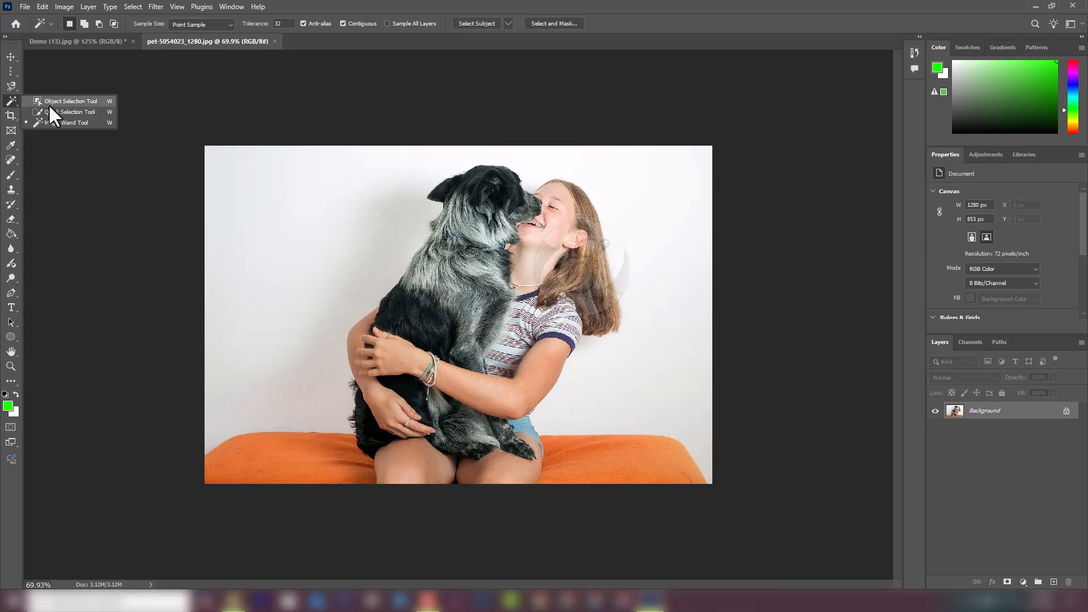
{"action": "left_click", "coordinate": [51, 100]}
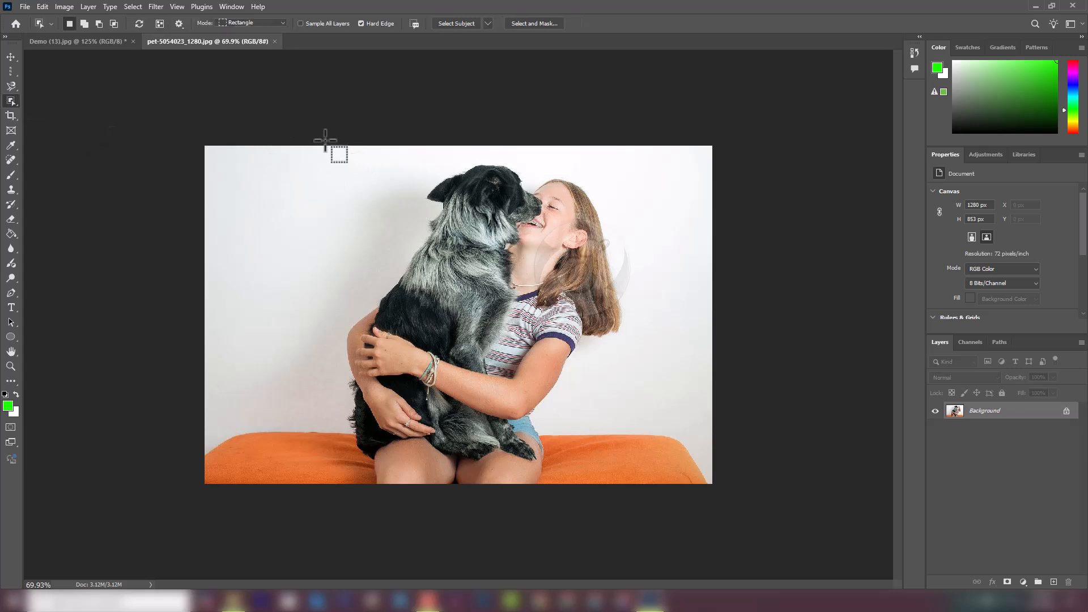
{"action": "left_click_drag", "start_coordinate": [327, 146], "coordinate": [626, 524]}
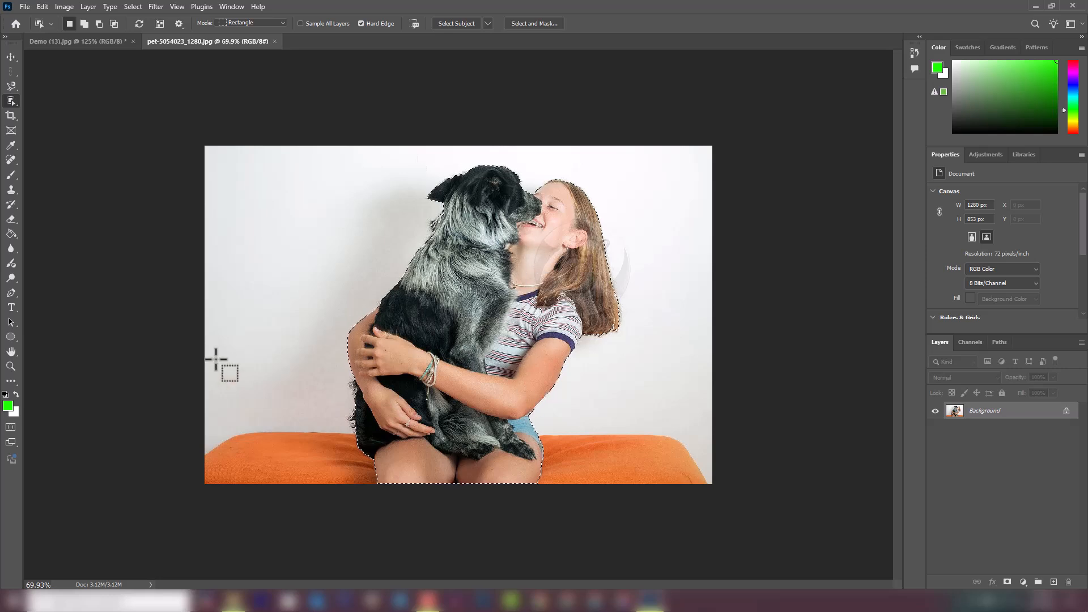
{"action": "left_click", "coordinate": [69, 352]}
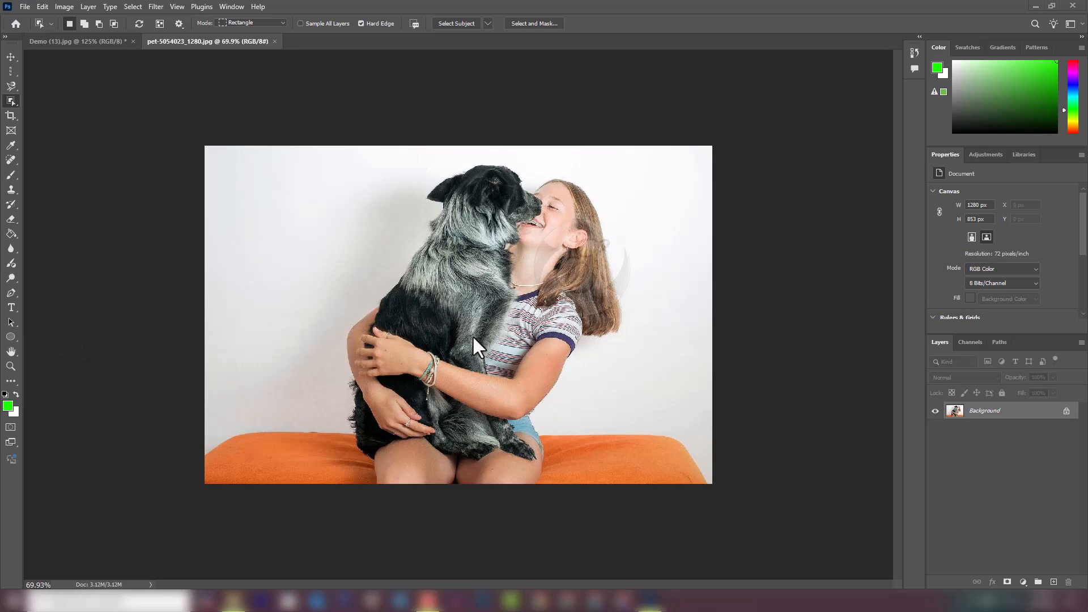
{"action": "left_click", "coordinate": [607, 8]}
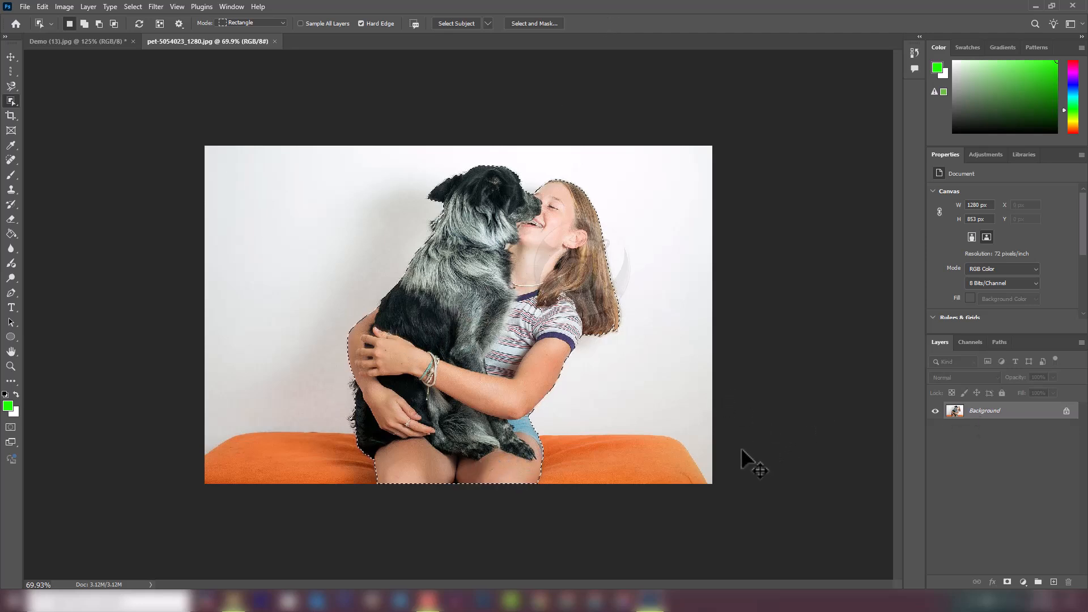
- Copy the selected girl and dog to a new layer and hide the Background layer
{"action": "key", "text": "ctrl+j"}
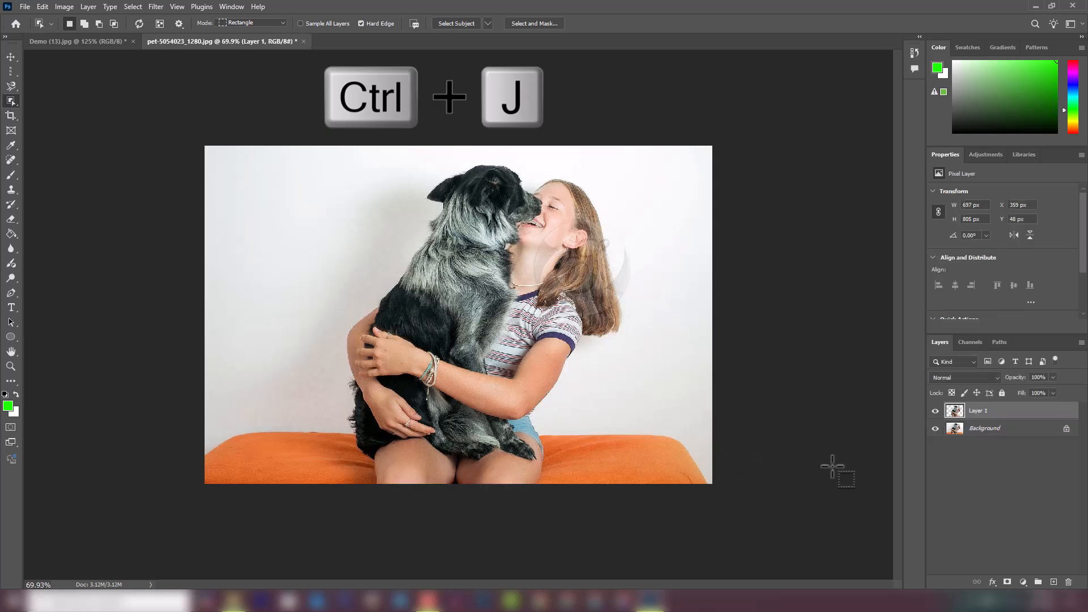
{"action": "left_click", "coordinate": [935, 428]}
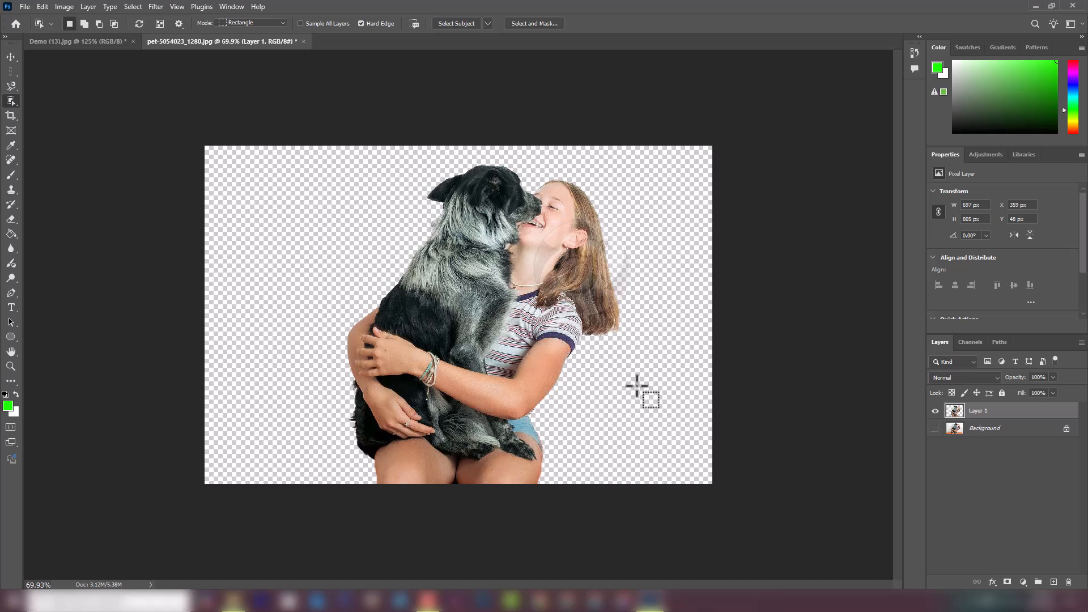
{"action": "right_click", "coordinate": [12, 100]}
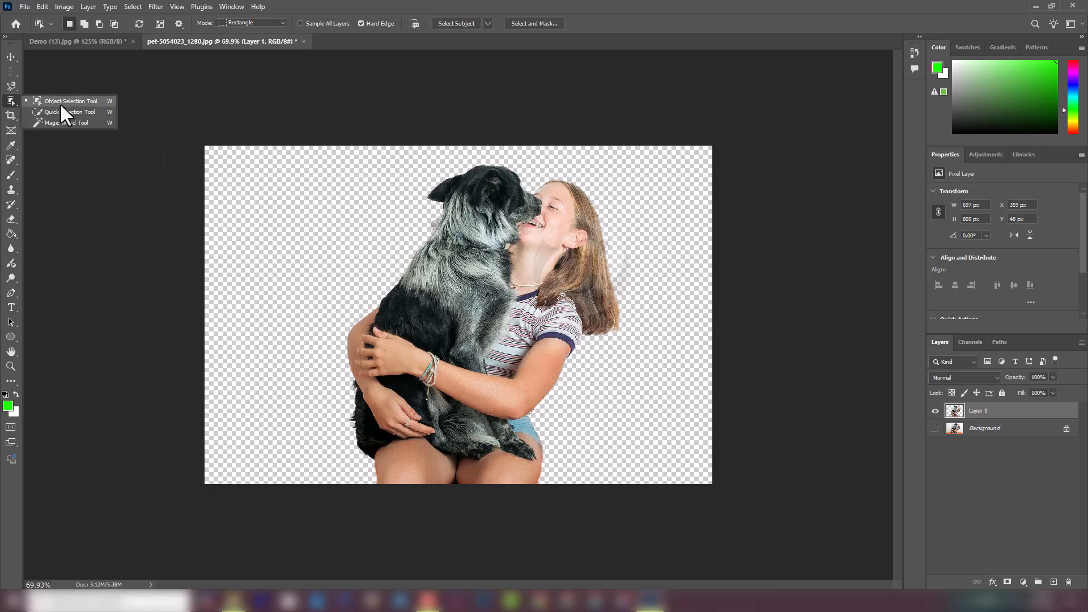
{"action": "left_click", "coordinate": [11, 99]}
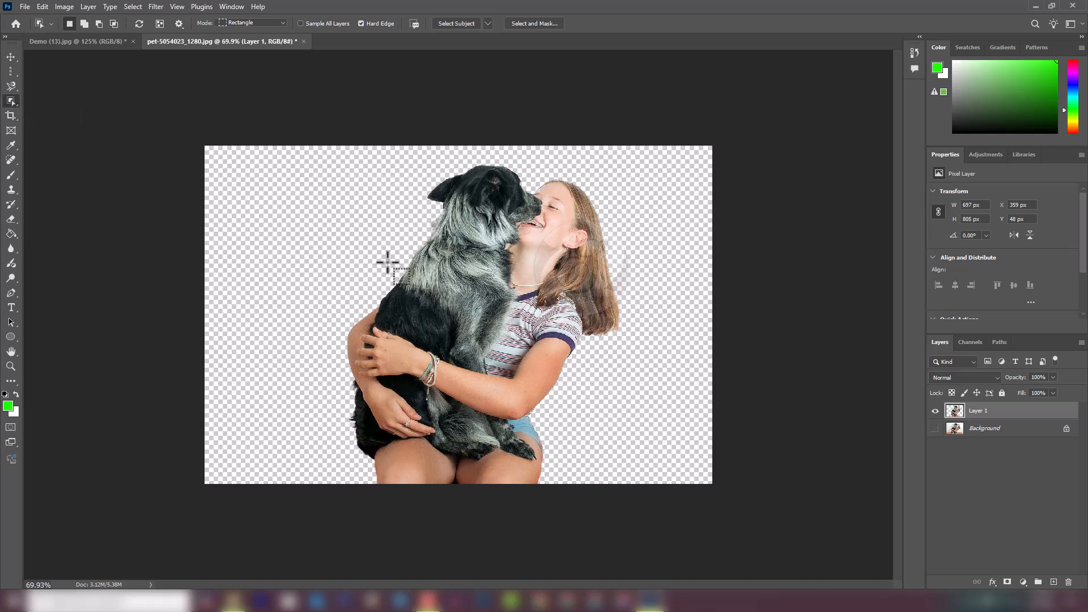
- Add a light cyan Solid Color fill layer, #8bfbf4, directly above the hidden Background and behind the cutout
{"action": "left_click", "coordinate": [970, 430]}
{"action": "left_click", "coordinate": [936, 429]}
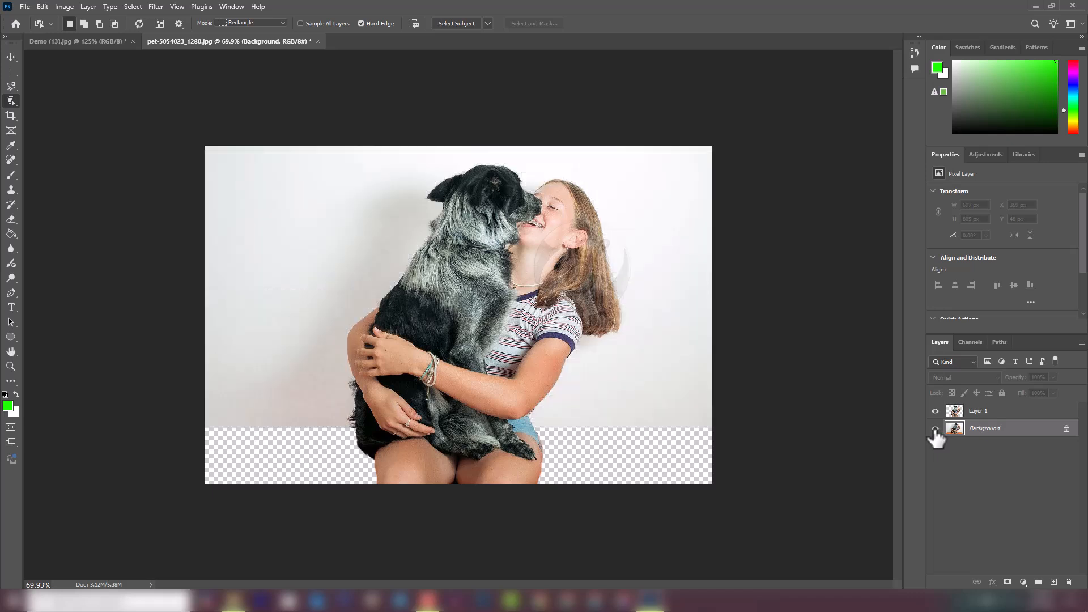
{"action": "left_click", "coordinate": [935, 430]}
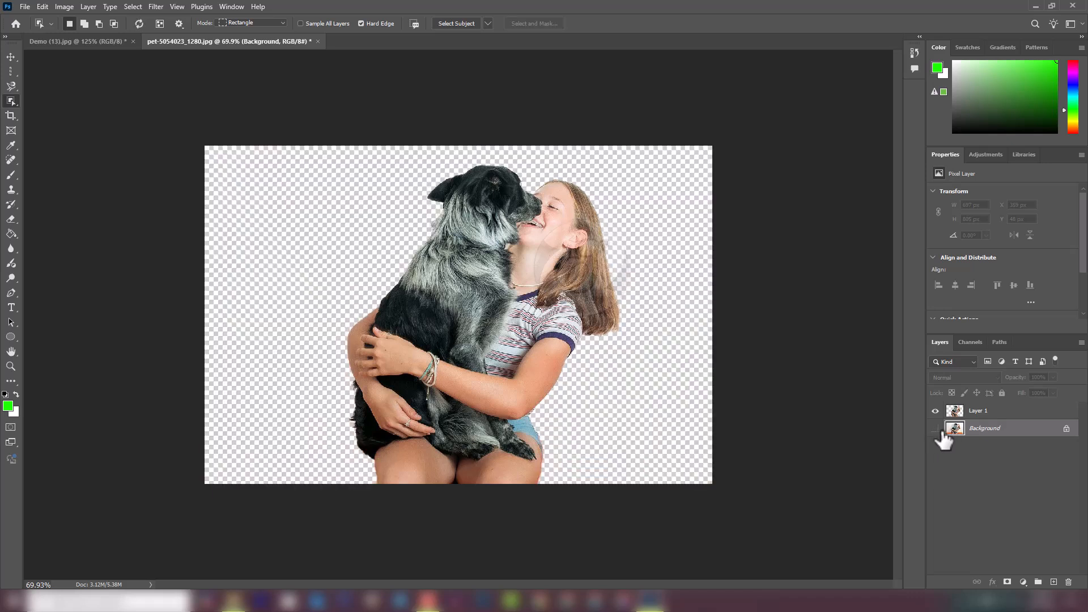
{"action": "left_click", "coordinate": [1024, 582]}
{"action": "left_click", "coordinate": [1024, 380]}
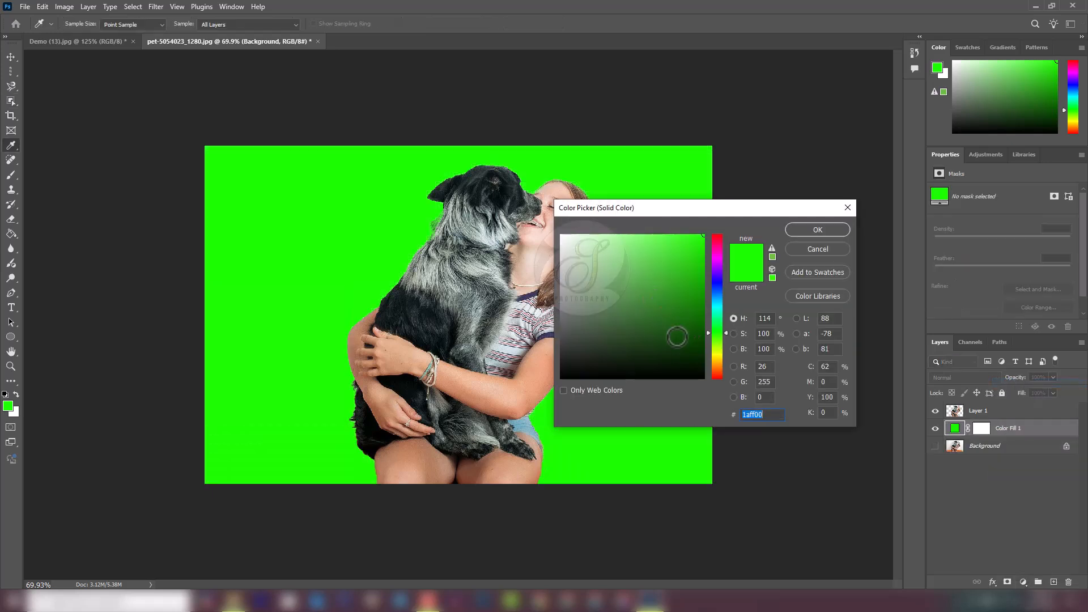
{"action": "left_click", "coordinate": [677, 336]}
{"action": "left_click", "coordinate": [645, 261]}
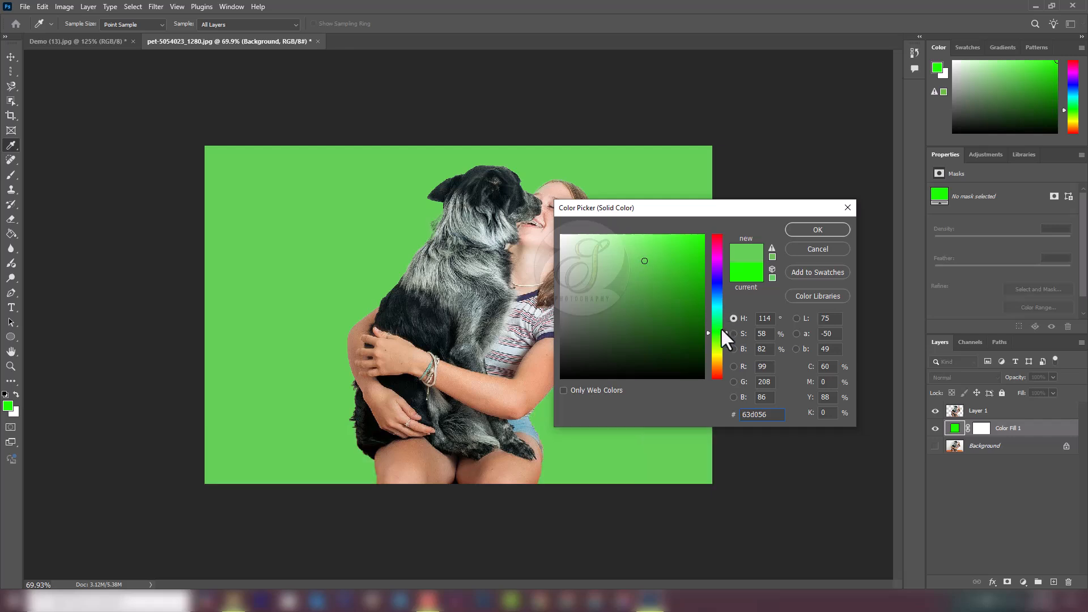
{"action": "left_click_drag", "start_coordinate": [722, 328], "coordinate": [718, 307]}
{"action": "left_click", "coordinate": [624, 236]}
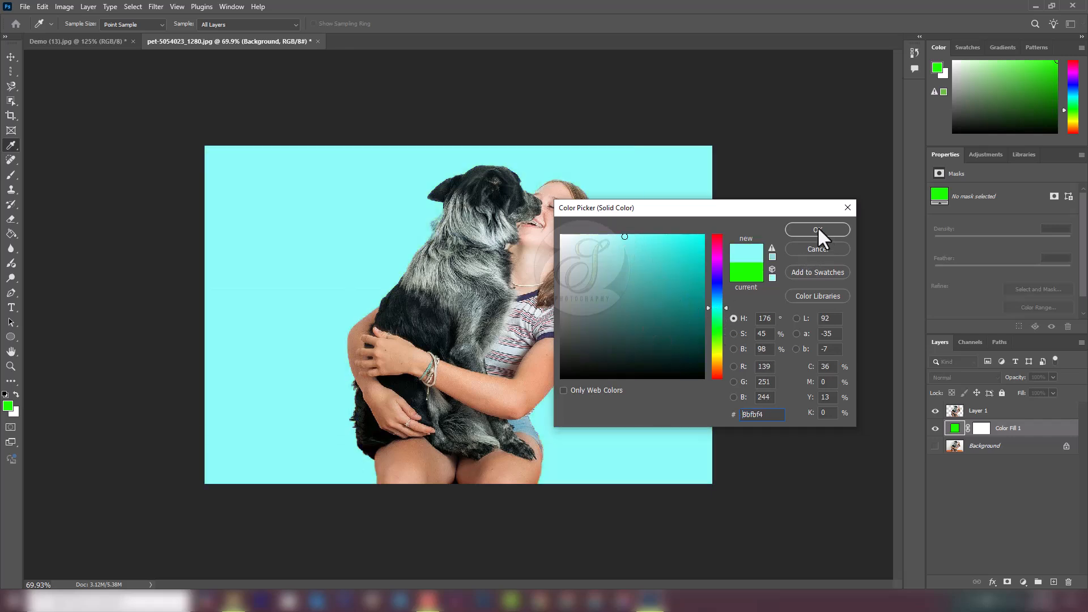
{"action": "key", "text": "Return"}
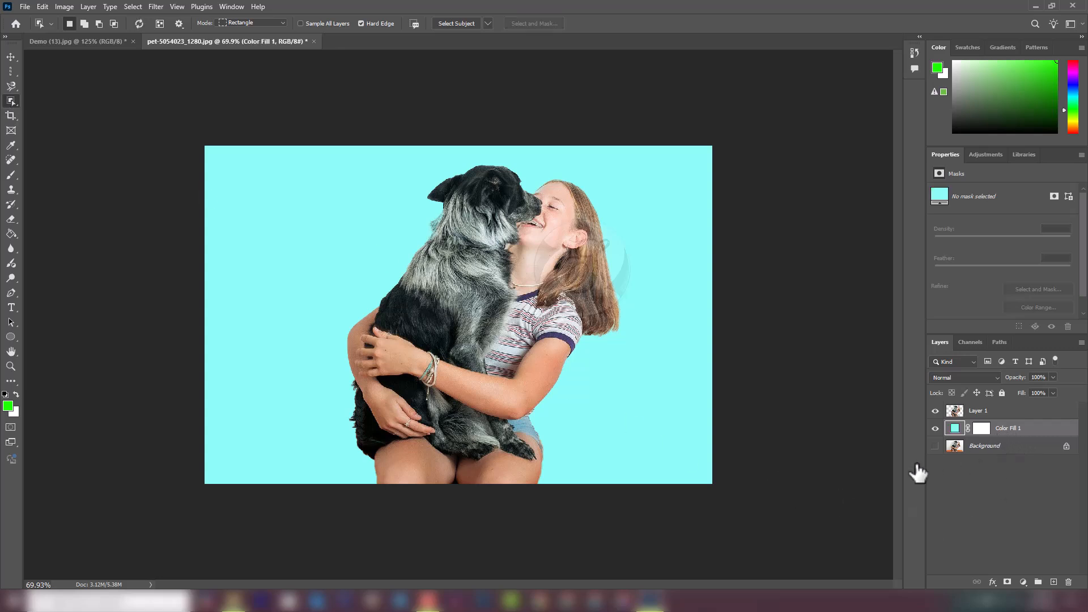
- Delete the colour fill and girl-and-dog cutout layers, and make the Background layer visible again
{"action": "key", "text": "Delete"}
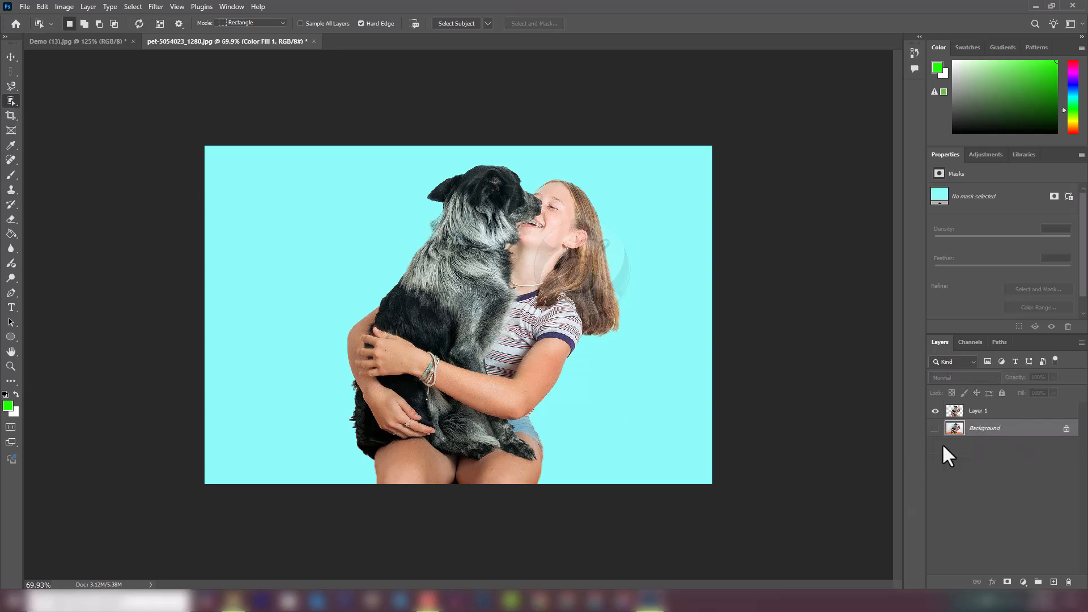
{"action": "left_click", "coordinate": [935, 429]}
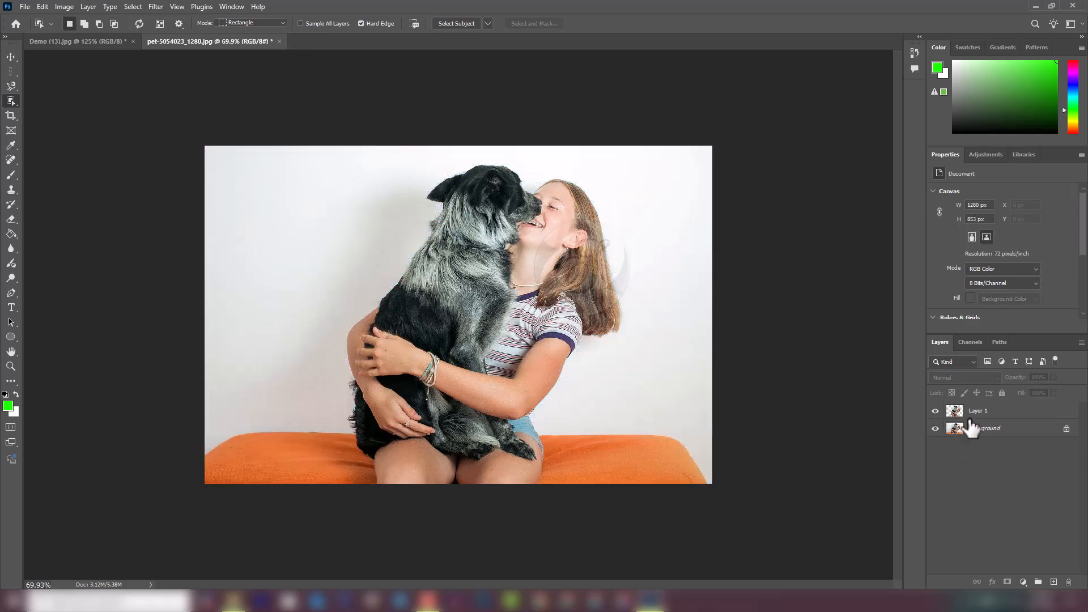
{"action": "left_click", "coordinate": [978, 414]}
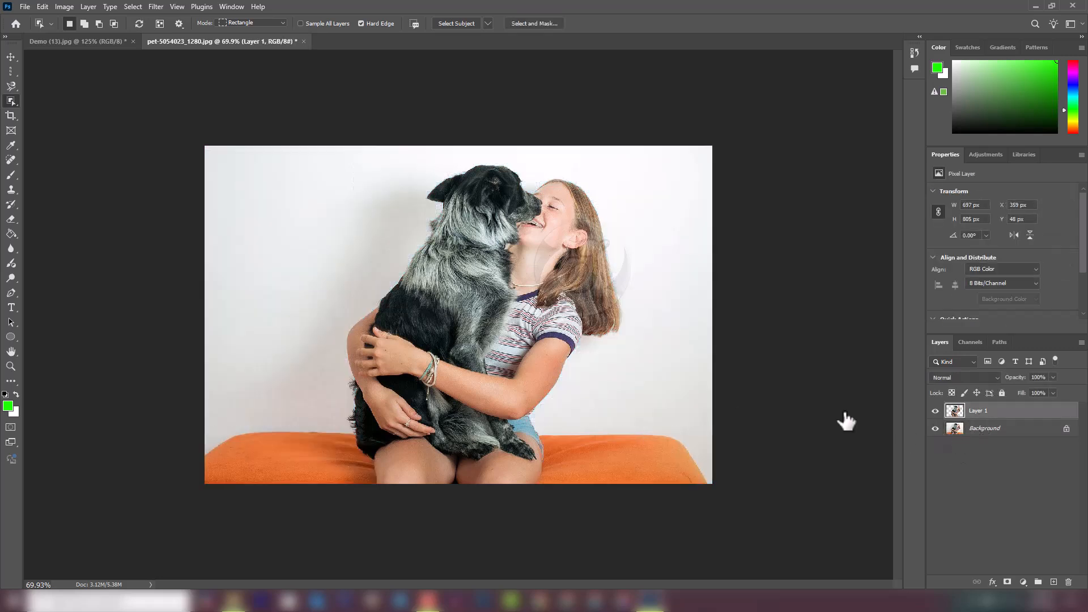
{"action": "key", "text": "Delete"}
- Select the whole white wall around the girl and dog with the Quick Selection tool at brush size 30
{"action": "right_click", "coordinate": [12, 99]}
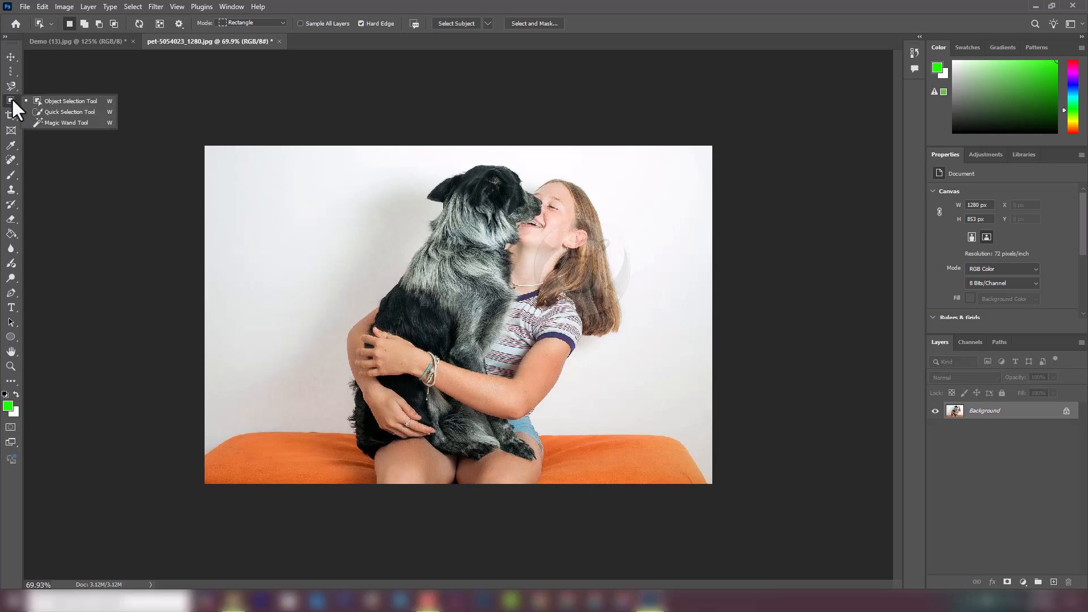
{"action": "left_click", "coordinate": [76, 113]}
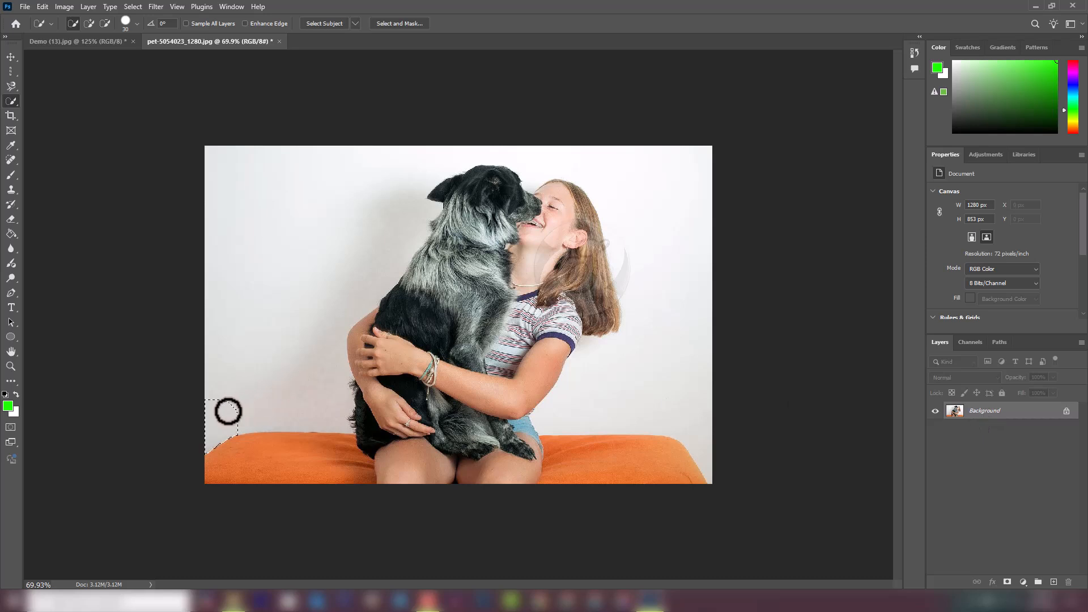
{"action": "left_click_drag", "start_coordinate": [228, 412], "coordinate": [276, 364]}
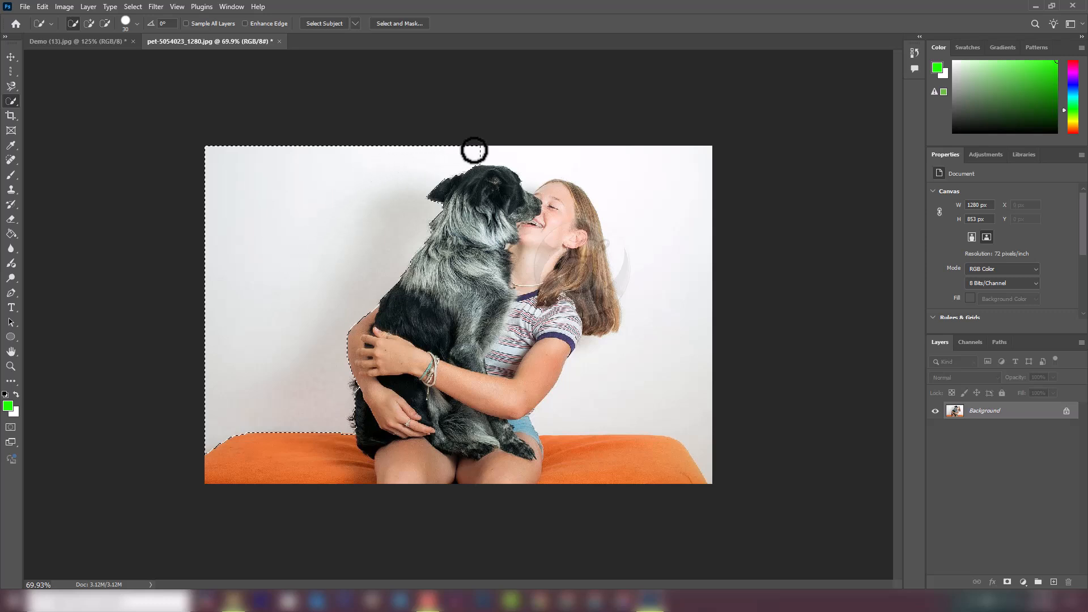
{"action": "left_click_drag", "start_coordinate": [474, 150], "coordinate": [570, 156]}
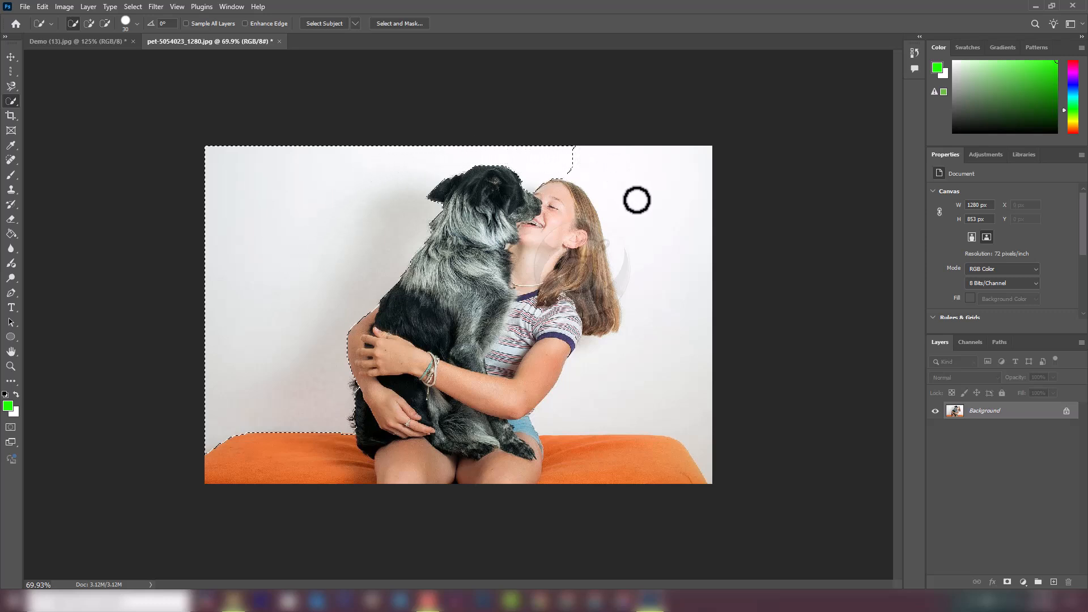
{"action": "left_click_drag", "start_coordinate": [637, 200], "coordinate": [666, 263]}
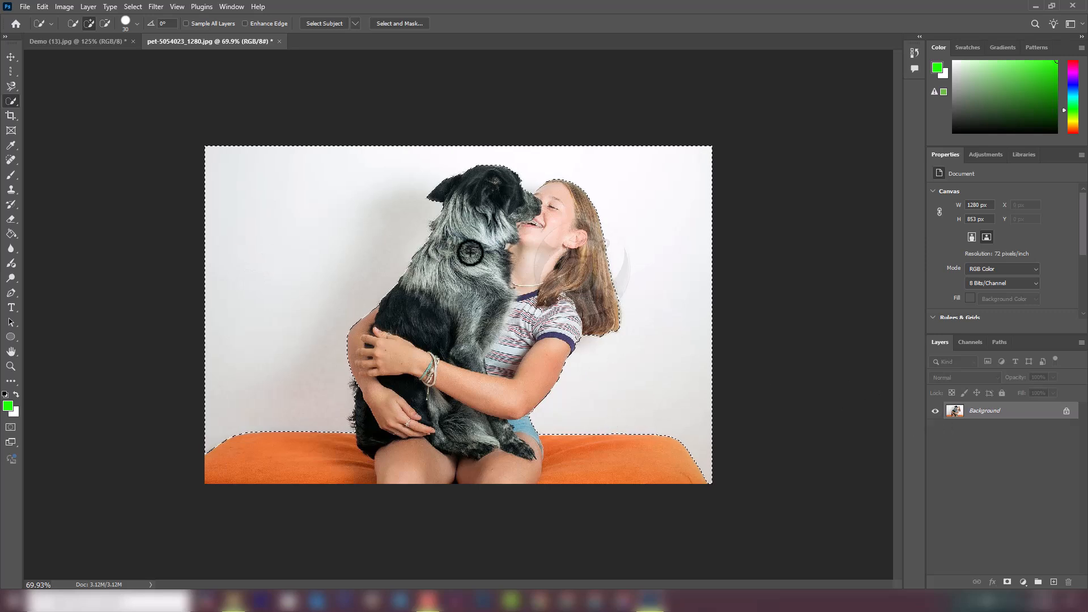
- Invert the wall selection so that it covers the girl, the dog and the orange seat
{"action": "key", "text": "ctrl+shift+i"}
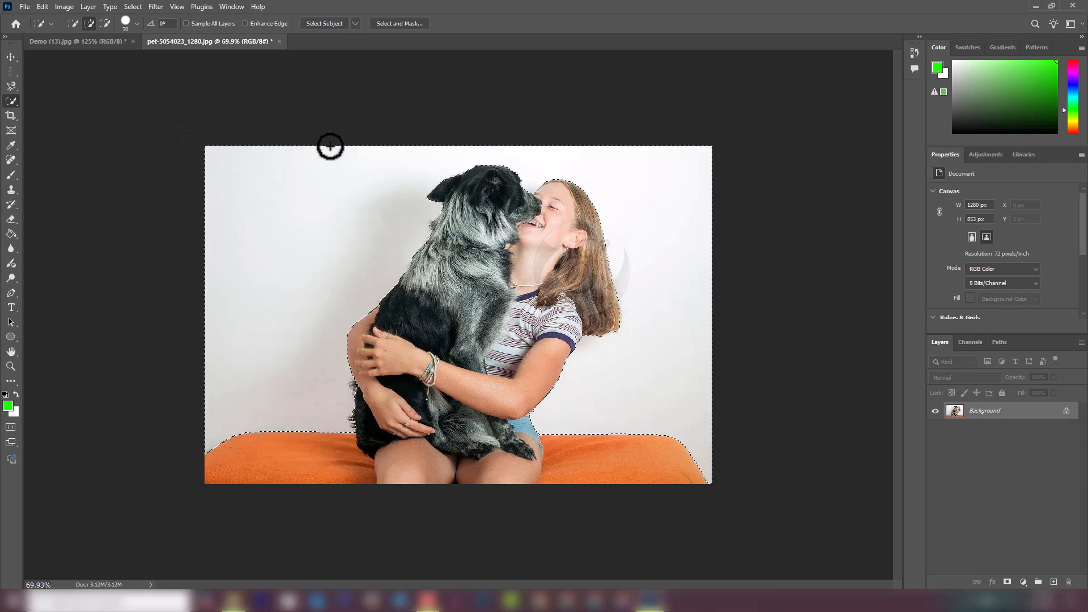
{"action": "left_click", "coordinate": [132, 7]}
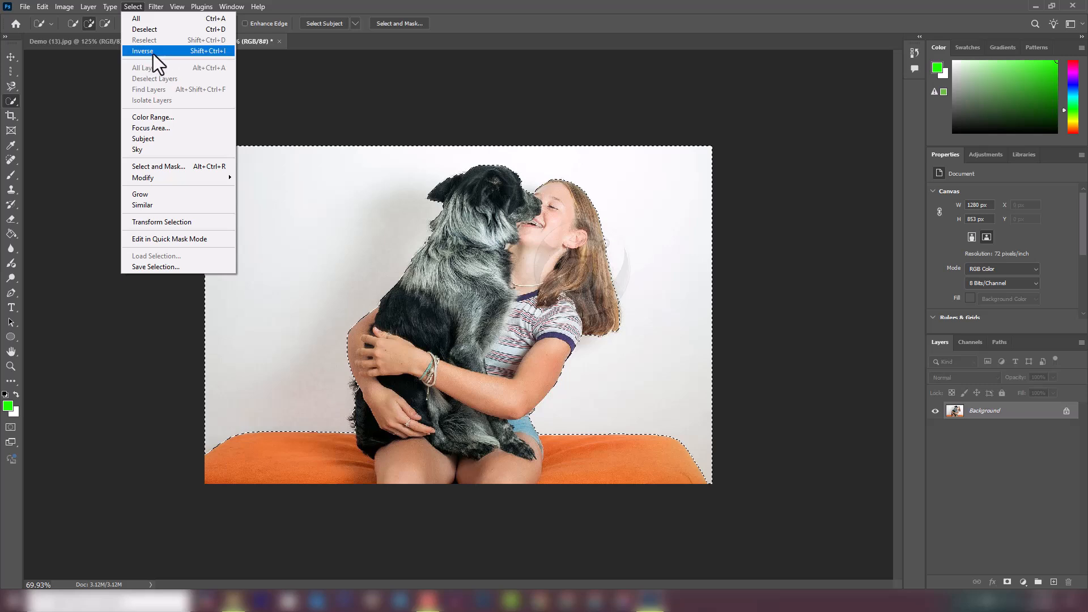
{"action": "left_click", "coordinate": [153, 52]}
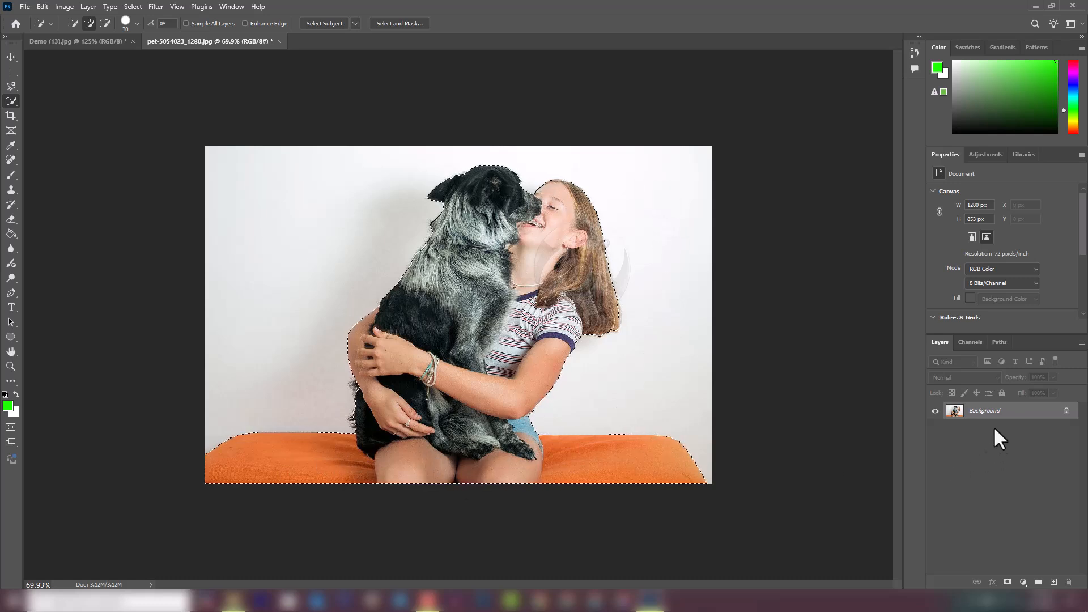
- Copy the selected subjects to a new layer, hide the Background and move the cutout down to about Y 72 px
{"action": "key", "text": "ctrl+j"}
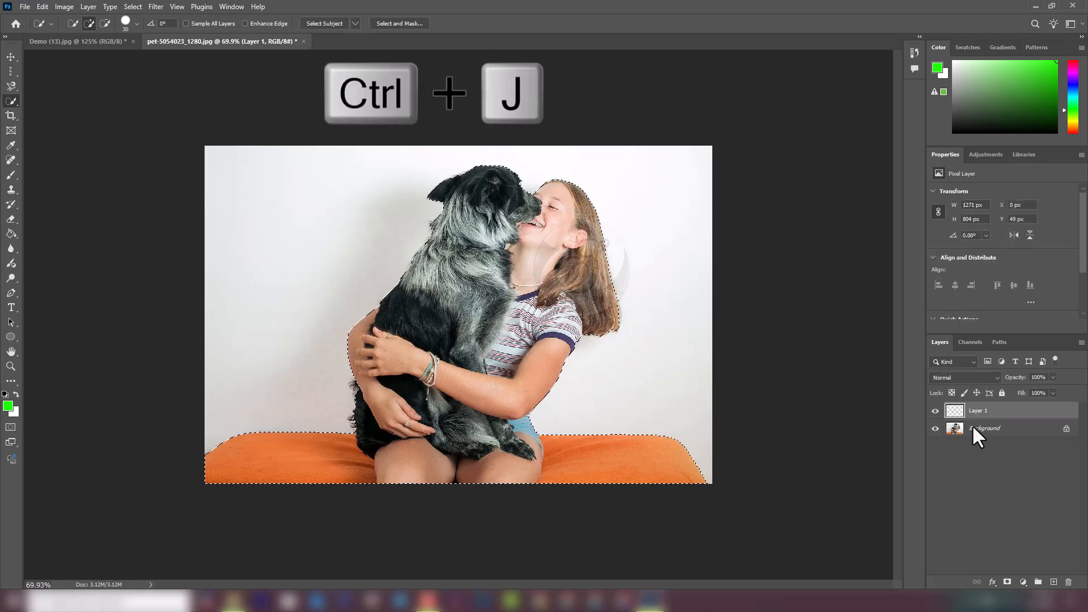
{"action": "left_click", "coordinate": [935, 428]}
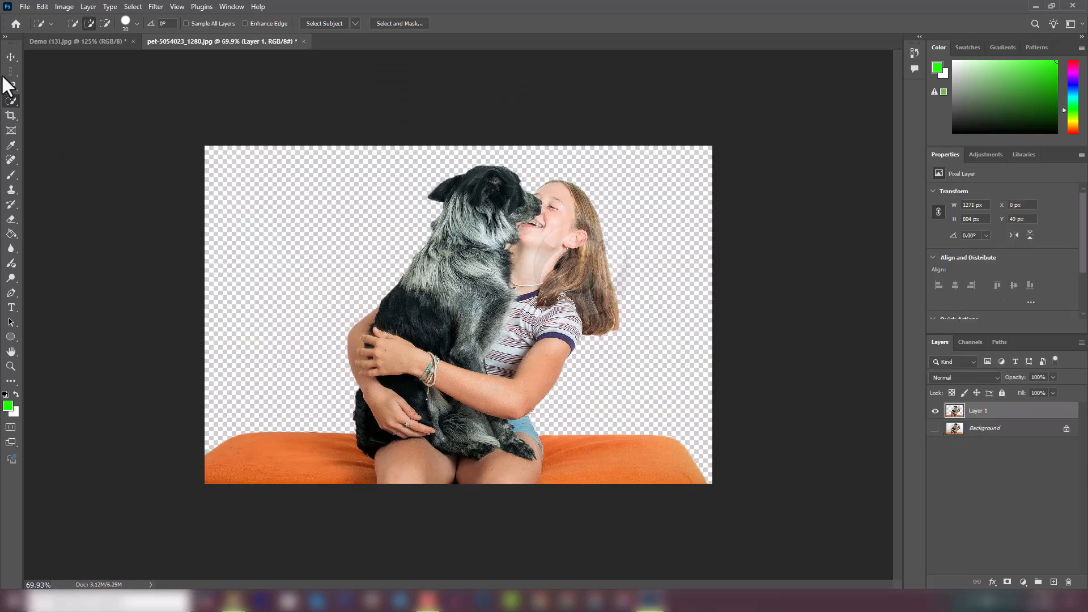
{"action": "left_click", "coordinate": [11, 57]}
{"action": "mouse_move", "coordinate": [474, 386]}
{"action": "left_mouse_down"}
{"action": "mouse_move", "coordinate": [375, 388]}
{"action": "mouse_move", "coordinate": [474, 373]}
{"action": "mouse_move", "coordinate": [475, 396]}
{"action": "left_mouse_up"}
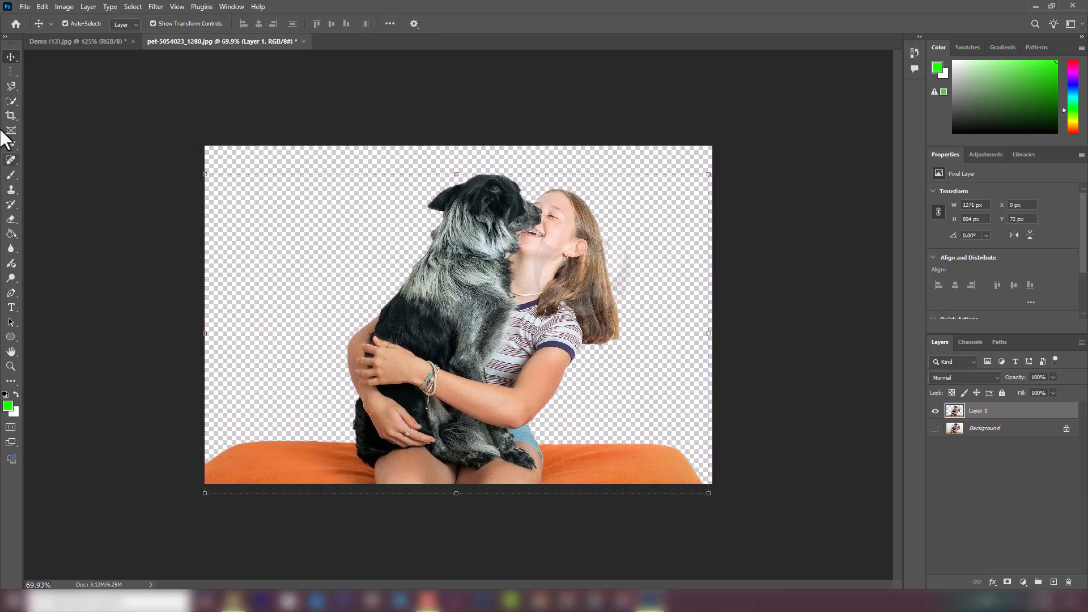
- Make the Background layer visible again and delete the girl-and-dog cutout layer
{"action": "left_click", "coordinate": [12, 100]}
{"action": "left_click", "coordinate": [83, 112]}
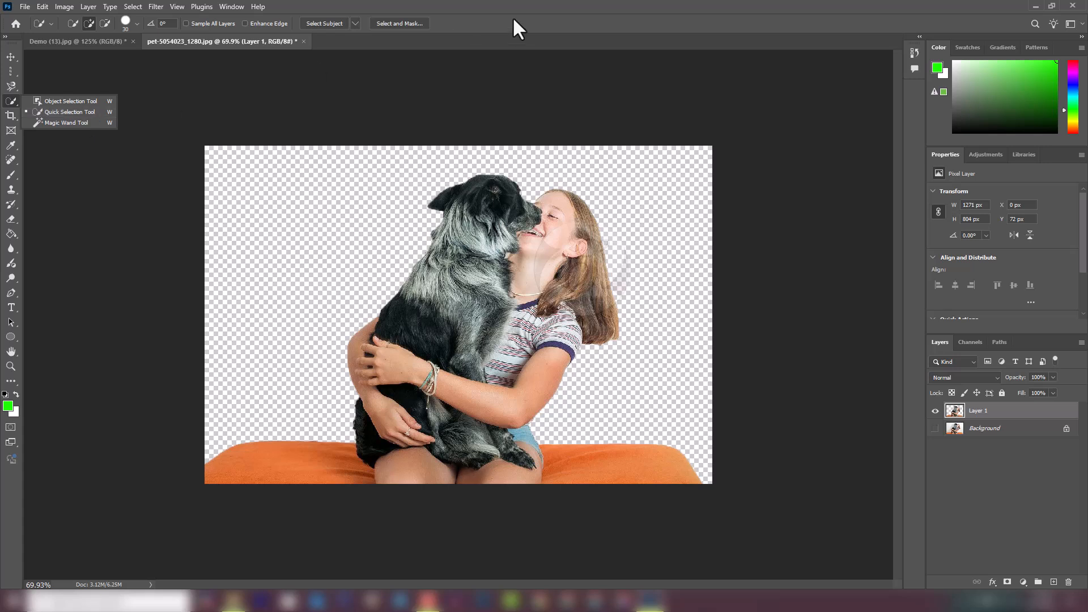
{"action": "left_click", "coordinate": [935, 428]}
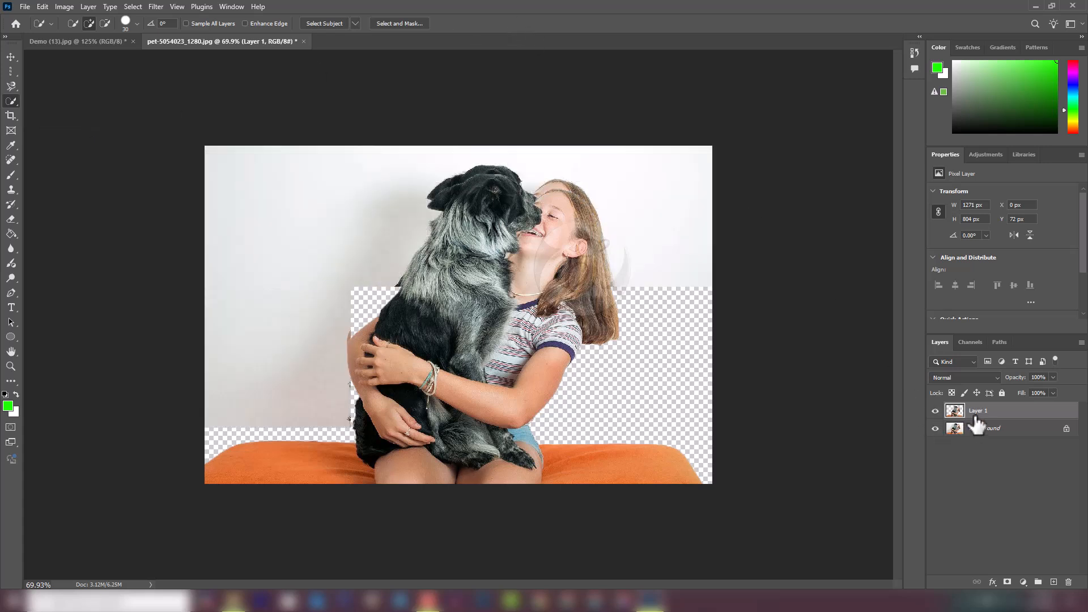
{"action": "key", "text": "Delete"}
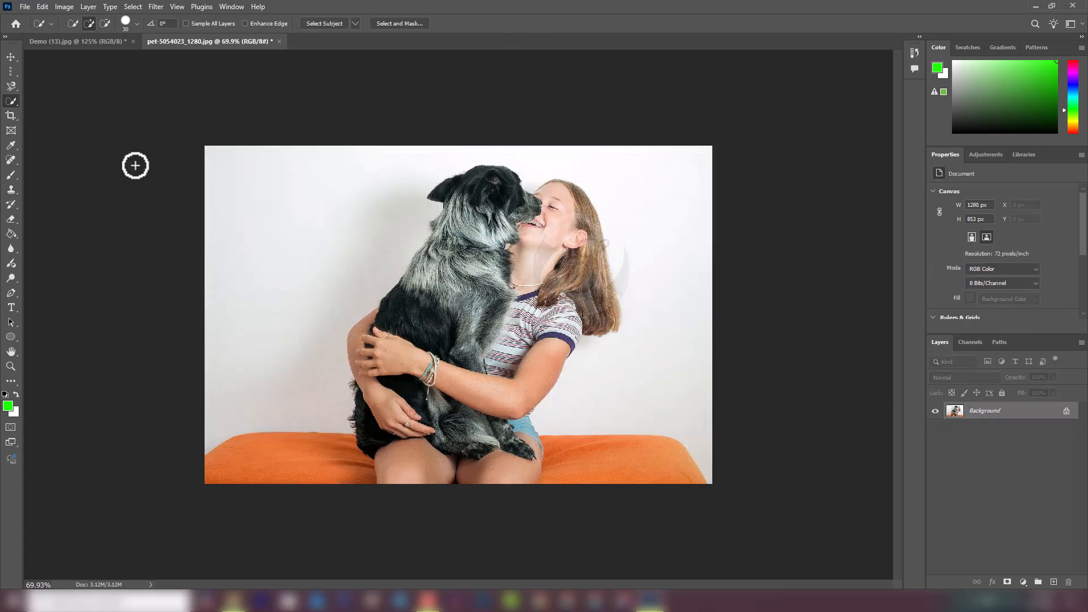
- Select the white wall with the Magic Wand tool at tolerance 32, and clear the selection
{"action": "right_click", "coordinate": [11, 100]}
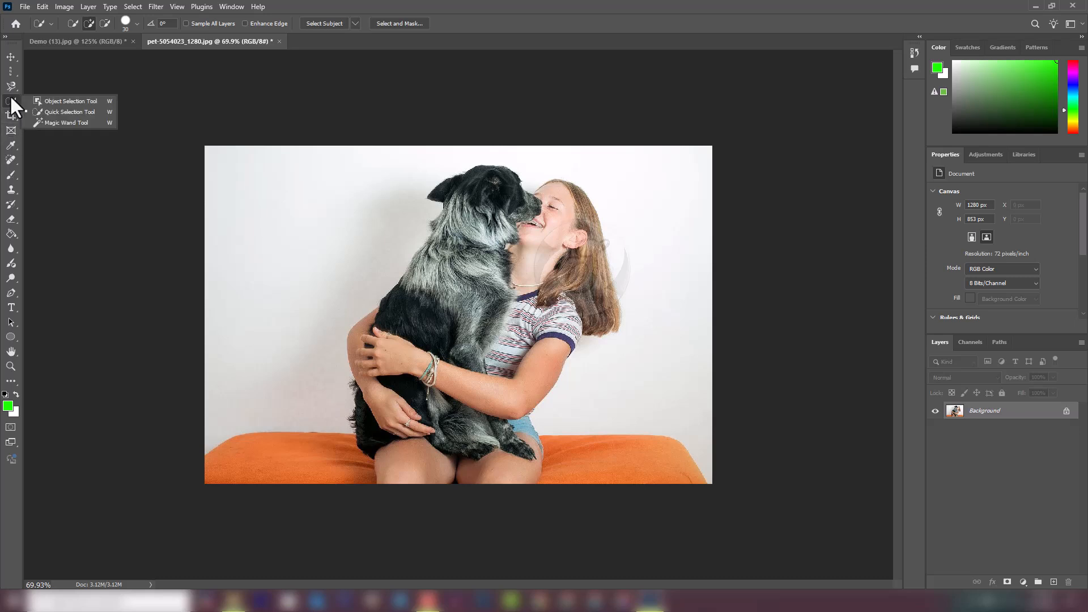
{"action": "left_click", "coordinate": [60, 122]}
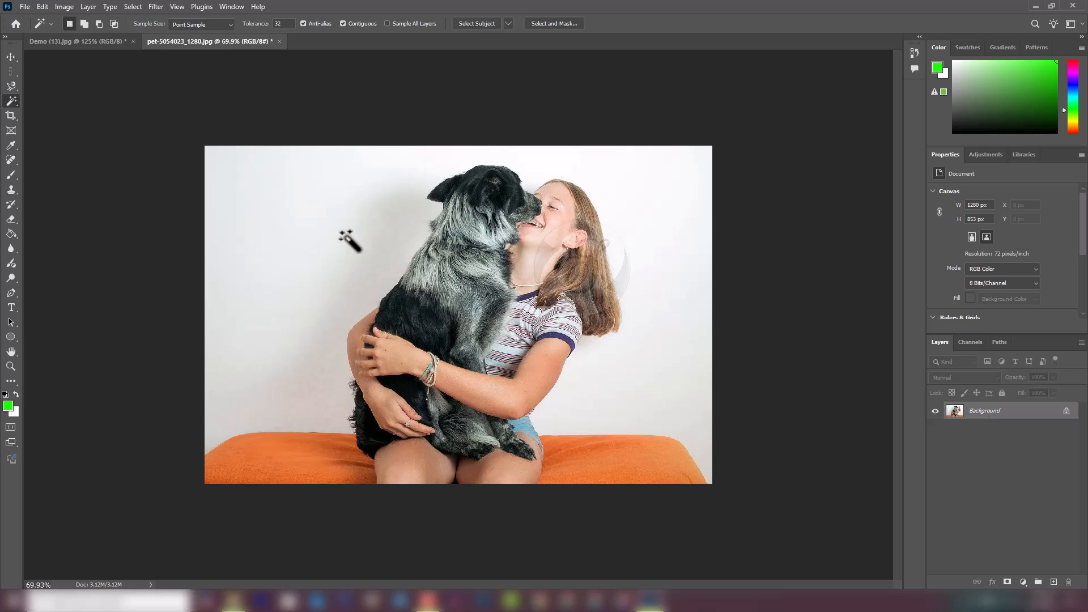
{"action": "left_click", "coordinate": [255, 202]}
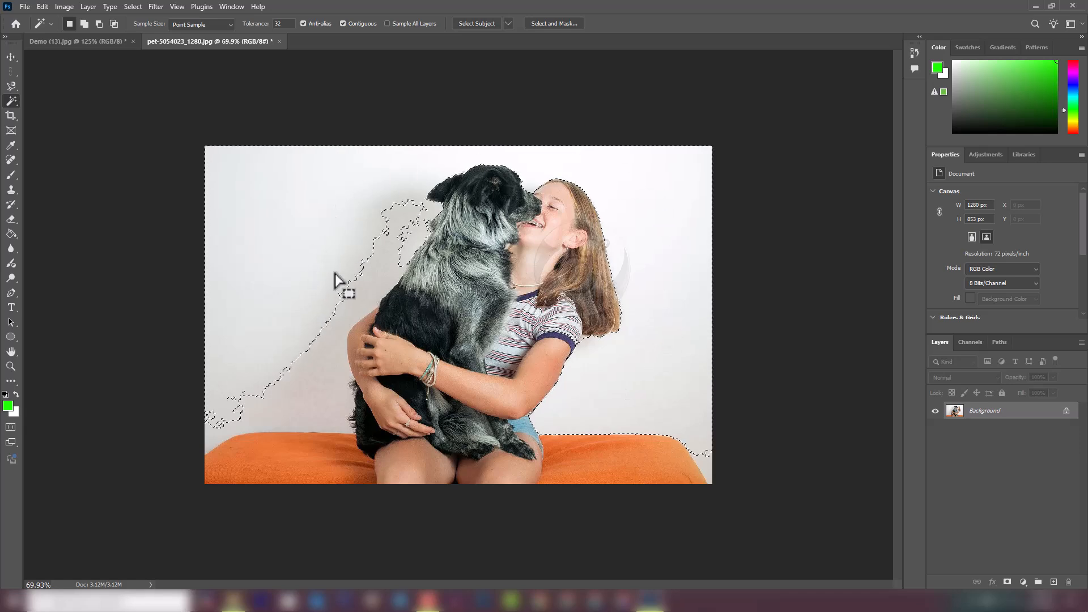
{"action": "right_click", "coordinate": [150, 212]}
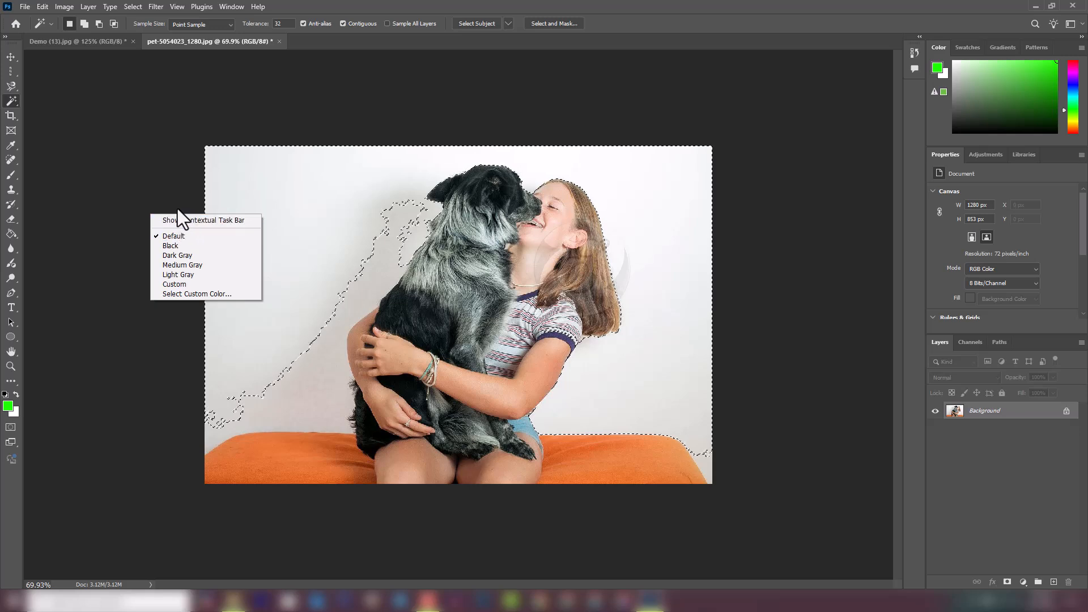
{"action": "right_click", "coordinate": [274, 203]}
{"action": "right_click", "coordinate": [274, 203]}
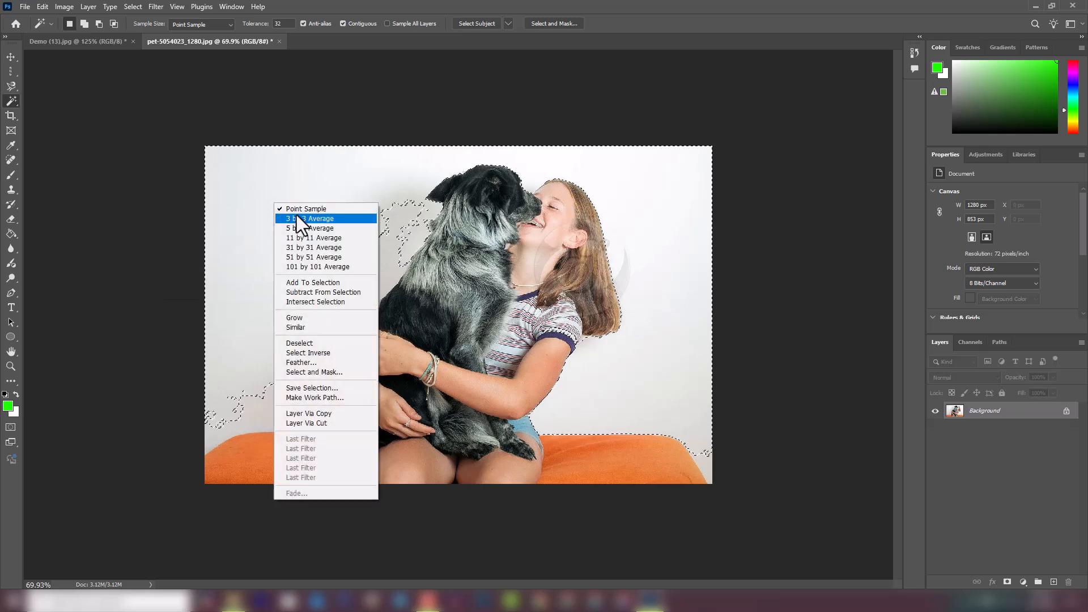
{"action": "left_click", "coordinate": [292, 345]}
{"action": "left_click", "coordinate": [306, 125]}
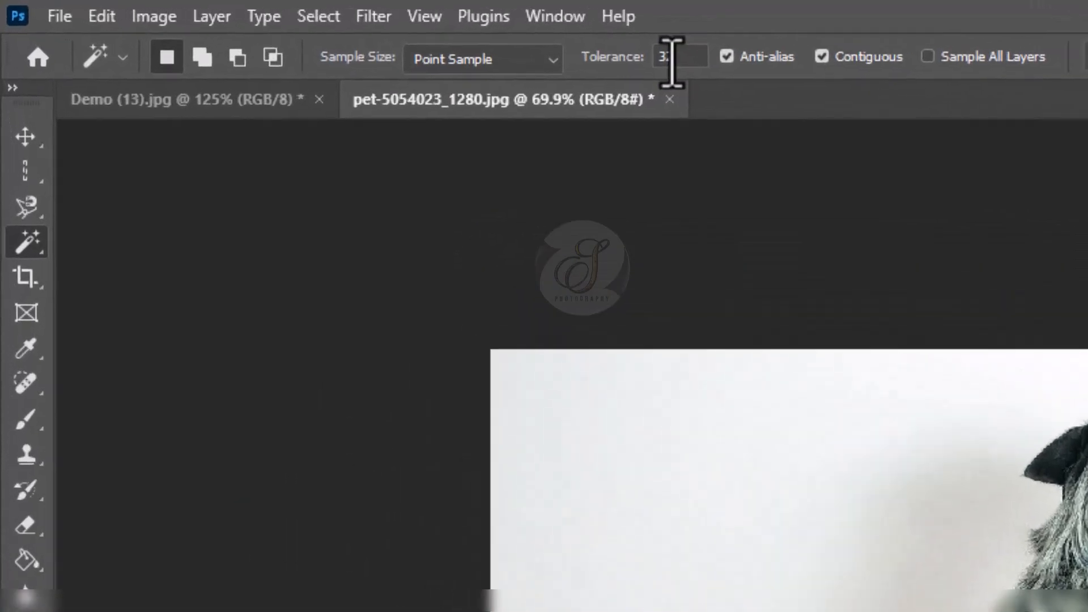
- Set the Magic Wand tolerance to 10 and sample the white wall beside the dog
{"action": "left_click", "coordinate": [283, 23]}
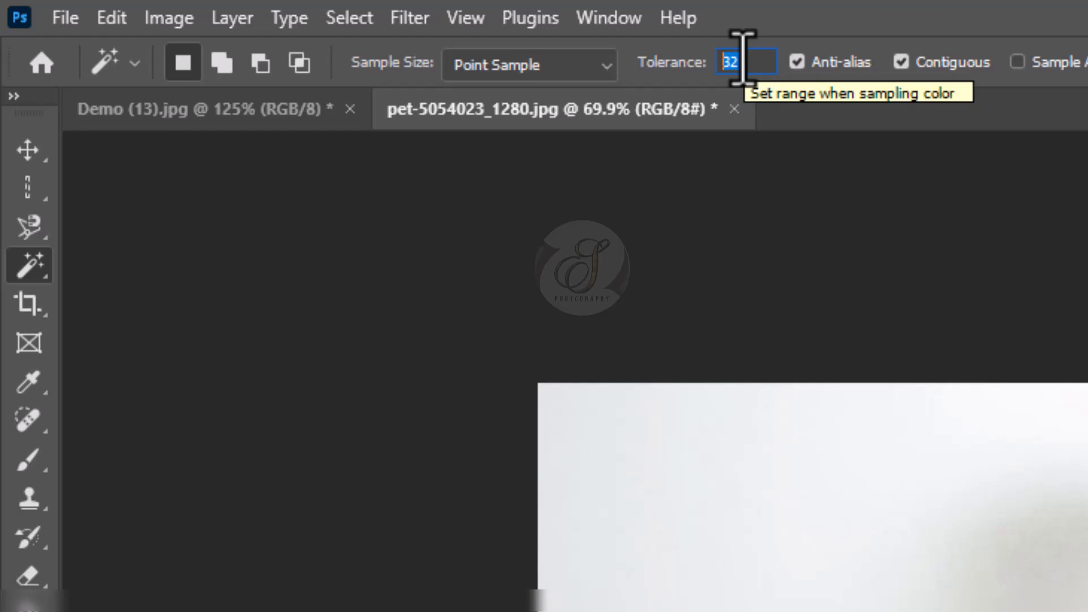
{"action": "type", "text": "10"}
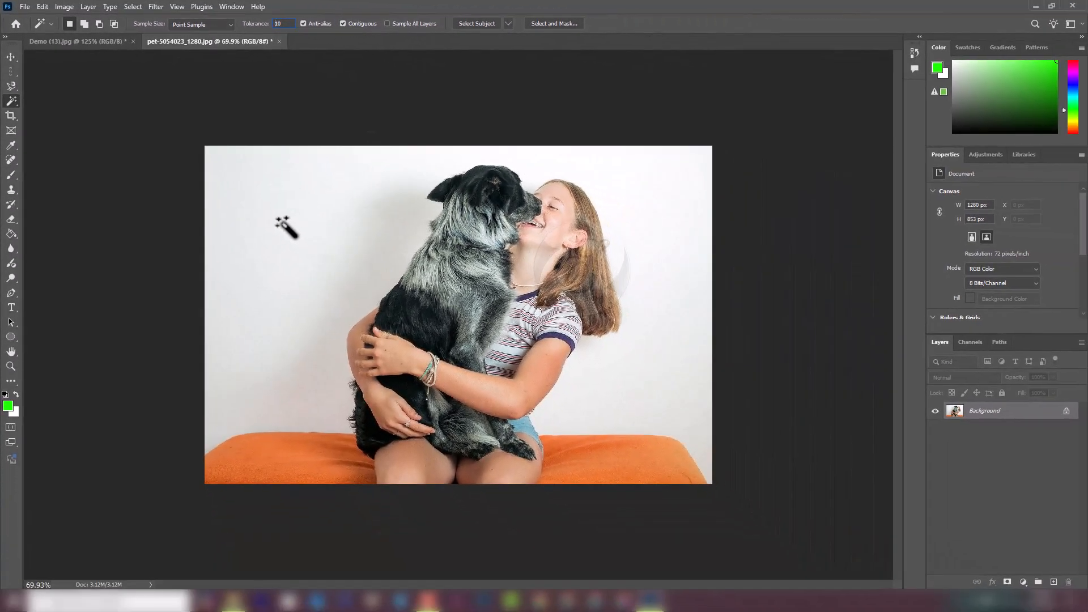
{"action": "left_click", "coordinate": [406, 315]}
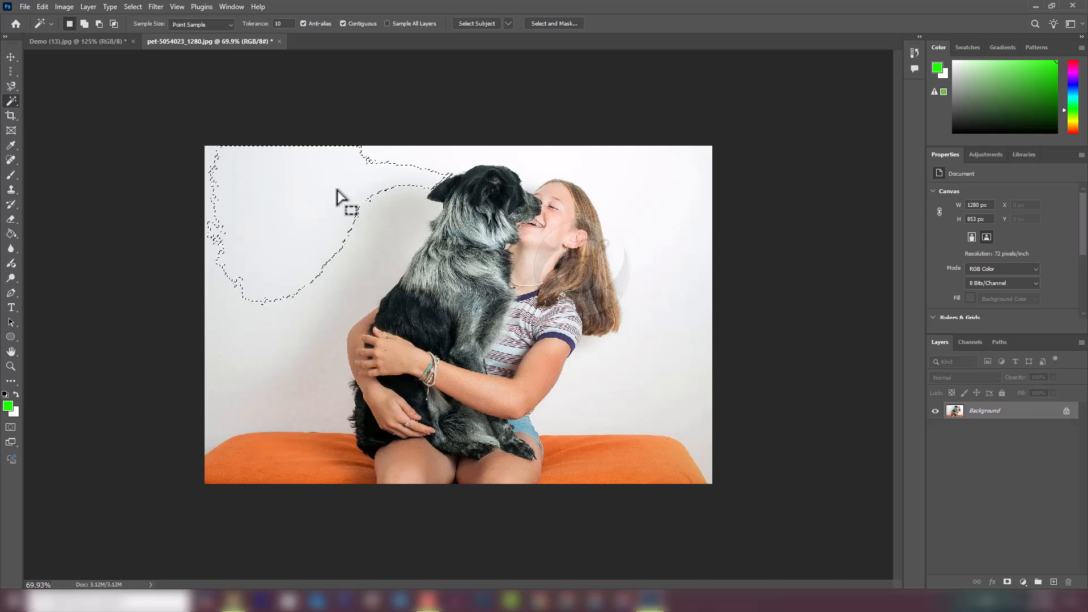
- Try the Magic Wand on the wall at tolerance 37 and then 40, and clear the selection
{"action": "left_click", "coordinate": [279, 23]}
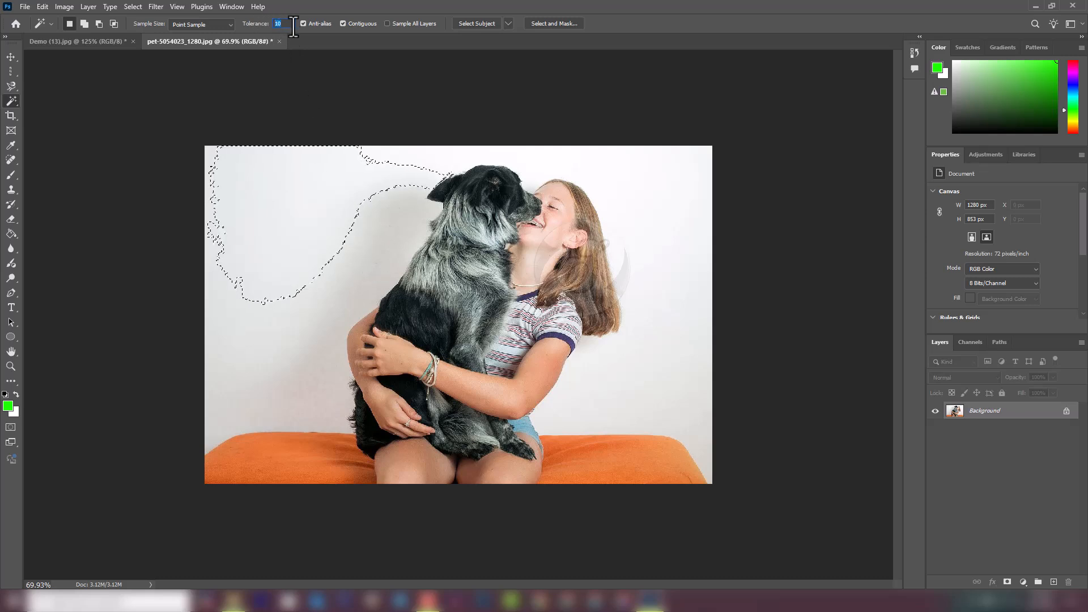
{"action": "type", "text": "37"}
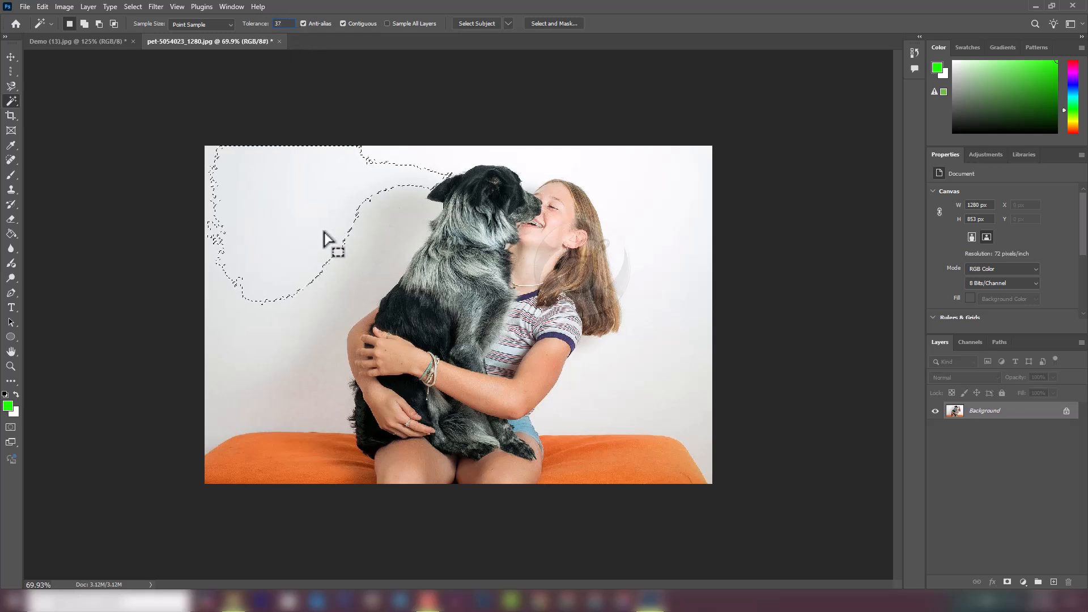
{"action": "left_click", "coordinate": [258, 313]}
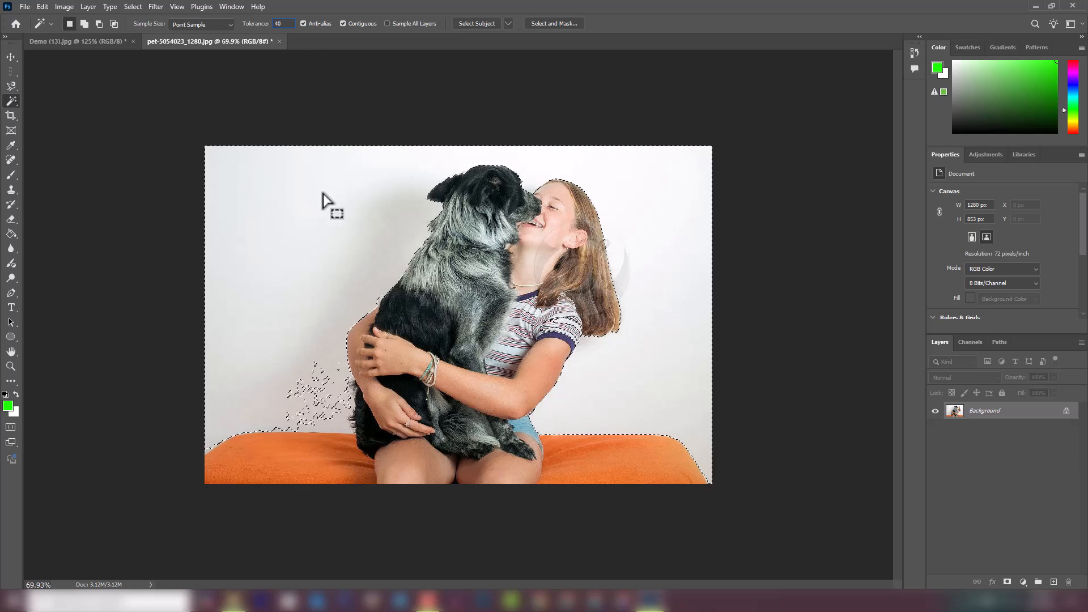
{"action": "type", "text": "40"}
{"action": "key", "text": "Return"}
{"action": "left_click", "coordinate": [312, 228]}
{"action": "key", "text": "ctrl+d"}
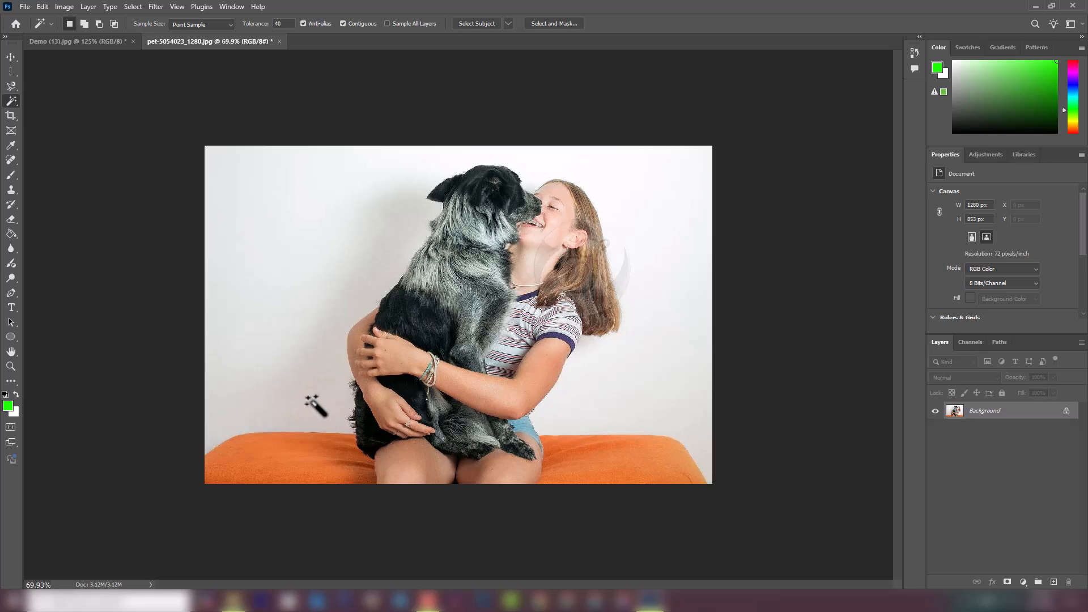
- Select the white wall with the Magic Wand and add the missed shaded area beside the dog to the selection
{"action": "left_click", "coordinate": [309, 250]}
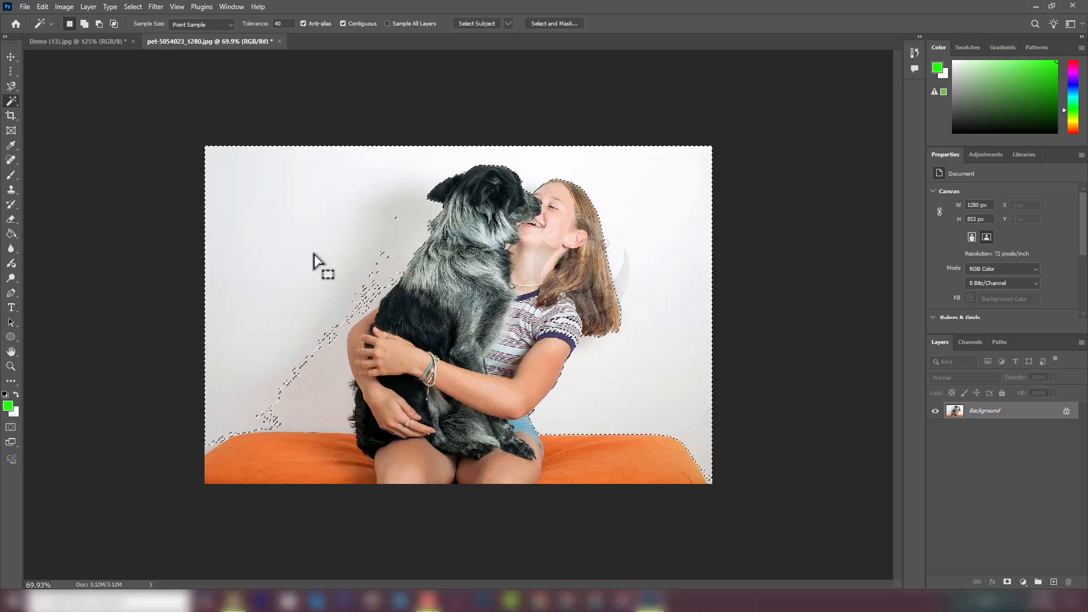
{"action": "key", "text": "shift"}
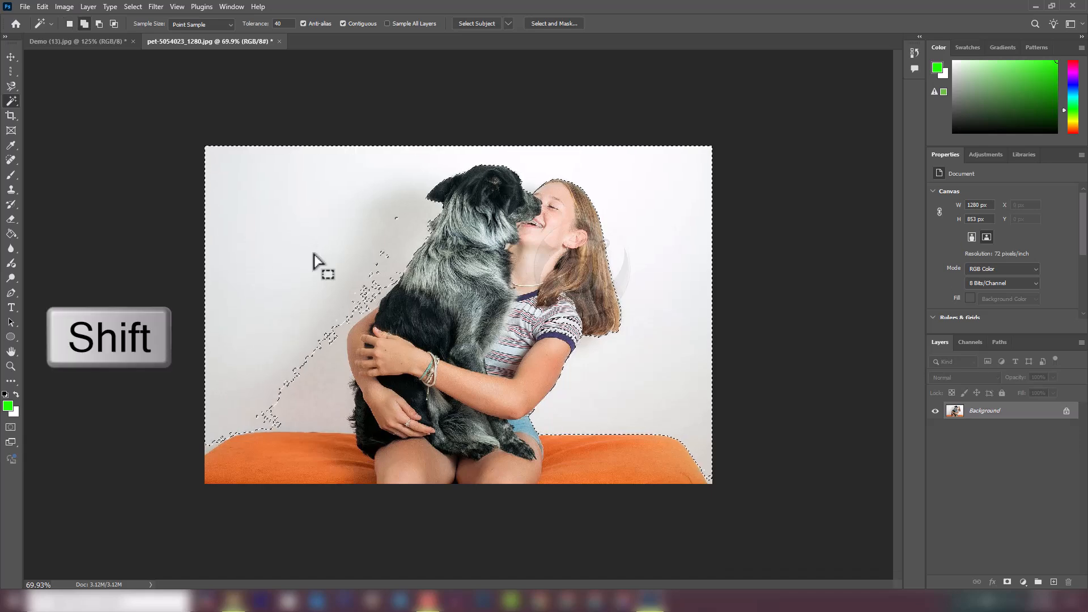
{"action": "left_click", "coordinate": [320, 358], "text": "shift"}
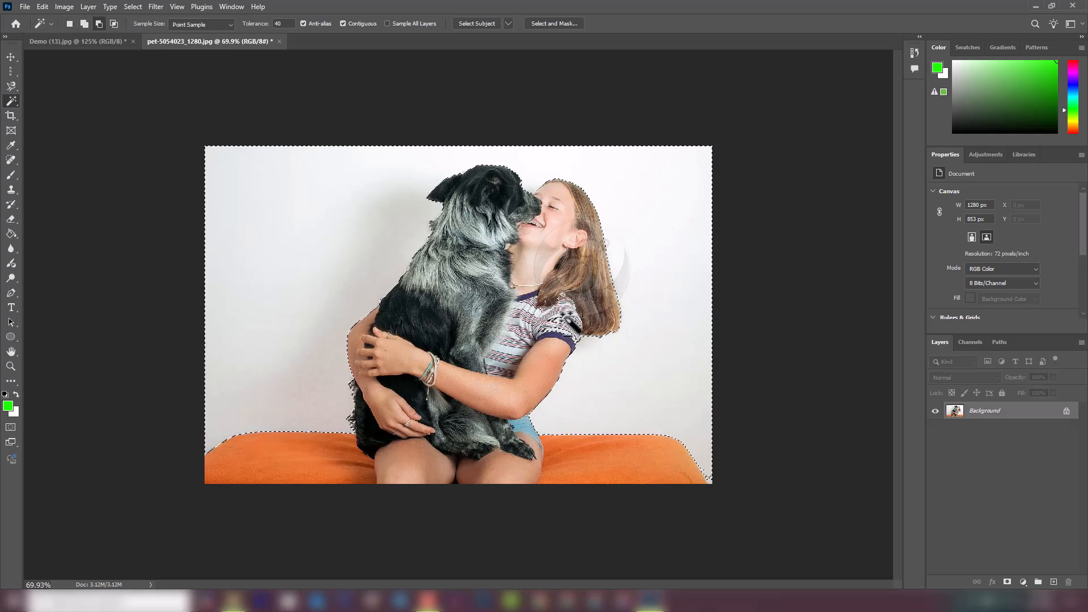
- Try to subtract the girl's shirt sleeve with the Magic Wand, and restore the full wall selection
{"action": "left_click", "coordinate": [546, 319], "text": "alt"}
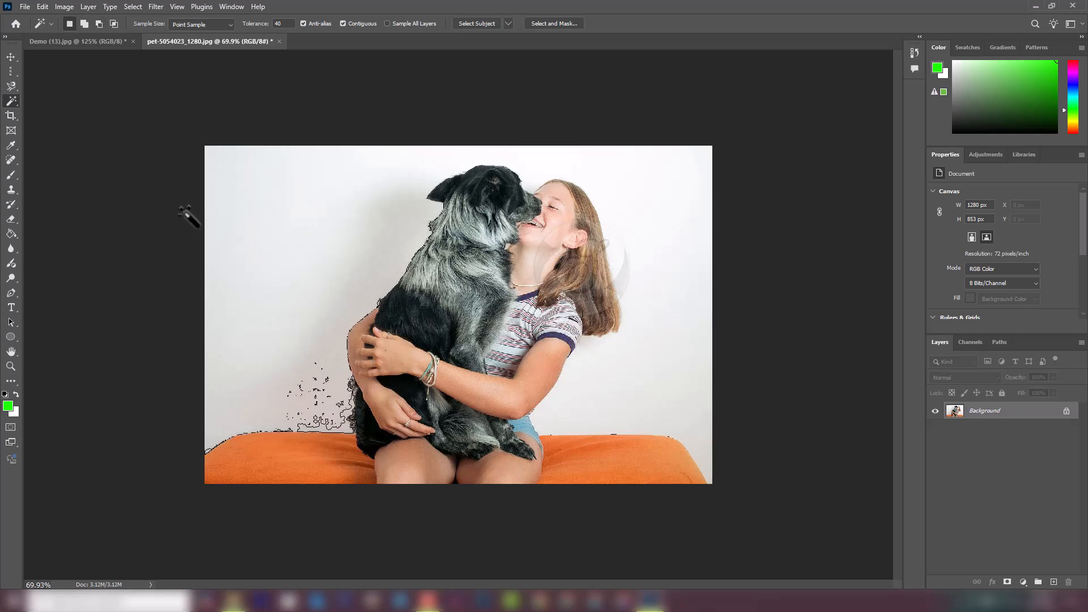
{"action": "right_click", "coordinate": [12, 98]}
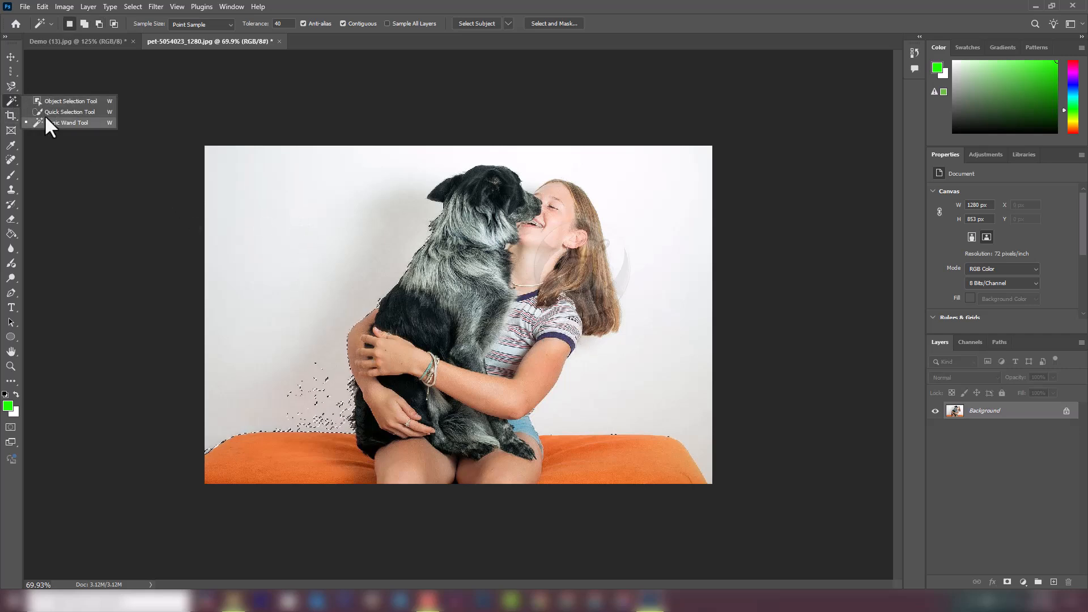
{"action": "left_click", "coordinate": [322, 418], "text": "shift"}
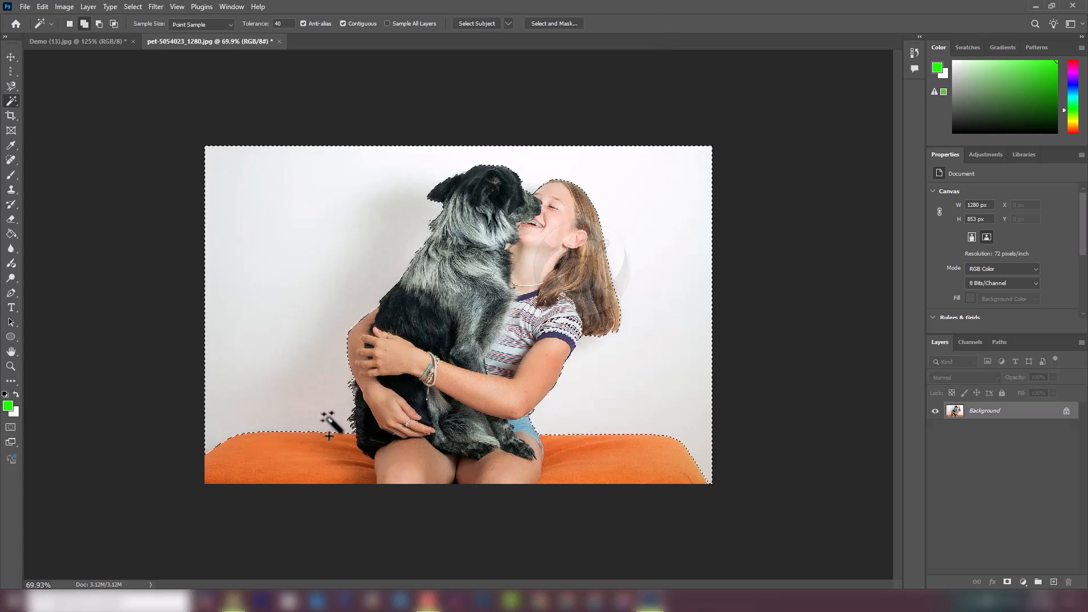
- Remove the stray shirt-sleeve areas from the wall selection with the Quick Selection tool
{"action": "right_click", "coordinate": [10, 100]}
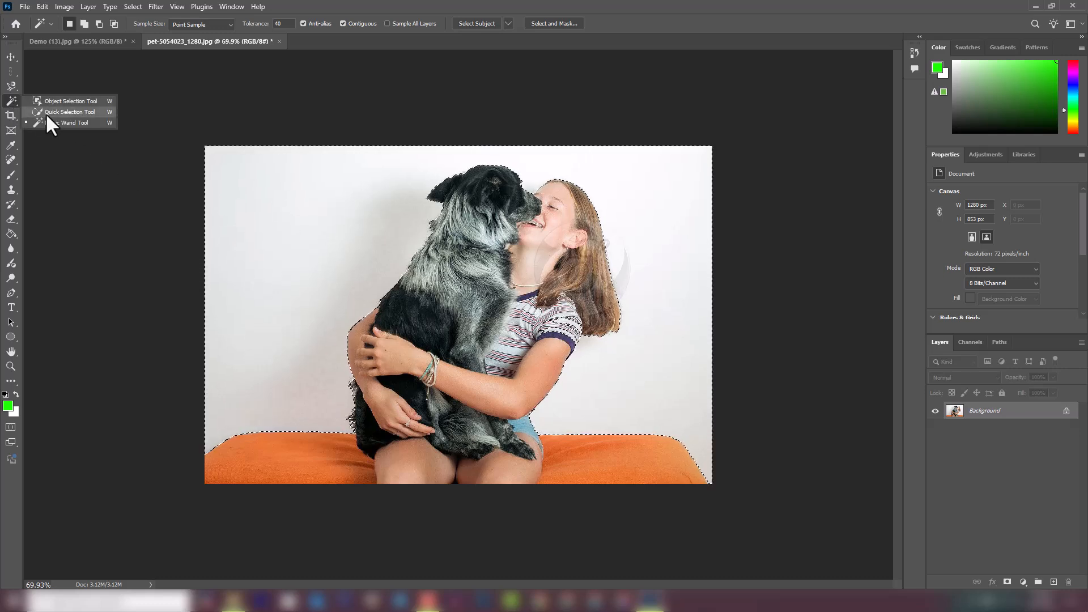
{"action": "left_click", "coordinate": [63, 112]}
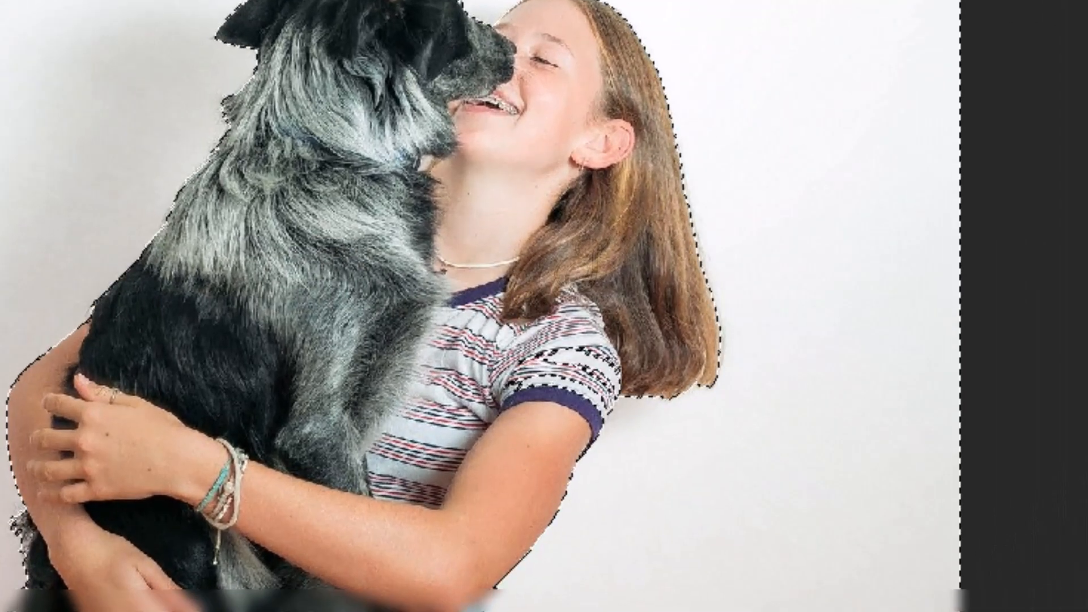
{"action": "left_click_drag", "start_coordinate": [563, 347], "coordinate": [493, 393]}
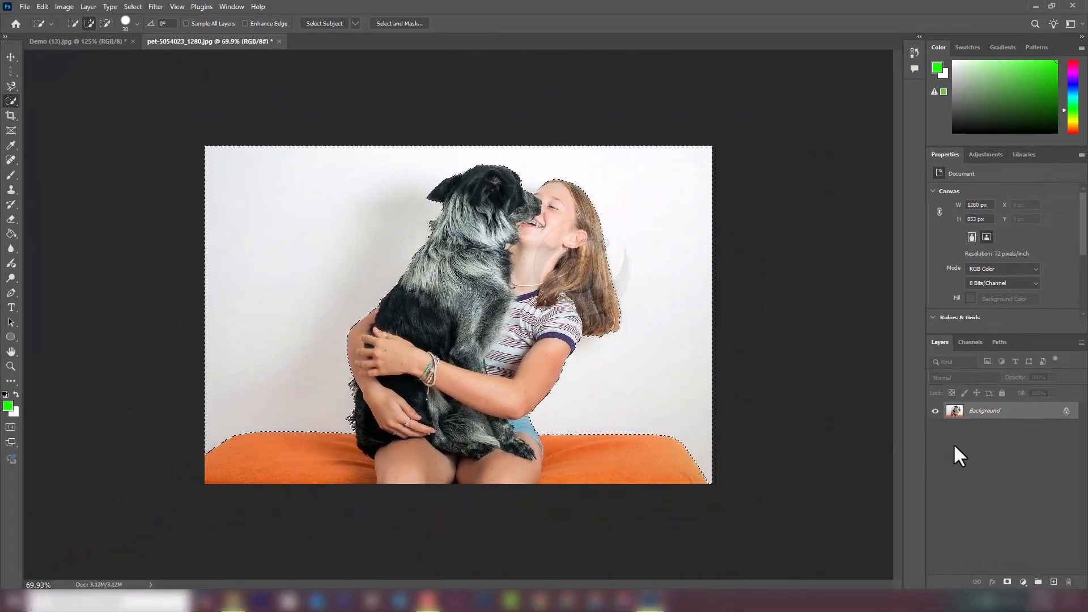
- Copy the selected wall to a new layer, preview it without the Background, and undo the copy
{"action": "key", "text": "ctrl+j"}
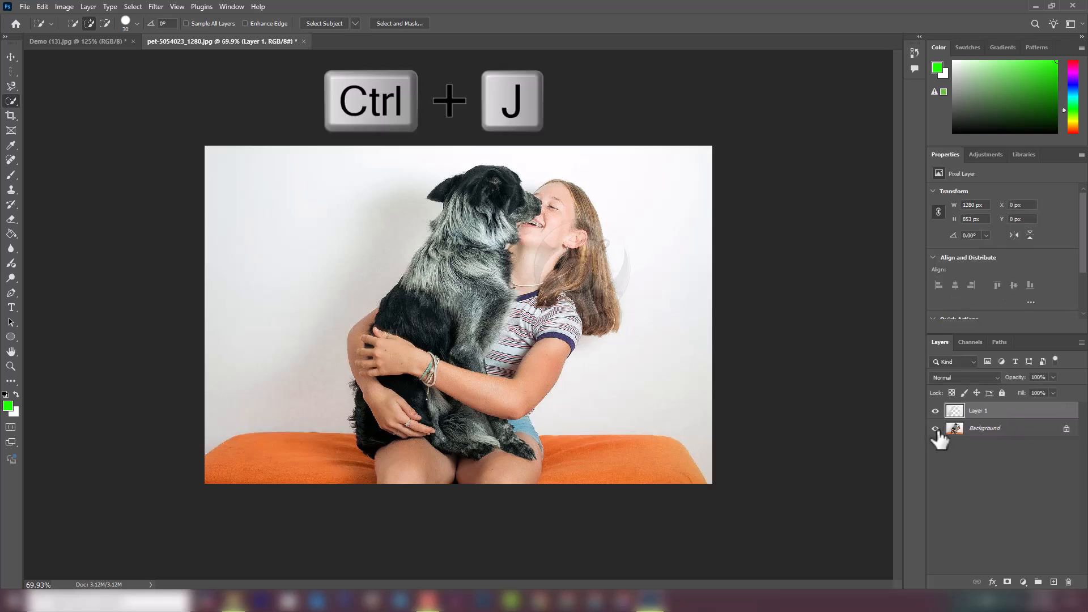
{"action": "left_click", "coordinate": [936, 428]}
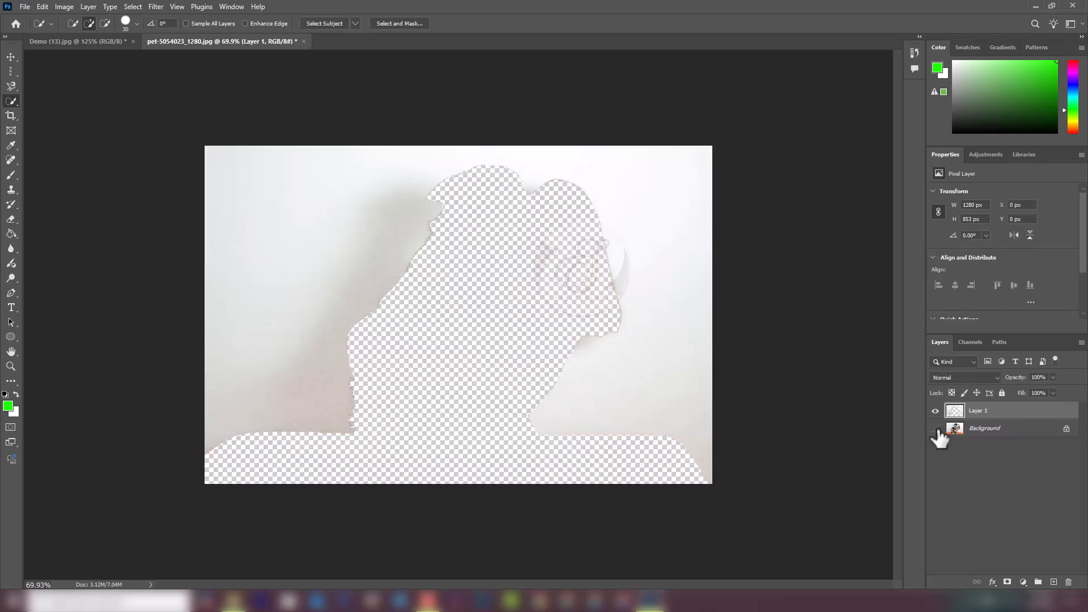
{"action": "left_click", "coordinate": [936, 428]}
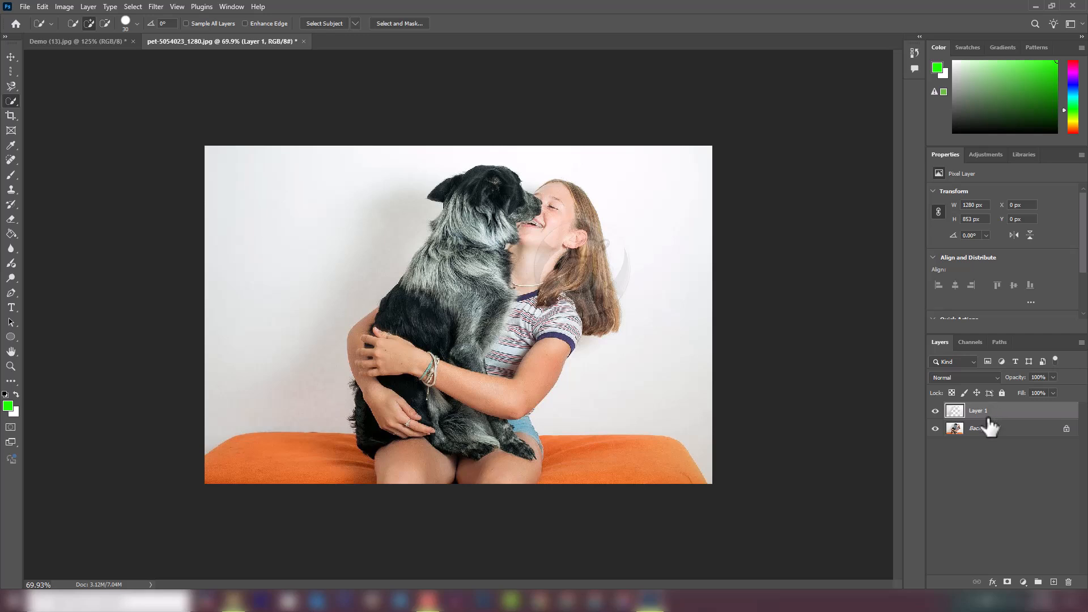
{"action": "key", "text": "ctrl+z"}
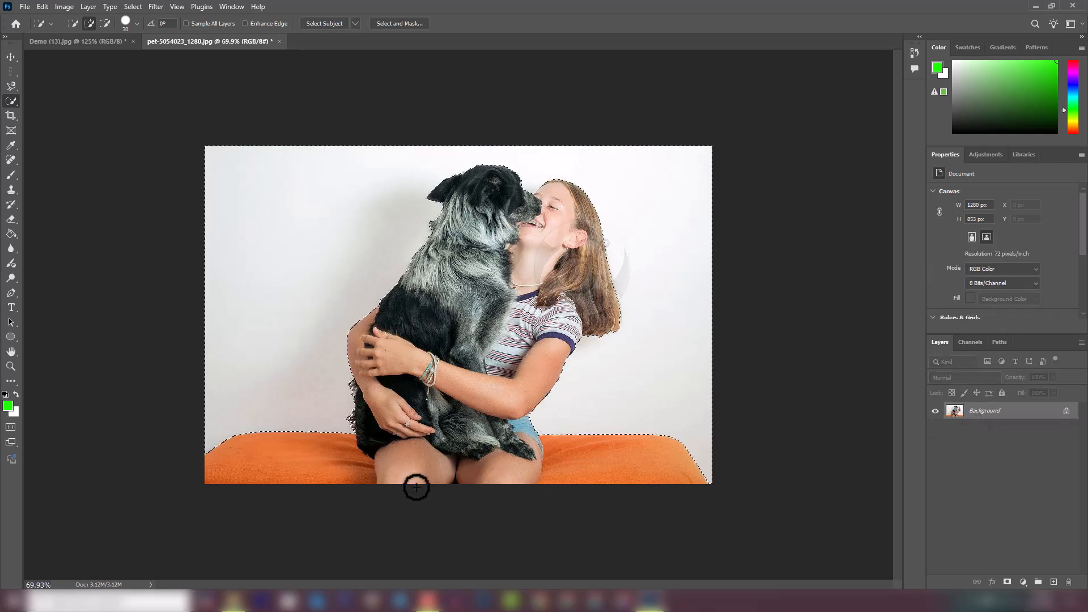
- Invert the wall selection and isolate the girl, dog and orange seat on a new layer with the Background hidden
{"action": "left_click", "coordinate": [128, 7]}
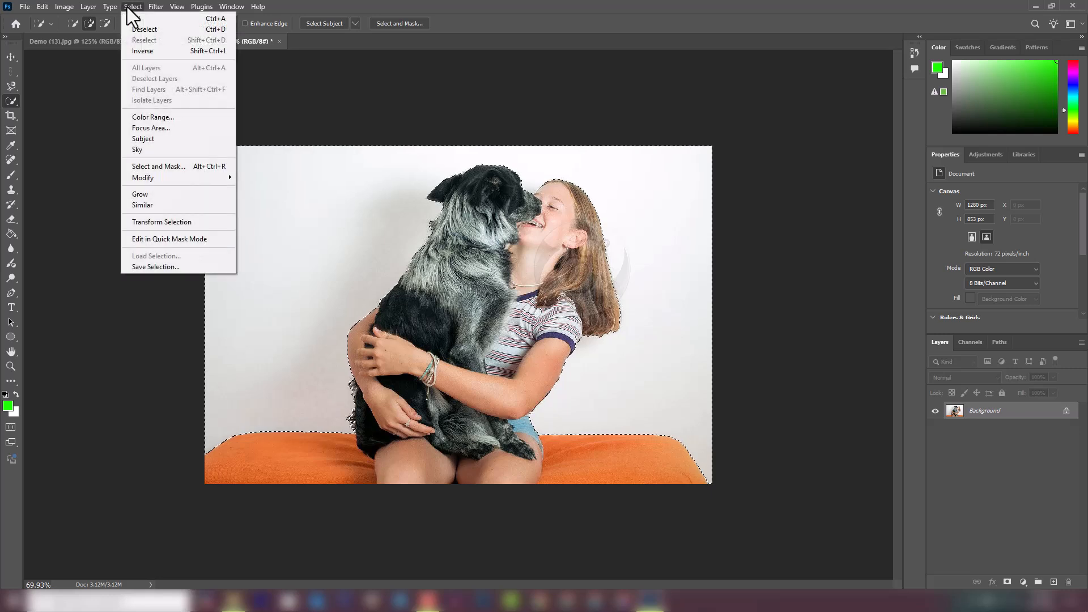
{"action": "left_click", "coordinate": [145, 50]}
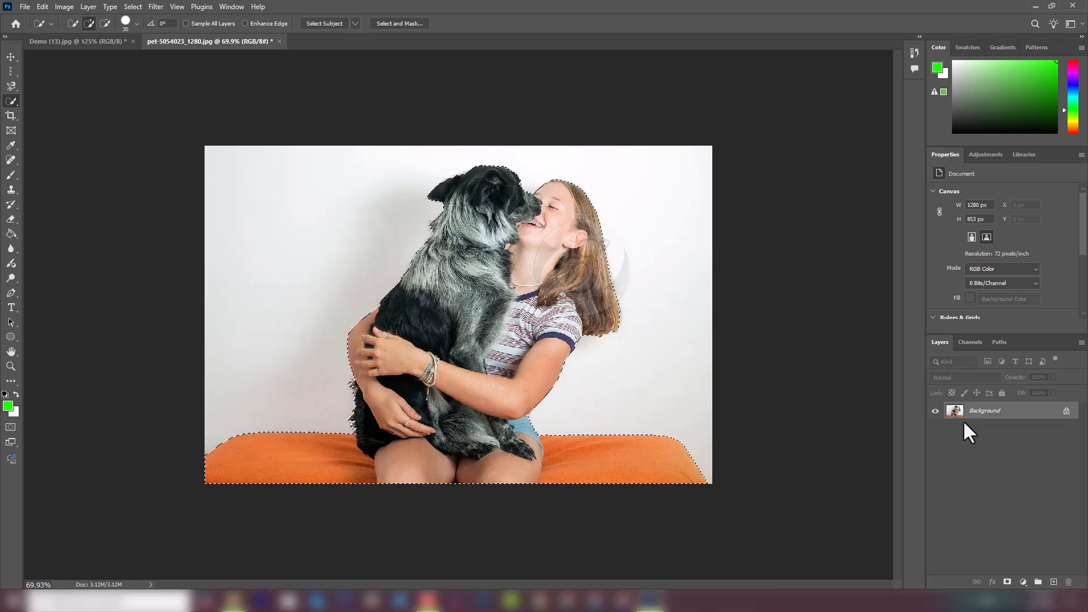
{"action": "key", "text": "ctrl+j"}
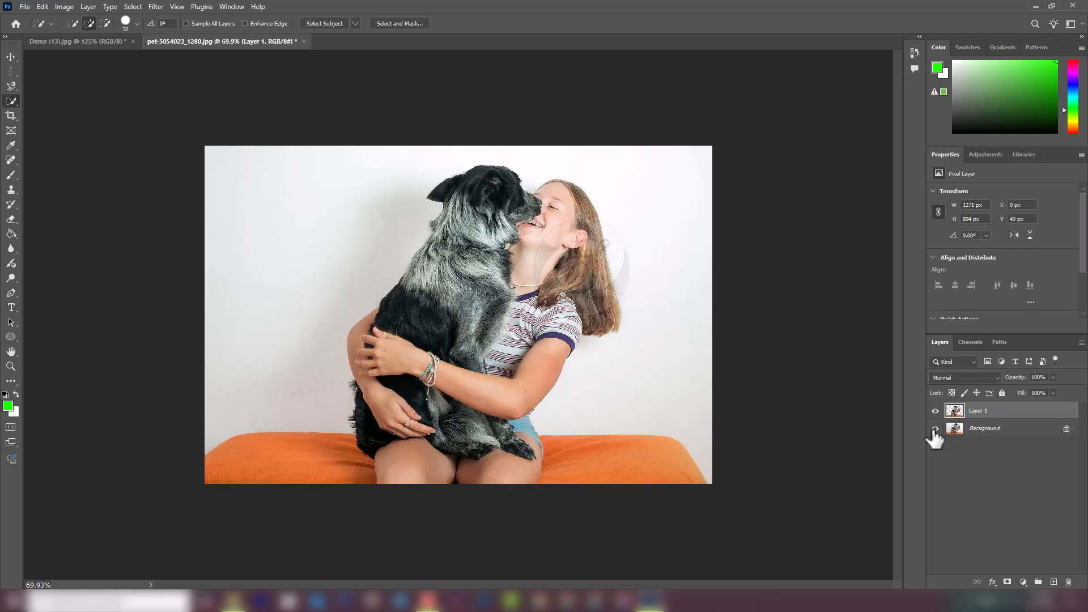
{"action": "left_click", "coordinate": [935, 428]}
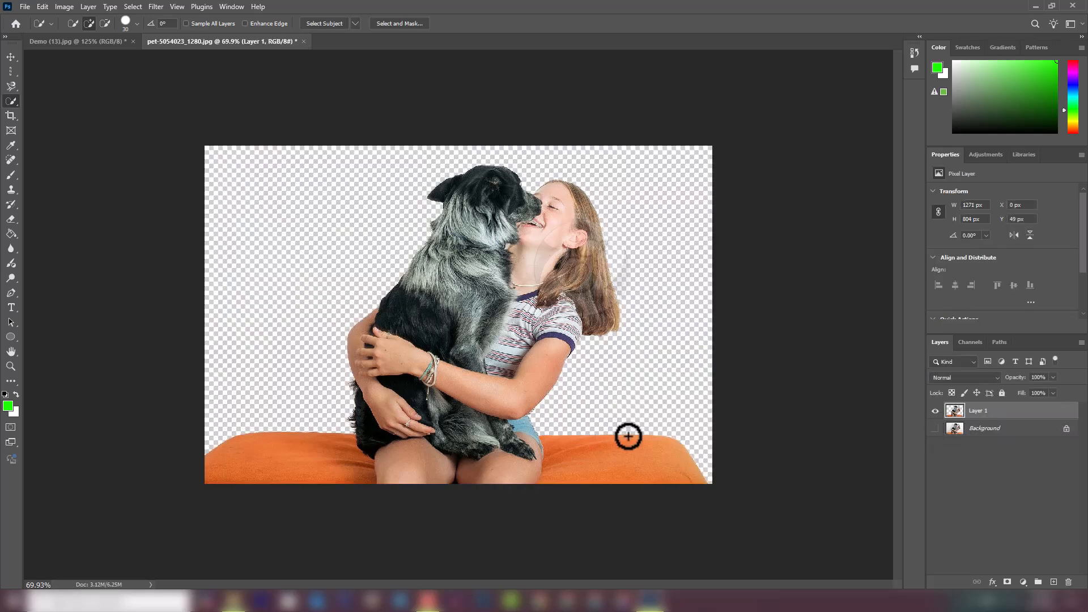
- Show the Background layer again and remove the new layer holding the girl, dog and seat
{"action": "left_click", "coordinate": [936, 428]}
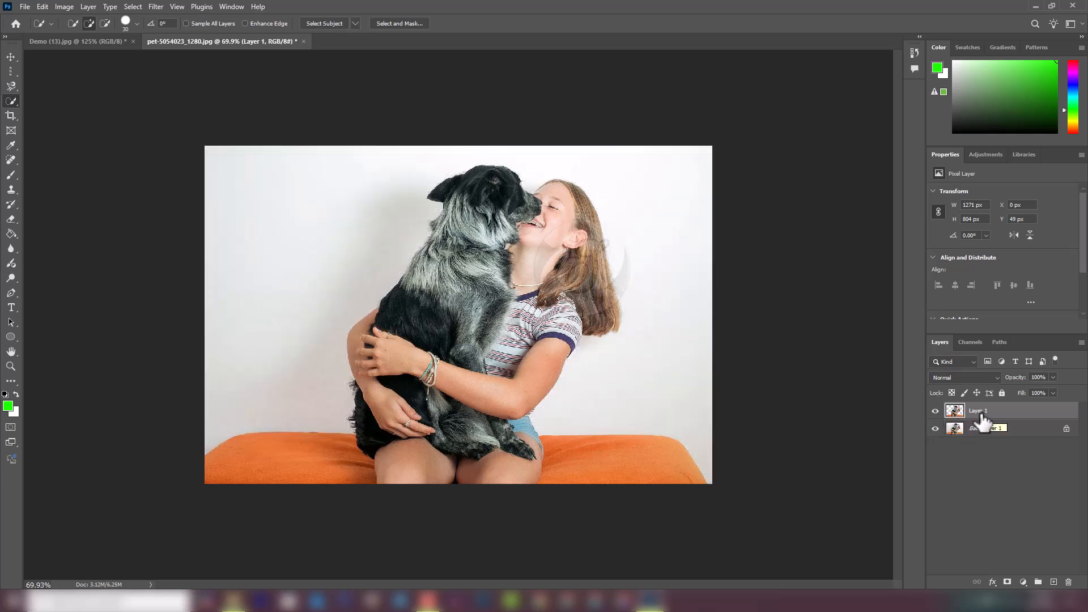
{"action": "key", "text": "Delete"}
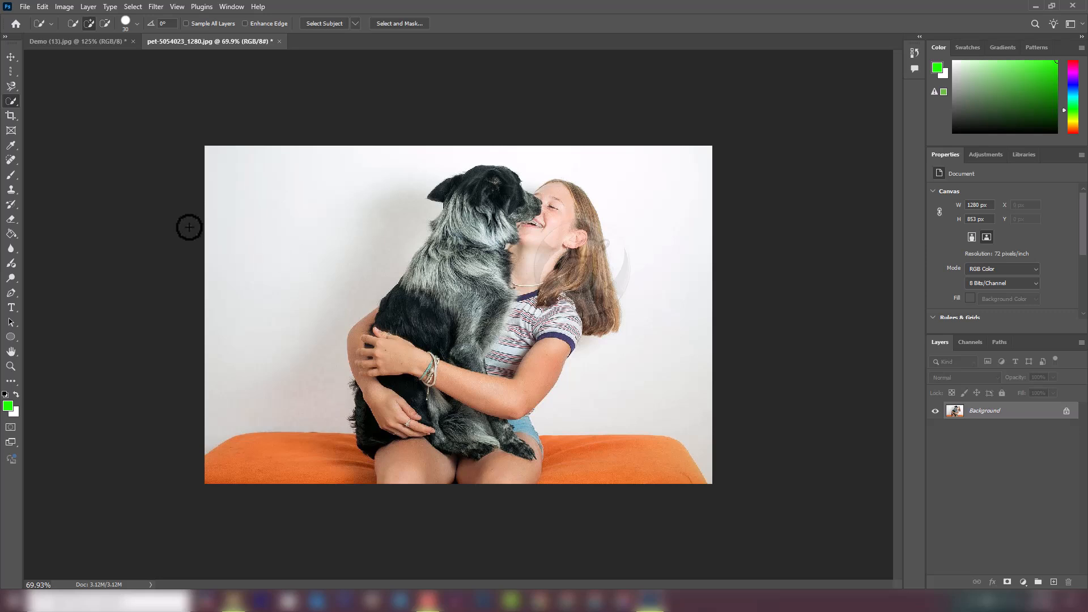
{"action": "right_click", "coordinate": [10, 103]}
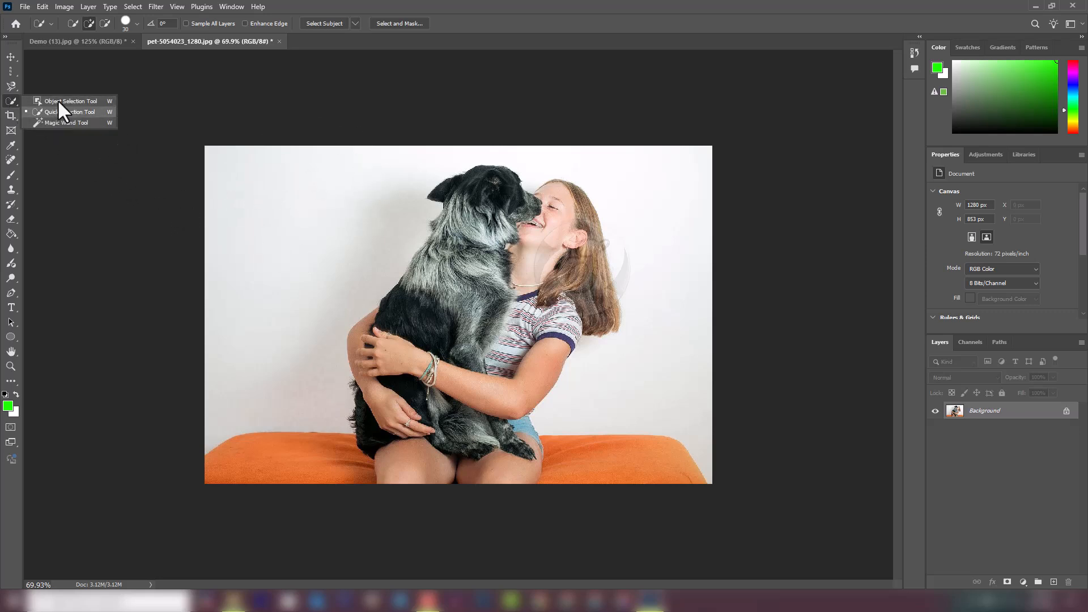
{"action": "left_click", "coordinate": [40, 110]}
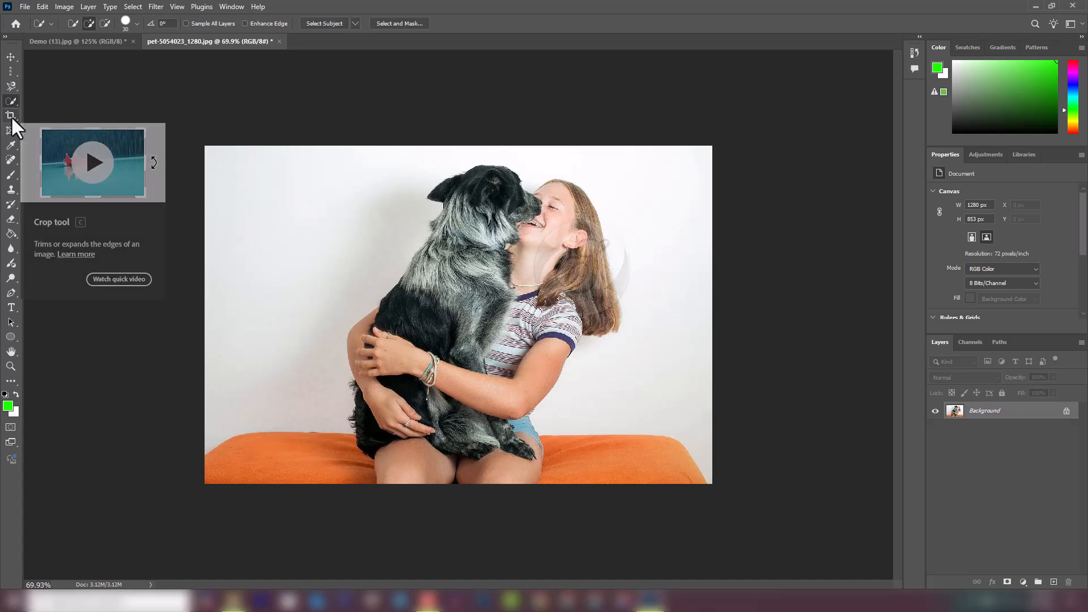
- Set up the Crop tool with the 4 x 6 inch 300 ppi preset and swap it to landscape, 6 x 4 inches
{"action": "left_click", "coordinate": [12, 116]}
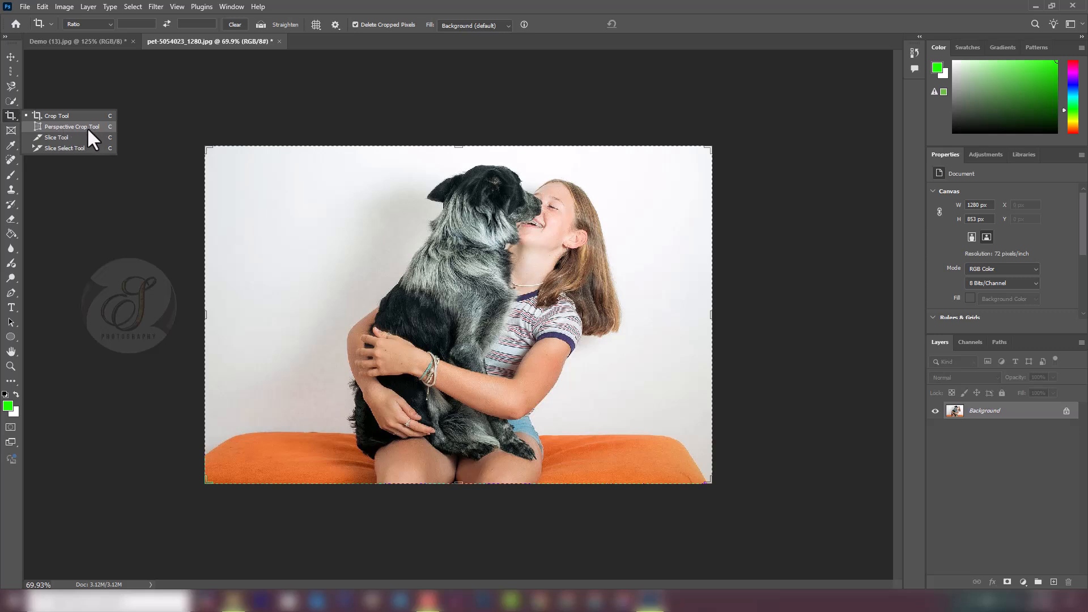
{"action": "left_click", "coordinate": [59, 115]}
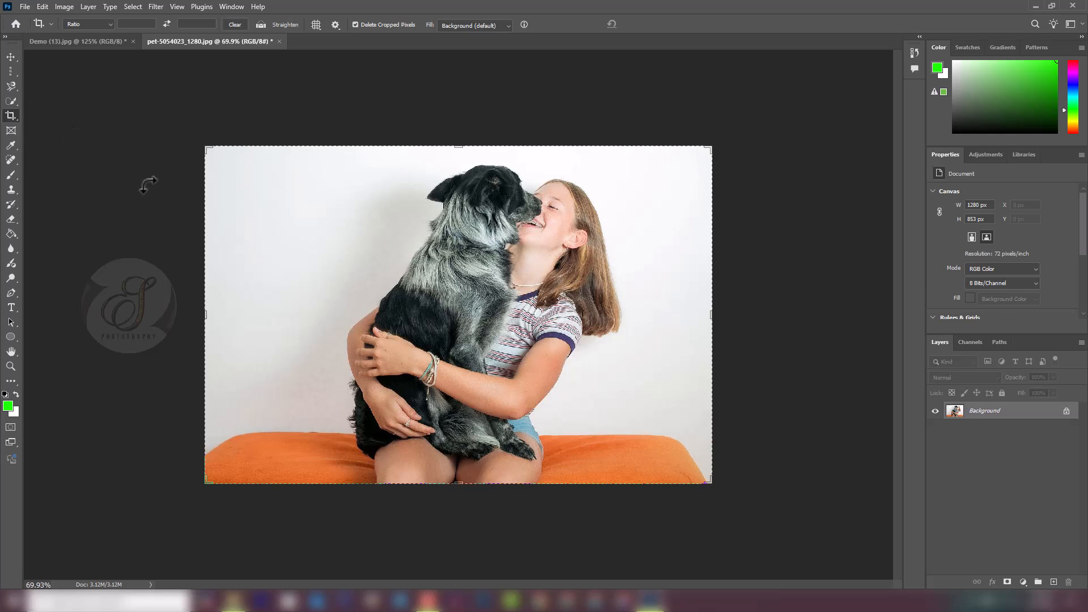
{"action": "left_click", "coordinate": [50, 22]}
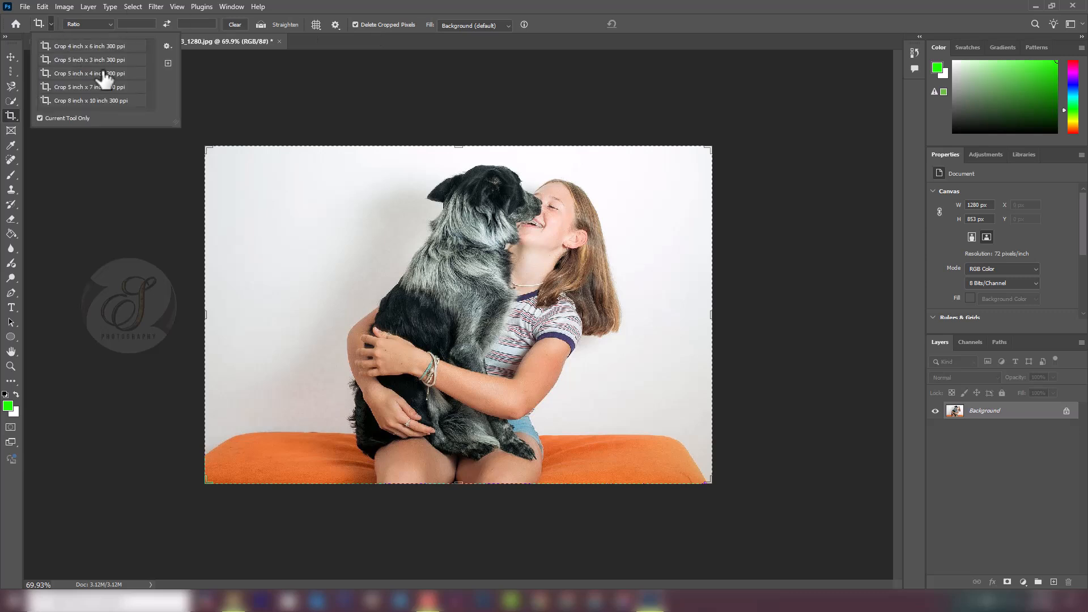
{"action": "left_click", "coordinate": [88, 48]}
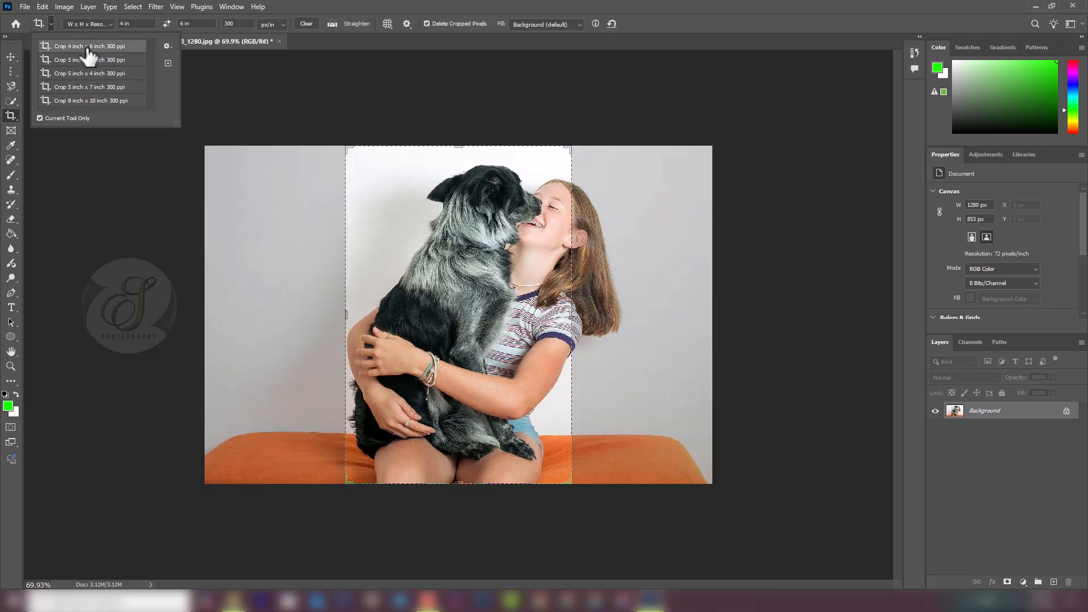
{"action": "left_click", "coordinate": [377, 6]}
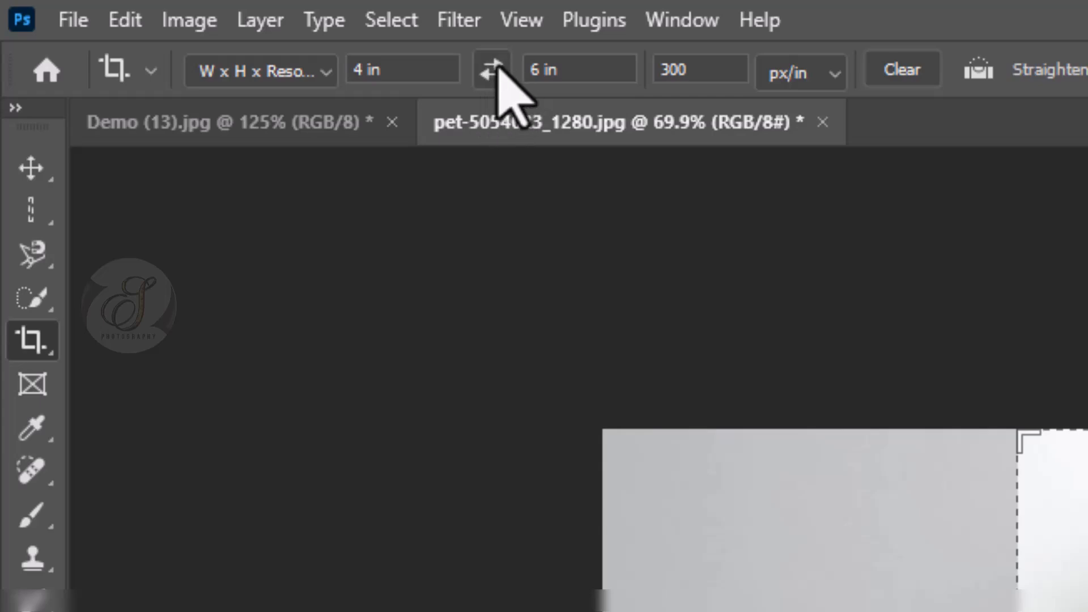
{"action": "left_click", "coordinate": [491, 71]}
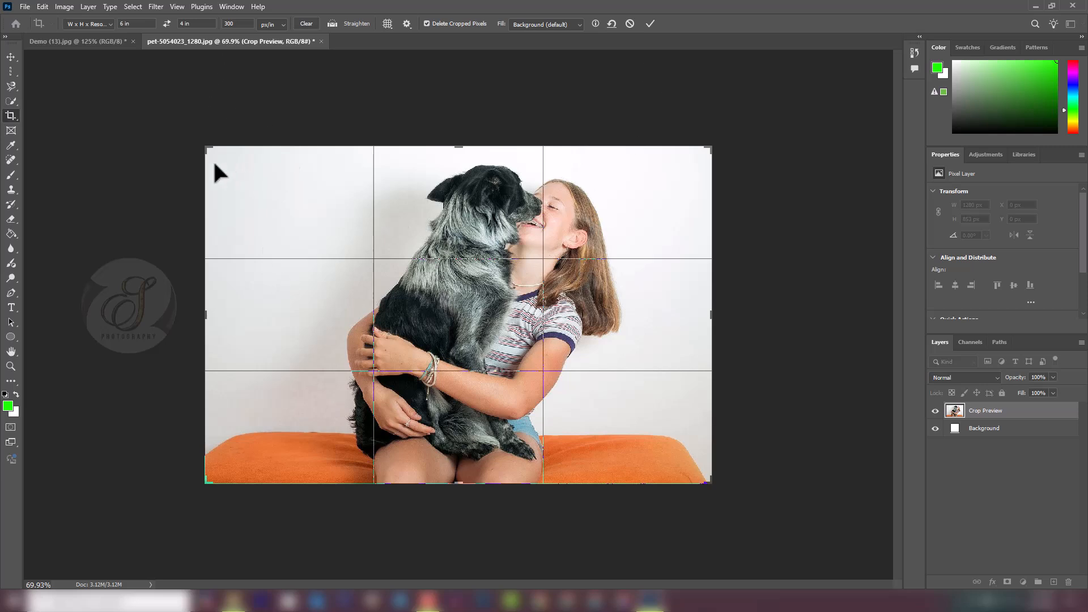
- Tighten the 6 x 4 inch crop frame around the girl and dog, leaving out most of the orange seat, and apply the crop
{"action": "left_click_drag", "start_coordinate": [205, 146], "coordinate": [238, 174]}
{"action": "left_click_drag", "start_coordinate": [220, 468], "coordinate": [250, 436]}
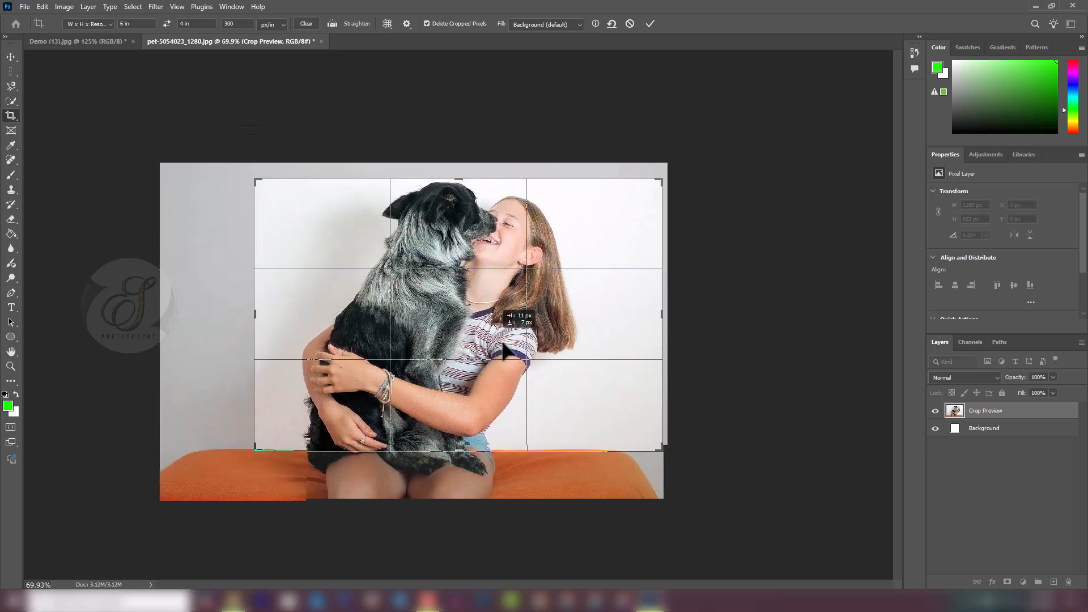
{"action": "left_click_drag", "start_coordinate": [493, 345], "coordinate": [510, 357]}
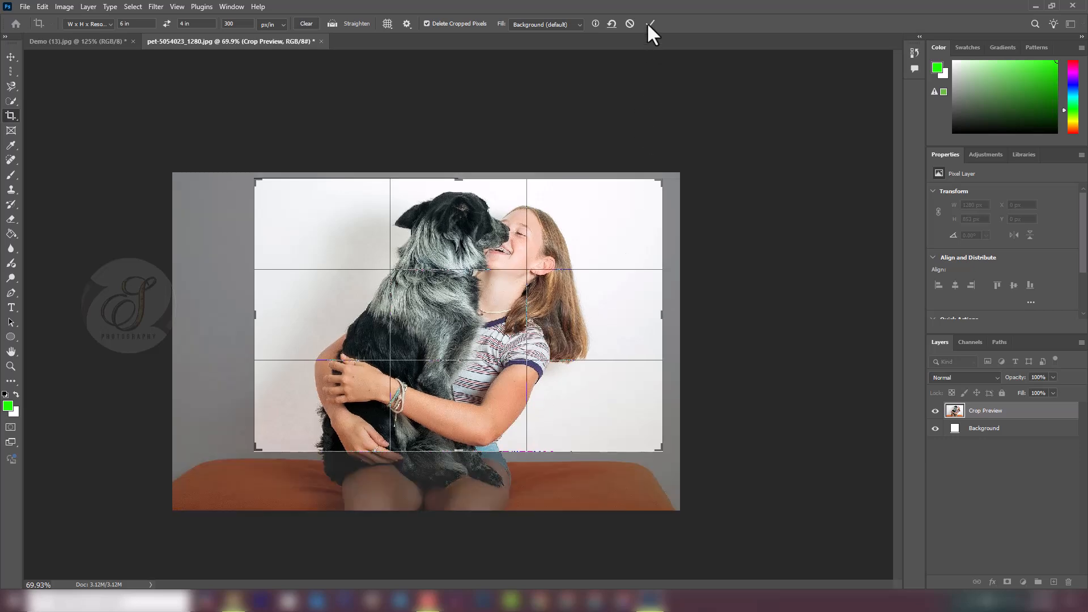
{"action": "left_click", "coordinate": [649, 22]}
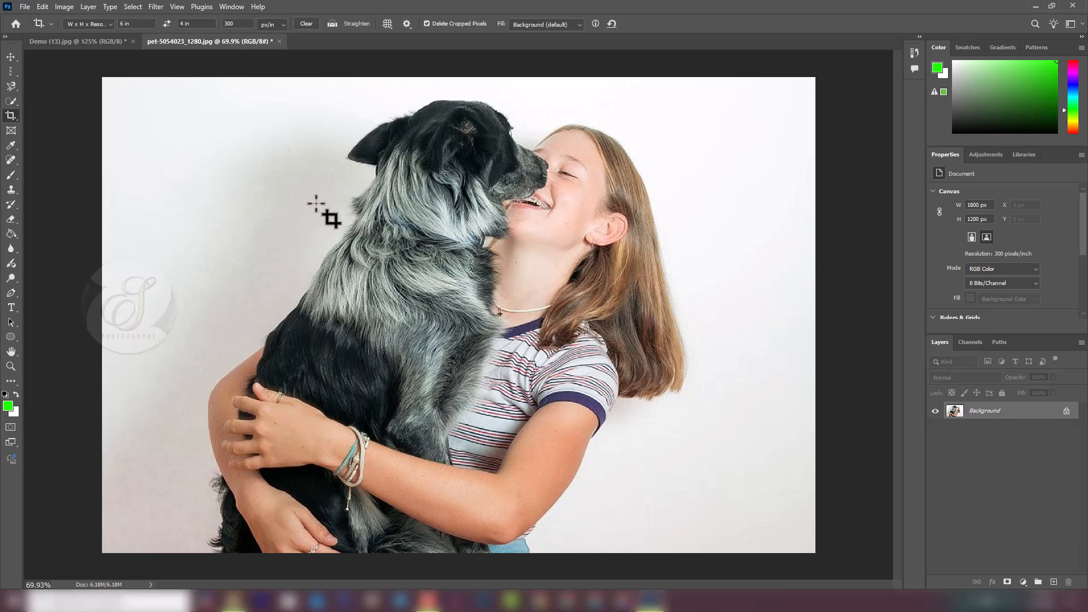
- Change the crop size to 12 x 8 inches at 300 px/in, apply it to the whole photo, and fit the image in view
{"action": "double_click", "coordinate": [123, 23]}
{"action": "type", "text": "8"}
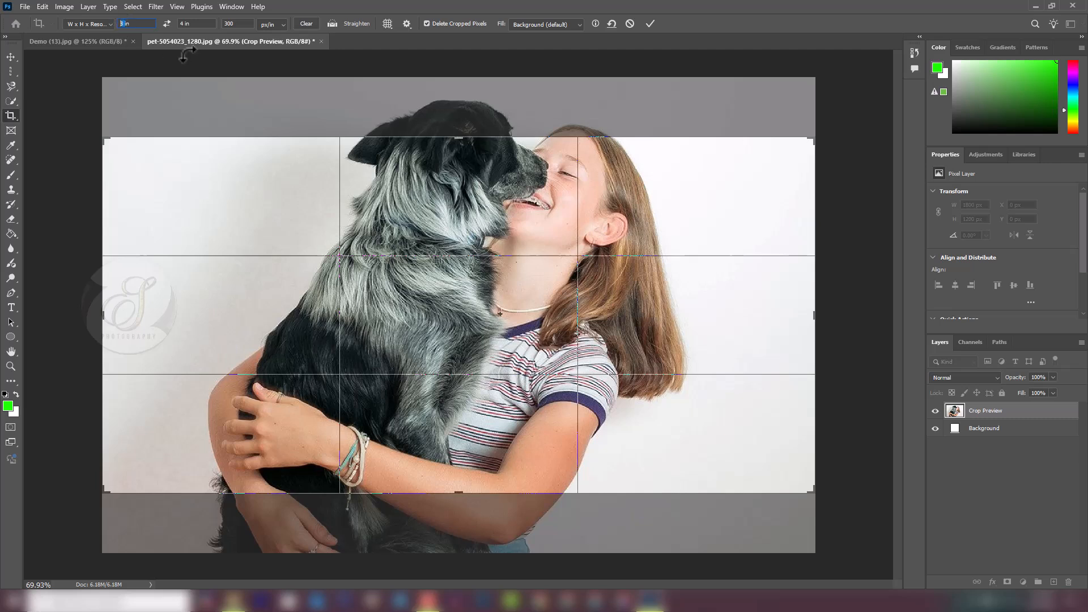
{"action": "type", "text": "12"}
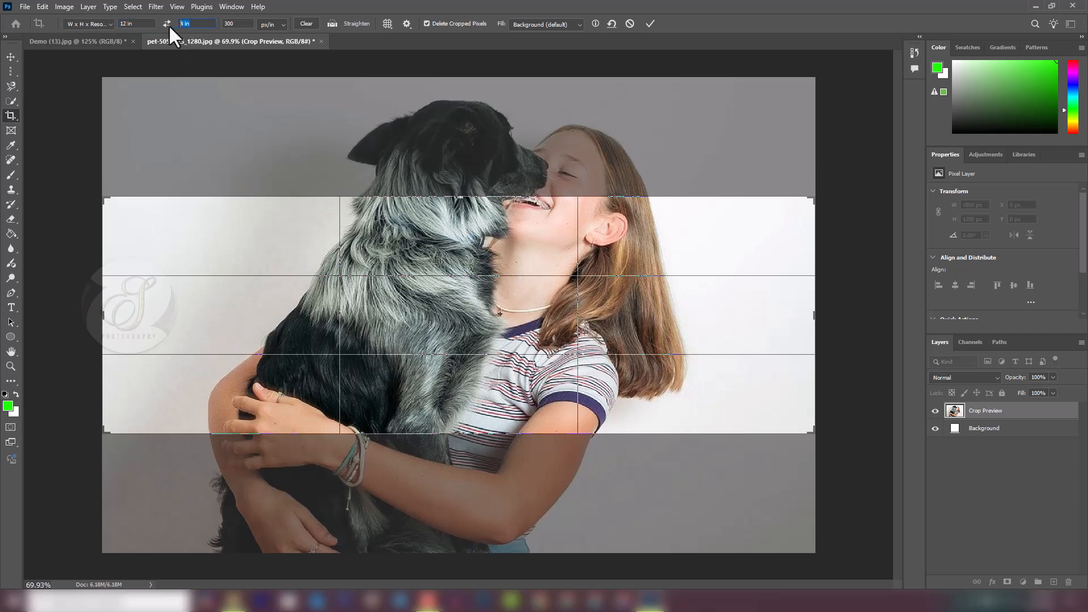
{"action": "type", "text": "8"}
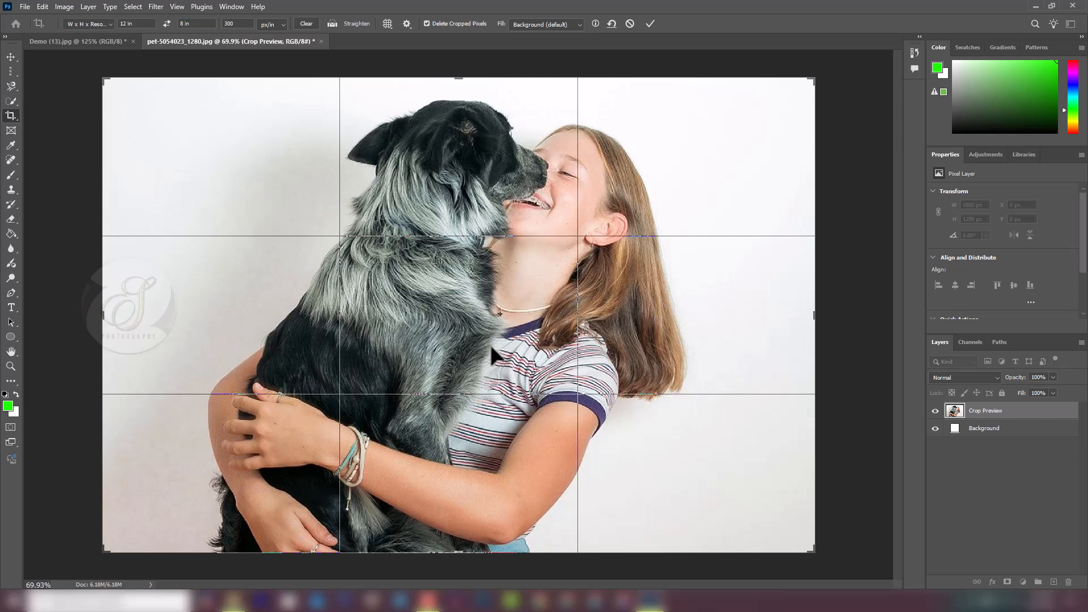
{"action": "left_click", "coordinate": [650, 23]}
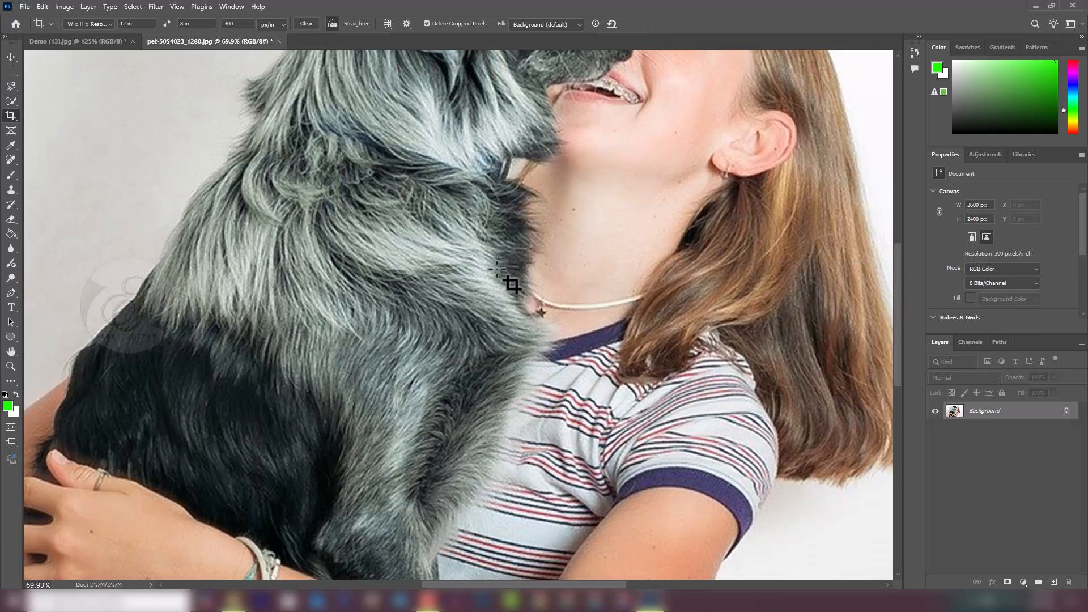
{"action": "key", "text": "ctrl+0"}
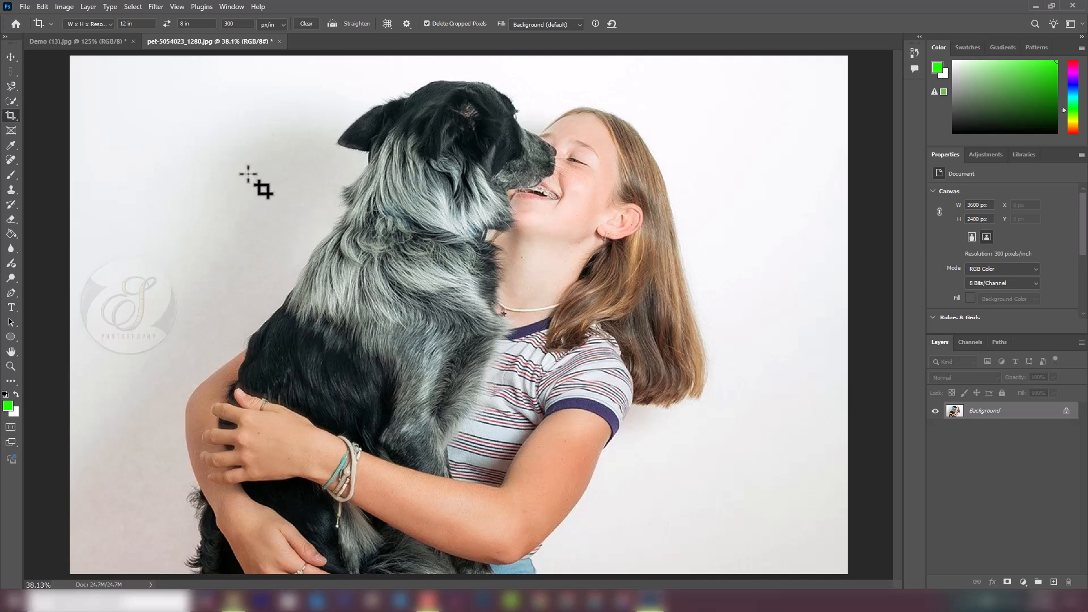
- Check the cropped photo's width and height in the Image Size dialog without changing them, and return to the Crop tool
{"action": "left_click", "coordinate": [64, 7]}
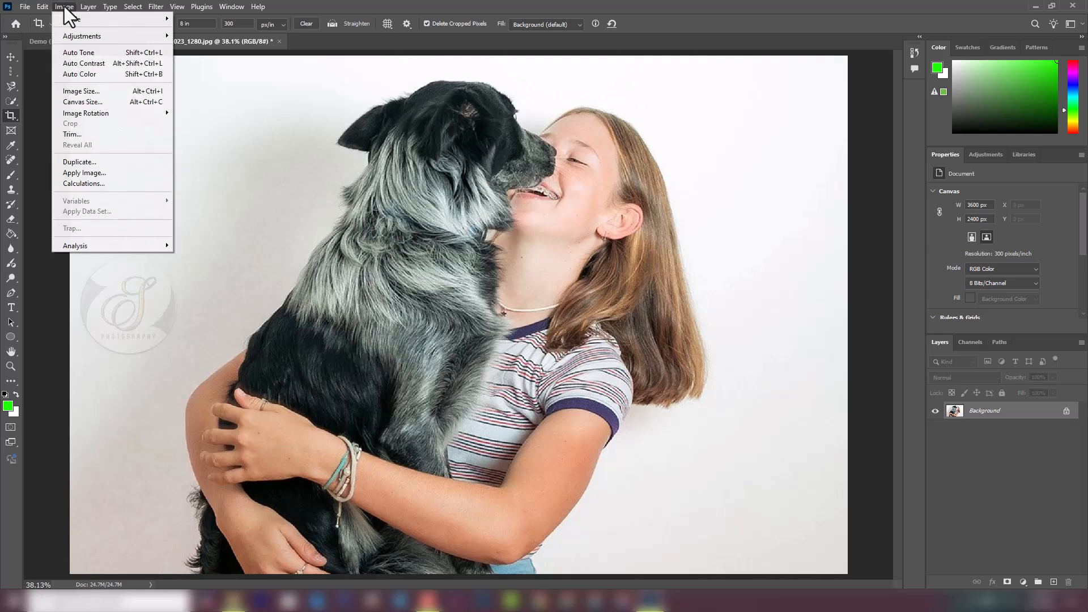
{"action": "left_click", "coordinate": [87, 91]}
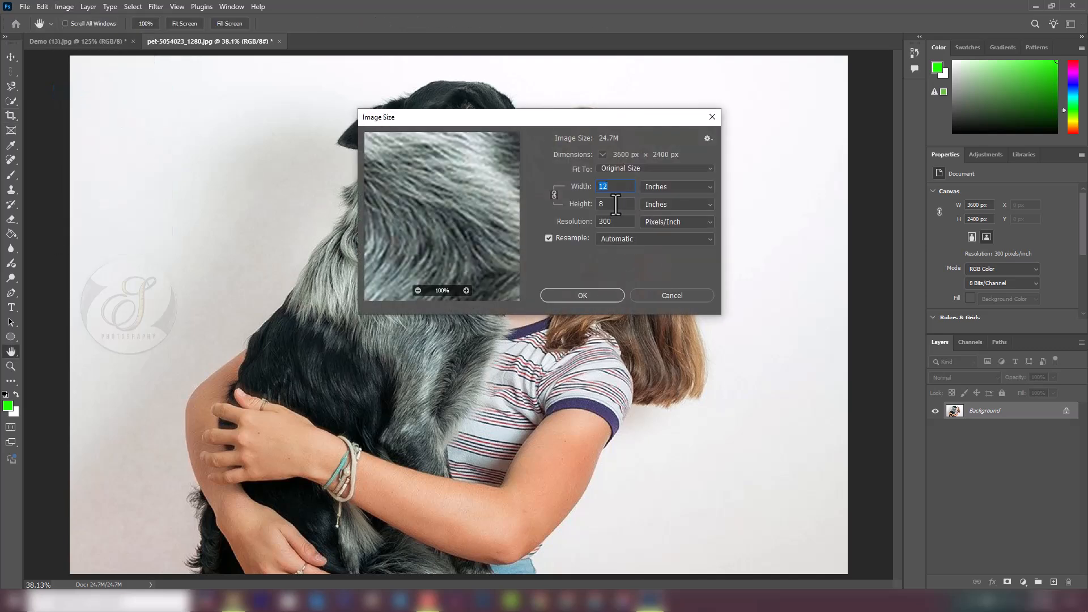
{"action": "left_click", "coordinate": [605, 191]}
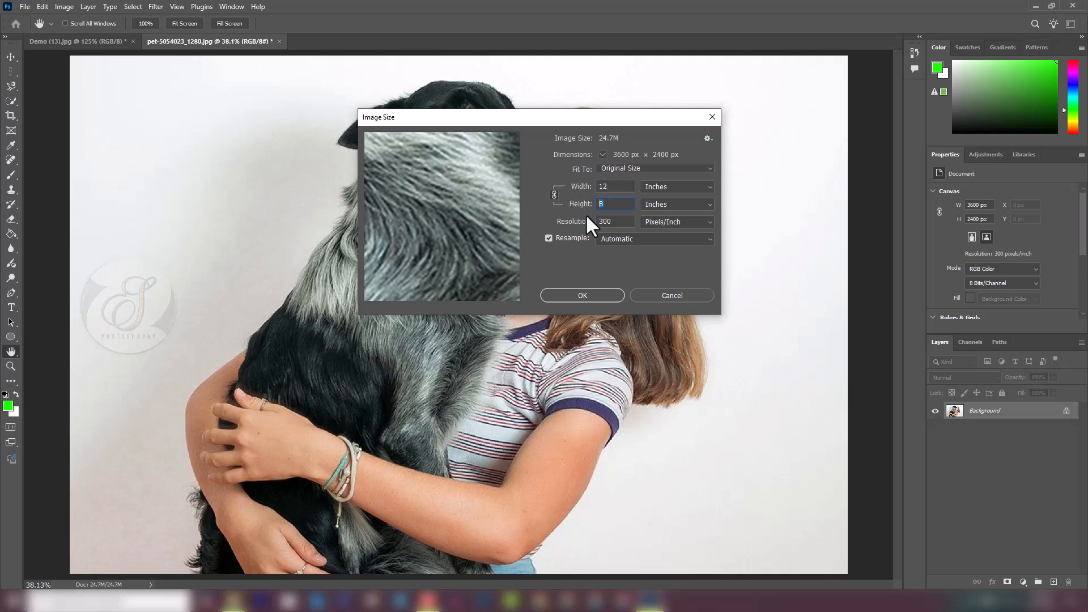
{"action": "left_click", "coordinate": [606, 201]}
{"action": "left_click", "coordinate": [672, 295]}
{"action": "key", "text": "c"}
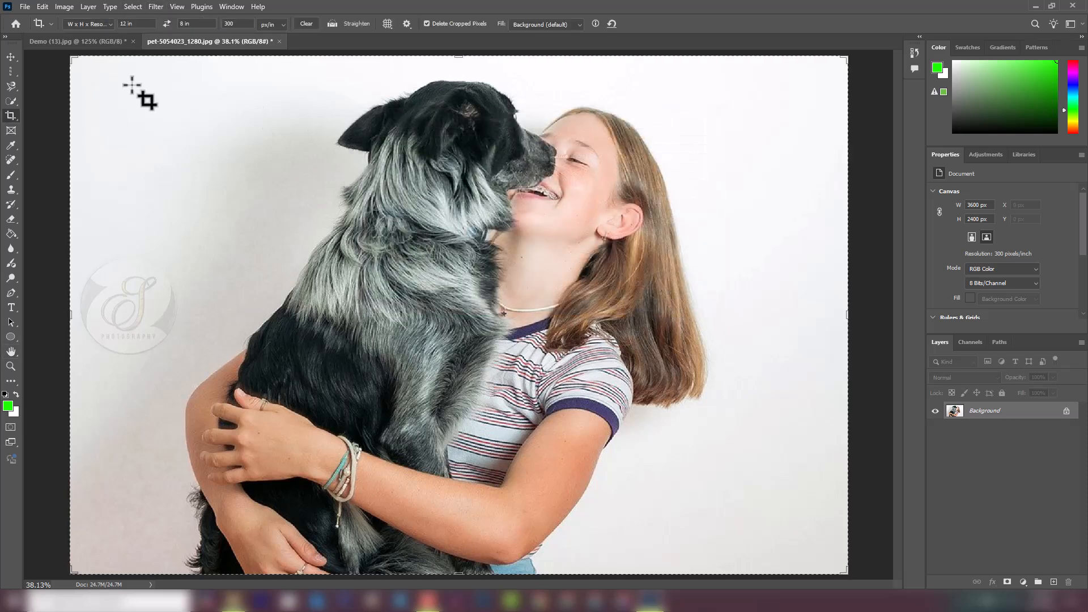
- Close the cropped photo of the girl and dog without saving its changes
{"action": "right_click", "coordinate": [8, 116]}
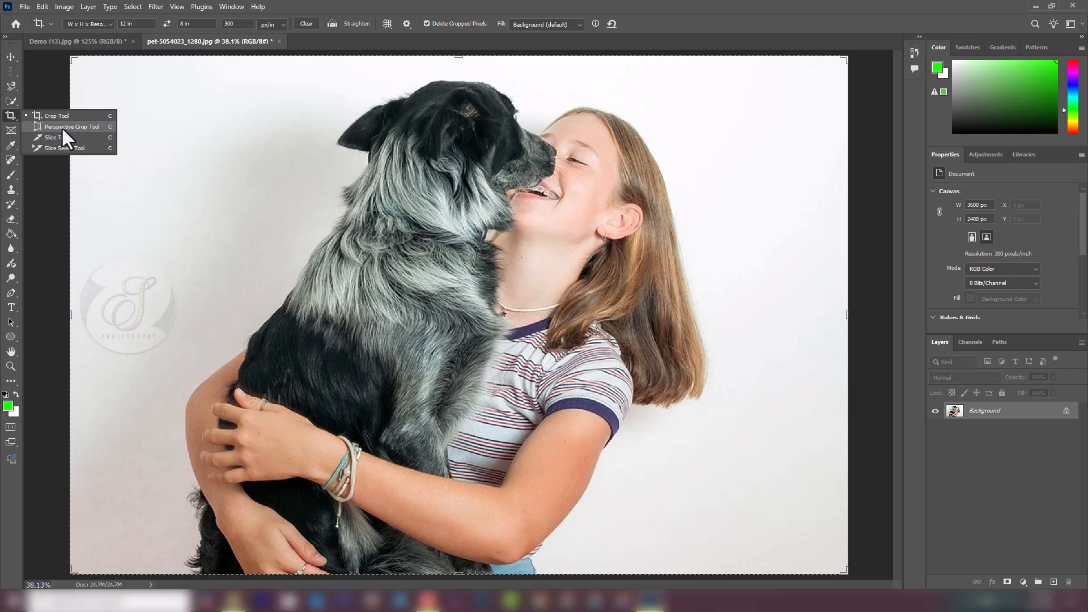
{"action": "left_click", "coordinate": [10, 117]}
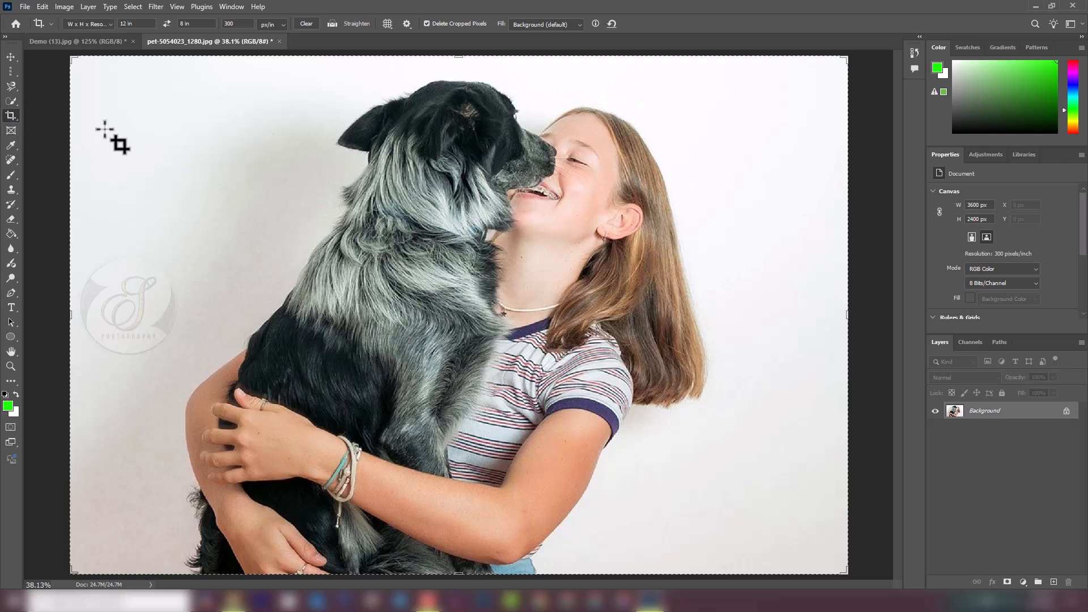
{"action": "left_click", "coordinate": [279, 42]}
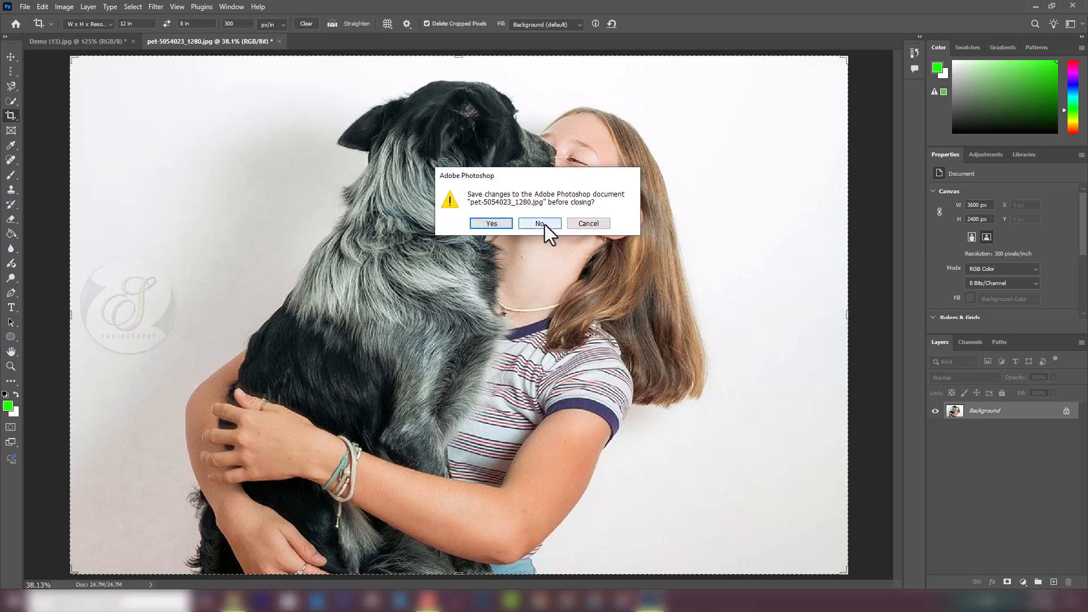
{"action": "left_click", "coordinate": [546, 225]}
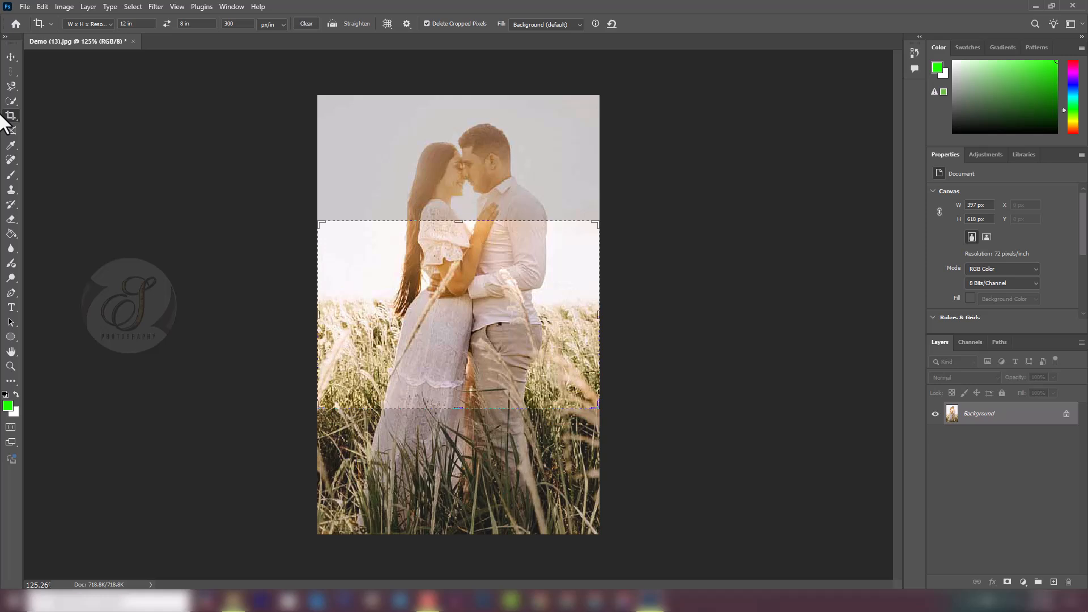
- Duplicate the couple photo's Background layer and distort the copy by pulling its upper-right and lower-right corners inward
{"action": "left_click", "coordinate": [11, 56]}
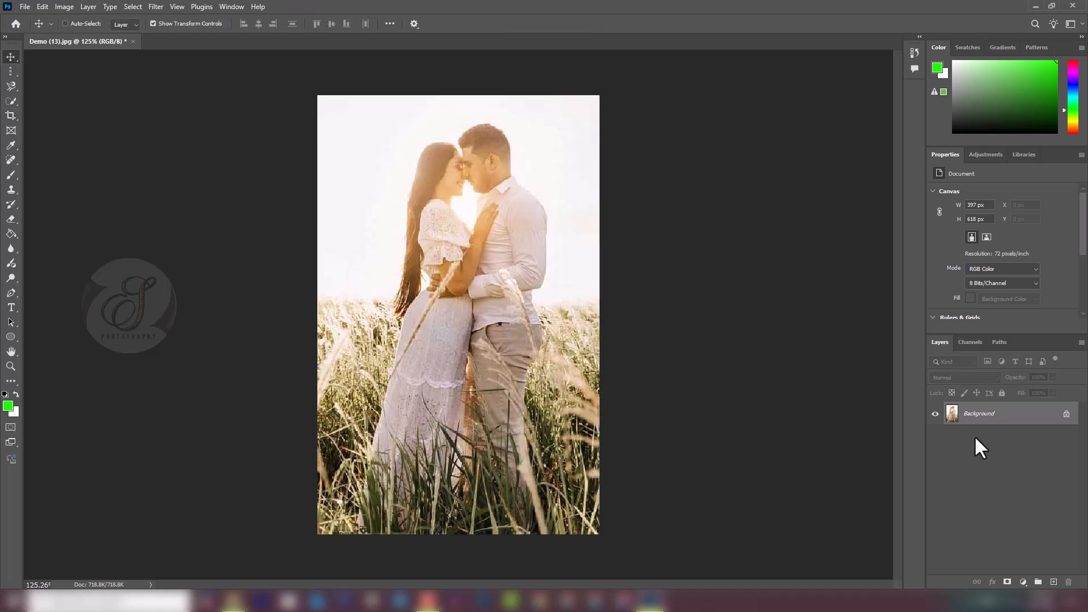
{"action": "key", "text": "ctrl+j"}
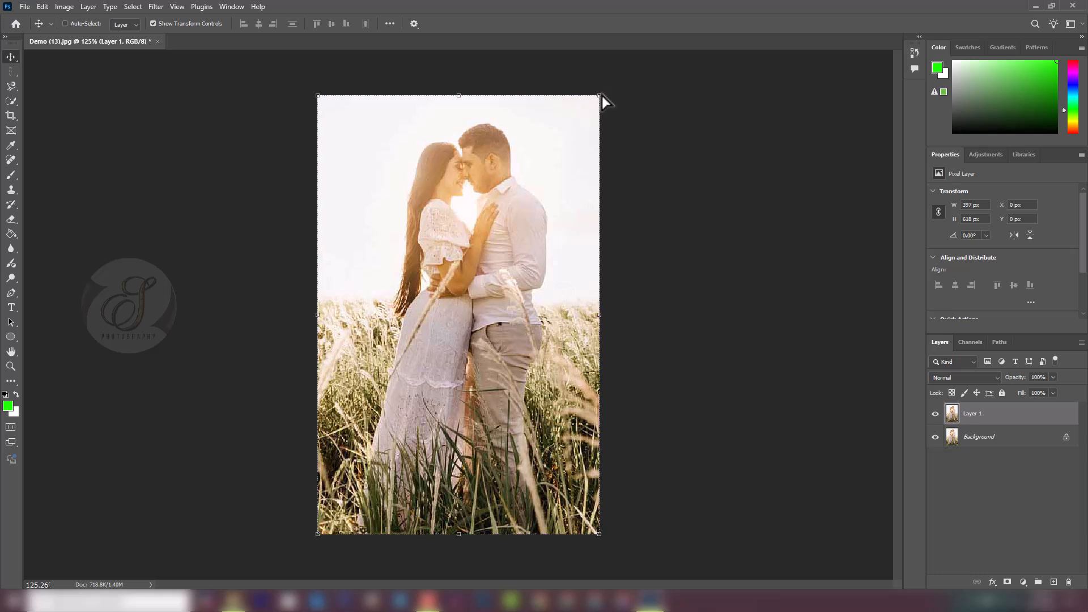
{"action": "left_click_drag", "start_coordinate": [602, 97], "coordinate": [580, 132]}
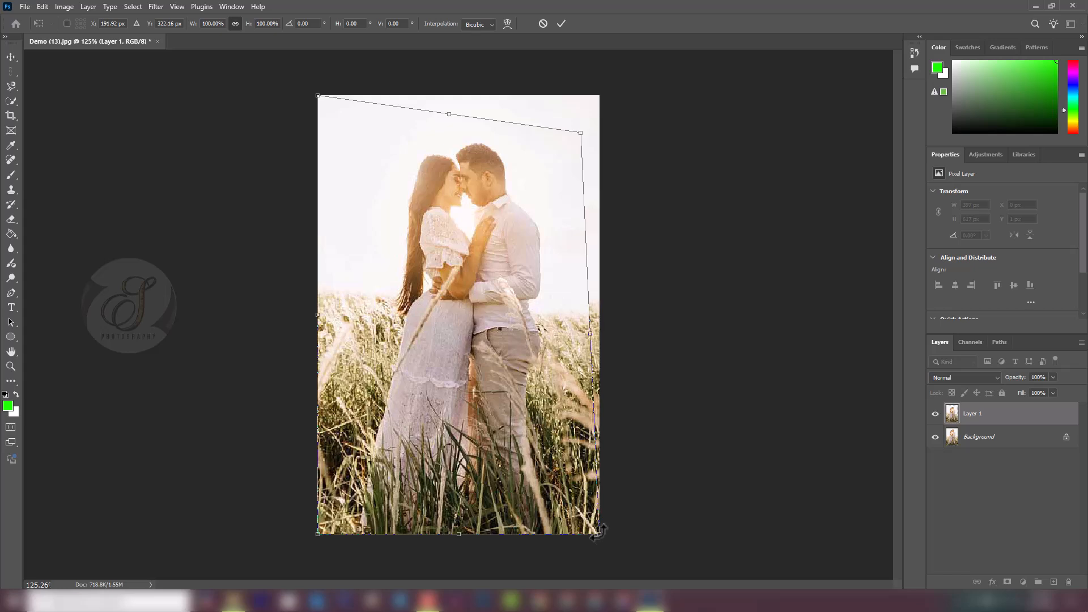
{"action": "left_click_drag", "start_coordinate": [598, 532], "coordinate": [582, 495]}
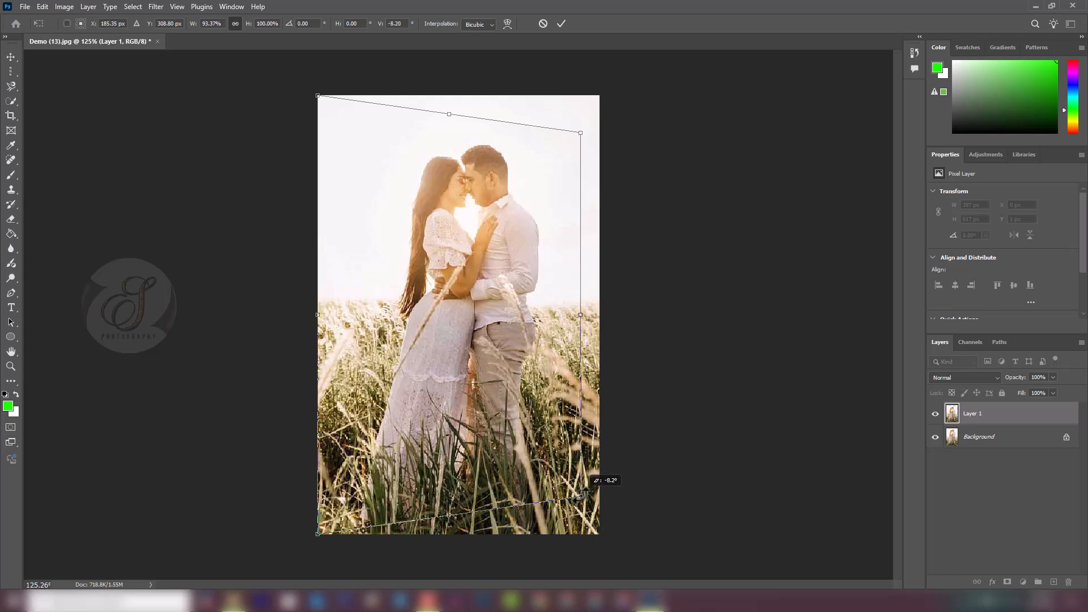
{"action": "key", "text": "Escape"}
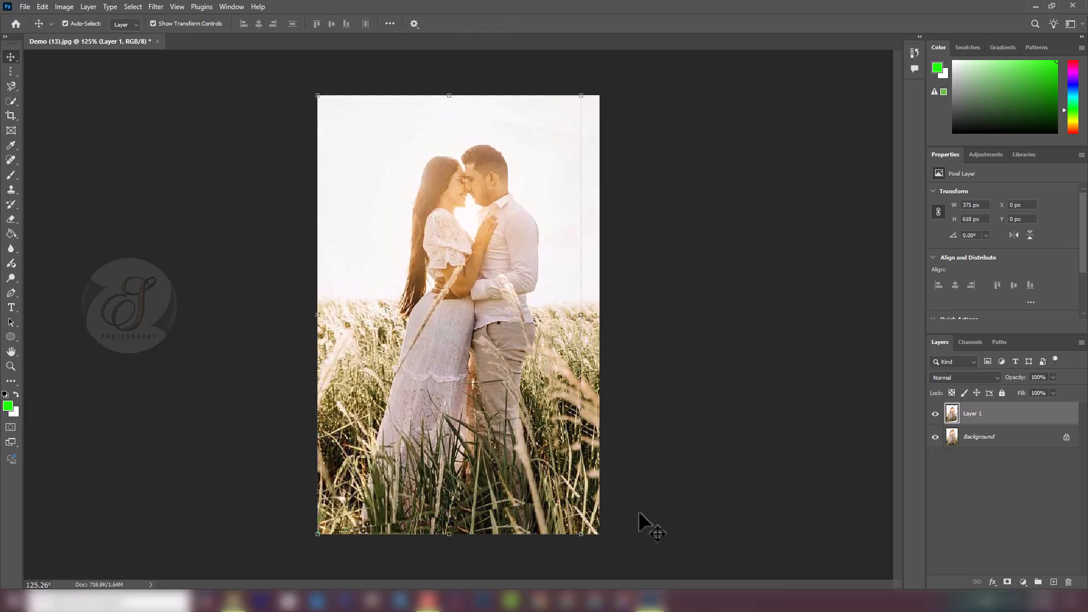
- Fill the Background layer behind the distorted photo with the green foreground color
{"action": "left_click", "coordinate": [975, 438]}
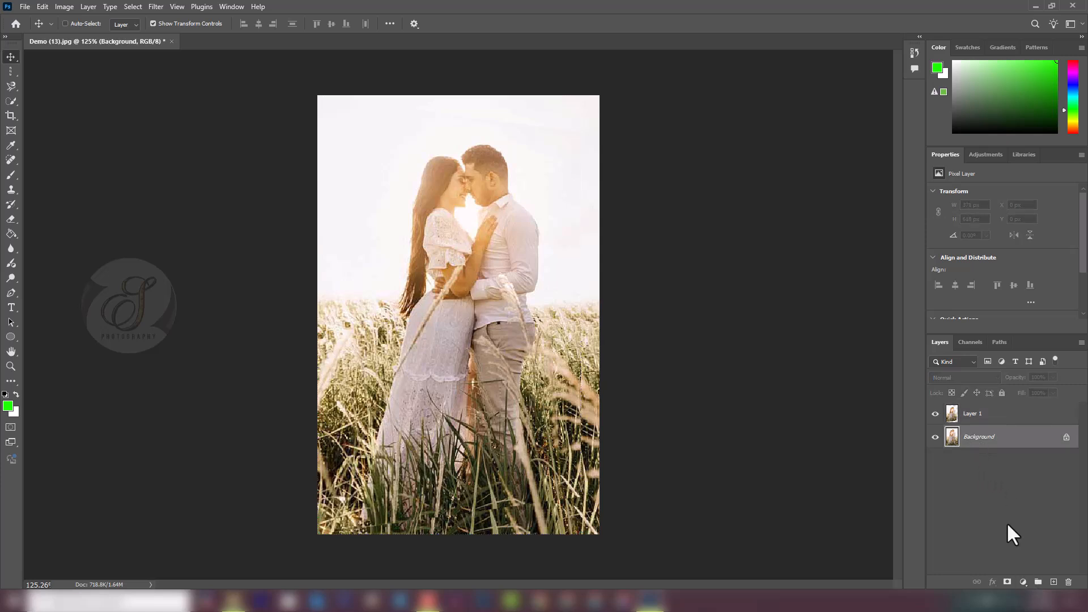
{"action": "key", "text": "ctrl+BackSpace"}
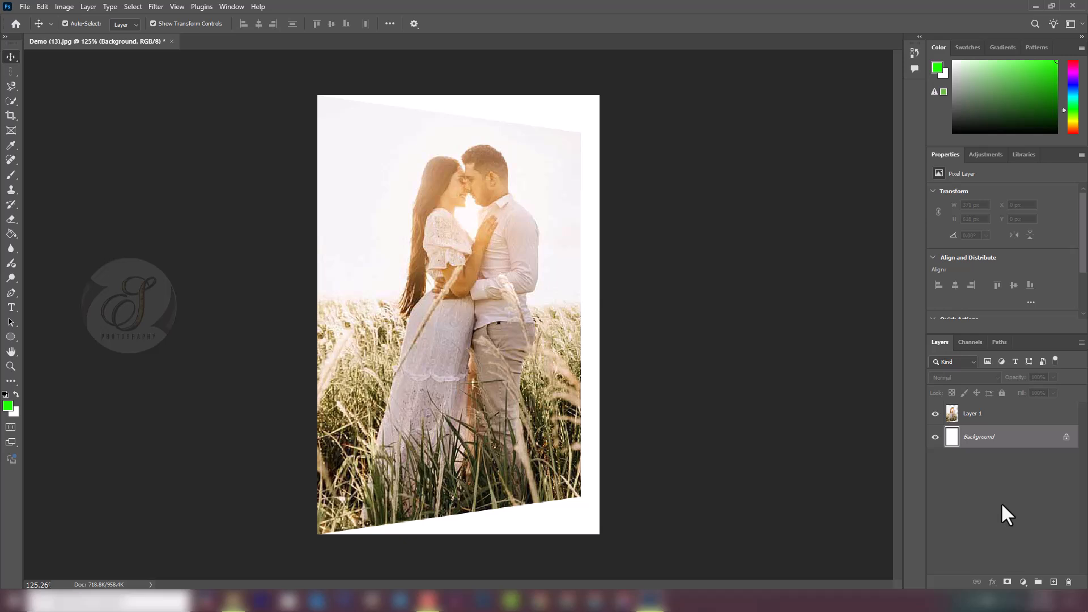
{"action": "key", "text": "alt+BackSpace"}
- Shift the distorted photo layer about 13 px to the right and merge it down into the green Background
{"action": "left_click", "coordinate": [331, 223]}
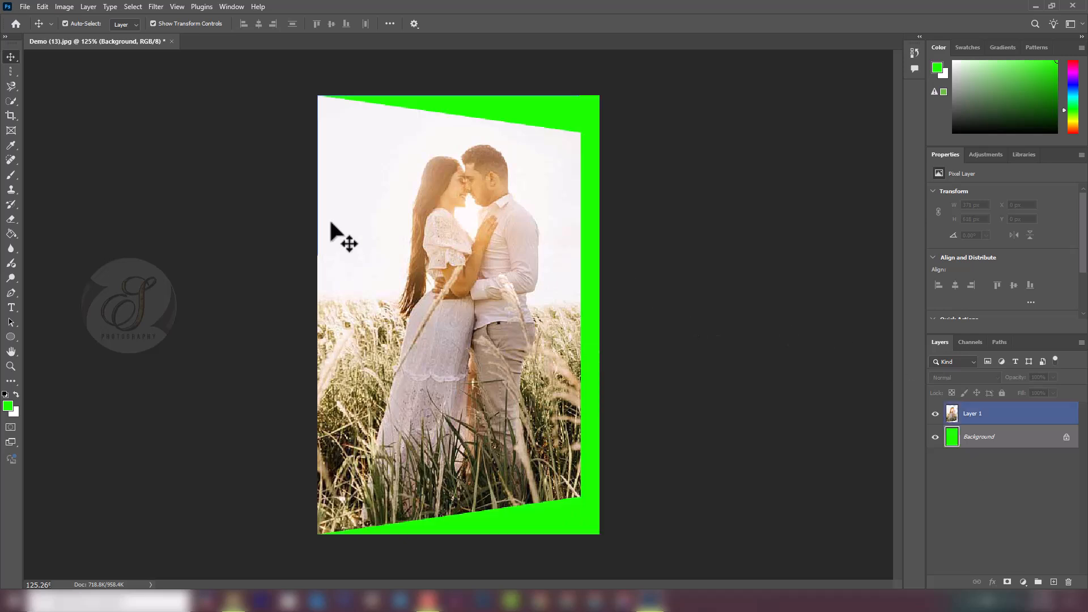
{"action": "left_click_drag", "start_coordinate": [428, 310], "coordinate": [436, 311]}
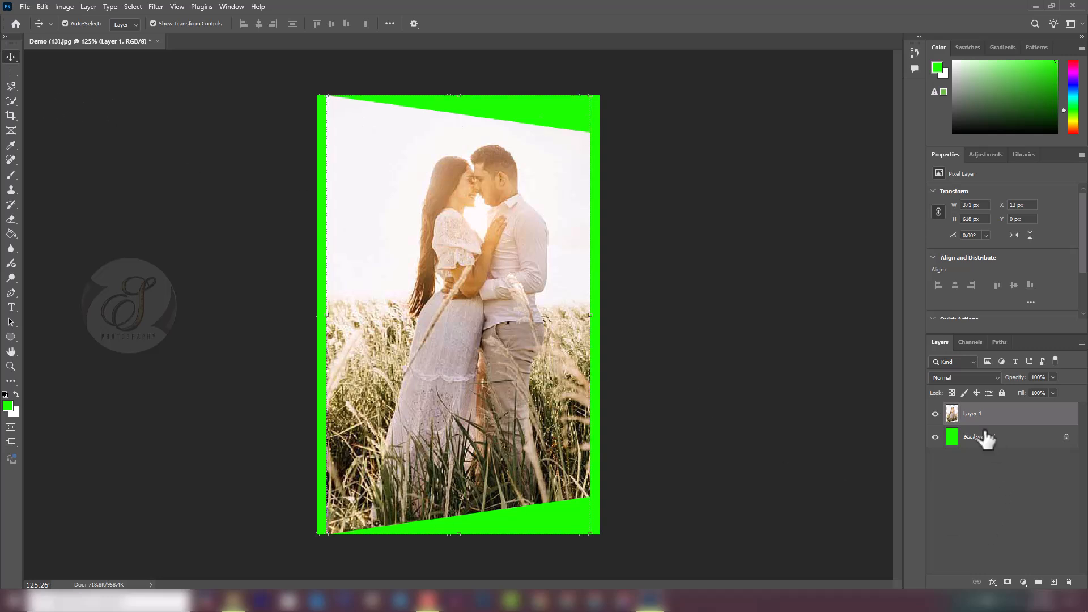
{"action": "key", "text": "ctrl+e"}
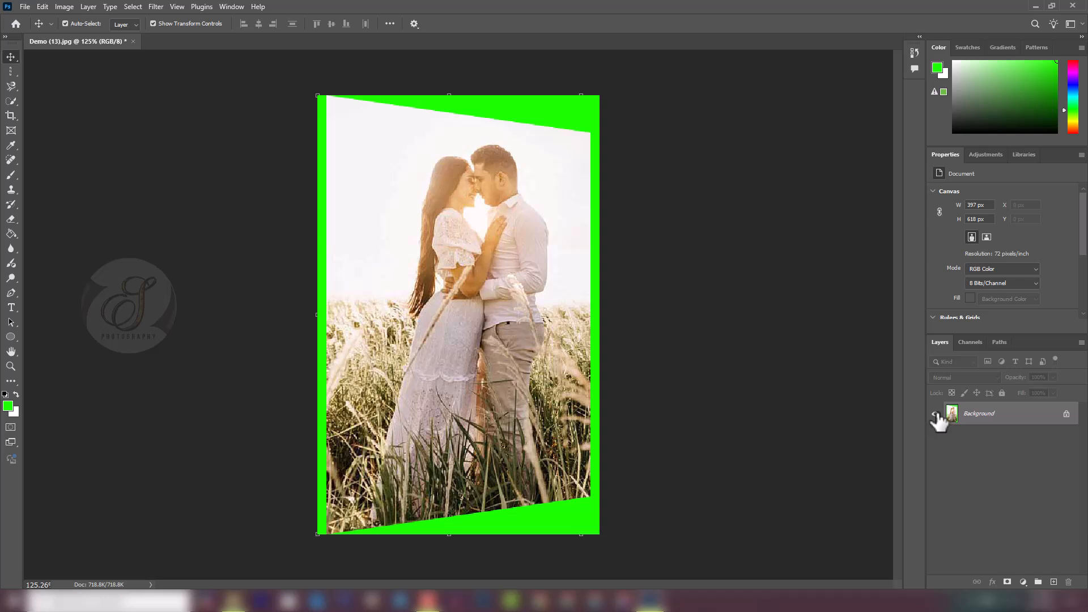
- Activate the Perspective Crop tool for the skewed couple photo on its green background
{"action": "left_click", "coordinate": [10, 115]}
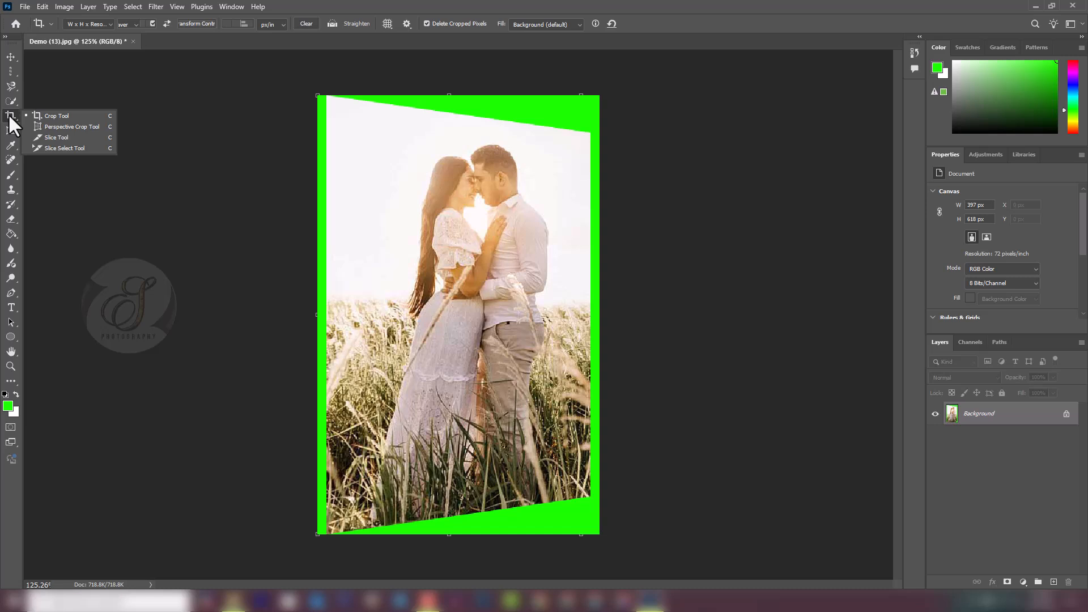
{"action": "left_click", "coordinate": [63, 127]}
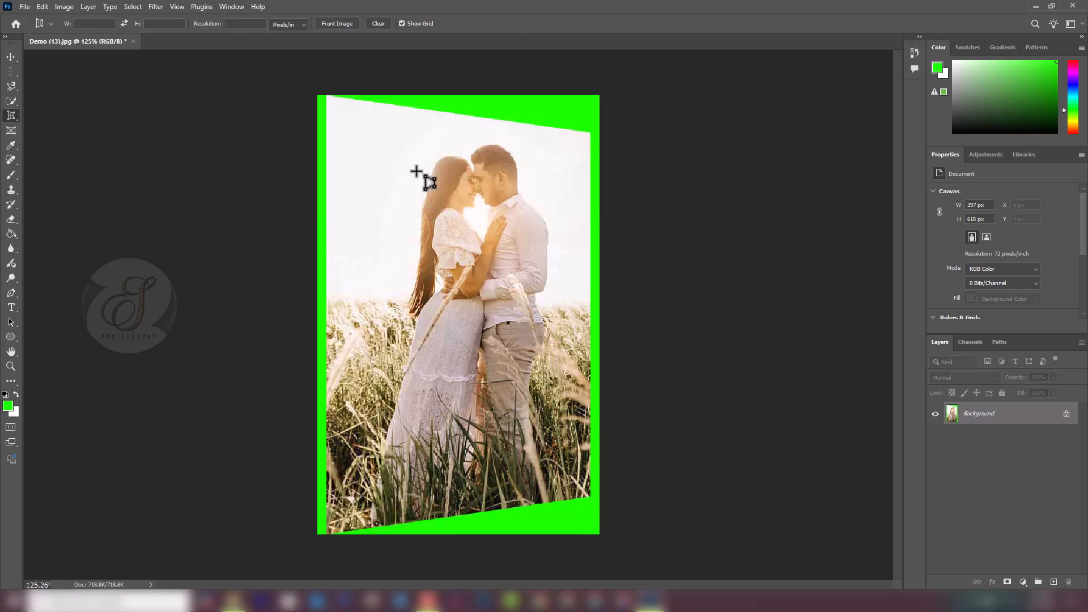
{"action": "scroll", "coordinate": [606, 143], "scroll_direction": "up", "scroll_amount": 2}
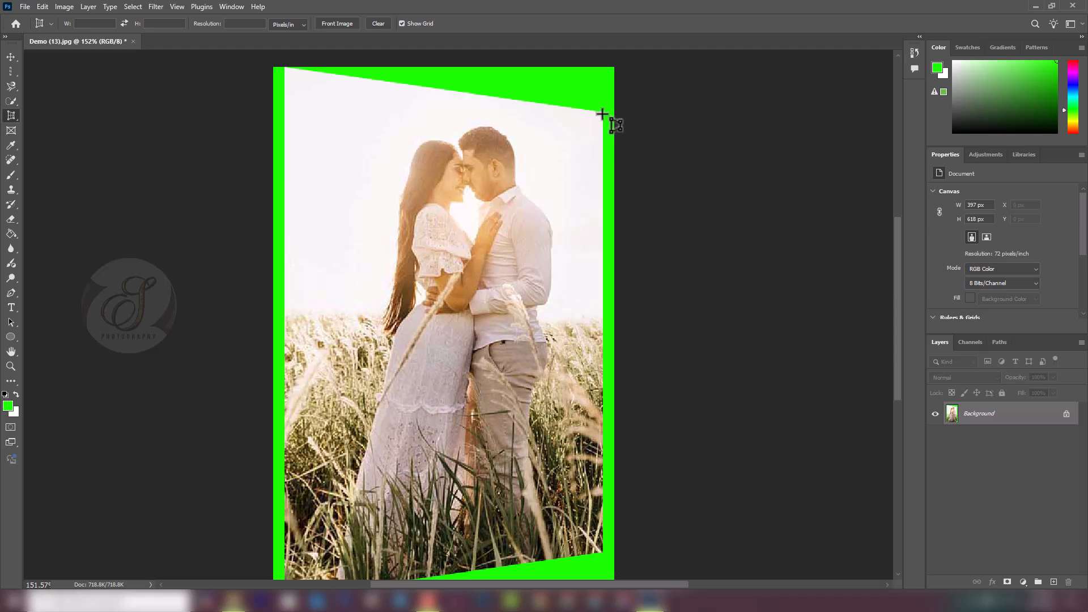
{"action": "left_click", "coordinate": [602, 113]}
{"action": "key", "text": "ctrl+minus"}
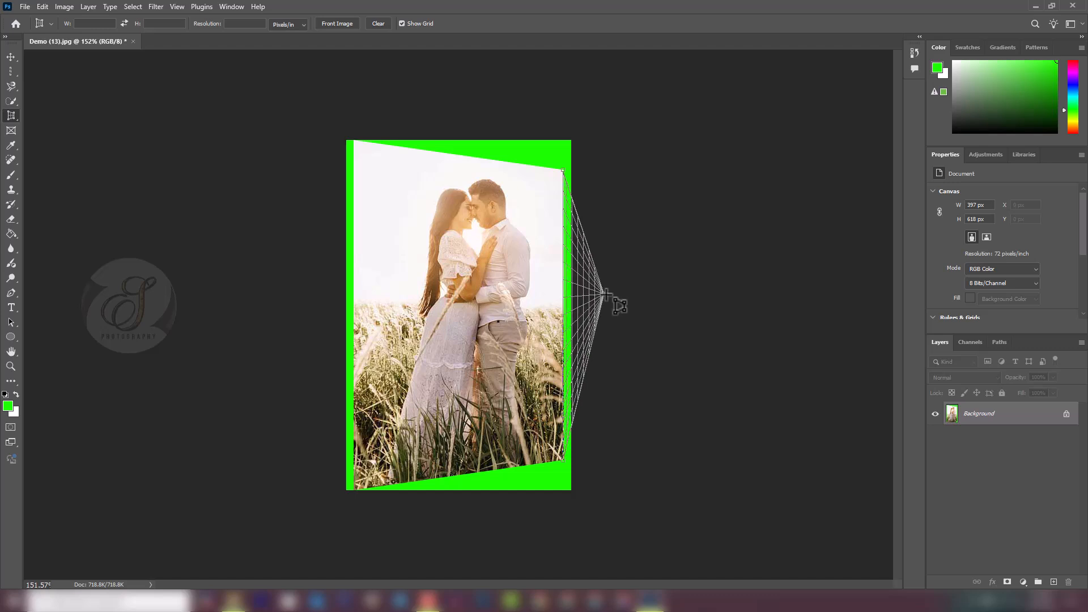
{"action": "key", "text": "Escape"}
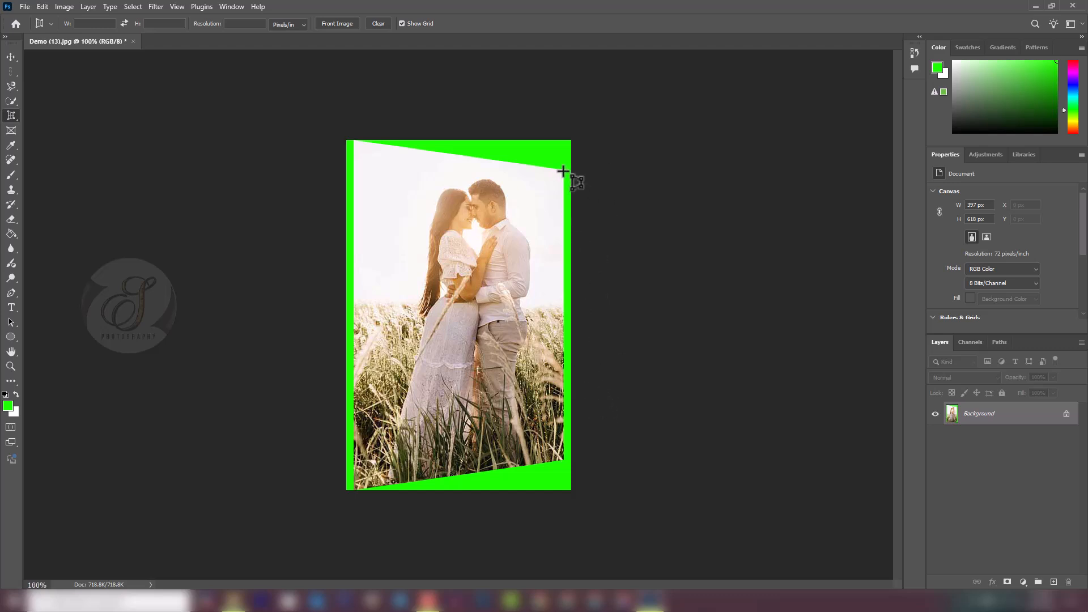
- Perspective-crop the image by placing the crop corners on the four corners of the skewed photo, and apply the crop
{"action": "left_click", "coordinate": [563, 170]}
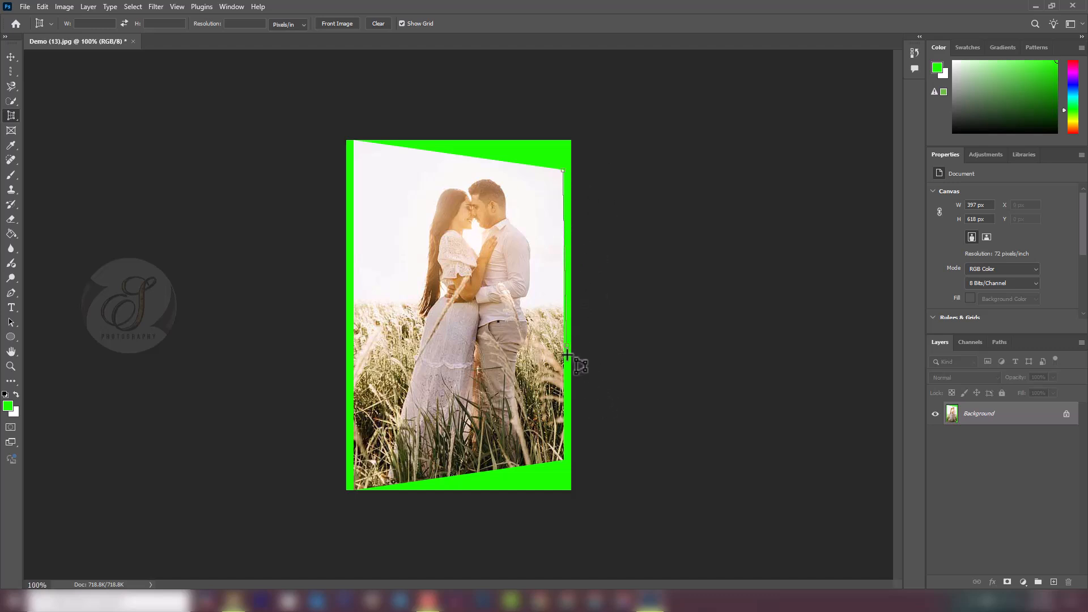
{"action": "left_click", "coordinate": [564, 460]}
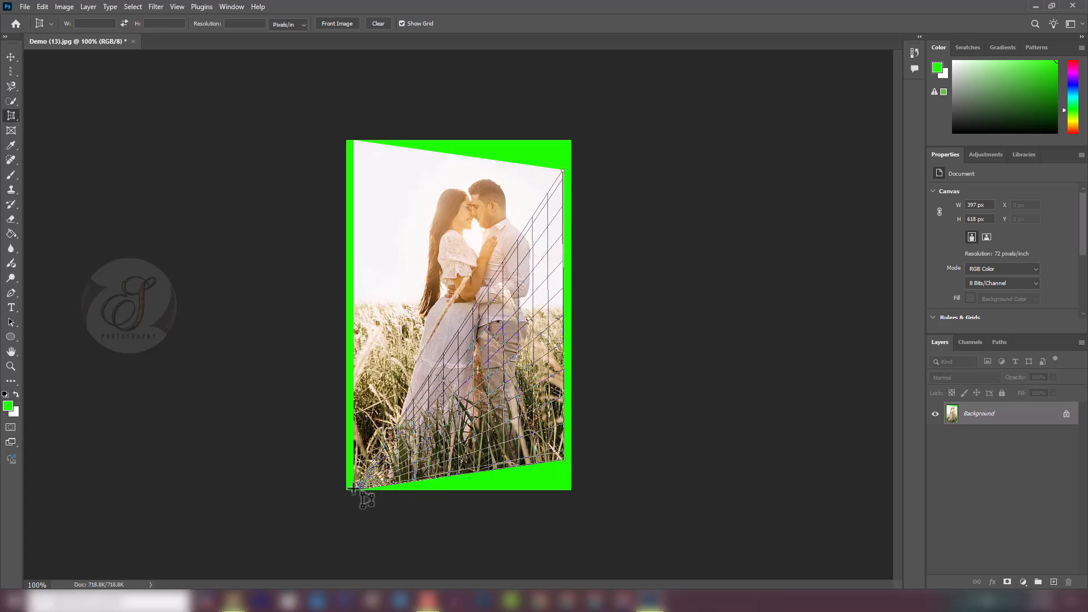
{"action": "left_click_drag", "start_coordinate": [374, 299], "coordinate": [355, 142]}
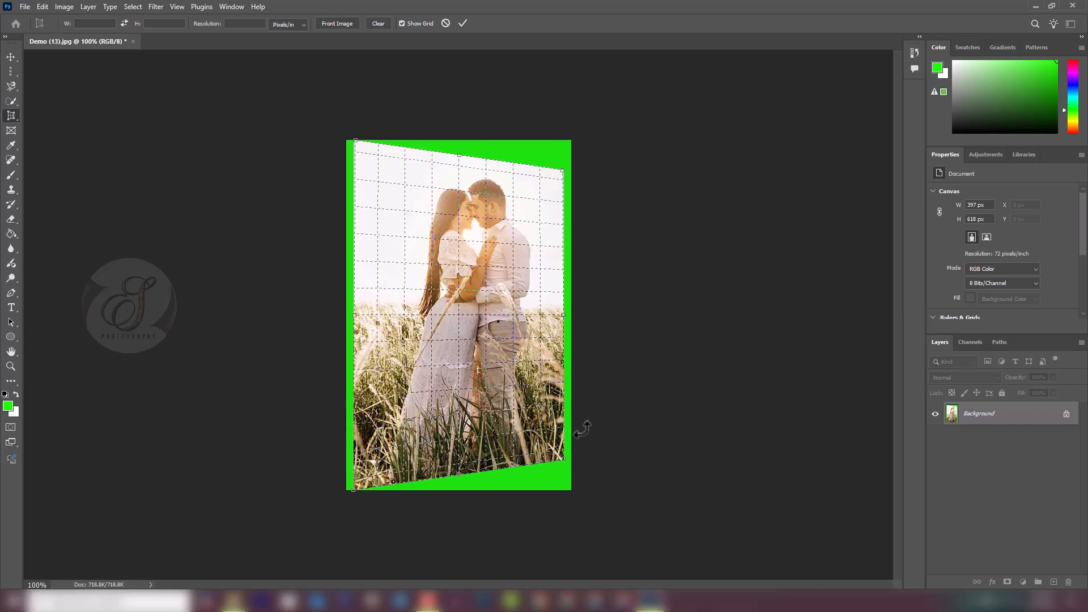
{"action": "key", "text": "Return"}
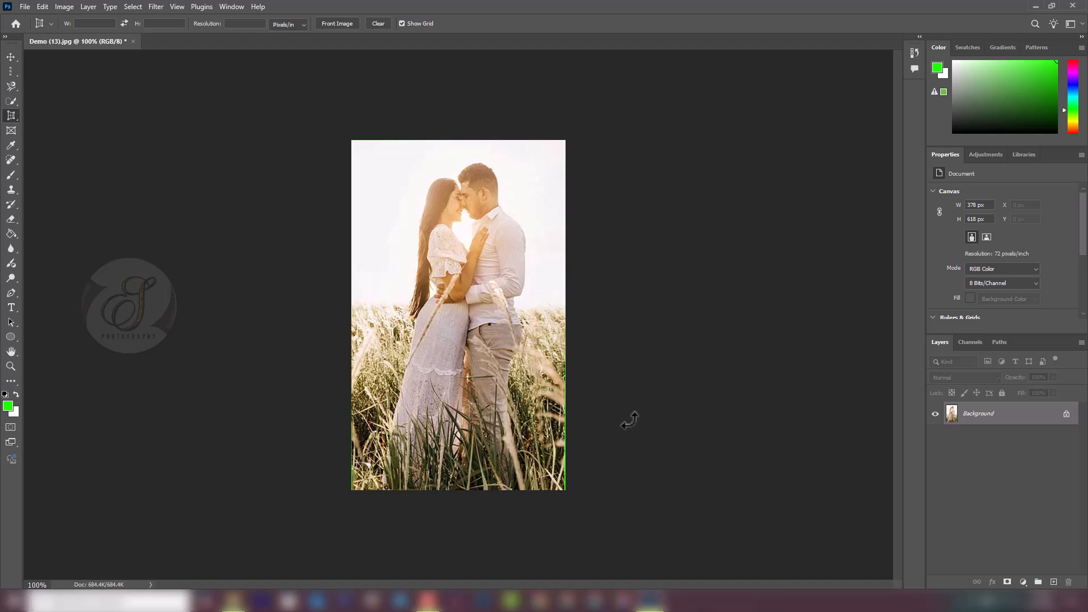
{"action": "right_click", "coordinate": [15, 117]}
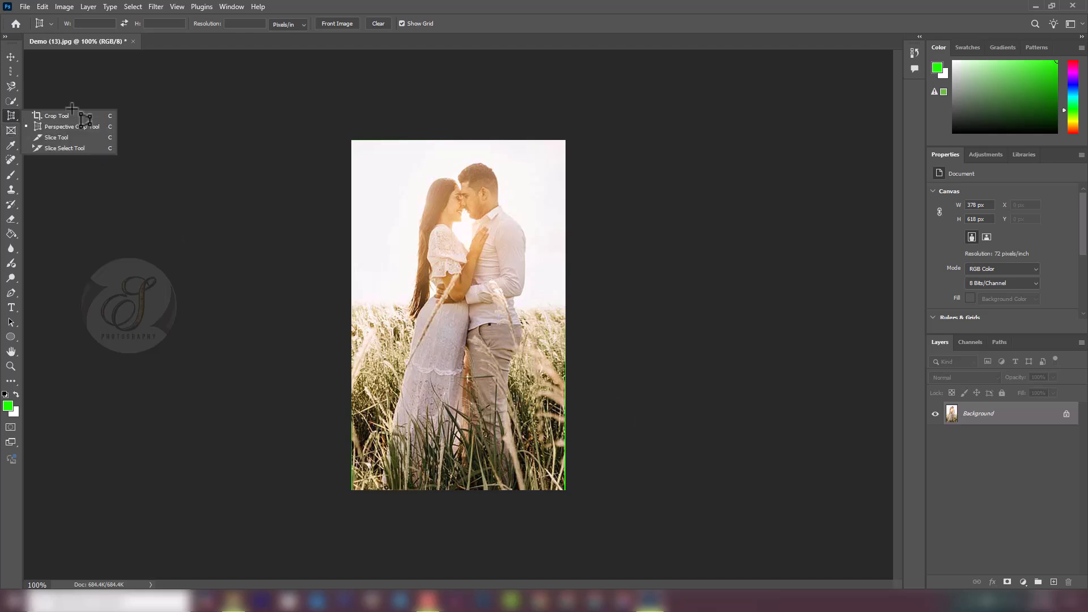
{"action": "left_click", "coordinate": [13, 117]}
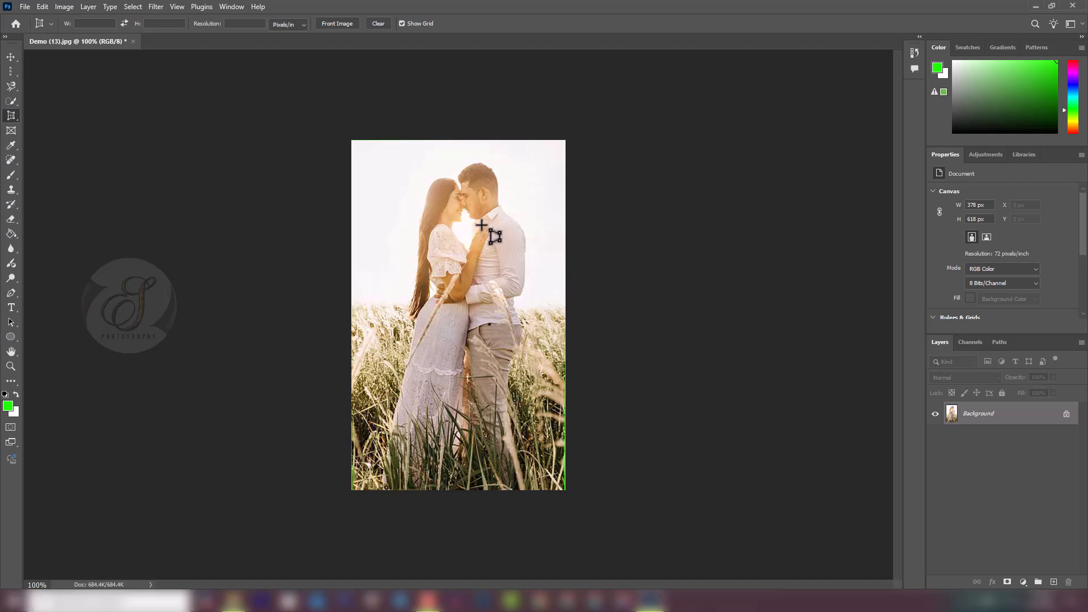
{"action": "left_click", "coordinate": [12, 57]}
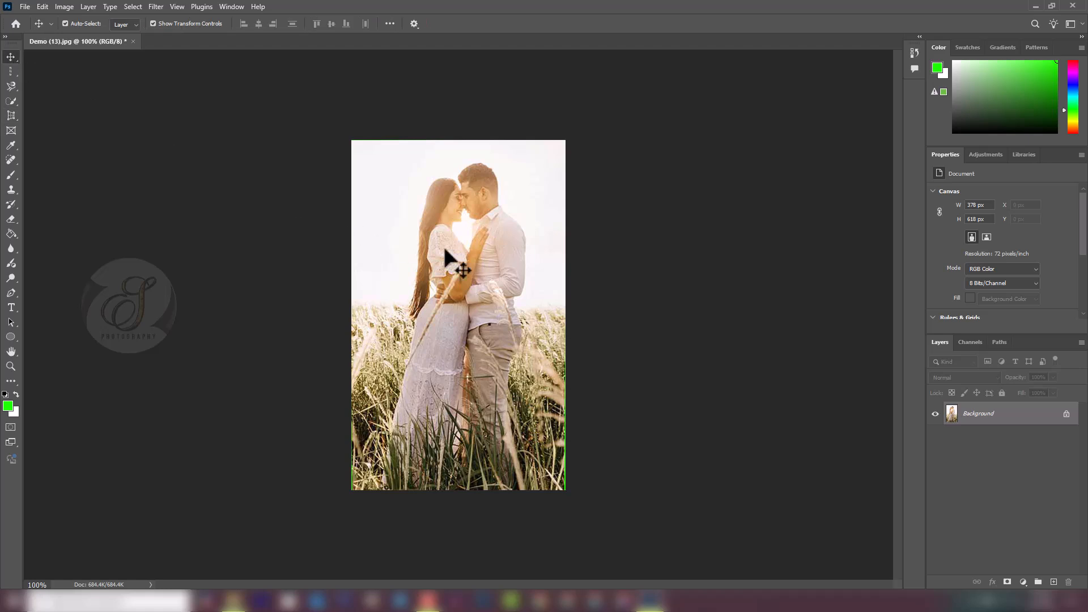
{"action": "left_click", "coordinate": [10, 117]}
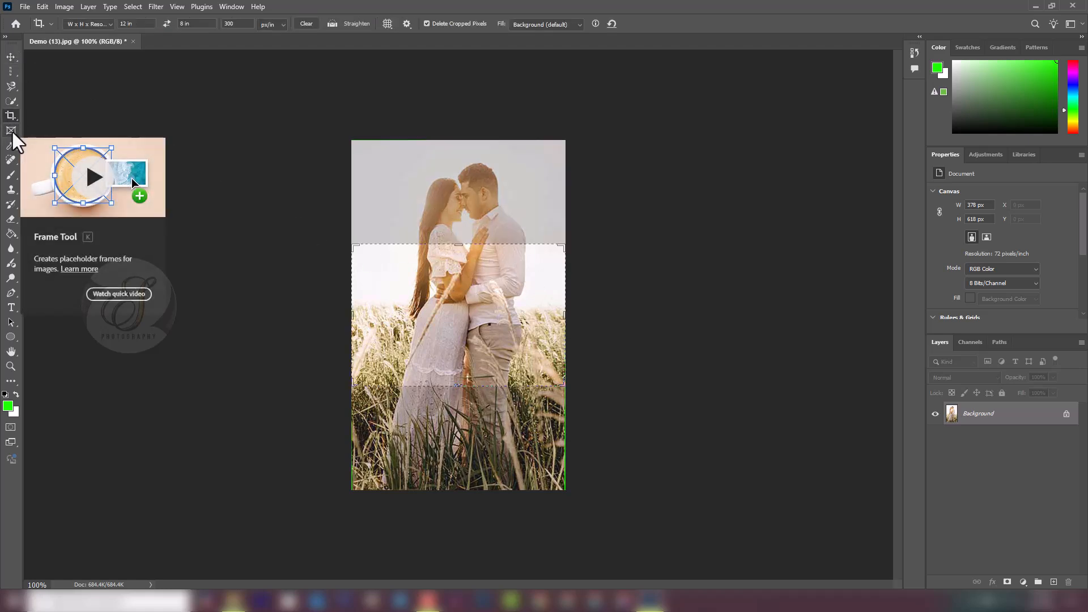
- Switch to the Frame tool and close the cropped couple photo without saving its changes
{"action": "left_click", "coordinate": [11, 131]}
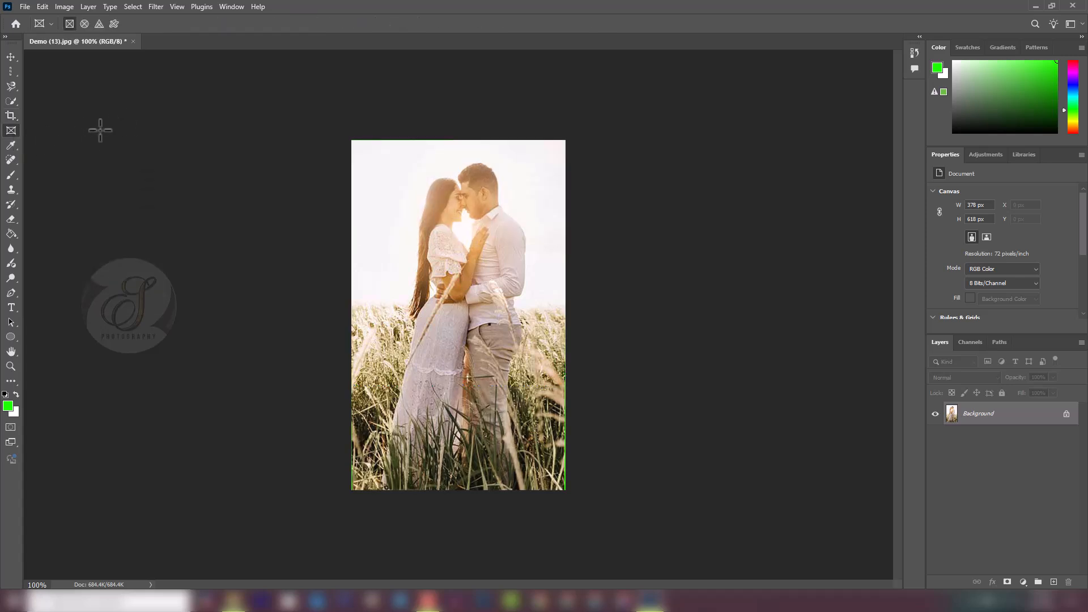
{"action": "left_click", "coordinate": [132, 41]}
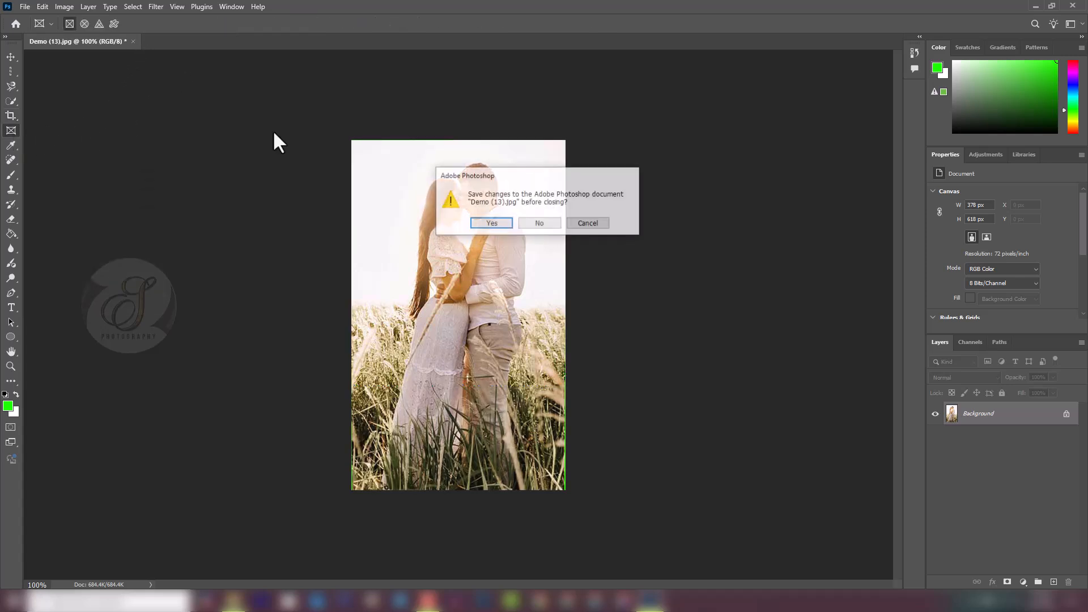
{"action": "left_click", "coordinate": [546, 225]}
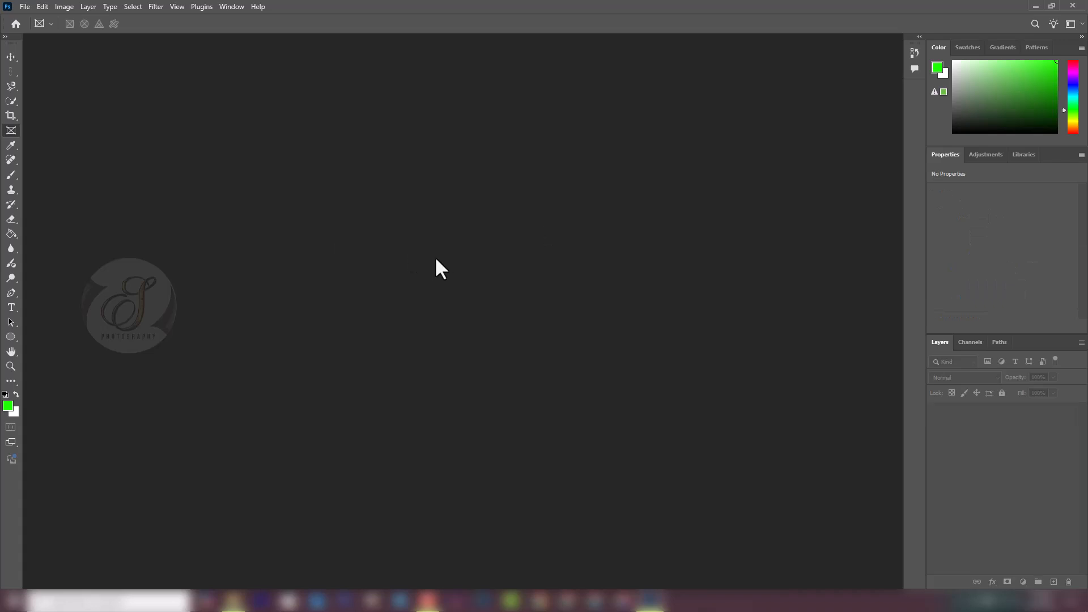
- Create a new document from the Default Photoshop Size preset, 7 x 5 in at 300 ppi
{"action": "key", "text": "ctrl+n"}
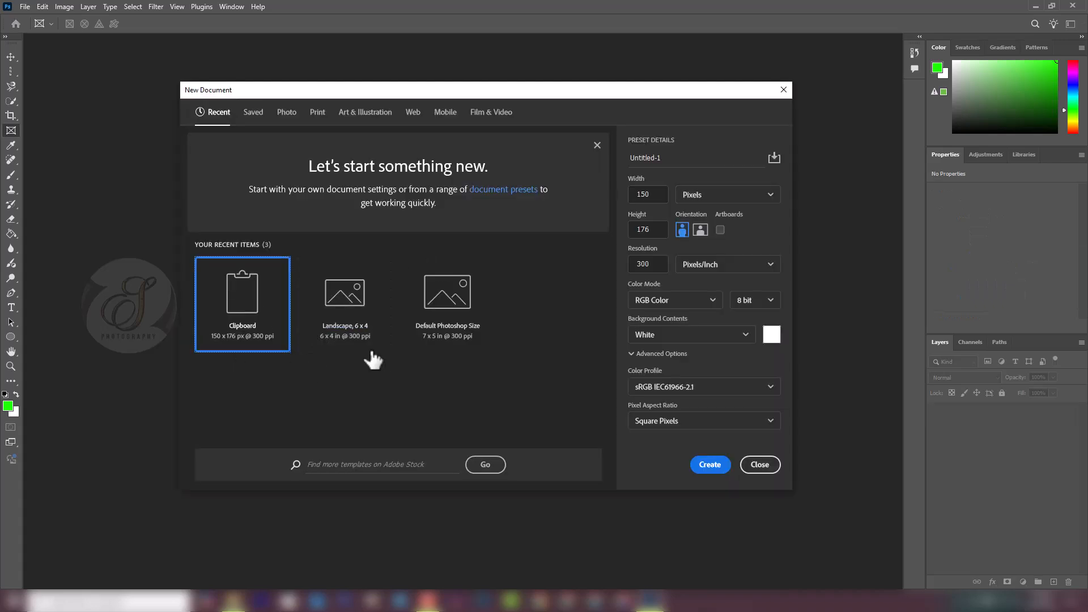
{"action": "left_click", "coordinate": [438, 315]}
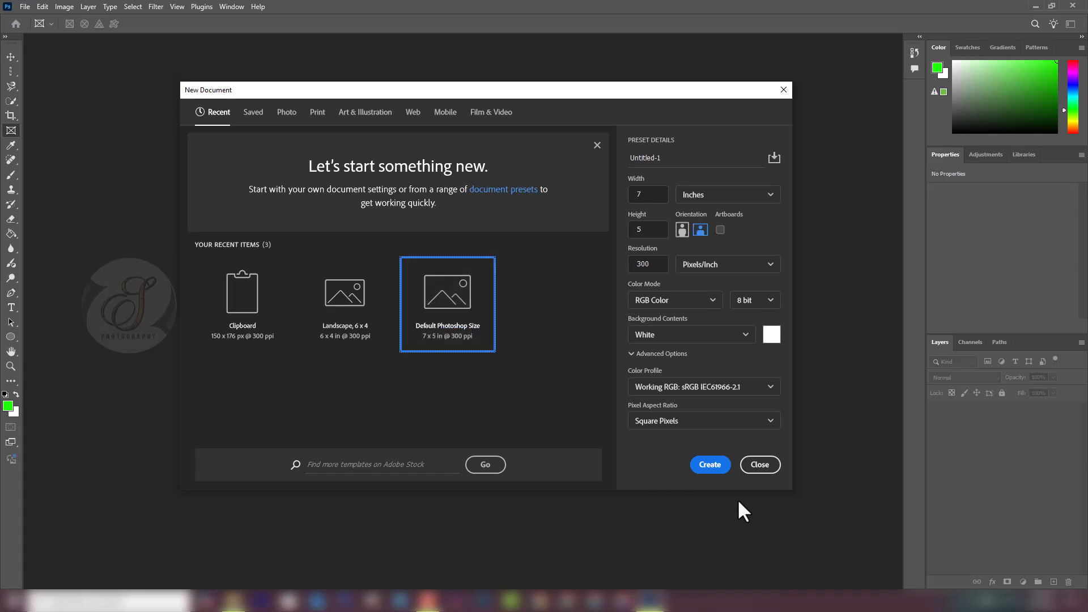
{"action": "left_click", "coordinate": [711, 467]}
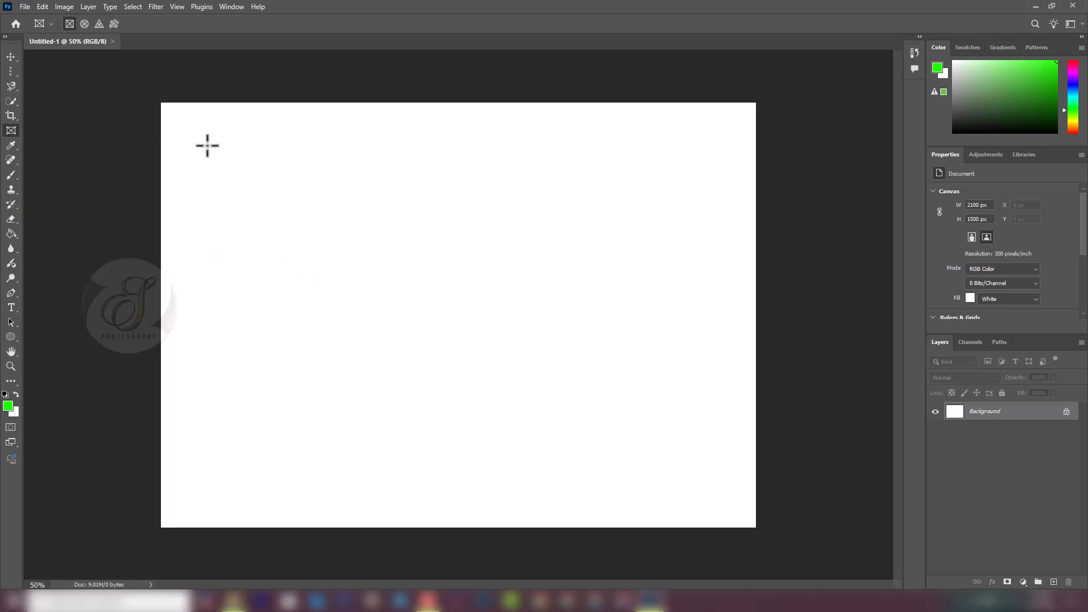
- Draw a rectangular frame about 724 by 488 px in the canvas's upper-left area, and hide and reshow the Background layer
{"action": "left_click_drag", "start_coordinate": [190, 127], "coordinate": [399, 266]}
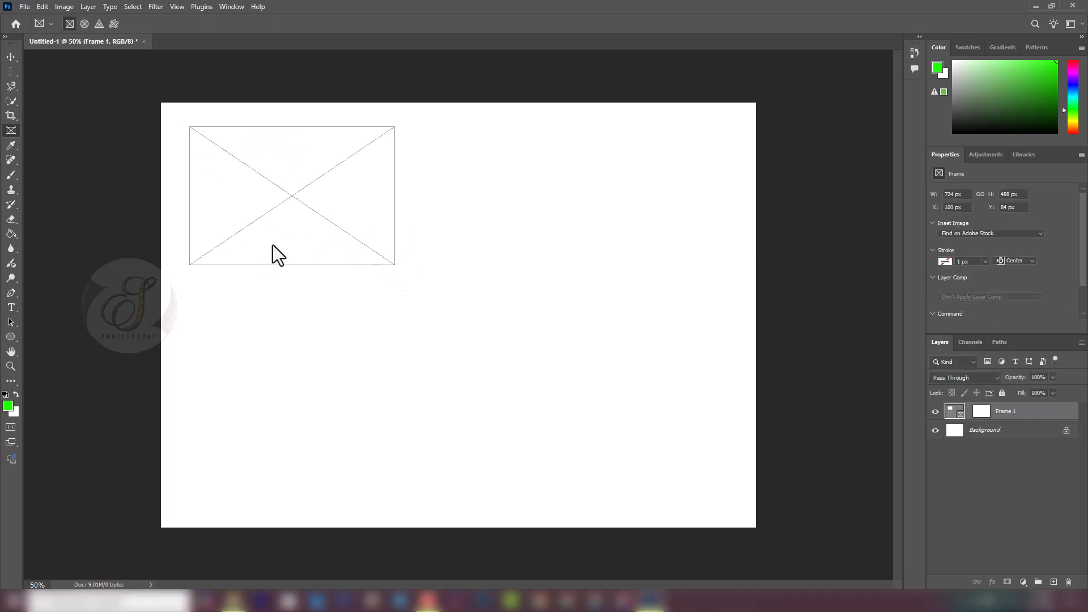
{"action": "left_click", "coordinate": [935, 431]}
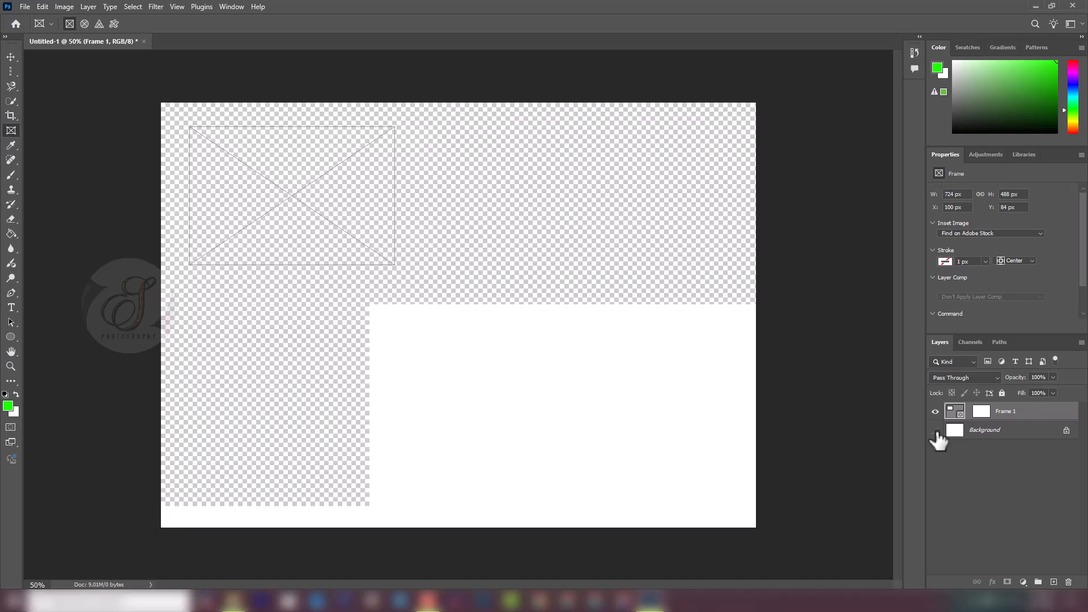
{"action": "left_click", "coordinate": [935, 431]}
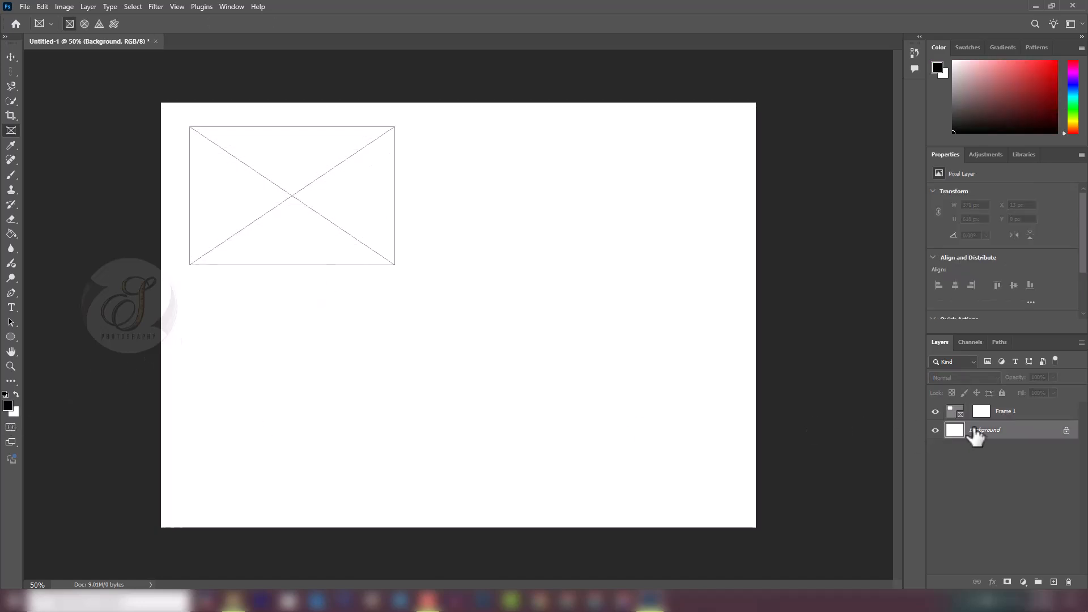
- Fill the Background layer with the black foreground color and delete the rectangular frame layer
{"action": "key", "text": "alt+BackSpace"}
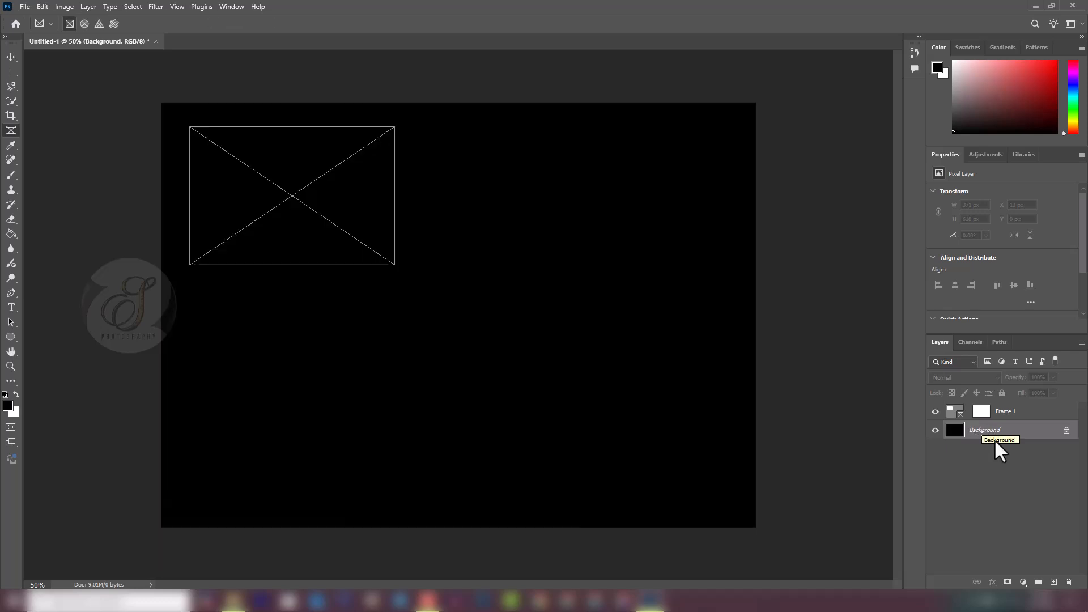
{"action": "left_click", "coordinate": [1007, 414]}
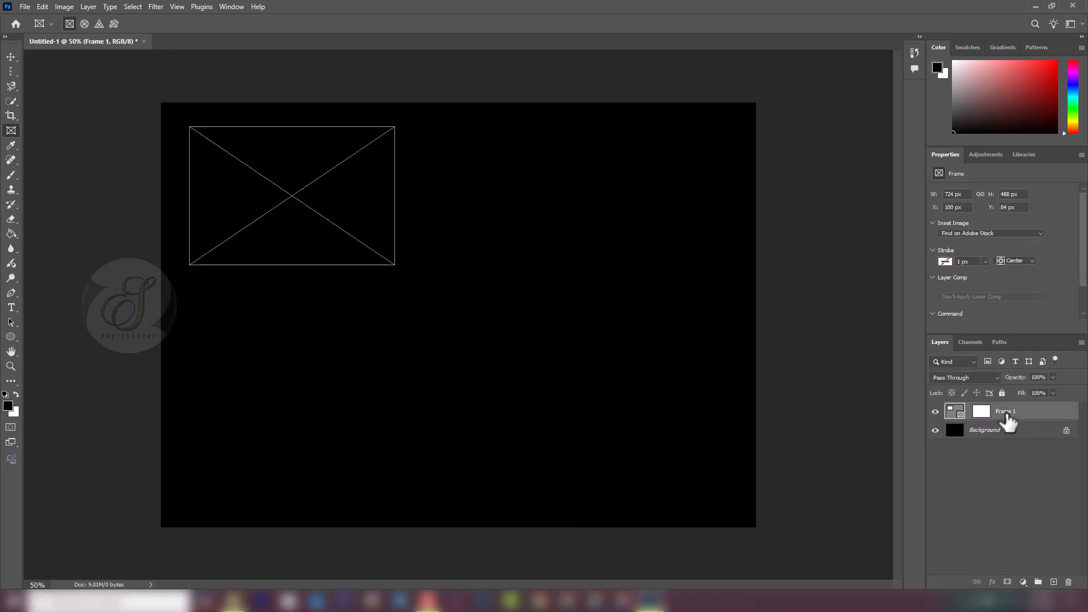
{"action": "key", "text": "Delete"}
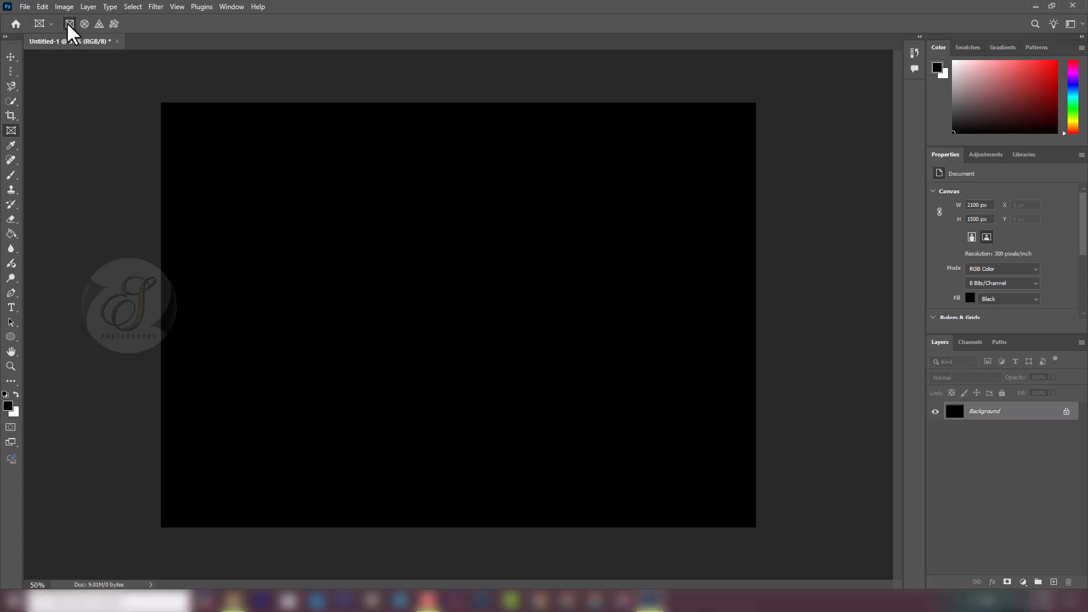
- Draw a rectangular frame about 660 by 474 px on the canvas's upper left and a circular frame about 578 px wide to its right
{"action": "left_click_drag", "start_coordinate": [209, 153], "coordinate": [399, 286]}
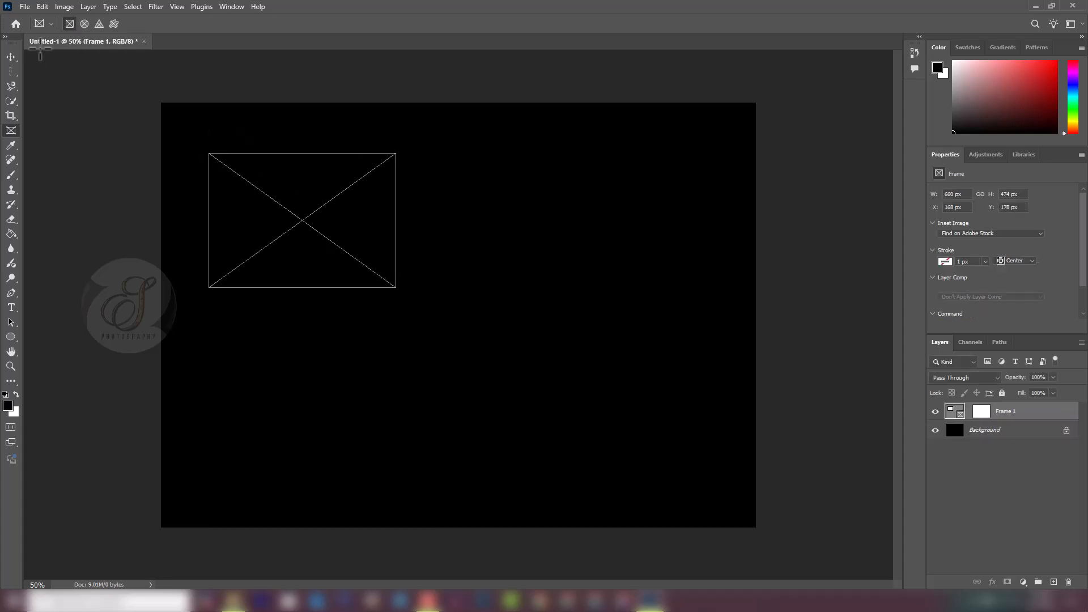
{"action": "left_click", "coordinate": [85, 24]}
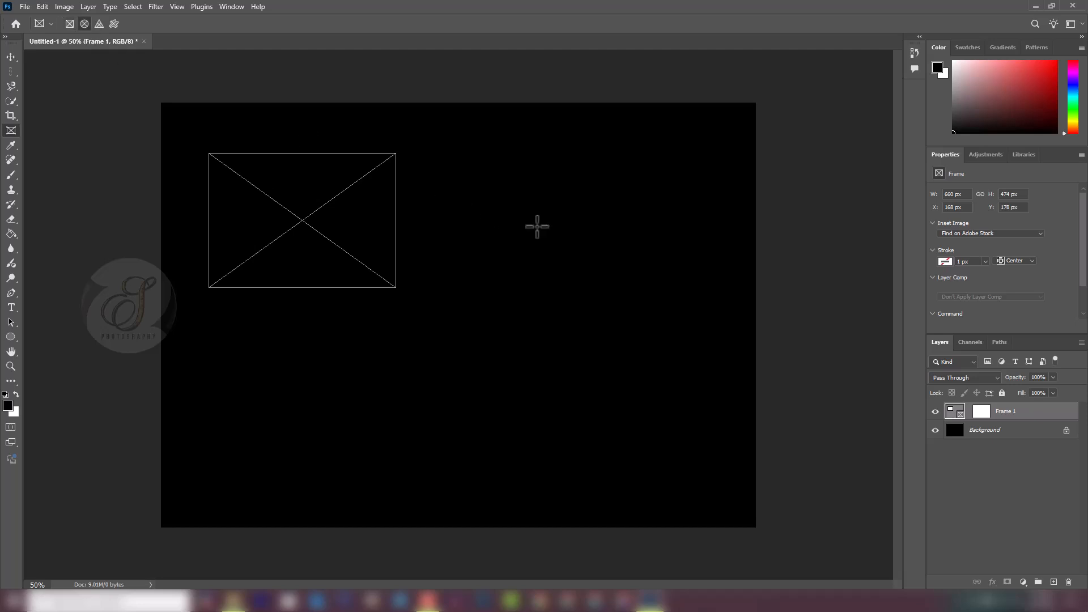
{"action": "left_click_drag", "start_coordinate": [464, 141], "coordinate": [646, 304]}
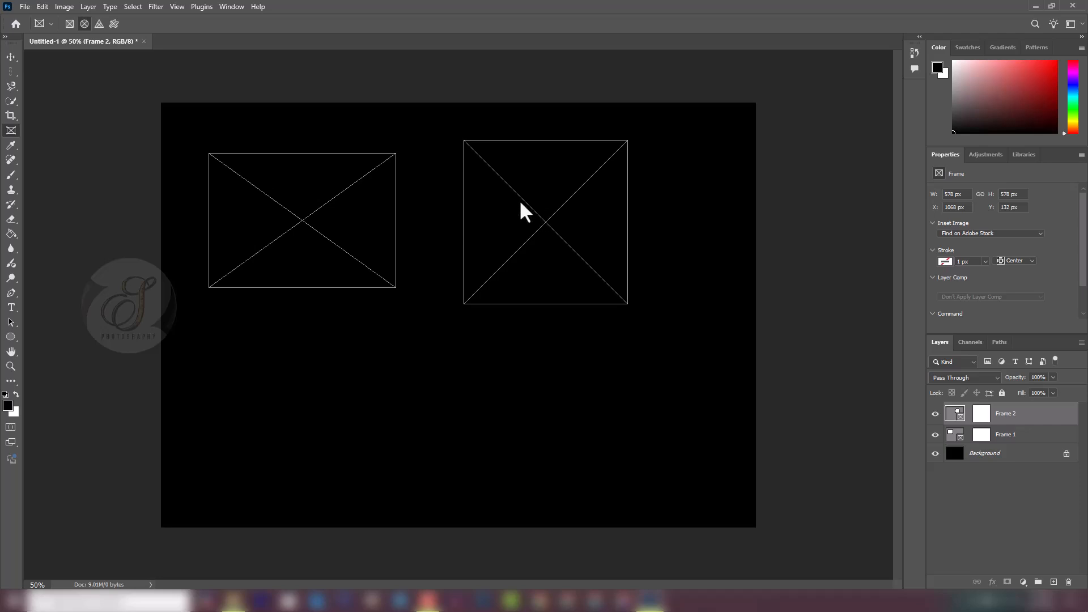
- Draw a triangular frame about 574 by 574 px below and between the two existing frames
{"action": "left_click", "coordinate": [99, 24]}
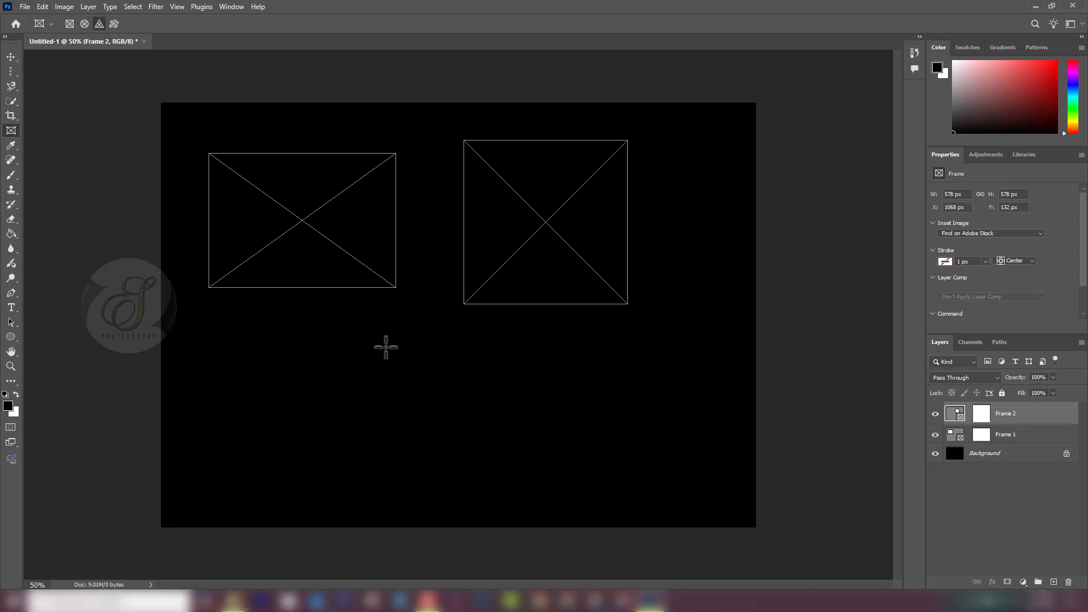
{"action": "left_click_drag", "start_coordinate": [302, 331], "coordinate": [477, 494]}
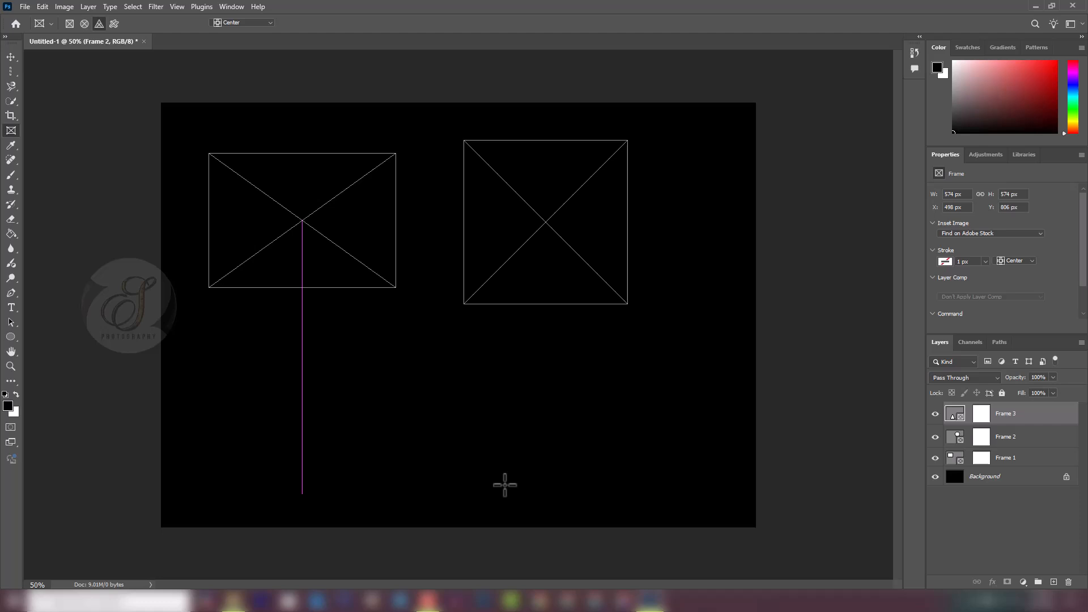
- Set the Frame tool to a custom shape, using the elephant from the Wild Animals group
{"action": "left_click", "coordinate": [113, 24]}
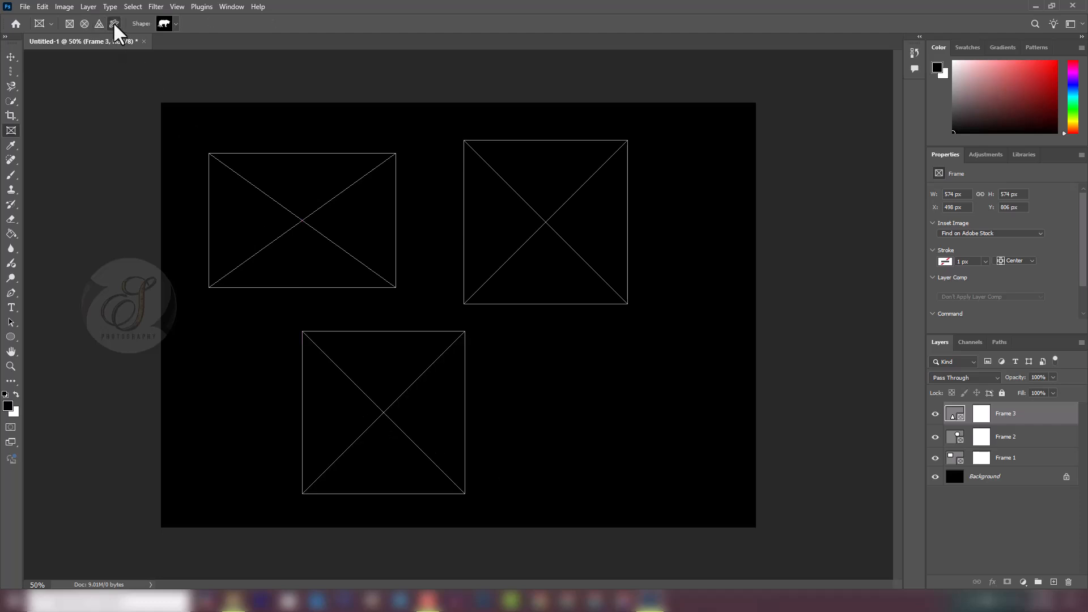
{"action": "left_click", "coordinate": [176, 25]}
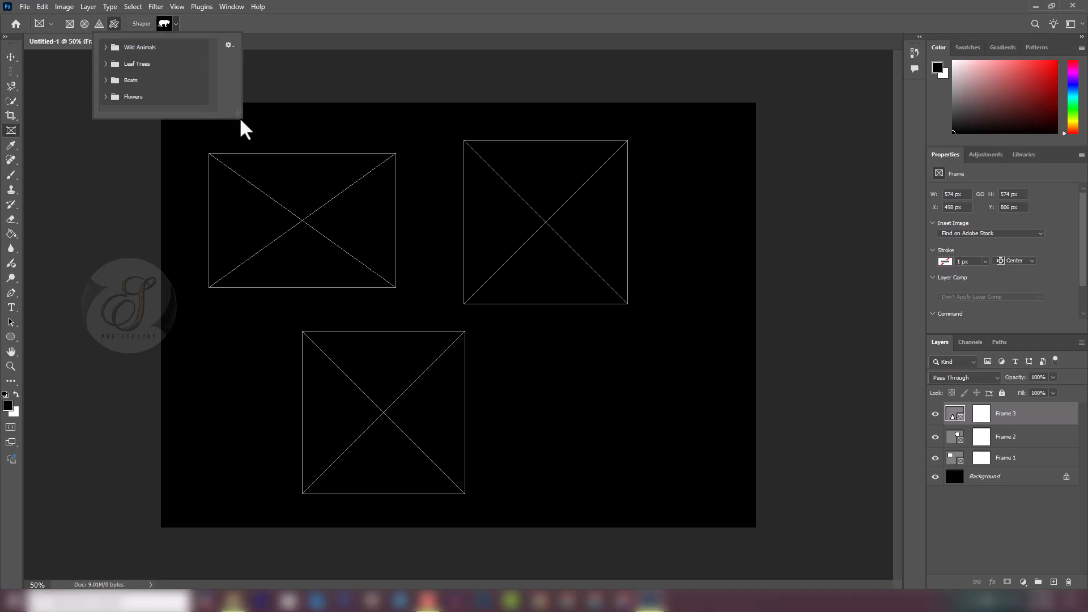
{"action": "left_click_drag", "start_coordinate": [239, 116], "coordinate": [330, 266]}
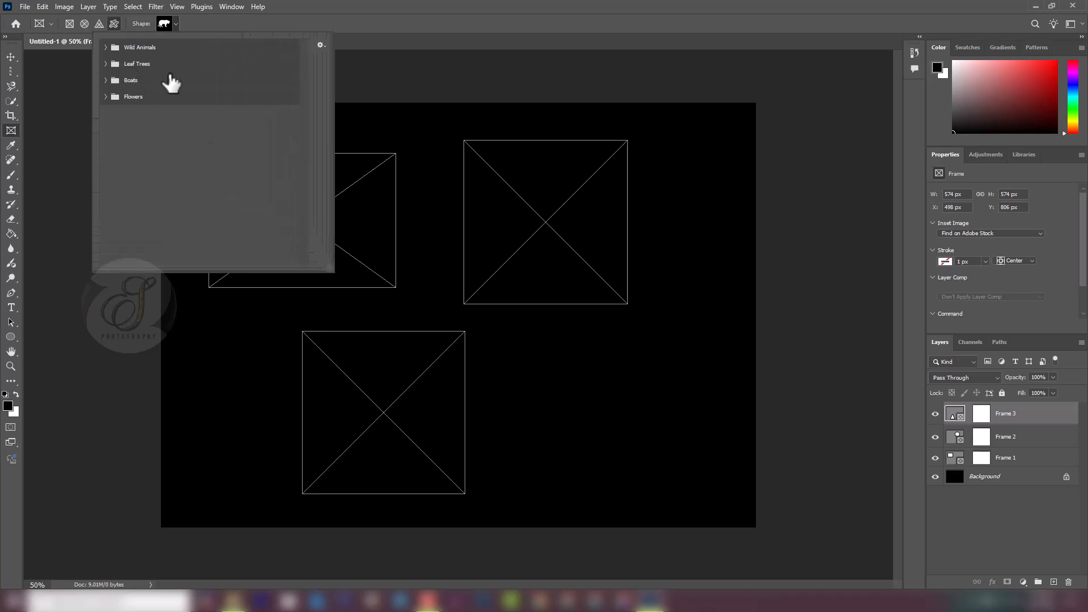
{"action": "left_click", "coordinate": [106, 47]}
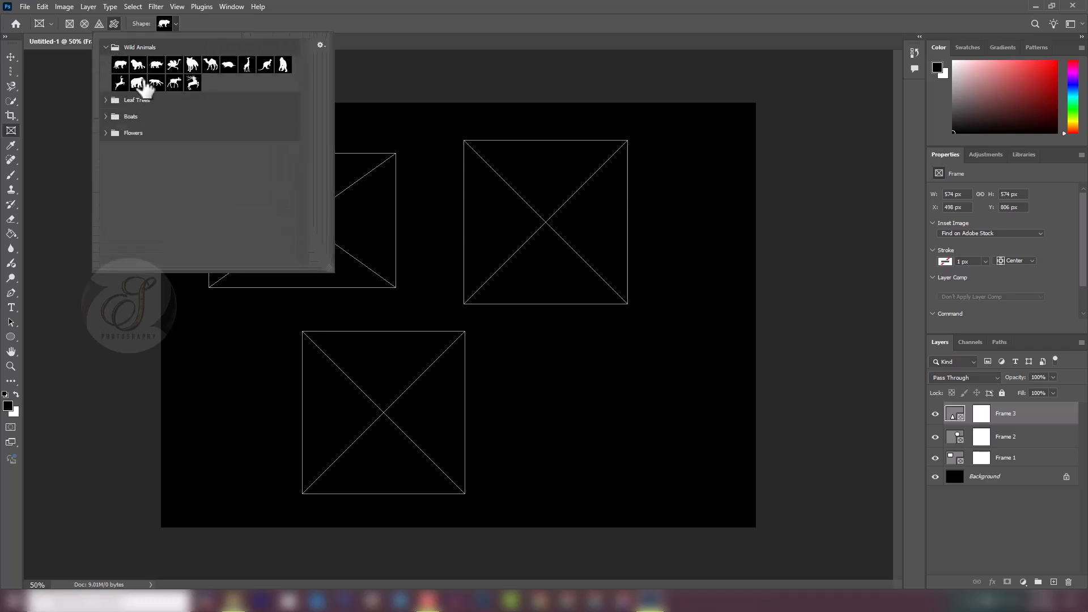
{"action": "left_click", "coordinate": [138, 84]}
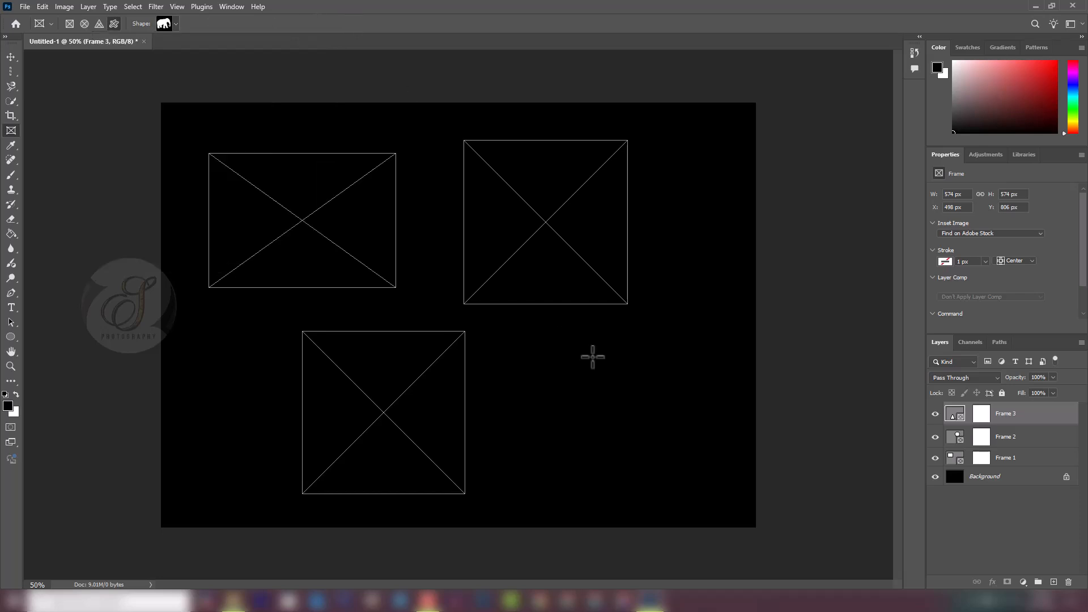
- Draw an elephant-shaped frame about 590 by 590 px to the right of the triangular frame
{"action": "left_click_drag", "start_coordinate": [512, 332], "coordinate": [749, 496]}
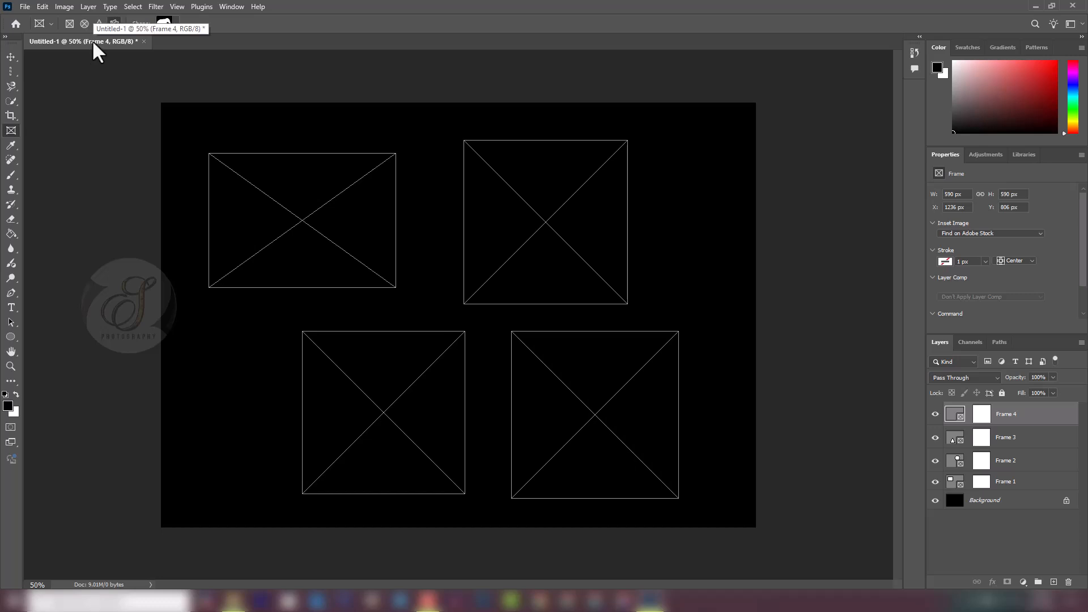
- Shrink the Photoshop and Demo Images folder windows from full screen and arrange them side by side
{"action": "left_click", "coordinate": [1052, 6]}
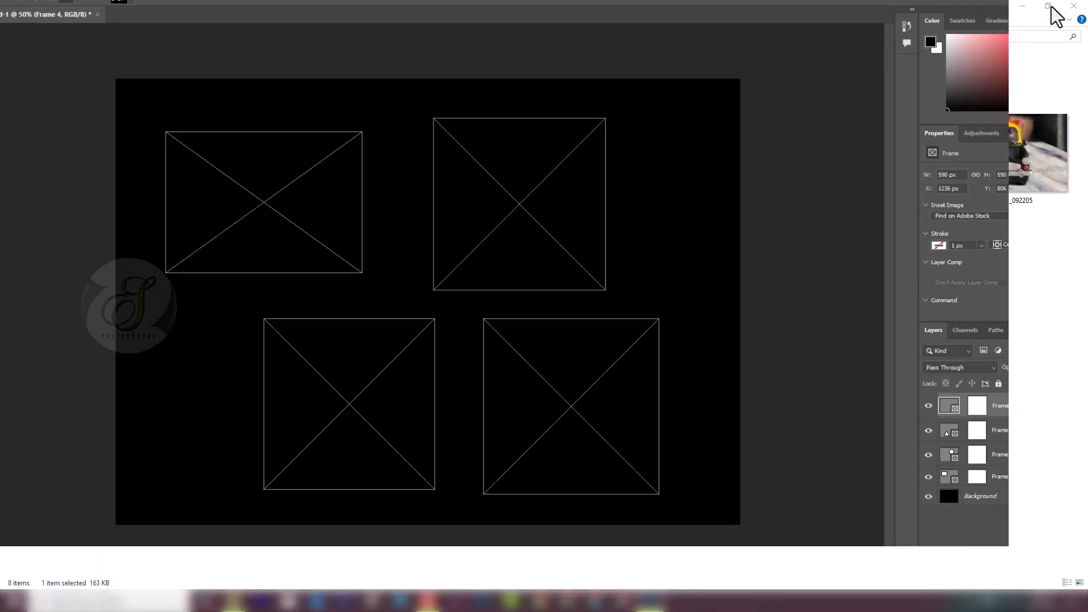
{"action": "left_click_drag", "start_coordinate": [528, 31], "coordinate": [818, 36]}
{"action": "left_click_drag", "start_coordinate": [667, 37], "coordinate": [342, 32]}
{"action": "left_click_drag", "start_coordinate": [491, 36], "coordinate": [855, 33]}
{"action": "left_click", "coordinate": [270, 9]}
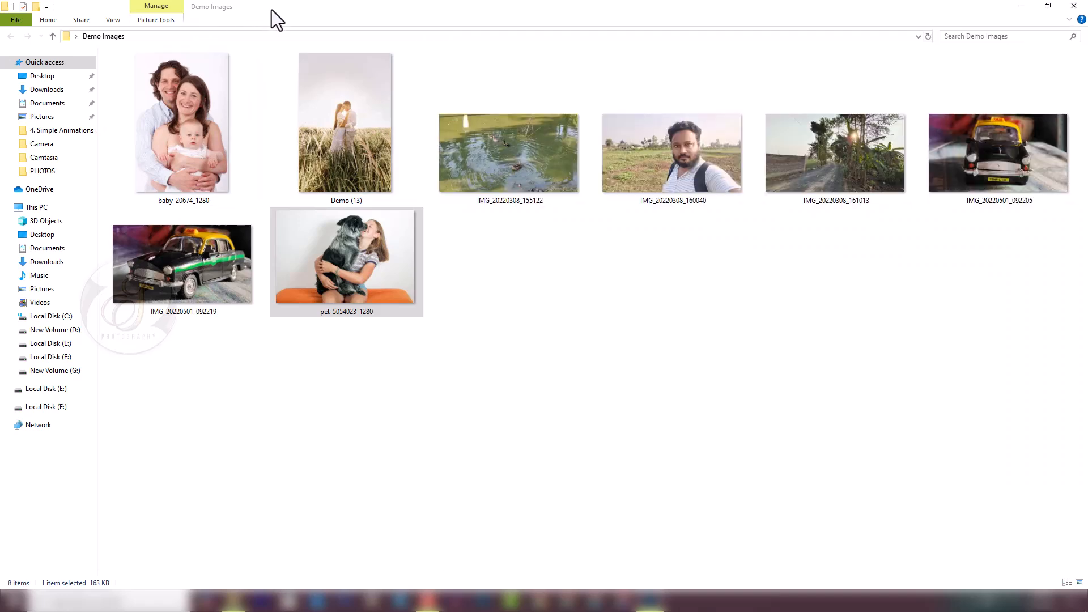
{"action": "left_click", "coordinate": [1048, 7]}
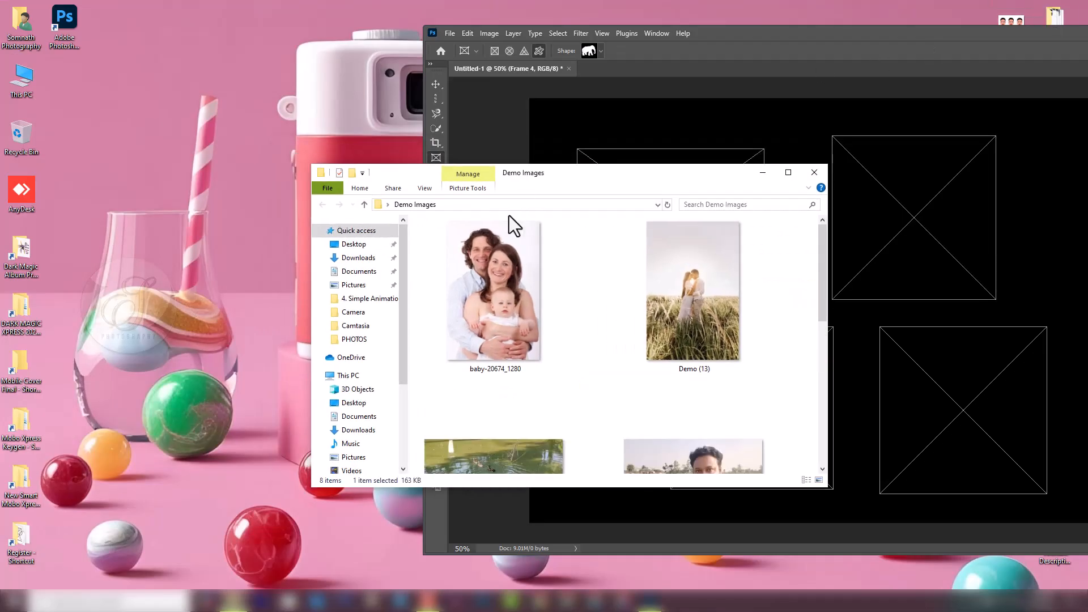
{"action": "left_click_drag", "start_coordinate": [545, 177], "coordinate": [202, 109]}
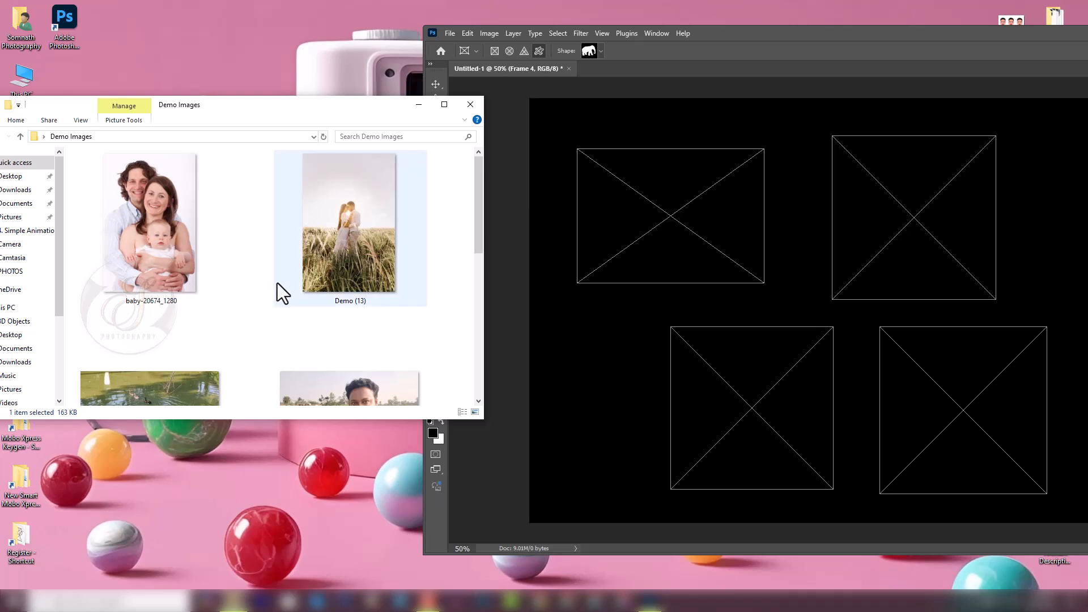
- Place IMG_20220501_092205 from the Demo Images folder in the rectangular frame and pet-5054023_1280 in the circular frame
{"action": "scroll", "coordinate": [362, 374], "scroll_direction": "down", "scroll_amount": 5}
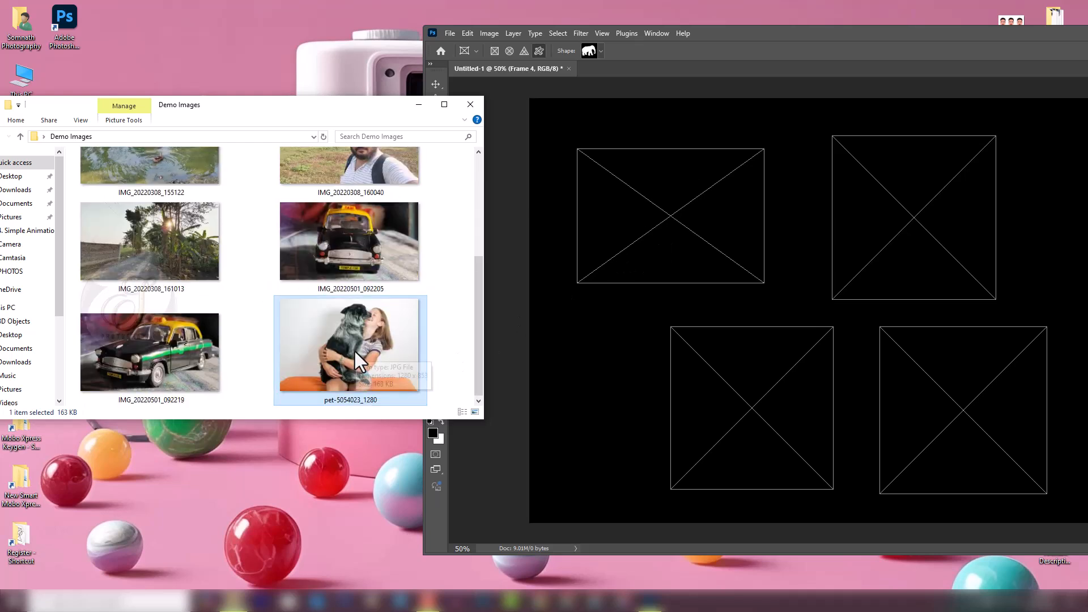
{"action": "left_click_drag", "start_coordinate": [348, 253], "coordinate": [661, 237]}
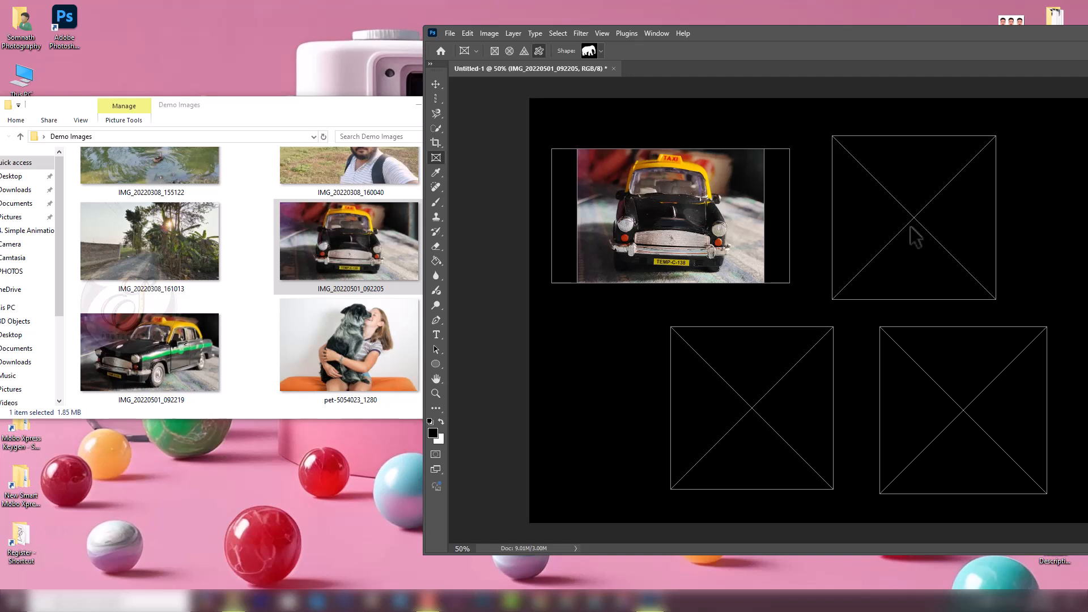
{"action": "left_click_drag", "start_coordinate": [351, 343], "coordinate": [897, 249]}
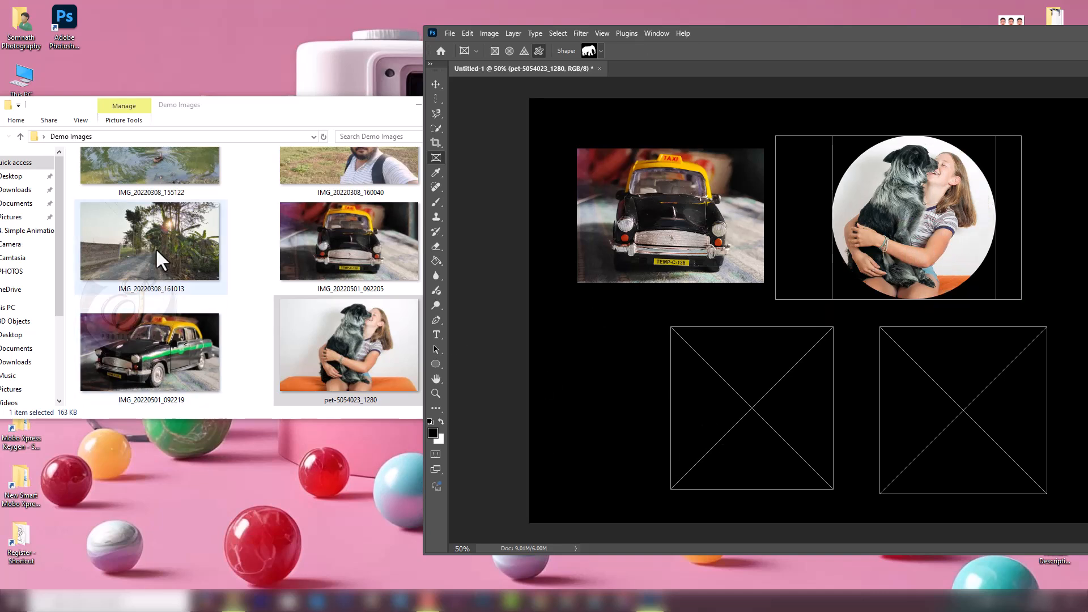
- Place IMG_20220308_161013 from the folder in the triangular frame and Demo (13) in the elephant frame
{"action": "left_click_drag", "start_coordinate": [156, 247], "coordinate": [758, 438]}
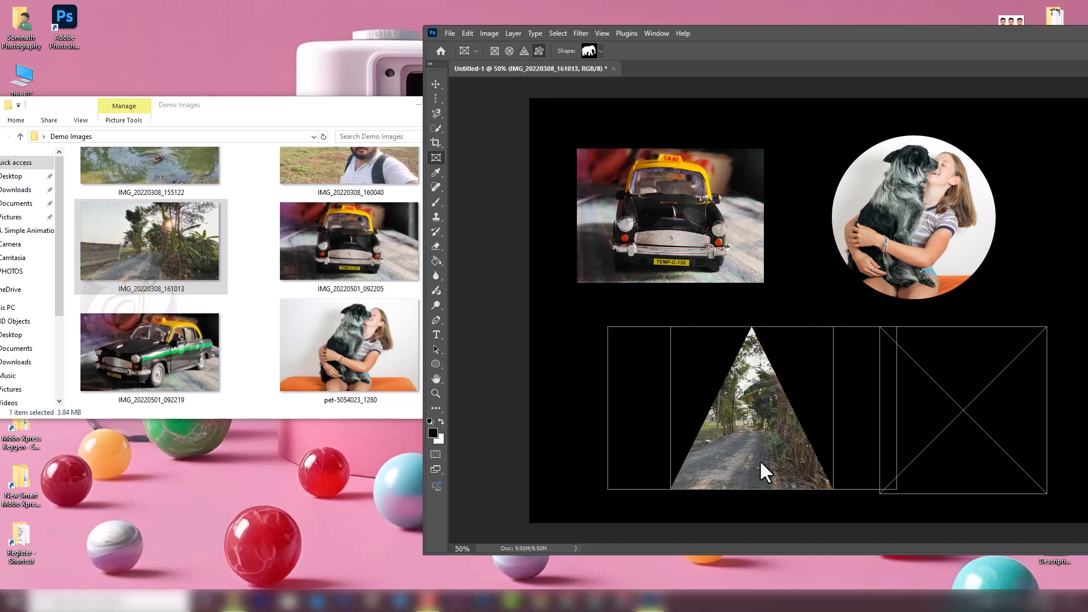
{"action": "left_click", "coordinate": [967, 463]}
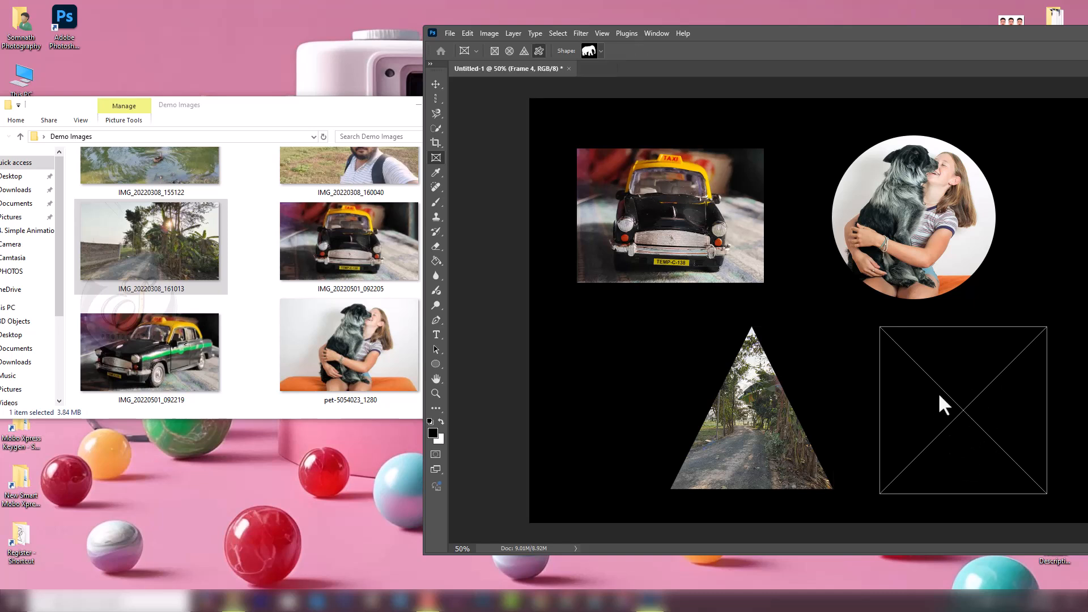
{"action": "scroll", "coordinate": [207, 328], "scroll_direction": "up", "scroll_amount": 4}
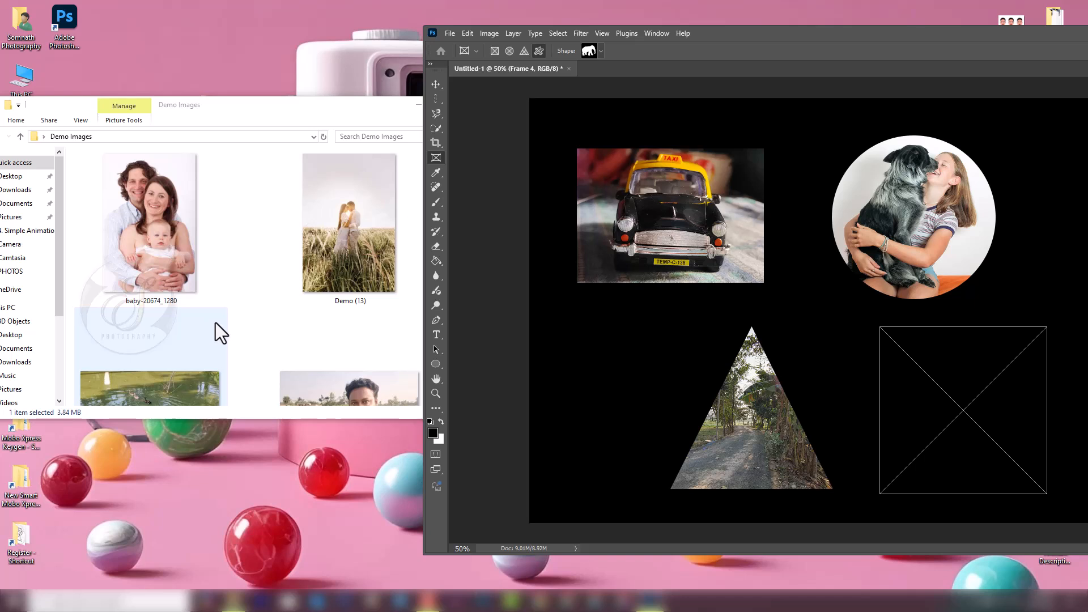
{"action": "left_click", "coordinate": [350, 247]}
{"action": "left_click_drag", "start_coordinate": [349, 246], "coordinate": [966, 394]}
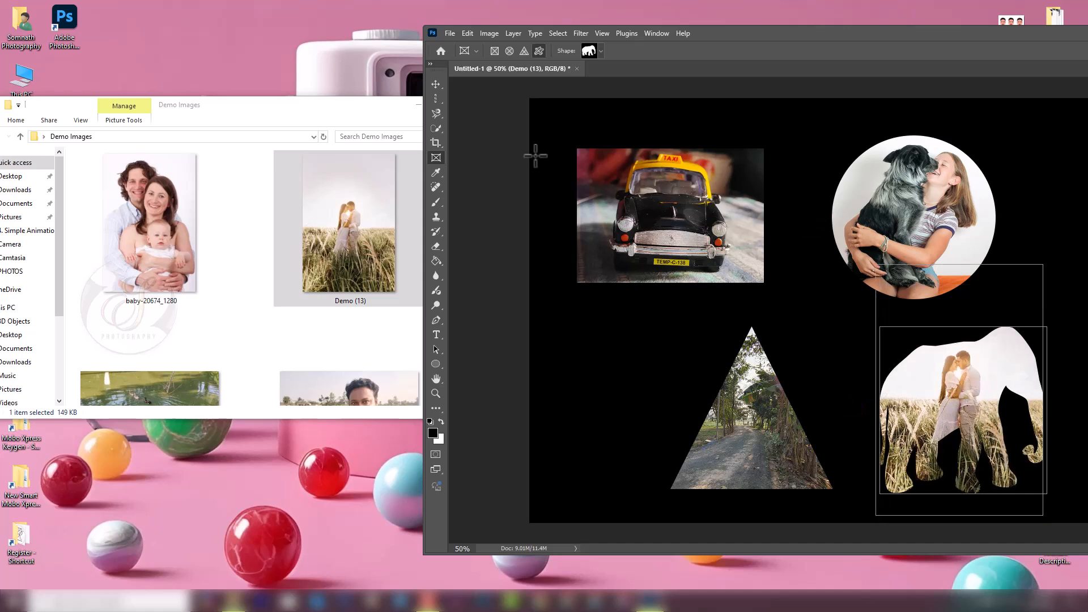
- Bring the Photoshop window back to full screen, keeping Untitled-1 open
{"action": "left_click_drag", "start_coordinate": [849, 35], "coordinate": [513, 35]}
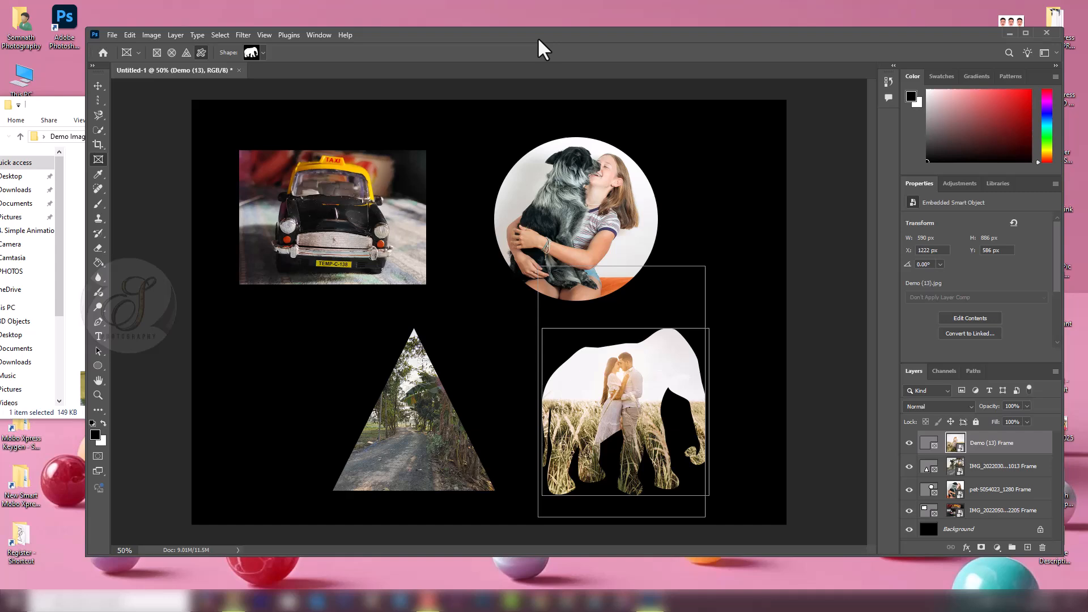
{"action": "left_click", "coordinate": [1021, 35]}
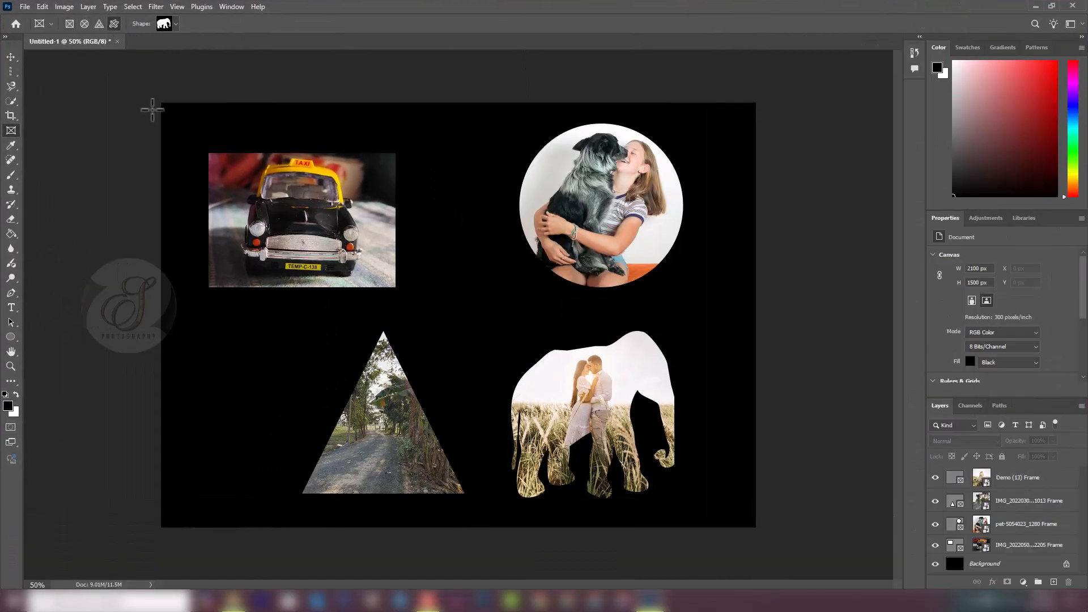
{"action": "left_click", "coordinate": [117, 41]}
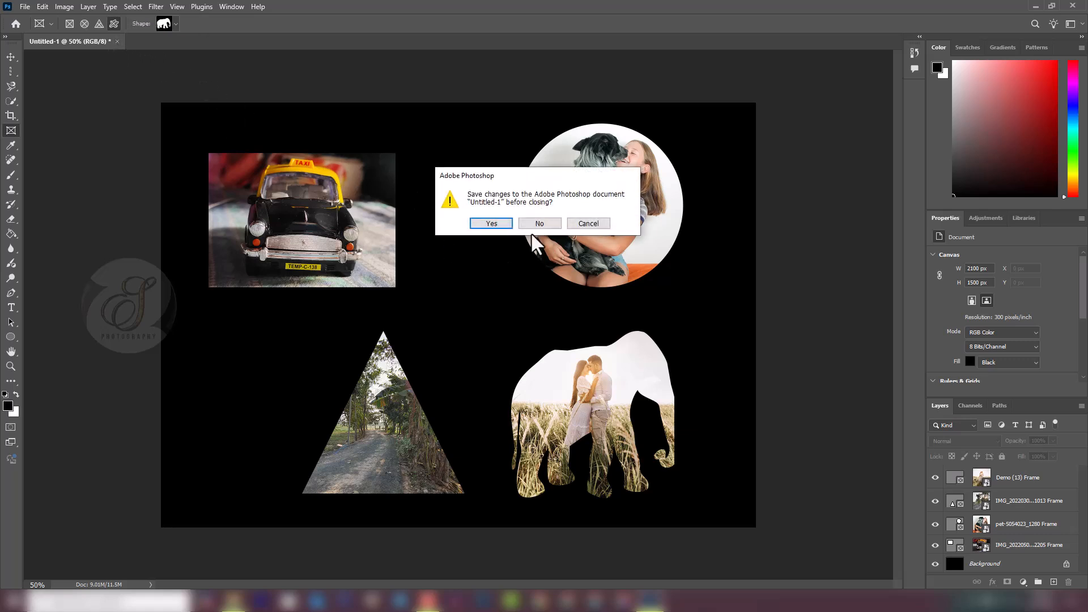
{"action": "left_click", "coordinate": [592, 222]}
- Delete all four frame layers and fill the Background layer with the white background color
{"action": "left_click", "coordinate": [1010, 545]}
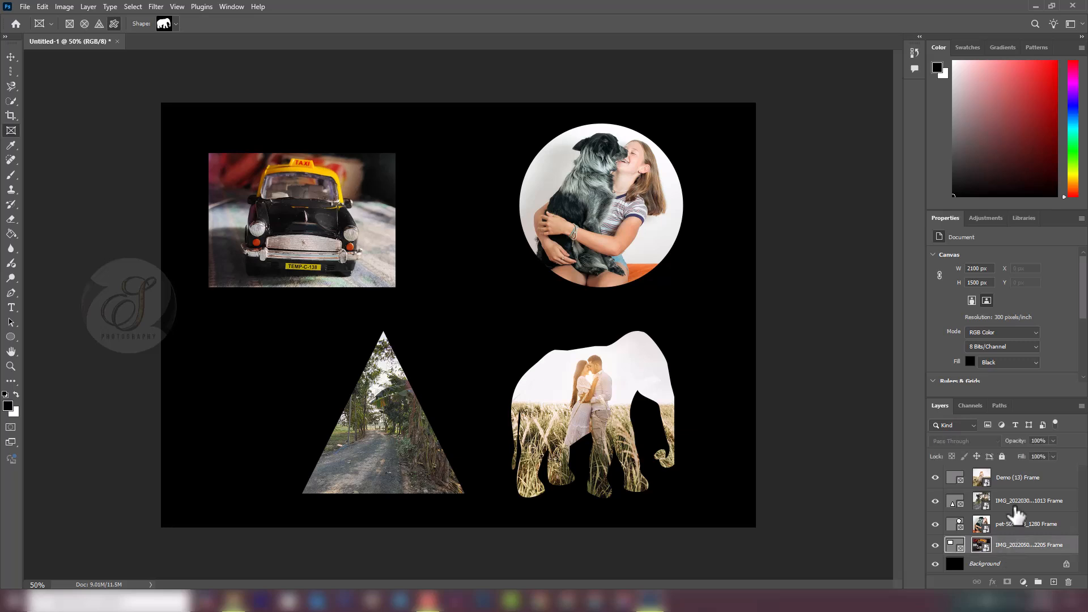
{"action": "left_click", "coordinate": [1014, 481], "text": "shift"}
{"action": "key", "text": "Delete"}
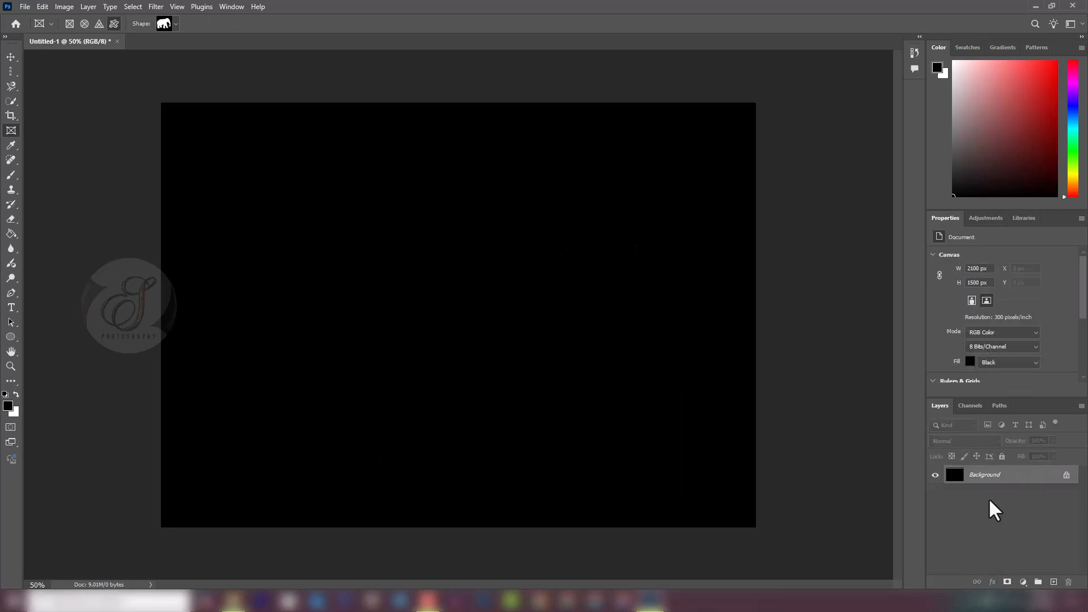
{"action": "key", "text": "ctrl+BackSpace"}
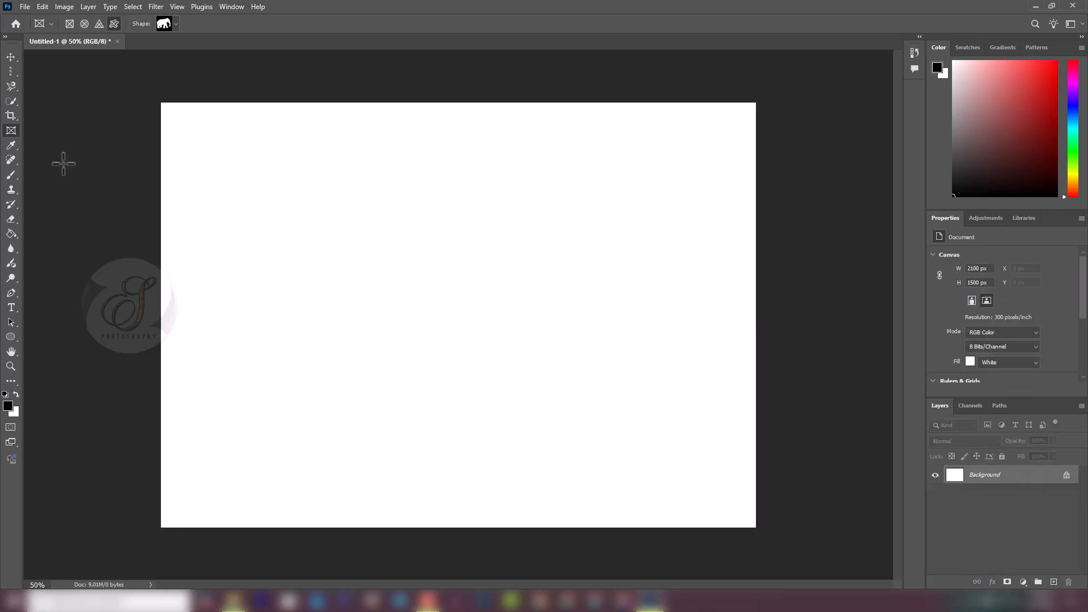
- Activate the Eyedropper tool and open IMG_20220501_092205 from the Demo Images folder as a separate document
{"action": "left_click", "coordinate": [8, 146]}
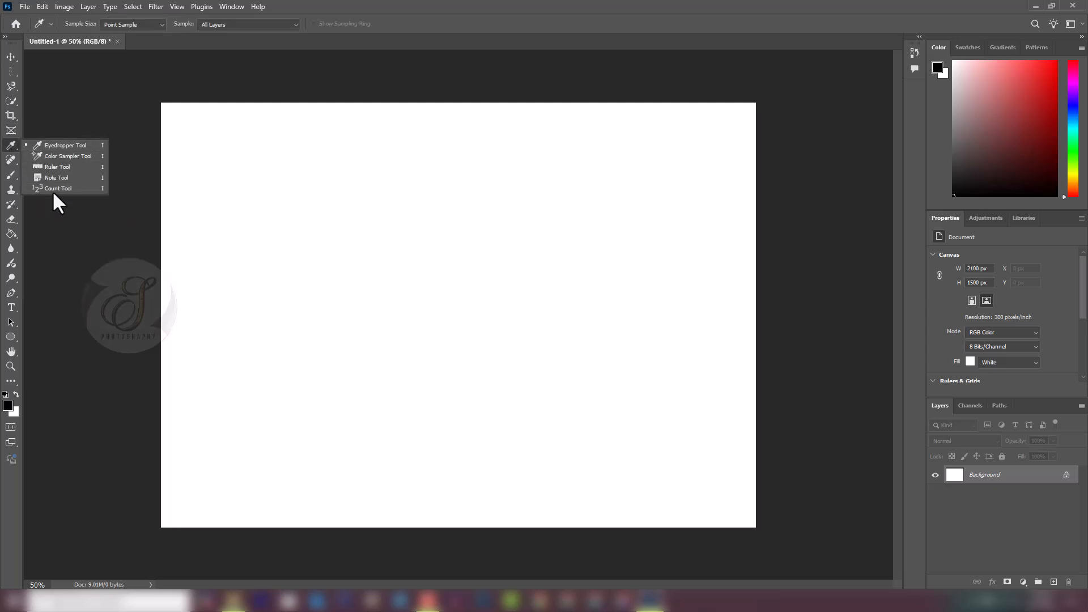
{"action": "left_click", "coordinate": [70, 145]}
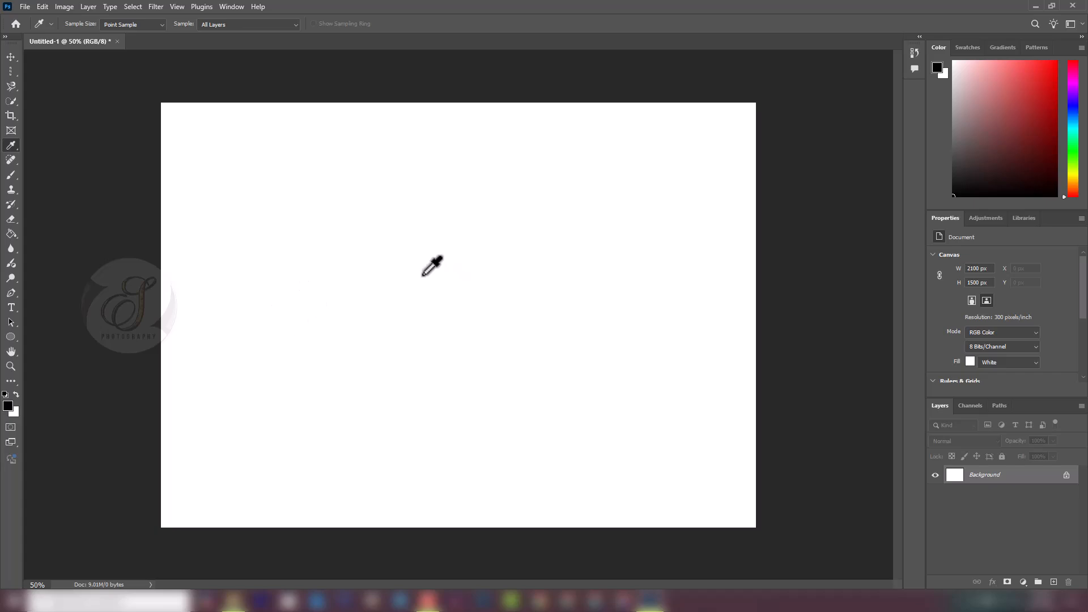
{"action": "left_click", "coordinate": [1036, 6]}
{"action": "scroll", "coordinate": [238, 374], "scroll_direction": "down", "scroll_amount": 5}
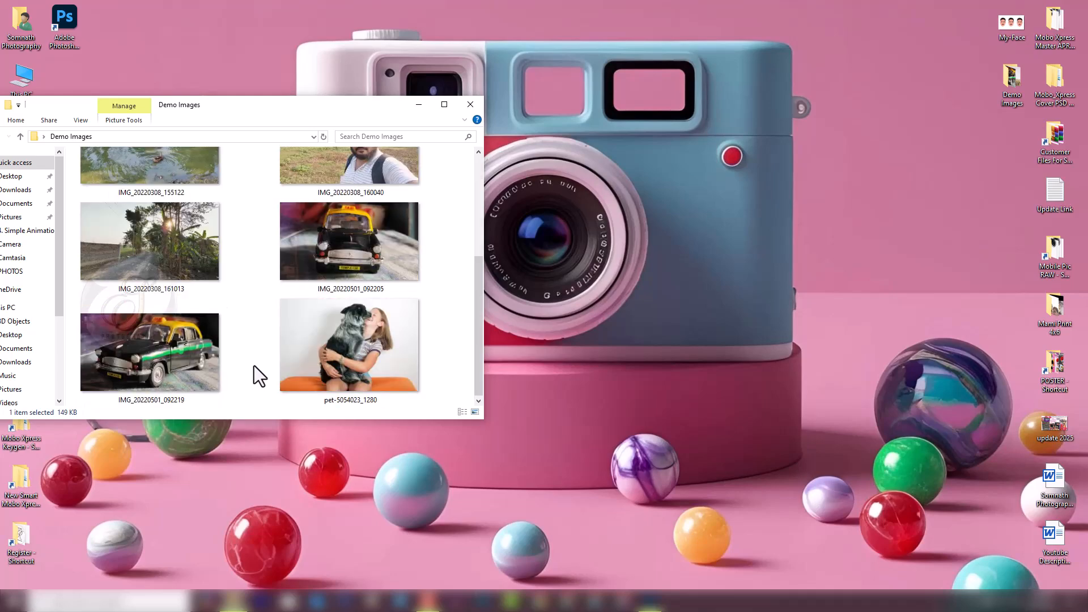
{"action": "left_click_drag", "start_coordinate": [343, 252], "coordinate": [777, 11]}
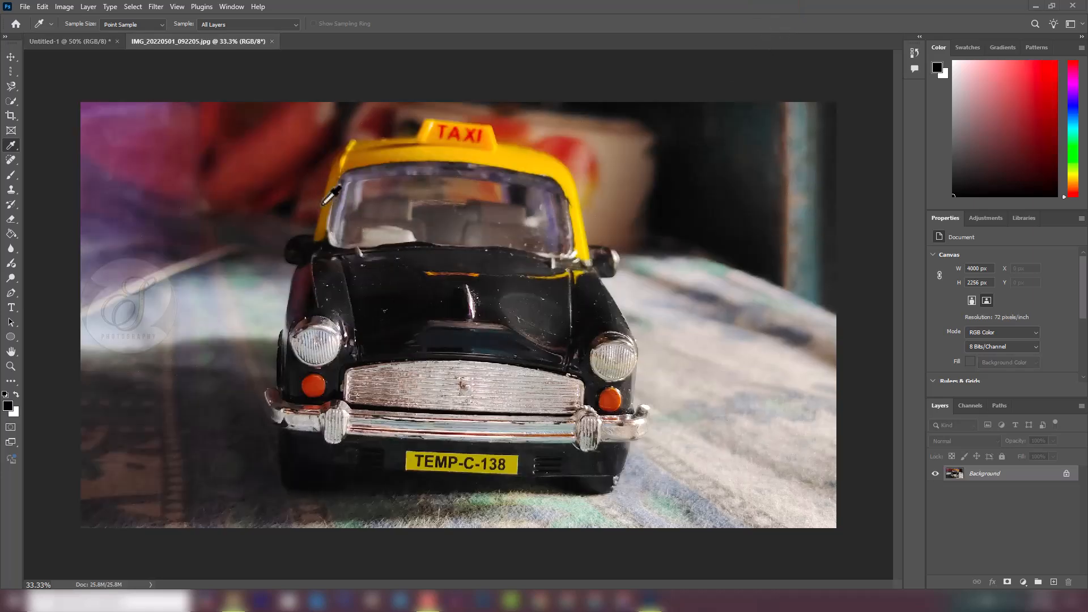
- Draw a freehand Lasso selection on the upper left part of the Untitled-1 canvas
{"action": "left_click", "coordinate": [97, 38]}
{"action": "left_click", "coordinate": [11, 86]}
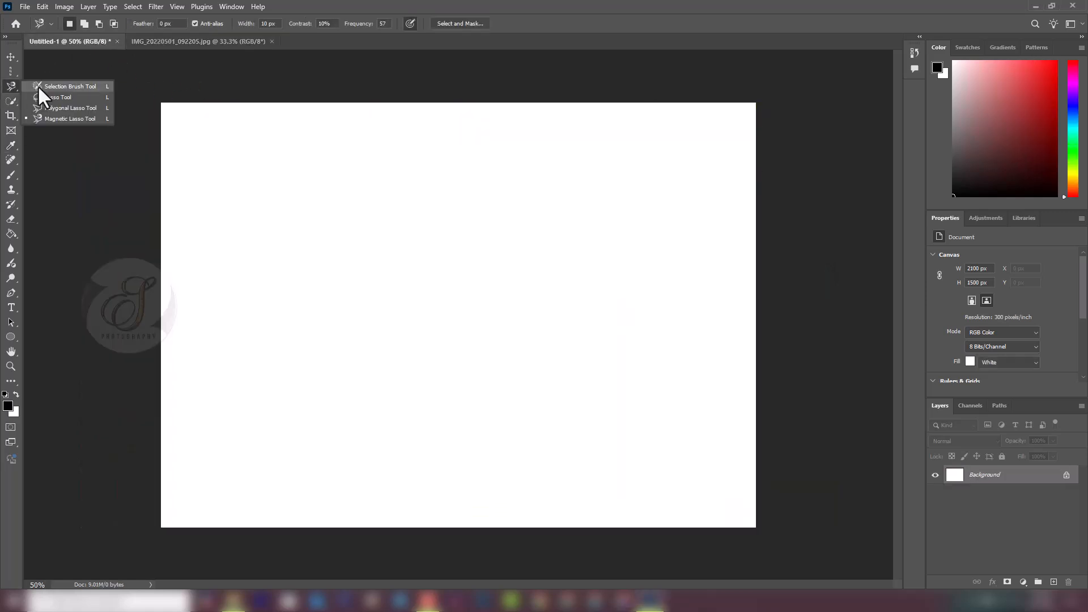
{"action": "left_click", "coordinate": [38, 86]}
{"action": "right_click", "coordinate": [5, 86]}
{"action": "left_click", "coordinate": [44, 96]}
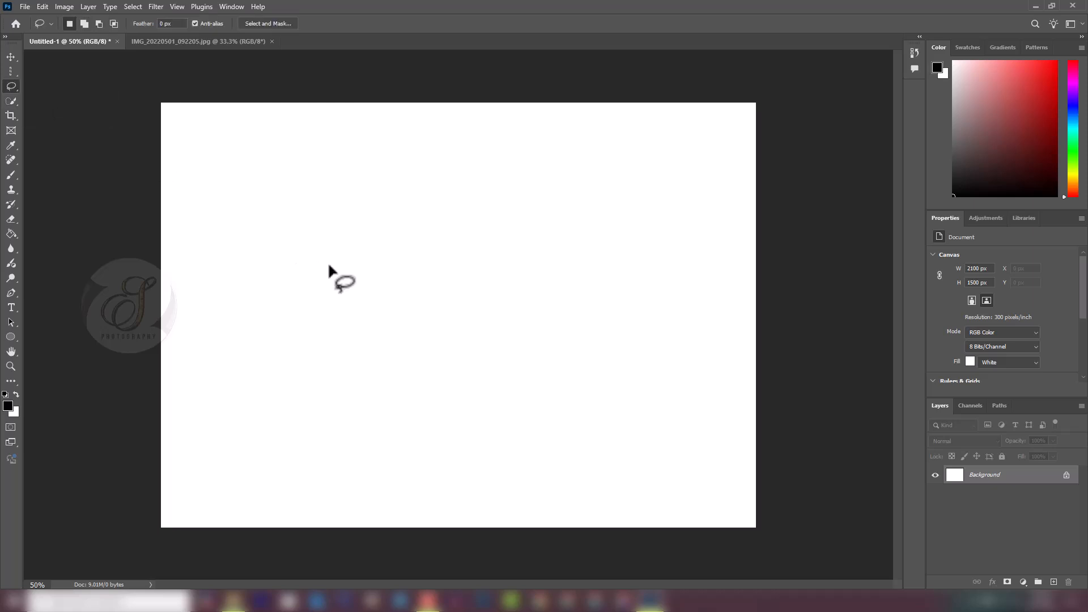
{"action": "mouse_move", "coordinate": [290, 222]}
{"action": "left_mouse_down"}
{"action": "mouse_move", "coordinate": [428, 201]}
{"action": "mouse_move", "coordinate": [432, 270]}
{"action": "mouse_move", "coordinate": [348, 352]}
{"action": "mouse_move", "coordinate": [260, 349]}
{"action": "mouse_move", "coordinate": [290, 223]}
{"action": "left_mouse_up"}
- Sample the yellow of the taxi's roof with the Eyedropper and fill the Lasso selection in Untitled-1 with it using the Paint Bucket
{"action": "left_click", "coordinate": [191, 42]}
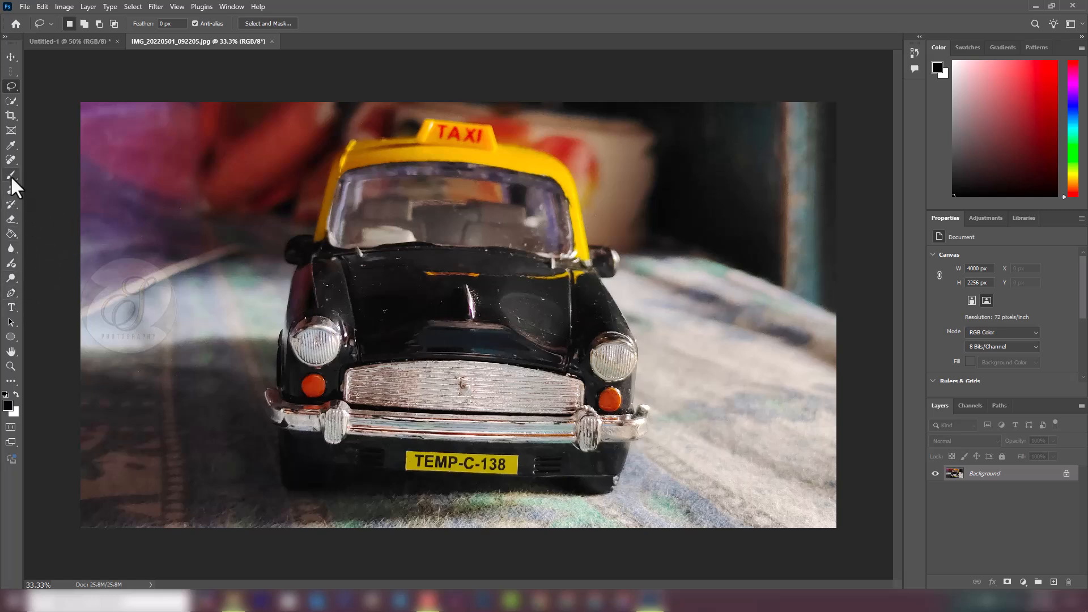
{"action": "key", "text": "i"}
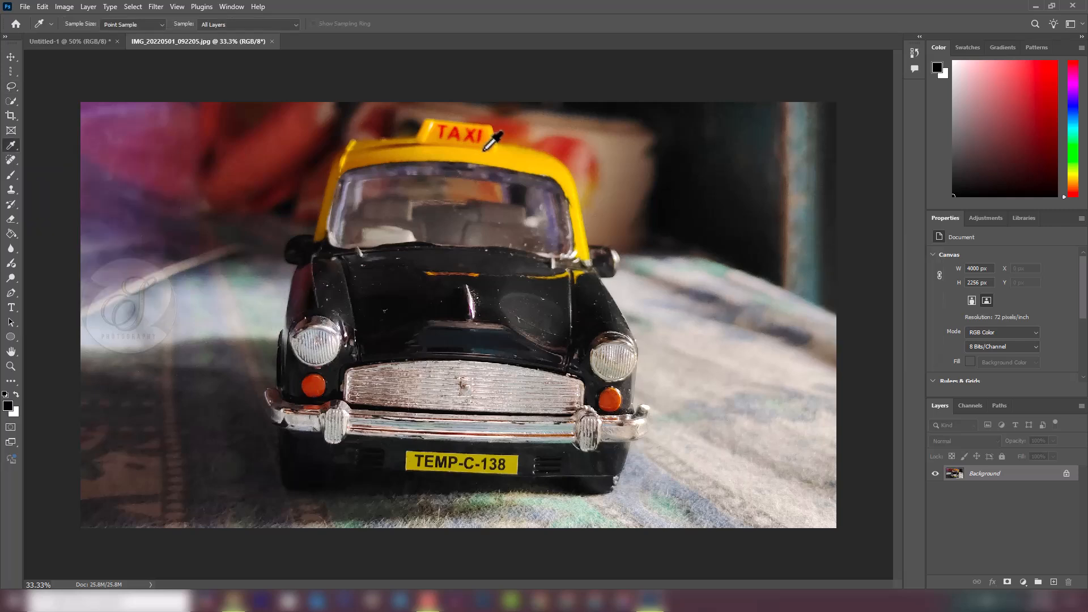
{"action": "left_click", "coordinate": [517, 148]}
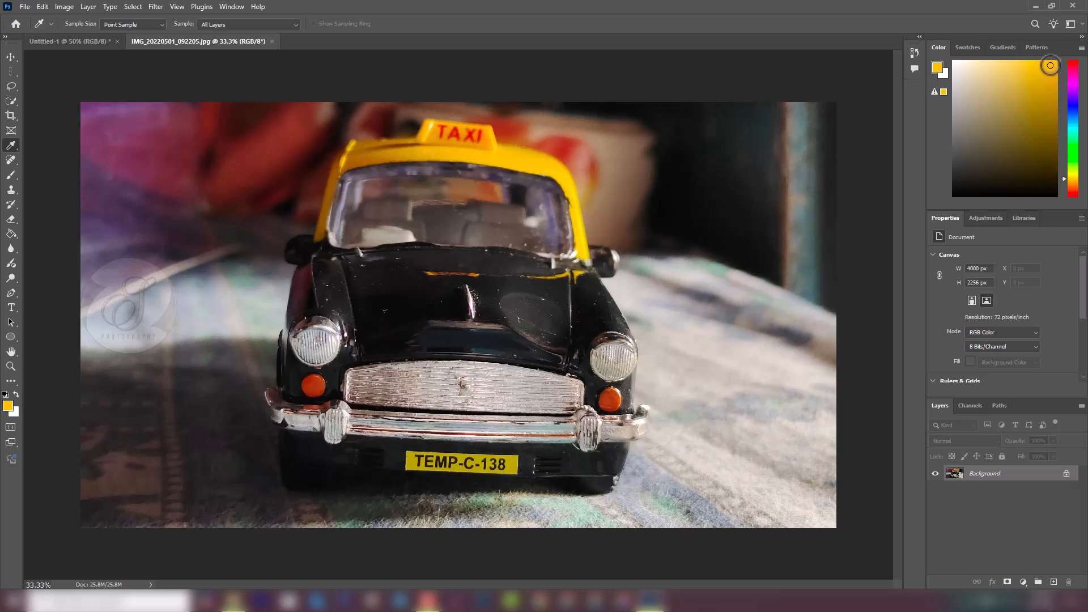
{"action": "left_click", "coordinate": [86, 42]}
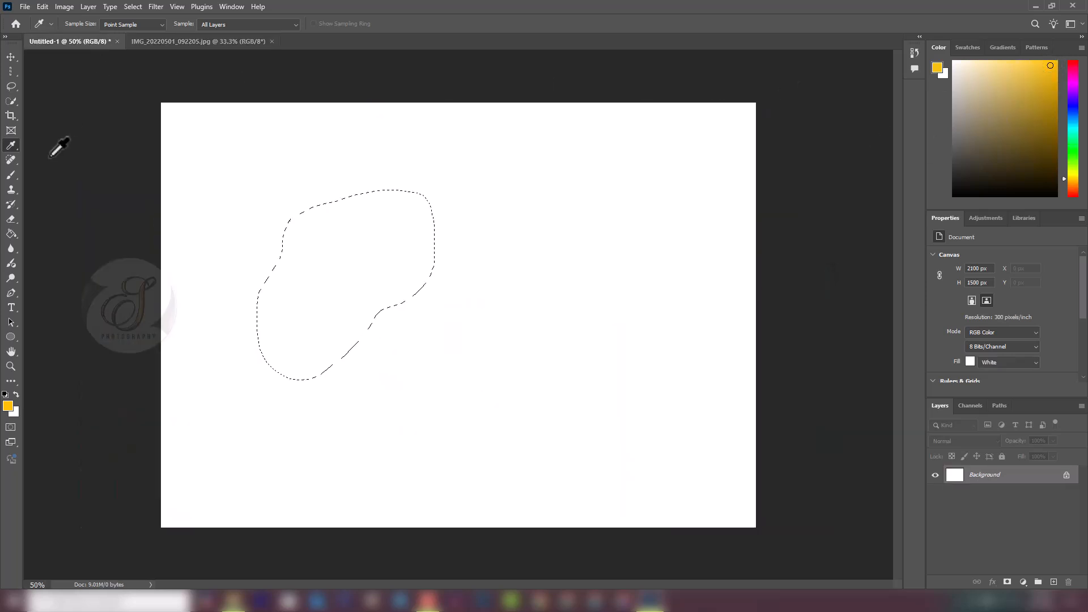
{"action": "left_click", "coordinate": [10, 234]}
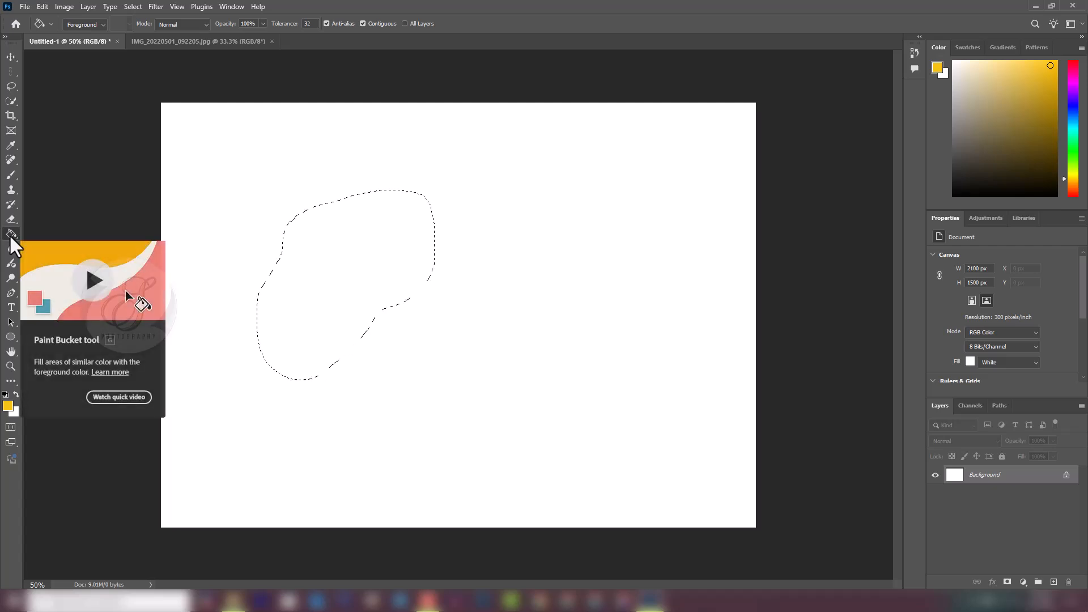
{"action": "left_click", "coordinate": [335, 284]}
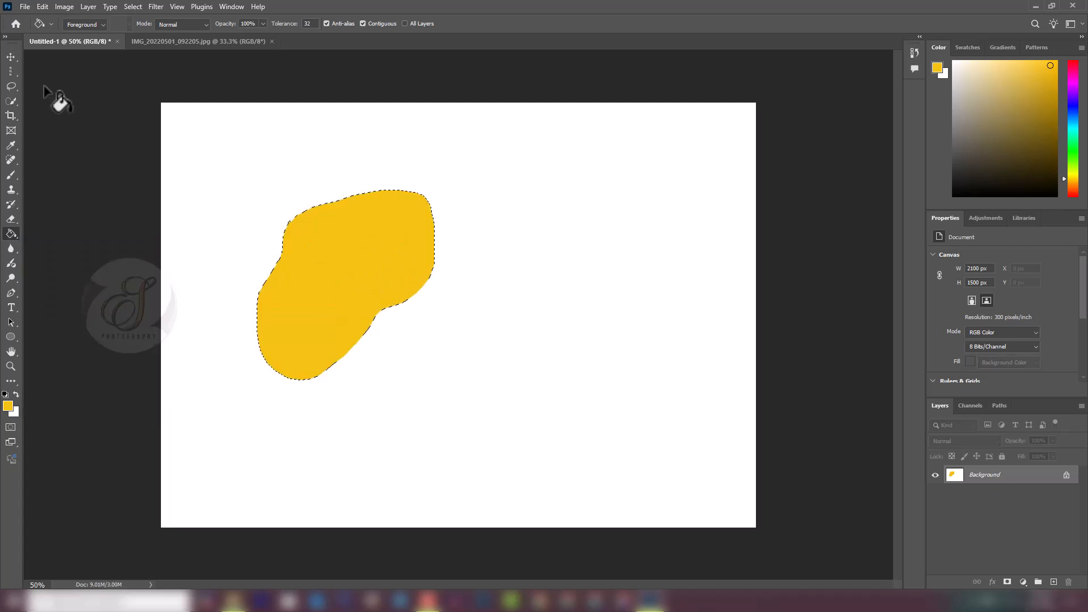
- Draw a second, larger freehand Lasso selection to the right of and below the yellow shape
{"action": "left_click", "coordinate": [10, 86]}
{"action": "mouse_move", "coordinate": [532, 219]}
{"action": "left_mouse_down"}
{"action": "mouse_move", "coordinate": [654, 244]}
{"action": "mouse_move", "coordinate": [611, 441]}
{"action": "mouse_move", "coordinate": [457, 468]}
{"action": "mouse_move", "coordinate": [394, 394]}
{"action": "mouse_move", "coordinate": [501, 311]}
{"action": "mouse_move", "coordinate": [503, 232]}
{"action": "mouse_move", "coordinate": [533, 220]}
{"action": "left_mouse_up"}
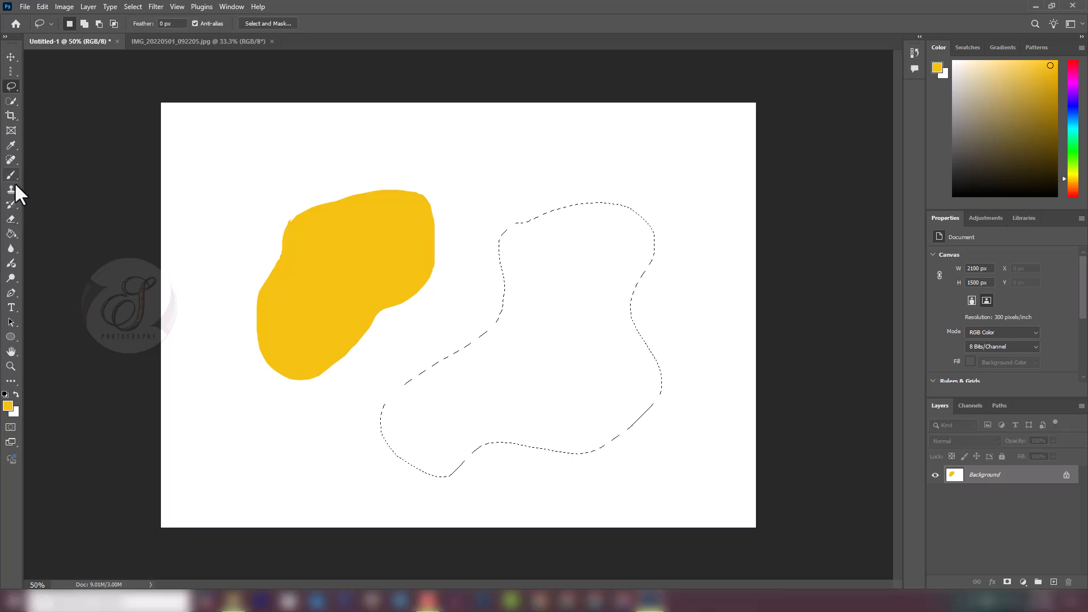
- Sample the orange-red of the taxi's right indicator light and fill the new selection in Untitled-1 with it using the Paint Bucket
{"action": "key", "text": "i"}
{"action": "left_click", "coordinate": [170, 41]}
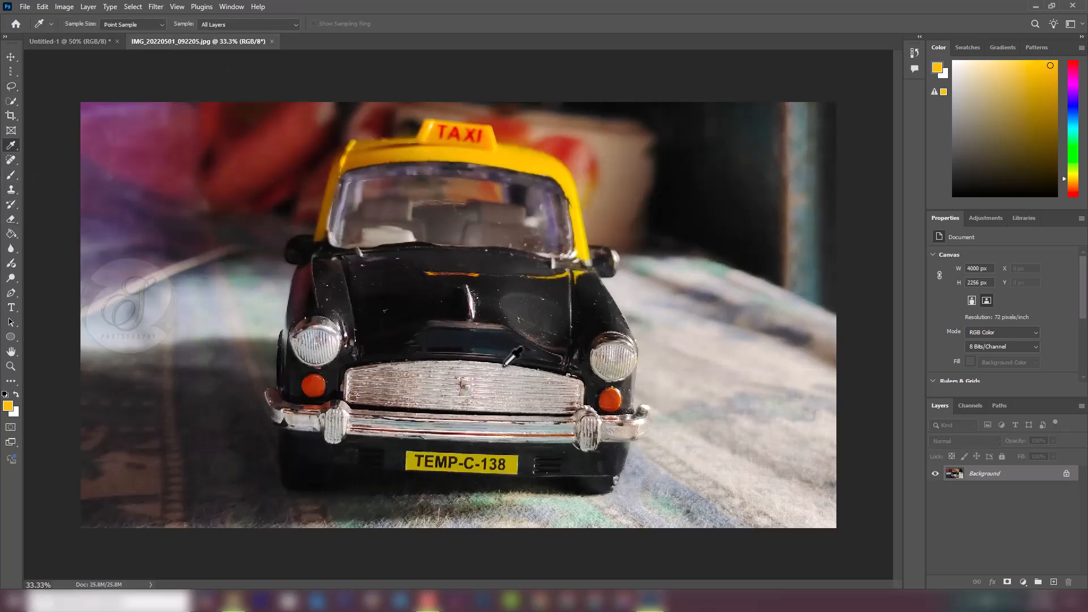
{"action": "left_click", "coordinate": [617, 393]}
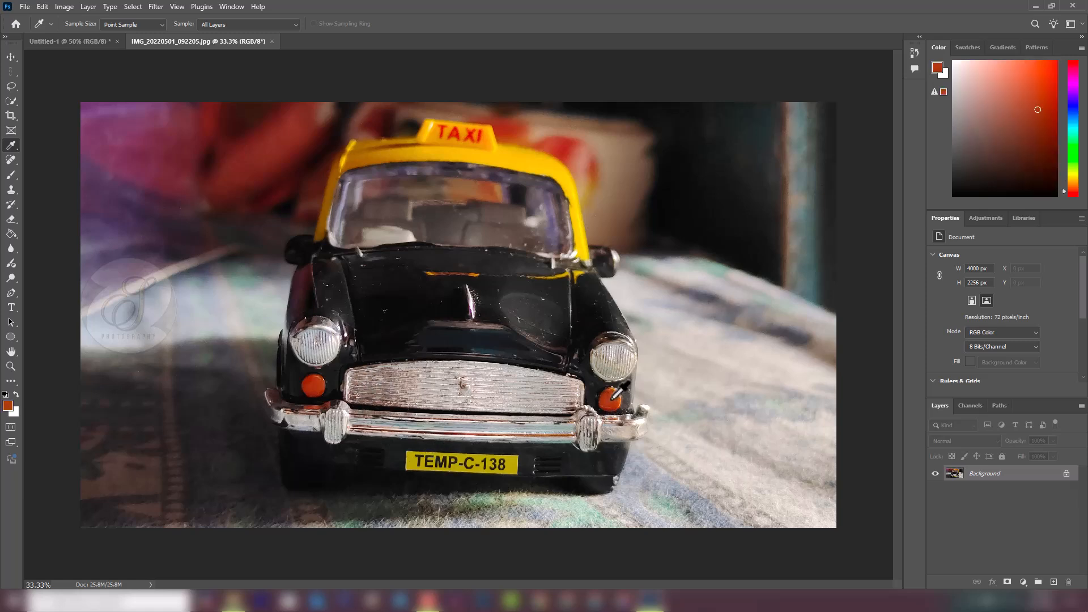
{"action": "left_click", "coordinate": [92, 42]}
{"action": "left_click", "coordinate": [12, 235]}
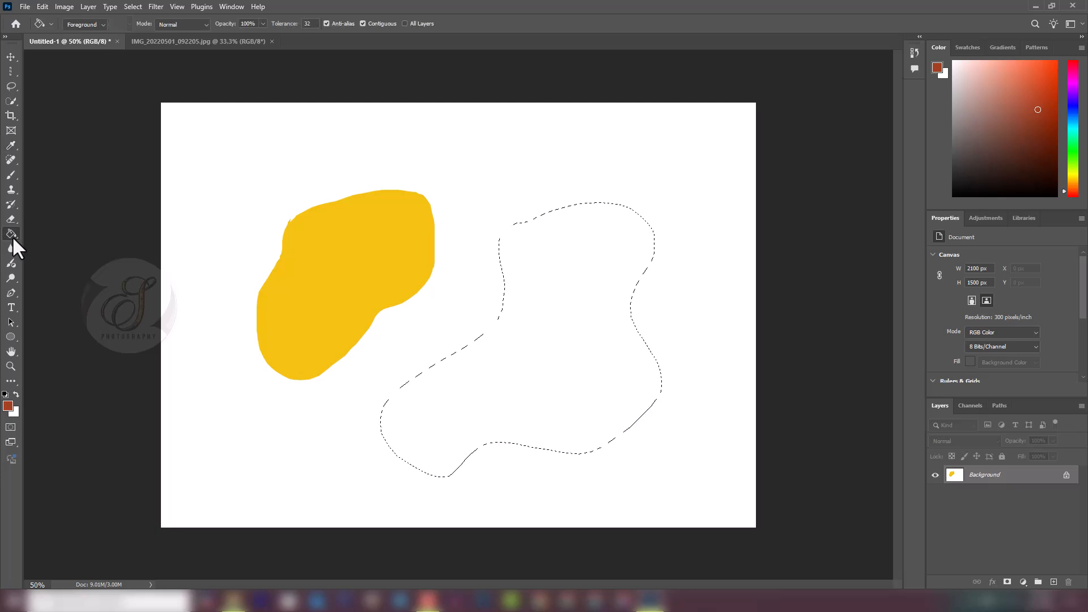
{"action": "left_click", "coordinate": [567, 357]}
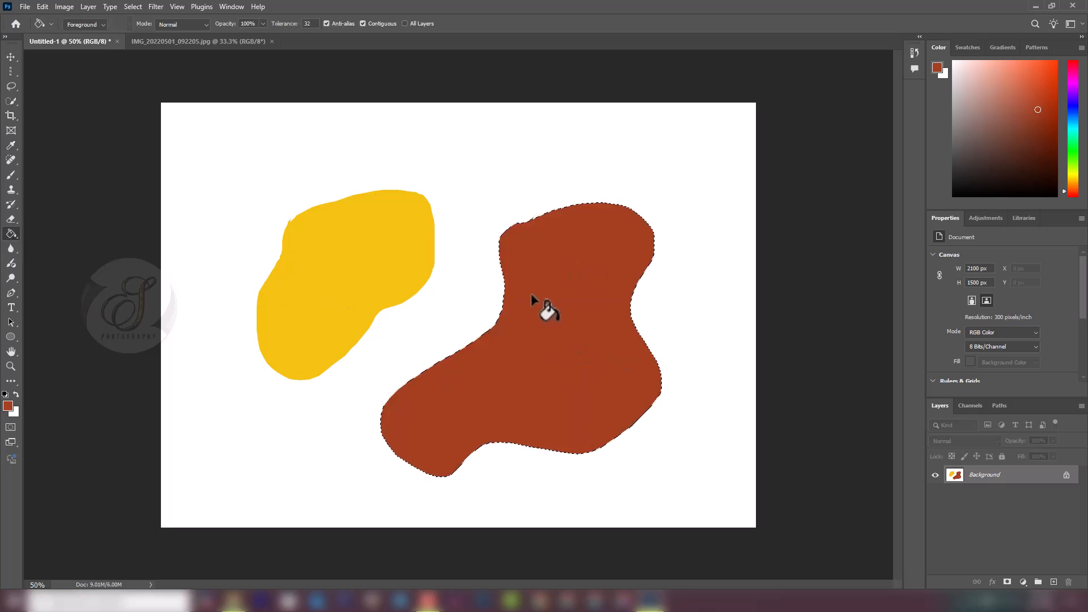
- Make the Spot Healing Brush Tool the active tool
{"action": "right_click", "coordinate": [210, 151], "text": "shift"}
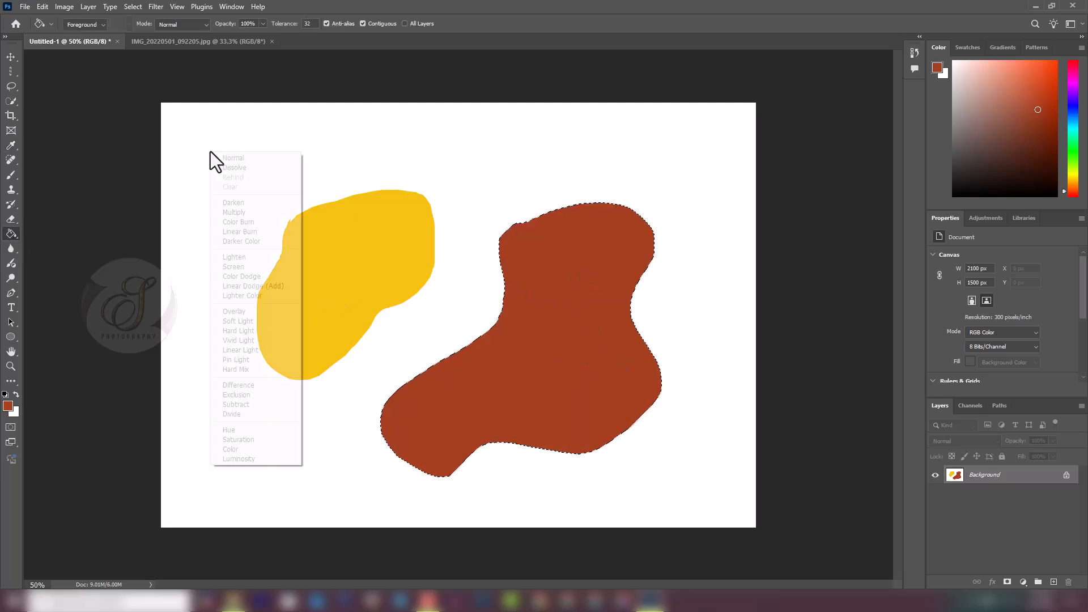
{"action": "left_click", "coordinate": [253, 235]}
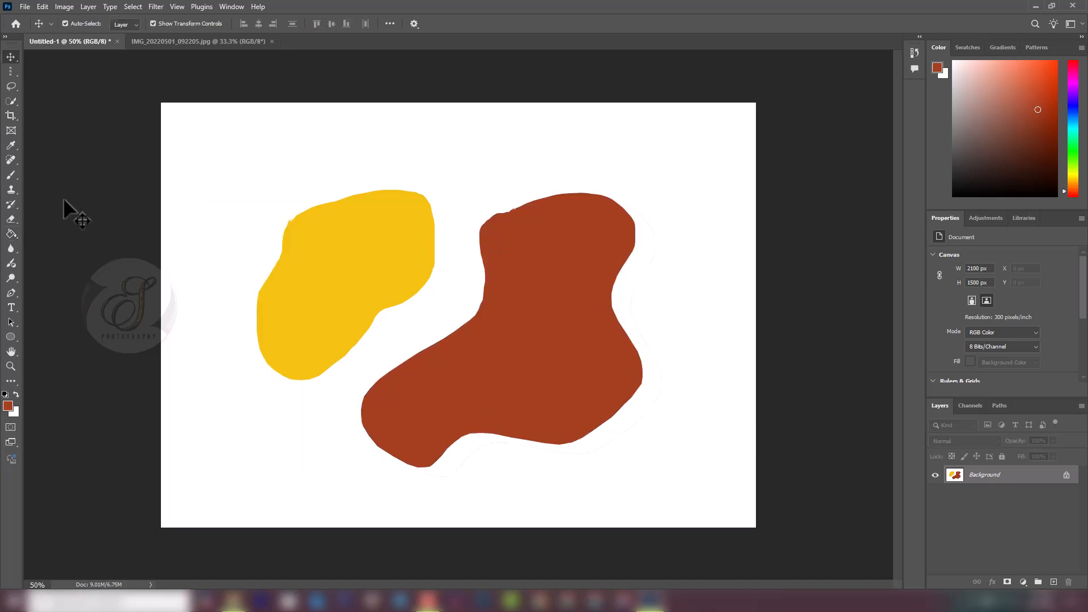
{"action": "left_click", "coordinate": [10, 158]}
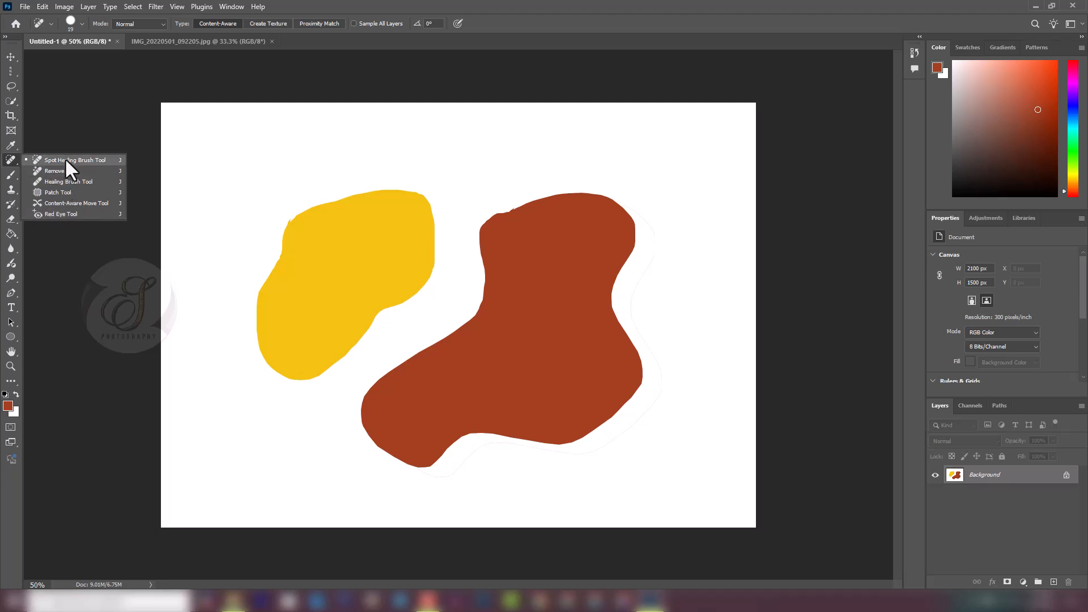
{"action": "left_click", "coordinate": [7, 161]}
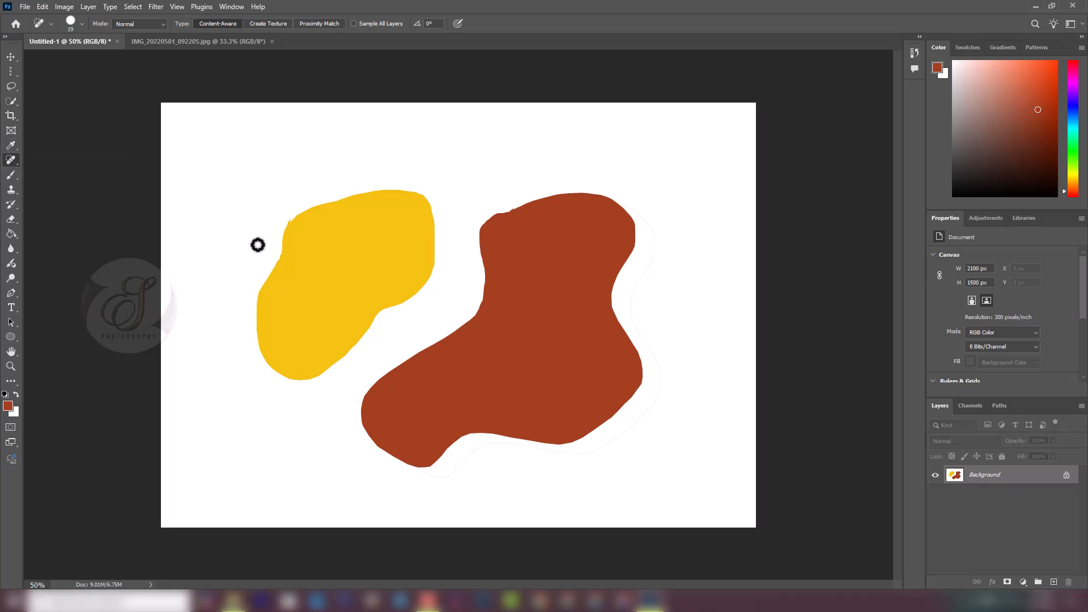
- Close Untitled-1 and the taxi photo without saving their changes
{"action": "left_click", "coordinate": [117, 41]}
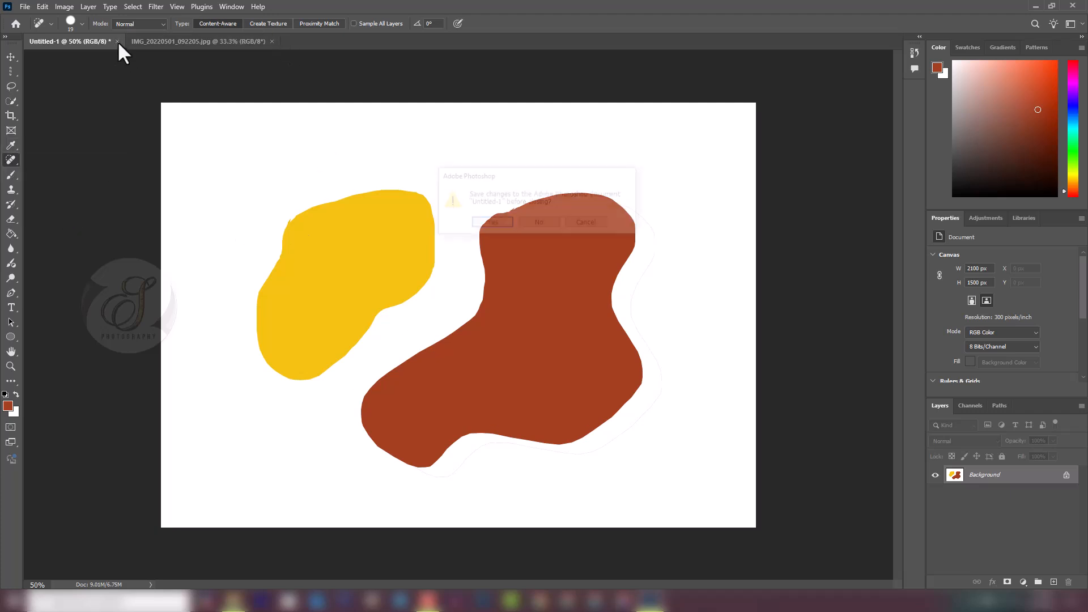
{"action": "left_click", "coordinate": [553, 222]}
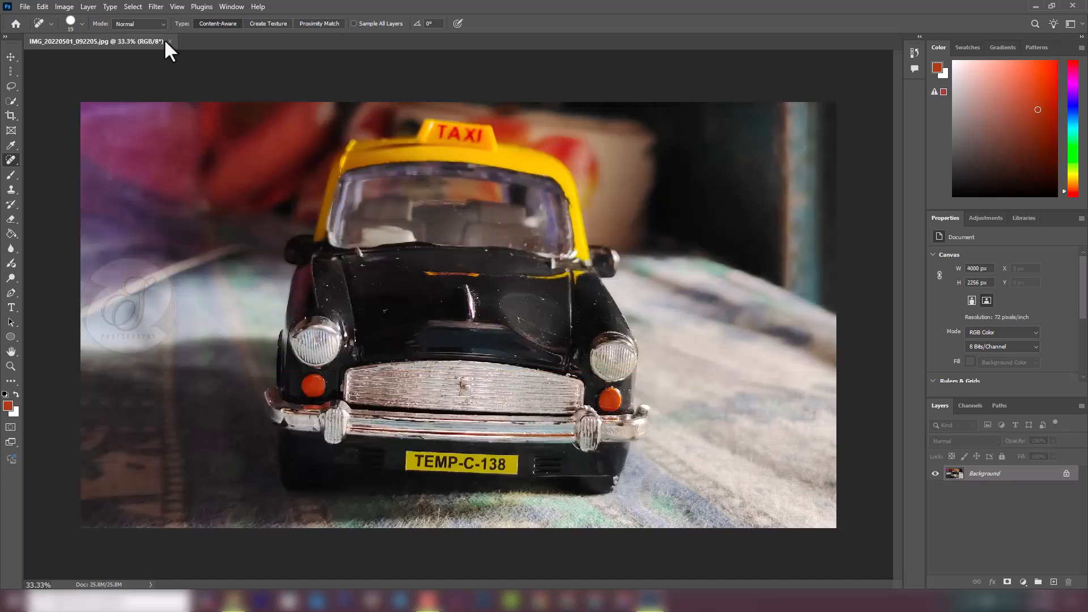
{"action": "left_click", "coordinate": [169, 41]}
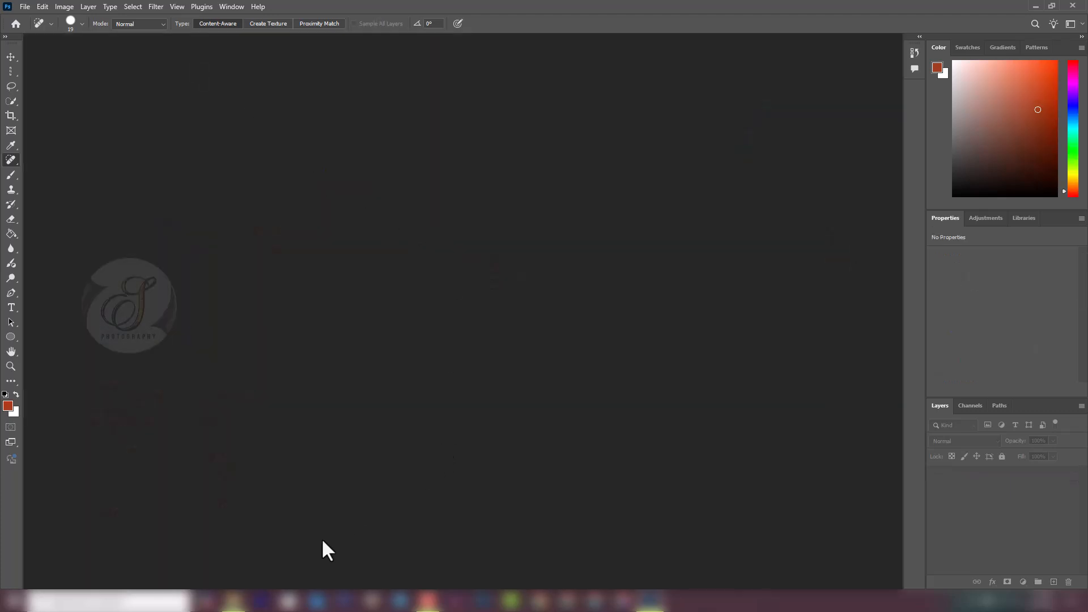
- Open the family photo baby-20674_1280 from the Demo Images folder in Photoshop
{"action": "left_click", "coordinate": [1035, 6]}
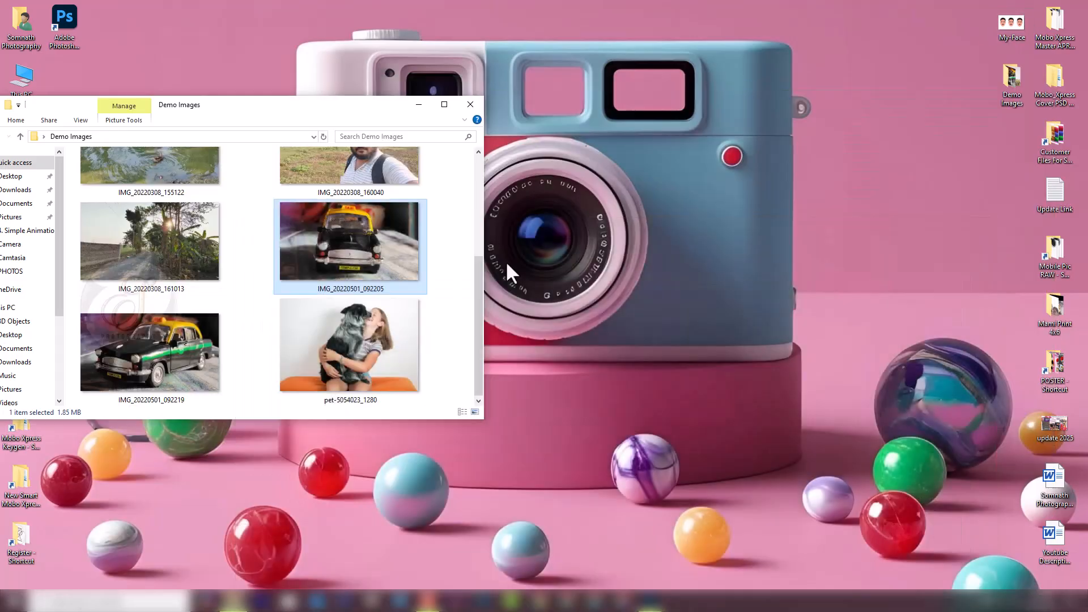
{"action": "scroll", "coordinate": [297, 315], "scroll_direction": "up", "scroll_amount": 1, "text": "ctrl"}
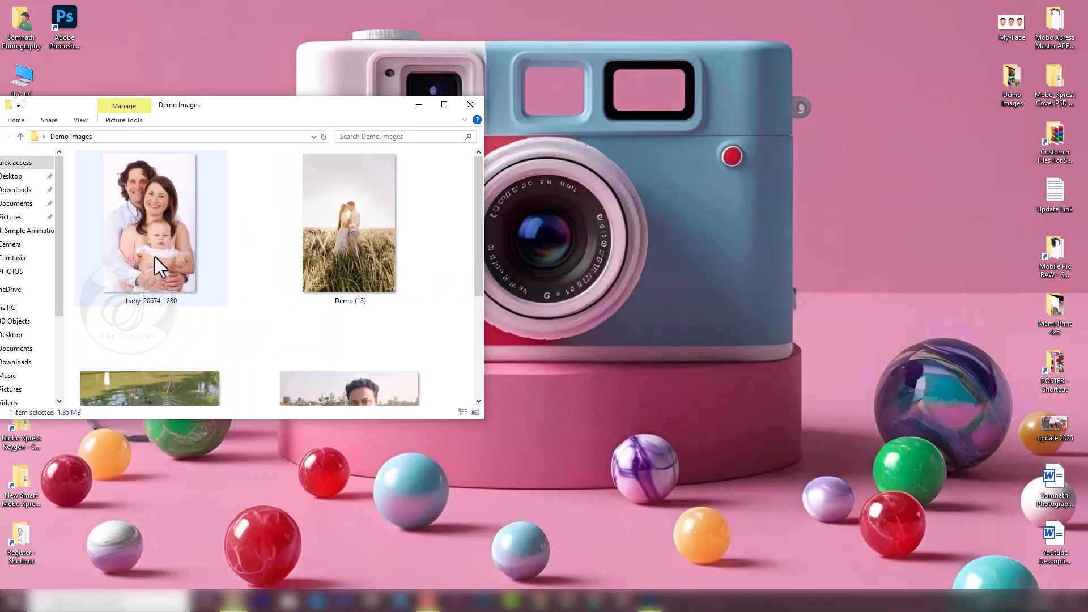
{"action": "left_click_drag", "start_coordinate": [149, 245], "coordinate": [603, 334]}
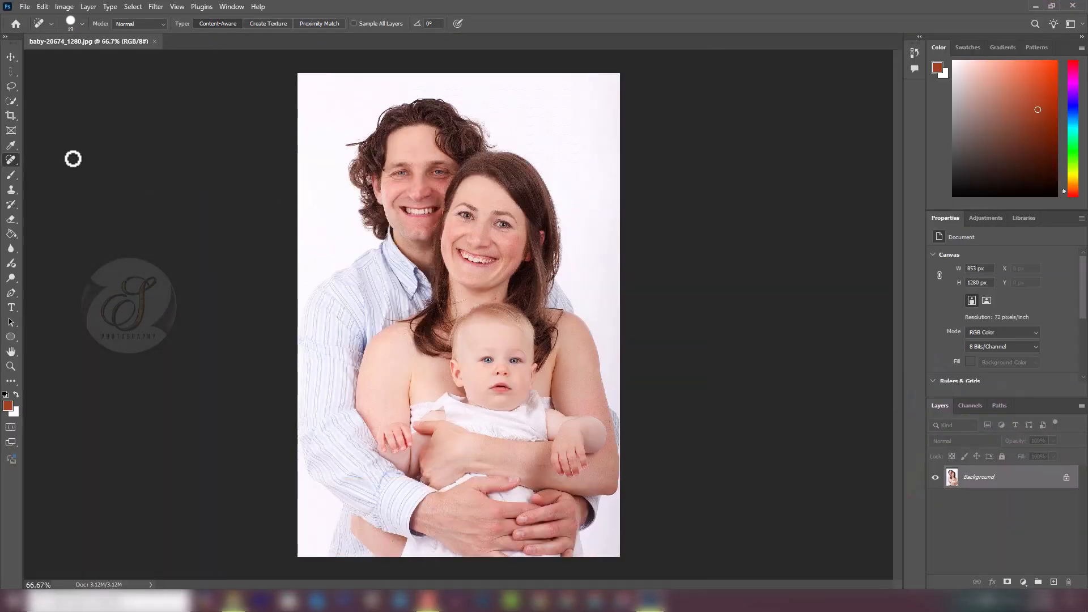
- Retouch a spot near the tip of the woman's nose with the Spot Healing Brush at size 6
{"action": "scroll", "coordinate": [430, 165], "scroll_direction": "up", "scroll_amount": 5}
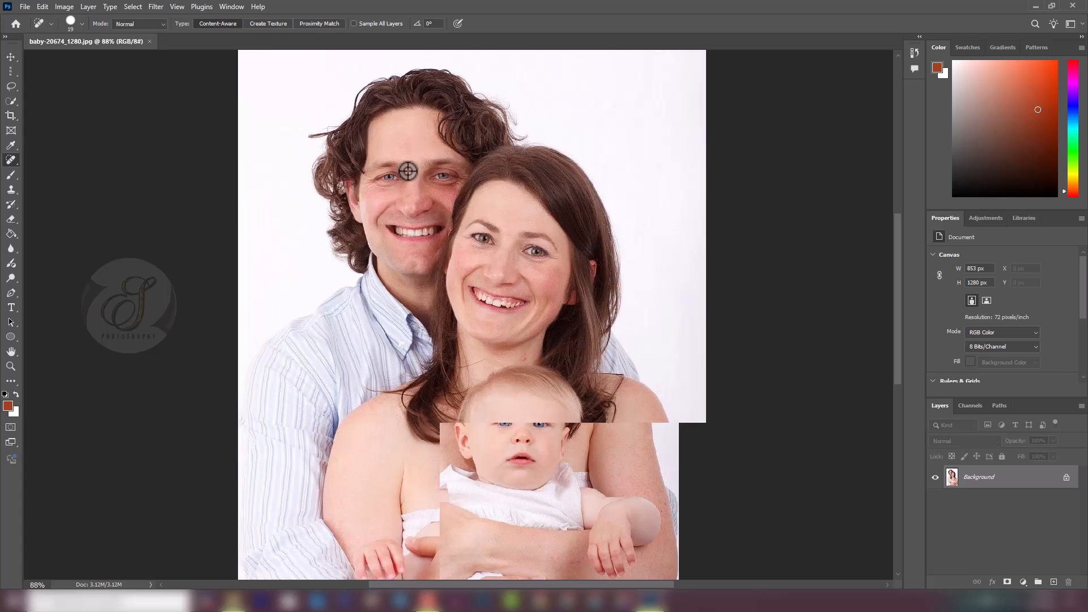
{"action": "scroll", "coordinate": [410, 156], "scroll_direction": "up", "scroll_amount": 5}
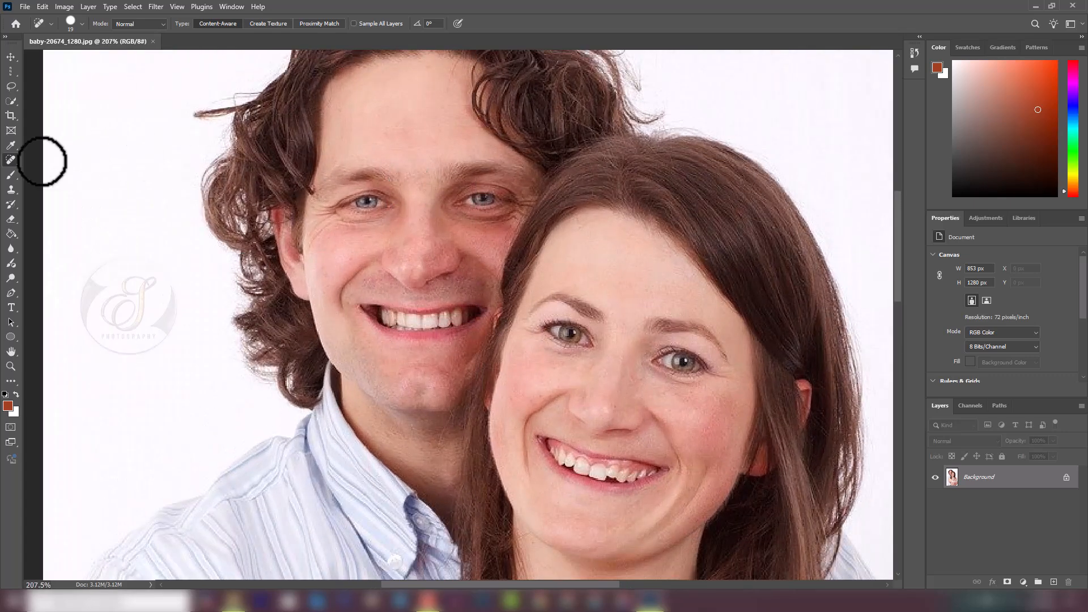
{"action": "right_click", "coordinate": [7, 161]}
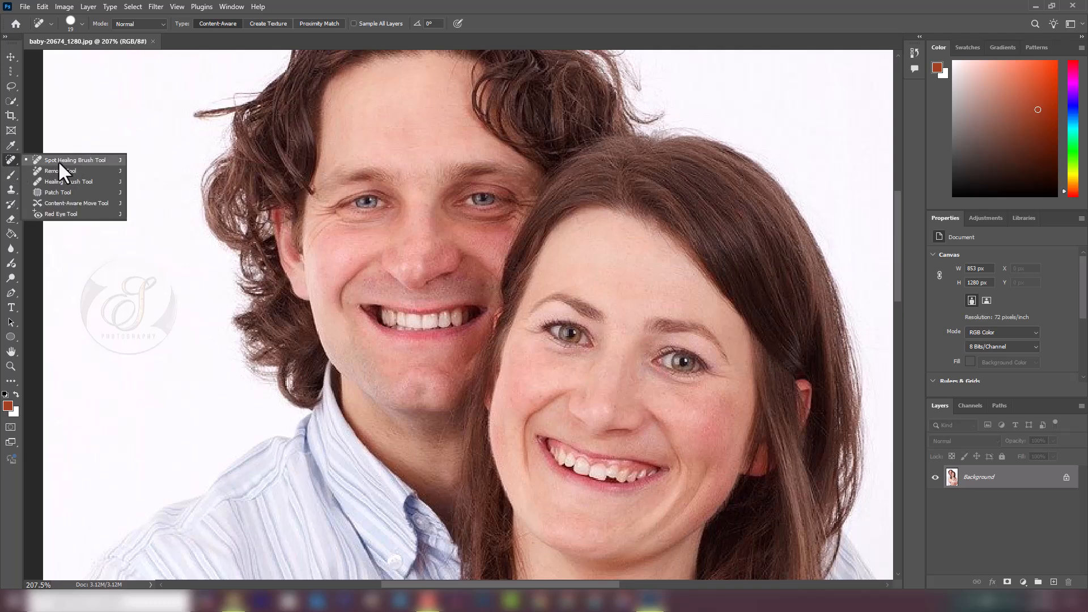
{"action": "left_click", "coordinate": [59, 162]}
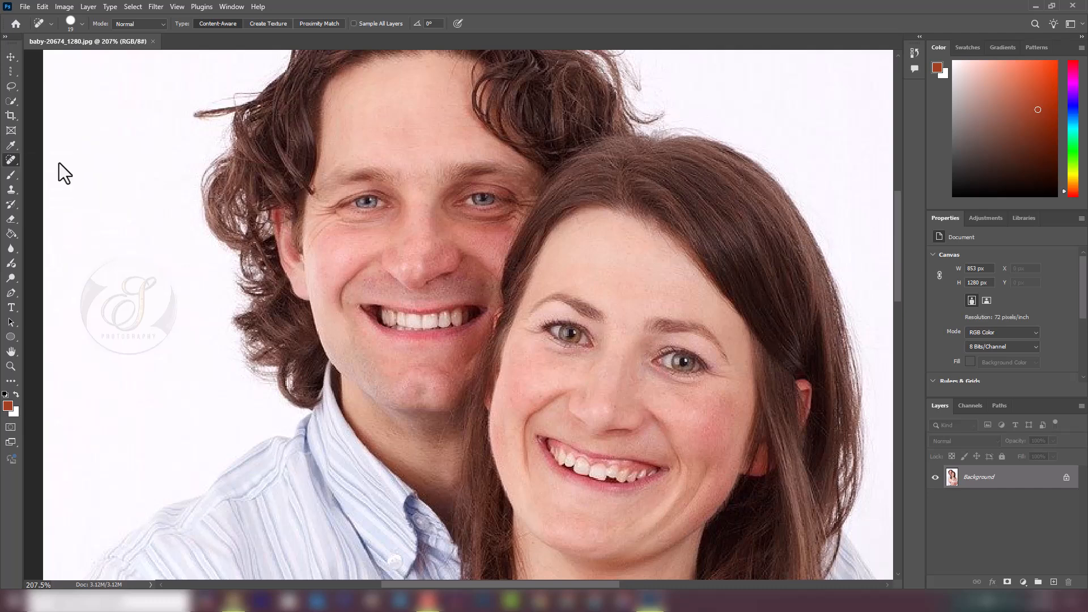
{"action": "scroll", "coordinate": [631, 418], "scroll_direction": "up", "scroll_amount": 1}
{"action": "scroll", "coordinate": [631, 418], "scroll_direction": "up", "scroll_amount": 6}
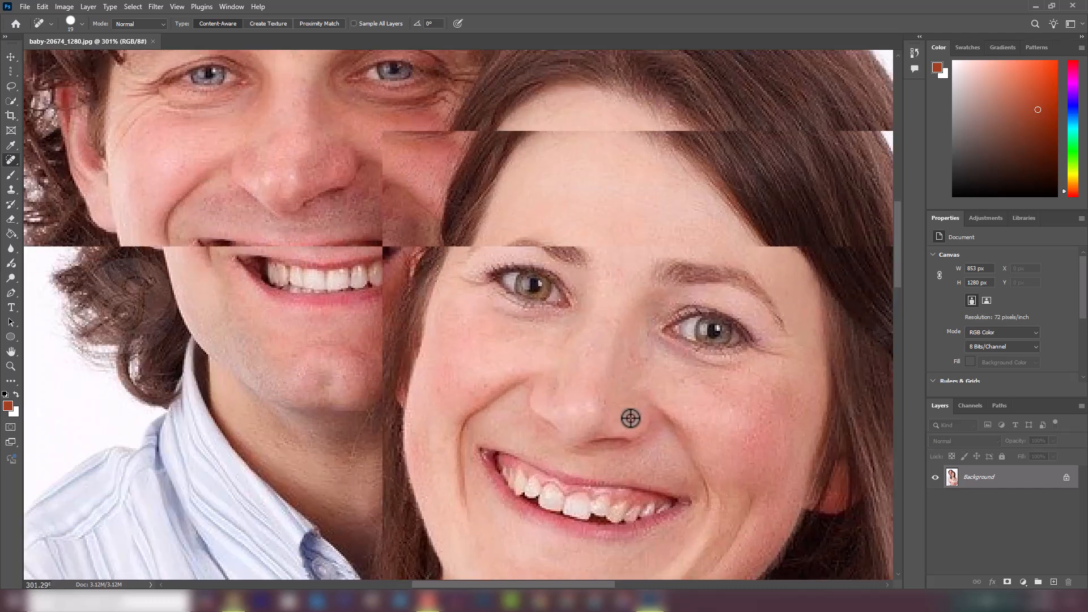
{"action": "left_click_drag", "start_coordinate": [612, 404], "coordinate": [602, 404]}
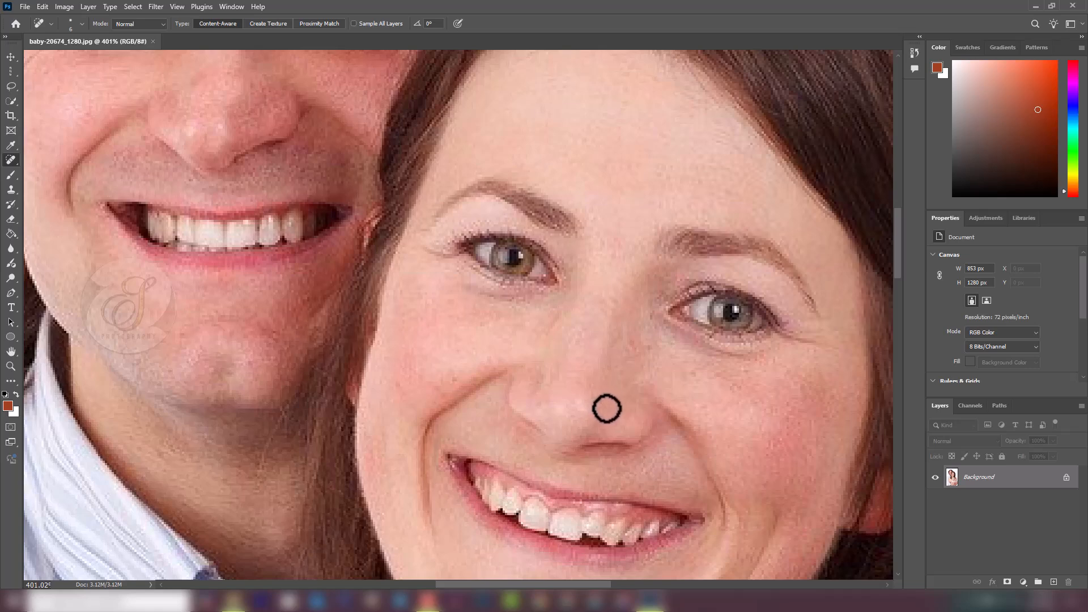
{"action": "left_click", "coordinate": [598, 399]}
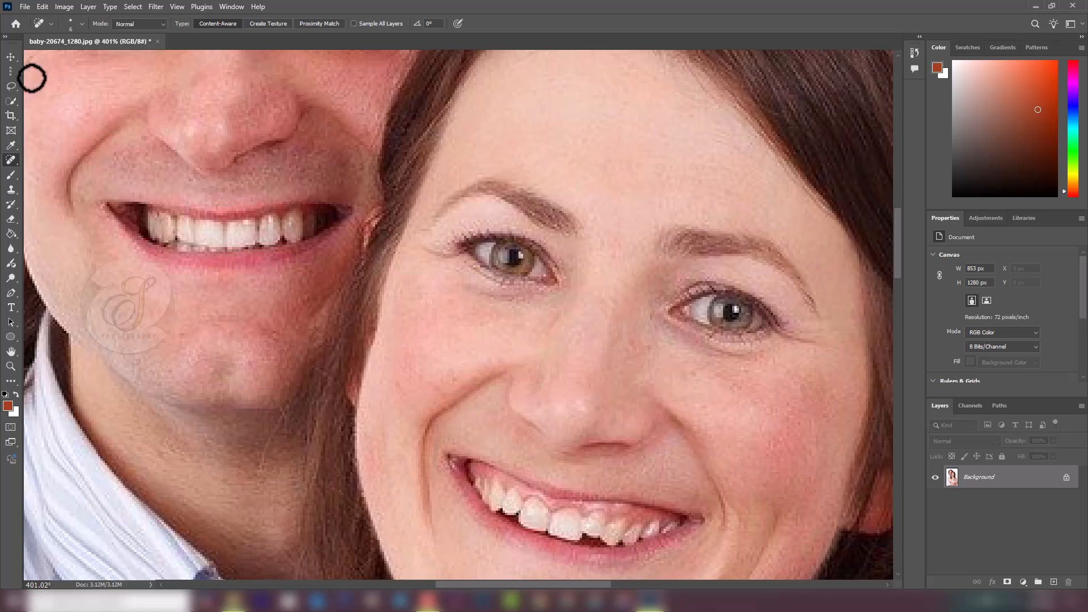
- Reset the colors to default and paint small black dots between the woman's eyebrows and down her nose with the Brush
{"action": "left_click", "coordinate": [11, 176]}
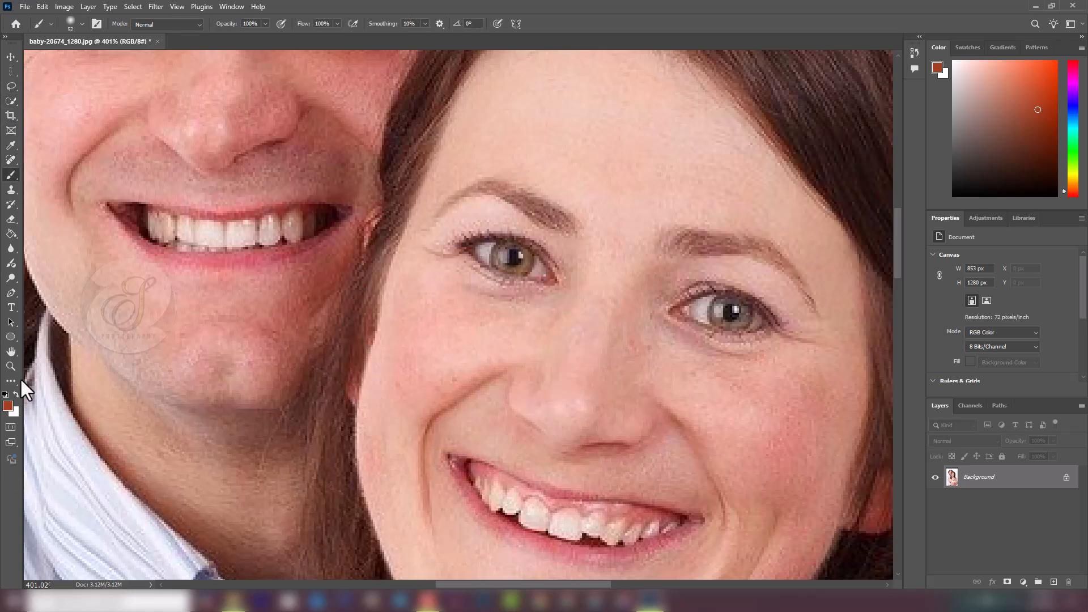
{"action": "left_click", "coordinate": [4, 395]}
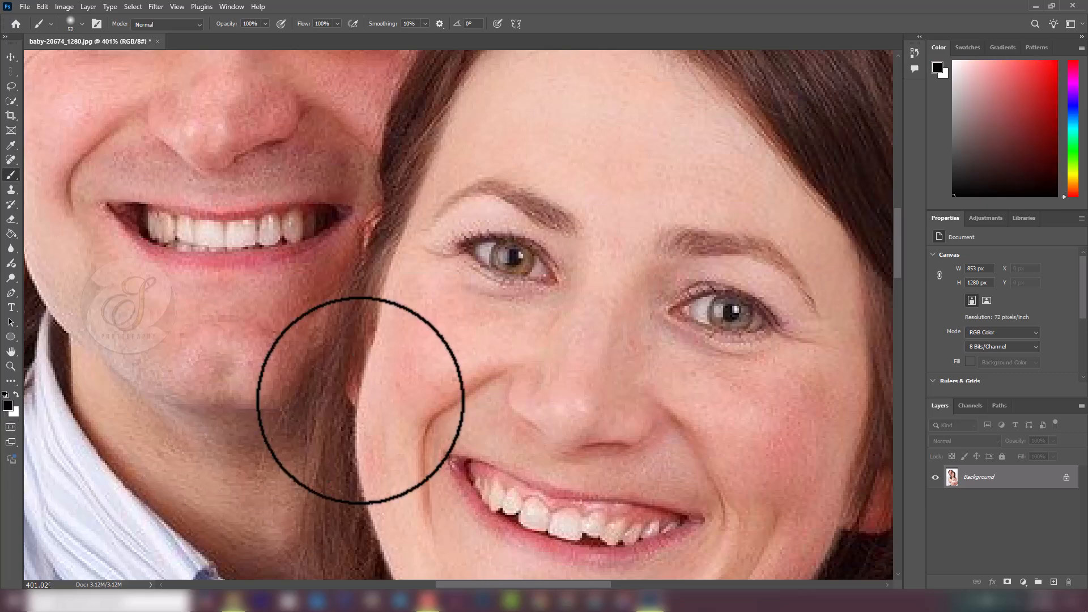
{"action": "left_click_drag", "start_coordinate": [634, 386], "coordinate": [576, 390]}
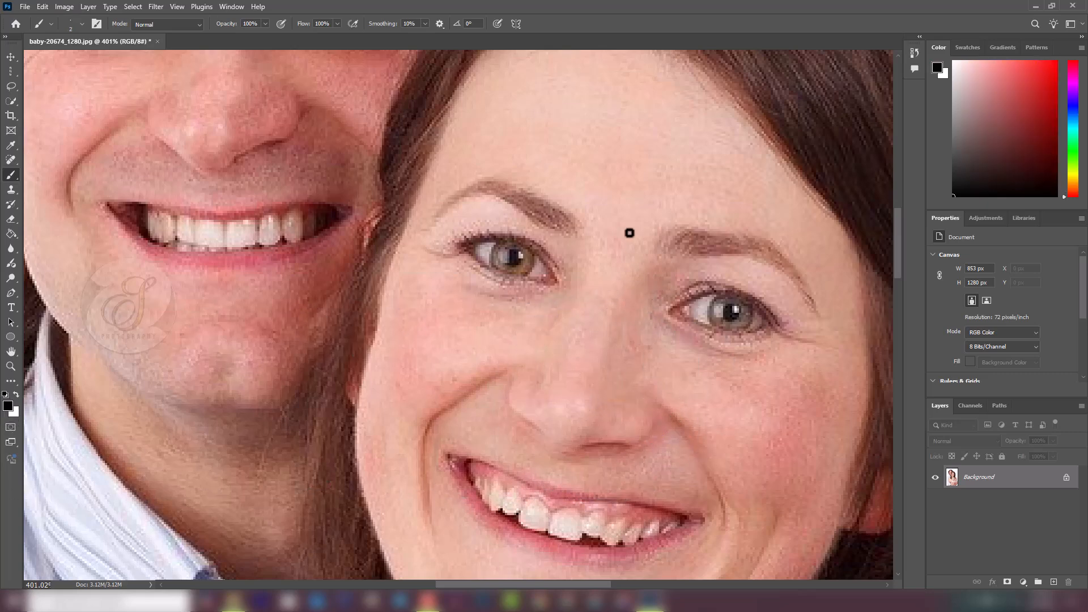
{"action": "left_click", "coordinate": [627, 217]}
- Remove the three black dots from the woman's forehead and nose with the Spot Healing Brush
{"action": "left_click", "coordinate": [8, 159]}
{"action": "left_click", "coordinate": [57, 162]}
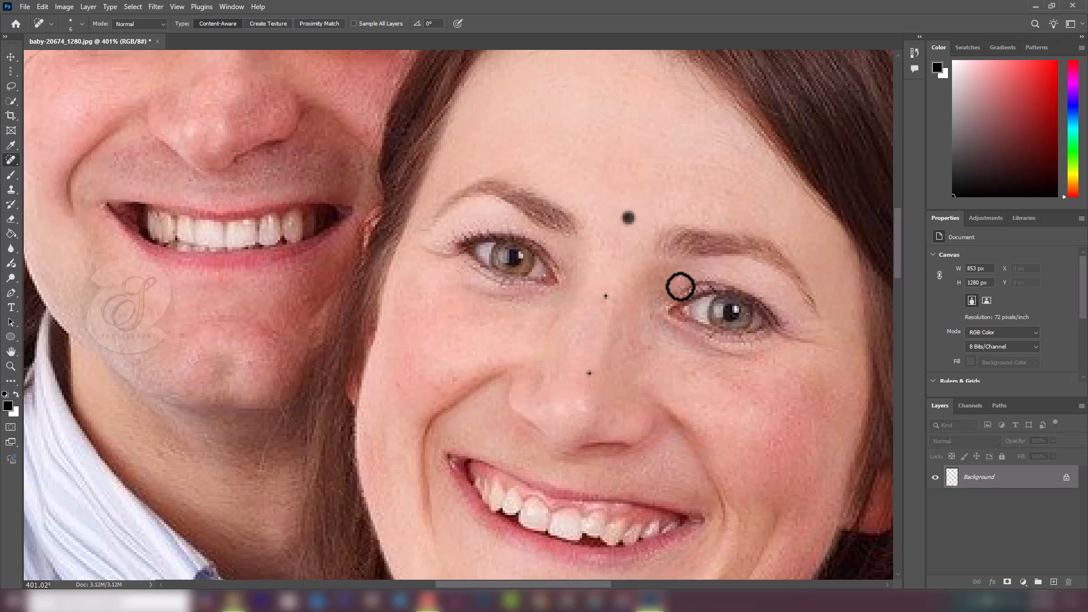
{"action": "left_click", "coordinate": [633, 215]}
{"action": "left_click", "coordinate": [606, 296]}
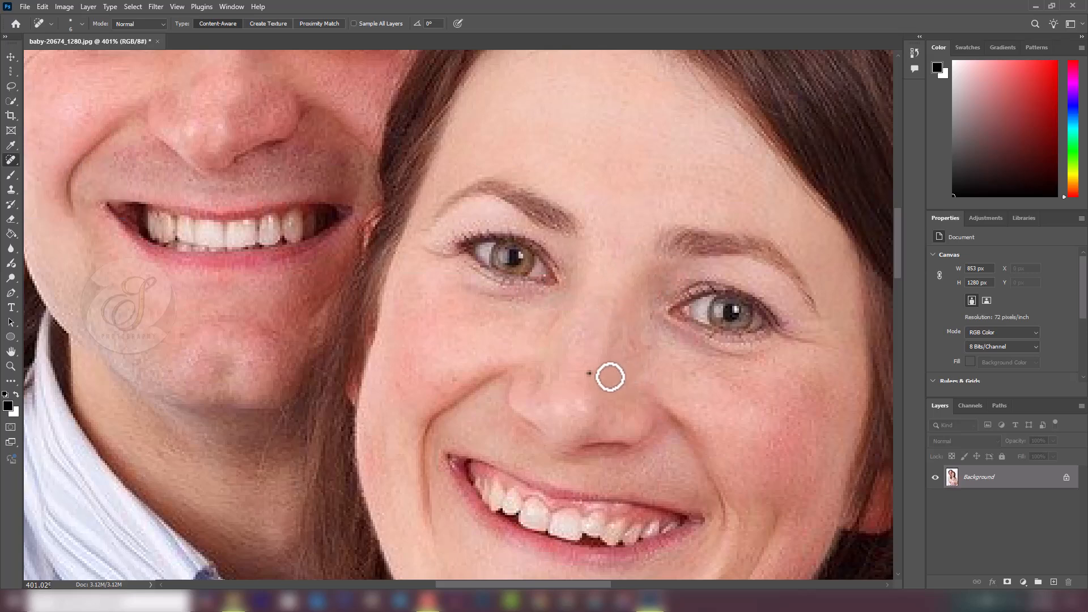
{"action": "left_click", "coordinate": [589, 372]}
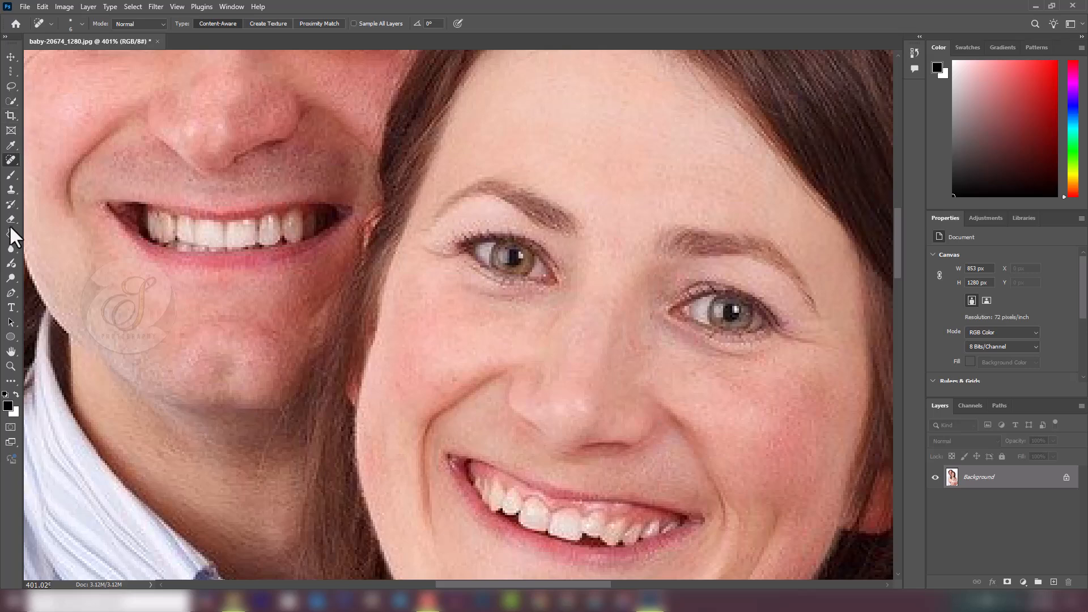
- Paint a thin wavy black line on the woman's forehead beside her hairline, and erase it with the Spot Healing Brush
{"action": "left_click", "coordinate": [11, 174]}
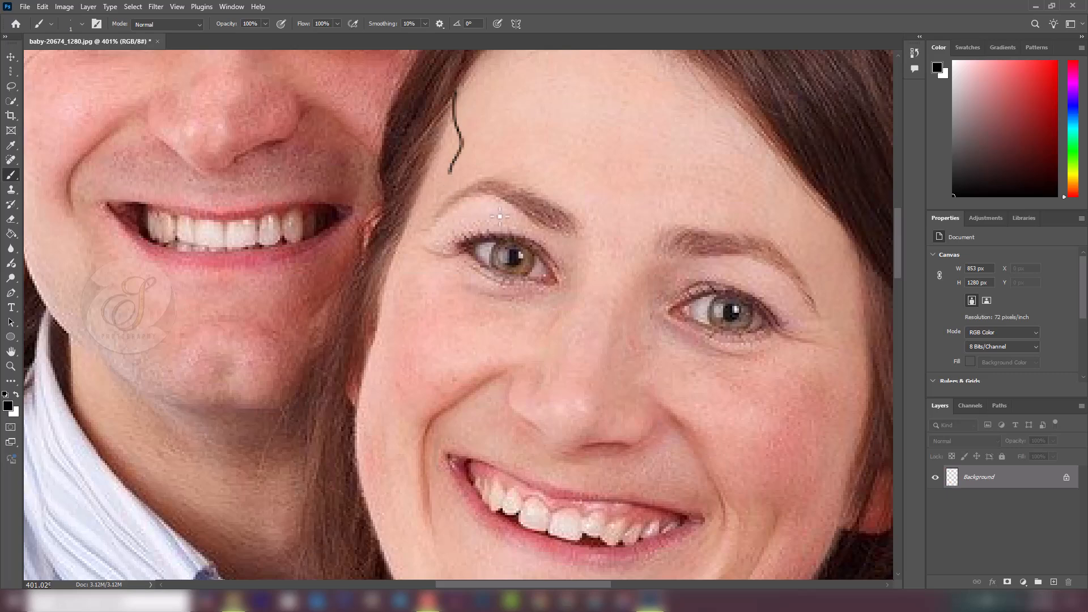
{"action": "left_click", "coordinate": [11, 160]}
{"action": "left_click", "coordinate": [50, 158]}
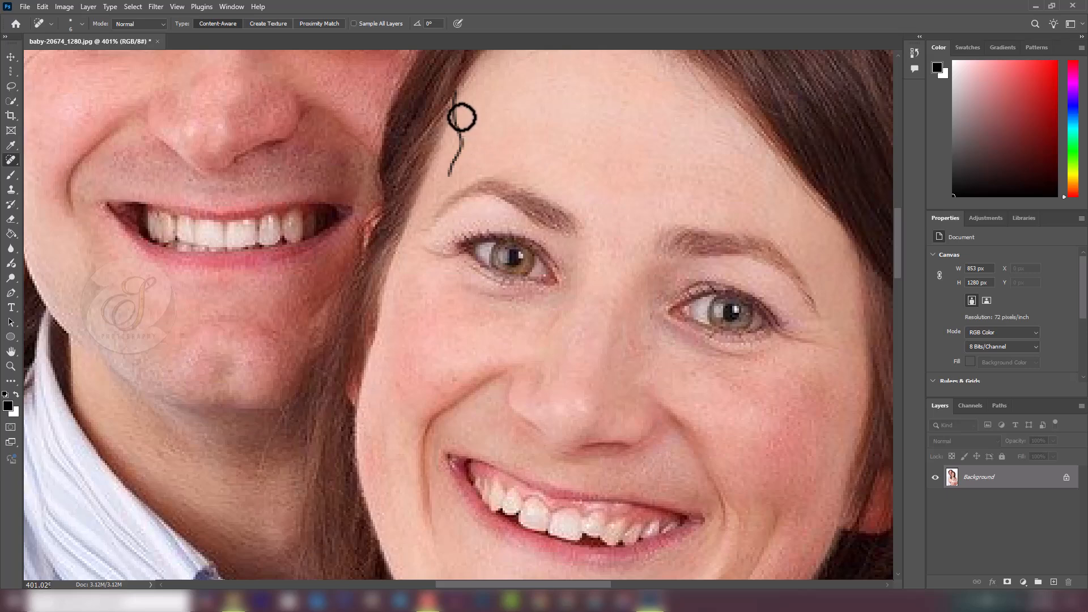
{"action": "mouse_move", "coordinate": [454, 92]}
{"action": "left_mouse_down"}
{"action": "mouse_move", "coordinate": [461, 134]}
{"action": "mouse_move", "coordinate": [450, 174]}
{"action": "left_mouse_up"}
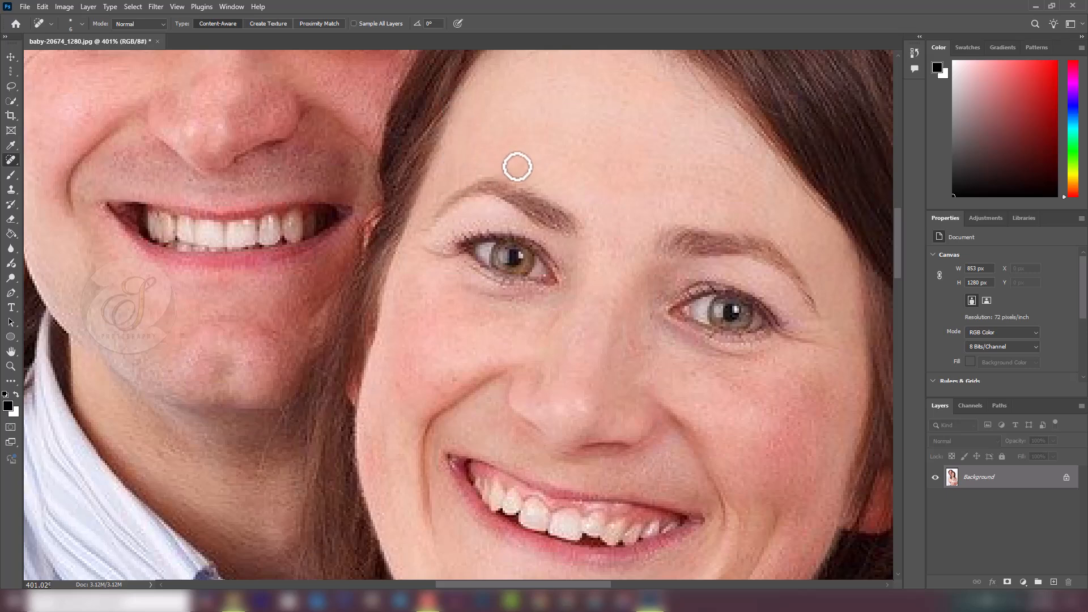
- Switch to the Remove Tool, agree to the generative AI guidelines and dismiss the tool's usage tip
{"action": "right_click", "coordinate": [13, 158]}
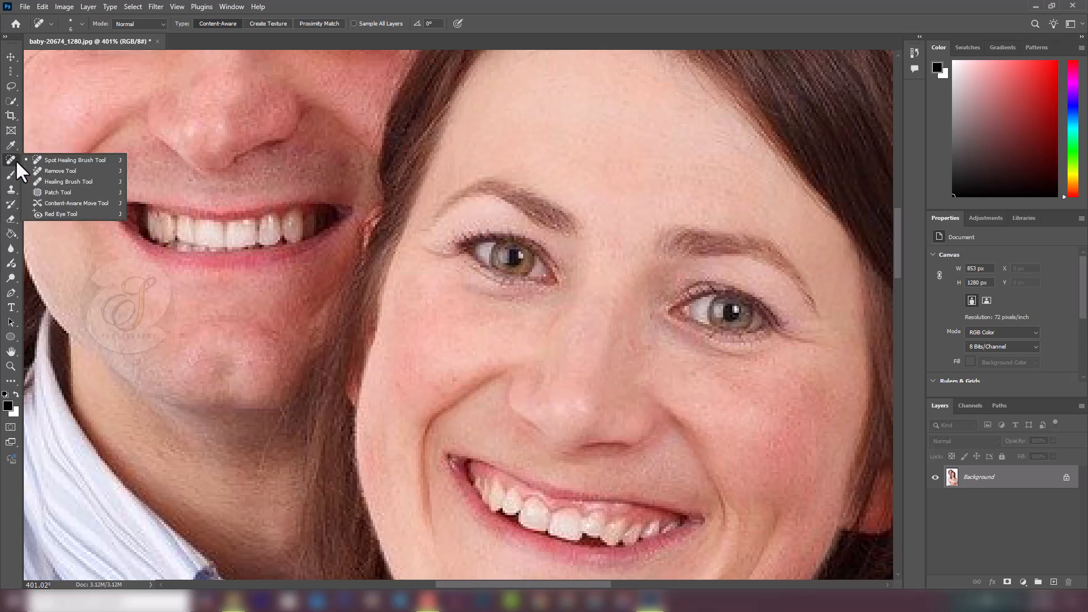
{"action": "left_click", "coordinate": [64, 172]}
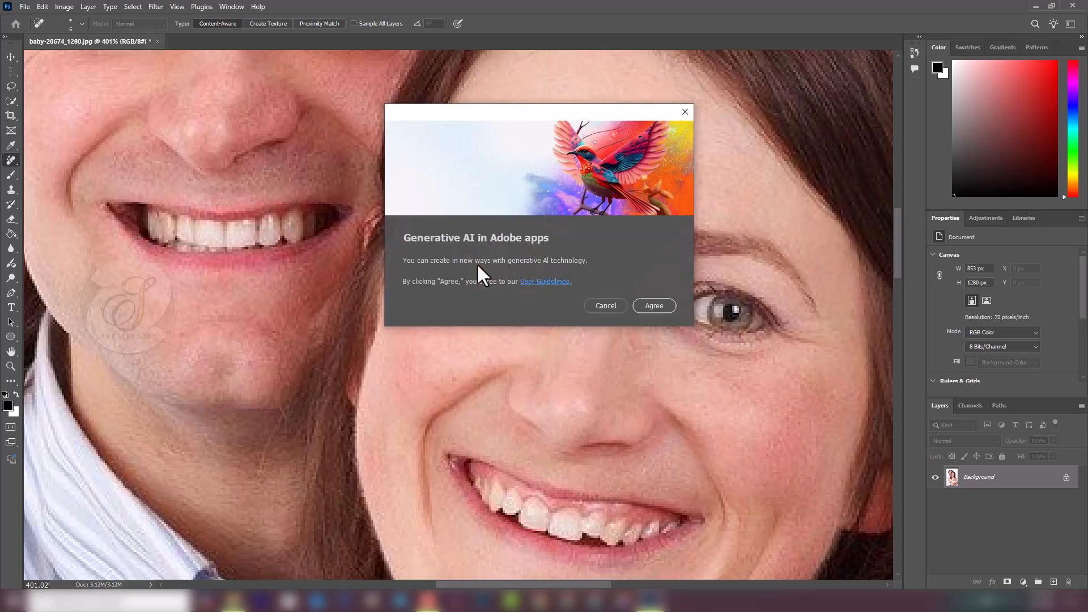
{"action": "left_click", "coordinate": [655, 306]}
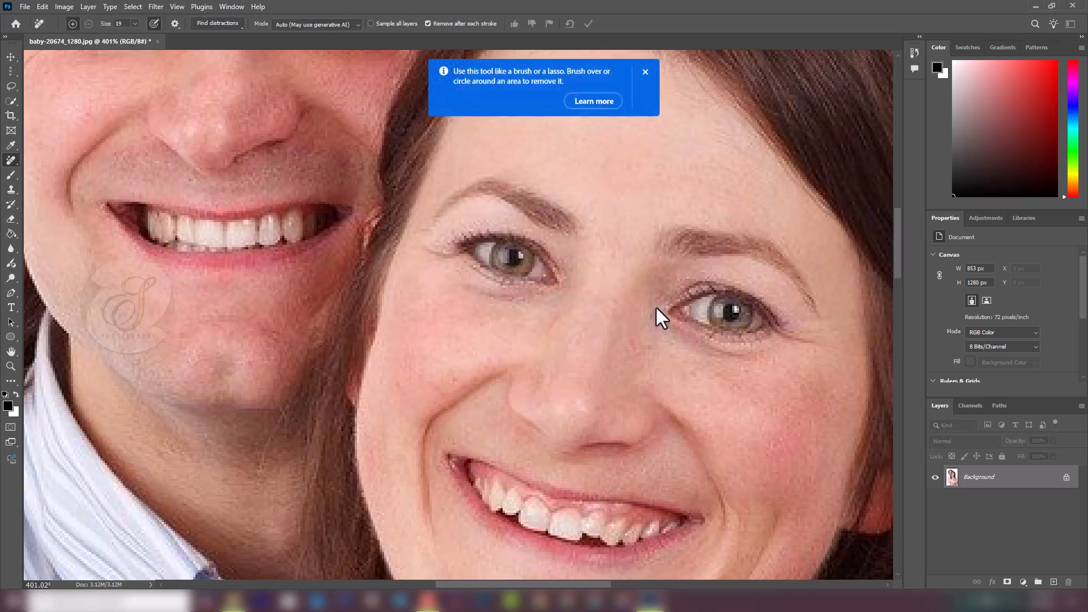
{"action": "left_click", "coordinate": [645, 72]}
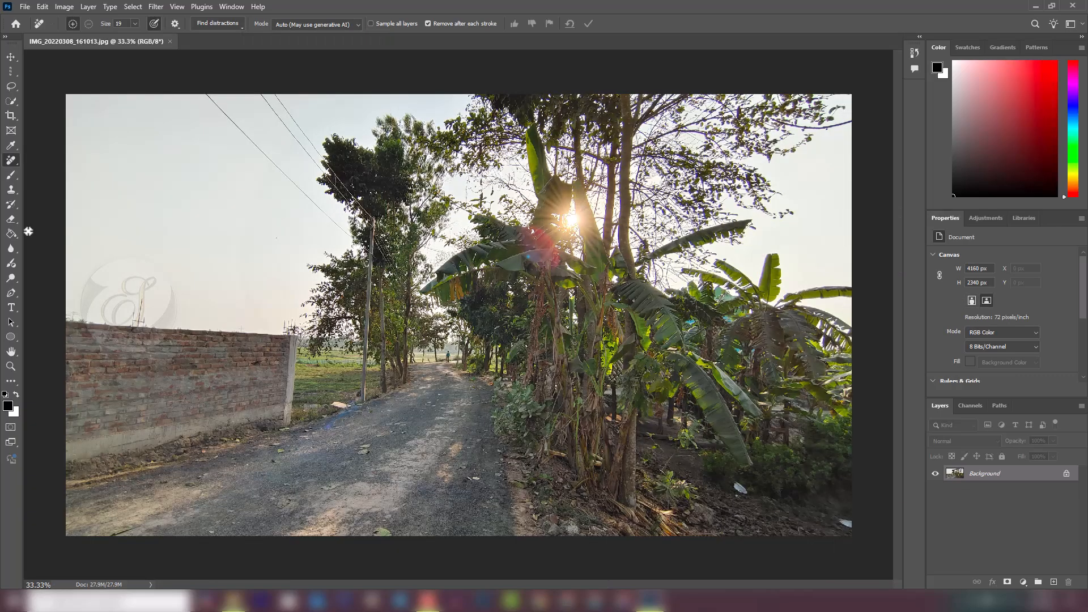
- Erase the leftmost overhead wire from the sky in IMG_20220308_161013.jpg with the Remove Tool at size 40
{"action": "scroll", "coordinate": [238, 175], "scroll_direction": "up", "scroll_amount": 3}
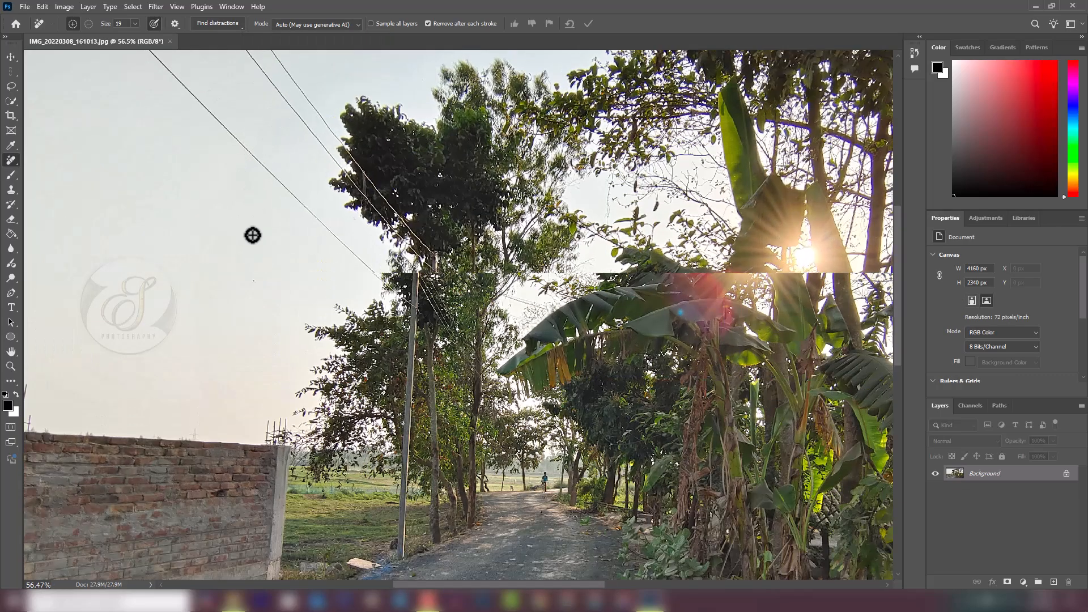
{"action": "left_click_drag", "start_coordinate": [230, 210], "coordinate": [335, 320]}
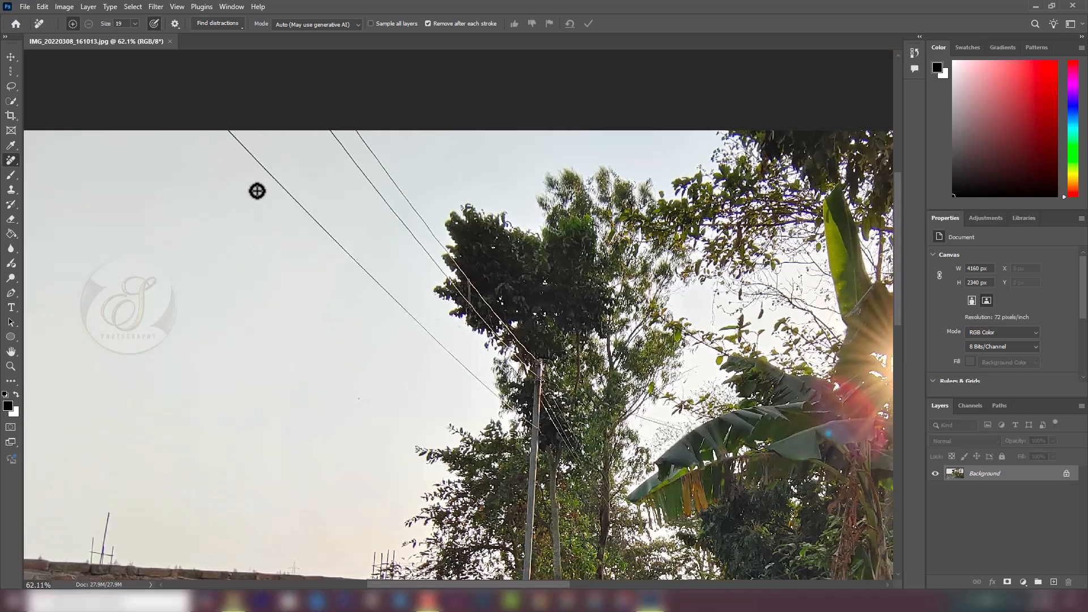
{"action": "left_click", "coordinate": [231, 132]}
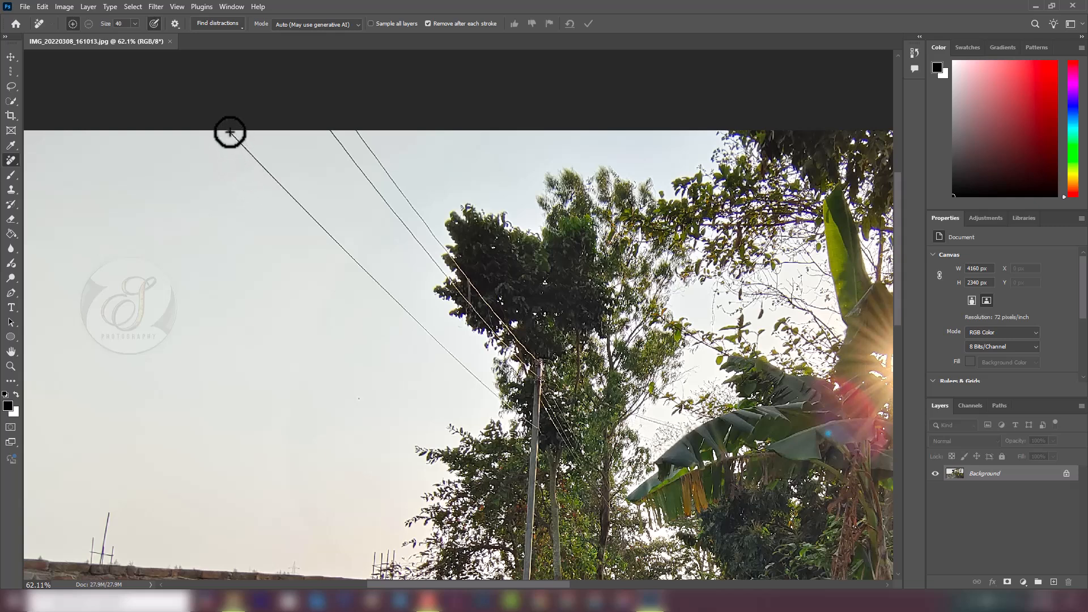
{"action": "key", "text": "bracketright"}
{"action": "key", "text": "bracketright"}
{"action": "mouse_move", "coordinate": [260, 159]}
{"action": "left_mouse_down"}
{"action": "mouse_move", "coordinate": [322, 235]}
{"action": "mouse_move", "coordinate": [497, 399]}
{"action": "left_mouse_up"}
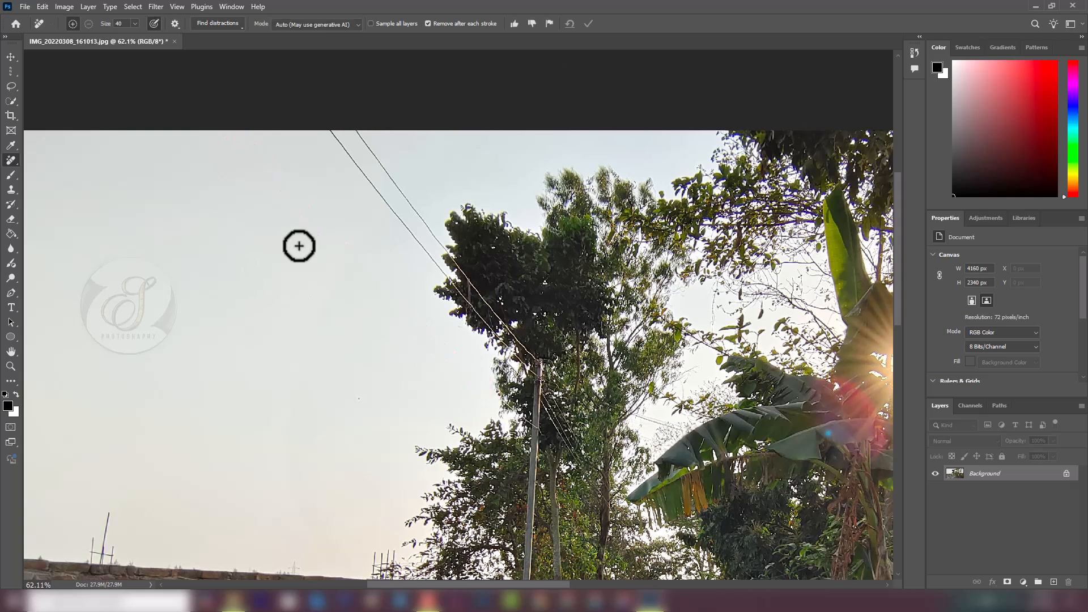
- Remove the thin poles standing on the near end of the brick wall with the Patch Tool, and clear the selection
{"action": "right_click", "coordinate": [11, 161]}
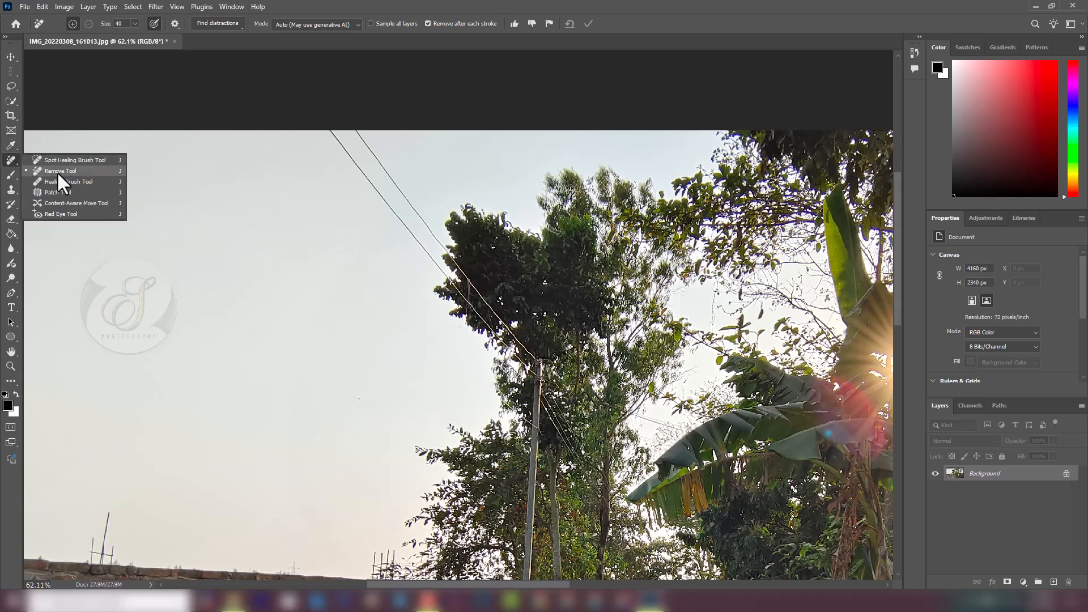
{"action": "left_click", "coordinate": [10, 166]}
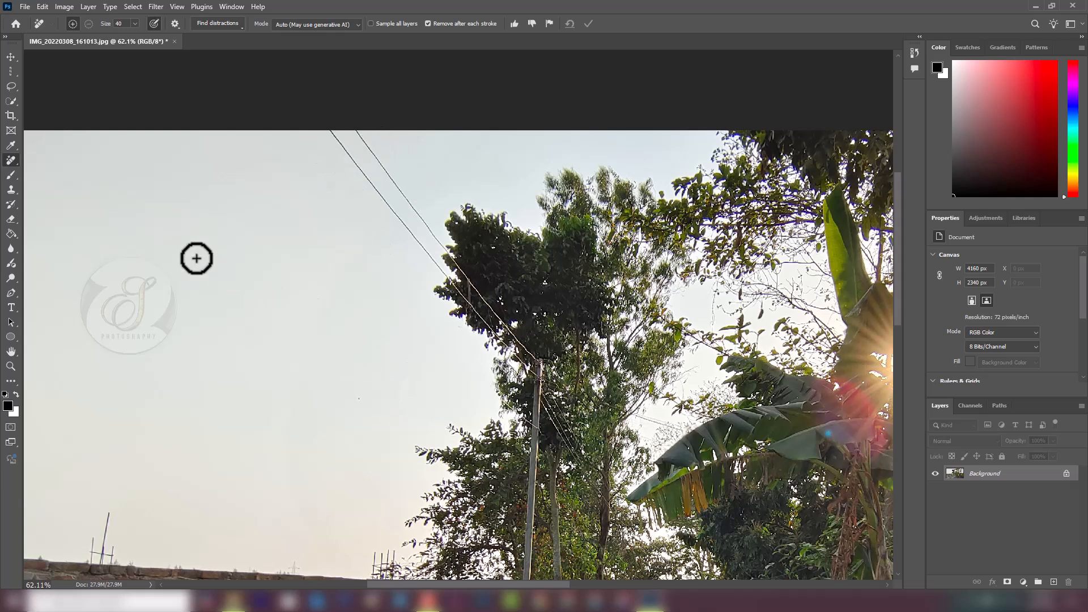
{"action": "right_click", "coordinate": [8, 160]}
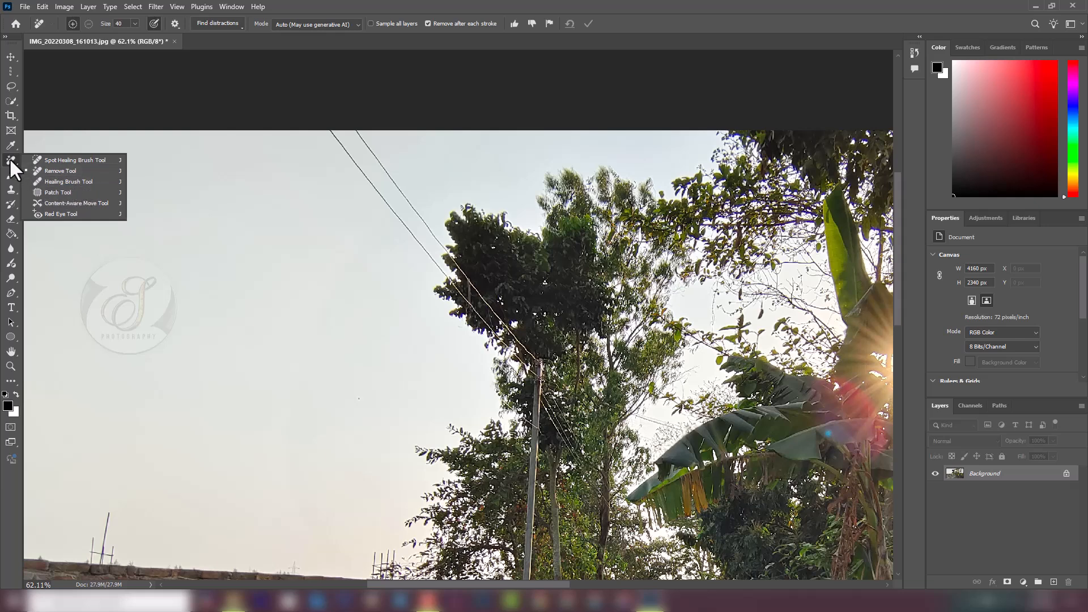
{"action": "left_click", "coordinate": [59, 194]}
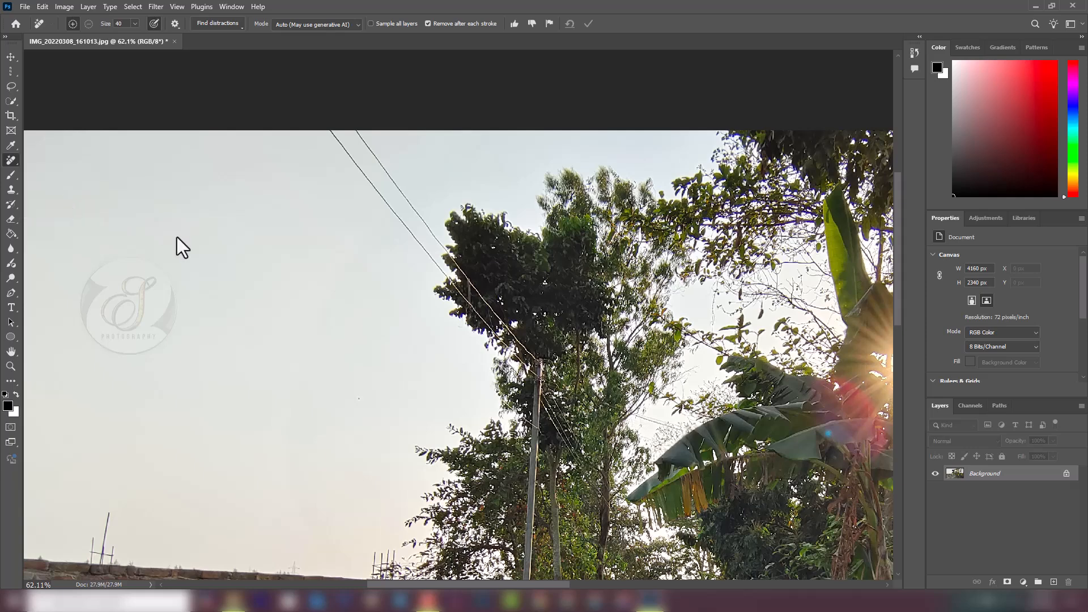
{"action": "scroll", "coordinate": [238, 288], "scroll_direction": "down", "scroll_amount": 4}
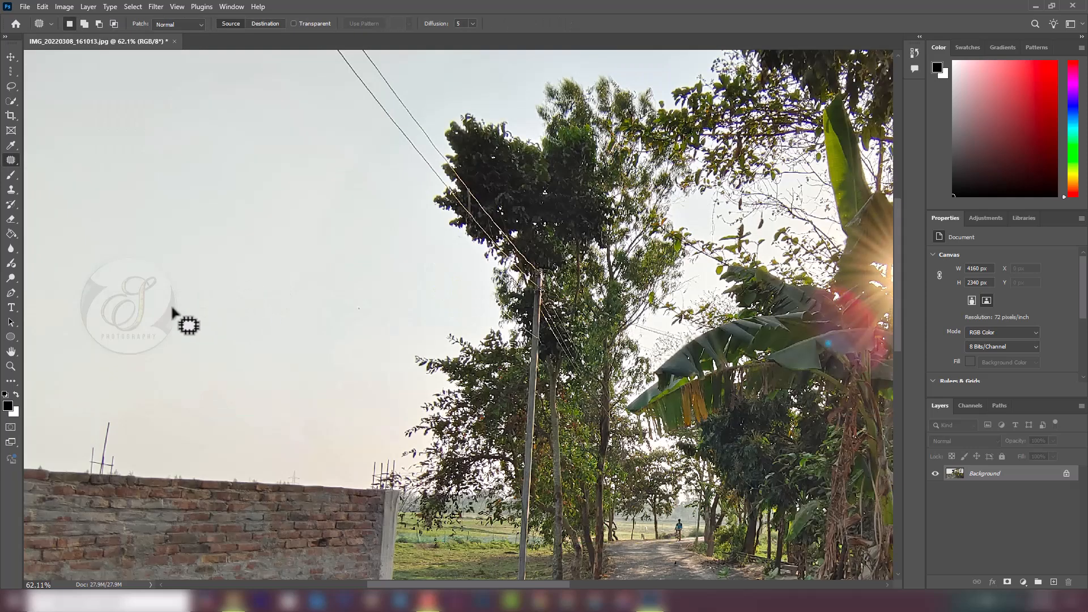
{"action": "scroll", "coordinate": [111, 346], "scroll_direction": "up", "scroll_amount": 5}
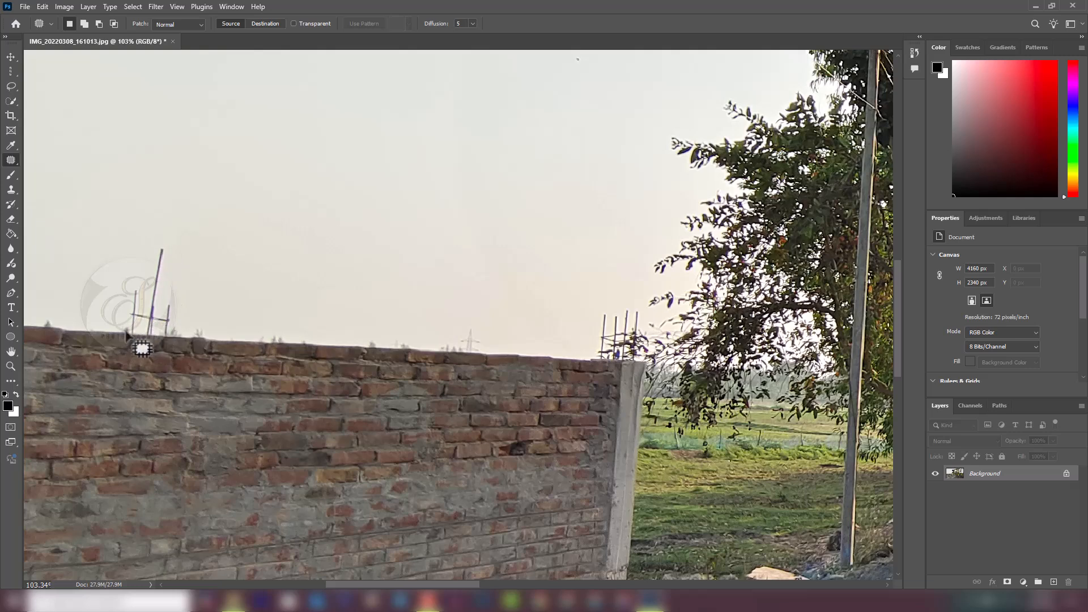
{"action": "mouse_move", "coordinate": [125, 335]}
{"action": "left_mouse_down"}
{"action": "mouse_move", "coordinate": [131, 278]}
{"action": "mouse_move", "coordinate": [169, 240]}
{"action": "mouse_move", "coordinate": [179, 271]}
{"action": "mouse_move", "coordinate": [173, 331]}
{"action": "mouse_move", "coordinate": [126, 337]}
{"action": "mouse_move", "coordinate": [153, 316]}
{"action": "mouse_move", "coordinate": [236, 326]}
{"action": "left_mouse_up"}
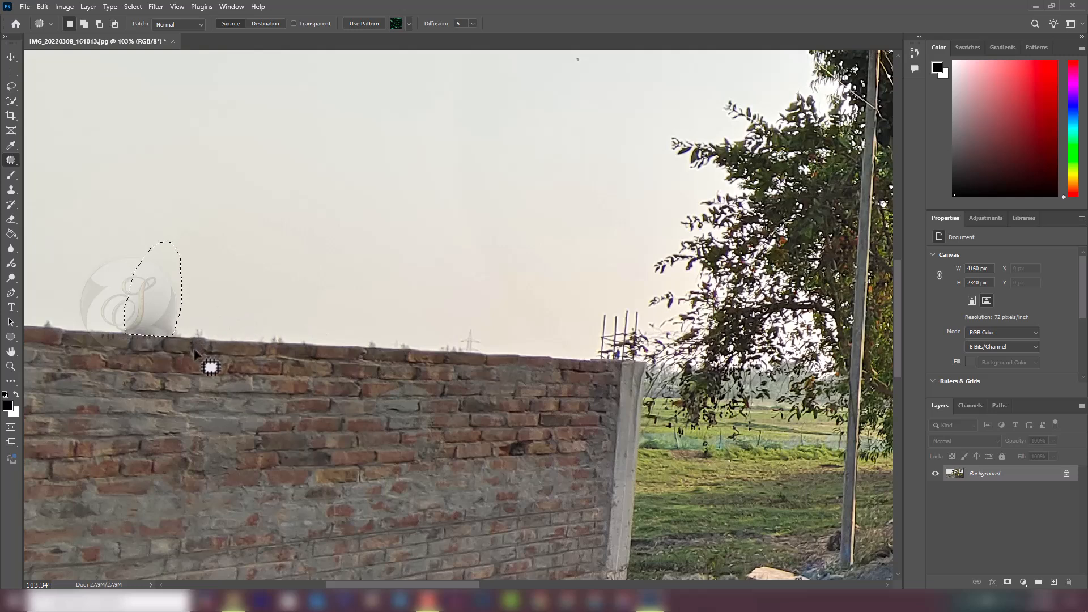
{"action": "key", "text": "ctrl+z"}
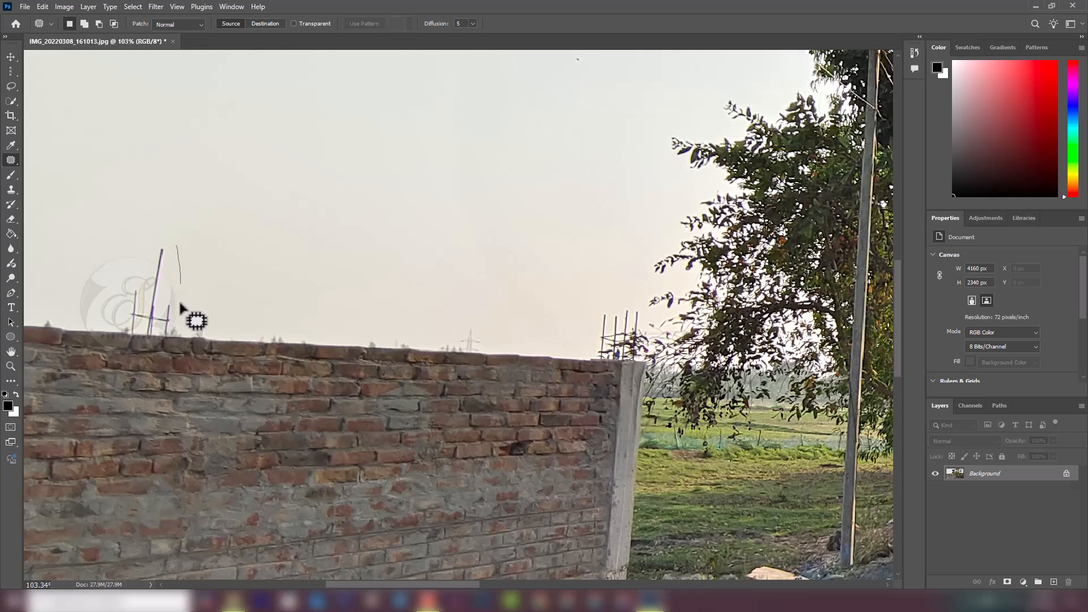
{"action": "mouse_move", "coordinate": [180, 308]}
{"action": "left_mouse_down"}
{"action": "mouse_move", "coordinate": [180, 352]}
{"action": "mouse_move", "coordinate": [130, 362]}
{"action": "mouse_move", "coordinate": [115, 324]}
{"action": "mouse_move", "coordinate": [142, 243]}
{"action": "mouse_move", "coordinate": [174, 237]}
{"action": "mouse_move", "coordinate": [210, 332]}
{"action": "mouse_move", "coordinate": [284, 339]}
{"action": "left_mouse_up"}
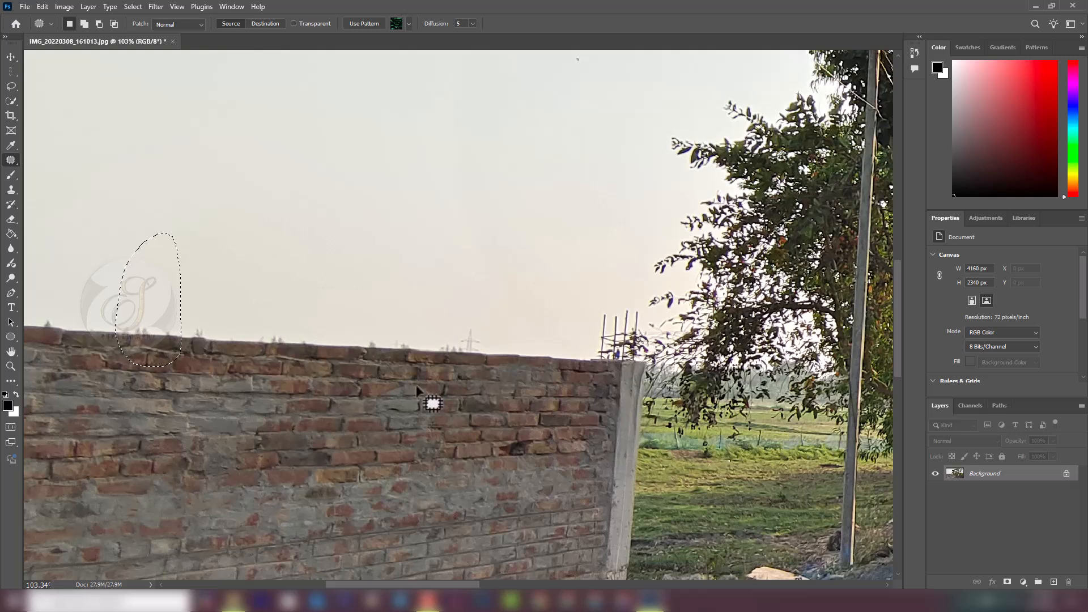
{"action": "key", "text": "ctrl+d"}
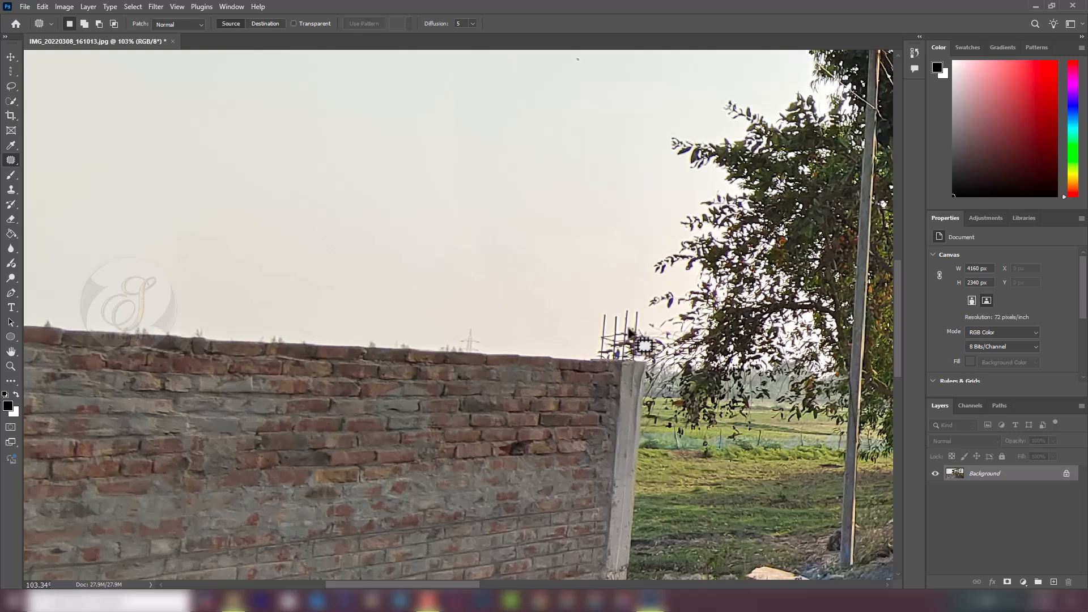
- Patch the poles beside the concrete pillar at the wall's far end with clear sky, and deselect the area
{"action": "mouse_move", "coordinate": [639, 303]}
{"action": "left_mouse_down"}
{"action": "mouse_move", "coordinate": [648, 357]}
{"action": "mouse_move", "coordinate": [636, 361]}
{"action": "mouse_move", "coordinate": [608, 366]}
{"action": "mouse_move", "coordinate": [585, 349]}
{"action": "mouse_move", "coordinate": [627, 316]}
{"action": "mouse_move", "coordinate": [539, 352]}
{"action": "mouse_move", "coordinate": [531, 335]}
{"action": "left_mouse_up"}
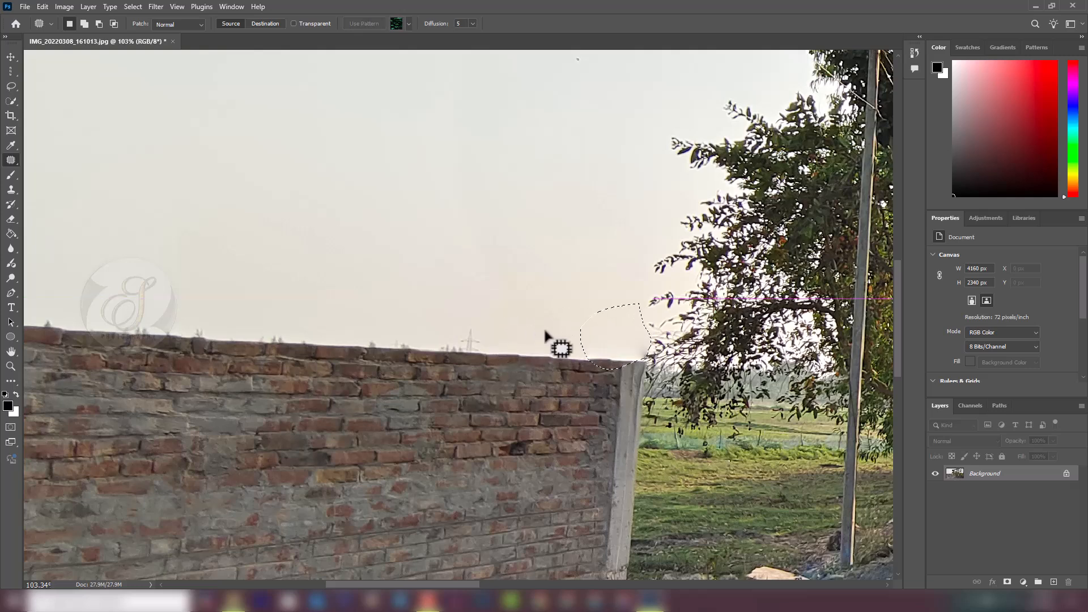
{"action": "left_click", "coordinate": [639, 378]}
{"action": "scroll", "coordinate": [445, 335], "scroll_direction": "down", "scroll_amount": 5}
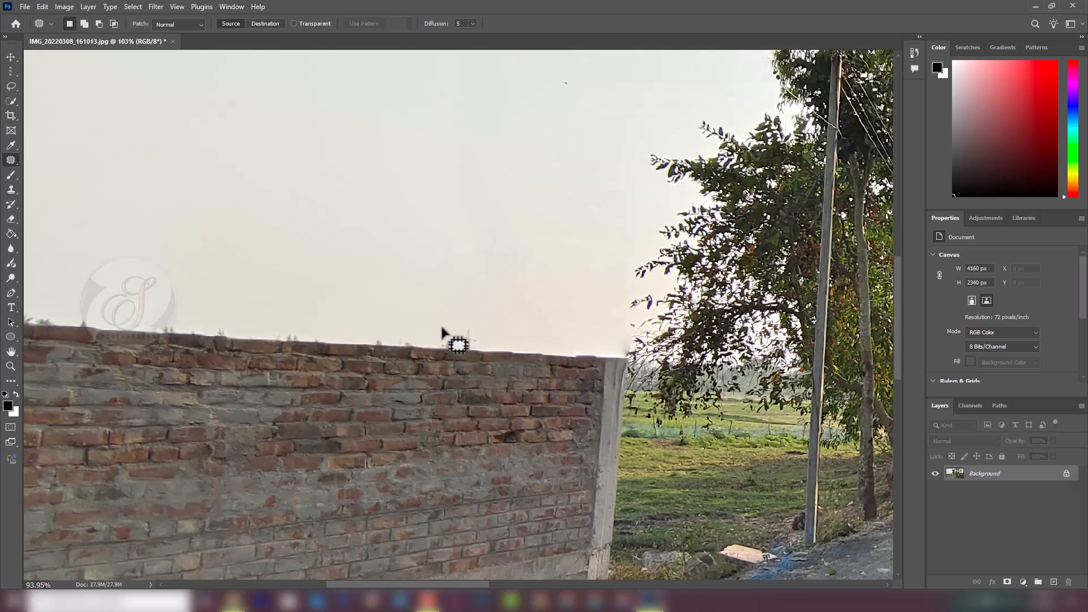
{"action": "scroll", "coordinate": [442, 332], "scroll_direction": "down", "scroll_amount": 2}
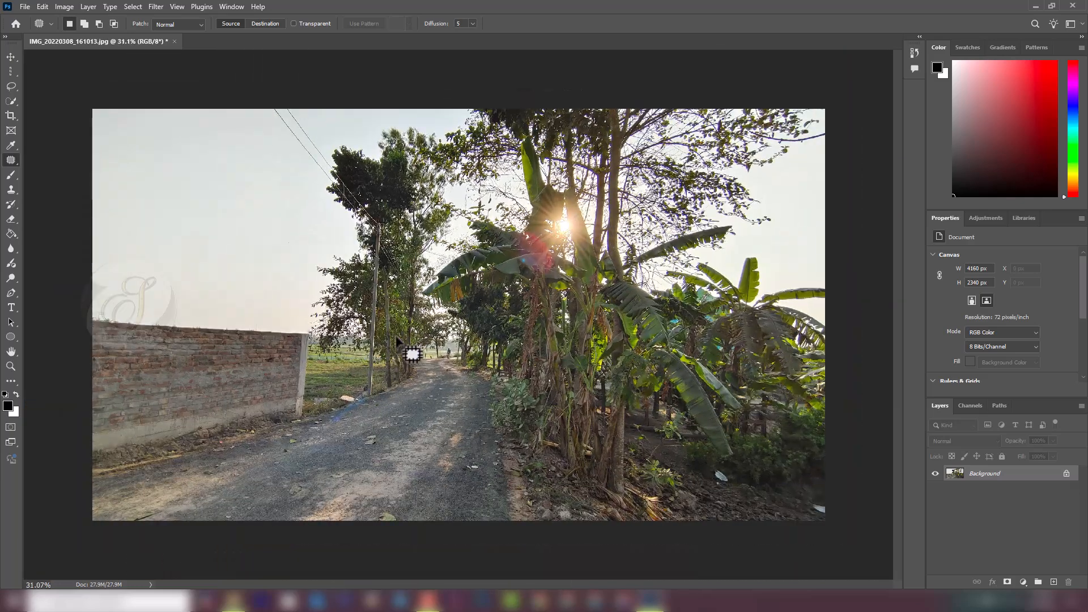
- Try the Red Eye Tool on an empty area of sky, and switch back to the Spot Healing Brush Tool
{"action": "key", "text": "shift+j"}
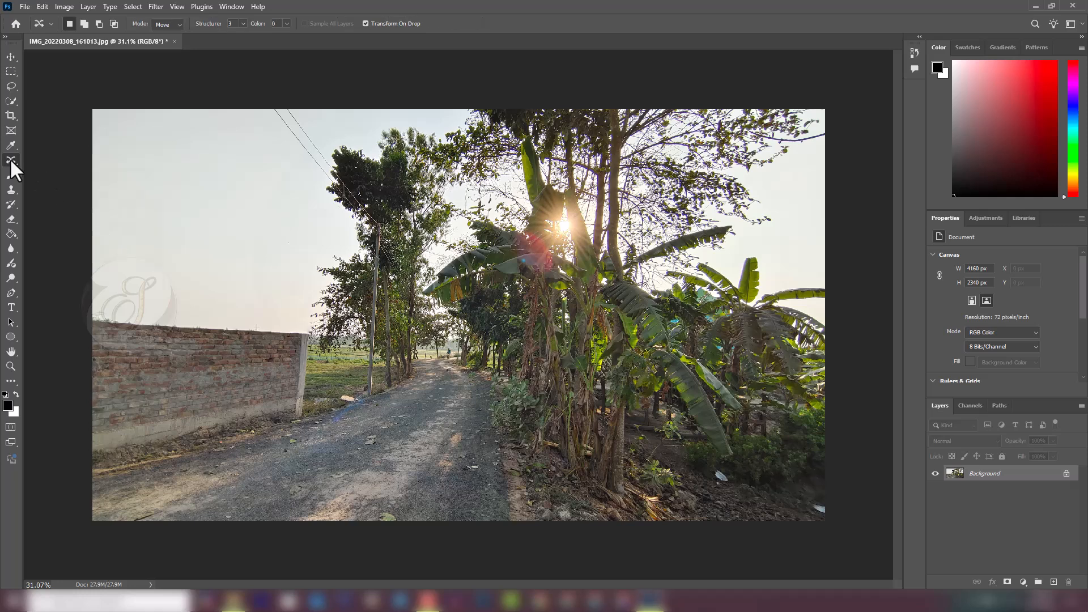
{"action": "left_click", "coordinate": [10, 160]}
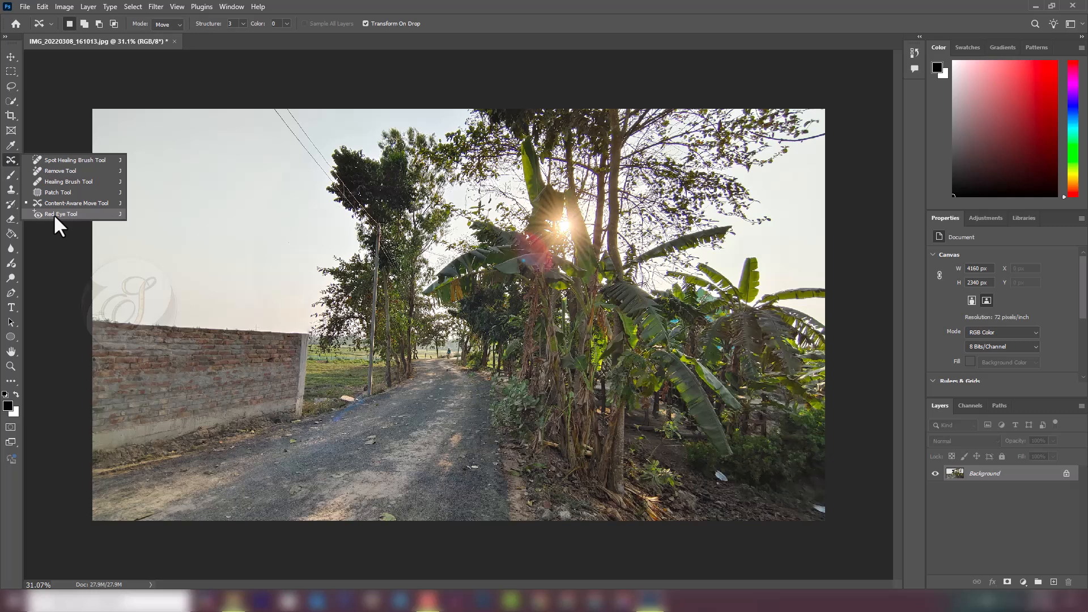
{"action": "left_click", "coordinate": [55, 216]}
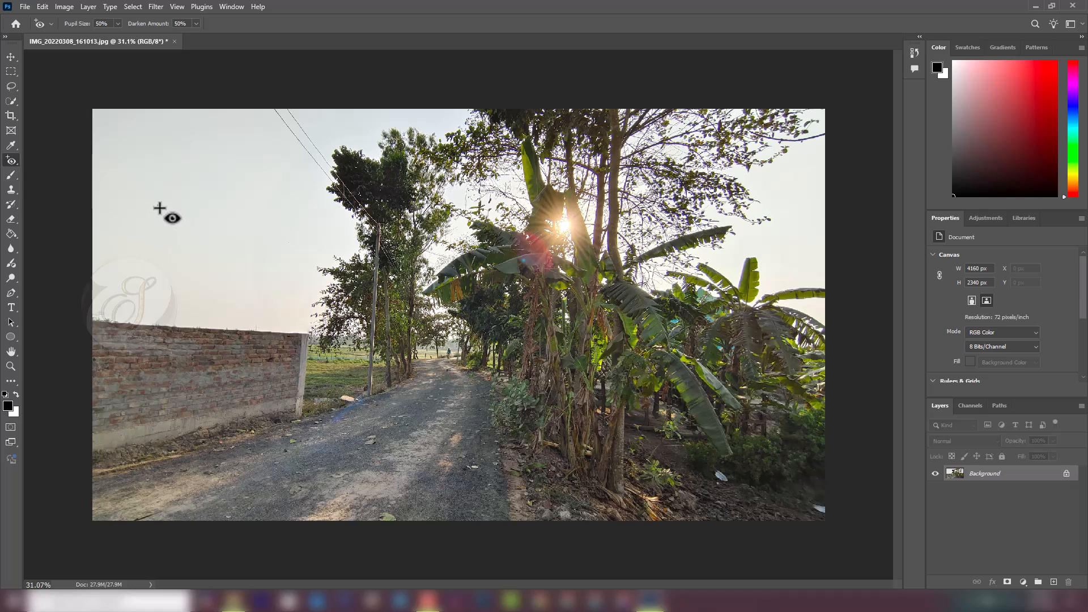
{"action": "left_click_drag", "start_coordinate": [157, 208], "coordinate": [198, 238]}
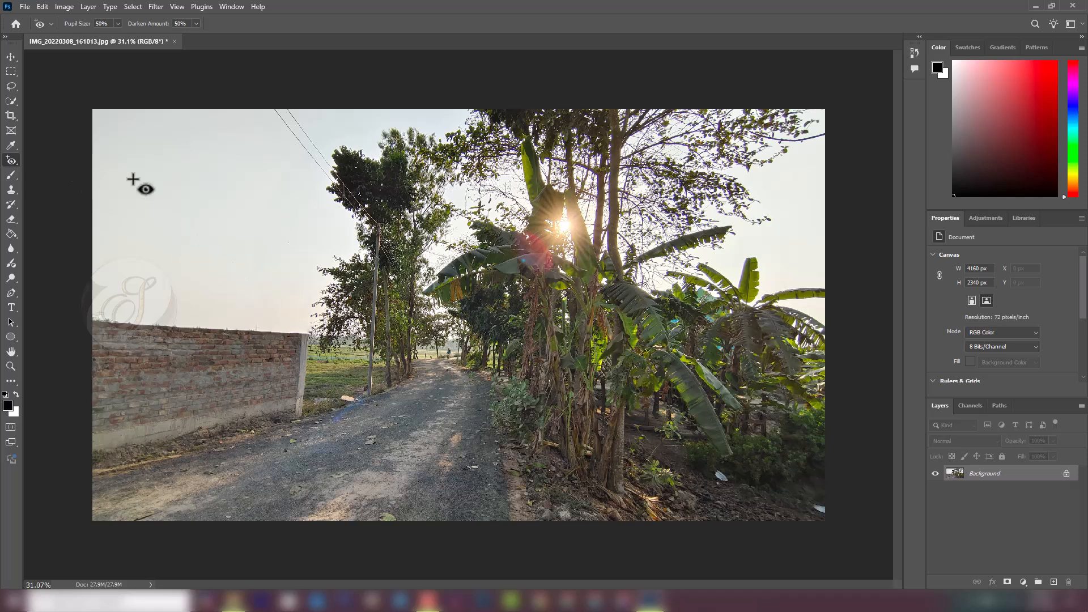
{"action": "right_click", "coordinate": [12, 161]}
{"action": "left_click", "coordinate": [45, 170]}
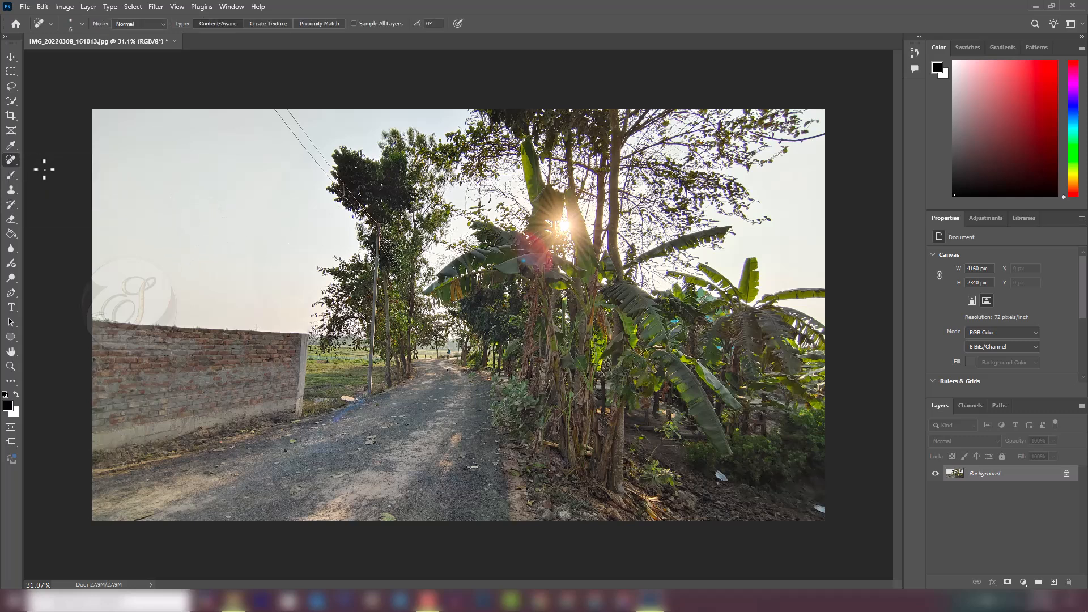
- Activate the Brush Tool and resize its soft tip to 45 px
{"action": "left_click", "coordinate": [10, 175]}
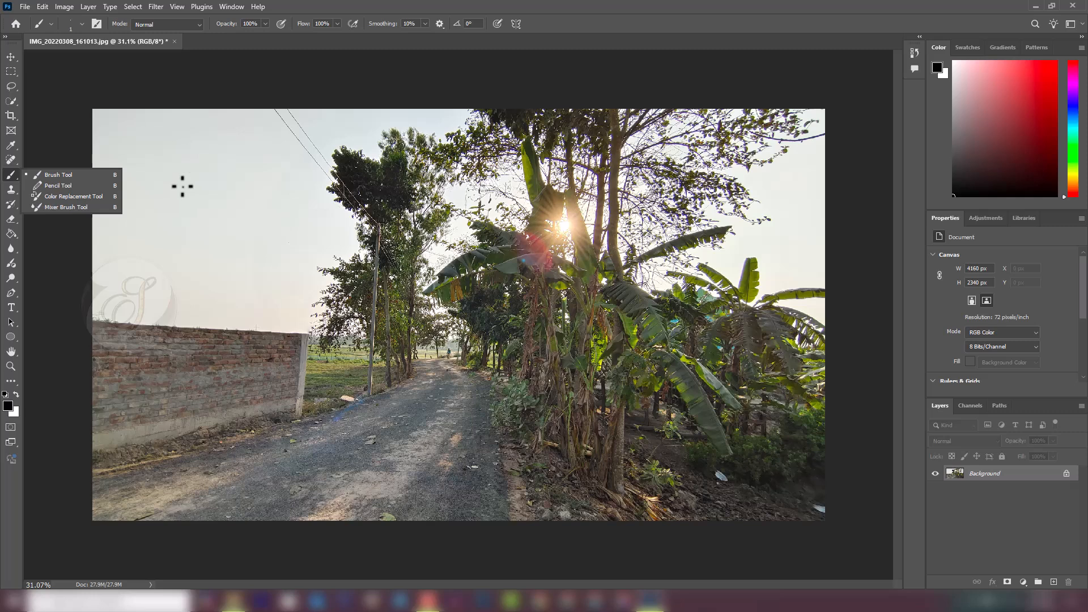
{"action": "left_click", "coordinate": [154, 213]}
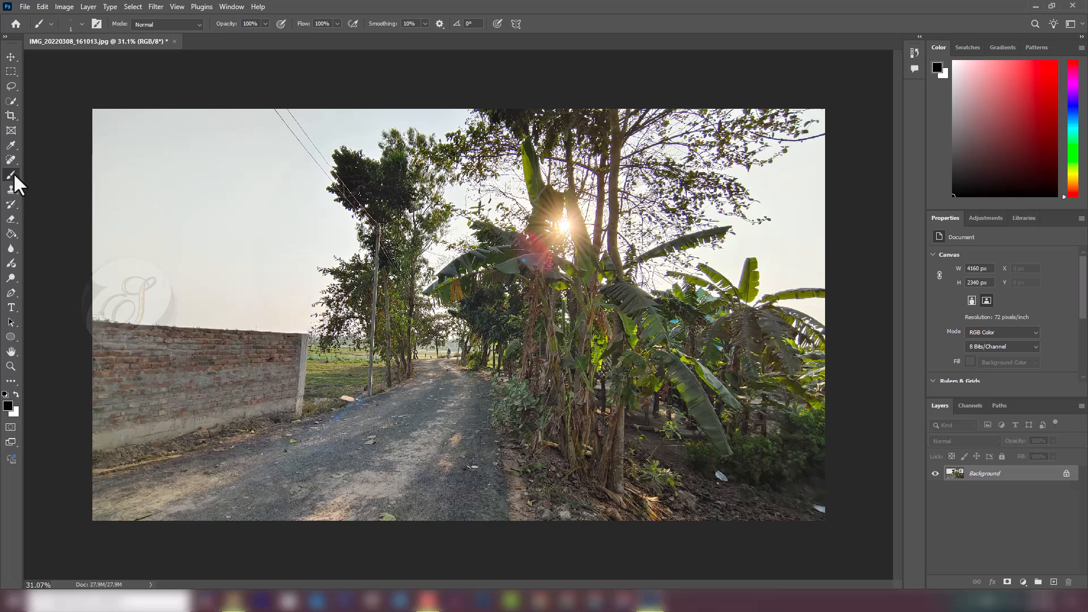
{"action": "right_click", "coordinate": [186, 222], "text": "alt"}
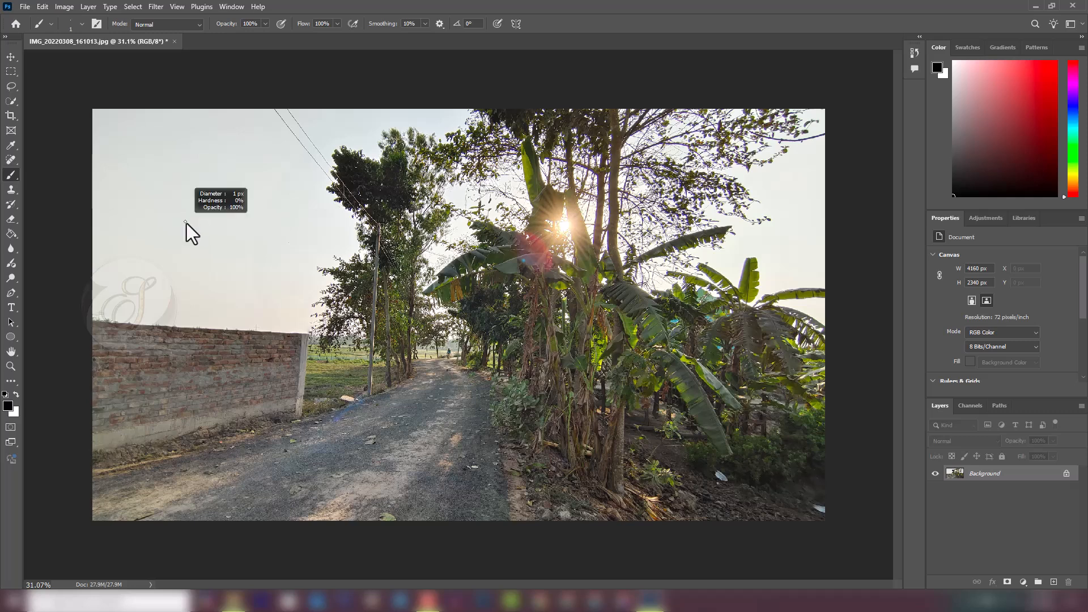
{"action": "mouse_move", "coordinate": [185, 223]}
{"action": "left_mouse_down"}
{"action": "mouse_move", "coordinate": [266, 218]}
{"action": "mouse_move", "coordinate": [195, 223]}
{"action": "left_mouse_up"}
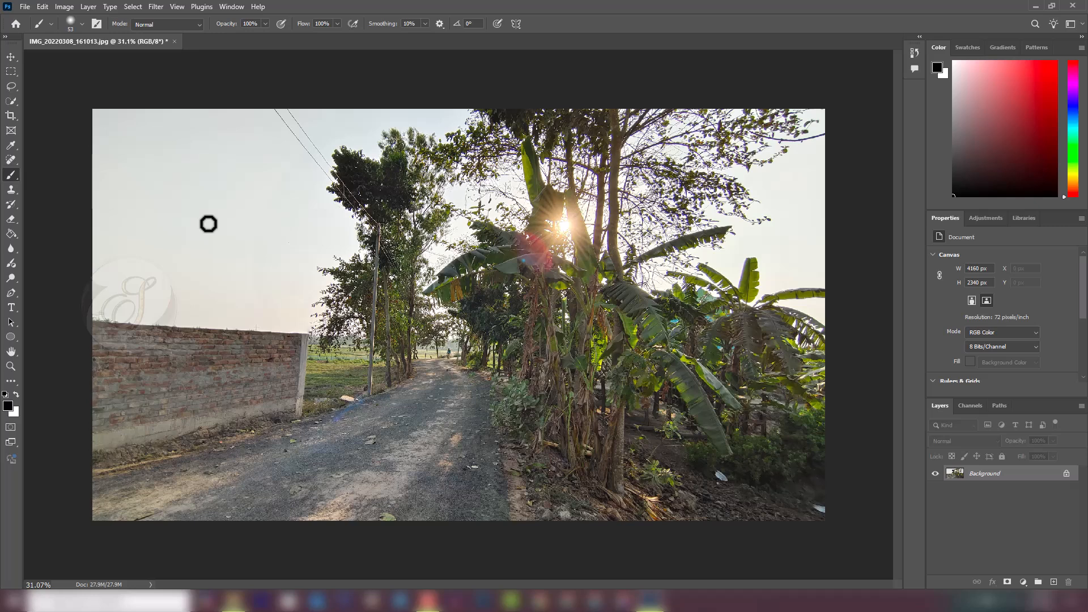
{"action": "key", "text": "bracketleft"}
{"action": "key", "text": "bracketright"}
{"action": "key", "text": "bracketleft"}
{"action": "key", "text": "bracketright"}
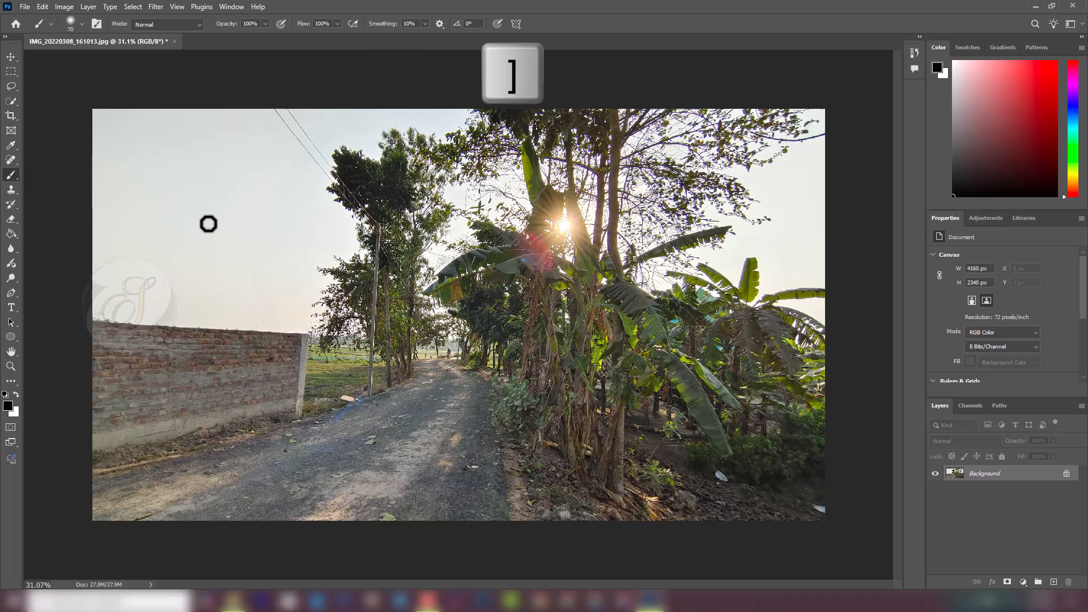
{"action": "key", "text": "bracketleft"}
{"action": "key", "text": "bracketright"}
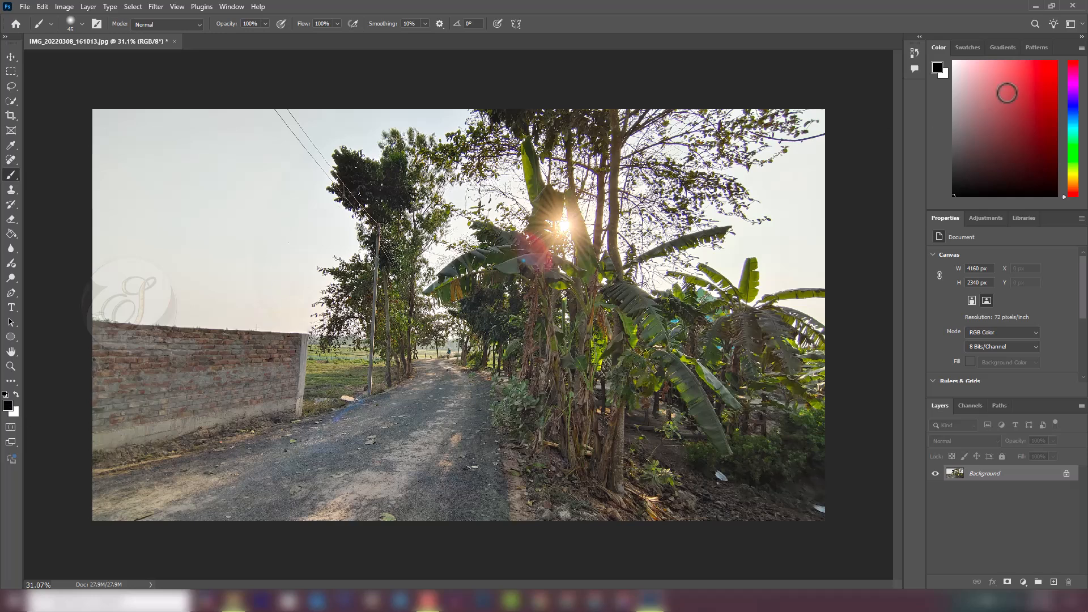
- Set the foreground color to bright red, paint an arched stroke across the sky on the Background layer, and undo the stroke
{"action": "left_click", "coordinate": [1047, 72]}
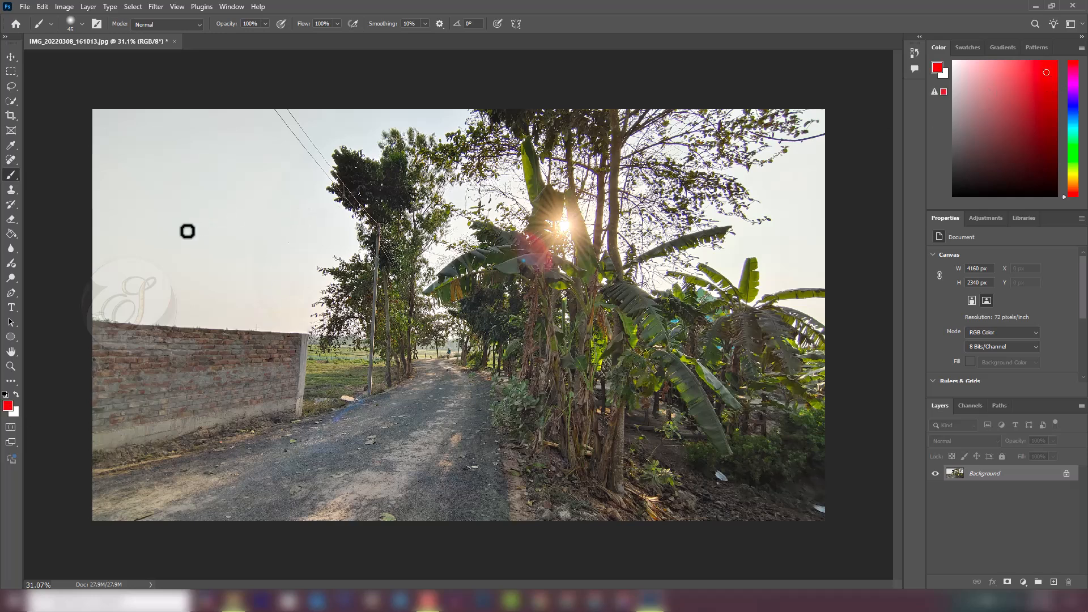
{"action": "mouse_move", "coordinate": [127, 245]}
{"action": "left_mouse_down"}
{"action": "mouse_move", "coordinate": [174, 212]}
{"action": "mouse_move", "coordinate": [311, 246]}
{"action": "left_mouse_up"}
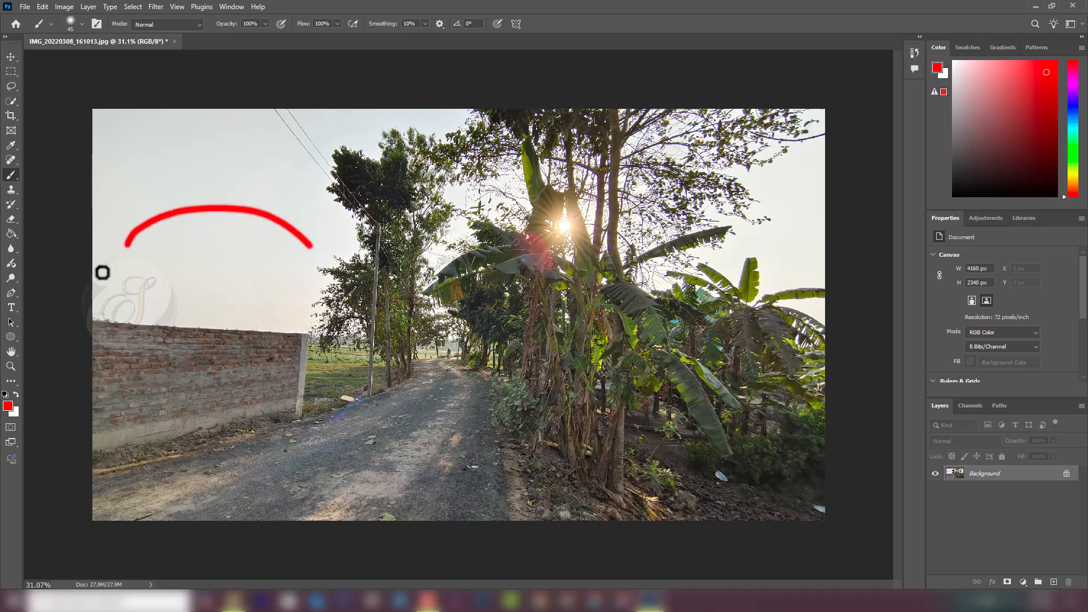
{"action": "key", "text": "ctrl+z"}
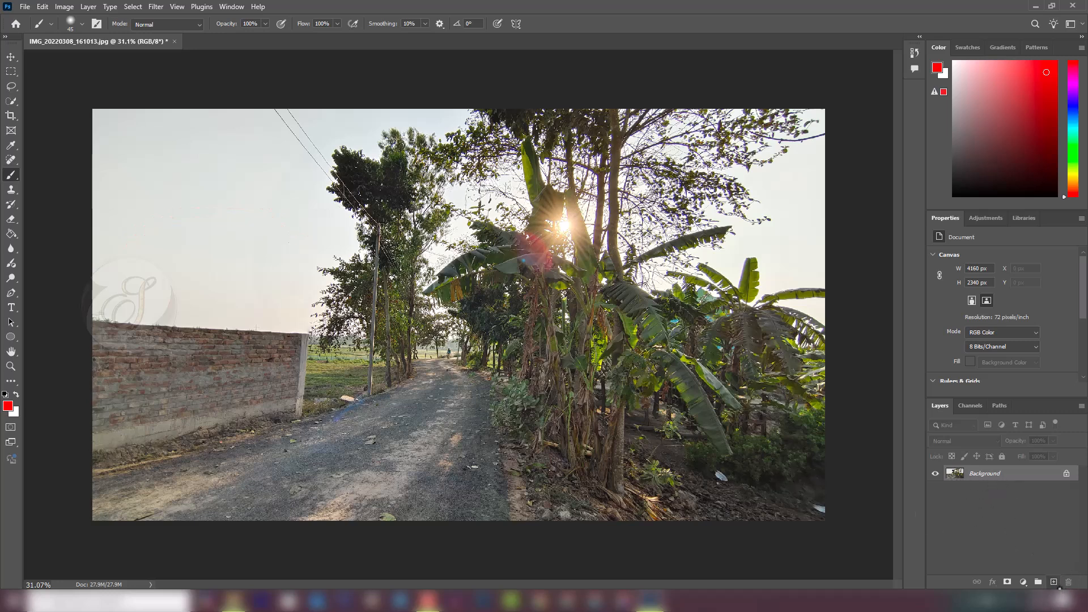
- Add one new empty layer above the Background and paint a red U-shaped stroke in the sky on it
{"action": "left_click", "coordinate": [1054, 582]}
{"action": "left_click", "coordinate": [1053, 582]}
{"action": "key", "text": "ctrl+z"}
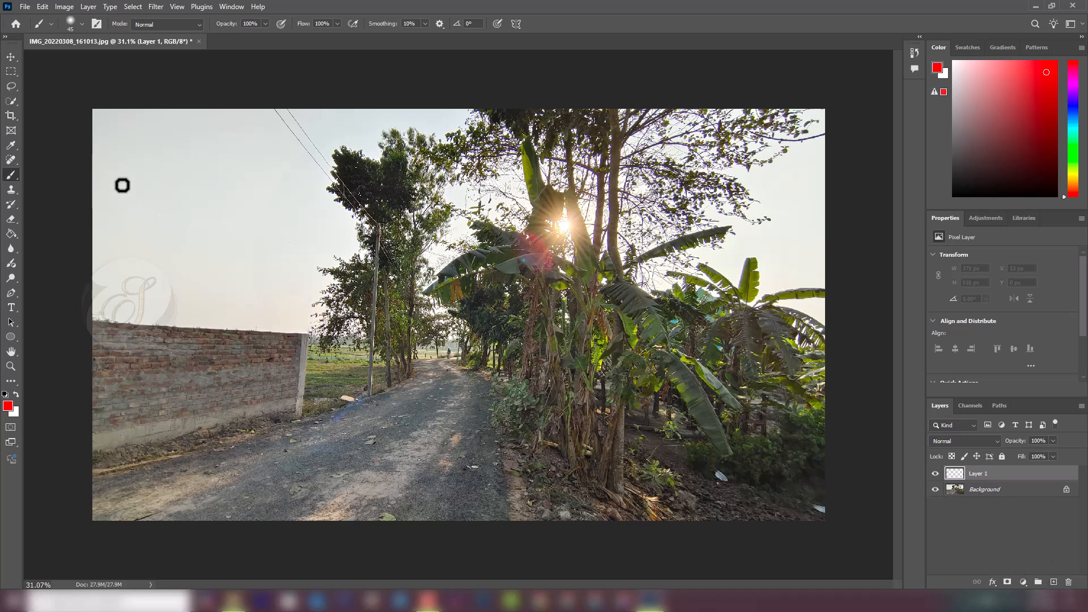
{"action": "mouse_move", "coordinate": [123, 186]}
{"action": "left_mouse_down"}
{"action": "mouse_move", "coordinate": [133, 219]}
{"action": "mouse_move", "coordinate": [173, 249]}
{"action": "mouse_move", "coordinate": [220, 231]}
{"action": "mouse_move", "coordinate": [231, 208]}
{"action": "left_mouse_up"}
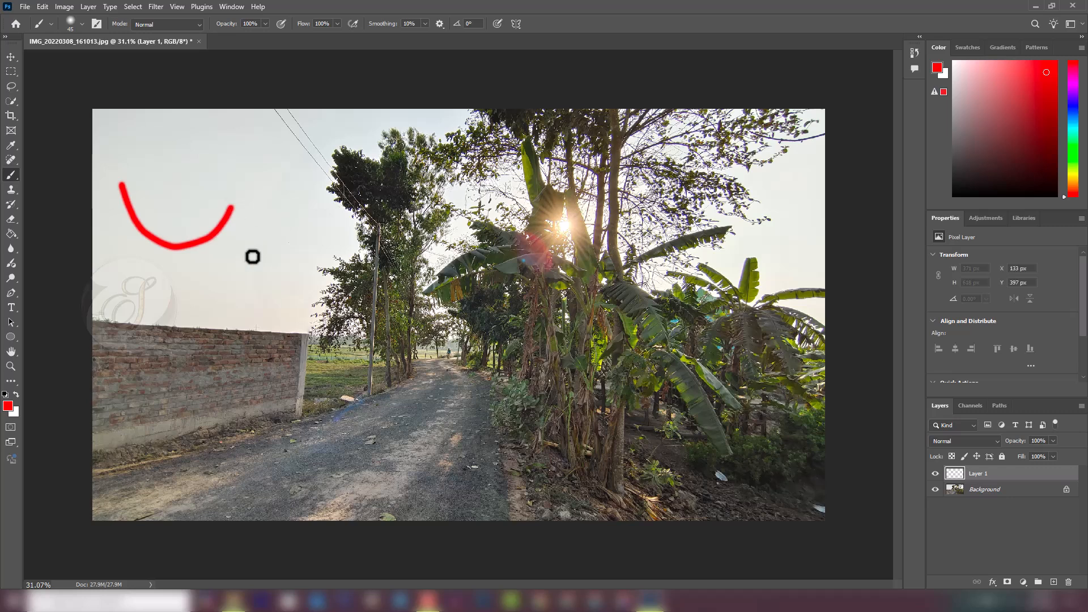
- Move the red U-shaped stroke slightly down and right in the sky, to about X 268 px, Y 551 px
{"action": "left_click", "coordinate": [11, 57]}
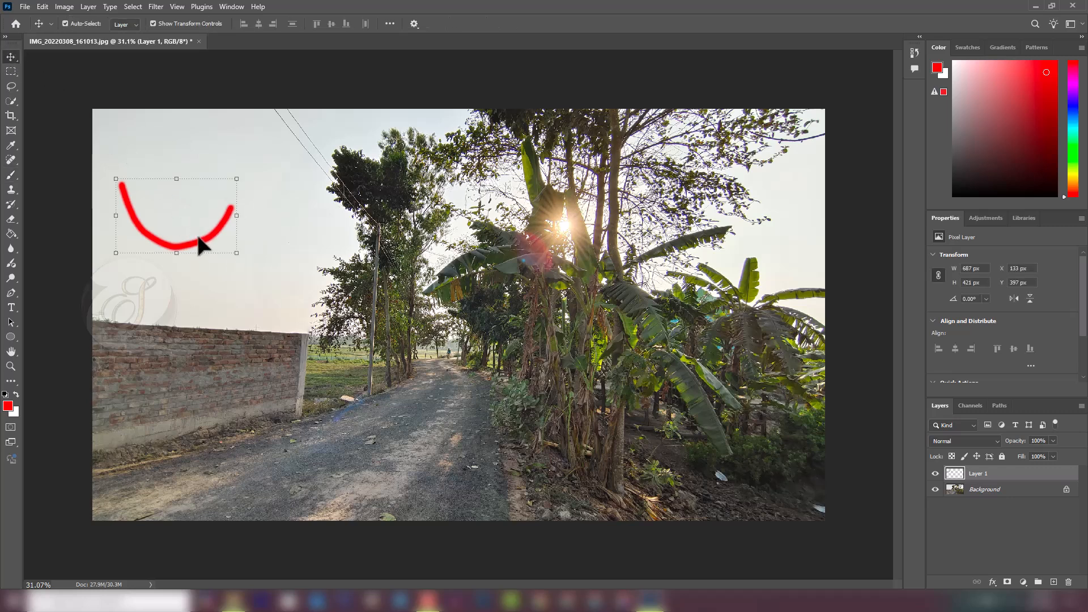
{"action": "mouse_move", "coordinate": [204, 242]}
{"action": "left_mouse_down"}
{"action": "mouse_move", "coordinate": [244, 249]}
{"action": "mouse_move", "coordinate": [327, 306]}
{"action": "mouse_move", "coordinate": [244, 377]}
{"action": "mouse_move", "coordinate": [280, 388]}
{"action": "left_mouse_up"}
{"action": "left_click_drag", "start_coordinate": [226, 278], "coordinate": [223, 272]}
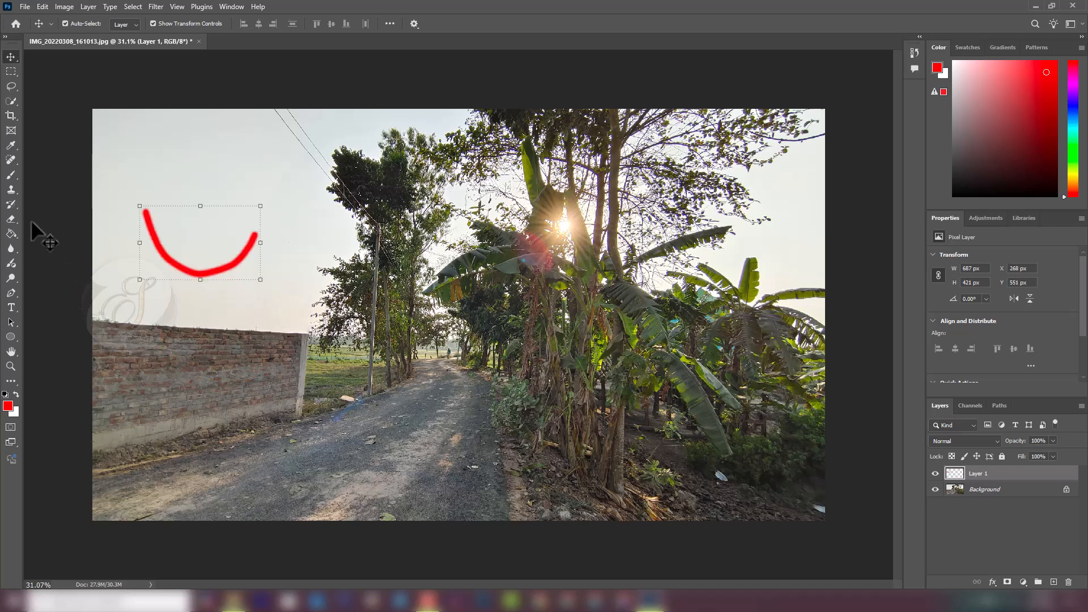
- Add another new layer and brush red freehand strokes on it, including a hooked curve in the sky and a loop around the wall's end
{"action": "key", "text": "b"}
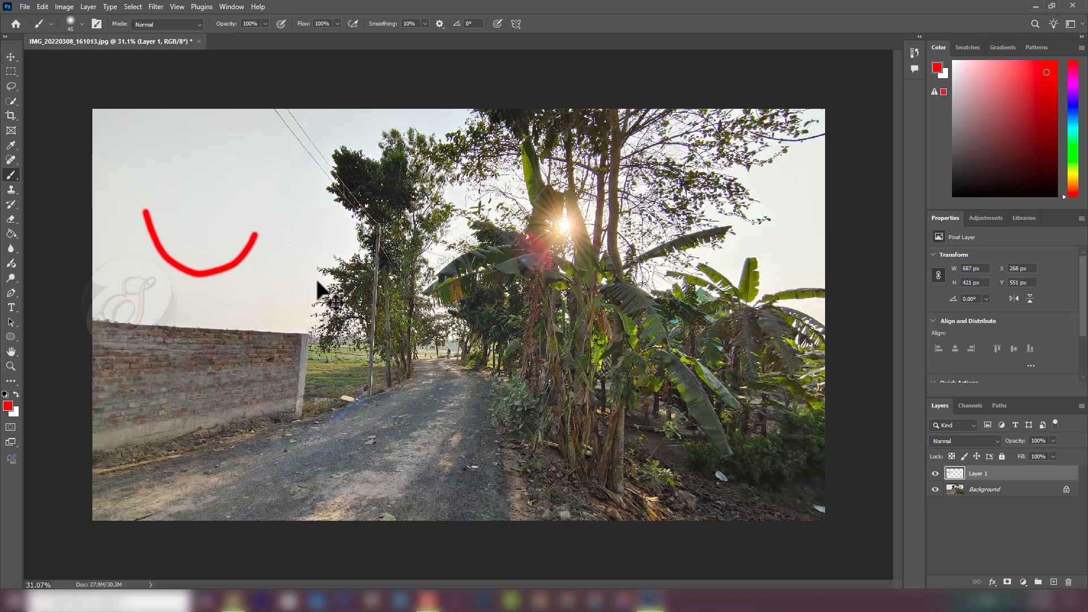
{"action": "left_click", "coordinate": [1054, 582]}
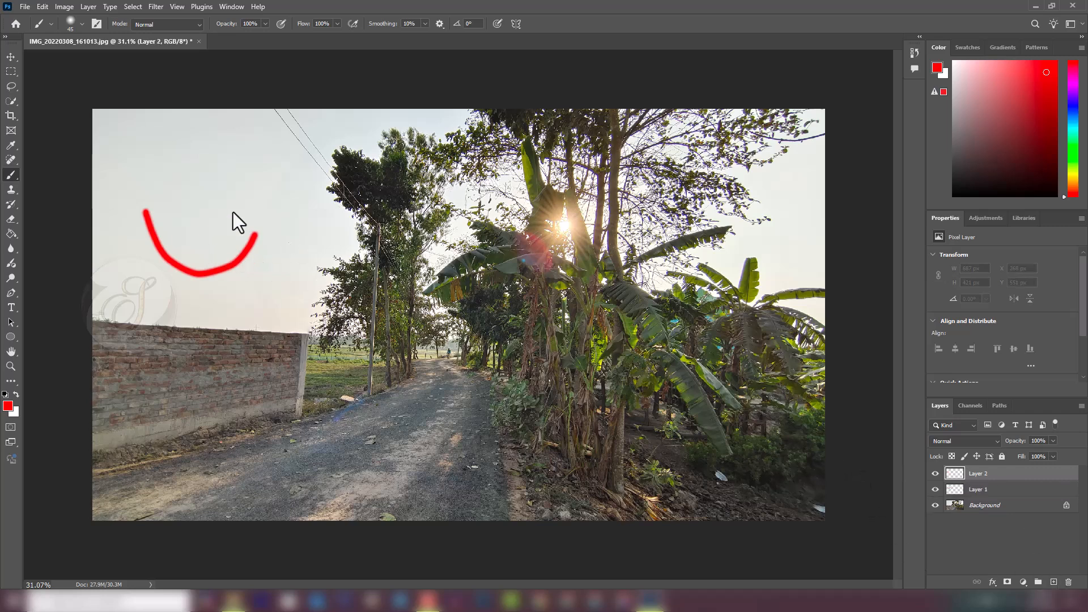
{"action": "mouse_move", "coordinate": [195, 240]}
{"action": "left_mouse_down"}
{"action": "mouse_move", "coordinate": [242, 217]}
{"action": "mouse_move", "coordinate": [280, 233]}
{"action": "mouse_move", "coordinate": [261, 299]}
{"action": "mouse_move", "coordinate": [227, 310]}
{"action": "mouse_move", "coordinate": [192, 293]}
{"action": "left_mouse_up"}
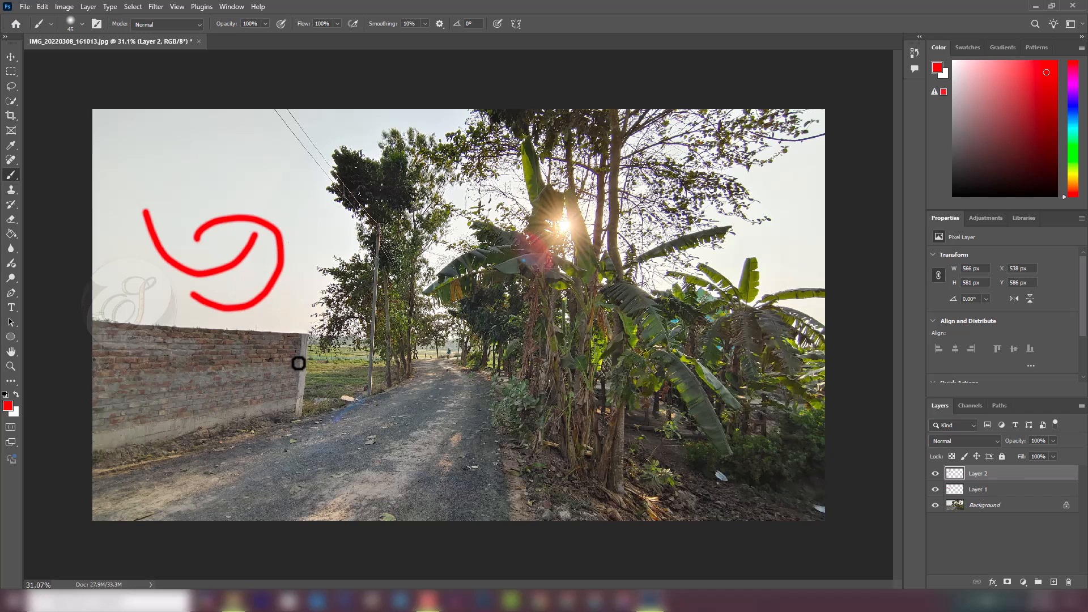
{"action": "left_click_drag", "start_coordinate": [293, 353], "coordinate": [343, 355]}
{"action": "mouse_move", "coordinate": [363, 414]}
{"action": "left_mouse_down"}
{"action": "mouse_move", "coordinate": [285, 431]}
{"action": "mouse_move", "coordinate": [272, 358]}
{"action": "mouse_move", "coordinate": [306, 346]}
{"action": "left_mouse_up"}
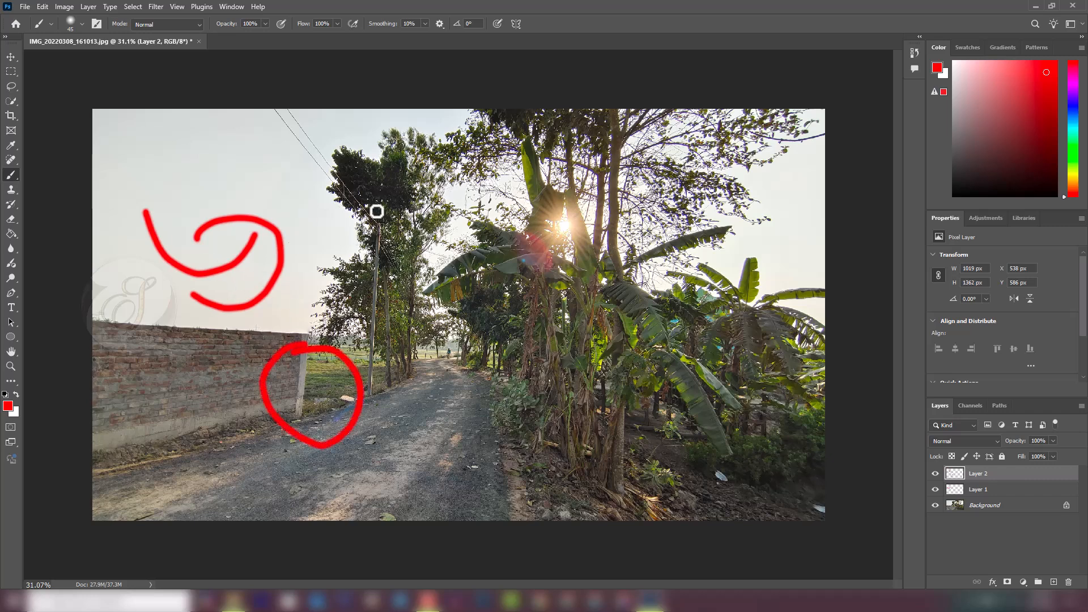
{"action": "mouse_move", "coordinate": [417, 195]}
{"action": "left_mouse_down"}
{"action": "mouse_move", "coordinate": [481, 190]}
{"action": "mouse_move", "coordinate": [506, 294]}
{"action": "mouse_move", "coordinate": [414, 301]}
{"action": "mouse_move", "coordinate": [401, 196]}
{"action": "left_mouse_up"}
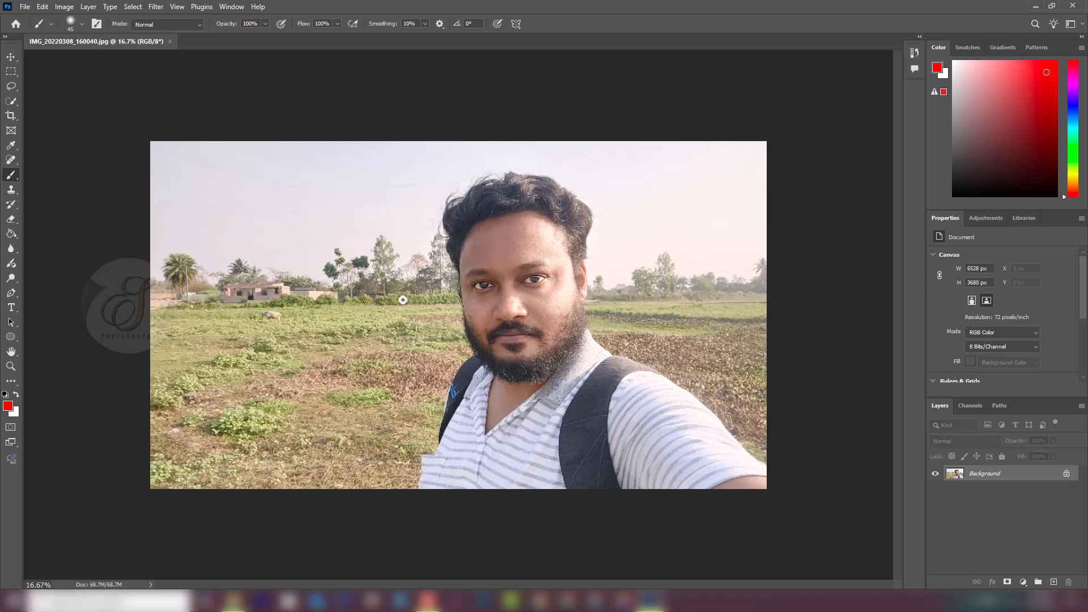
- Activate the Lasso Tool for the selfie photo IMG_20220308_160040.jpg
{"action": "left_click", "coordinate": [10, 88]}
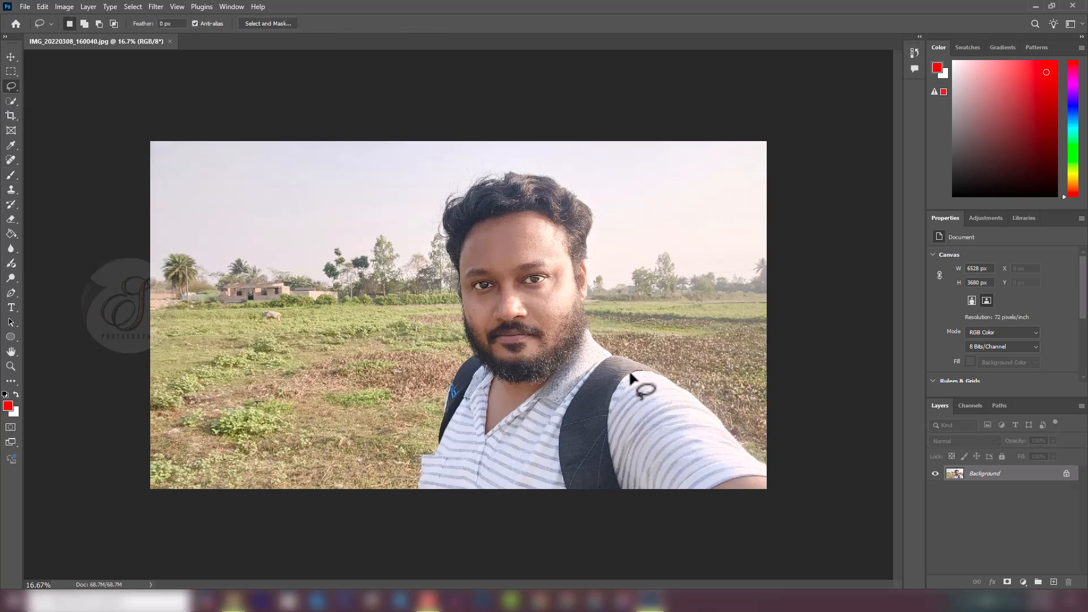
- Select the striped shirt sleeve with the lasso and add a blank layer above the photo
{"action": "mouse_move", "coordinate": [608, 424]}
{"action": "left_mouse_down"}
{"action": "mouse_move", "coordinate": [623, 492]}
{"action": "mouse_move", "coordinate": [700, 496]}
{"action": "mouse_move", "coordinate": [769, 475]}
{"action": "mouse_move", "coordinate": [721, 418]}
{"action": "mouse_move", "coordinate": [646, 373]}
{"action": "left_mouse_up"}
{"action": "left_click", "coordinate": [672, 431]}
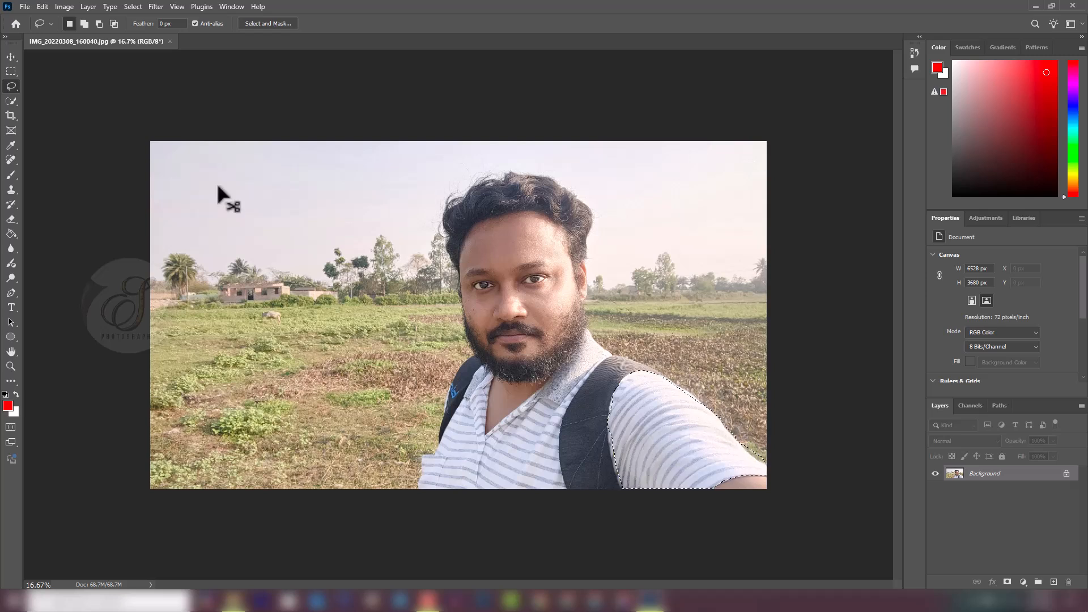
{"action": "right_click", "coordinate": [11, 88]}
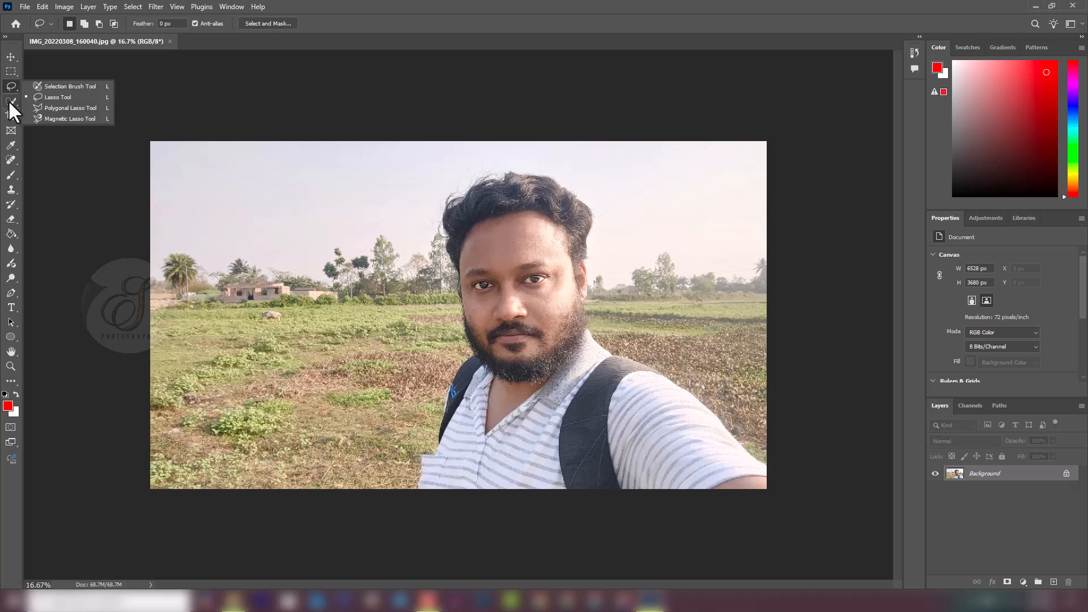
{"action": "left_click", "coordinate": [10, 102]}
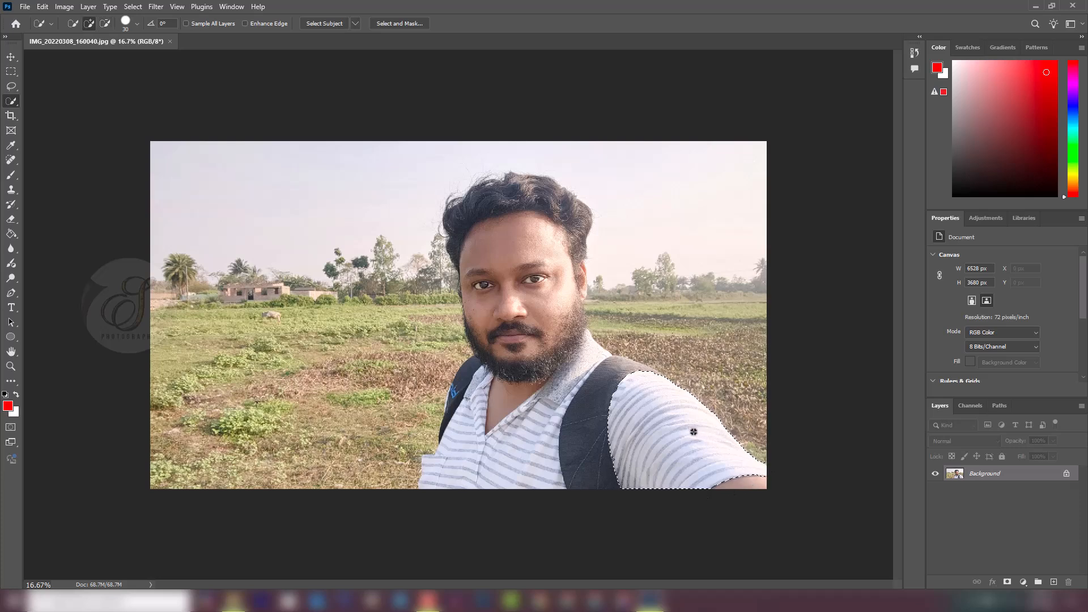
{"action": "key", "text": "ctrl+j"}
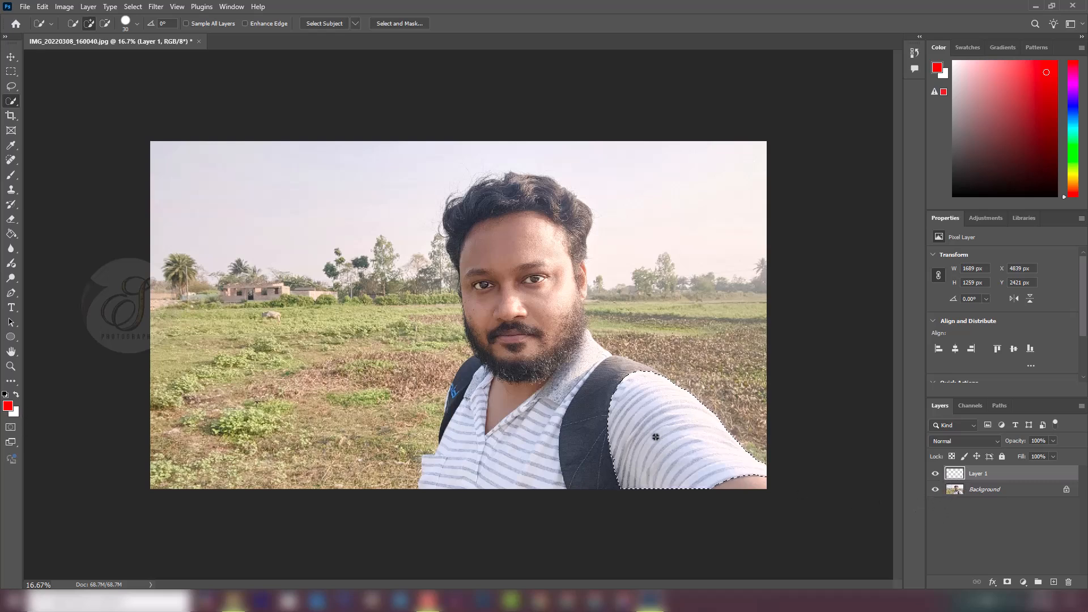
- Paint the selected sleeve solid blue on the new layer with a soft brush about 501 px wide, and clear the selection
{"action": "left_click", "coordinate": [1073, 107]}
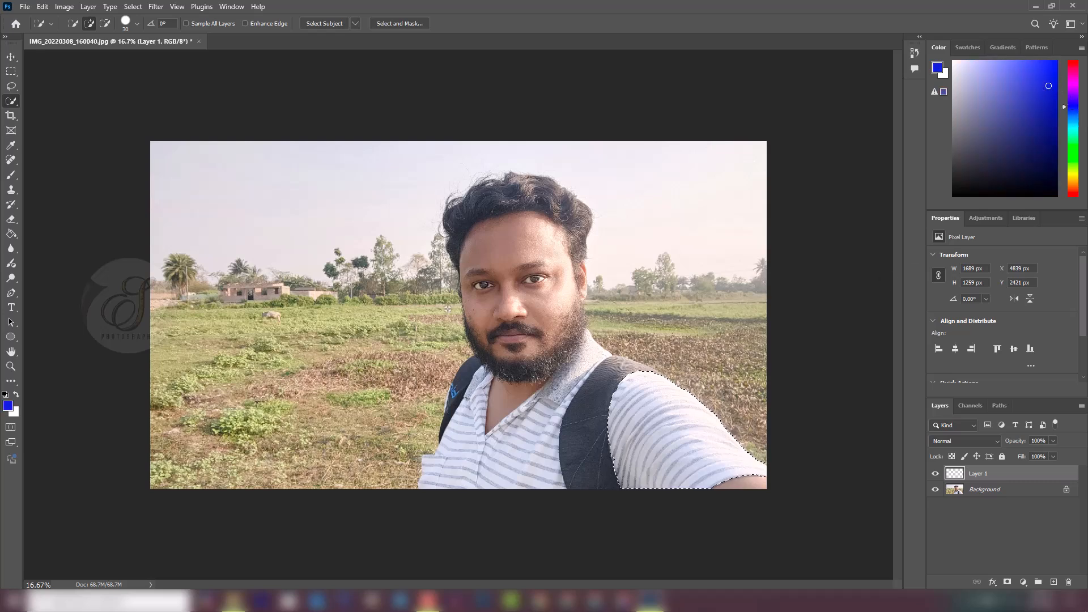
{"action": "left_click", "coordinate": [10, 176]}
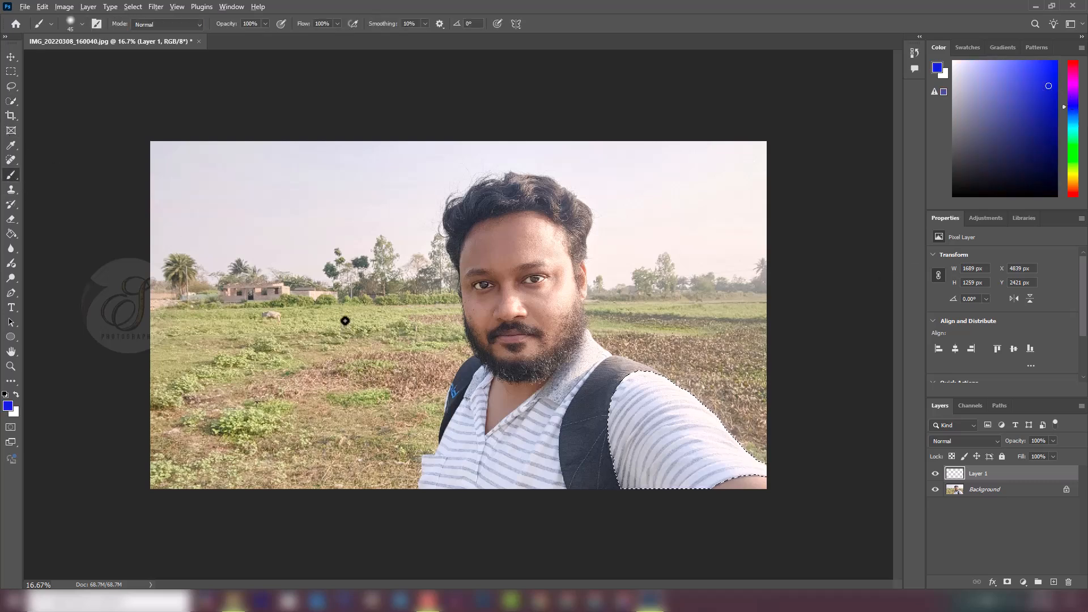
{"action": "left_click_drag", "start_coordinate": [345, 321], "coordinate": [366, 322], "text": "alt"}
{"action": "mouse_move", "coordinate": [632, 391]}
{"action": "left_mouse_down"}
{"action": "mouse_move", "coordinate": [622, 435]}
{"action": "mouse_move", "coordinate": [633, 492]}
{"action": "mouse_move", "coordinate": [619, 372]}
{"action": "mouse_move", "coordinate": [657, 508]}
{"action": "mouse_move", "coordinate": [656, 394]}
{"action": "mouse_move", "coordinate": [681, 487]}
{"action": "mouse_move", "coordinate": [670, 383]}
{"action": "mouse_move", "coordinate": [701, 492]}
{"action": "mouse_move", "coordinate": [699, 400]}
{"action": "mouse_move", "coordinate": [710, 454]}
{"action": "mouse_move", "coordinate": [744, 438]}
{"action": "mouse_move", "coordinate": [779, 477]}
{"action": "mouse_move", "coordinate": [737, 471]}
{"action": "mouse_move", "coordinate": [712, 505]}
{"action": "left_mouse_up"}
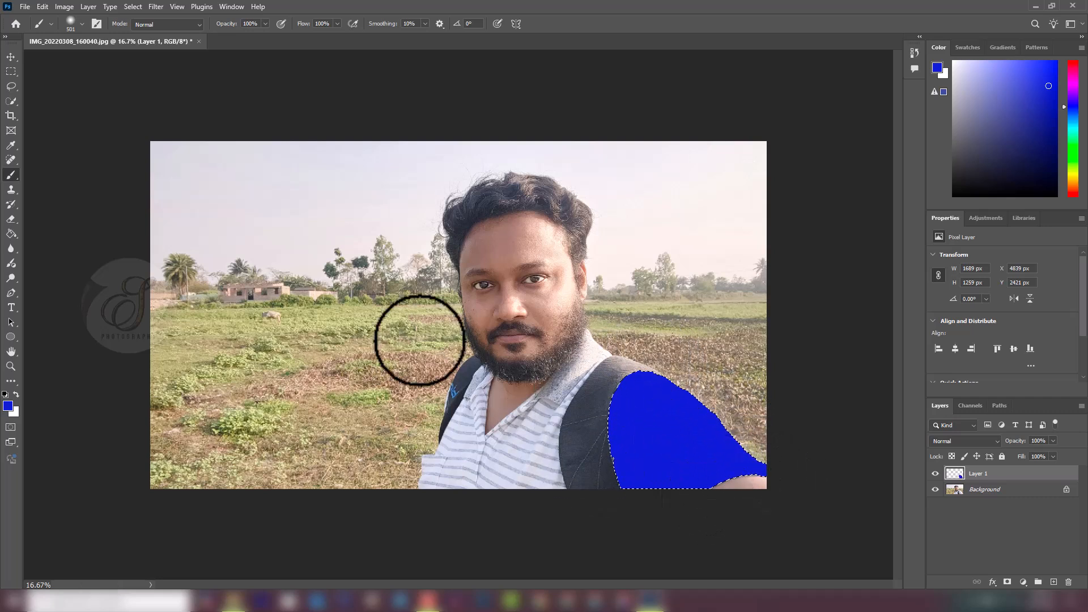
{"action": "key", "text": "ctrl+d"}
- Try moving the blue sleeve patch over to the man's chest, and undo the move
{"action": "left_click", "coordinate": [10, 57]}
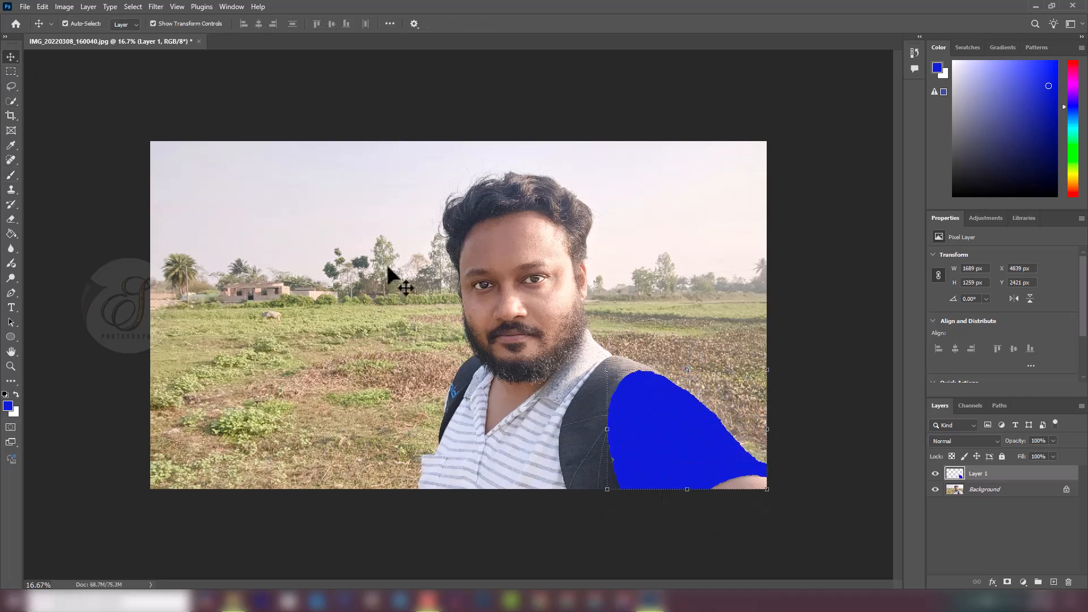
{"action": "left_click_drag", "start_coordinate": [619, 452], "coordinate": [569, 452]}
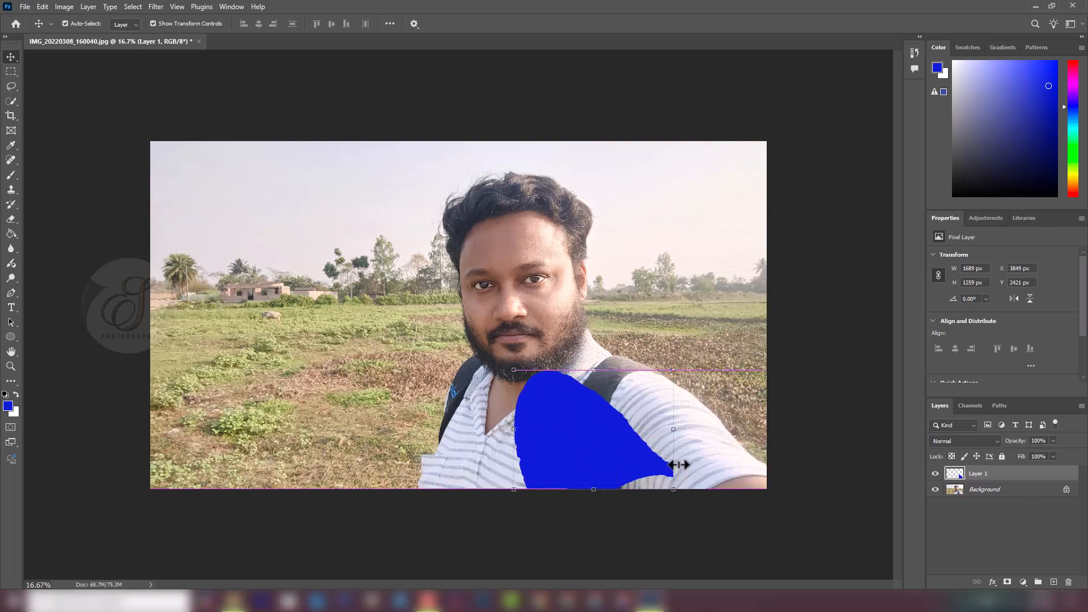
{"action": "key", "text": "ctrl+z"}
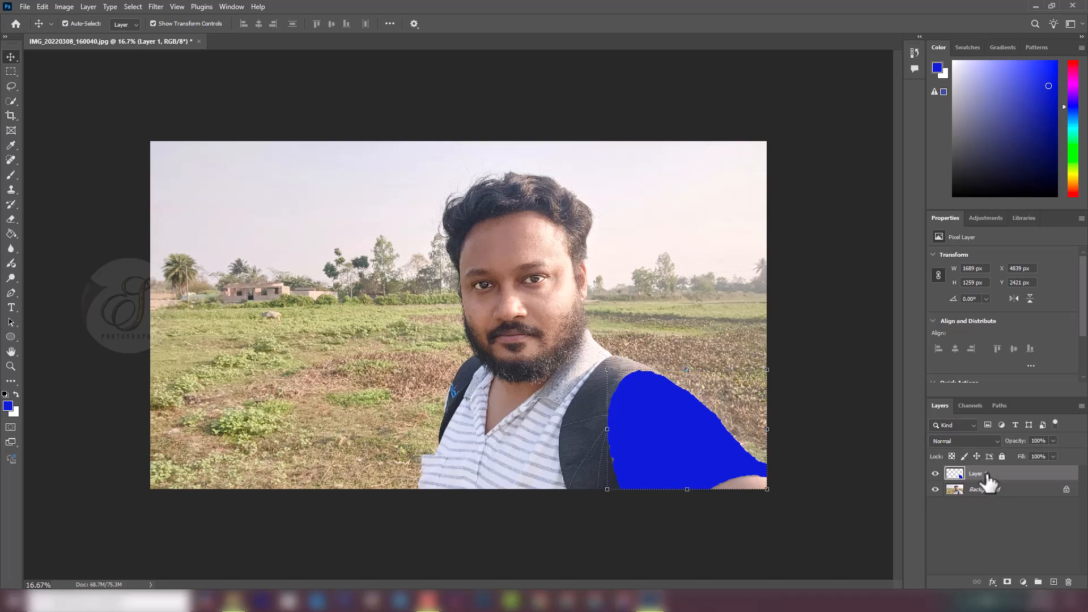
- Set the blend mode of the blue sleeve layer to Overlay
{"action": "left_click", "coordinate": [970, 443]}
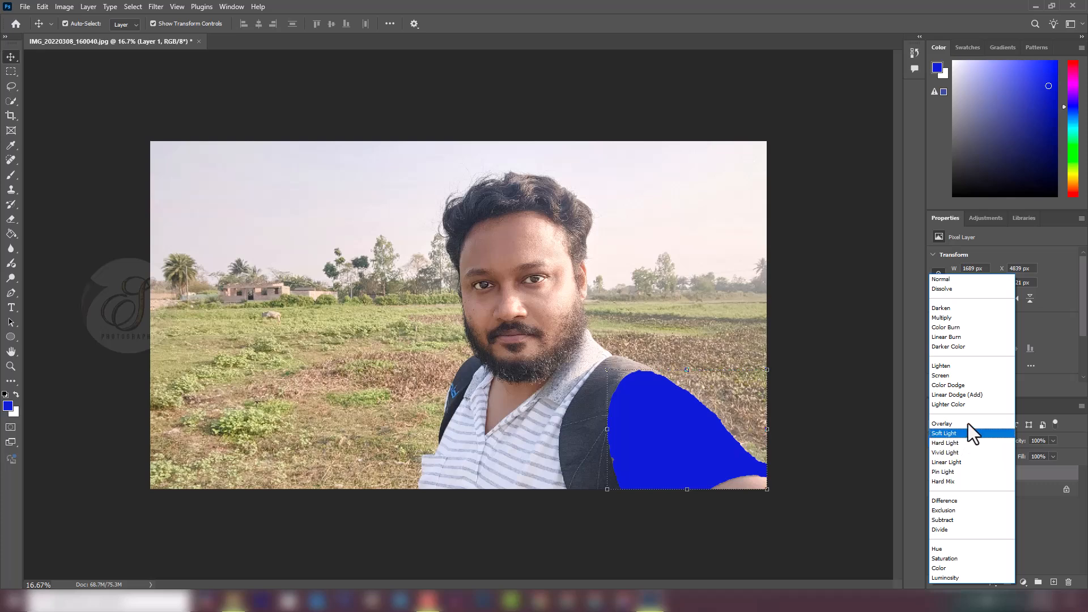
{"action": "left_click", "coordinate": [954, 424]}
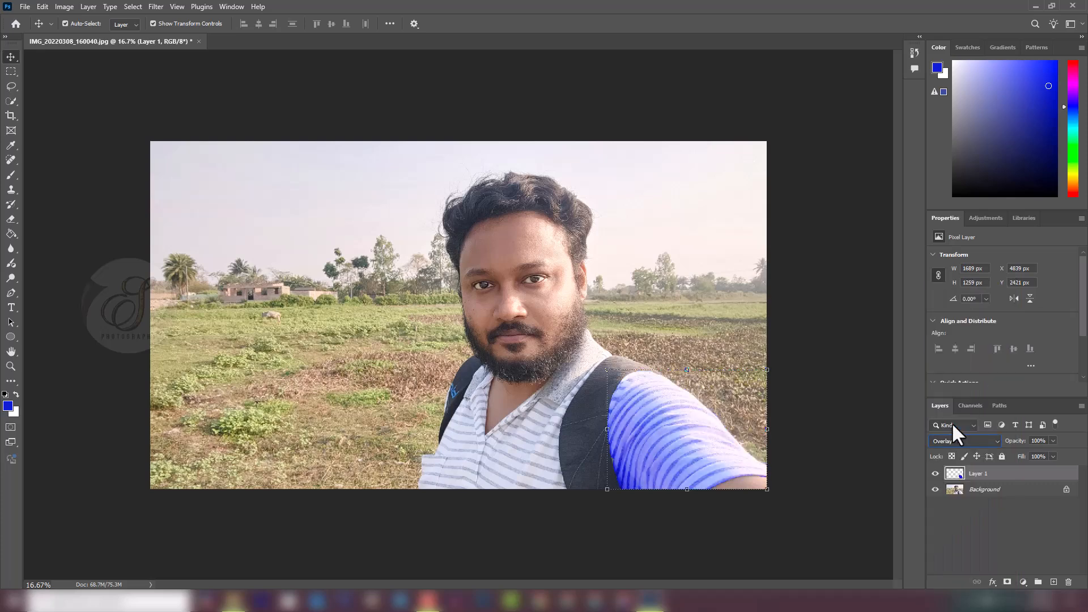
{"action": "left_click", "coordinate": [536, 442]}
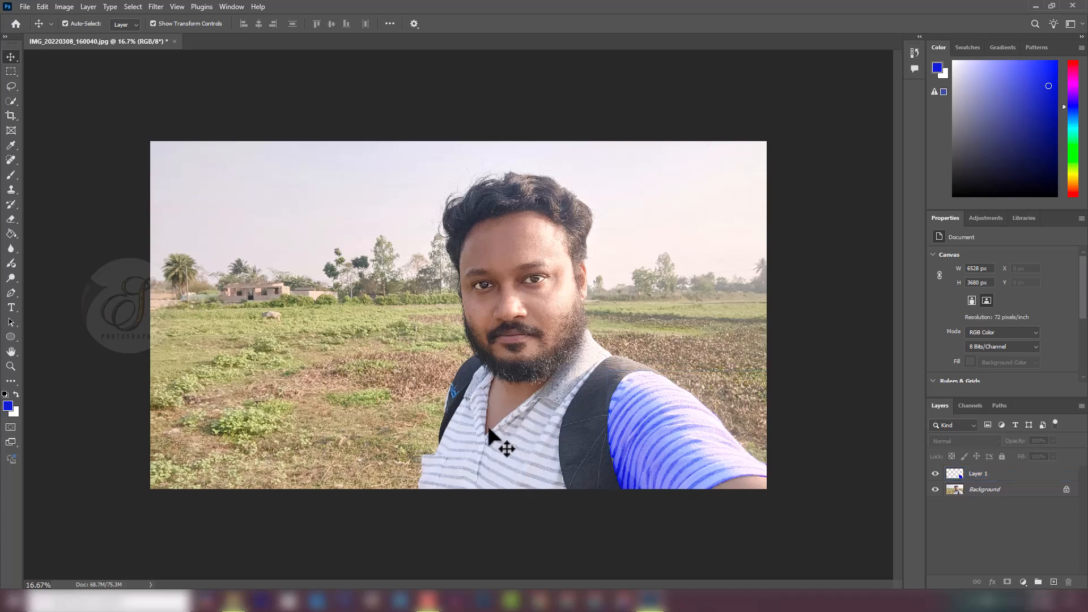
{"action": "left_click", "coordinate": [648, 449]}
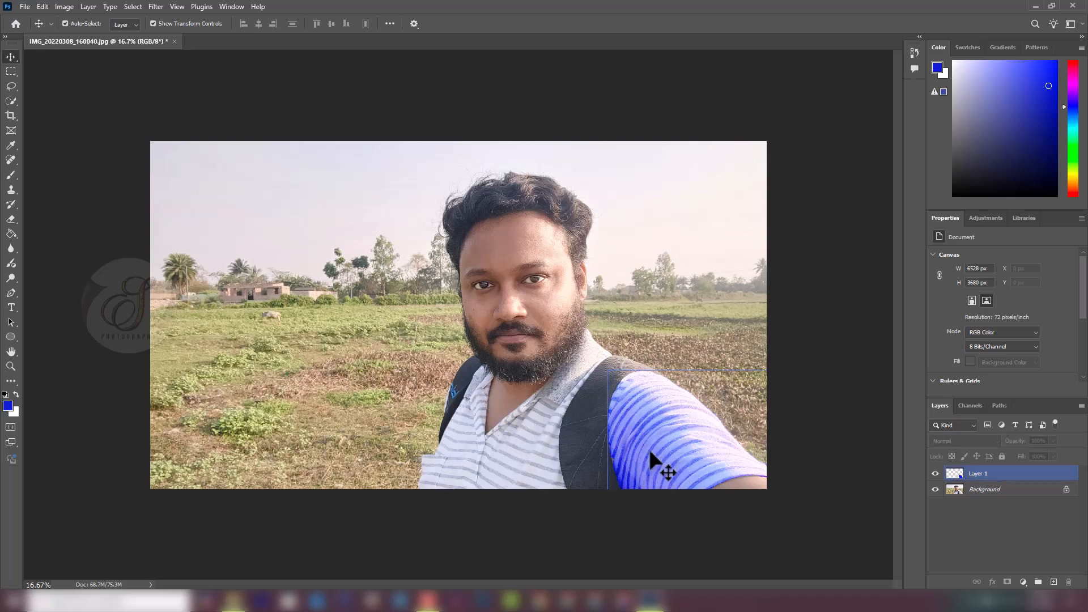
- Delete the layer that holds the blue sleeve paint
{"action": "left_click", "coordinate": [573, 435]}
{"action": "key", "text": "b"}
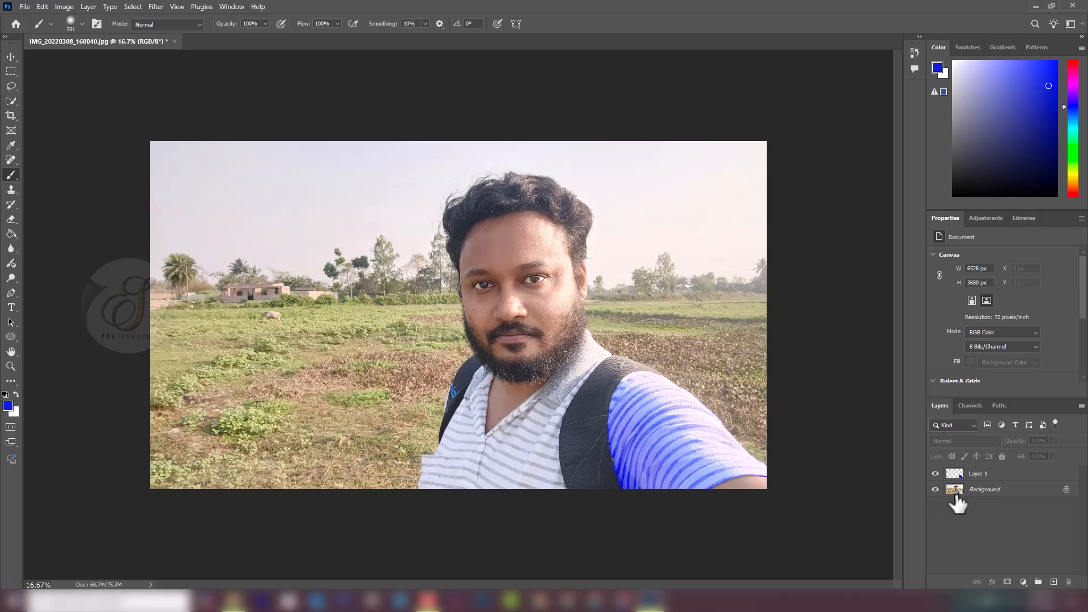
{"action": "left_click", "coordinate": [979, 478]}
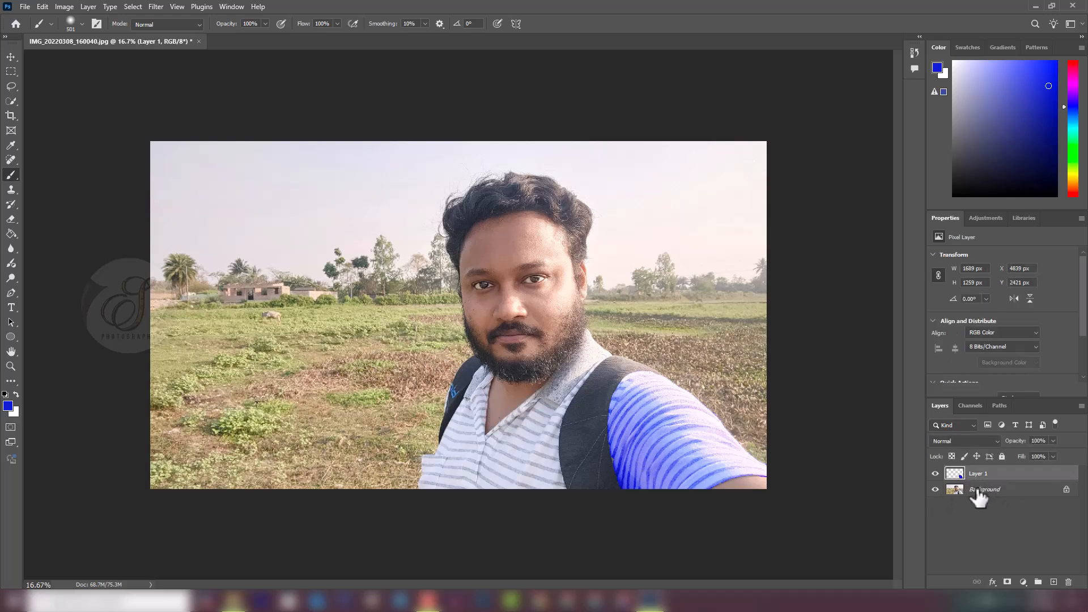
{"action": "key", "text": "Delete"}
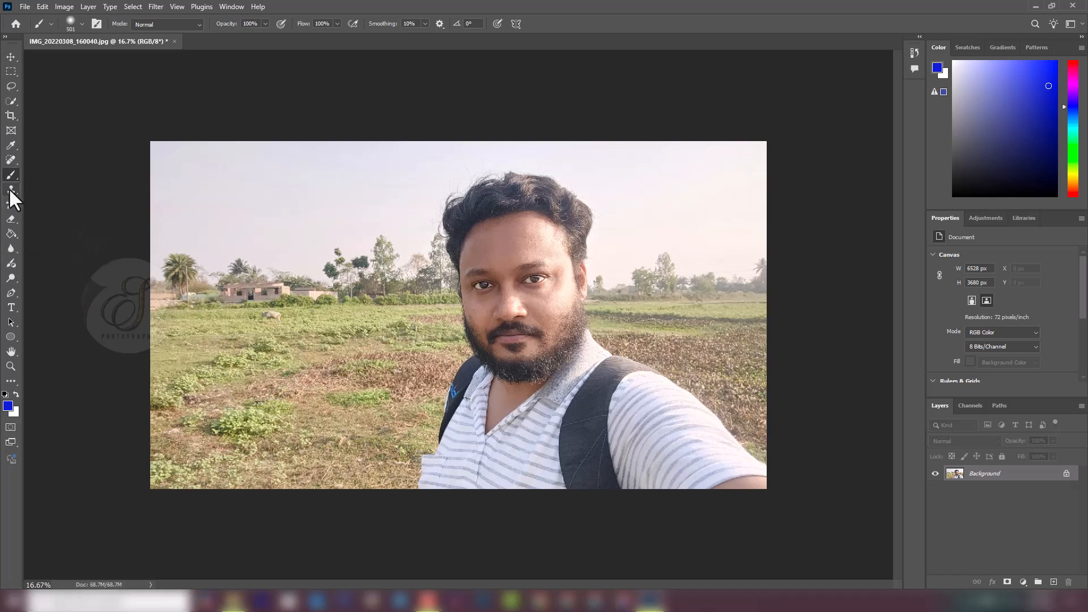
- Activate the Clone Stamp tool for working on the background photo
{"action": "left_click", "coordinate": [9, 188]}
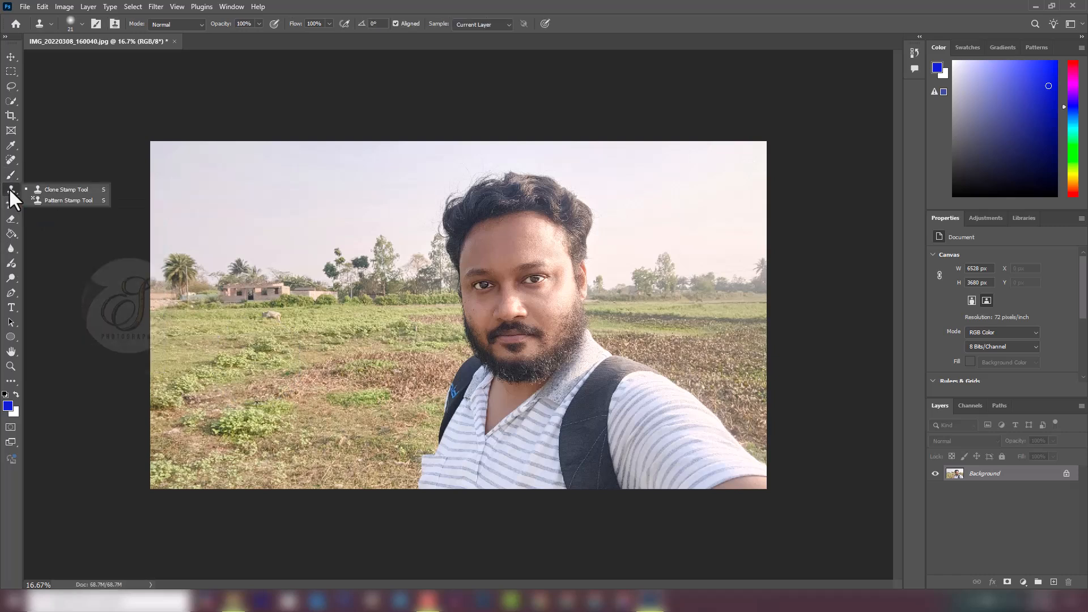
{"action": "left_click", "coordinate": [57, 189]}
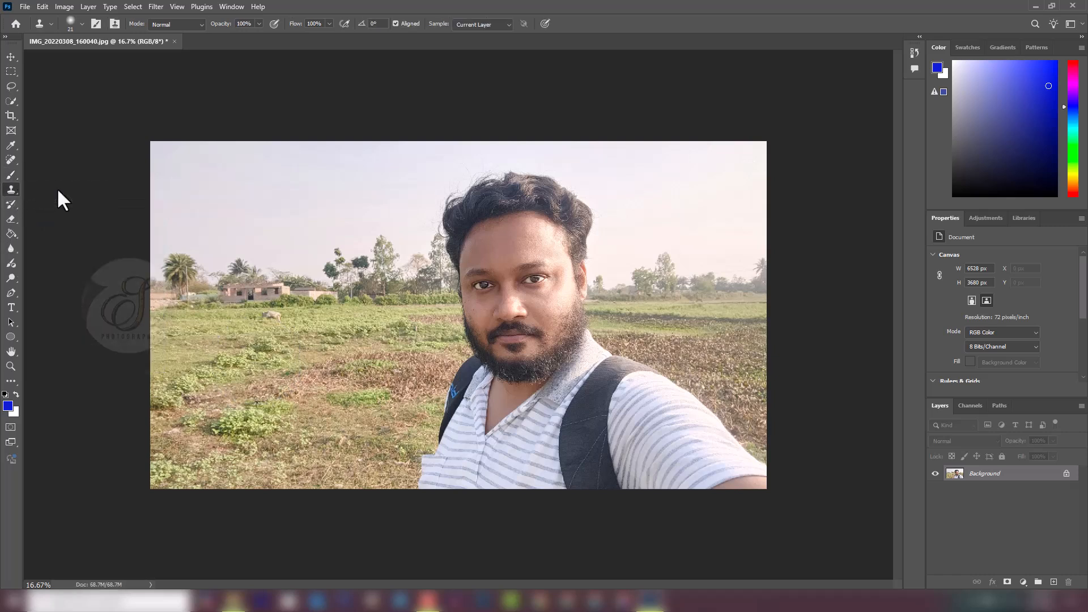
{"action": "right_click", "coordinate": [14, 187]}
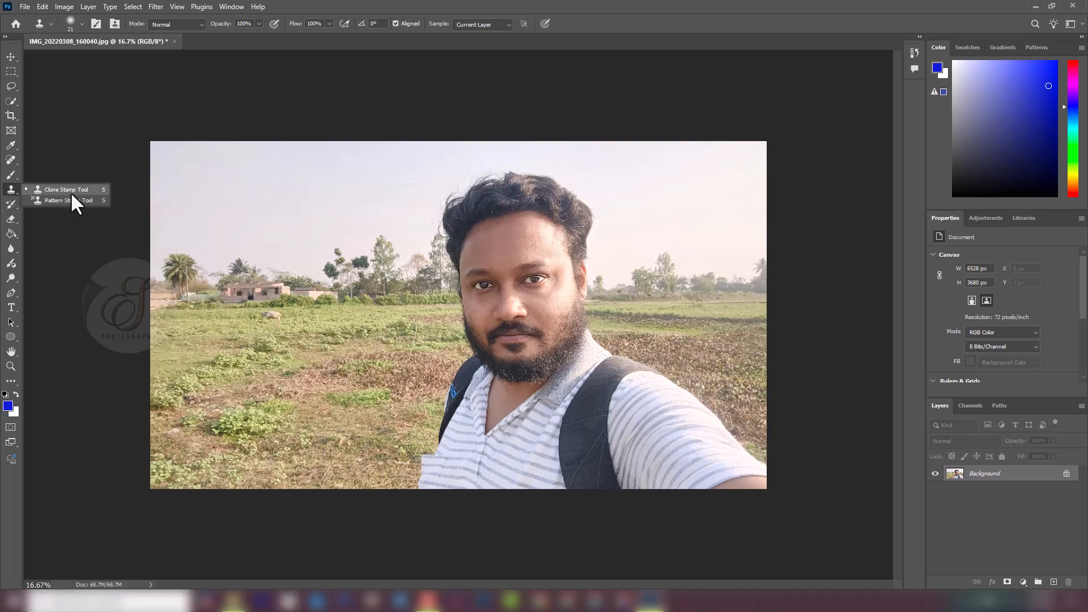
{"action": "left_click", "coordinate": [85, 190]}
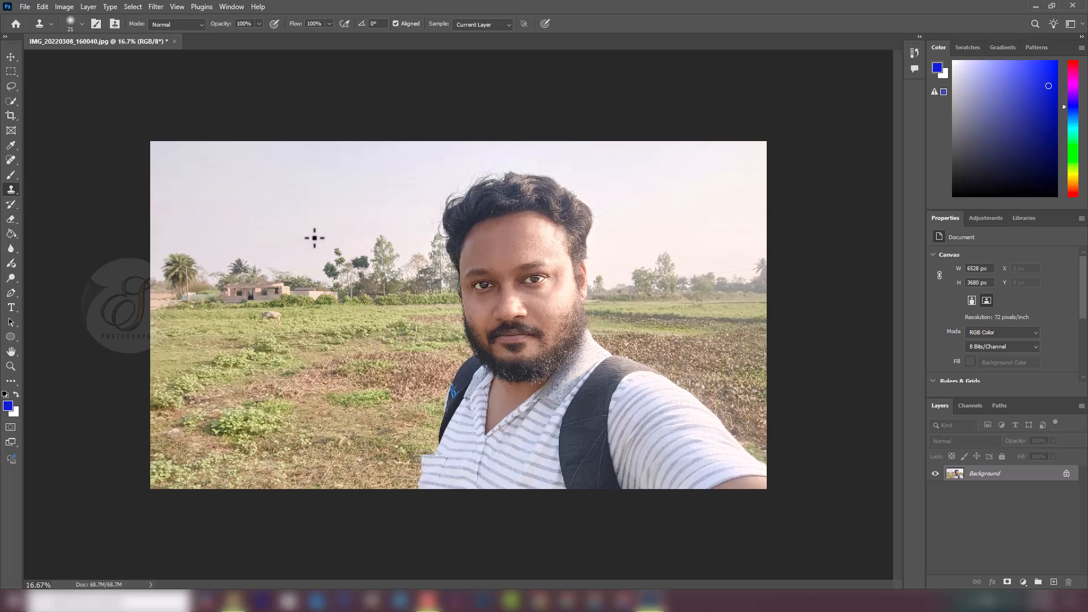
- Sample the sky near the distant trees, try a clone stroke with a brush about 150 px wide, and undo it
{"action": "right_click", "coordinate": [318, 245], "text": "alt"}
{"action": "mouse_move", "coordinate": [333, 245]}
{"action": "left_mouse_down"}
{"action": "mouse_move", "coordinate": [321, 248]}
{"action": "mouse_move", "coordinate": [346, 251]}
{"action": "mouse_move", "coordinate": [334, 248]}
{"action": "left_mouse_up"}
{"action": "scroll", "coordinate": [565, 320], "scroll_direction": "up", "scroll_amount": 2}
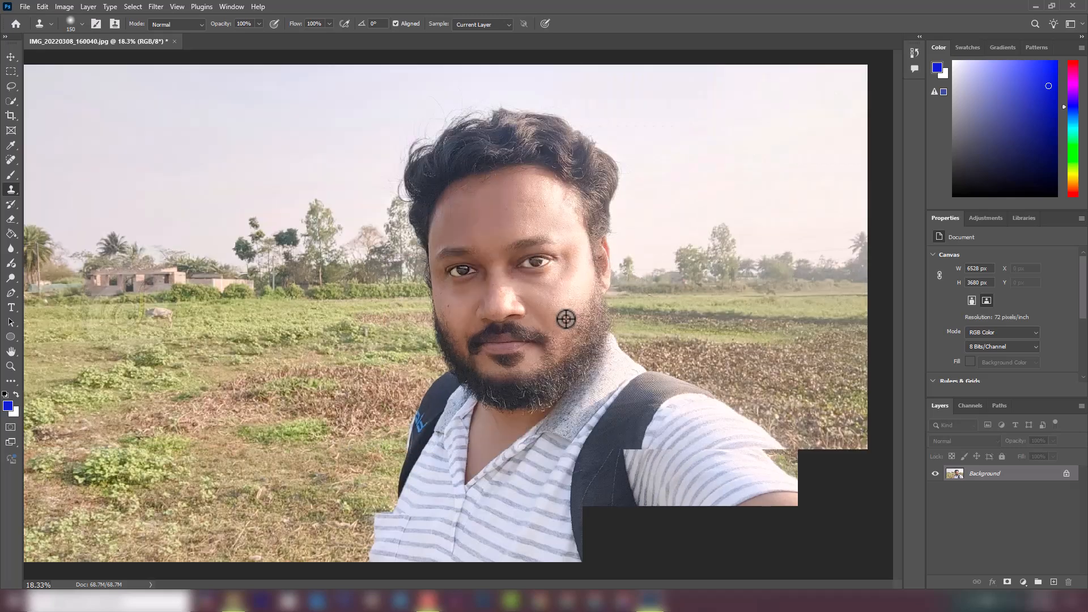
{"action": "scroll", "coordinate": [529, 314], "scroll_direction": "down", "scroll_amount": 1}
{"action": "key", "text": "ctrl+z"}
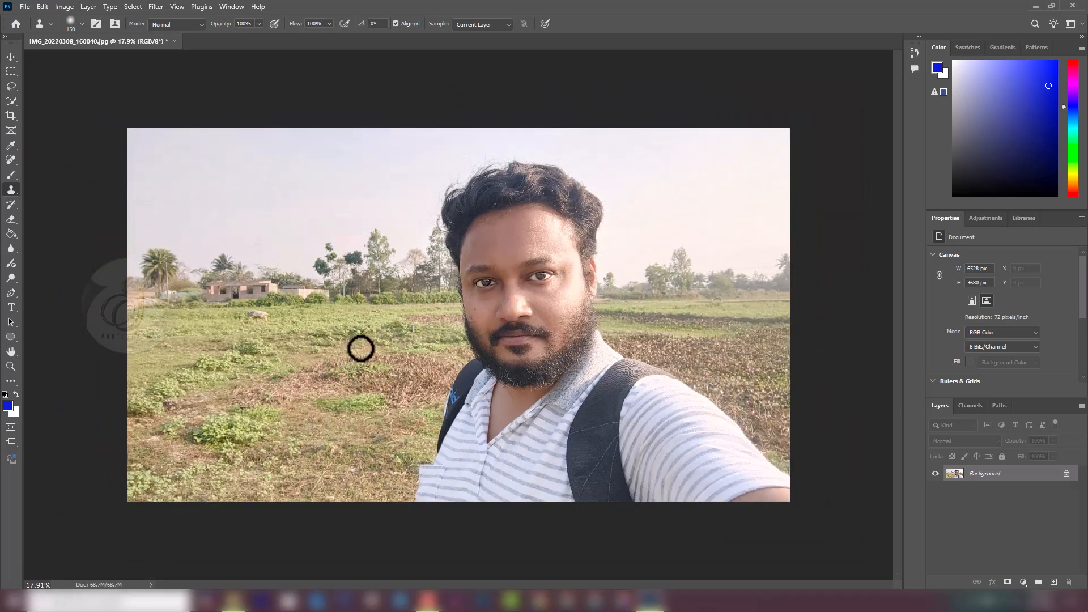
- Enlarge the clone brush to about 600 px and sample the man's eye as the clone source
{"action": "left_click_drag", "start_coordinate": [336, 285], "coordinate": [374, 290], "text": "alt"}
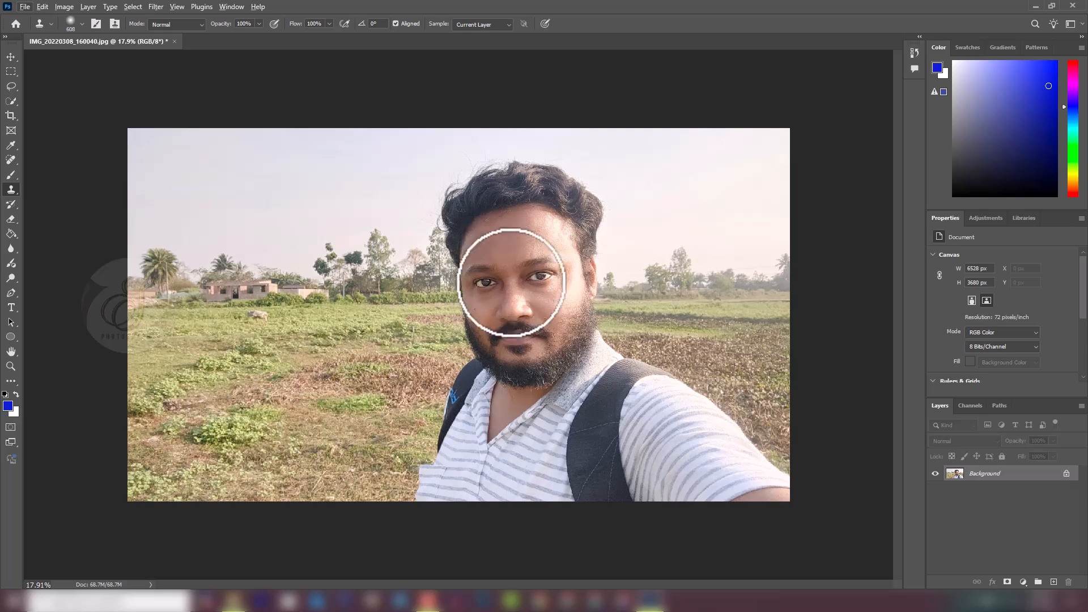
{"action": "key", "text": "alt"}
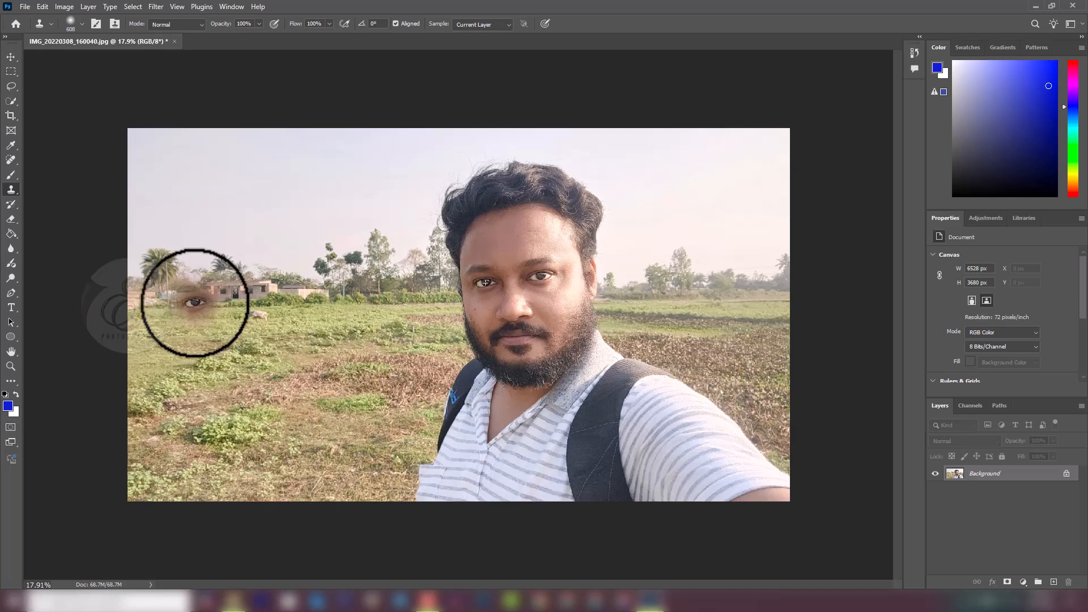
- Clone the man directly onto the photo over the field beside him, and undo the cloning
{"action": "mouse_move", "coordinate": [194, 303]}
{"action": "left_mouse_down"}
{"action": "mouse_move", "coordinate": [187, 275]}
{"action": "mouse_move", "coordinate": [211, 247]}
{"action": "mouse_move", "coordinate": [220, 316]}
{"action": "mouse_move", "coordinate": [195, 239]}
{"action": "mouse_move", "coordinate": [229, 226]}
{"action": "mouse_move", "coordinate": [246, 321]}
{"action": "mouse_move", "coordinate": [248, 195]}
{"action": "mouse_move", "coordinate": [314, 286]}
{"action": "mouse_move", "coordinate": [295, 224]}
{"action": "mouse_move", "coordinate": [332, 296]}
{"action": "mouse_move", "coordinate": [329, 353]}
{"action": "mouse_move", "coordinate": [319, 320]}
{"action": "mouse_move", "coordinate": [323, 428]}
{"action": "mouse_move", "coordinate": [284, 333]}
{"action": "mouse_move", "coordinate": [281, 404]}
{"action": "mouse_move", "coordinate": [272, 360]}
{"action": "mouse_move", "coordinate": [242, 416]}
{"action": "mouse_move", "coordinate": [198, 351]}
{"action": "mouse_move", "coordinate": [197, 387]}
{"action": "mouse_move", "coordinate": [184, 294]}
{"action": "mouse_move", "coordinate": [174, 303]}
{"action": "mouse_move", "coordinate": [177, 219]}
{"action": "mouse_move", "coordinate": [193, 210]}
{"action": "mouse_move", "coordinate": [169, 206]}
{"action": "mouse_move", "coordinate": [229, 192]}
{"action": "mouse_move", "coordinate": [165, 218]}
{"action": "mouse_move", "coordinate": [157, 270]}
{"action": "mouse_move", "coordinate": [163, 277]}
{"action": "mouse_move", "coordinate": [197, 187]}
{"action": "mouse_move", "coordinate": [292, 186]}
{"action": "mouse_move", "coordinate": [304, 394]}
{"action": "mouse_move", "coordinate": [347, 405]}
{"action": "mouse_move", "coordinate": [357, 461]}
{"action": "mouse_move", "coordinate": [355, 416]}
{"action": "mouse_move", "coordinate": [382, 444]}
{"action": "mouse_move", "coordinate": [388, 434]}
{"action": "mouse_move", "coordinate": [389, 471]}
{"action": "mouse_move", "coordinate": [401, 453]}
{"action": "mouse_move", "coordinate": [409, 486]}
{"action": "mouse_move", "coordinate": [408, 442]}
{"action": "mouse_move", "coordinate": [420, 503]}
{"action": "mouse_move", "coordinate": [421, 475]}
{"action": "mouse_move", "coordinate": [270, 482]}
{"action": "mouse_move", "coordinate": [303, 464]}
{"action": "mouse_move", "coordinate": [261, 492]}
{"action": "mouse_move", "coordinate": [221, 457]}
{"action": "mouse_move", "coordinate": [229, 463]}
{"action": "mouse_move", "coordinate": [202, 410]}
{"action": "mouse_move", "coordinate": [147, 422]}
{"action": "mouse_move", "coordinate": [182, 398]}
{"action": "mouse_move", "coordinate": [140, 450]}
{"action": "mouse_move", "coordinate": [154, 498]}
{"action": "mouse_move", "coordinate": [257, 492]}
{"action": "mouse_move", "coordinate": [155, 499]}
{"action": "mouse_move", "coordinate": [307, 467]}
{"action": "mouse_move", "coordinate": [254, 370]}
{"action": "mouse_move", "coordinate": [323, 465]}
{"action": "mouse_move", "coordinate": [393, 494]}
{"action": "mouse_move", "coordinate": [320, 428]}
{"action": "mouse_move", "coordinate": [357, 443]}
{"action": "mouse_move", "coordinate": [323, 477]}
{"action": "mouse_move", "coordinate": [243, 333]}
{"action": "mouse_move", "coordinate": [268, 426]}
{"action": "mouse_move", "coordinate": [389, 478]}
{"action": "mouse_move", "coordinate": [449, 476]}
{"action": "mouse_move", "coordinate": [464, 498]}
{"action": "mouse_move", "coordinate": [354, 517]}
{"action": "mouse_move", "coordinate": [294, 413]}
{"action": "mouse_move", "coordinate": [301, 318]}
{"action": "mouse_move", "coordinate": [311, 351]}
{"action": "left_mouse_up"}
{"action": "left_click", "coordinate": [10, 58]}
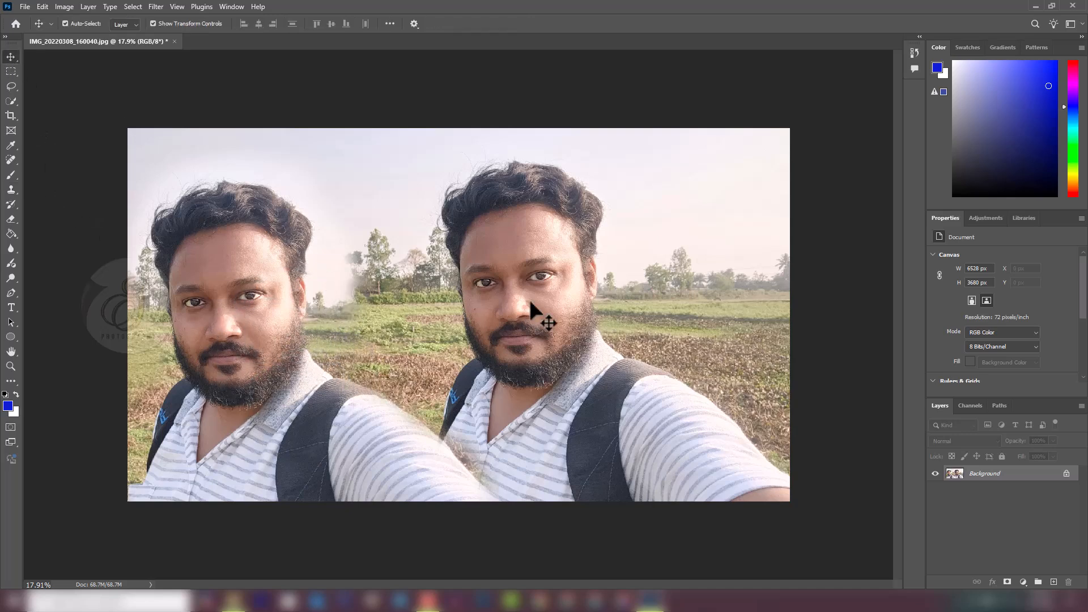
{"action": "key", "text": "ctrl+z"}
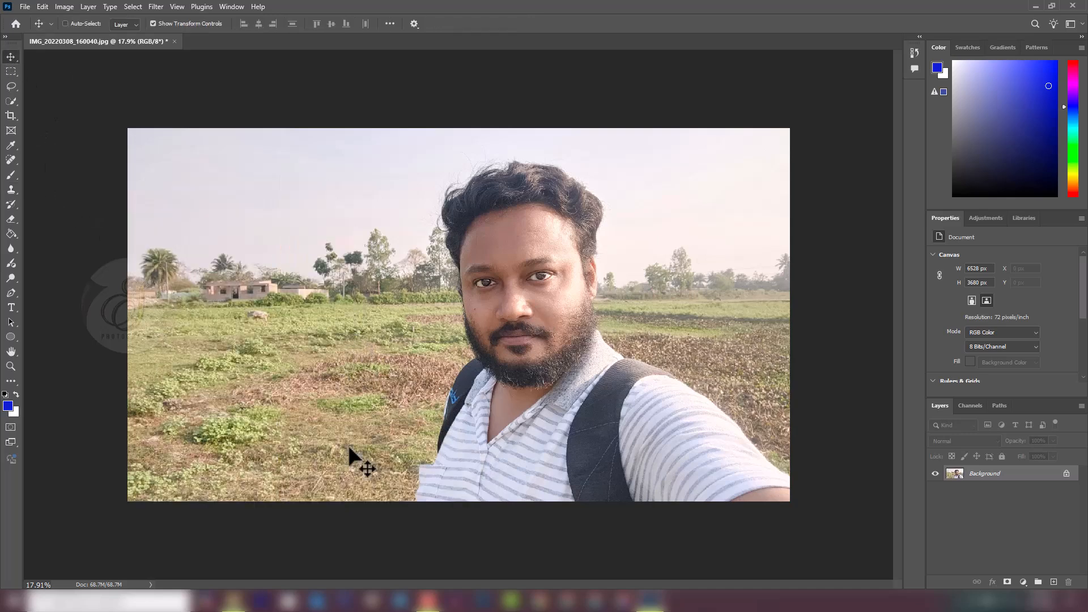
- Add a blank layer and clone the man's head and shoulders onto it over the field beside him
{"action": "left_click", "coordinate": [11, 190]}
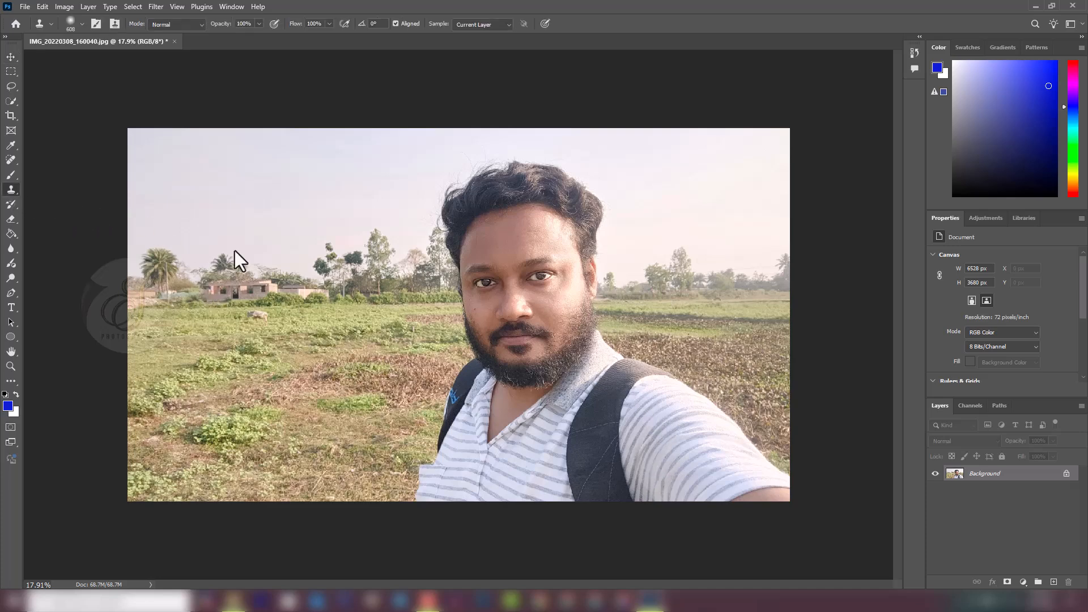
{"action": "left_click", "coordinate": [1055, 582]}
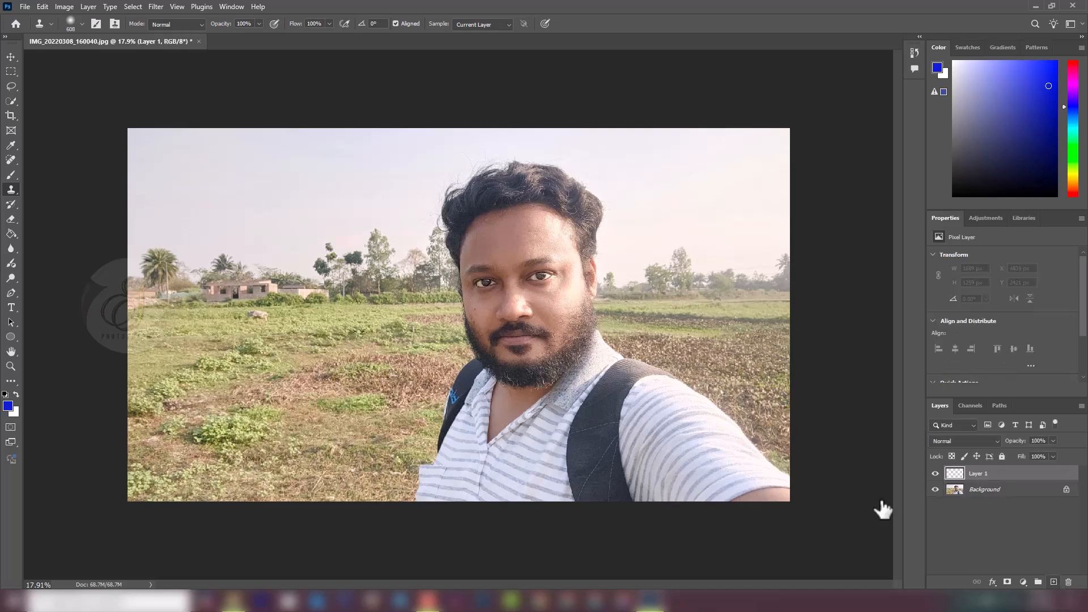
{"action": "left_click", "coordinate": [415, 194], "text": "alt"}
{"action": "left_click_drag", "start_coordinate": [226, 227], "coordinate": [177, 205]}
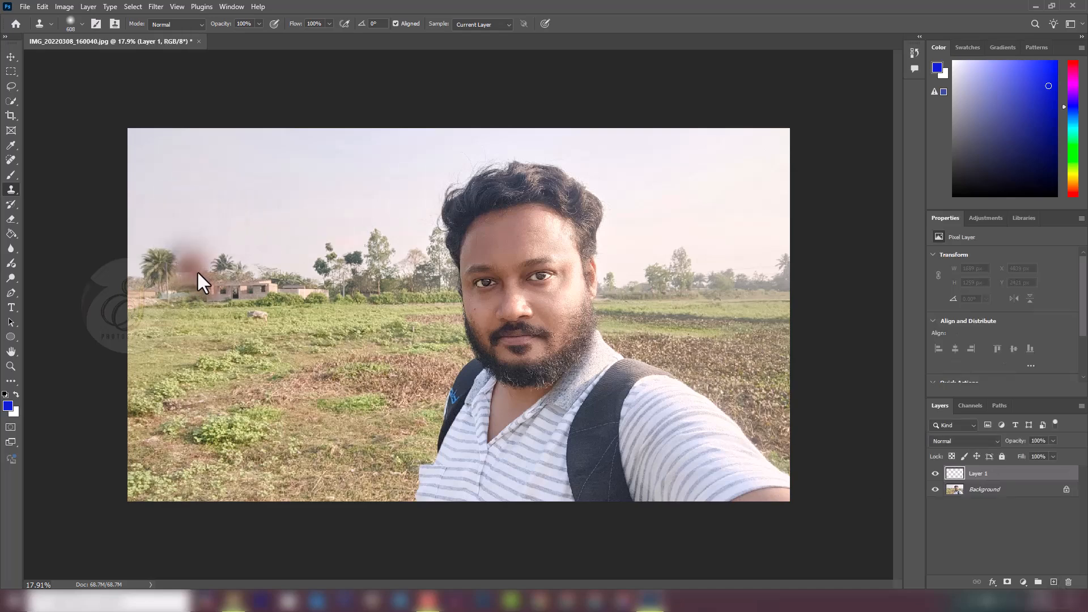
{"action": "mouse_move", "coordinate": [198, 272]}
{"action": "left_mouse_down"}
{"action": "mouse_move", "coordinate": [268, 281]}
{"action": "mouse_move", "coordinate": [193, 297]}
{"action": "mouse_move", "coordinate": [195, 244]}
{"action": "mouse_move", "coordinate": [245, 311]}
{"action": "mouse_move", "coordinate": [172, 313]}
{"action": "mouse_move", "coordinate": [186, 207]}
{"action": "mouse_move", "coordinate": [302, 240]}
{"action": "mouse_move", "coordinate": [298, 339]}
{"action": "mouse_move", "coordinate": [221, 345]}
{"action": "mouse_move", "coordinate": [190, 270]}
{"action": "mouse_move", "coordinate": [285, 245]}
{"action": "mouse_move", "coordinate": [282, 353]}
{"action": "mouse_move", "coordinate": [218, 376]}
{"action": "mouse_move", "coordinate": [174, 274]}
{"action": "mouse_move", "coordinate": [172, 242]}
{"action": "mouse_move", "coordinate": [182, 420]}
{"action": "mouse_move", "coordinate": [281, 409]}
{"action": "mouse_move", "coordinate": [316, 329]}
{"action": "mouse_move", "coordinate": [257, 229]}
{"action": "left_mouse_up"}
{"action": "mouse_move", "coordinate": [298, 438]}
{"action": "left_mouse_down"}
{"action": "mouse_move", "coordinate": [232, 450]}
{"action": "mouse_move", "coordinate": [183, 418]}
{"action": "mouse_move", "coordinate": [175, 326]}
{"action": "mouse_move", "coordinate": [199, 233]}
{"action": "left_mouse_up"}
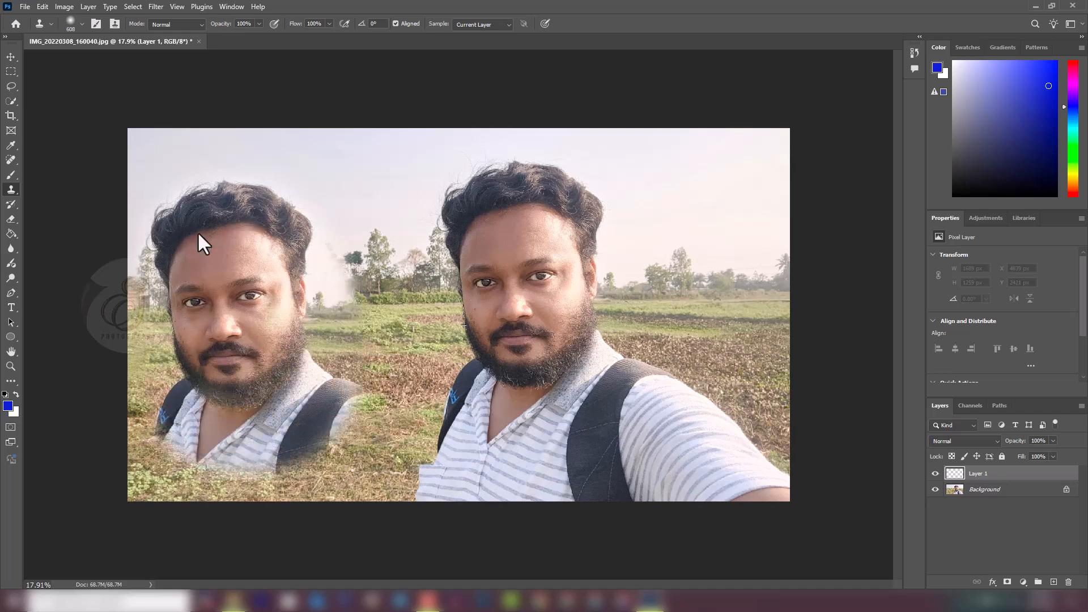
- Scale the cloned portrait layer to about 133% and position it flush with the photo's left edge
{"action": "left_click", "coordinate": [11, 56]}
{"action": "mouse_move", "coordinate": [257, 391]}
{"action": "left_mouse_down"}
{"action": "mouse_move", "coordinate": [309, 393]}
{"action": "mouse_move", "coordinate": [331, 371]}
{"action": "mouse_move", "coordinate": [306, 427]}
{"action": "mouse_move", "coordinate": [320, 416]}
{"action": "mouse_move", "coordinate": [309, 408]}
{"action": "left_mouse_up"}
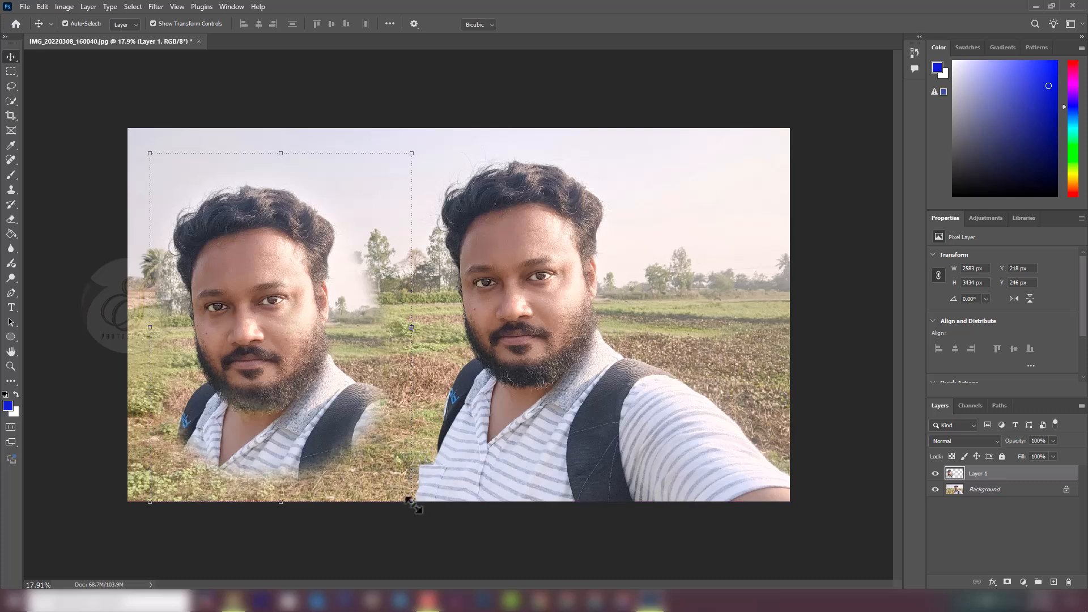
{"action": "left_click_drag", "start_coordinate": [412, 502], "coordinate": [476, 546]}
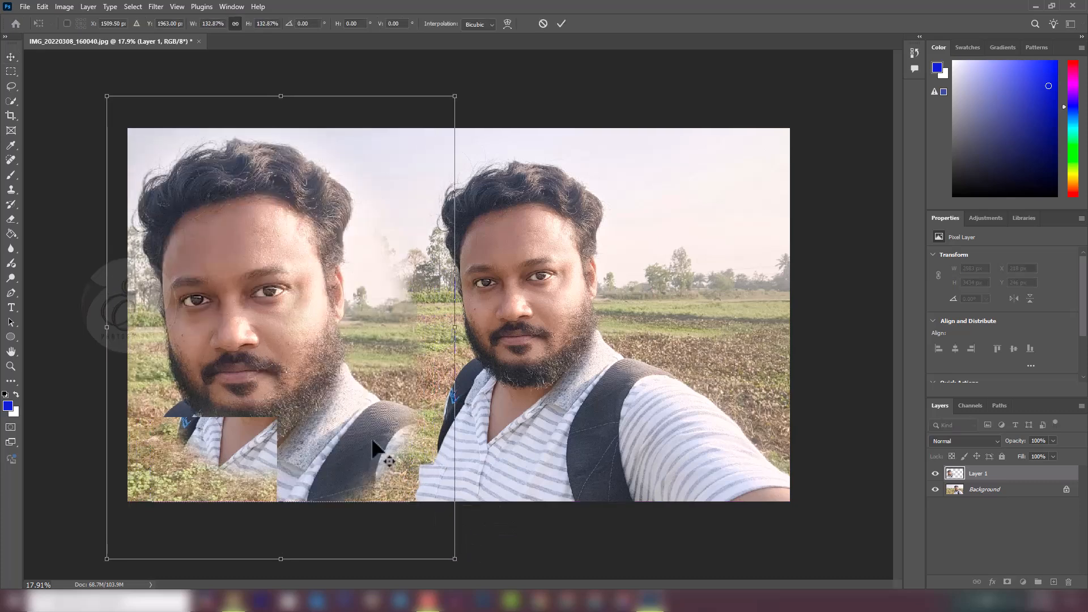
{"action": "left_click_drag", "start_coordinate": [320, 416], "coordinate": [342, 414]}
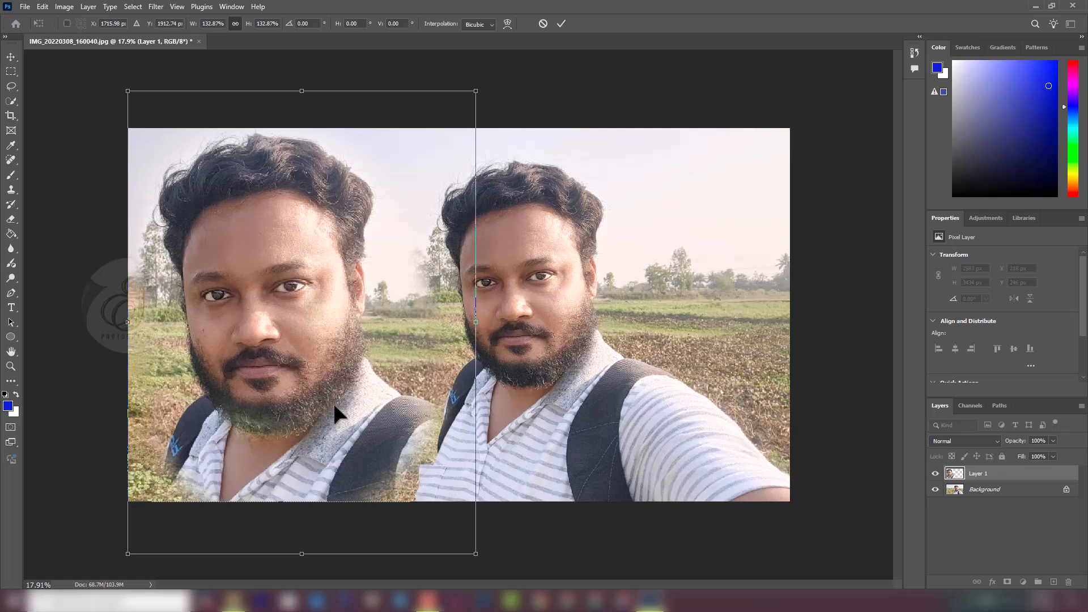
{"action": "key", "text": "Return"}
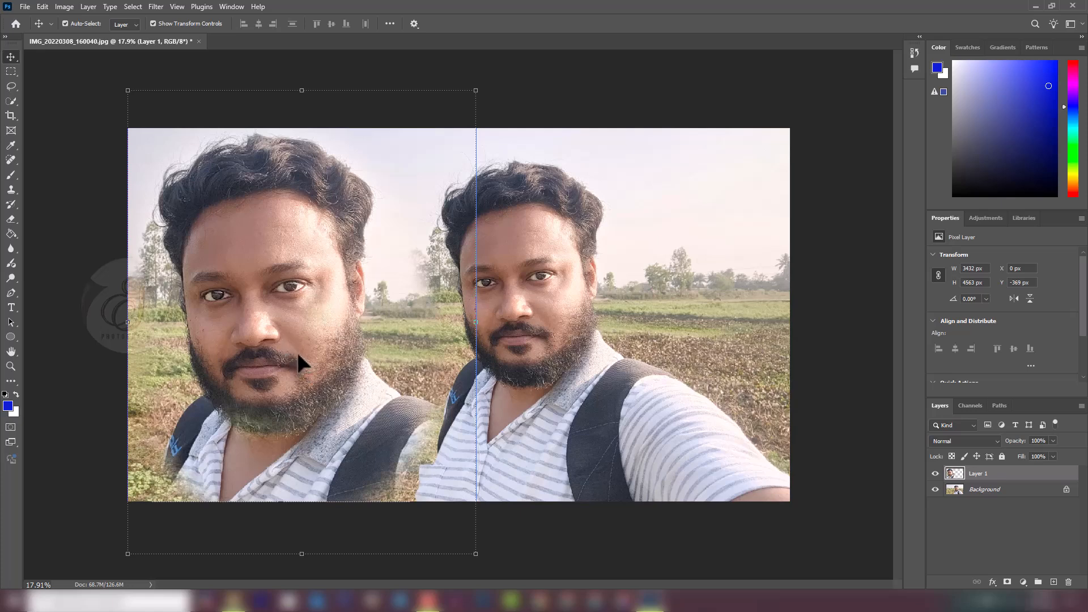
- Move the cloned portrait layer slightly right and down to about X 45 px, Y -296 px, and activate the History Brush Tool
{"action": "left_click_drag", "start_coordinate": [298, 354], "coordinate": [380, 368]}
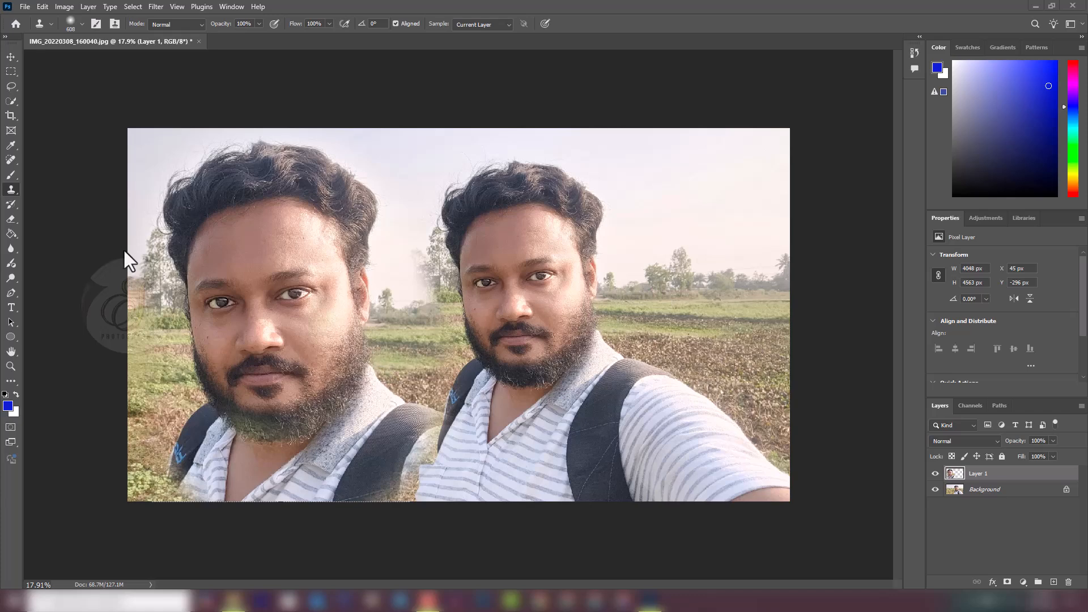
{"action": "left_click", "coordinate": [11, 204]}
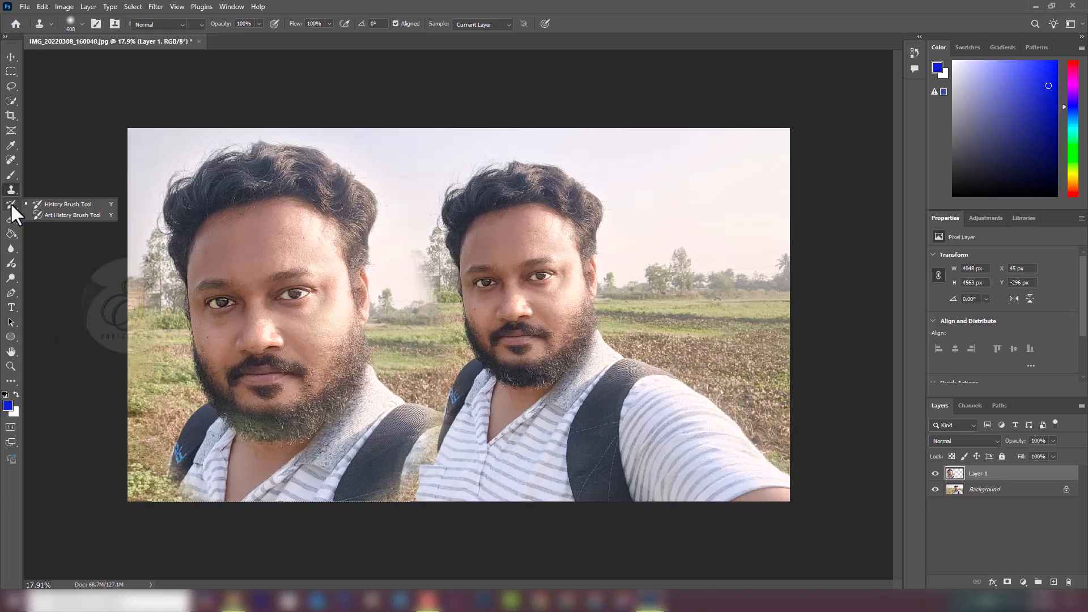
{"action": "left_click", "coordinate": [60, 204]}
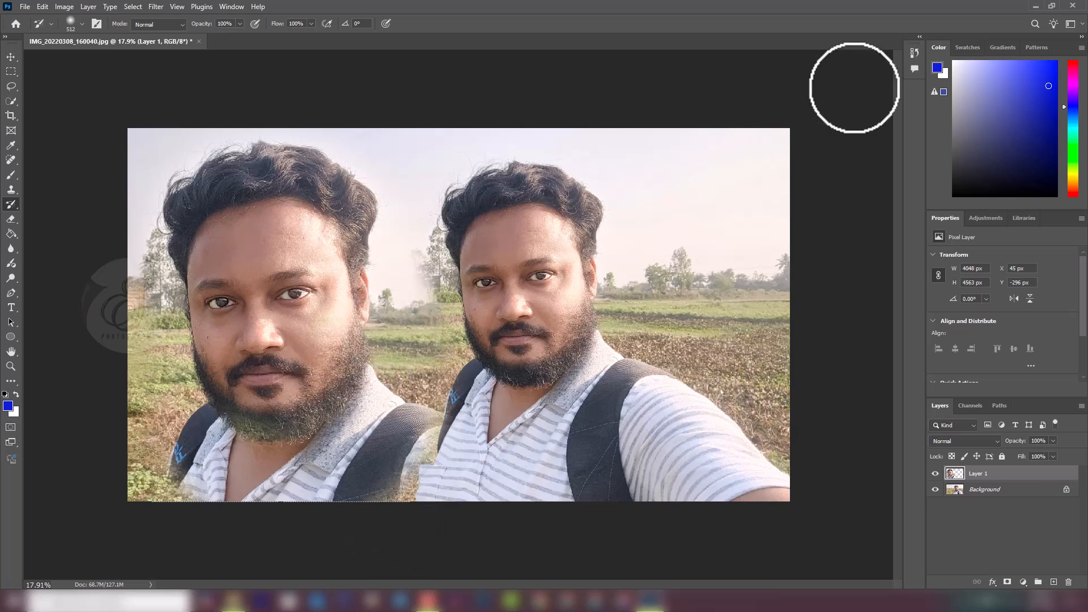
- Open pet-5054023_1280.jpg as a separate document and paint over the dog with the History Brush
{"action": "left_click", "coordinate": [1035, 6]}
{"action": "mouse_move", "coordinate": [342, 356]}
{"action": "left_mouse_down"}
{"action": "mouse_move", "coordinate": [650, 595]}
{"action": "mouse_move", "coordinate": [677, 22]}
{"action": "left_mouse_up"}
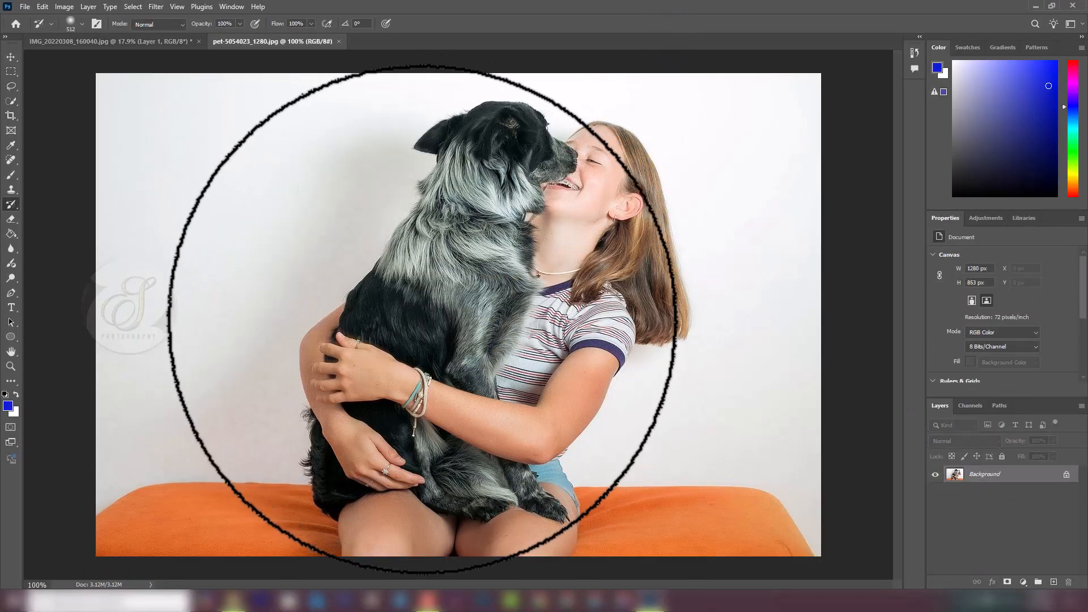
{"action": "mouse_move", "coordinate": [418, 272]}
{"action": "left_mouse_down"}
{"action": "mouse_move", "coordinate": [324, 280]}
{"action": "mouse_move", "coordinate": [337, 267]}
{"action": "mouse_move", "coordinate": [346, 325]}
{"action": "mouse_move", "coordinate": [332, 377]}
{"action": "mouse_move", "coordinate": [374, 266]}
{"action": "mouse_move", "coordinate": [454, 114]}
{"action": "mouse_move", "coordinate": [479, 297]}
{"action": "mouse_move", "coordinate": [583, 365]}
{"action": "mouse_move", "coordinate": [345, 247]}
{"action": "left_mouse_up"}
- Return to the portrait photo and paint over the entire cloned portrait with a 600 px History Brush to restore the original sky and field
{"action": "left_click", "coordinate": [169, 41]}
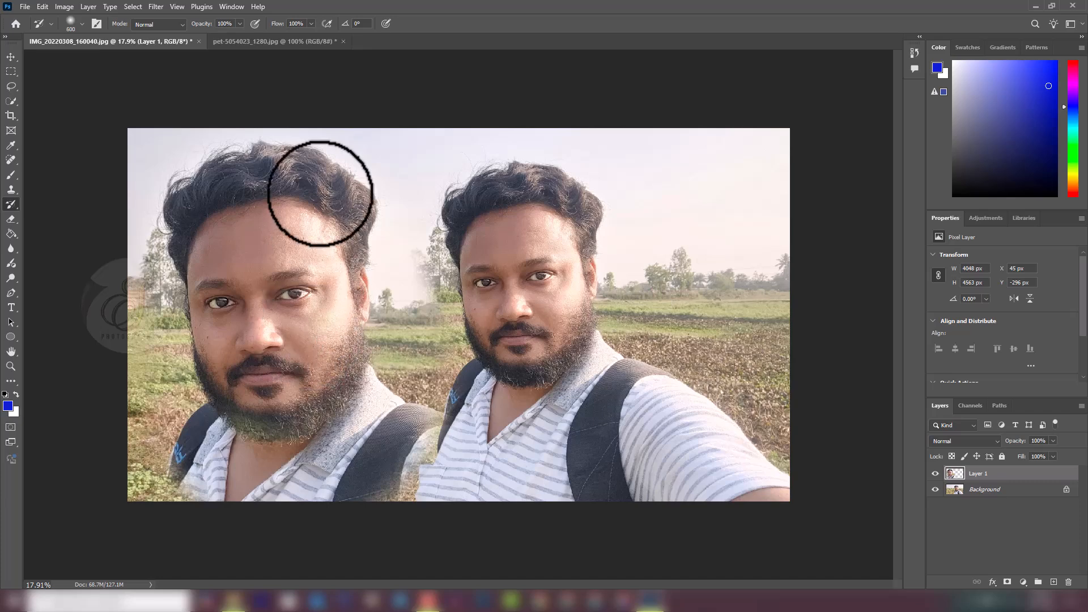
{"action": "mouse_move", "coordinate": [308, 145]}
{"action": "left_mouse_down"}
{"action": "mouse_move", "coordinate": [290, 247]}
{"action": "mouse_move", "coordinate": [282, 138]}
{"action": "mouse_move", "coordinate": [244, 277]}
{"action": "mouse_move", "coordinate": [234, 167]}
{"action": "mouse_move", "coordinate": [199, 237]}
{"action": "mouse_move", "coordinate": [212, 146]}
{"action": "mouse_move", "coordinate": [165, 231]}
{"action": "left_mouse_up"}
{"action": "mouse_move", "coordinate": [291, 118]}
{"action": "left_mouse_down"}
{"action": "mouse_move", "coordinate": [311, 131]}
{"action": "mouse_move", "coordinate": [355, 234]}
{"action": "mouse_move", "coordinate": [361, 334]}
{"action": "mouse_move", "coordinate": [322, 362]}
{"action": "mouse_move", "coordinate": [297, 305]}
{"action": "mouse_move", "coordinate": [281, 311]}
{"action": "mouse_move", "coordinate": [398, 280]}
{"action": "mouse_move", "coordinate": [414, 313]}
{"action": "mouse_move", "coordinate": [370, 412]}
{"action": "mouse_move", "coordinate": [307, 475]}
{"action": "mouse_move", "coordinate": [330, 458]}
{"action": "mouse_move", "coordinate": [240, 311]}
{"action": "mouse_move", "coordinate": [182, 322]}
{"action": "mouse_move", "coordinate": [157, 286]}
{"action": "mouse_move", "coordinate": [208, 398]}
{"action": "mouse_move", "coordinate": [249, 406]}
{"action": "mouse_move", "coordinate": [205, 443]}
{"action": "mouse_move", "coordinate": [198, 433]}
{"action": "mouse_move", "coordinate": [256, 429]}
{"action": "mouse_move", "coordinate": [245, 484]}
{"action": "mouse_move", "coordinate": [360, 453]}
{"action": "mouse_move", "coordinate": [406, 422]}
{"action": "mouse_move", "coordinate": [416, 431]}
{"action": "mouse_move", "coordinate": [442, 403]}
{"action": "mouse_move", "coordinate": [447, 432]}
{"action": "left_mouse_up"}
{"action": "mouse_move", "coordinate": [451, 325]}
{"action": "left_mouse_down"}
{"action": "mouse_move", "coordinate": [405, 243]}
{"action": "mouse_move", "coordinate": [399, 357]}
{"action": "left_mouse_up"}
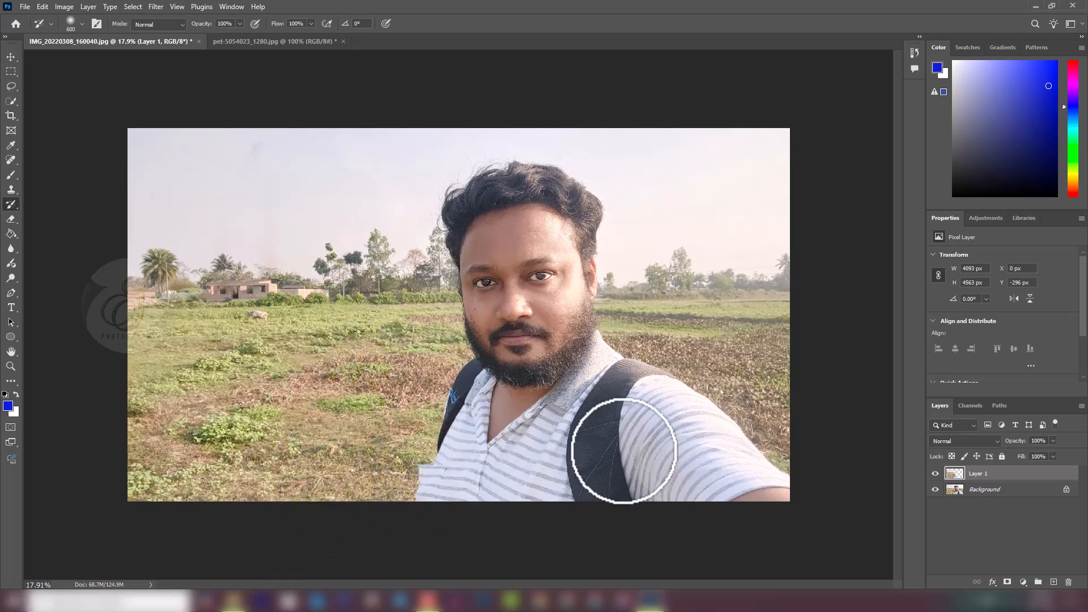
- Inspect the restored area on Layer 1 with the Background hidden and shown, and merge it into the Background
{"action": "left_click", "coordinate": [936, 489]}
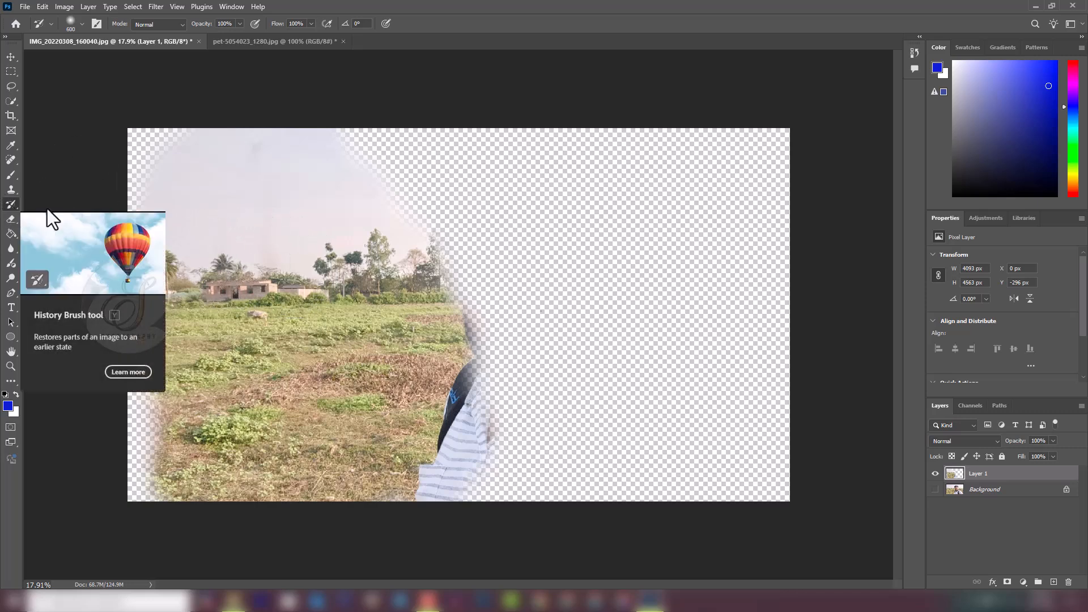
{"action": "left_click", "coordinate": [935, 489]}
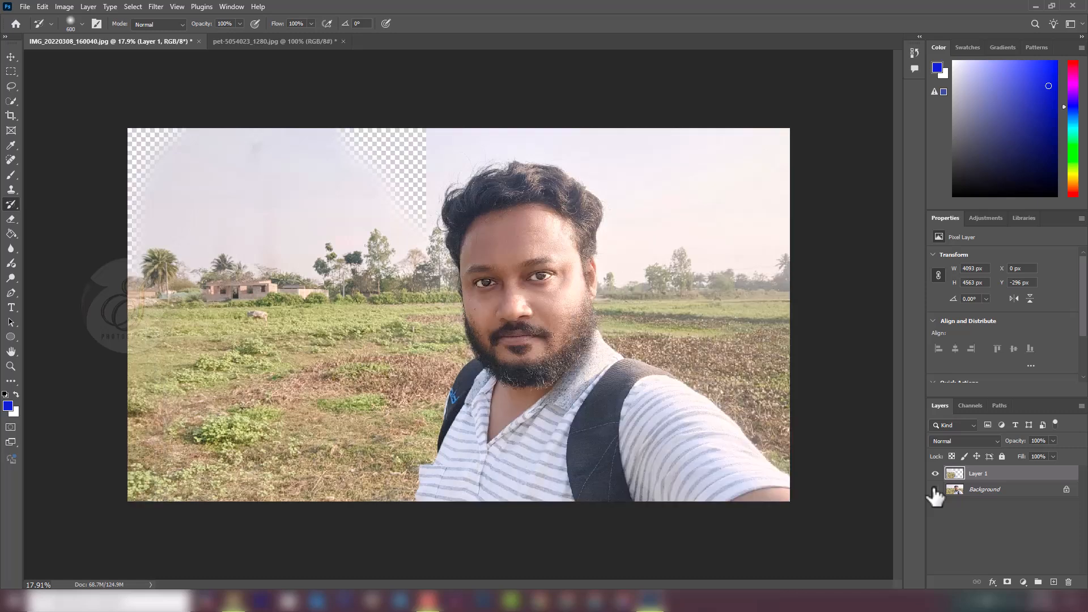
{"action": "left_click", "coordinate": [935, 489]}
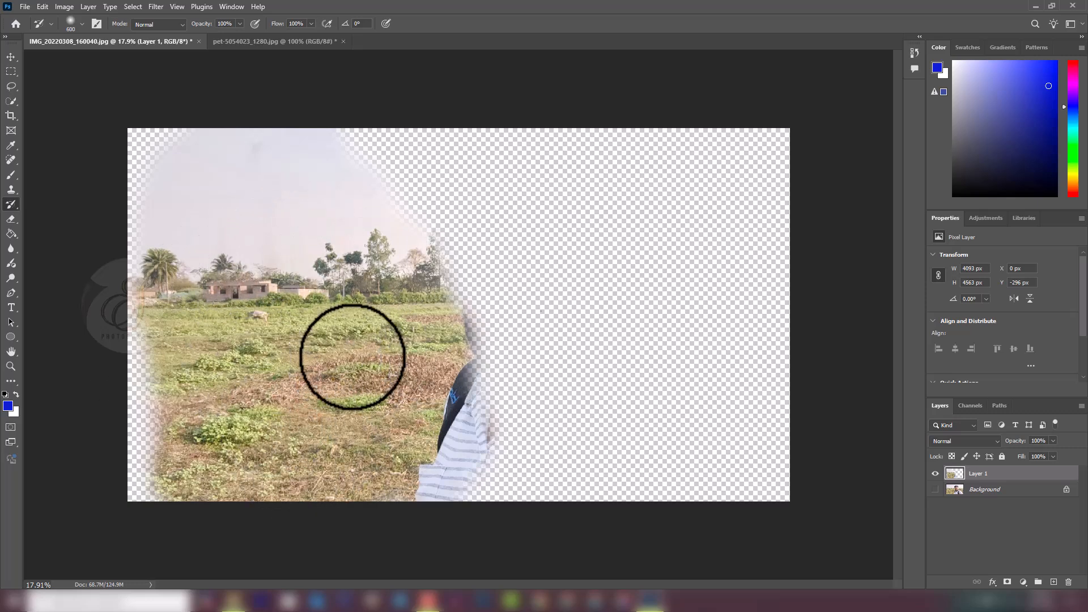
{"action": "left_click", "coordinate": [935, 489]}
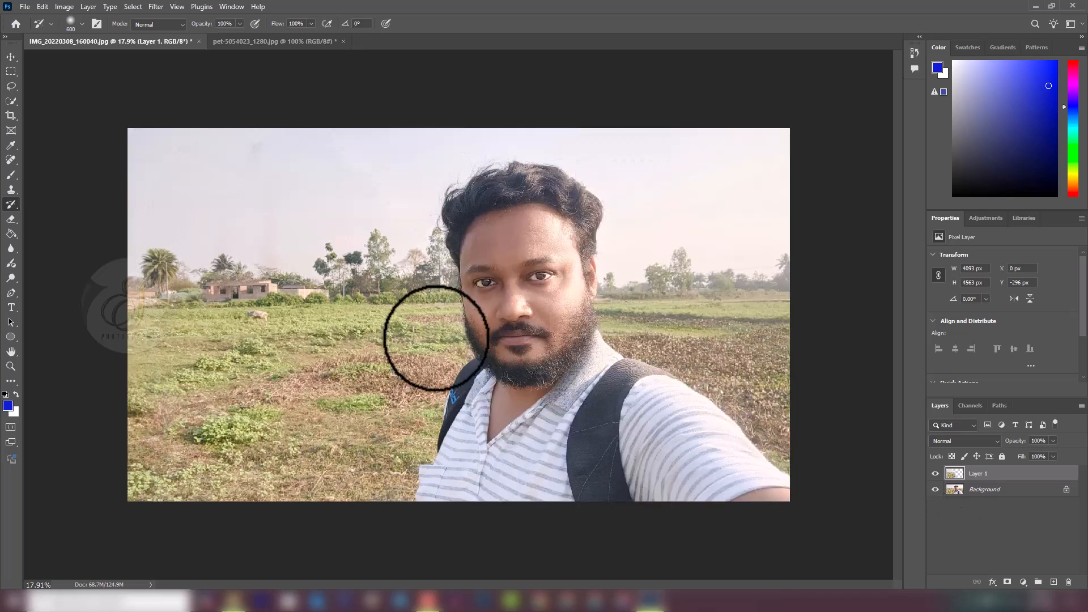
{"action": "left_click", "coordinate": [11, 56]}
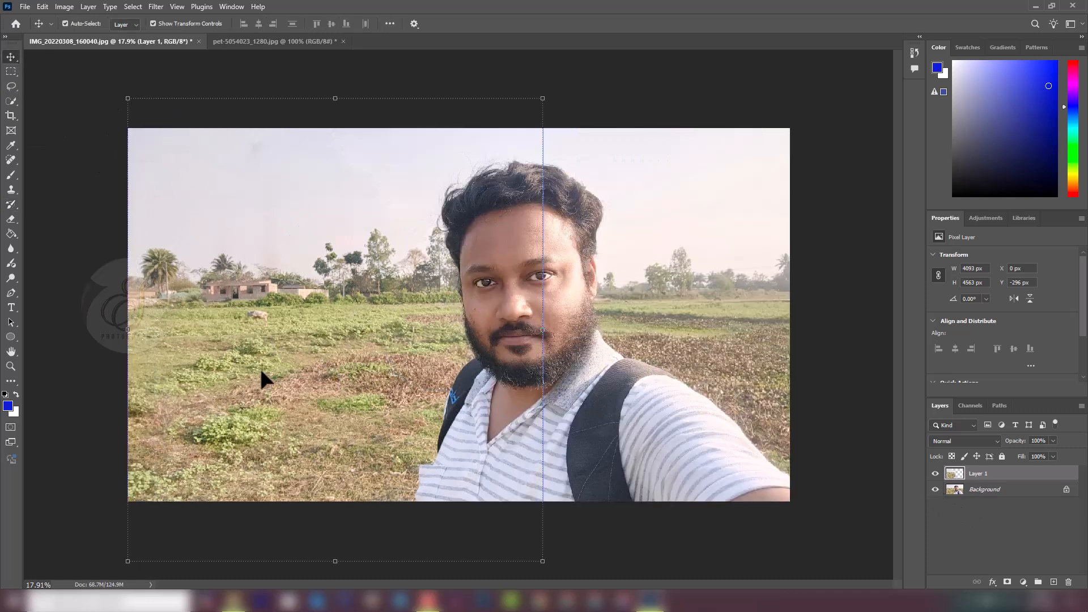
{"action": "key", "text": "ctrl+e"}
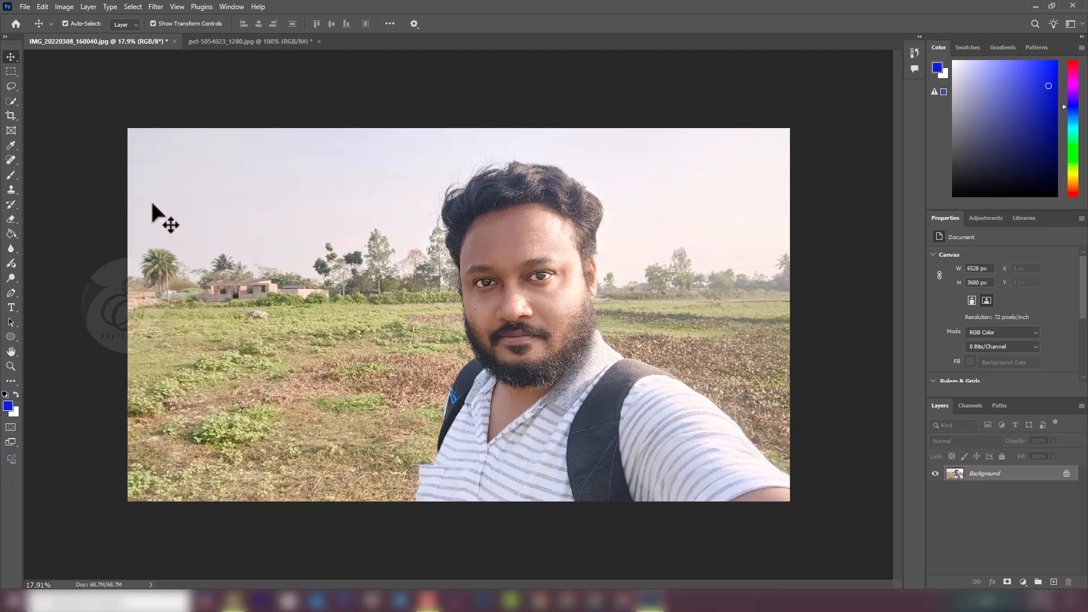
- Quick-select the man's head, neck and collar, and copy the selection to a new layer
{"action": "left_click", "coordinate": [11, 101]}
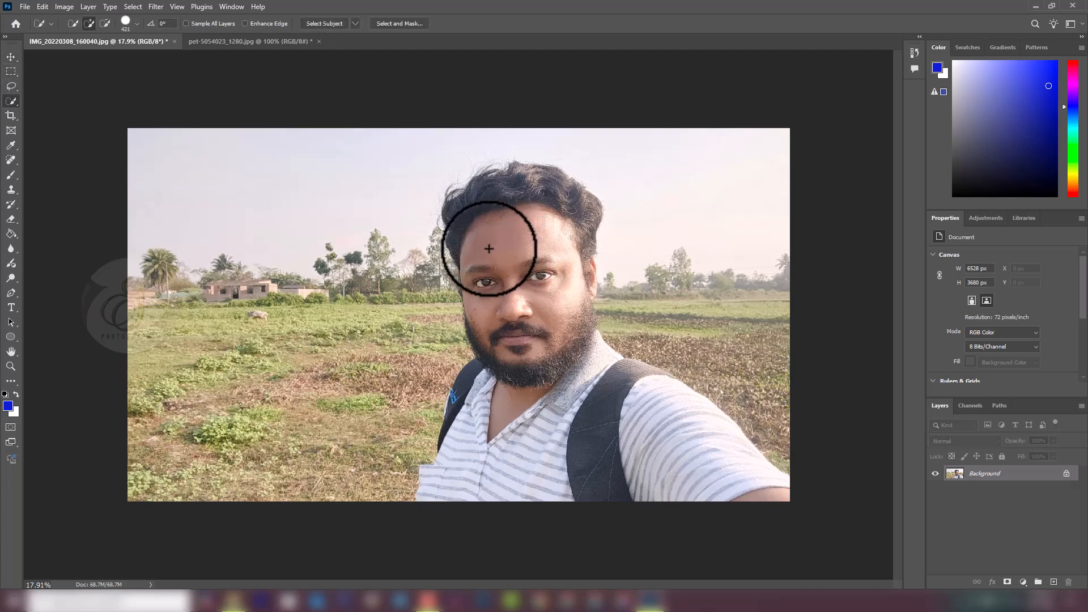
{"action": "mouse_move", "coordinate": [486, 242]}
{"action": "left_mouse_down"}
{"action": "mouse_move", "coordinate": [487, 205]}
{"action": "mouse_move", "coordinate": [531, 195]}
{"action": "mouse_move", "coordinate": [553, 226]}
{"action": "mouse_move", "coordinate": [548, 335]}
{"action": "mouse_move", "coordinate": [502, 319]}
{"action": "mouse_move", "coordinate": [519, 349]}
{"action": "mouse_move", "coordinate": [549, 344]}
{"action": "mouse_move", "coordinate": [567, 322]}
{"action": "mouse_move", "coordinate": [578, 267]}
{"action": "left_mouse_up"}
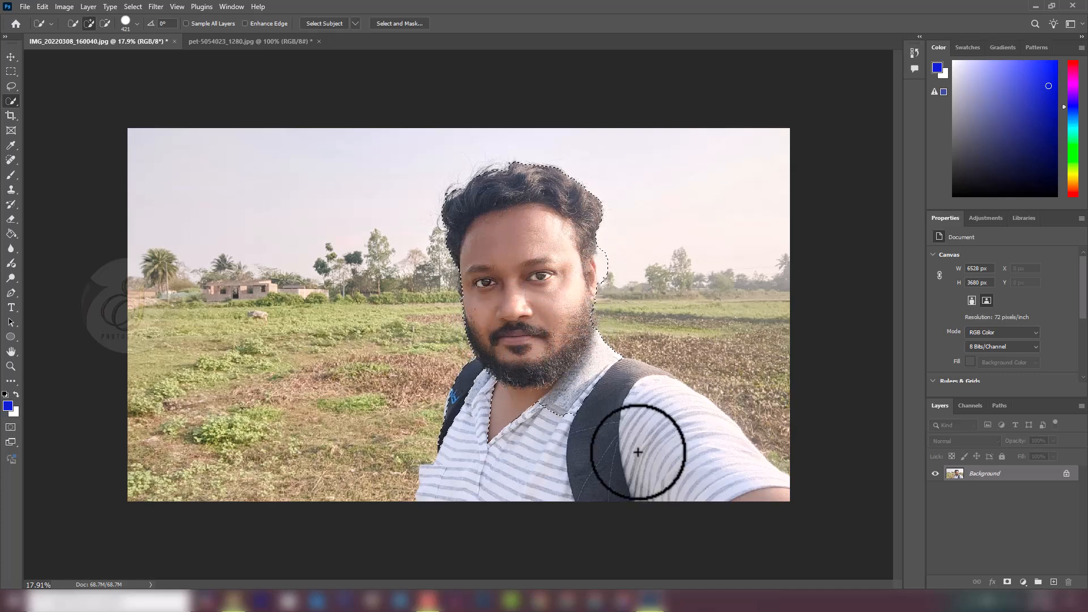
{"action": "key", "text": "ctrl+j"}
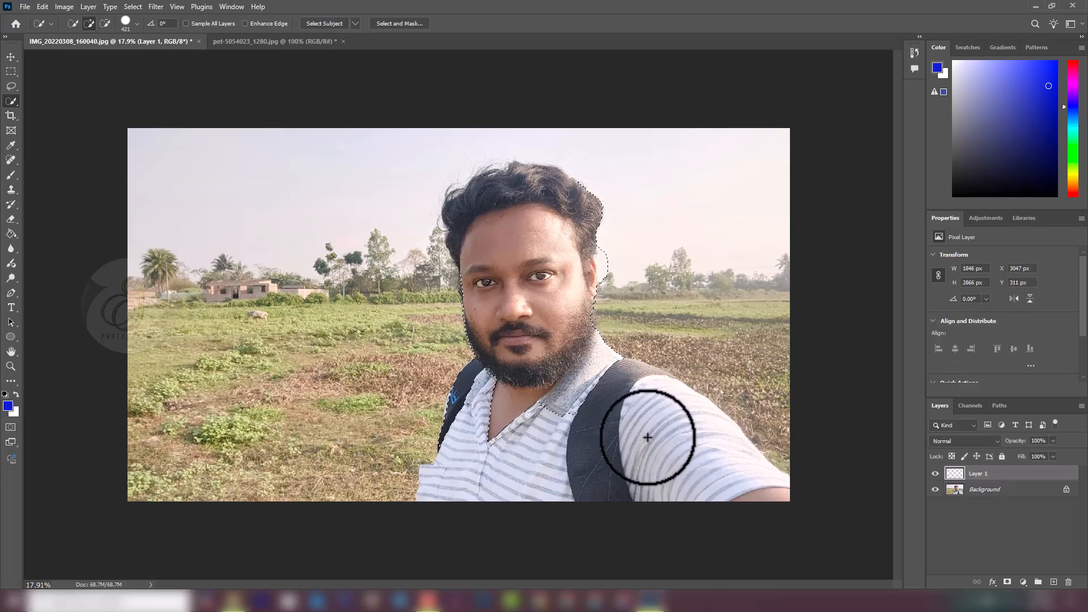
- Hide the Background layer and add a blue (#121bcf) solid color fill layer beneath the cut-out head
{"action": "left_click", "coordinate": [934, 490]}
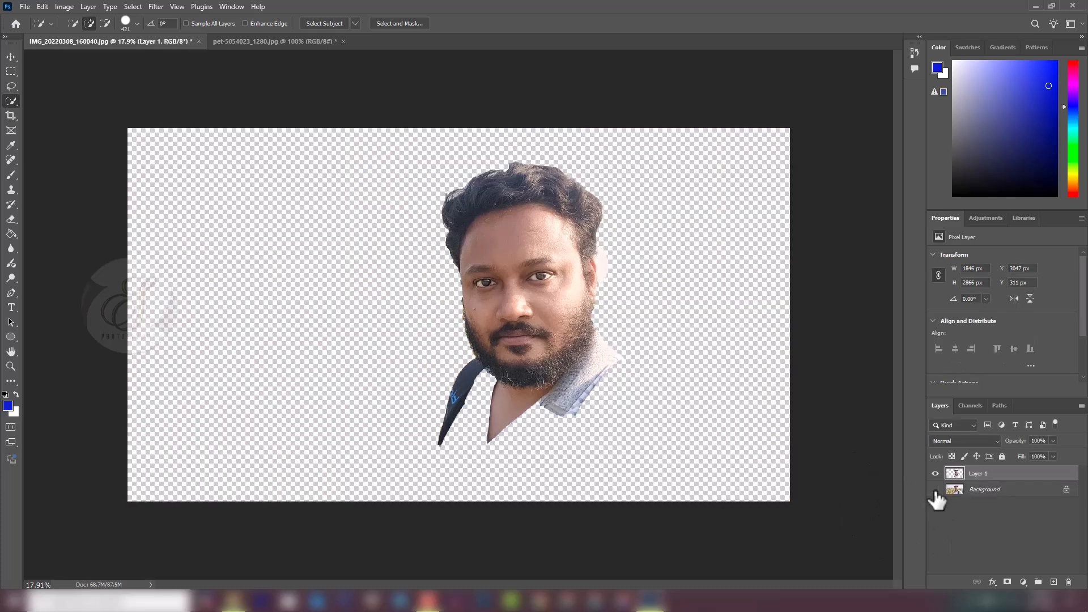
{"action": "left_click", "coordinate": [1007, 492]}
{"action": "left_click", "coordinate": [1023, 582]}
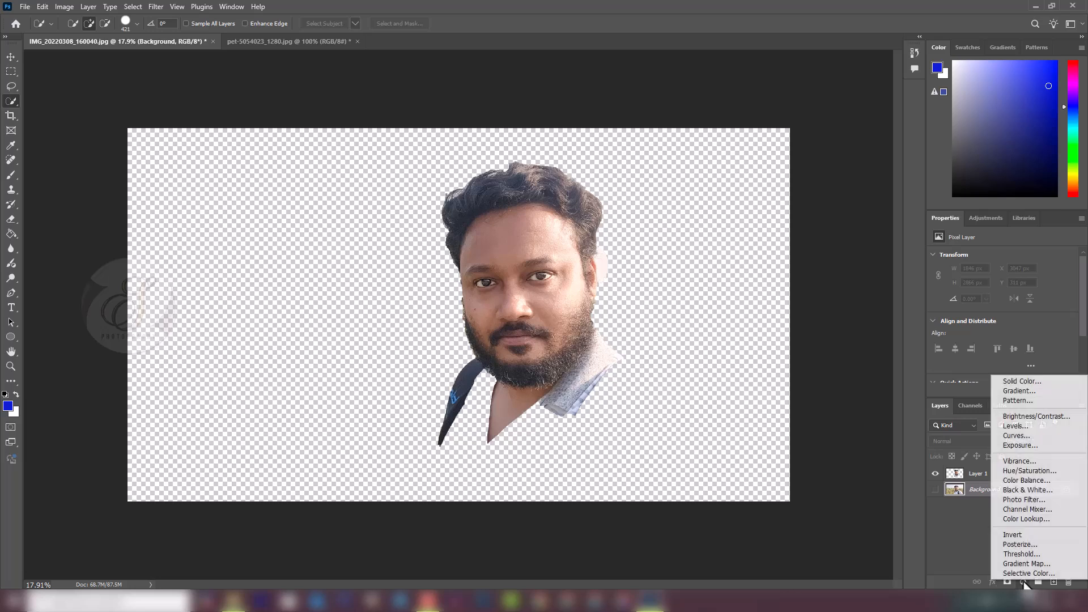
{"action": "left_click", "coordinate": [1012, 381]}
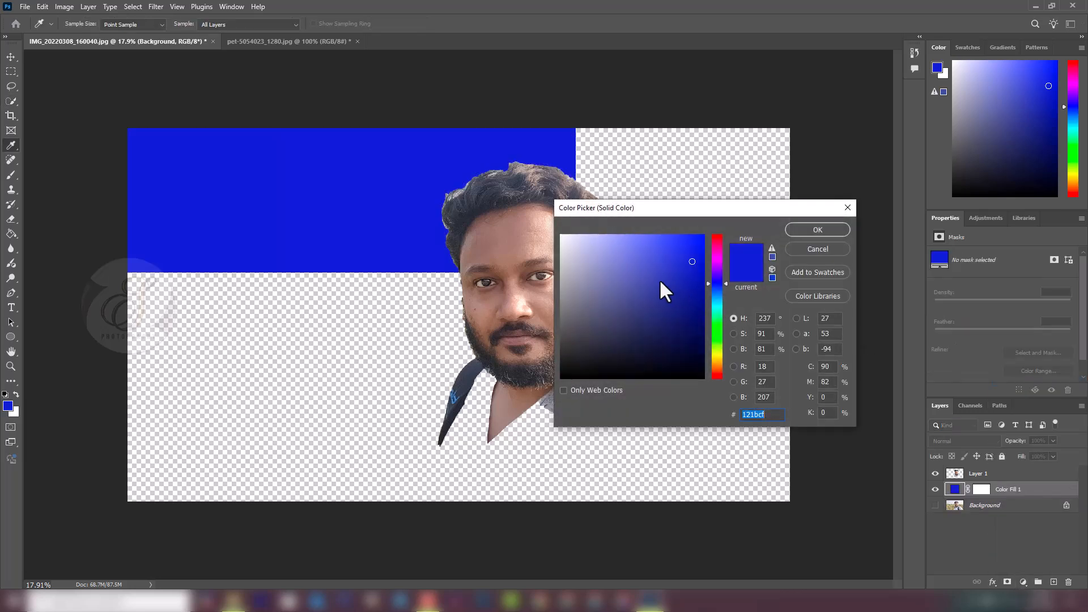
{"action": "left_click", "coordinate": [798, 230]}
{"action": "key", "text": "w"}
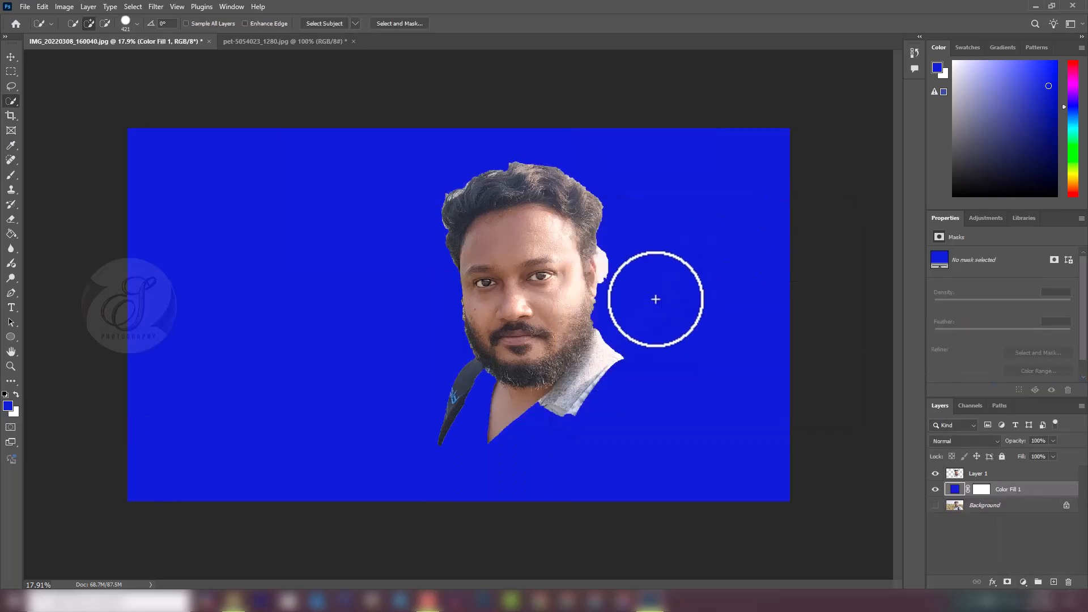
- Erase the leftover patch beside the ear and the strap, neck and collar from the cut-out layer, using an eraser of about 200 px
{"action": "key", "text": "e"}
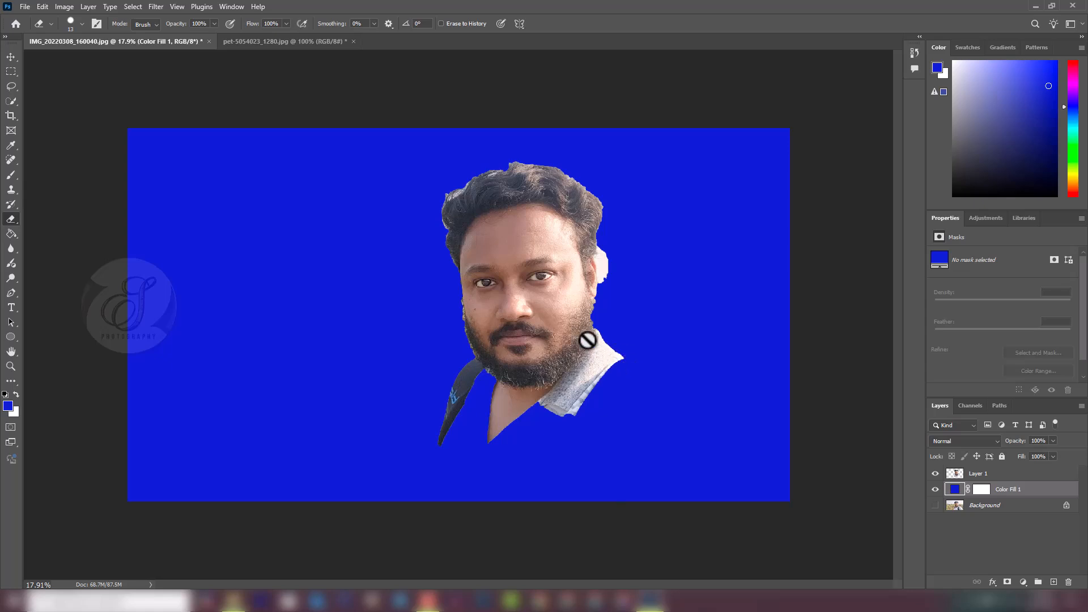
{"action": "left_click", "coordinate": [978, 475]}
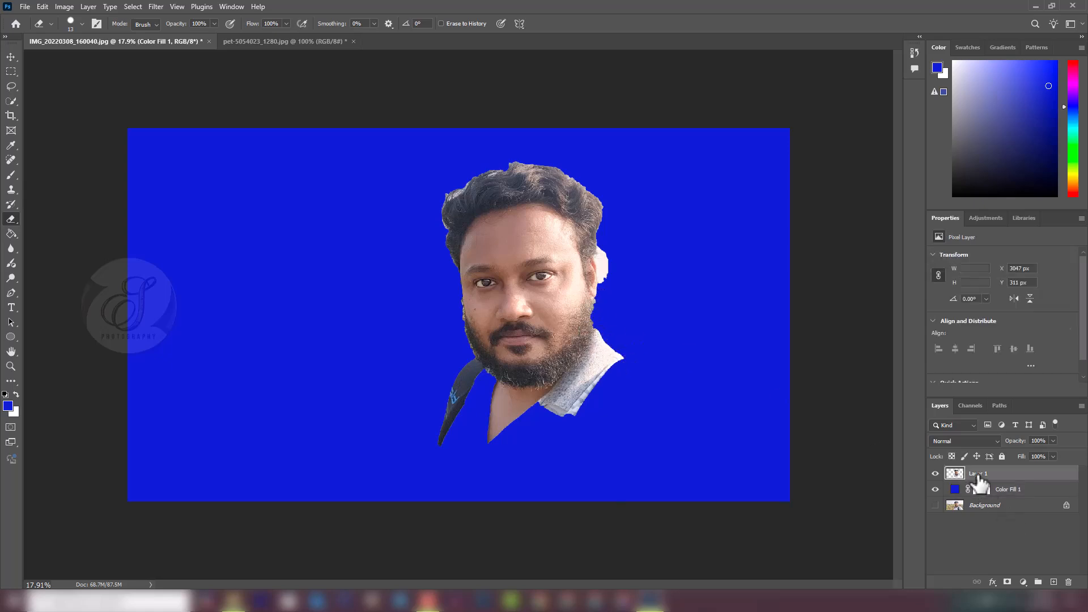
{"action": "scroll", "coordinate": [372, 319], "scroll_direction": "up", "scroll_amount": 1}
{"action": "right_click", "coordinate": [9, 224]}
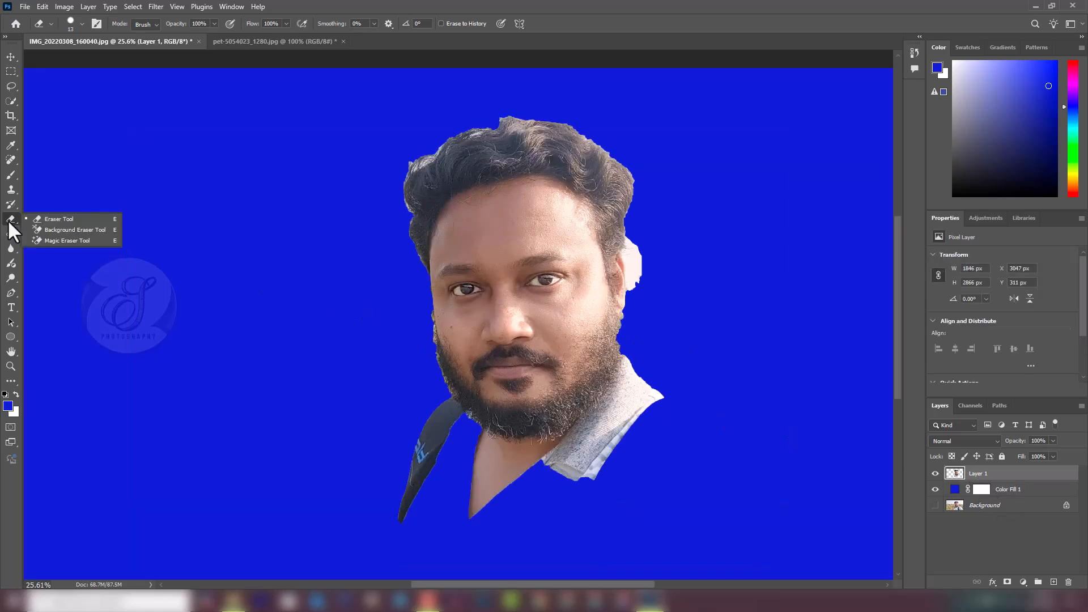
{"action": "left_click", "coordinate": [53, 221]}
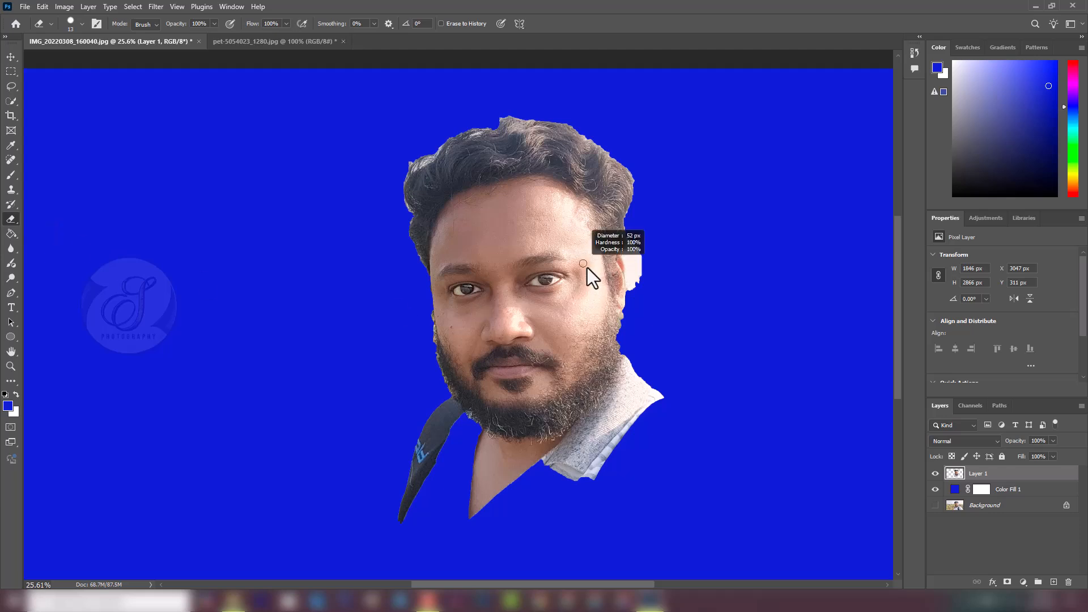
{"action": "mouse_move", "coordinate": [603, 268]}
{"action": "left_mouse_down"}
{"action": "mouse_move", "coordinate": [640, 247]}
{"action": "mouse_move", "coordinate": [640, 285]}
{"action": "mouse_move", "coordinate": [648, 243]}
{"action": "left_mouse_up"}
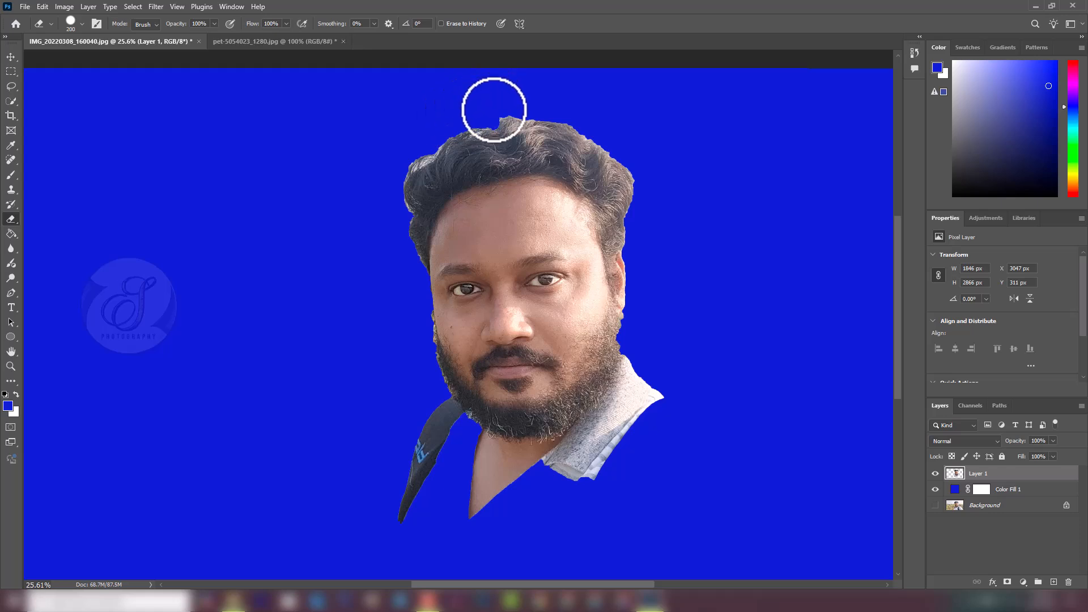
{"action": "mouse_move", "coordinate": [429, 400]}
{"action": "left_mouse_down"}
{"action": "mouse_move", "coordinate": [460, 430]}
{"action": "mouse_move", "coordinate": [424, 416]}
{"action": "mouse_move", "coordinate": [415, 513]}
{"action": "mouse_move", "coordinate": [434, 459]}
{"action": "mouse_move", "coordinate": [390, 563]}
{"action": "mouse_move", "coordinate": [414, 479]}
{"action": "mouse_move", "coordinate": [471, 444]}
{"action": "mouse_move", "coordinate": [517, 453]}
{"action": "mouse_move", "coordinate": [575, 440]}
{"action": "mouse_move", "coordinate": [629, 389]}
{"action": "mouse_move", "coordinate": [639, 358]}
{"action": "mouse_move", "coordinate": [623, 389]}
{"action": "mouse_move", "coordinate": [650, 395]}
{"action": "mouse_move", "coordinate": [575, 482]}
{"action": "mouse_move", "coordinate": [634, 425]}
{"action": "mouse_move", "coordinate": [558, 490]}
{"action": "mouse_move", "coordinate": [550, 469]}
{"action": "mouse_move", "coordinate": [466, 470]}
{"action": "mouse_move", "coordinate": [532, 473]}
{"action": "mouse_move", "coordinate": [478, 467]}
{"action": "mouse_move", "coordinate": [471, 518]}
{"action": "mouse_move", "coordinate": [590, 482]}
{"action": "left_mouse_up"}
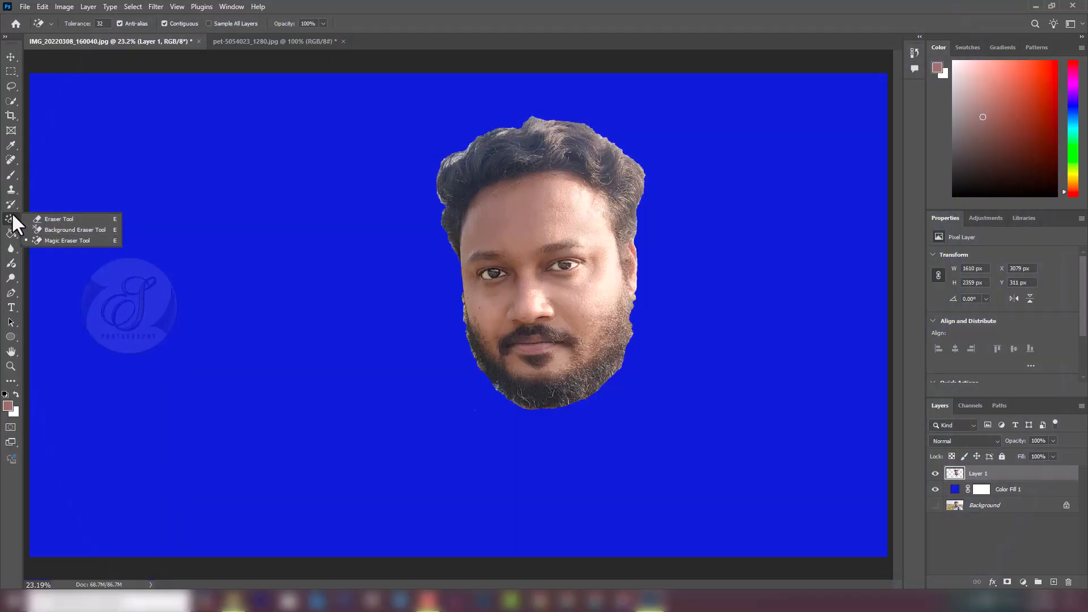
- Delete the cut-out head layer, keeping the blue fill layer above the hidden Background
{"action": "left_click", "coordinate": [13, 216]}
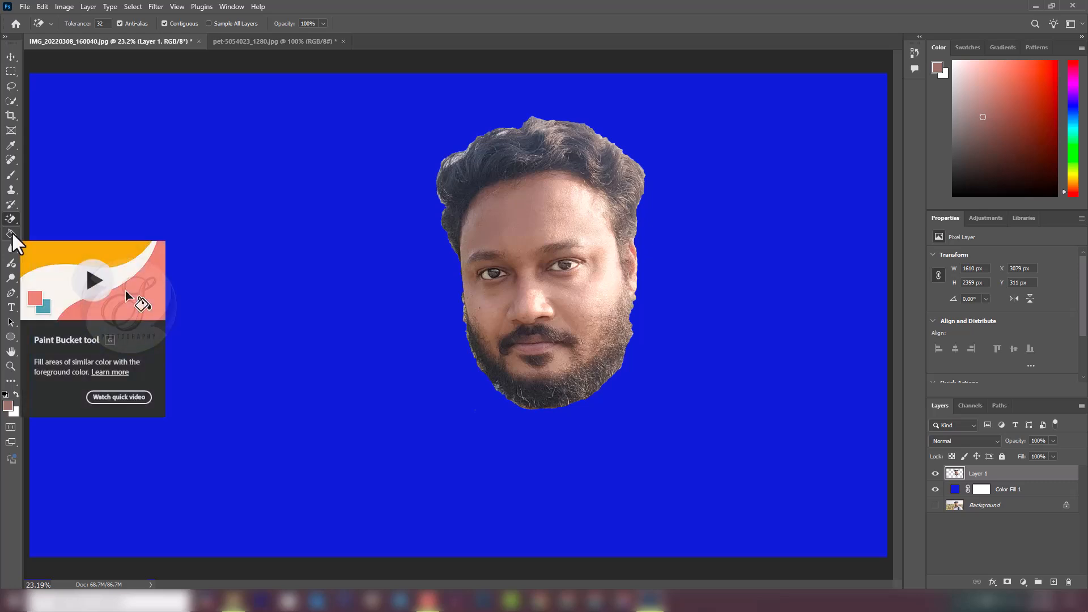
{"action": "left_click", "coordinate": [10, 58]}
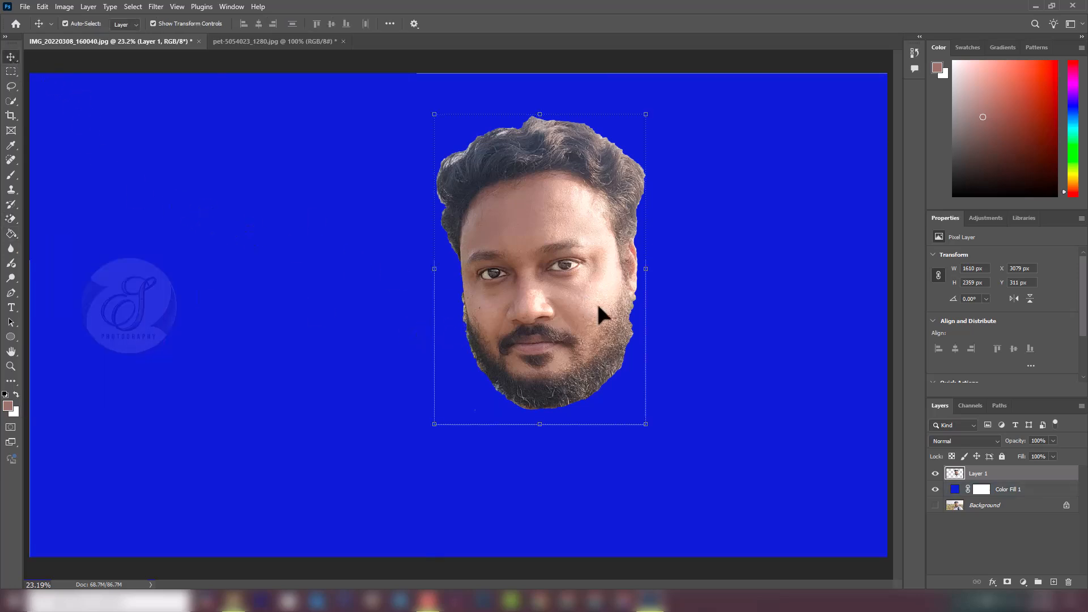
{"action": "key", "text": "Delete"}
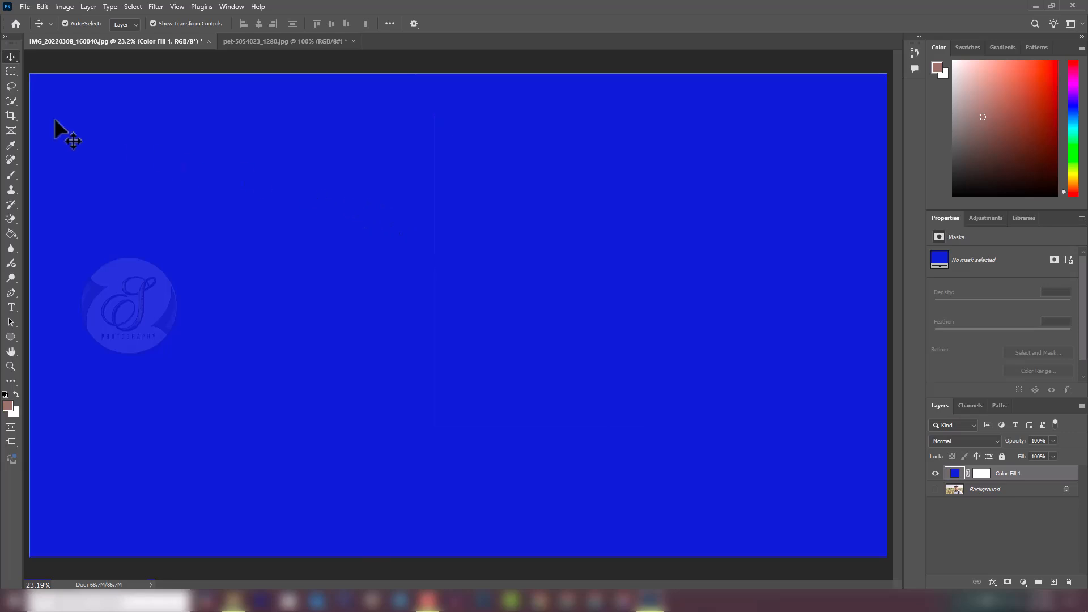
- Lasso a rounded freehand area of about 1690 × 1450 px on the blue canvas and add a blank layer above the fill
{"action": "left_click", "coordinate": [11, 86]}
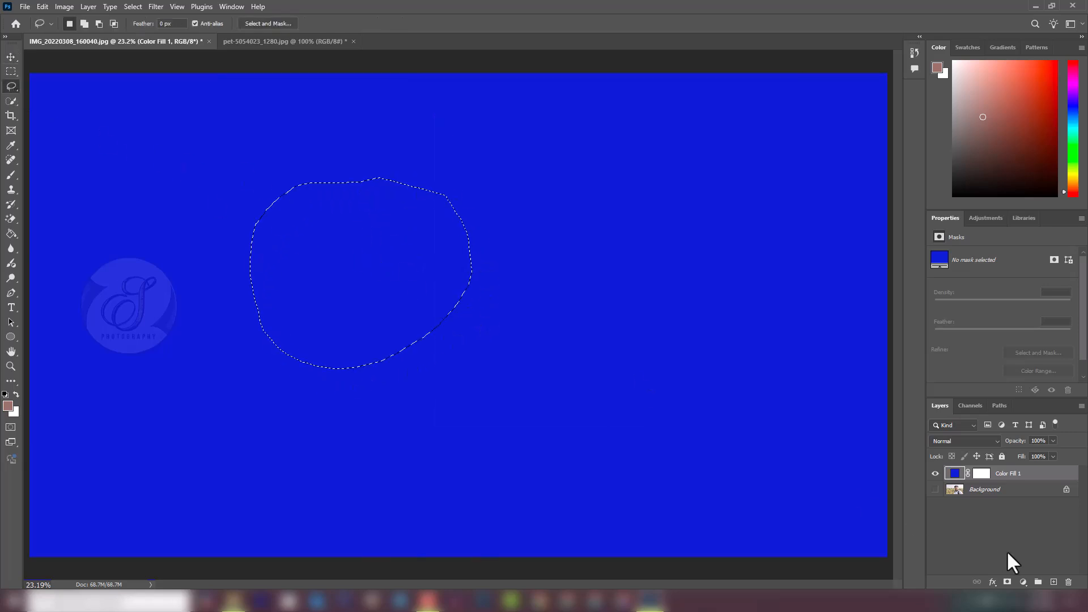
{"action": "left_click", "coordinate": [1052, 582]}
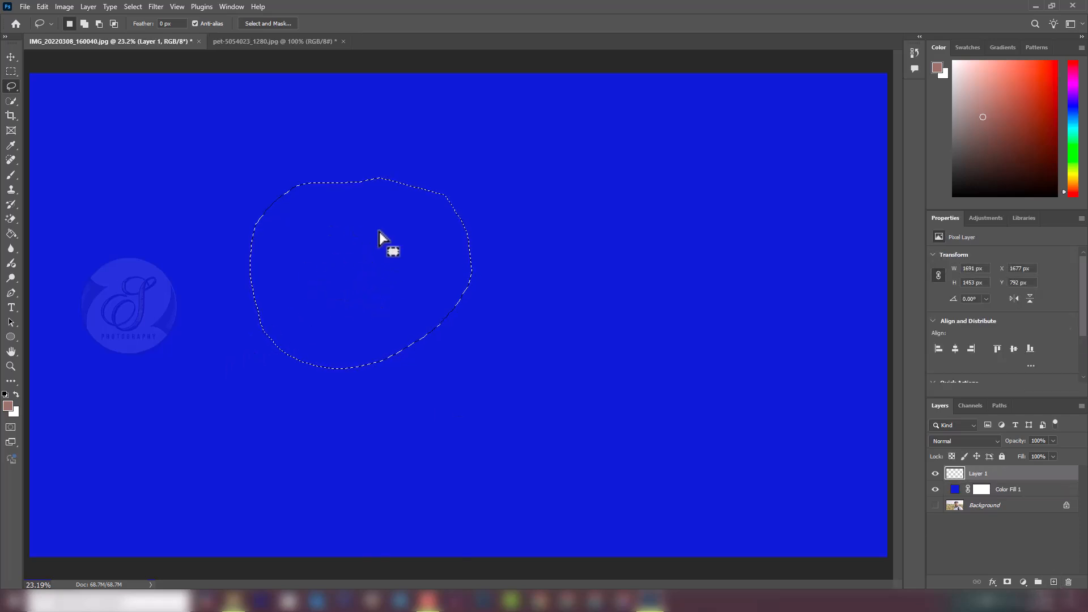
- Fill the lassoed area on the blank layer with bright green using the Paint Bucket, and clear the selection
{"action": "left_click", "coordinate": [8, 233]}
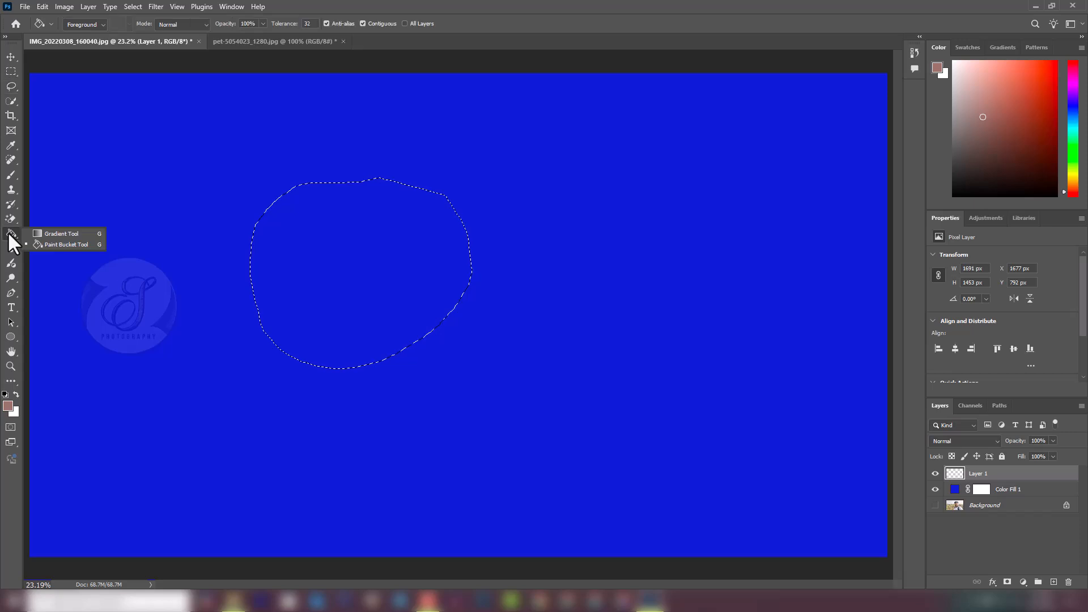
{"action": "left_click", "coordinate": [67, 247]}
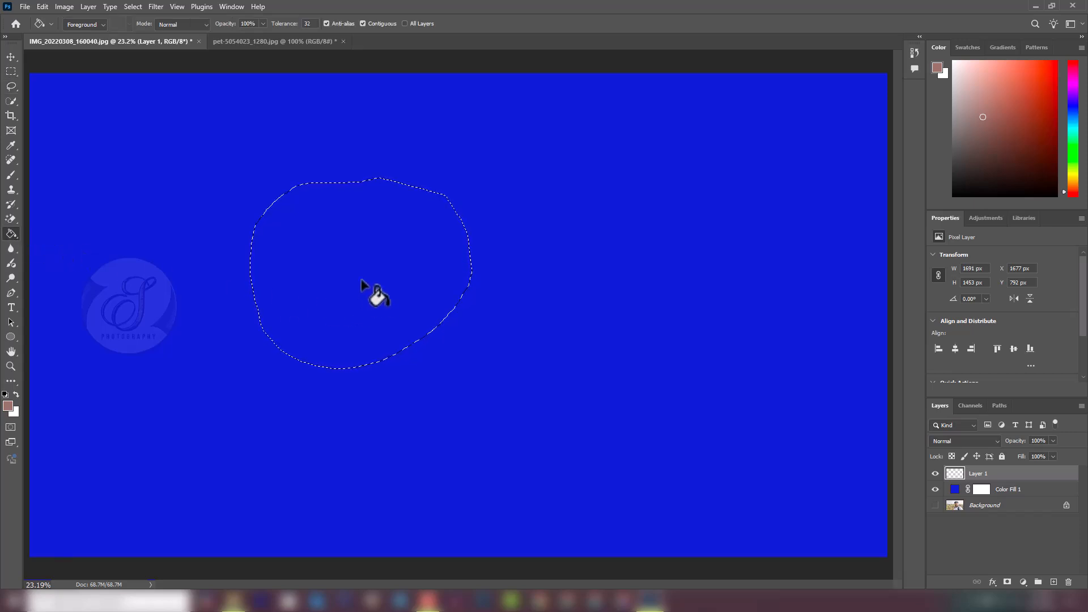
{"action": "left_click", "coordinate": [8, 406]}
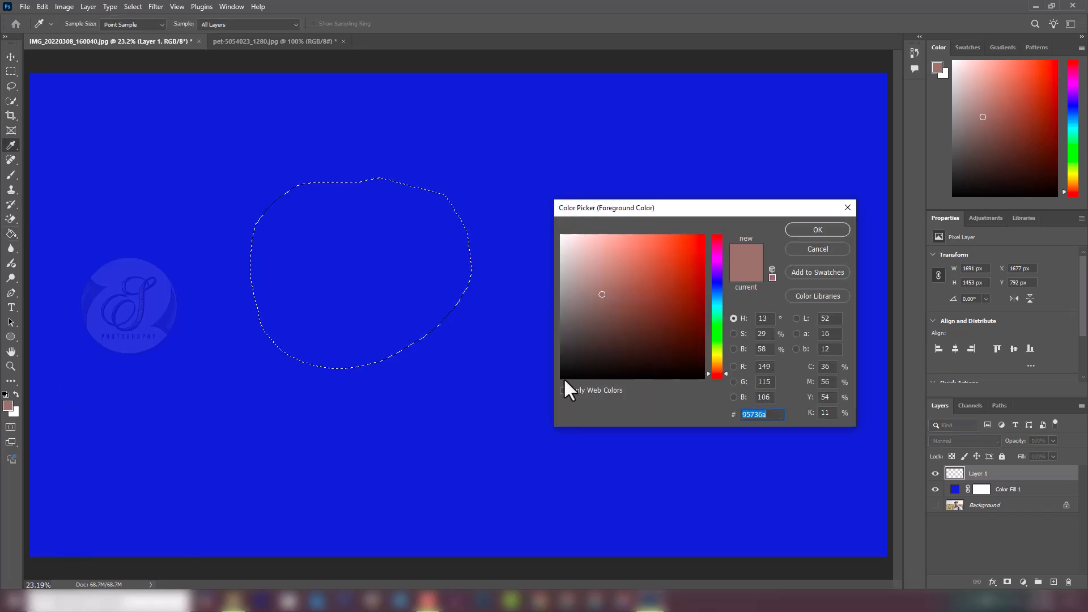
{"action": "left_click", "coordinate": [717, 325]}
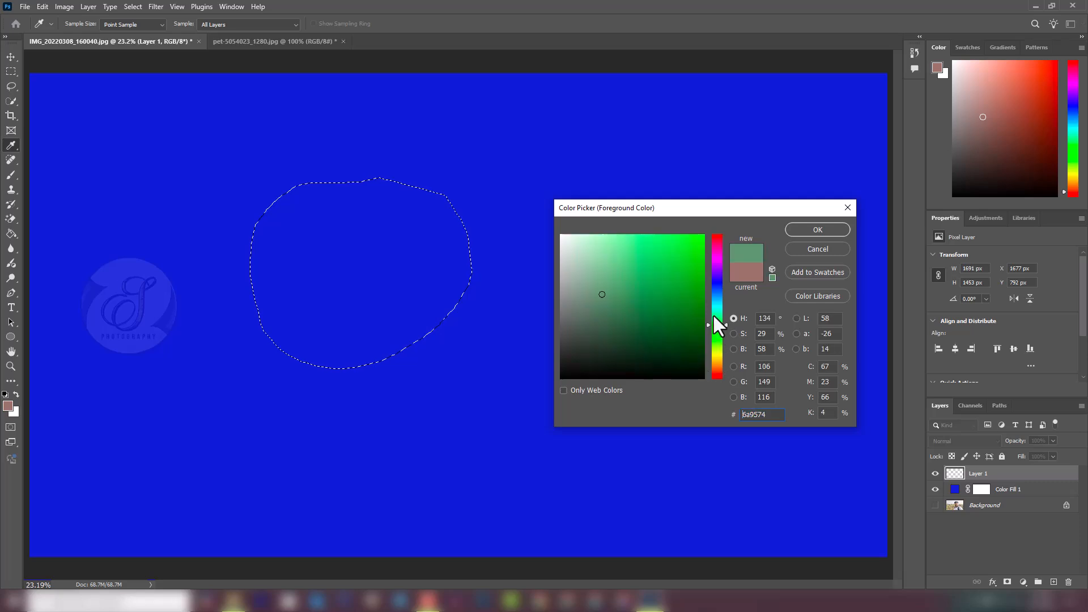
{"action": "left_click", "coordinate": [701, 240]}
{"action": "left_click", "coordinate": [818, 229]}
{"action": "key", "text": "g"}
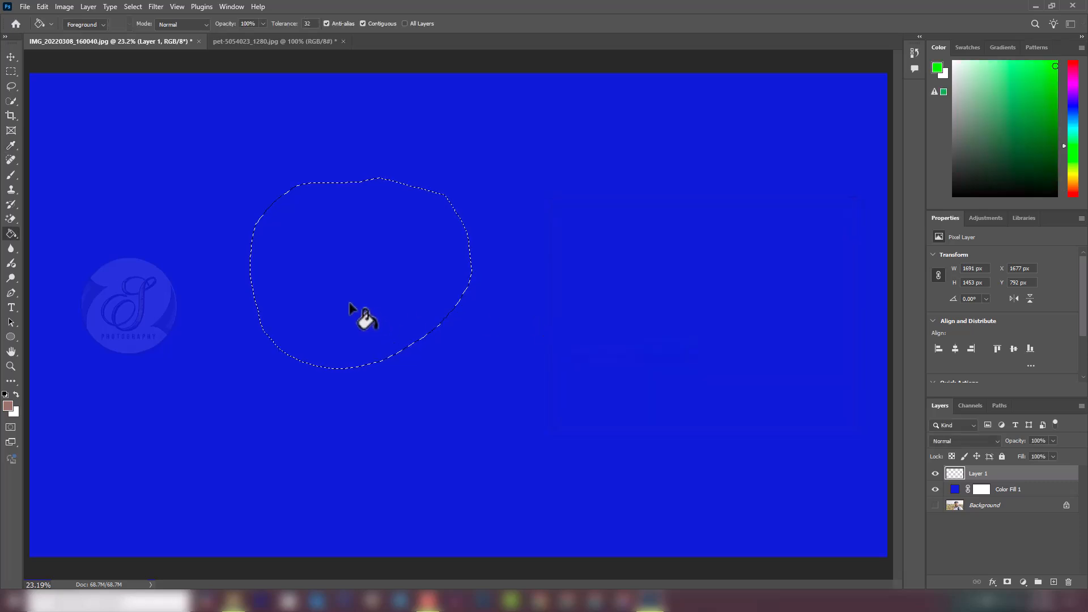
{"action": "left_click", "coordinate": [362, 275]}
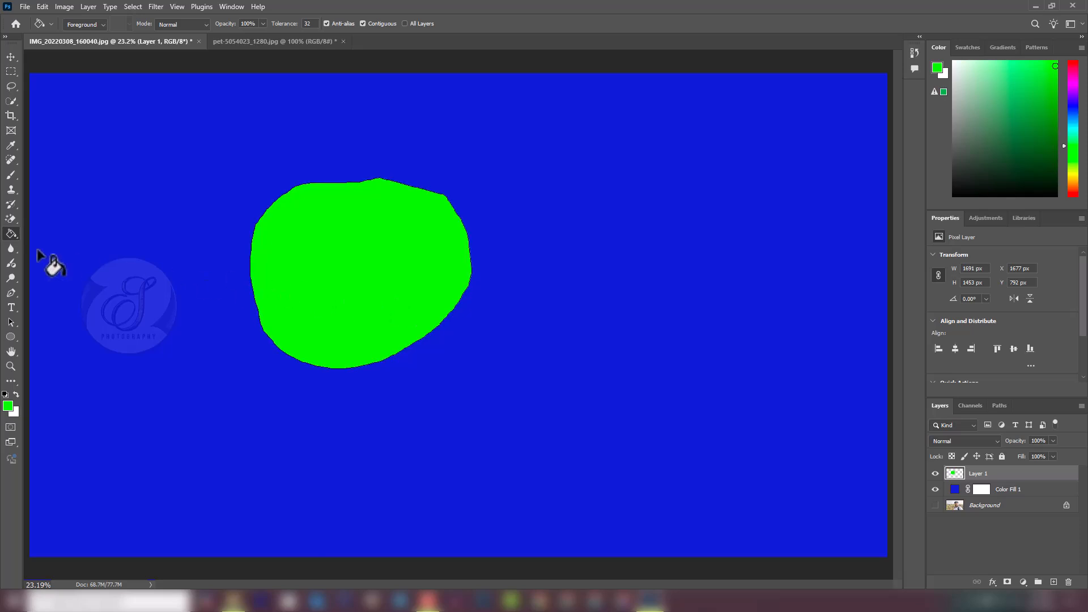
{"action": "key", "text": "ctrl+d"}
- Activate the Gradient tool and switch to the pet-5054023_1280.jpg document, showing the whole photo
{"action": "right_click", "coordinate": [11, 233]}
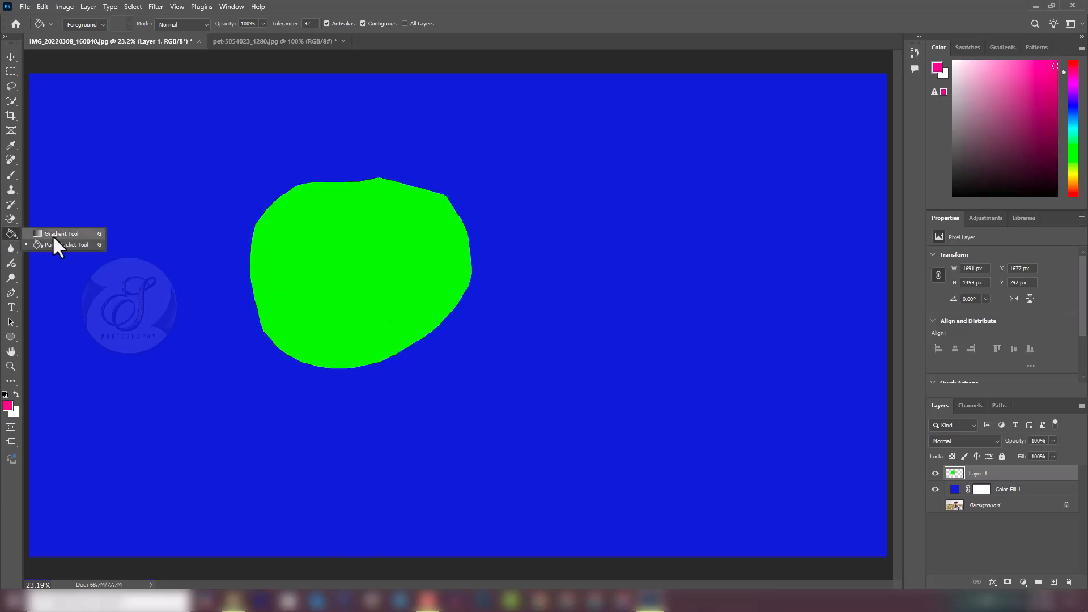
{"action": "left_click", "coordinate": [63, 234]}
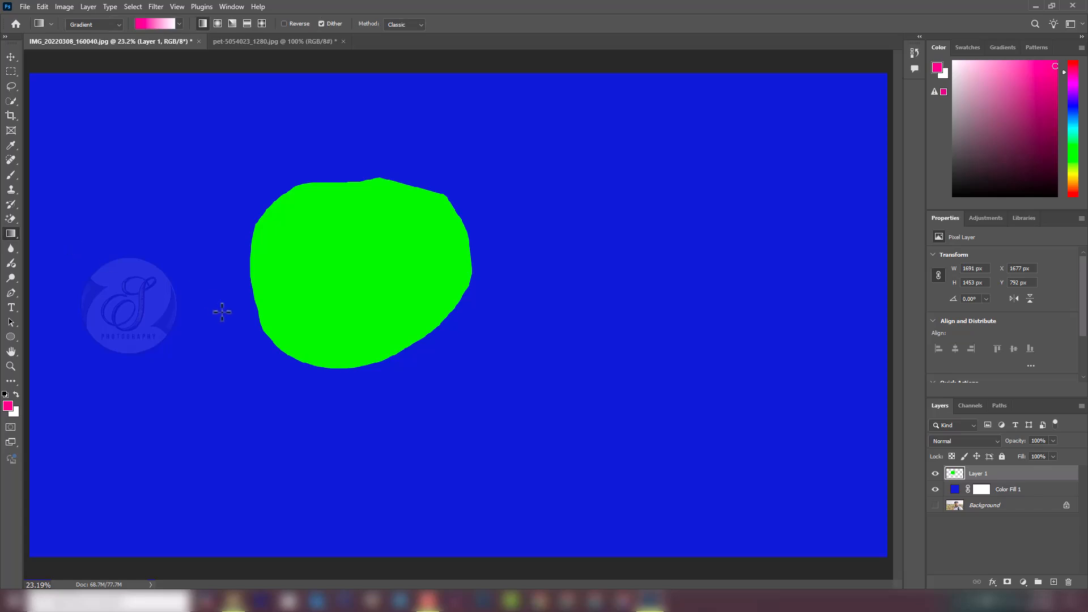
{"action": "scroll", "coordinate": [253, 283], "scroll_direction": "down", "scroll_amount": 1}
{"action": "scroll", "coordinate": [261, 277], "scroll_direction": "down", "scroll_amount": 1}
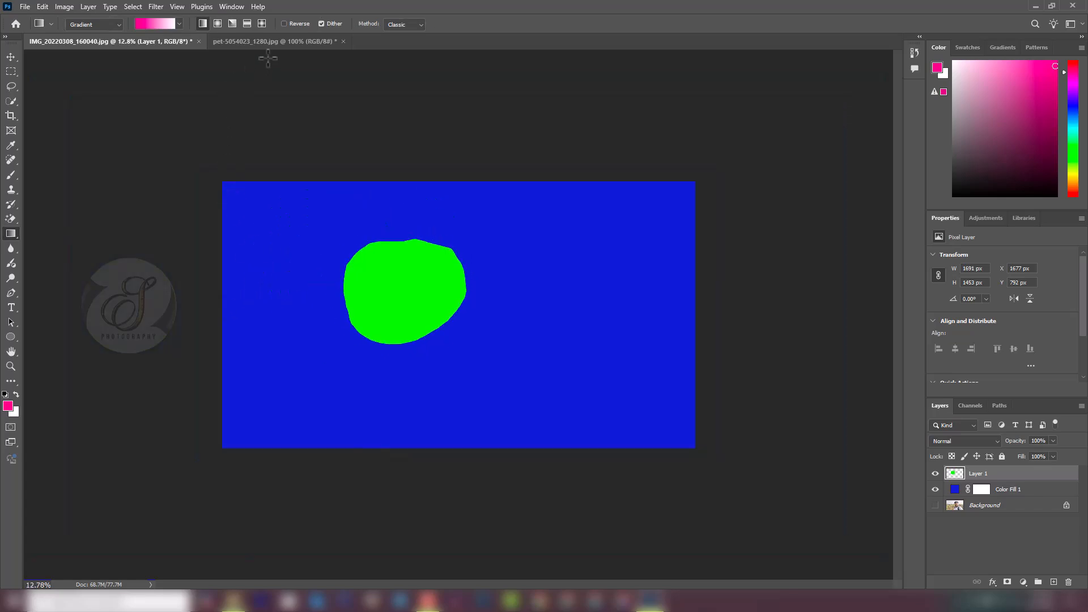
{"action": "left_click", "coordinate": [263, 39]}
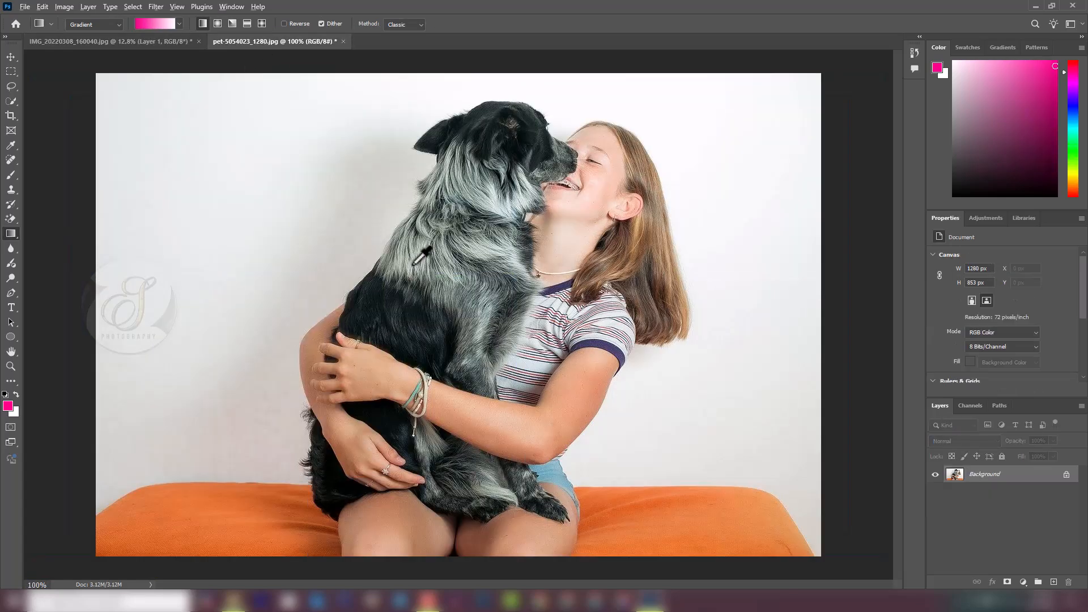
{"action": "scroll", "coordinate": [419, 256], "scroll_direction": "down", "scroll_amount": 2}
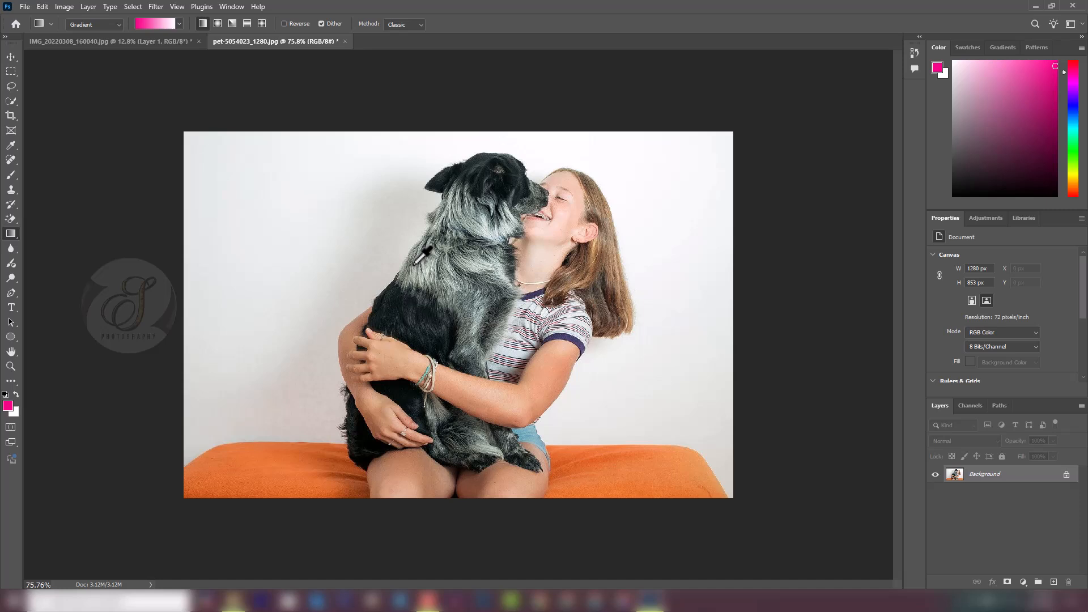
- Select a full-height rectangle about 530 × 853 px from the photo's left edge and add a blank layer
{"action": "left_click", "coordinate": [11, 72]}
{"action": "left_click_drag", "start_coordinate": [168, 124], "coordinate": [414, 513]}
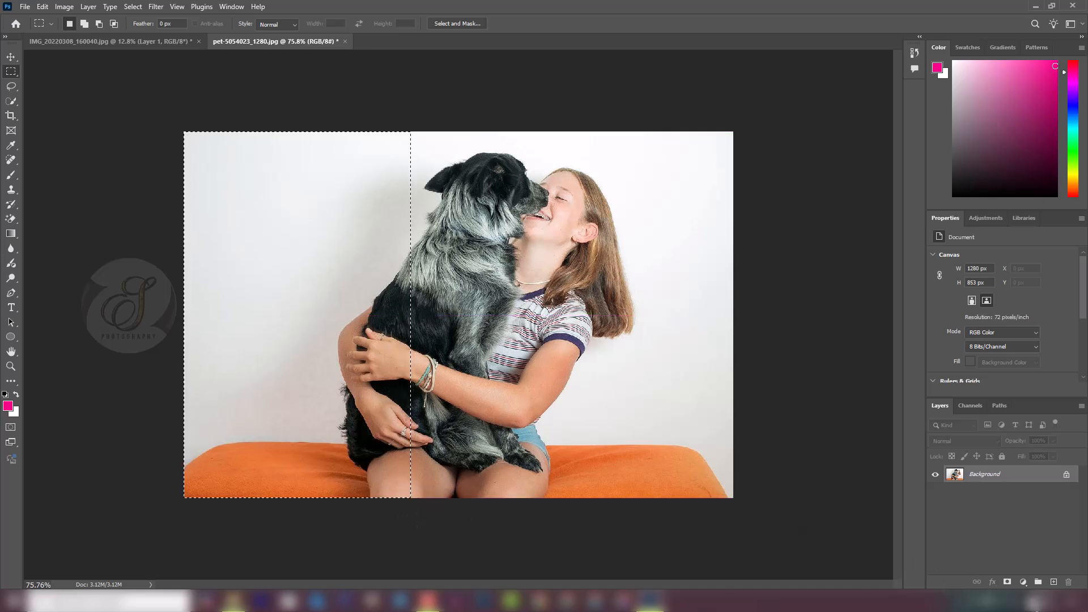
{"action": "left_click", "coordinate": [1054, 583]}
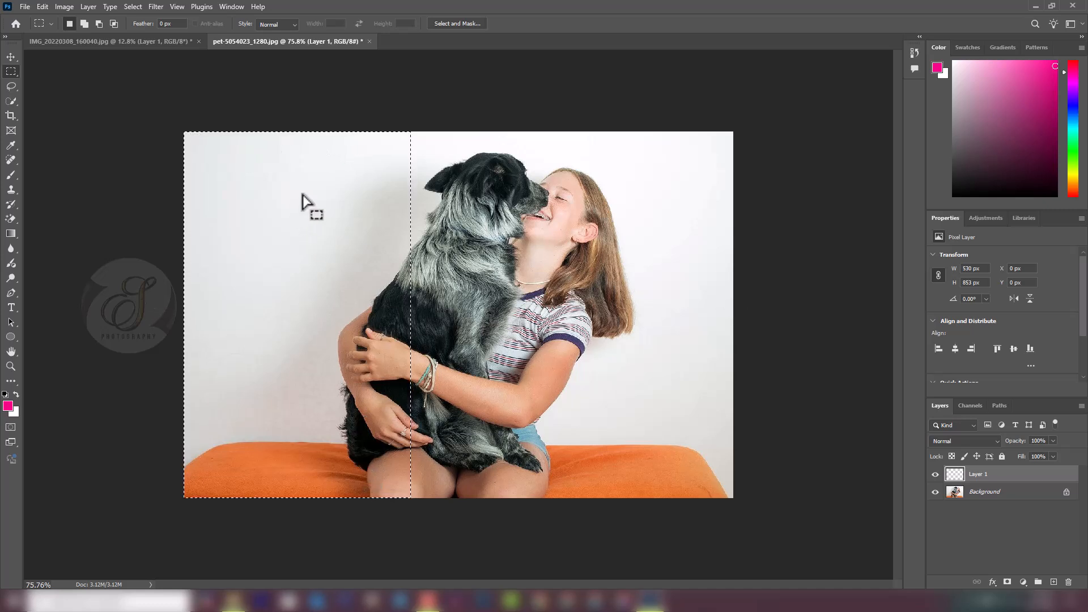
- Try a linear gradient with the first Oranges preset across the selected area, and delete the resulting gradient fill layer
{"action": "left_click", "coordinate": [10, 233]}
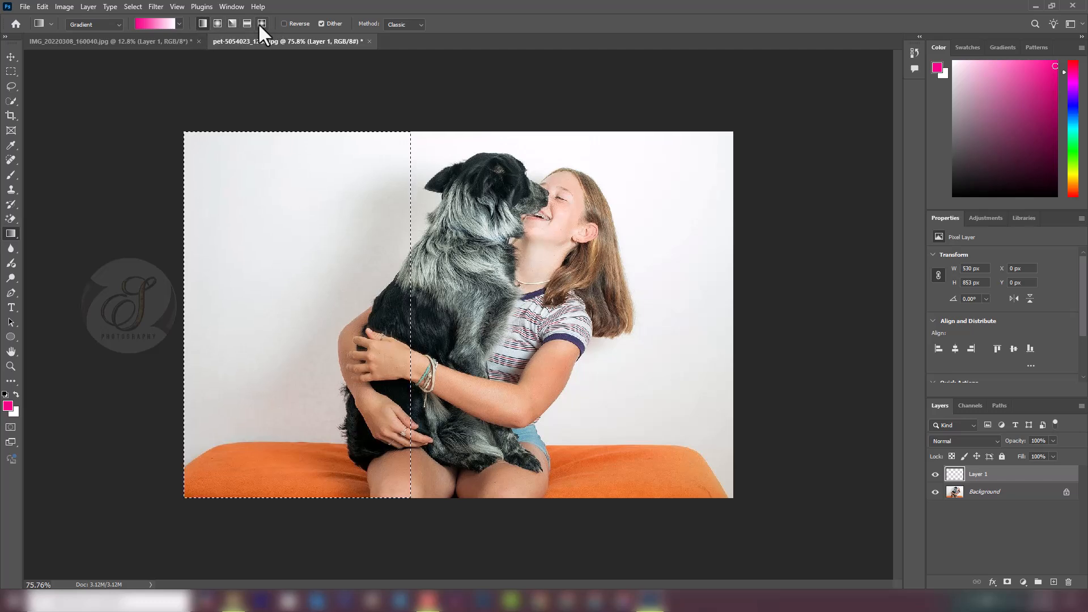
{"action": "left_click", "coordinate": [179, 24]}
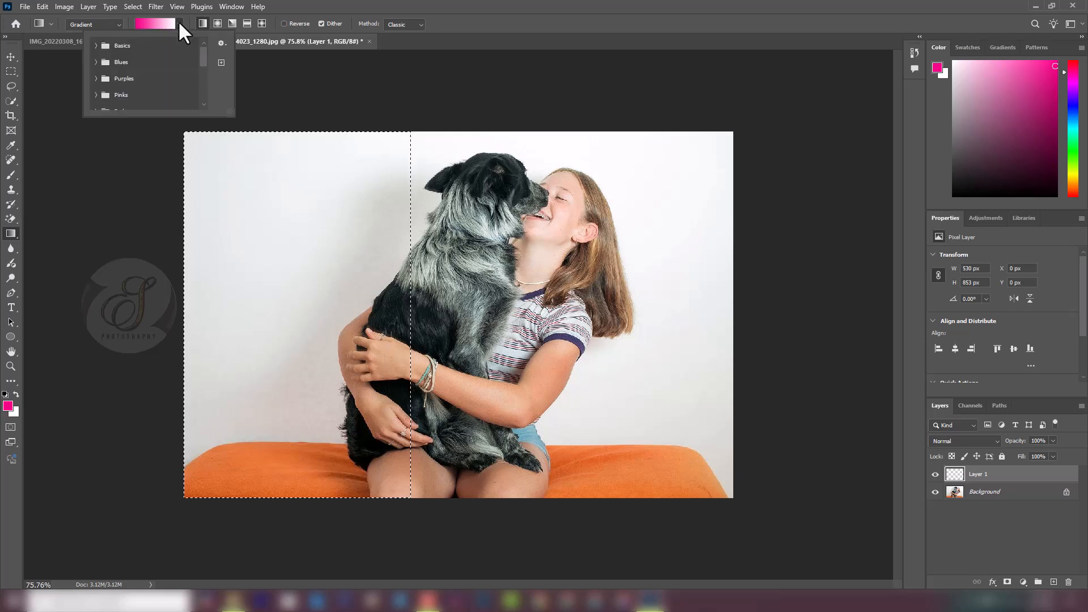
{"action": "left_click_drag", "start_coordinate": [232, 115], "coordinate": [265, 202]}
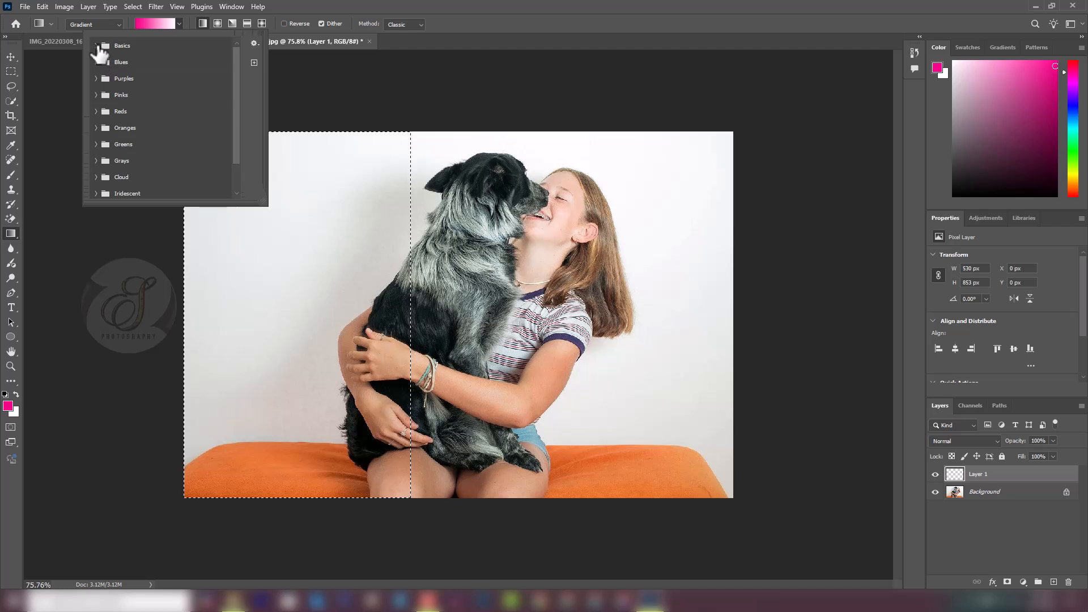
{"action": "left_click", "coordinate": [96, 128]}
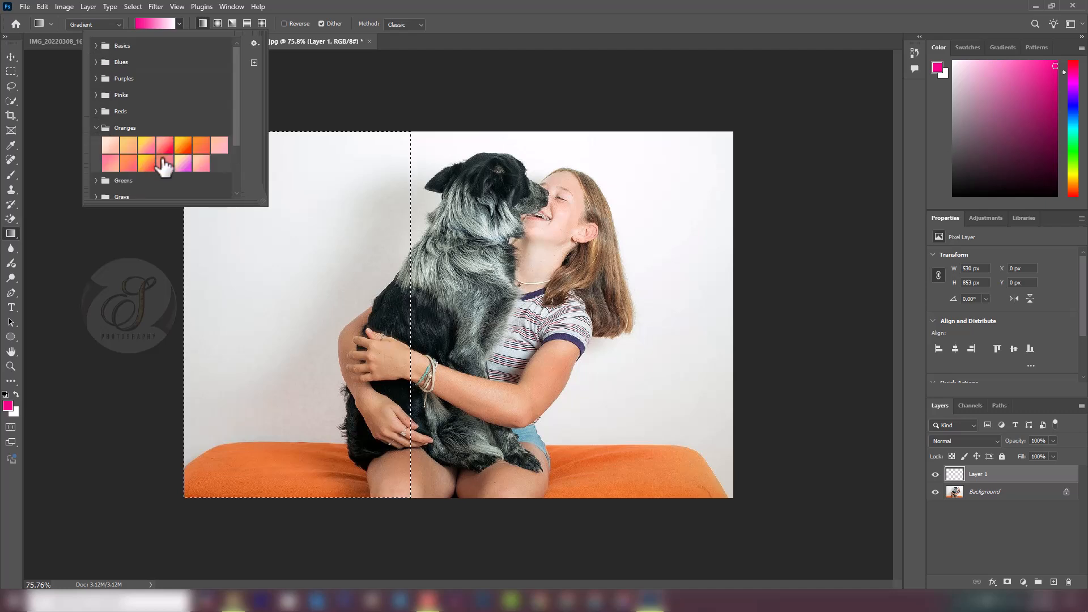
{"action": "left_click", "coordinate": [112, 146]}
{"action": "left_click", "coordinate": [353, 1]}
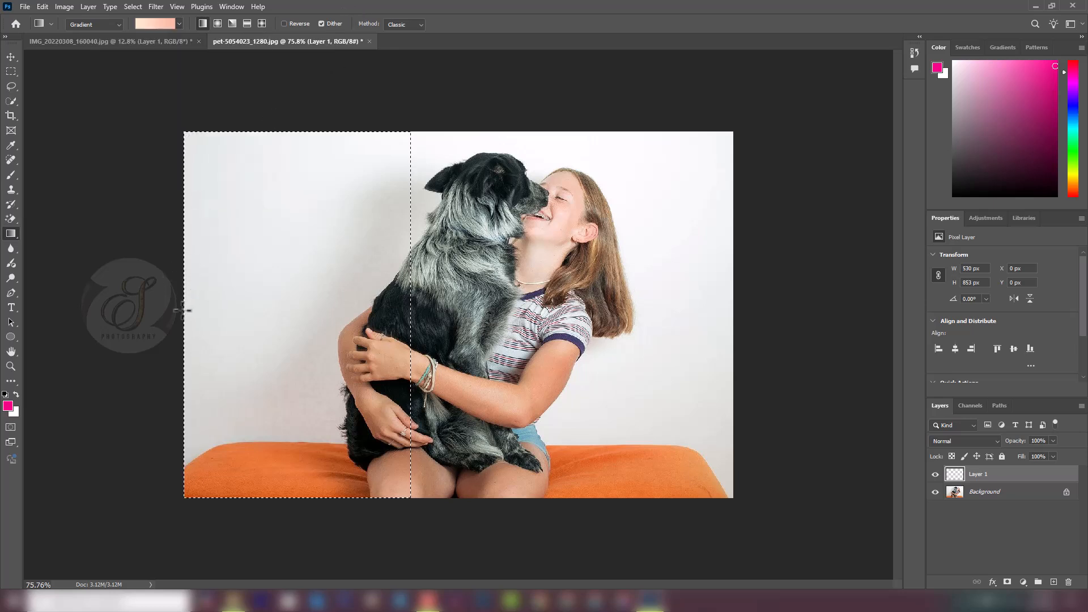
{"action": "left_click_drag", "start_coordinate": [187, 308], "coordinate": [429, 340]}
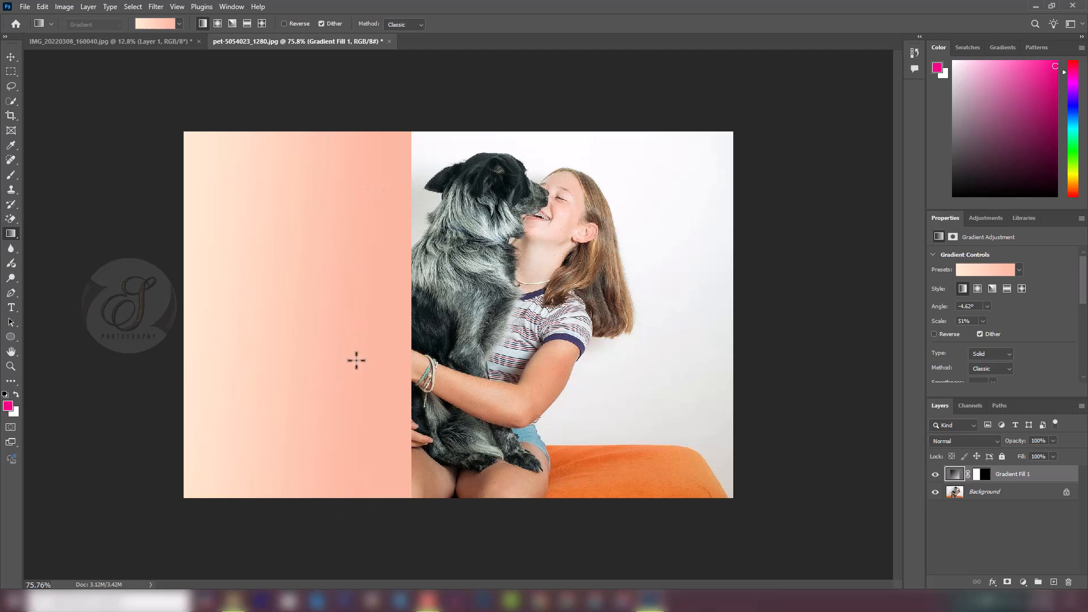
{"action": "left_click", "coordinate": [1068, 582]}
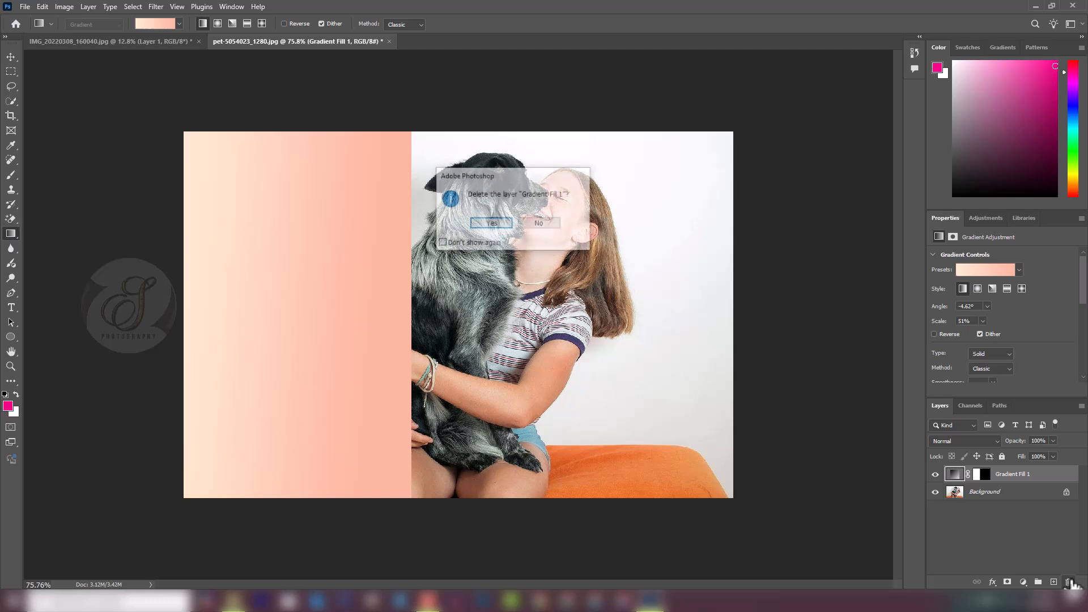
{"action": "left_click", "coordinate": [492, 225]}
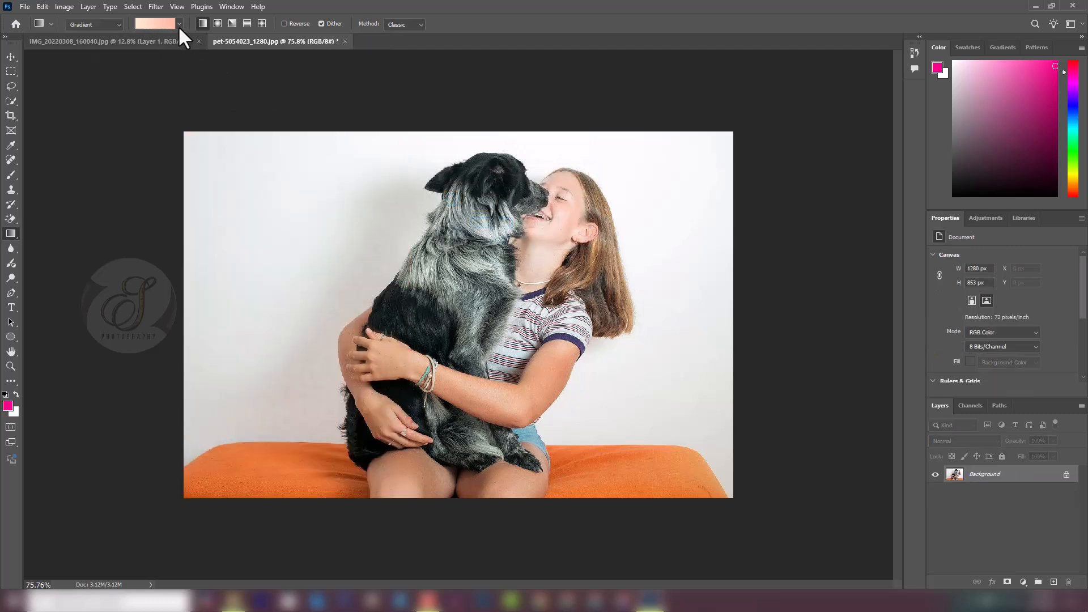
- Apply the Basics pink-to-transparent linear gradient from the photo's left side toward the dog, at about -5° and 53% scale
{"action": "left_click", "coordinate": [179, 23]}
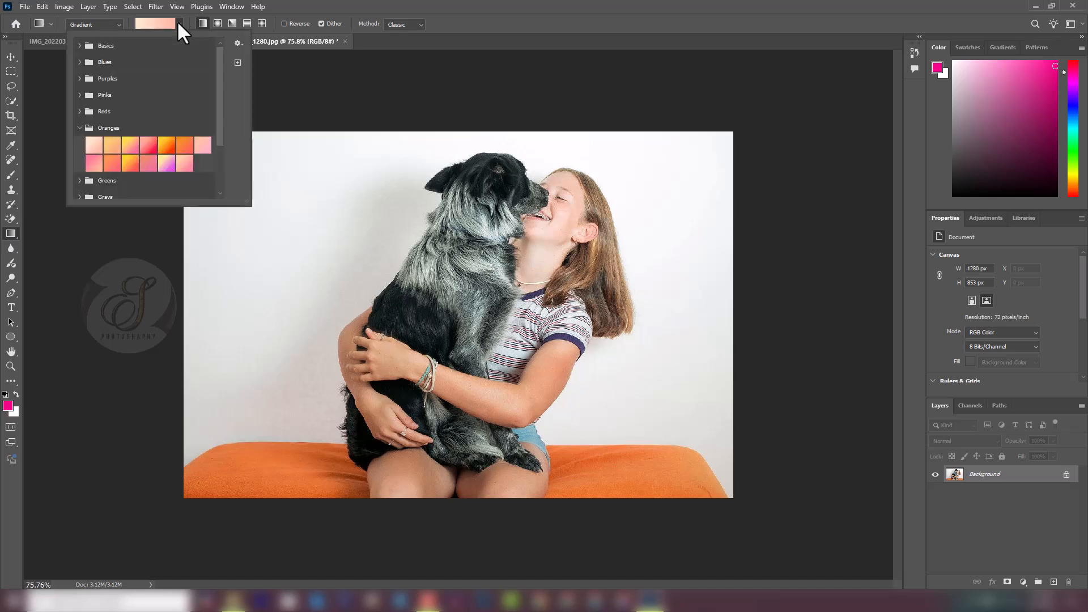
{"action": "left_click", "coordinate": [82, 130]}
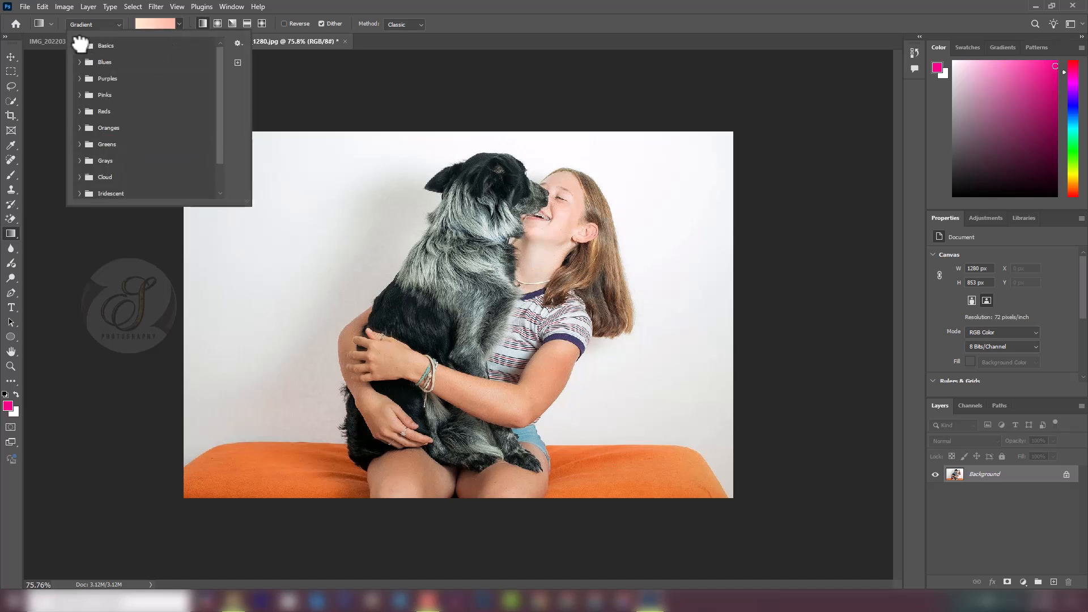
{"action": "left_click", "coordinate": [80, 45]}
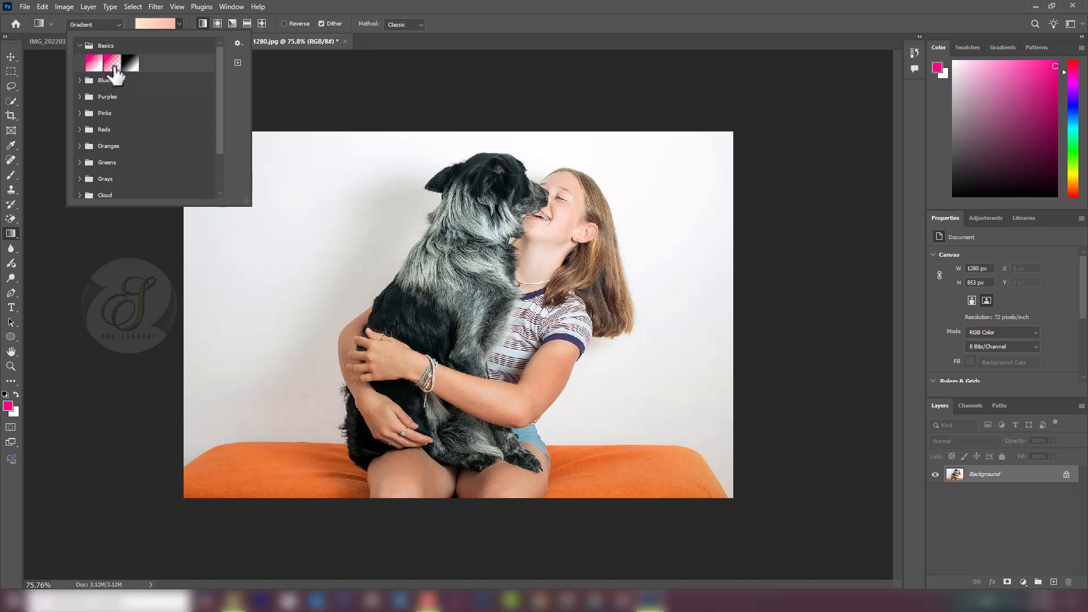
{"action": "left_click", "coordinate": [113, 63]}
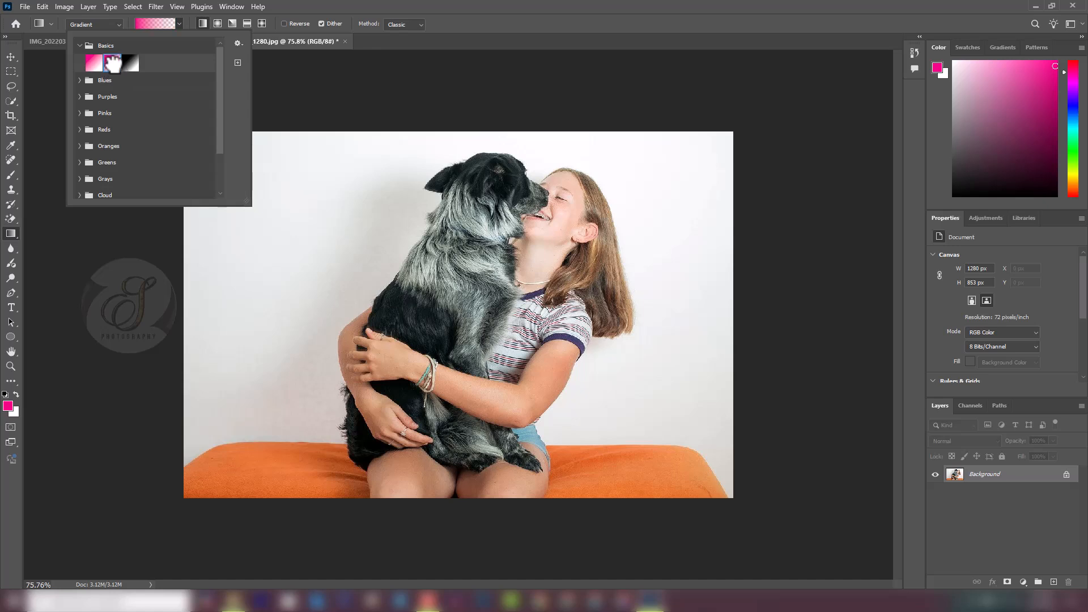
{"action": "left_click", "coordinate": [253, 187]}
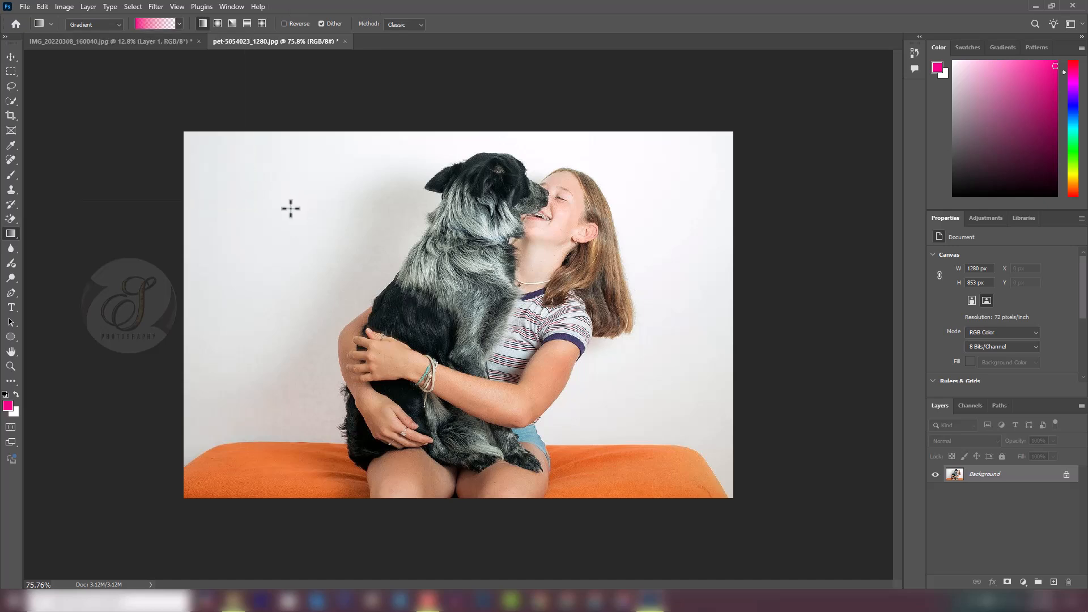
{"action": "left_click_drag", "start_coordinate": [216, 315], "coordinate": [378, 336]}
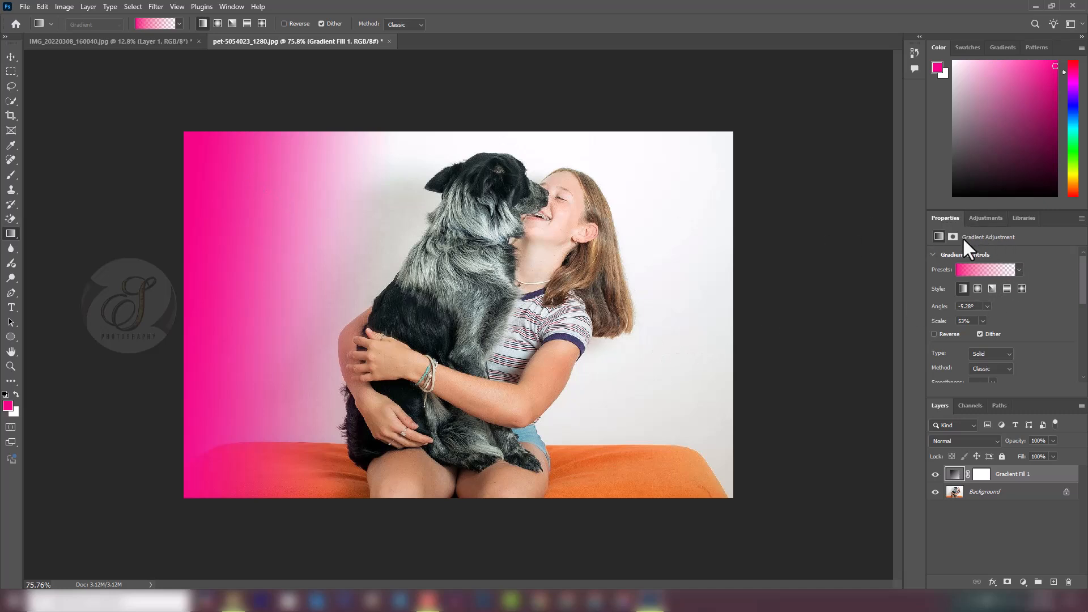
- Try the black-to-white and pink-to-white Basics presets on the gradient fill, and return to pink-to-transparent
{"action": "left_click", "coordinate": [1018, 270]}
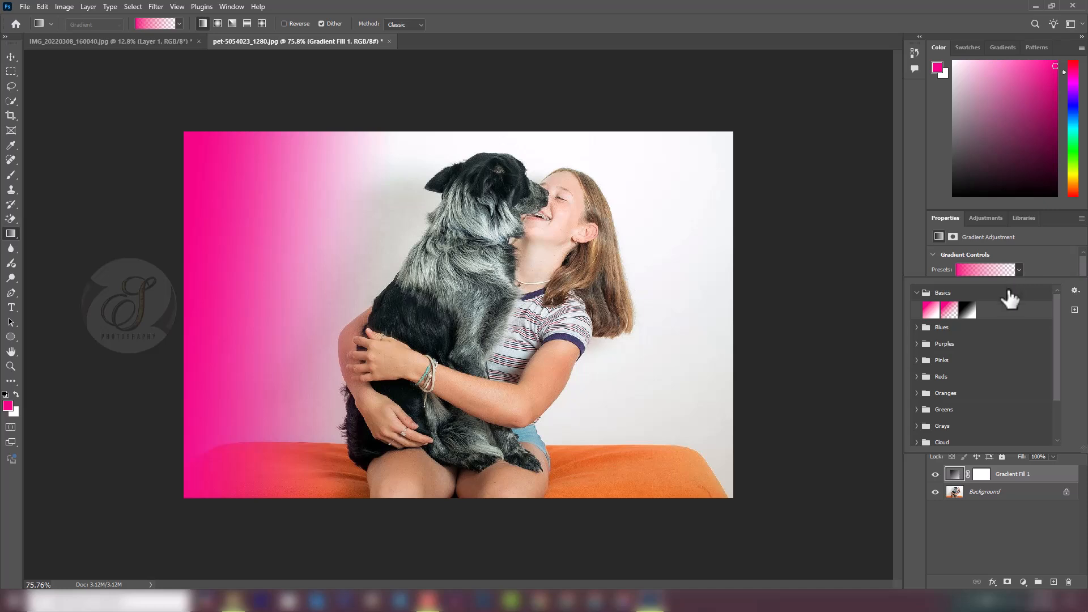
{"action": "left_click", "coordinate": [966, 311]}
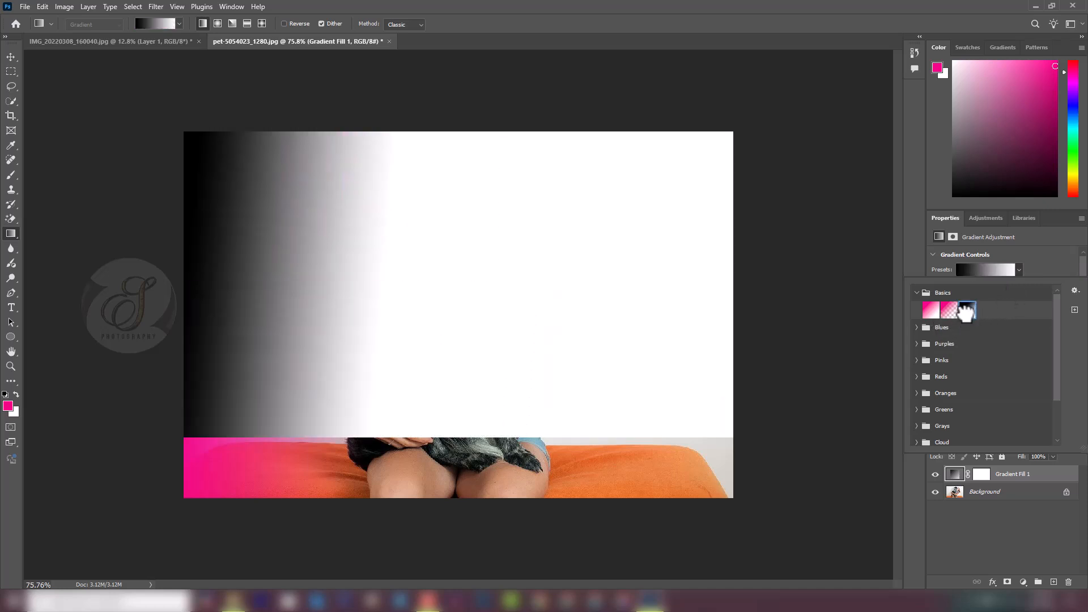
{"action": "left_click", "coordinate": [930, 310]}
{"action": "left_click", "coordinate": [949, 310]}
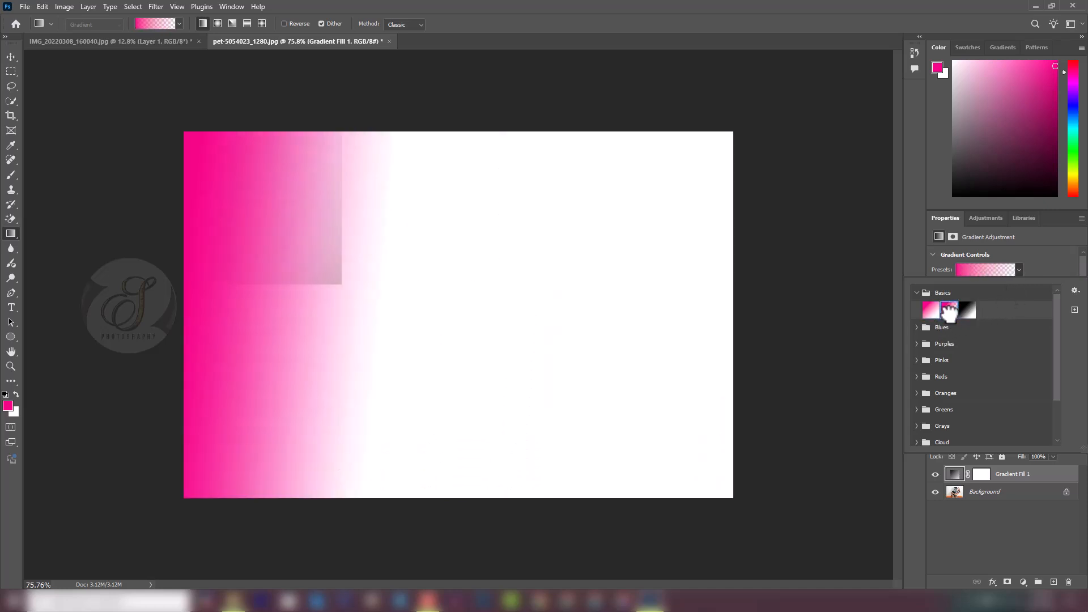
{"action": "left_click", "coordinate": [1042, 262]}
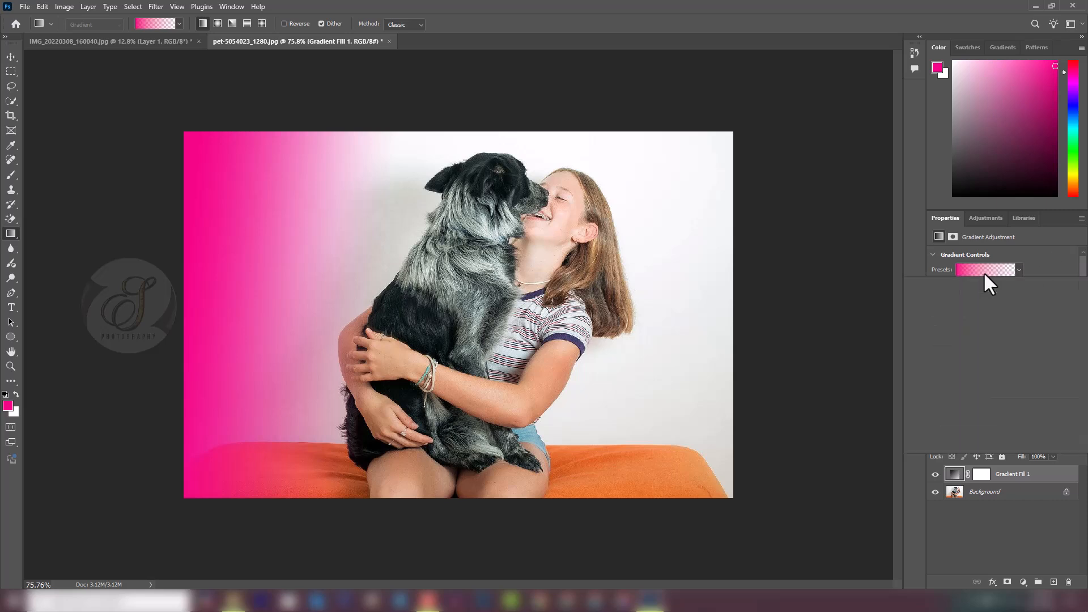
{"action": "left_click", "coordinate": [984, 272]}
{"action": "left_click", "coordinate": [984, 272]}
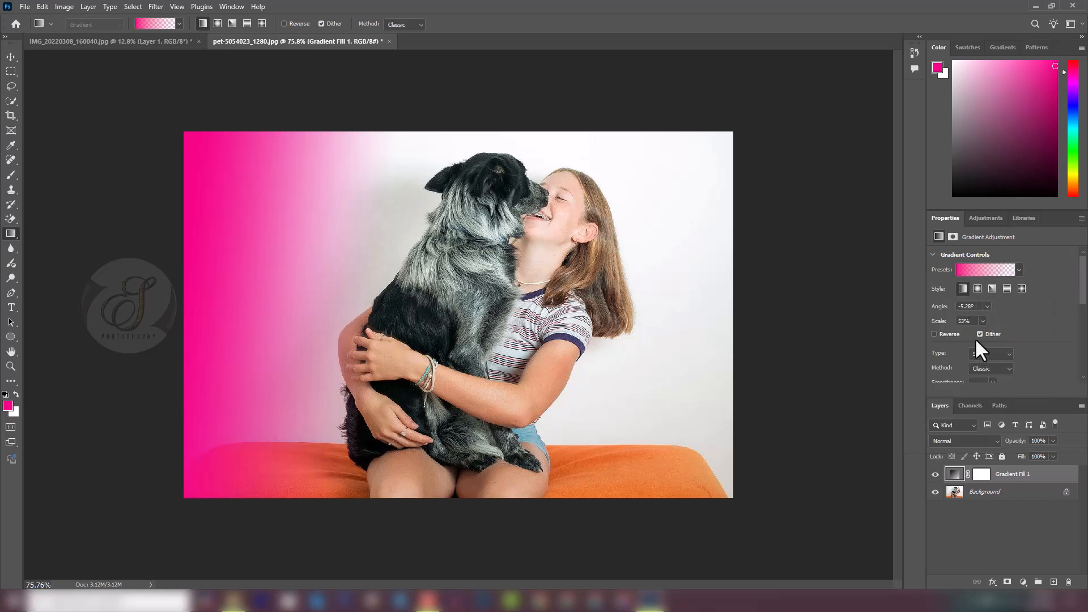
- Change the colour of the gradient fill's start stop from pink to bright blue, 0084ff
{"action": "scroll", "coordinate": [997, 342], "scroll_direction": "down", "scroll_amount": 4}
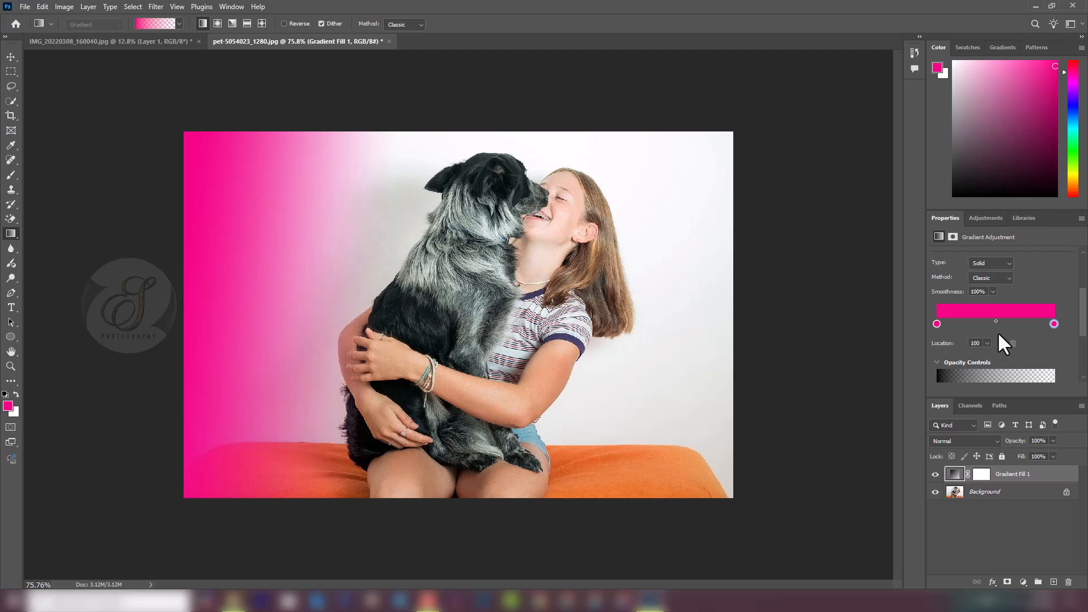
{"action": "scroll", "coordinate": [1006, 299], "scroll_direction": "up", "scroll_amount": 1}
{"action": "scroll", "coordinate": [996, 337], "scroll_direction": "up", "scroll_amount": 2}
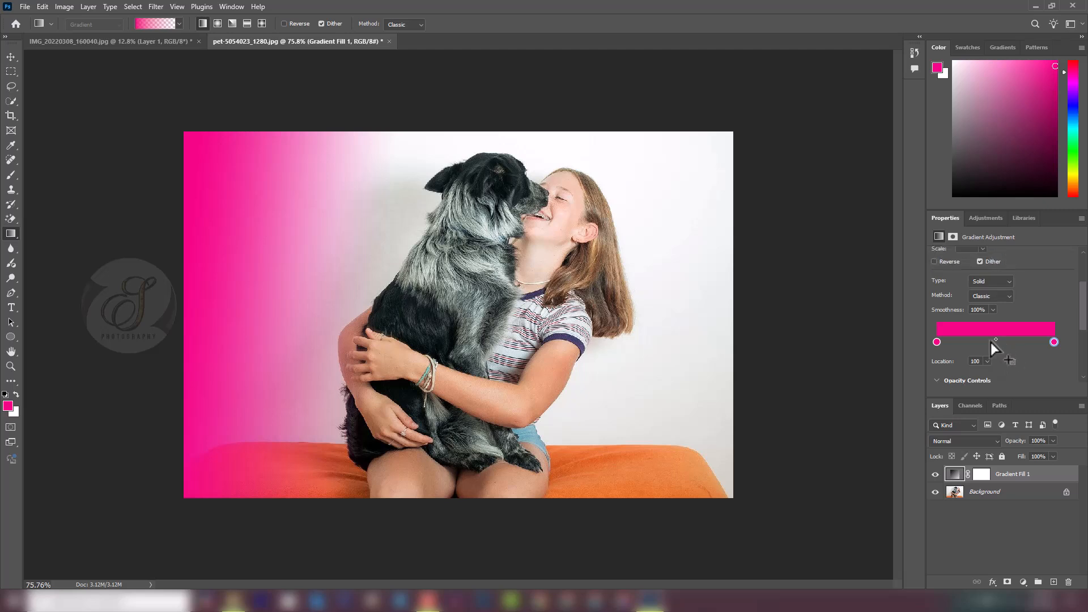
{"action": "double_click", "coordinate": [937, 342]}
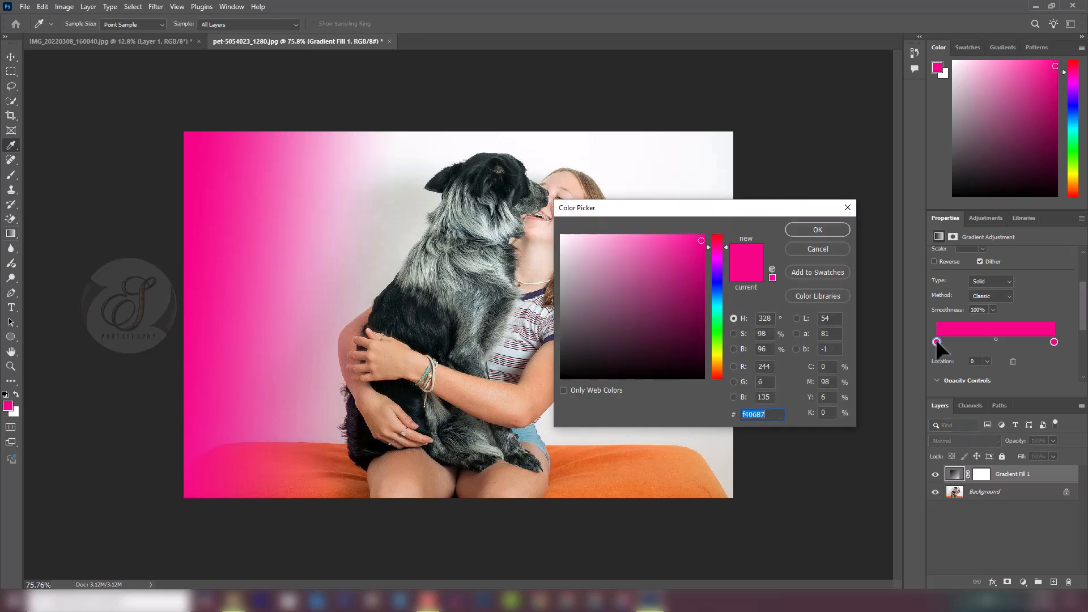
{"action": "left_click", "coordinate": [715, 295]}
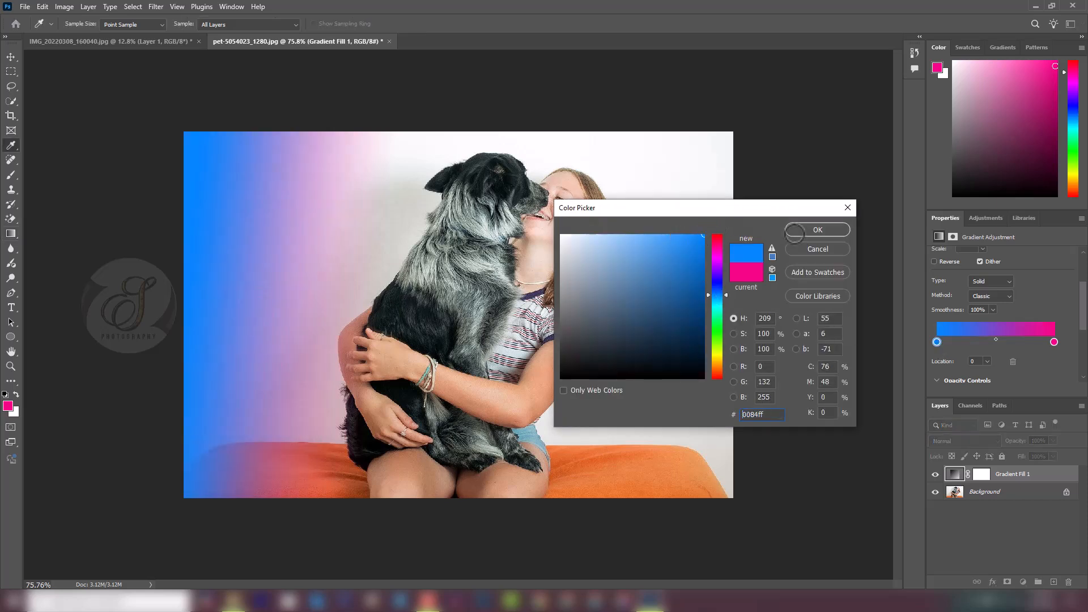
{"action": "left_click", "coordinate": [828, 232]}
- Change the colour of the gradient fill's end stop at location 100 to a pale violet-blue
{"action": "left_click", "coordinate": [1054, 343]}
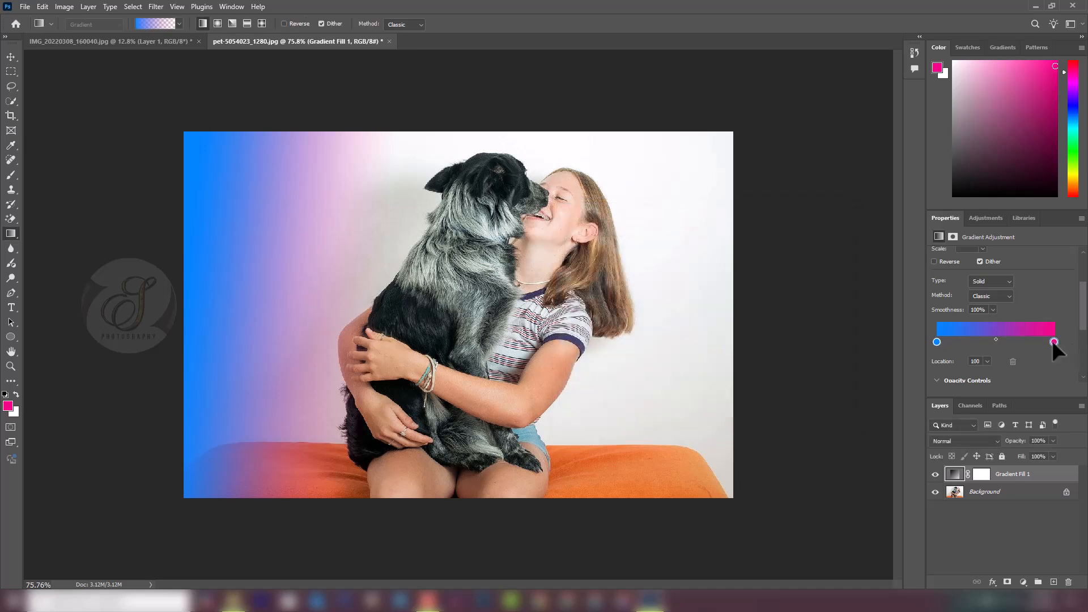
{"action": "double_click", "coordinate": [1053, 341]}
{"action": "left_click", "coordinate": [715, 283]}
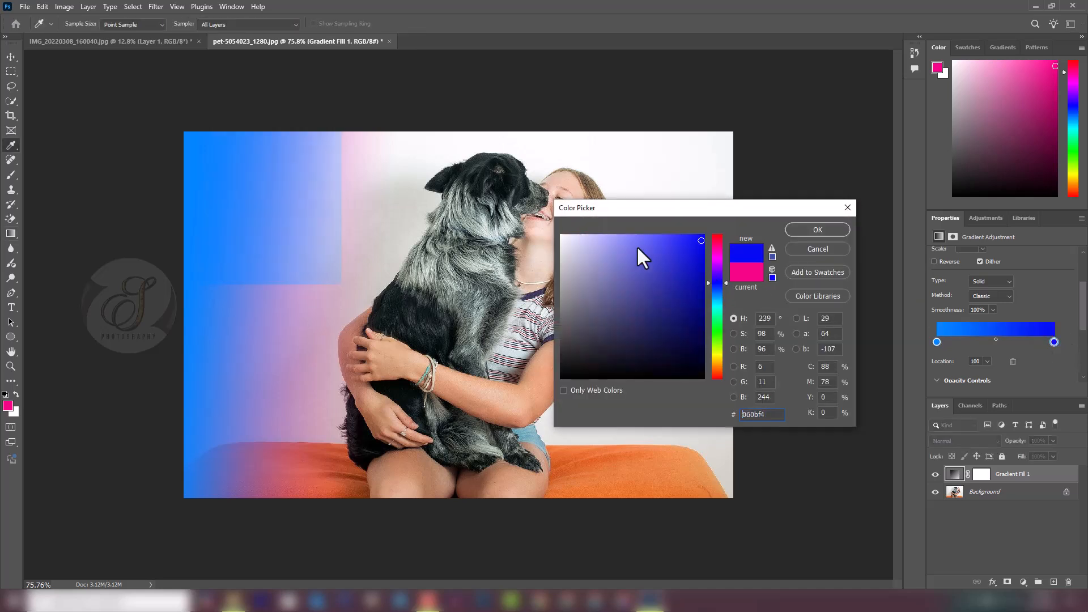
{"action": "left_click", "coordinate": [597, 234]}
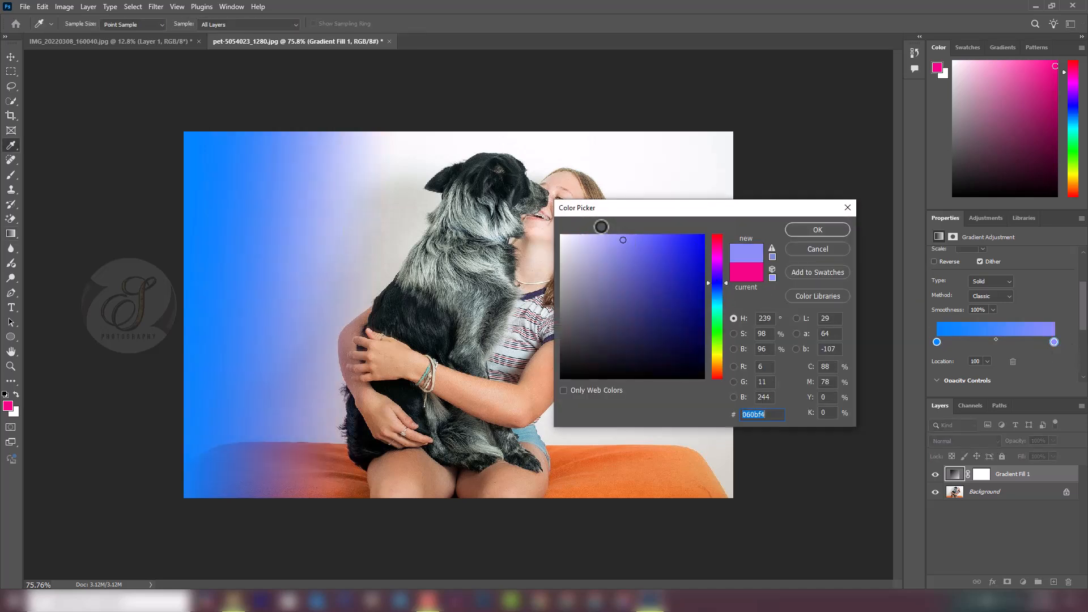
{"action": "left_click", "coordinate": [804, 229]}
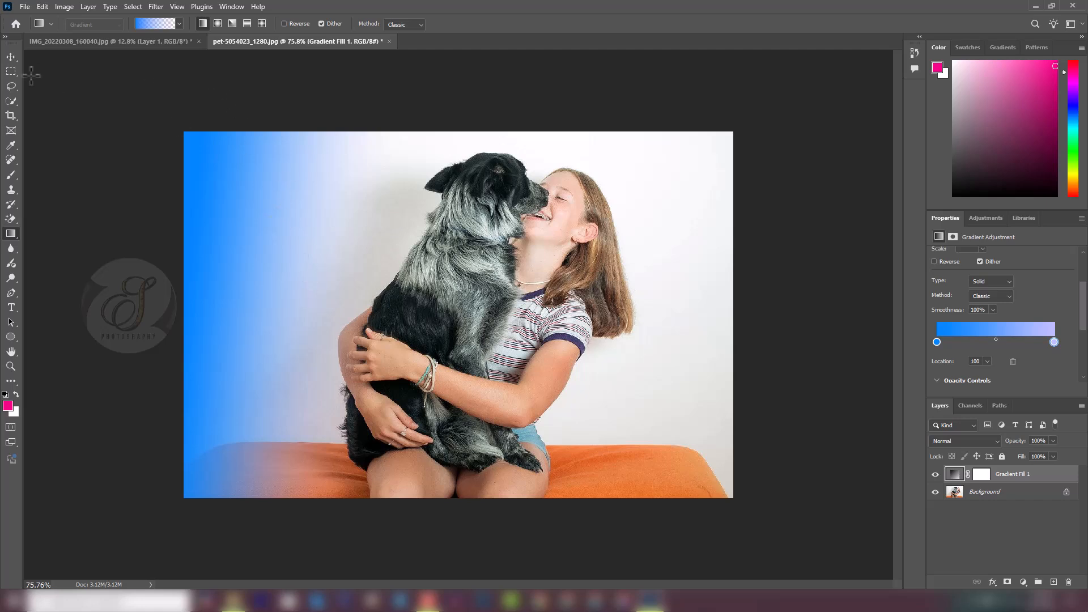
- Activate the Blur tool and delete the gradient fill layer above the photo
{"action": "key", "text": "v"}
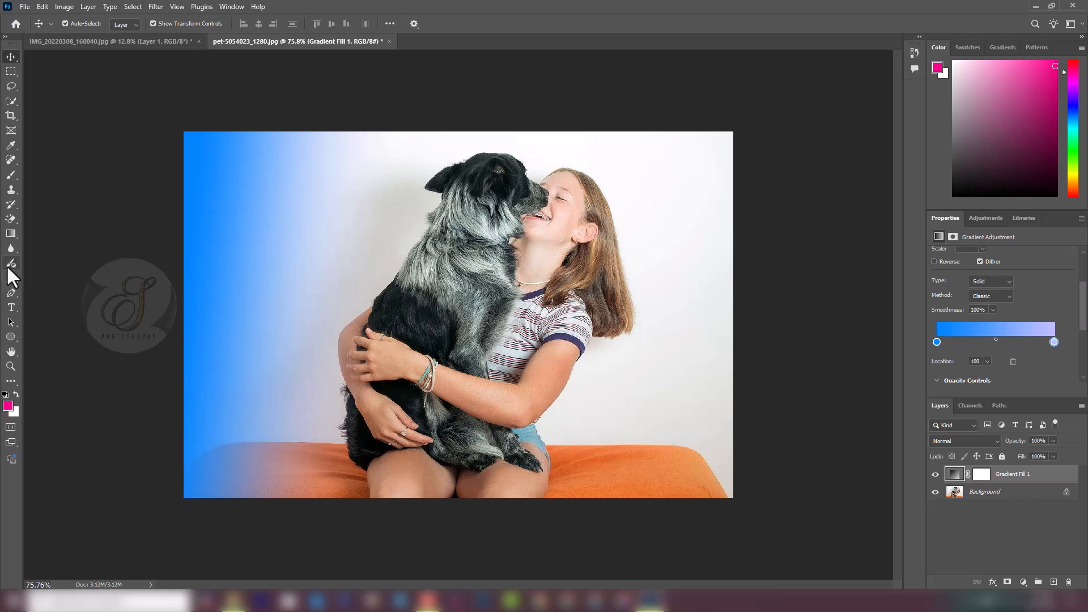
{"action": "left_click", "coordinate": [12, 249]}
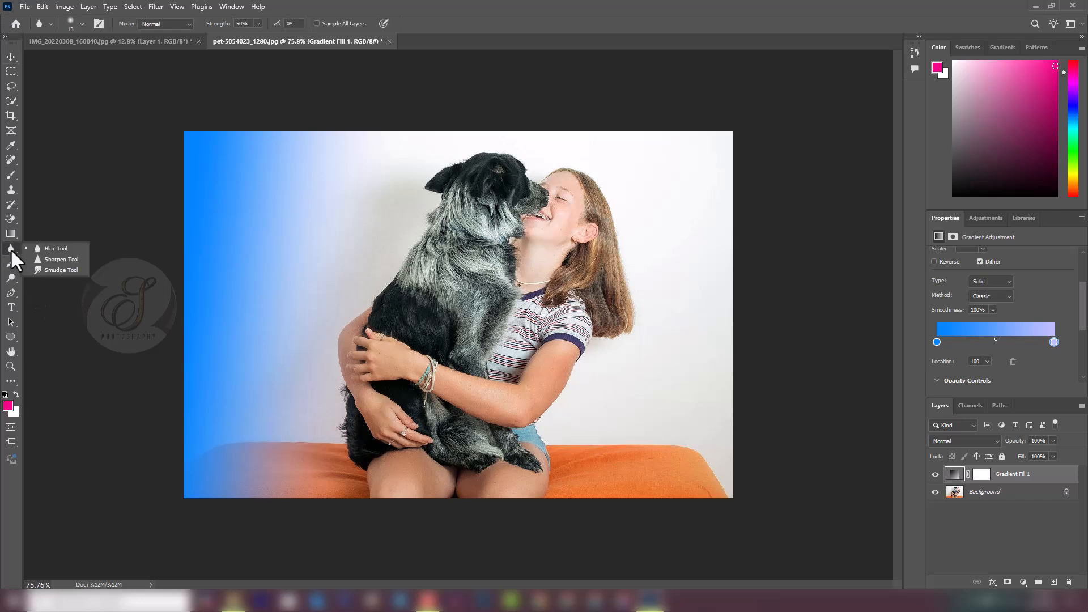
{"action": "left_click", "coordinate": [52, 252]}
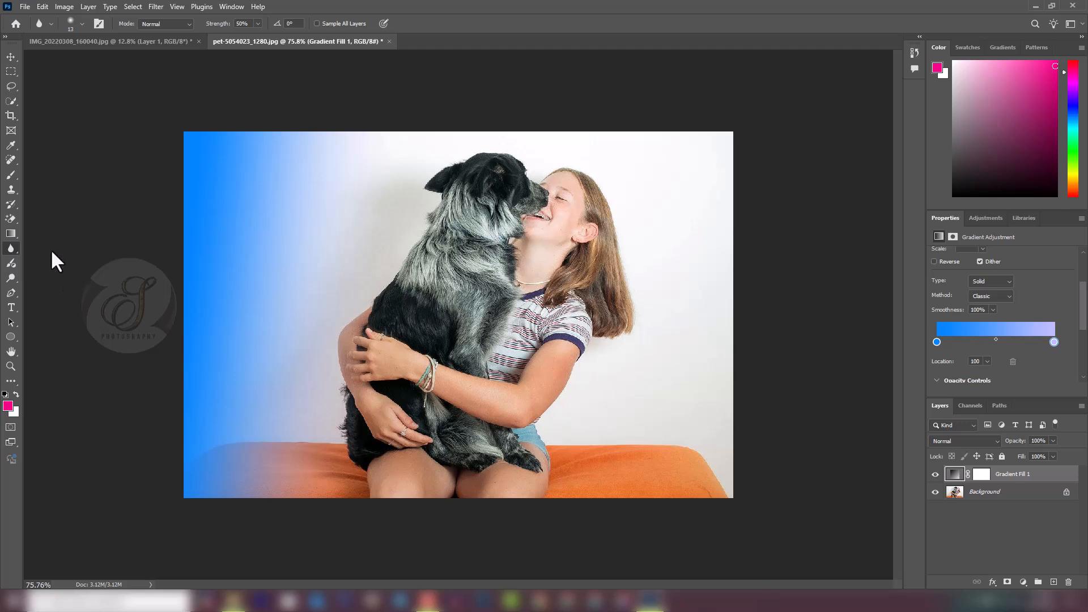
{"action": "left_click_drag", "start_coordinate": [1008, 479], "coordinate": [1069, 582]}
- Blur the girl's closed eye with the Blur tool at 50% strength
{"action": "scroll", "coordinate": [567, 188], "scroll_direction": "up", "scroll_amount": 5}
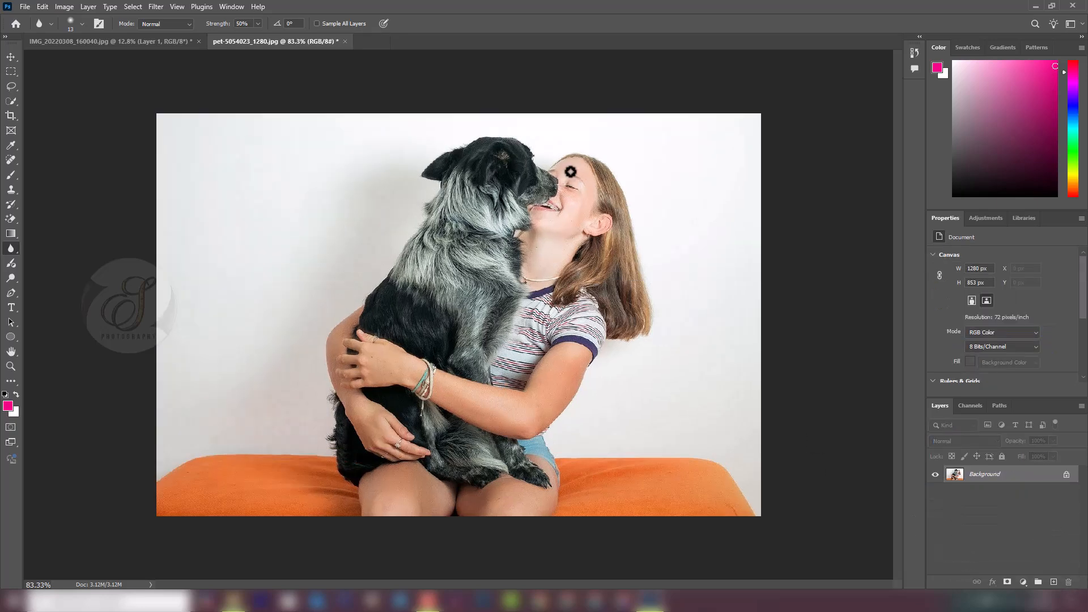
{"action": "scroll", "coordinate": [572, 193], "scroll_direction": "up", "scroll_amount": 3}
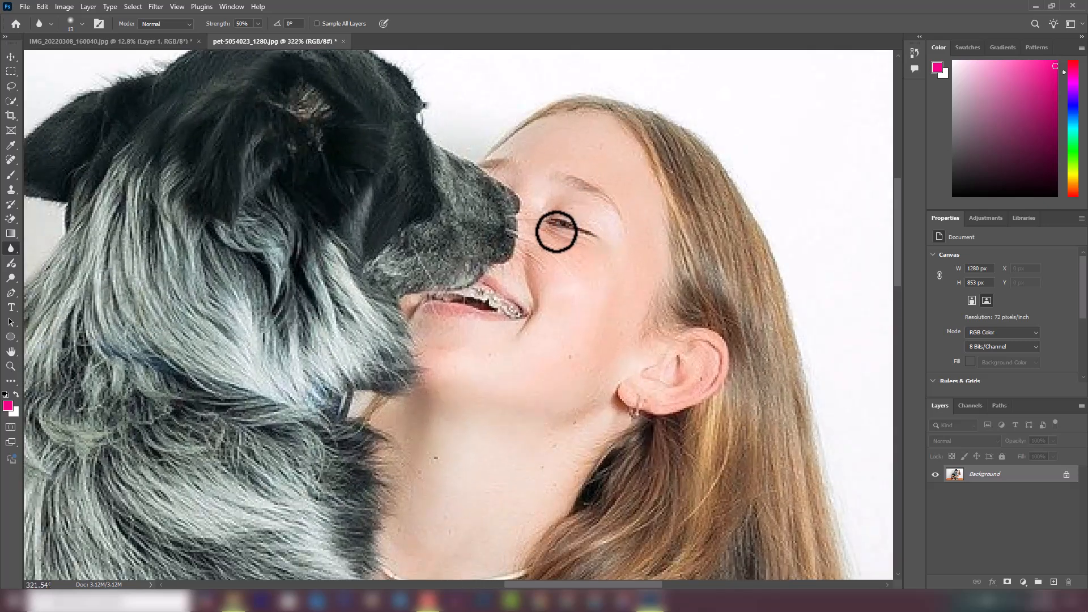
{"action": "mouse_move", "coordinate": [559, 226]}
{"action": "left_mouse_down"}
{"action": "mouse_move", "coordinate": [599, 240]}
{"action": "mouse_move", "coordinate": [547, 220]}
{"action": "mouse_move", "coordinate": [602, 231]}
{"action": "mouse_move", "coordinate": [539, 210]}
{"action": "mouse_move", "coordinate": [616, 247]}
{"action": "left_mouse_up"}
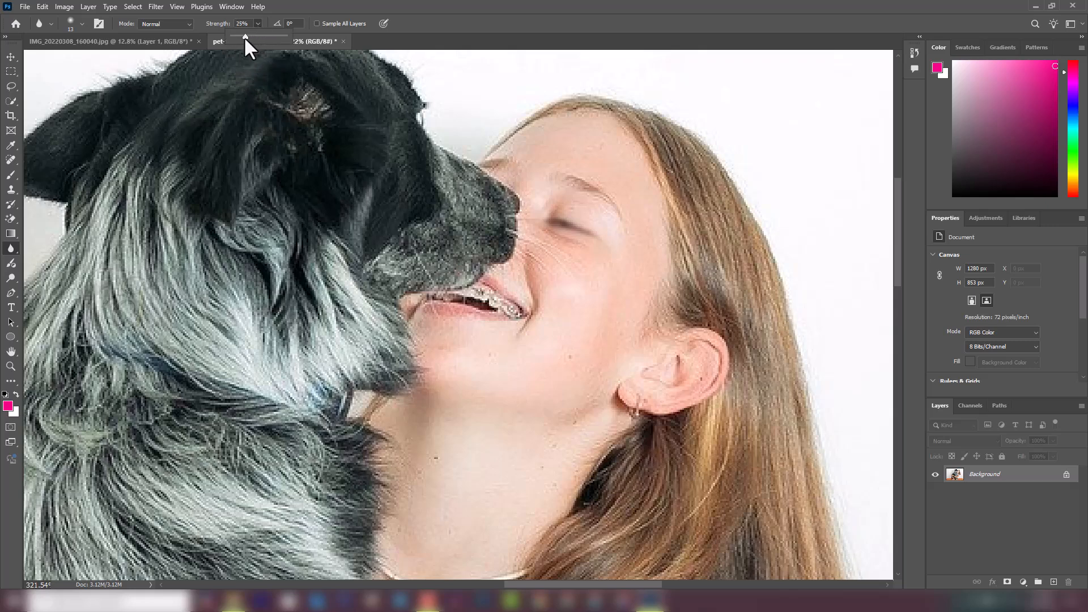
- Try blurring the girl's mouth at 100% strength, and undo the blur strokes on her face
{"action": "left_click_drag", "start_coordinate": [282, 35], "coordinate": [293, 35]}
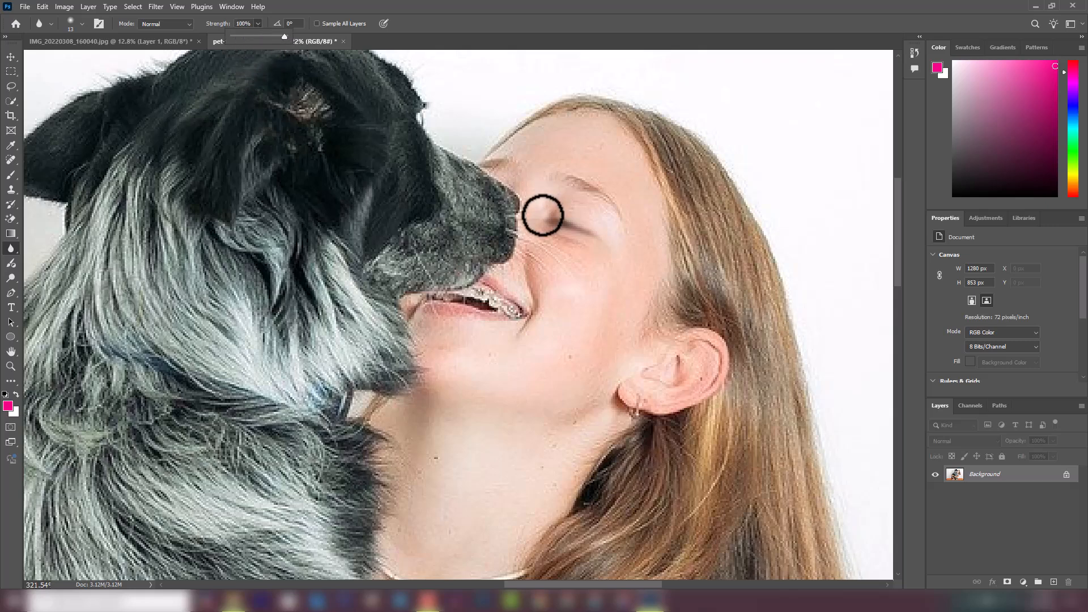
{"action": "mouse_move", "coordinate": [478, 296]}
{"action": "left_mouse_down"}
{"action": "mouse_move", "coordinate": [531, 312]}
{"action": "mouse_move", "coordinate": [420, 297]}
{"action": "mouse_move", "coordinate": [525, 308]}
{"action": "mouse_move", "coordinate": [470, 285]}
{"action": "mouse_move", "coordinate": [485, 293]}
{"action": "mouse_move", "coordinate": [435, 301]}
{"action": "mouse_move", "coordinate": [515, 308]}
{"action": "mouse_move", "coordinate": [507, 293]}
{"action": "mouse_move", "coordinate": [536, 315]}
{"action": "left_mouse_up"}
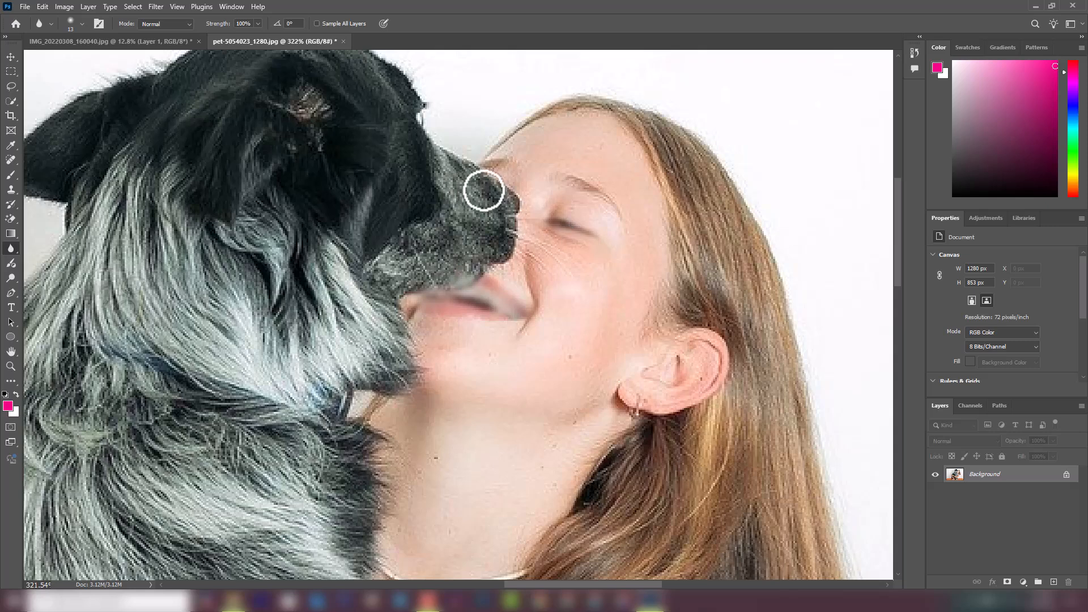
{"action": "key", "text": "ctrl+z"}
{"action": "key", "text": "ctrl+shift+z"}
{"action": "key", "text": "ctrl+z"}
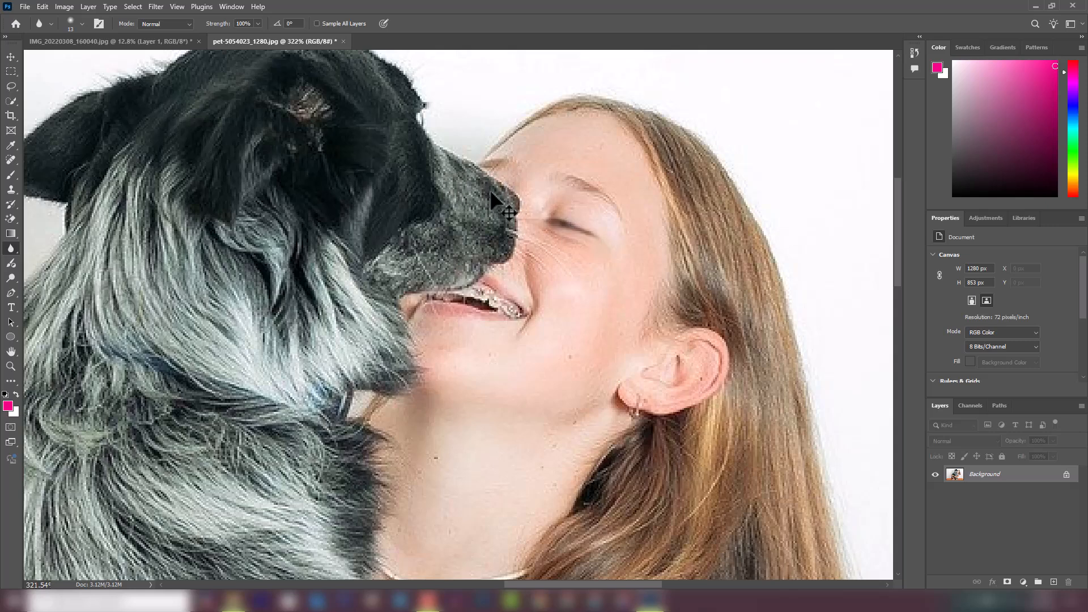
- Sharpen the light fur on the dog's neck with the Sharpen tool at 50% strength and a 44 px brush
{"action": "scroll", "coordinate": [271, 153], "scroll_direction": "down", "scroll_amount": 3}
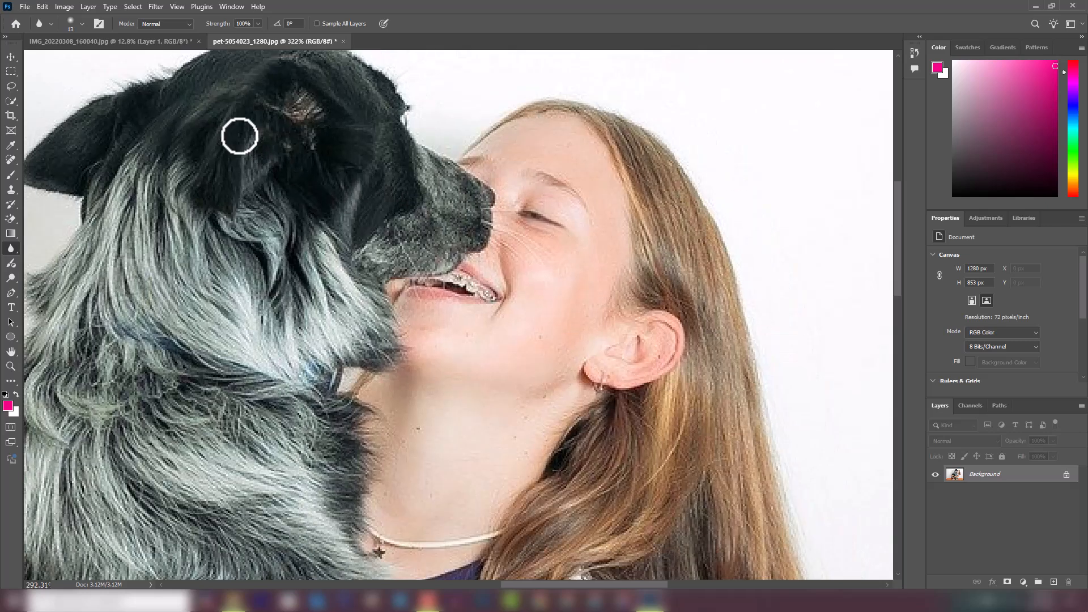
{"action": "right_click", "coordinate": [9, 250]}
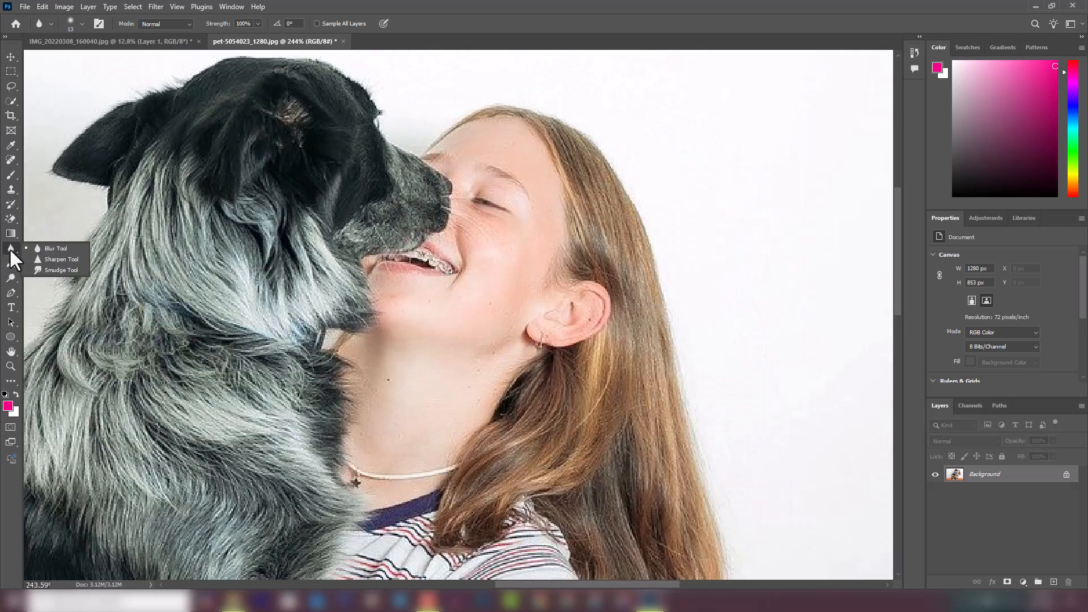
{"action": "left_click", "coordinate": [61, 258]}
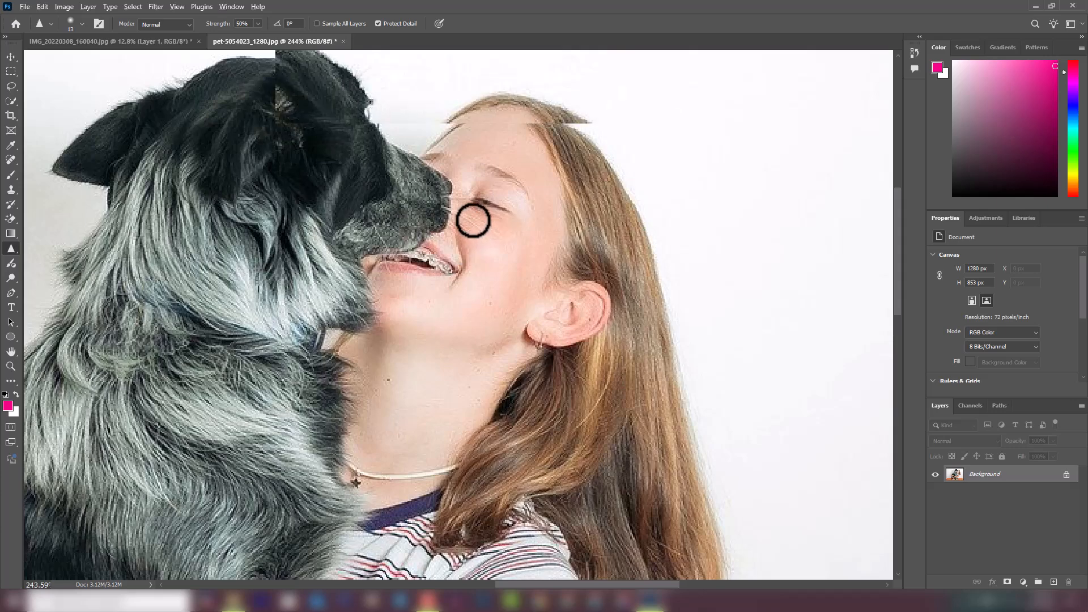
{"action": "scroll", "coordinate": [160, 316], "scroll_direction": "up", "scroll_amount": 5}
{"action": "scroll", "coordinate": [182, 306], "scroll_direction": "down", "scroll_amount": 4}
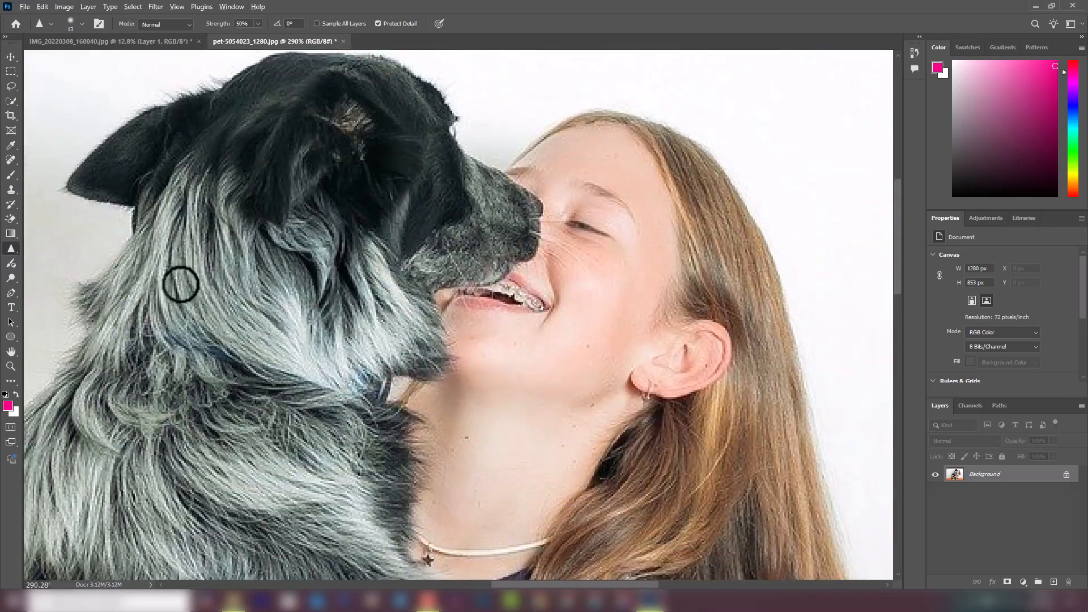
{"action": "scroll", "coordinate": [181, 284], "scroll_direction": "up", "scroll_amount": 2}
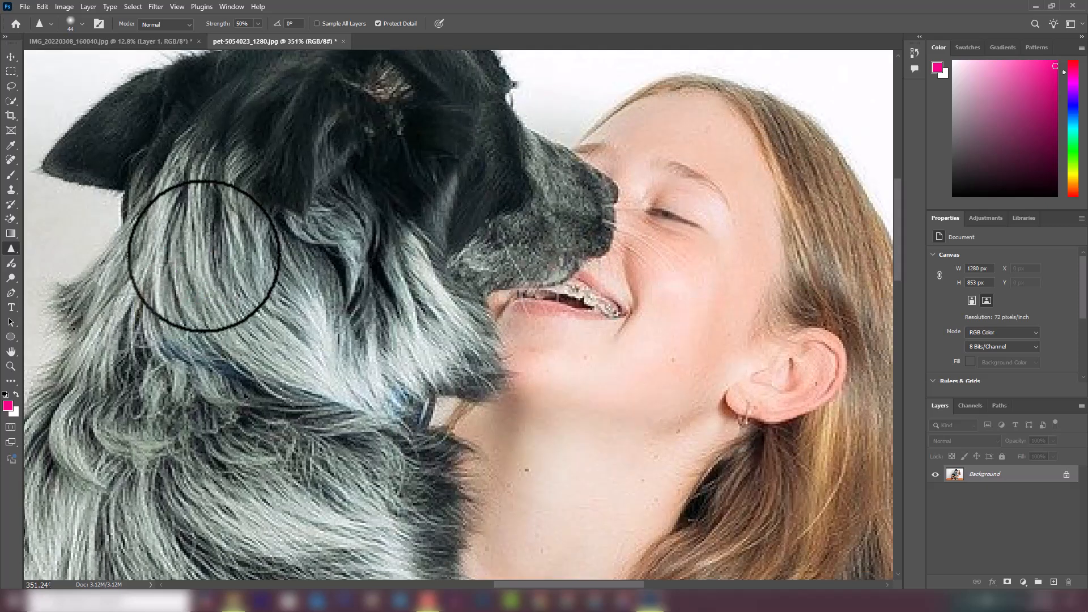
{"action": "mouse_move", "coordinate": [205, 256]}
{"action": "left_mouse_down"}
{"action": "mouse_move", "coordinate": [190, 182]}
{"action": "mouse_move", "coordinate": [189, 252]}
{"action": "mouse_move", "coordinate": [216, 372]}
{"action": "mouse_move", "coordinate": [192, 274]}
{"action": "mouse_move", "coordinate": [188, 171]}
{"action": "mouse_move", "coordinate": [237, 374]}
{"action": "mouse_move", "coordinate": [217, 192]}
{"action": "mouse_move", "coordinate": [254, 320]}
{"action": "mouse_move", "coordinate": [283, 357]}
{"action": "mouse_move", "coordinate": [340, 364]}
{"action": "left_mouse_up"}
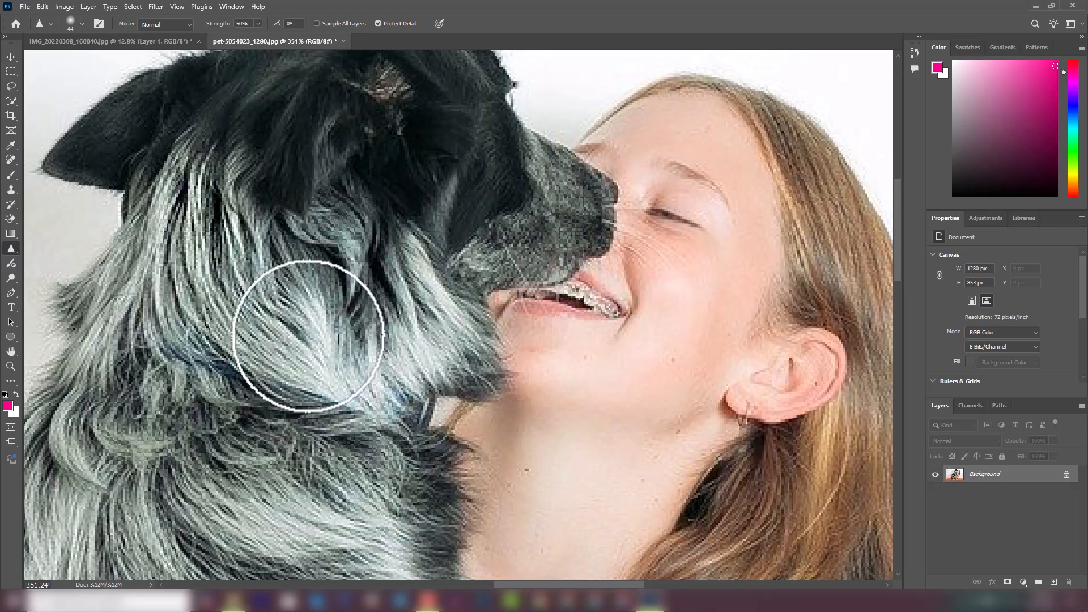
- Continue sharpening across the girl's mouth, closed eye and the hair above her ear
{"action": "mouse_move", "coordinate": [306, 331]}
{"action": "left_mouse_down"}
{"action": "mouse_move", "coordinate": [314, 239]}
{"action": "mouse_move", "coordinate": [368, 403]}
{"action": "mouse_move", "coordinate": [296, 270]}
{"action": "mouse_move", "coordinate": [335, 380]}
{"action": "mouse_move", "coordinate": [231, 303]}
{"action": "mouse_move", "coordinate": [186, 183]}
{"action": "mouse_move", "coordinate": [130, 233]}
{"action": "mouse_move", "coordinate": [100, 376]}
{"action": "mouse_move", "coordinate": [167, 214]}
{"action": "mouse_move", "coordinate": [105, 336]}
{"action": "mouse_move", "coordinate": [119, 393]}
{"action": "mouse_move", "coordinate": [168, 194]}
{"action": "mouse_move", "coordinate": [143, 425]}
{"action": "mouse_move", "coordinate": [200, 352]}
{"action": "mouse_move", "coordinate": [200, 432]}
{"action": "mouse_move", "coordinate": [288, 142]}
{"action": "mouse_move", "coordinate": [349, 346]}
{"action": "mouse_move", "coordinate": [298, 153]}
{"action": "mouse_move", "coordinate": [437, 261]}
{"action": "mouse_move", "coordinate": [493, 179]}
{"action": "mouse_move", "coordinate": [478, 236]}
{"action": "mouse_move", "coordinate": [491, 191]}
{"action": "mouse_move", "coordinate": [531, 236]}
{"action": "mouse_move", "coordinate": [608, 153]}
{"action": "mouse_move", "coordinate": [586, 209]}
{"action": "mouse_move", "coordinate": [472, 231]}
{"action": "mouse_move", "coordinate": [508, 171]}
{"action": "mouse_move", "coordinate": [394, 133]}
{"action": "mouse_move", "coordinate": [376, 92]}
{"action": "mouse_move", "coordinate": [351, 113]}
{"action": "mouse_move", "coordinate": [474, 130]}
{"action": "mouse_move", "coordinate": [339, 145]}
{"action": "mouse_move", "coordinate": [321, 180]}
{"action": "mouse_move", "coordinate": [399, 248]}
{"action": "mouse_move", "coordinate": [615, 313]}
{"action": "mouse_move", "coordinate": [573, 305]}
{"action": "mouse_move", "coordinate": [593, 312]}
{"action": "mouse_move", "coordinate": [677, 225]}
{"action": "mouse_move", "coordinate": [669, 207]}
{"action": "mouse_move", "coordinate": [722, 235]}
{"action": "mouse_move", "coordinate": [645, 190]}
{"action": "mouse_move", "coordinate": [660, 157]}
{"action": "mouse_move", "coordinate": [725, 195]}
{"action": "mouse_move", "coordinate": [789, 173]}
{"action": "mouse_move", "coordinate": [828, 268]}
{"action": "mouse_move", "coordinate": [801, 219]}
{"action": "mouse_move", "coordinate": [883, 328]}
{"action": "mouse_move", "coordinate": [837, 248]}
{"action": "left_mouse_up"}
{"action": "scroll", "coordinate": [520, 250], "scroll_direction": "down", "scroll_amount": 3}
{"action": "scroll", "coordinate": [521, 250], "scroll_direction": "down", "scroll_amount": 3}
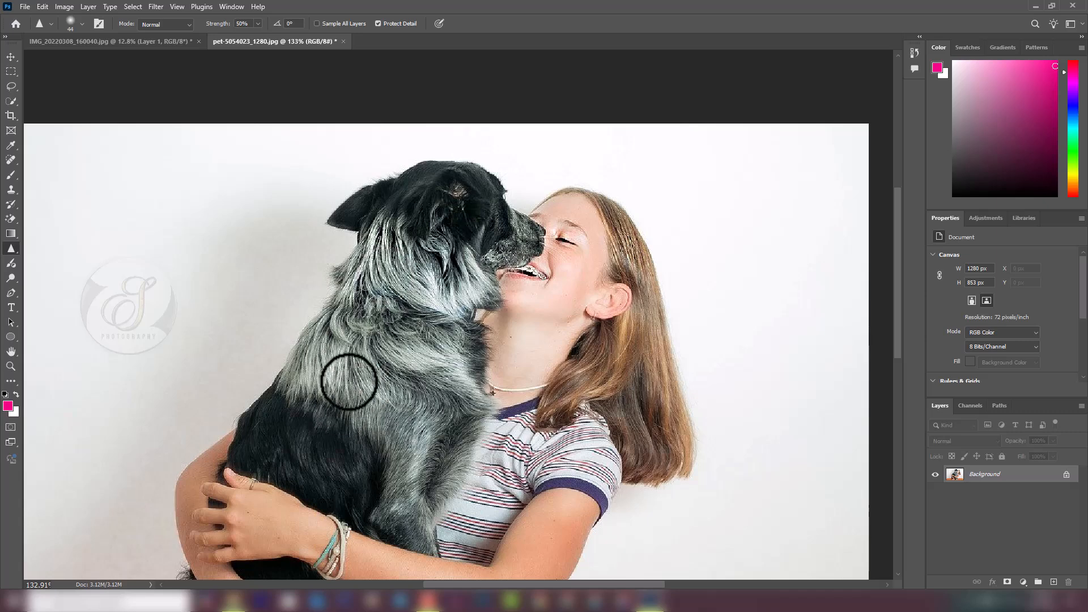
- Smooth the sharpened hair above the girl's ear with downward Smudge tool strokes at 64% strength and a 19 px brush
{"action": "left_click", "coordinate": [9, 88]}
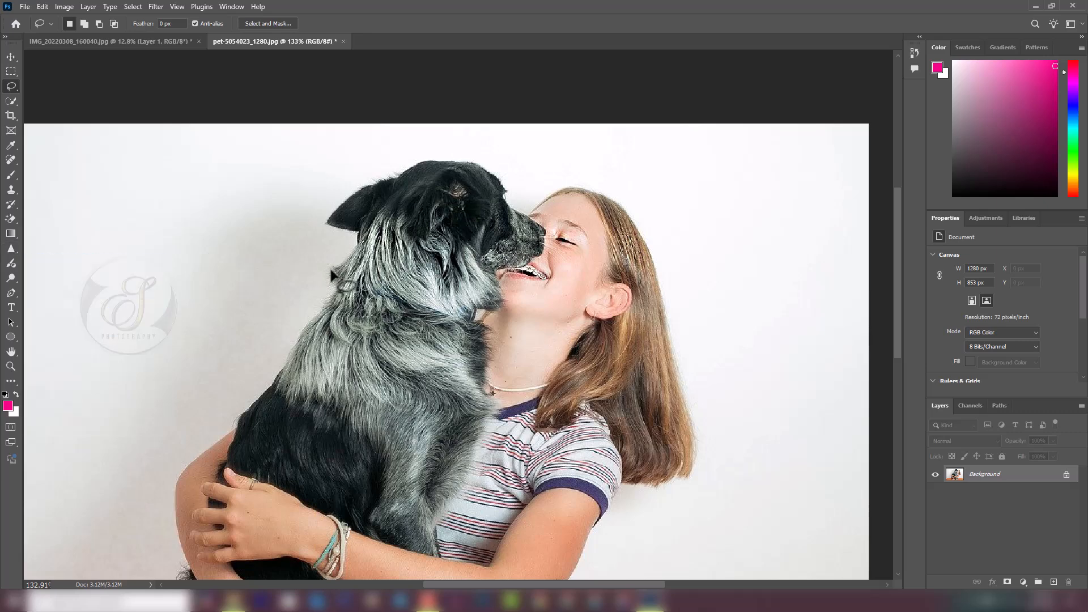
{"action": "left_click", "coordinate": [11, 253]}
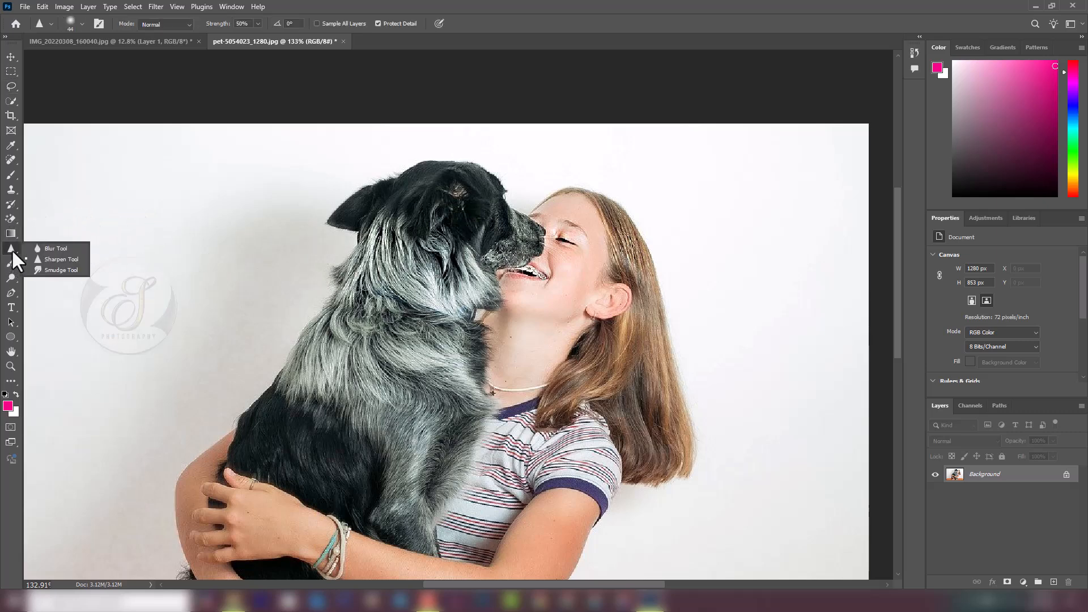
{"action": "left_click", "coordinate": [61, 271]}
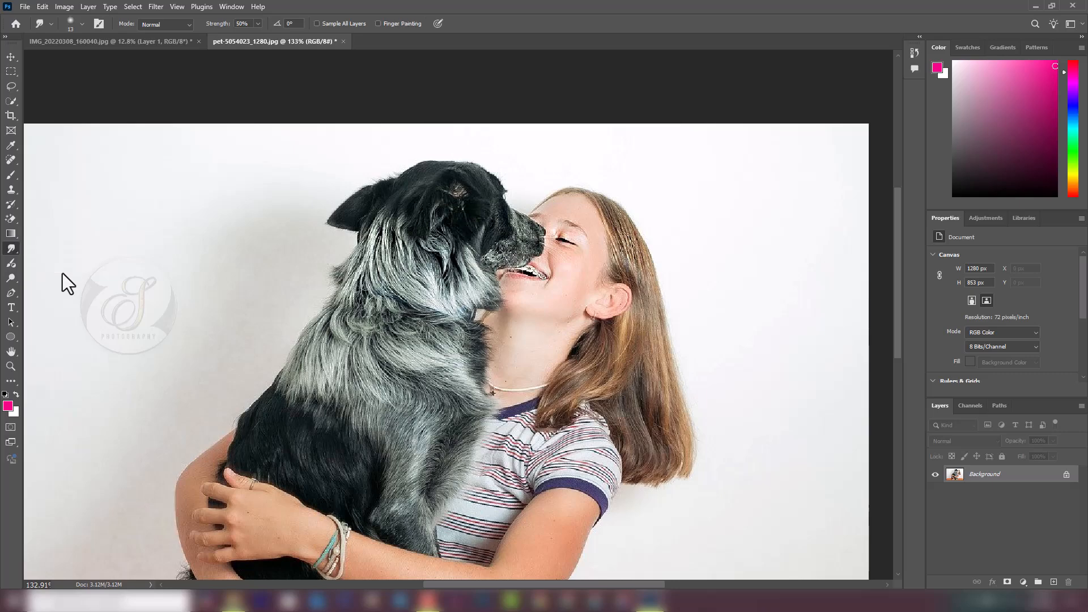
{"action": "scroll", "coordinate": [630, 199], "scroll_direction": "up", "scroll_amount": 5}
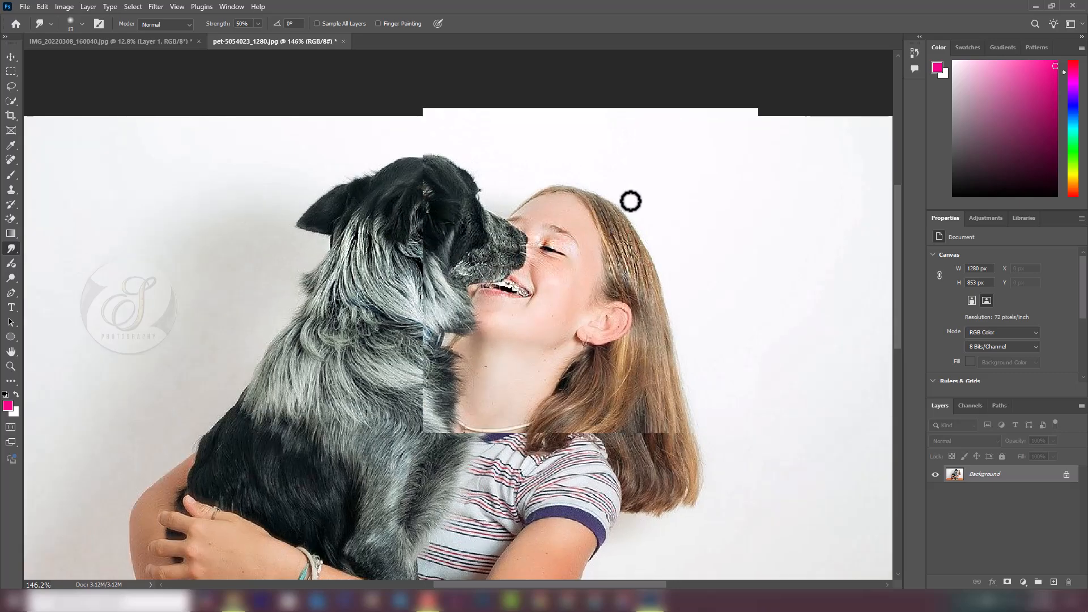
{"action": "scroll", "coordinate": [633, 259], "scroll_direction": "up", "scroll_amount": 2}
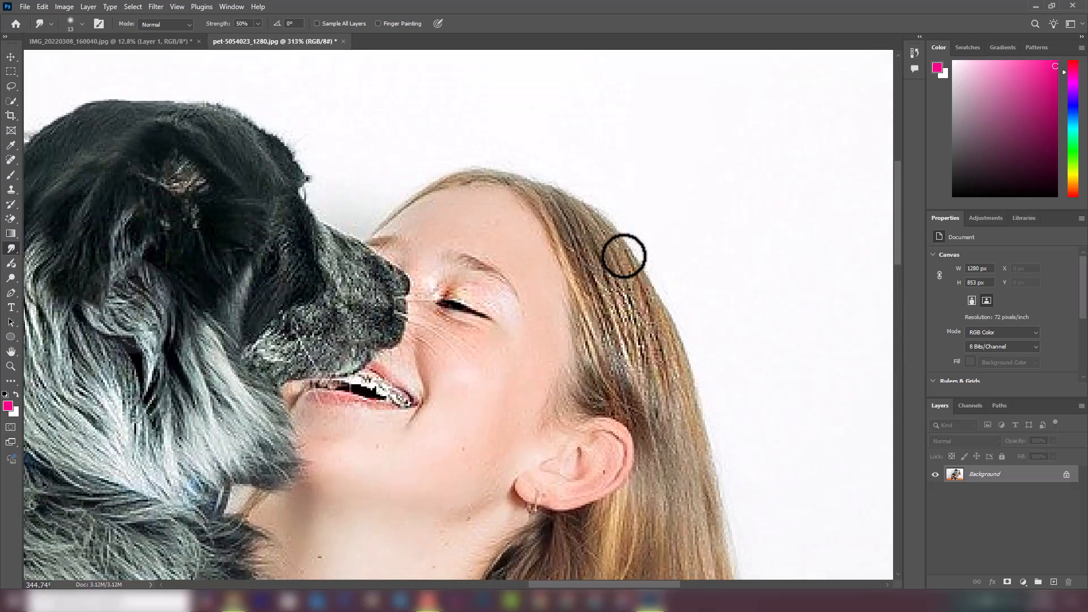
{"action": "left_click_drag", "start_coordinate": [628, 256], "coordinate": [633, 257]}
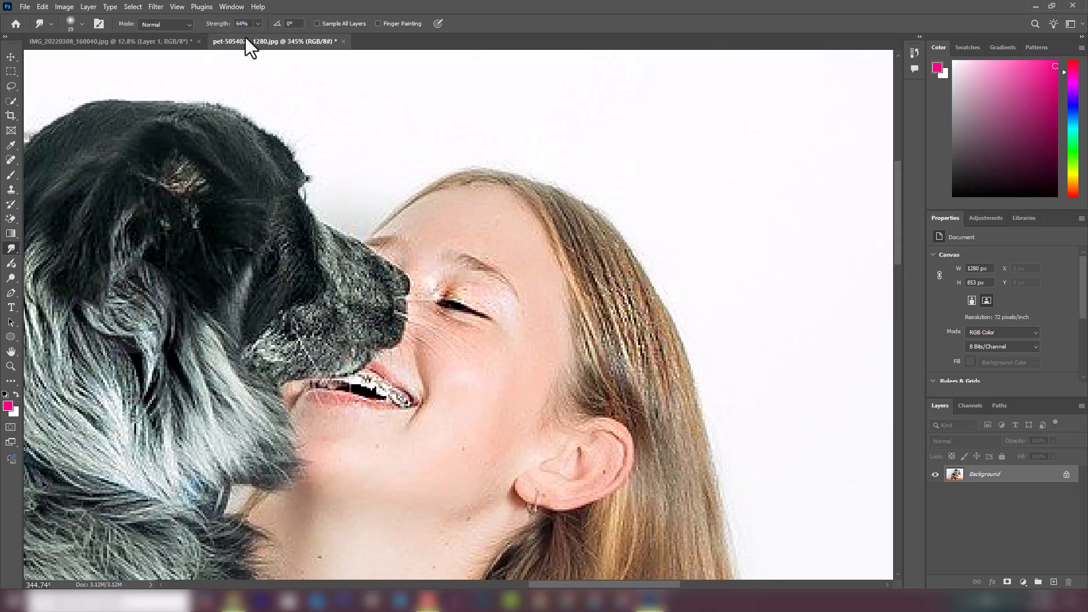
{"action": "left_click_drag", "start_coordinate": [583, 273], "coordinate": [613, 361]}
{"action": "left_click_drag", "start_coordinate": [610, 252], "coordinate": [634, 369]}
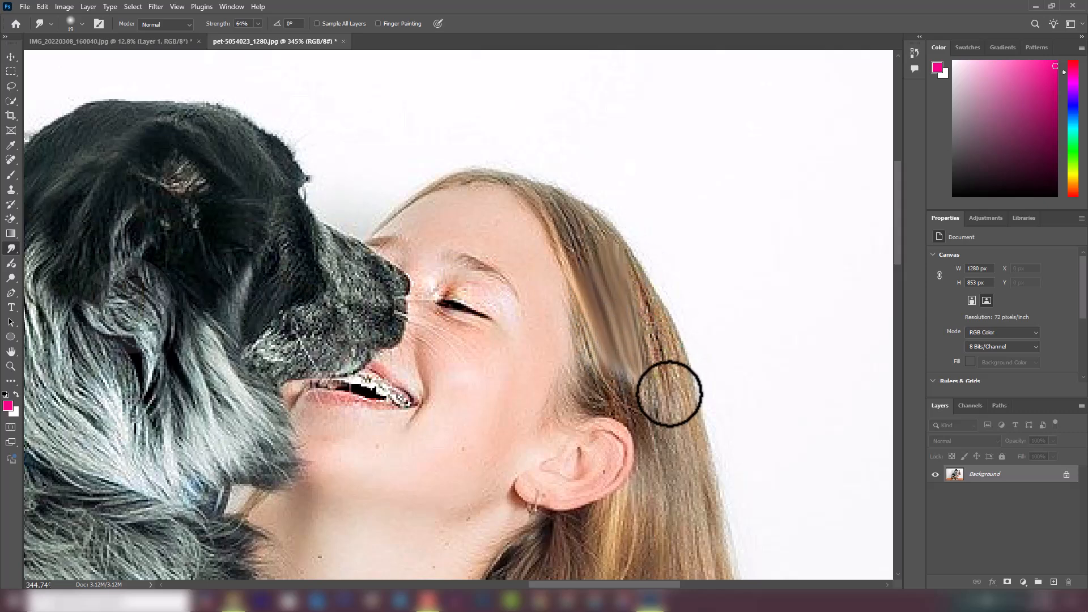
{"action": "left_click_drag", "start_coordinate": [652, 303], "coordinate": [677, 427]}
{"action": "left_click_drag", "start_coordinate": [631, 359], "coordinate": [651, 445]}
{"action": "left_click_drag", "start_coordinate": [601, 368], "coordinate": [623, 402]}
{"action": "left_click_drag", "start_coordinate": [549, 211], "coordinate": [569, 270]}
{"action": "left_click_drag", "start_coordinate": [569, 211], "coordinate": [595, 255]}
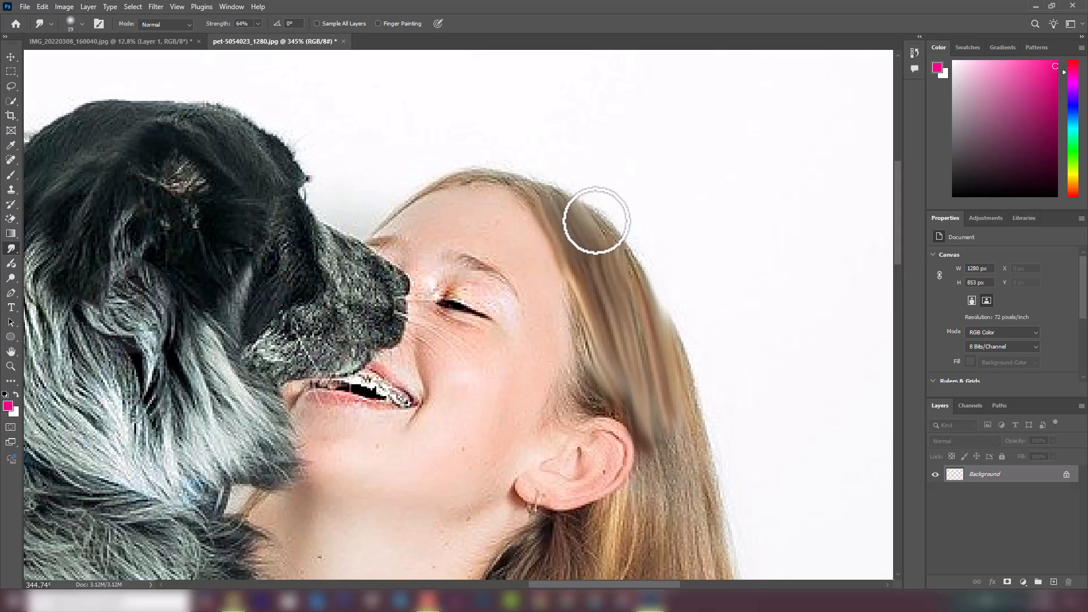
- Smudge the light fur on the dog's neck along its growth direction with the same brush and strength
{"action": "scroll", "coordinate": [539, 323], "scroll_direction": "down", "scroll_amount": 3}
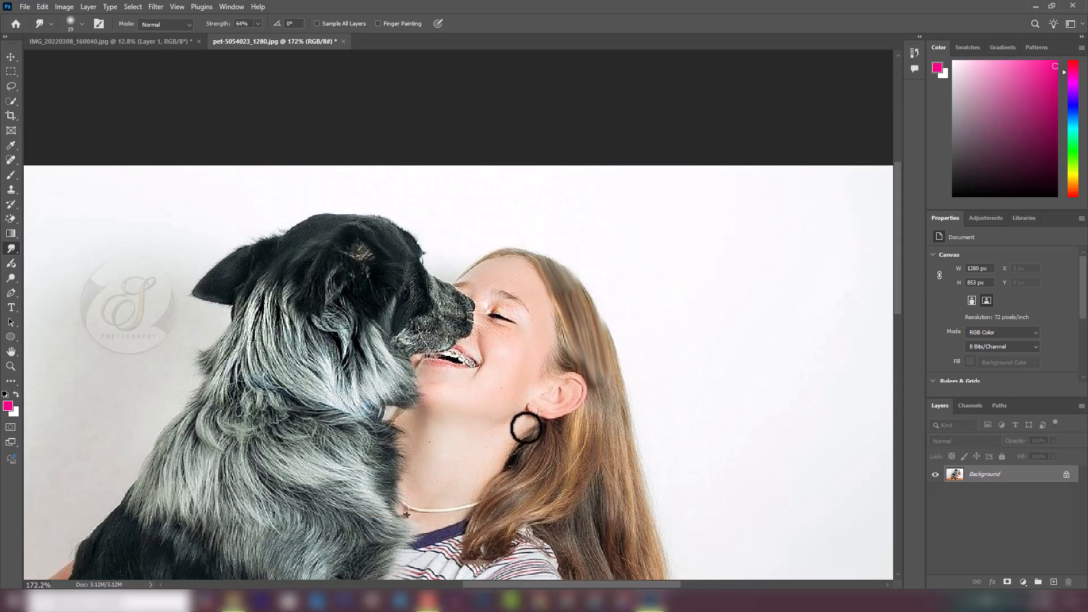
{"action": "scroll", "coordinate": [394, 468], "scroll_direction": "up", "scroll_amount": 3}
{"action": "mouse_move", "coordinate": [185, 191]}
{"action": "left_mouse_down"}
{"action": "mouse_move", "coordinate": [185, 263]}
{"action": "mouse_move", "coordinate": [225, 315]}
{"action": "left_mouse_up"}
{"action": "mouse_move", "coordinate": [196, 173]}
{"action": "left_mouse_down"}
{"action": "mouse_move", "coordinate": [204, 263]}
{"action": "mouse_move", "coordinate": [216, 179]}
{"action": "mouse_move", "coordinate": [204, 244]}
{"action": "mouse_move", "coordinate": [231, 286]}
{"action": "mouse_move", "coordinate": [214, 233]}
{"action": "mouse_move", "coordinate": [246, 304]}
{"action": "mouse_move", "coordinate": [226, 211]}
{"action": "mouse_move", "coordinate": [249, 287]}
{"action": "mouse_move", "coordinate": [234, 307]}
{"action": "mouse_move", "coordinate": [208, 290]}
{"action": "mouse_move", "coordinate": [268, 338]}
{"action": "mouse_move", "coordinate": [278, 290]}
{"action": "mouse_move", "coordinate": [249, 242]}
{"action": "mouse_move", "coordinate": [277, 314]}
{"action": "mouse_move", "coordinate": [254, 287]}
{"action": "mouse_move", "coordinate": [281, 331]}
{"action": "mouse_move", "coordinate": [280, 235]}
{"action": "mouse_move", "coordinate": [257, 226]}
{"action": "mouse_move", "coordinate": [289, 243]}
{"action": "mouse_move", "coordinate": [299, 269]}
{"action": "mouse_move", "coordinate": [276, 202]}
{"action": "mouse_move", "coordinate": [305, 239]}
{"action": "mouse_move", "coordinate": [284, 166]}
{"action": "mouse_move", "coordinate": [348, 300]}
{"action": "mouse_move", "coordinate": [310, 288]}
{"action": "mouse_move", "coordinate": [313, 344]}
{"action": "mouse_move", "coordinate": [292, 326]}
{"action": "mouse_move", "coordinate": [310, 363]}
{"action": "mouse_move", "coordinate": [331, 326]}
{"action": "mouse_move", "coordinate": [325, 311]}
{"action": "mouse_move", "coordinate": [351, 350]}
{"action": "mouse_move", "coordinate": [359, 324]}
{"action": "mouse_move", "coordinate": [347, 303]}
{"action": "mouse_move", "coordinate": [370, 333]}
{"action": "mouse_move", "coordinate": [349, 243]}
{"action": "mouse_move", "coordinate": [397, 329]}
{"action": "mouse_move", "coordinate": [373, 317]}
{"action": "mouse_move", "coordinate": [365, 332]}
{"action": "mouse_move", "coordinate": [315, 331]}
{"action": "mouse_move", "coordinate": [336, 359]}
{"action": "mouse_move", "coordinate": [274, 305]}
{"action": "left_mouse_up"}
{"action": "mouse_move", "coordinate": [283, 258]}
{"action": "left_mouse_down"}
{"action": "mouse_move", "coordinate": [296, 295]}
{"action": "mouse_move", "coordinate": [334, 296]}
{"action": "left_mouse_up"}
{"action": "mouse_move", "coordinate": [234, 288]}
{"action": "left_mouse_down"}
{"action": "mouse_move", "coordinate": [352, 296]}
{"action": "mouse_move", "coordinate": [392, 314]}
{"action": "left_mouse_up"}
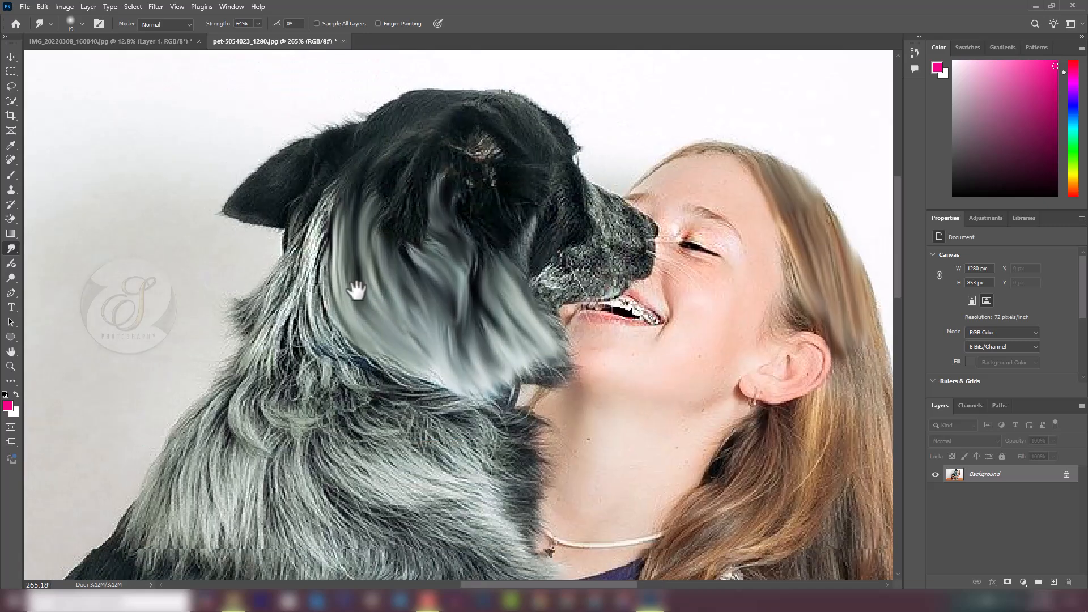
{"action": "mouse_move", "coordinate": [331, 197]}
{"action": "left_mouse_down"}
{"action": "mouse_move", "coordinate": [306, 253]}
{"action": "mouse_move", "coordinate": [308, 292]}
{"action": "left_mouse_up"}
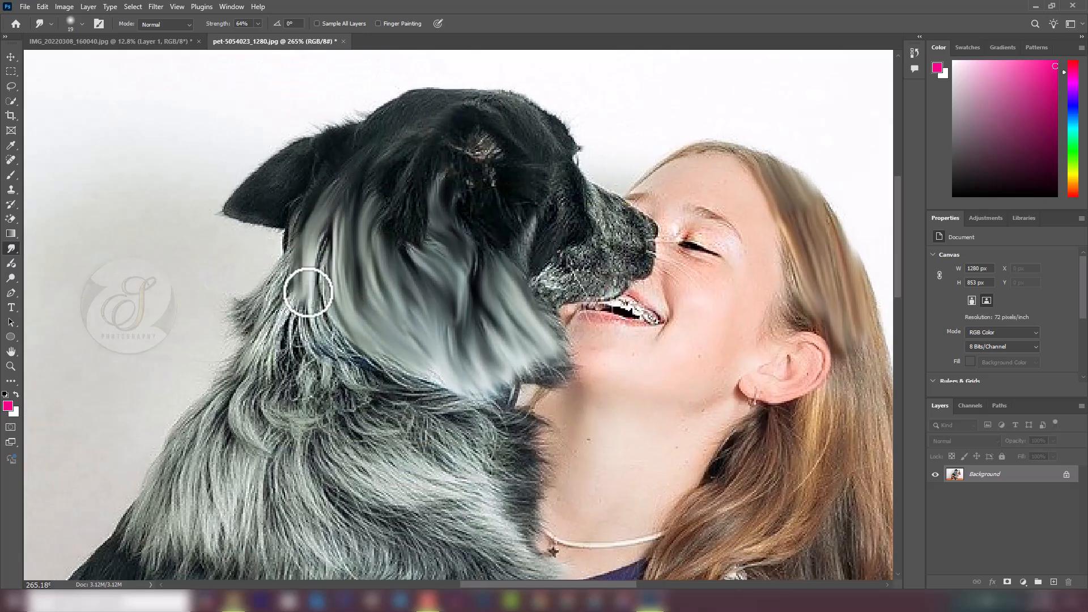
- Extend the Smudge strokes over the fur along the back edge of the dog's neck, with 64% strength and a 19 px brush
{"action": "mouse_move", "coordinate": [321, 255]}
{"action": "left_mouse_down"}
{"action": "mouse_move", "coordinate": [321, 314]}
{"action": "mouse_move", "coordinate": [299, 305]}
{"action": "mouse_move", "coordinate": [295, 258]}
{"action": "mouse_move", "coordinate": [238, 320]}
{"action": "mouse_move", "coordinate": [291, 312]}
{"action": "mouse_move", "coordinate": [287, 296]}
{"action": "mouse_move", "coordinate": [238, 372]}
{"action": "left_mouse_up"}
{"action": "mouse_move", "coordinate": [291, 308]}
{"action": "left_mouse_down"}
{"action": "mouse_move", "coordinate": [315, 372]}
{"action": "mouse_move", "coordinate": [320, 315]}
{"action": "mouse_move", "coordinate": [356, 369]}
{"action": "left_mouse_up"}
{"action": "scroll", "coordinate": [391, 306], "scroll_direction": "down", "scroll_amount": 7}
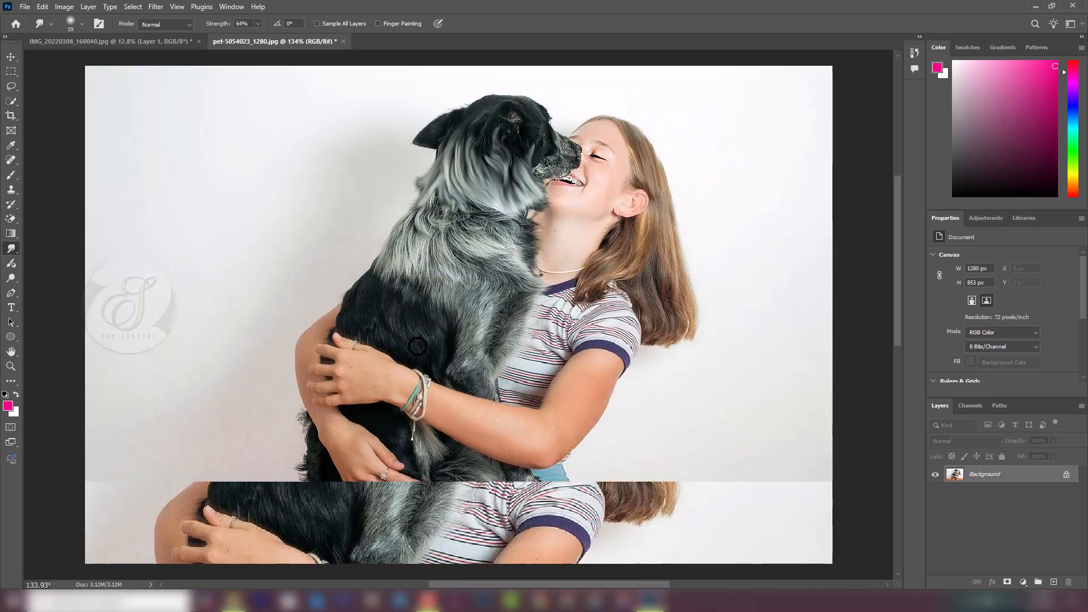
{"action": "scroll", "coordinate": [426, 358], "scroll_direction": "up", "scroll_amount": 1}
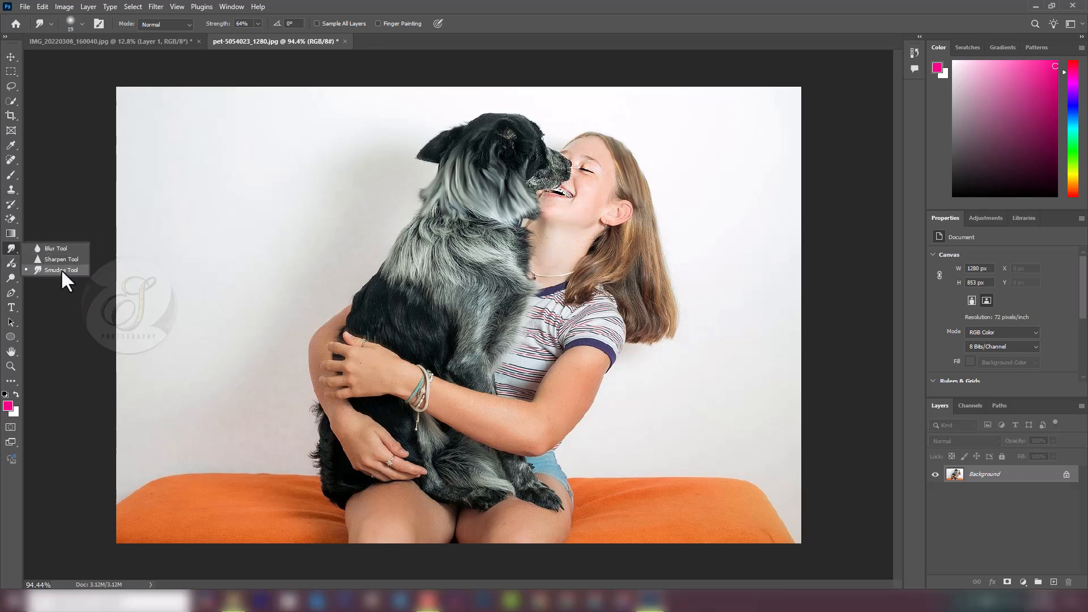
{"action": "left_click", "coordinate": [9, 247]}
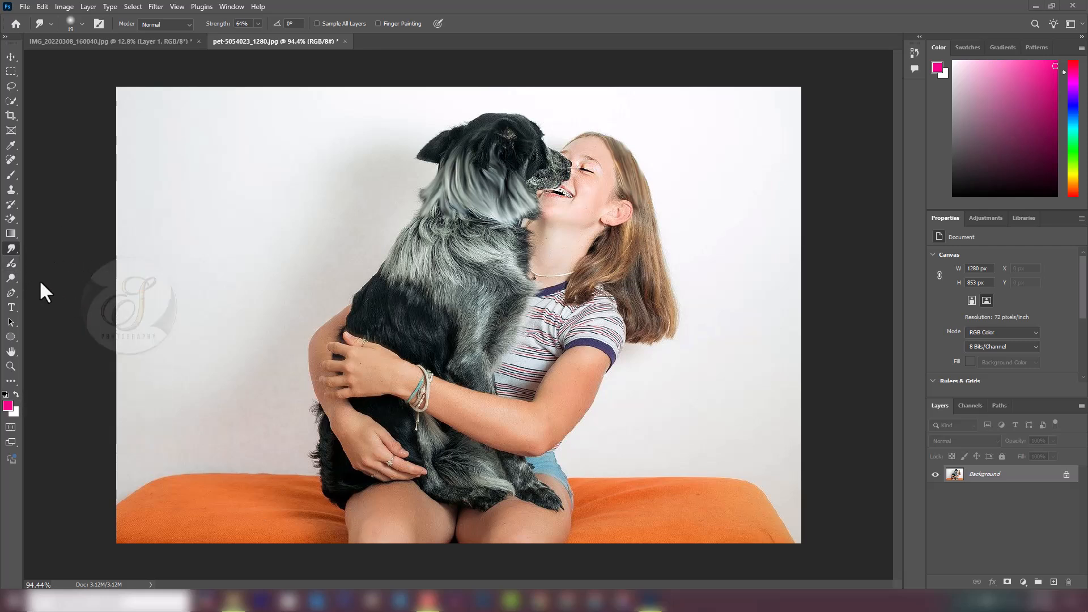
- Paint a Brightness/Contrast adjustment over the light fur on the dog's neck and back with the Adjustment Brush at 100 px
{"action": "left_click", "coordinate": [12, 266]}
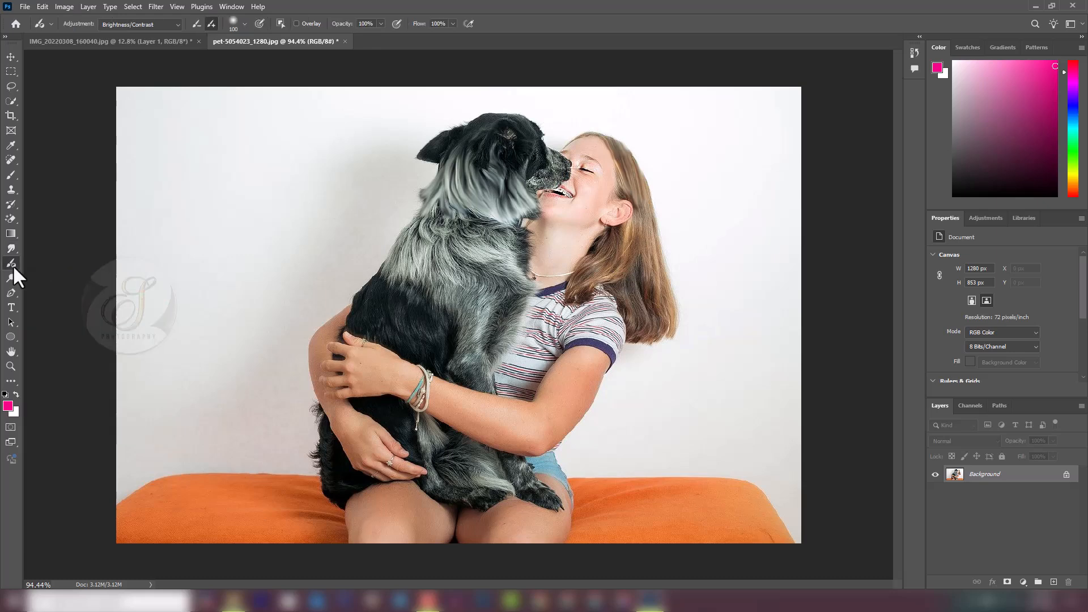
{"action": "scroll", "coordinate": [437, 232], "scroll_direction": "up", "scroll_amount": 1}
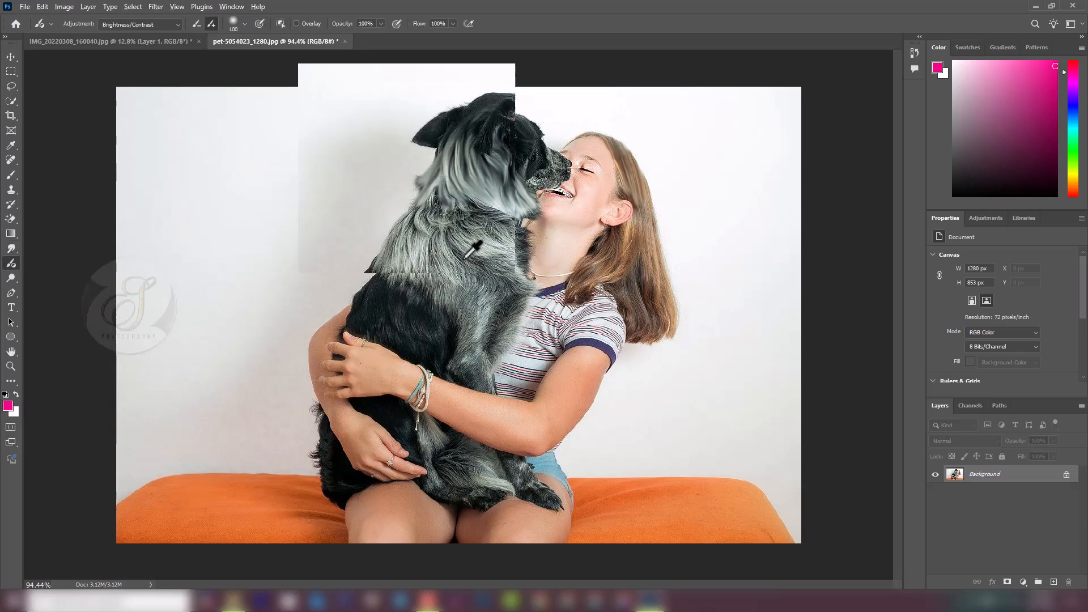
{"action": "scroll", "coordinate": [470, 249], "scroll_direction": "up", "scroll_amount": 1}
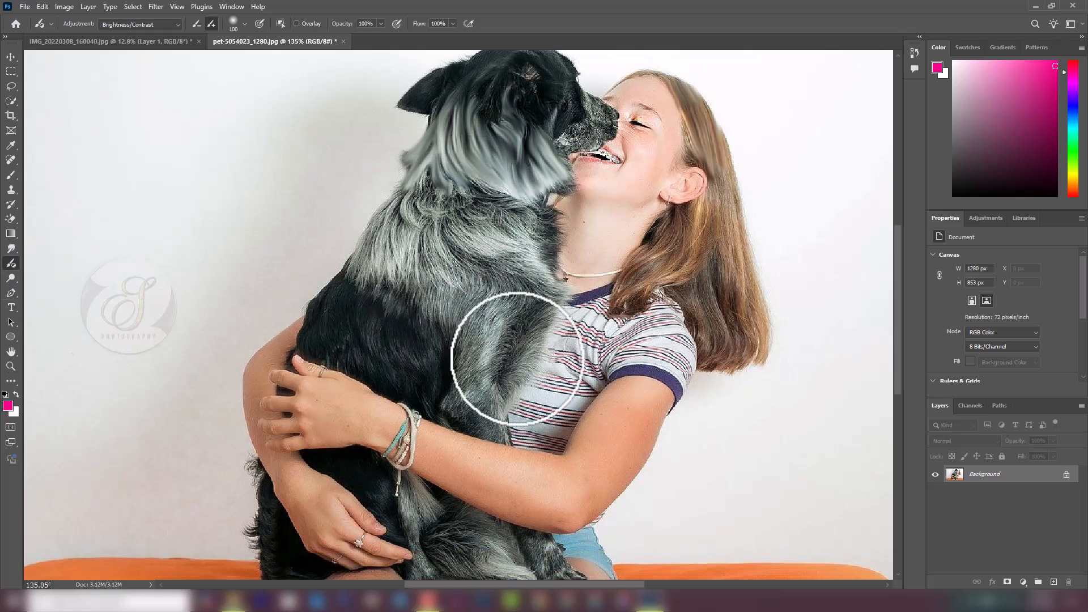
{"action": "left_click", "coordinate": [458, 118]}
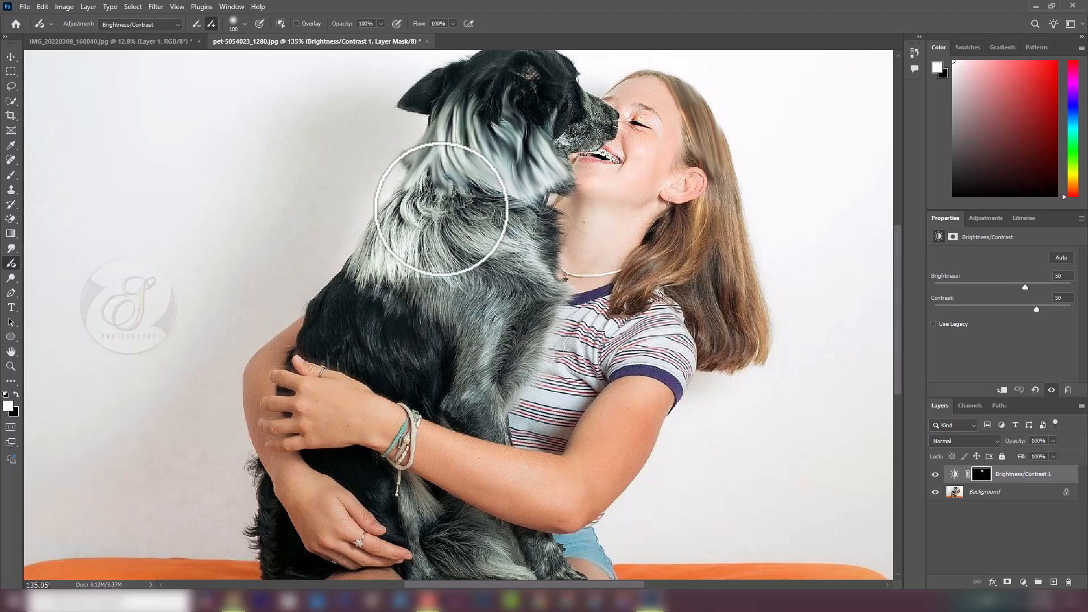
{"action": "left_click_drag", "start_coordinate": [363, 373], "coordinate": [346, 322]}
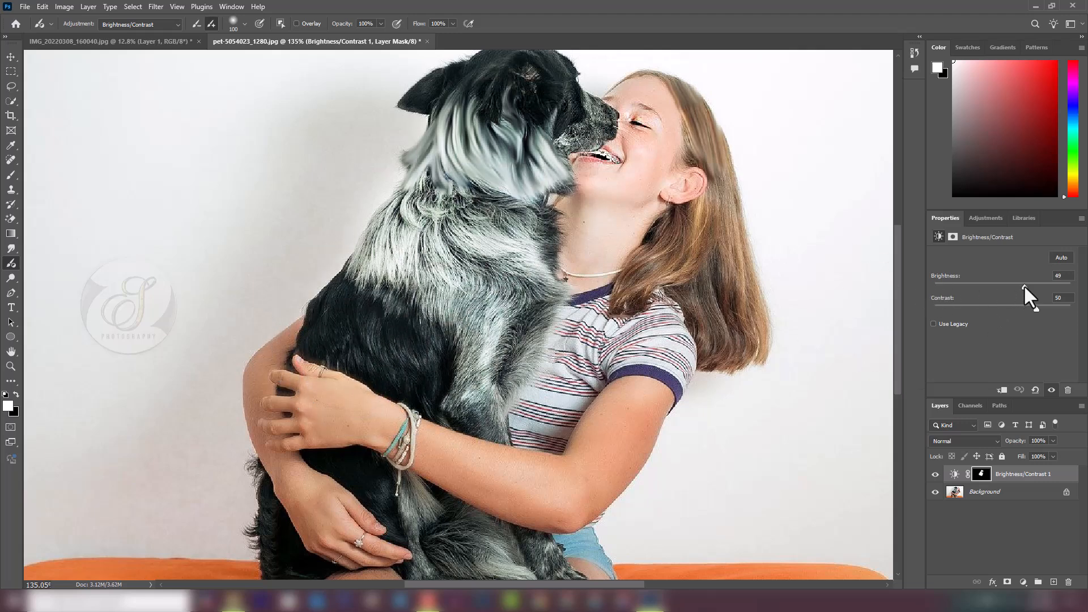
- Set the painted adjustment's brightness to 40 and its contrast to 11
{"action": "mouse_move", "coordinate": [1023, 285]}
{"action": "left_mouse_down"}
{"action": "mouse_move", "coordinate": [1009, 284]}
{"action": "mouse_move", "coordinate": [1042, 288]}
{"action": "mouse_move", "coordinate": [1019, 289]}
{"action": "left_mouse_up"}
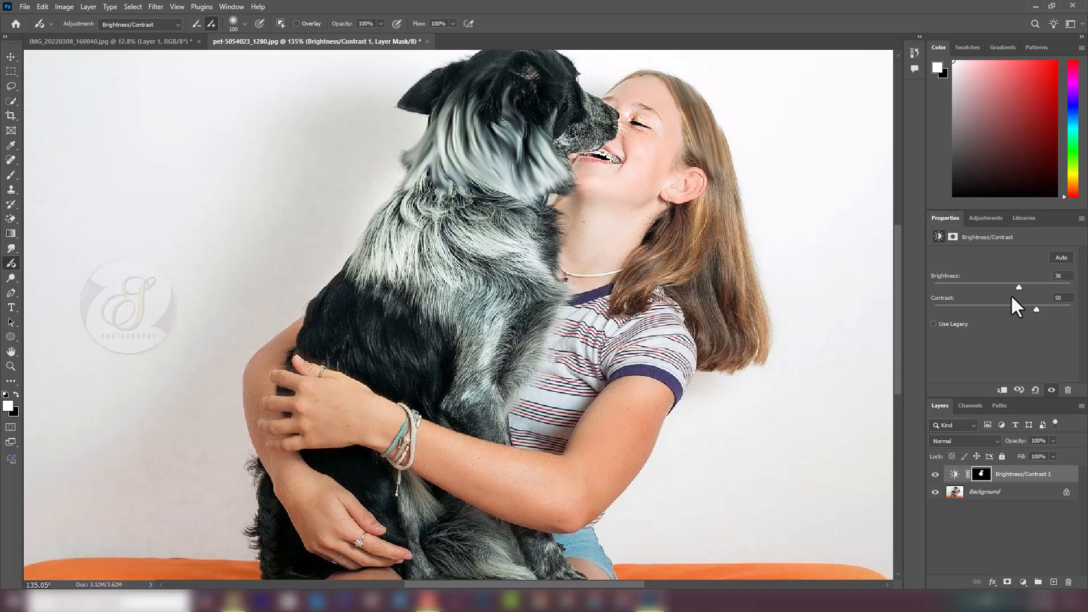
{"action": "left_click", "coordinate": [1024, 582]}
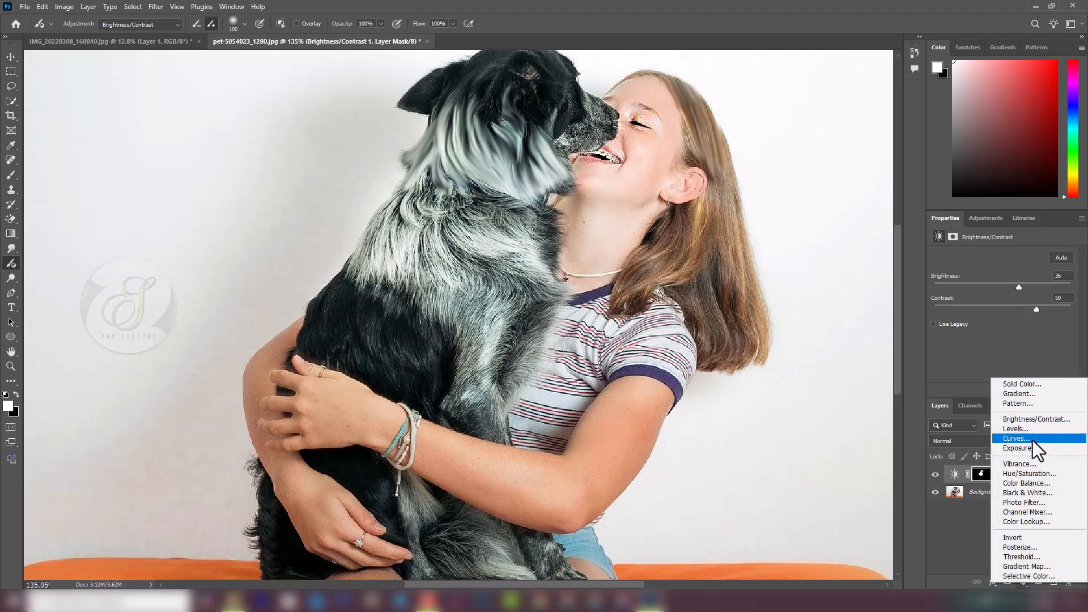
{"action": "left_click", "coordinate": [966, 515]}
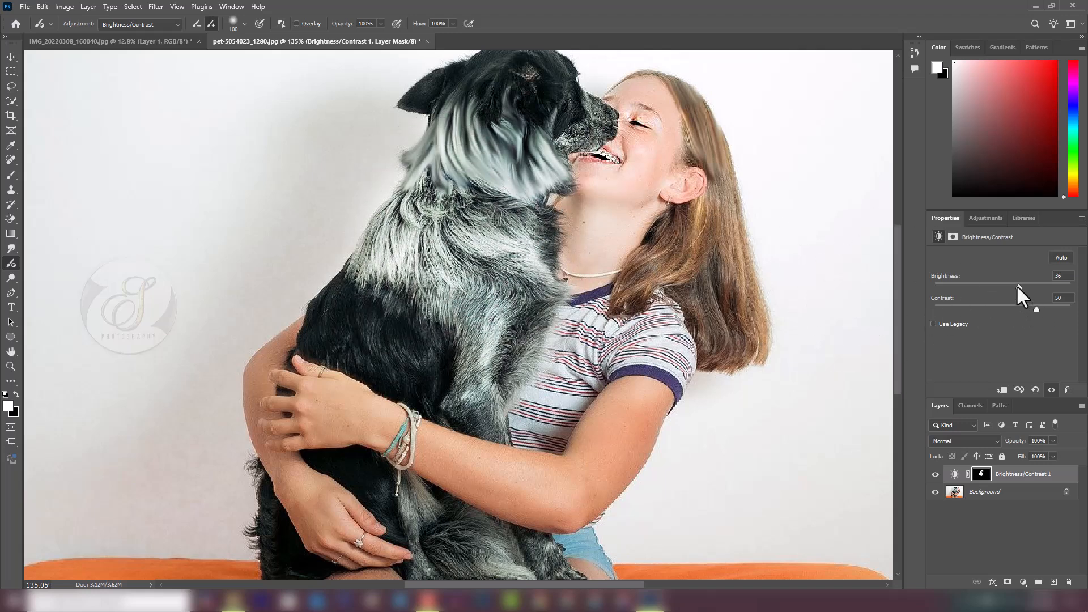
{"action": "mouse_move", "coordinate": [1017, 285]}
{"action": "left_mouse_down"}
{"action": "mouse_move", "coordinate": [989, 285]}
{"action": "mouse_move", "coordinate": [1019, 285]}
{"action": "left_mouse_up"}
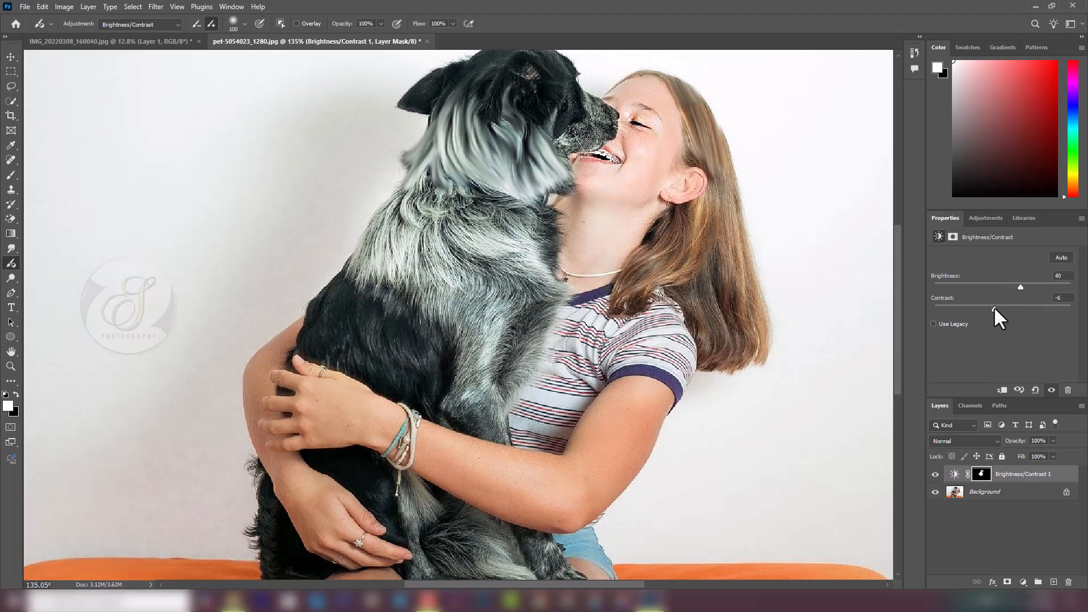
{"action": "mouse_move", "coordinate": [996, 308]}
{"action": "left_mouse_down"}
{"action": "mouse_move", "coordinate": [973, 311]}
{"action": "mouse_move", "coordinate": [1009, 312]}
{"action": "left_mouse_up"}
- Delete the Brightness/Contrast 1 layer's mask and the layer itself, and activate the Dodge tool
{"action": "left_click", "coordinate": [1071, 583]}
{"action": "left_click", "coordinate": [491, 224]}
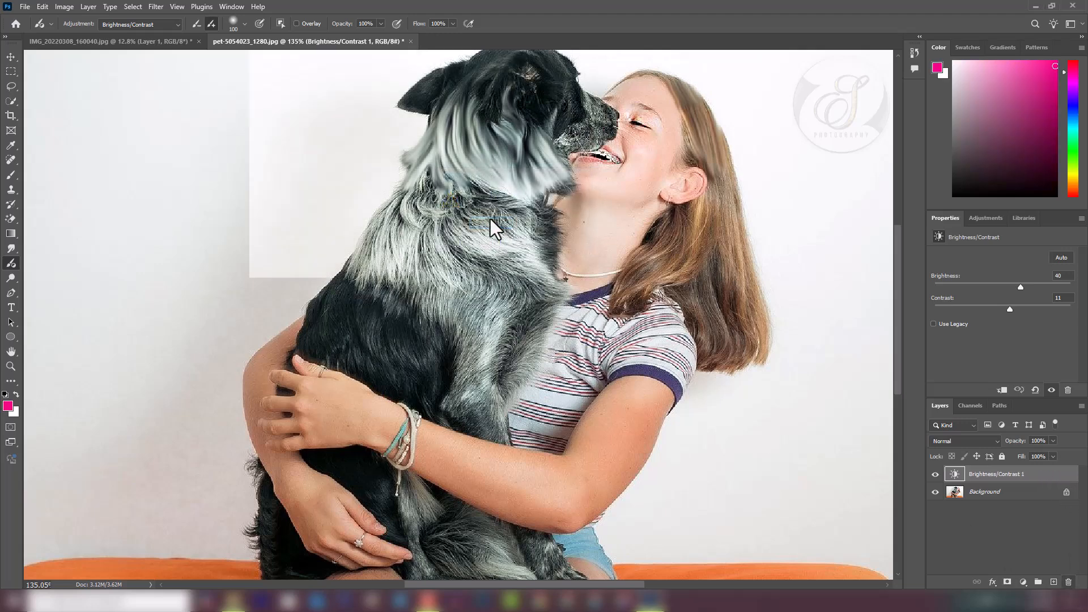
{"action": "right_click", "coordinate": [12, 286]}
{"action": "left_click", "coordinate": [59, 279]}
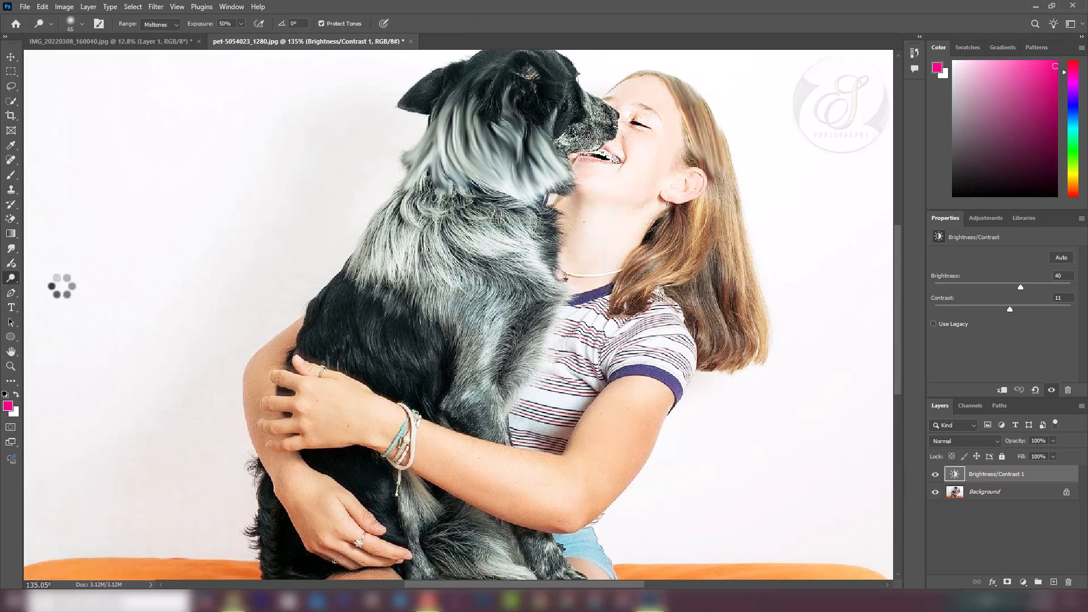
{"action": "right_click", "coordinate": [11, 280]}
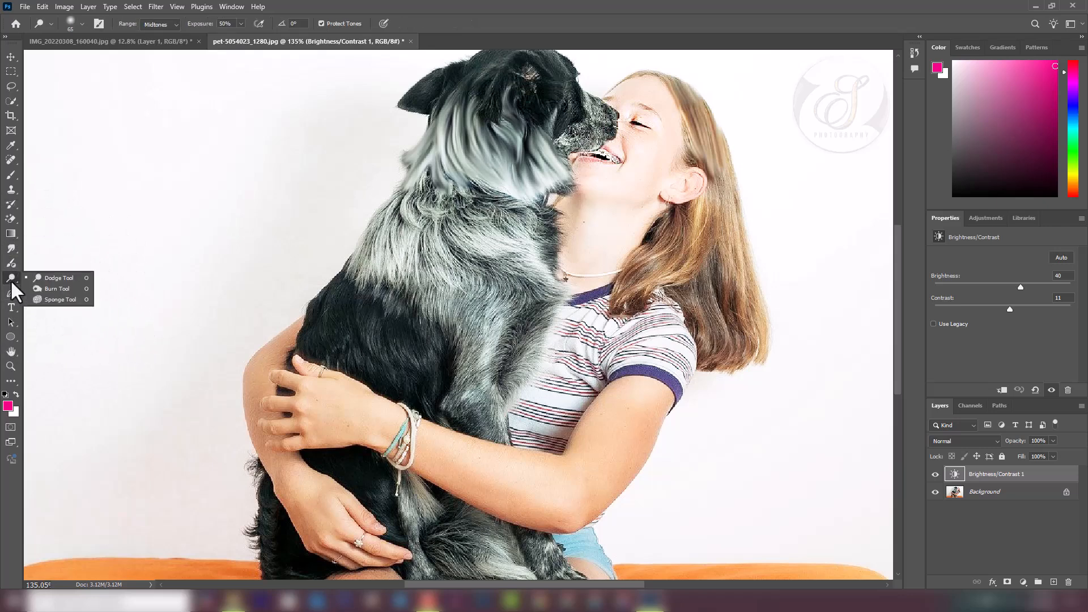
{"action": "left_click", "coordinate": [59, 278]}
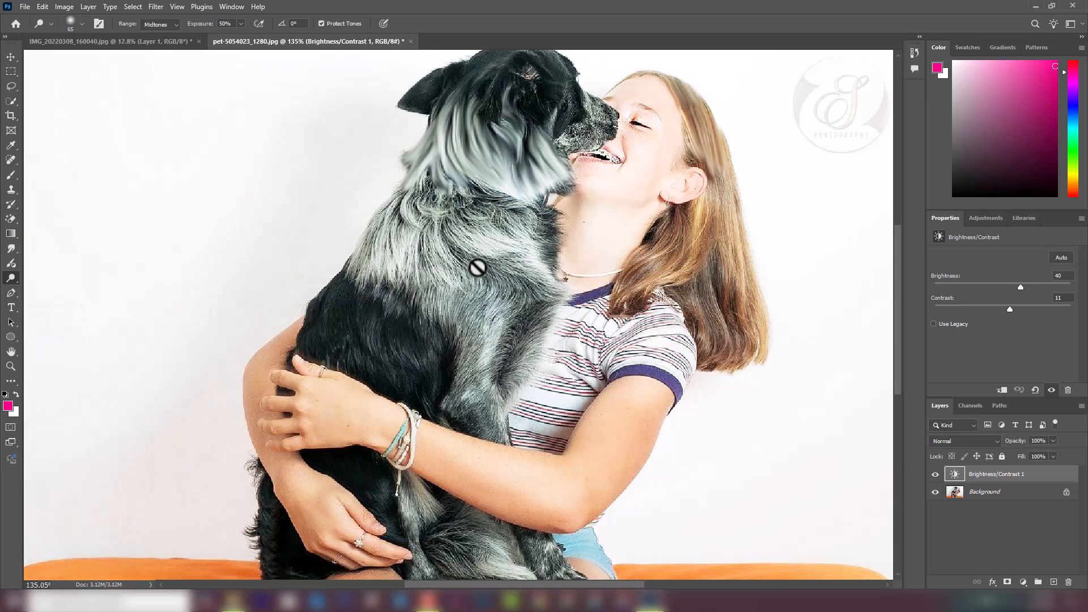
{"action": "left_click_drag", "start_coordinate": [1022, 486], "coordinate": [1069, 582]}
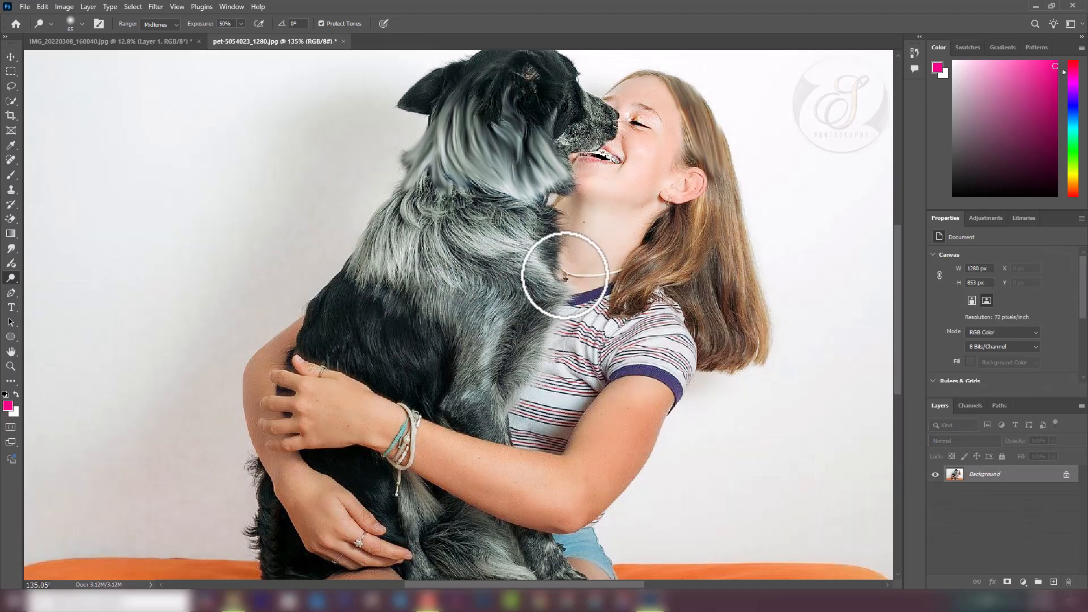
- Lighten the girl's cheek, ear and the hair below it with the Dodge tool at Midtones, 50% exposure and a 24 px brush
{"action": "scroll", "coordinate": [381, 343], "scroll_direction": "up", "scroll_amount": 3}
{"action": "scroll", "coordinate": [383, 341], "scroll_direction": "up", "scroll_amount": 1}
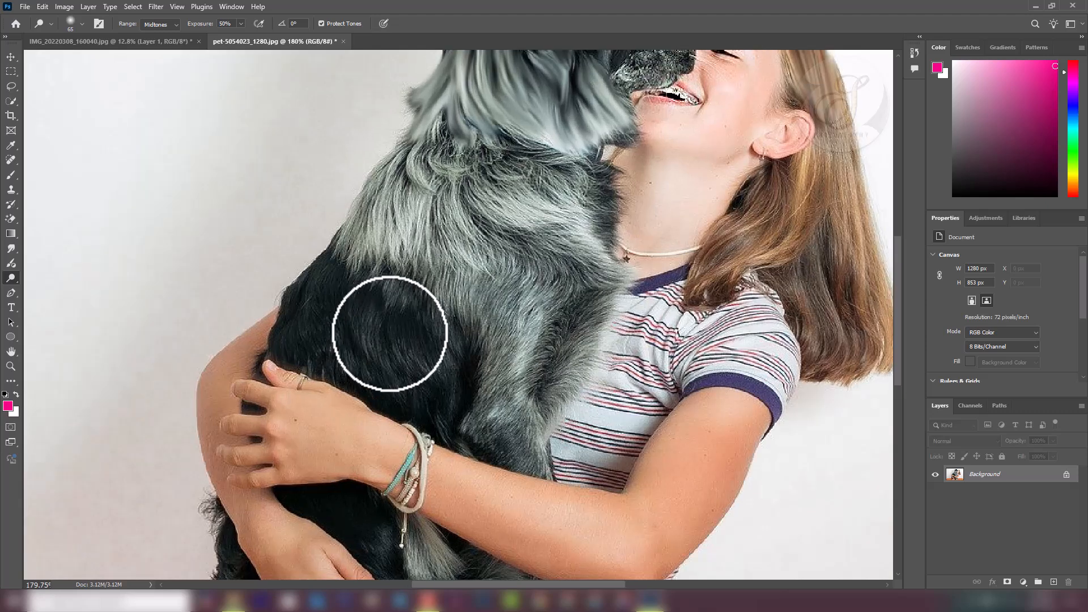
{"action": "mouse_move", "coordinate": [515, 239]}
{"action": "left_mouse_down"}
{"action": "mouse_move", "coordinate": [498, 309]}
{"action": "mouse_move", "coordinate": [359, 388]}
{"action": "left_mouse_up"}
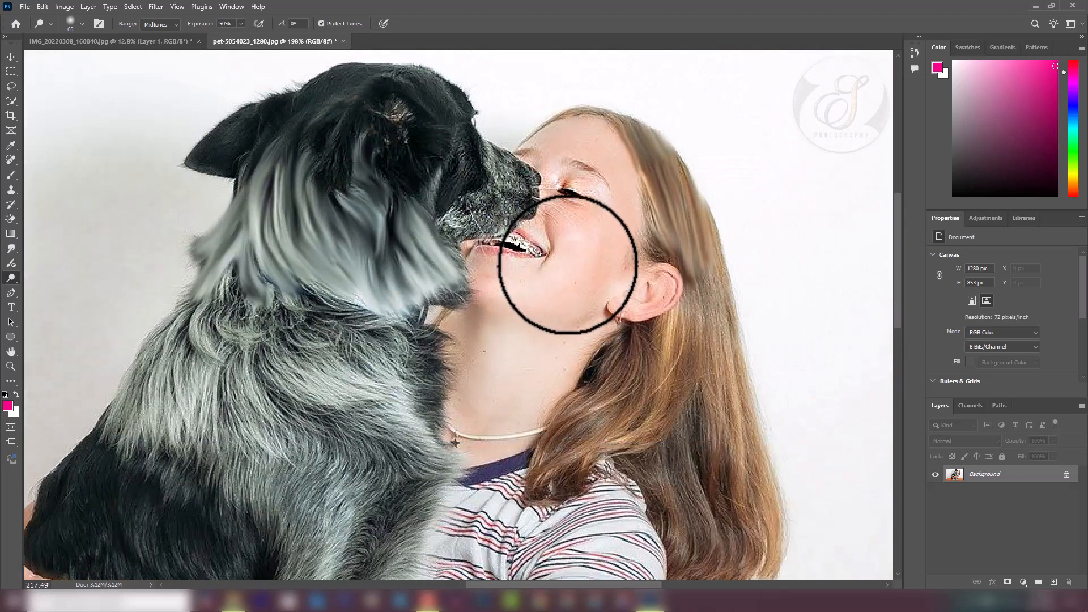
{"action": "scroll", "coordinate": [554, 240], "scroll_direction": "up", "scroll_amount": 1}
{"action": "left_click_drag", "start_coordinate": [553, 240], "coordinate": [545, 282]}
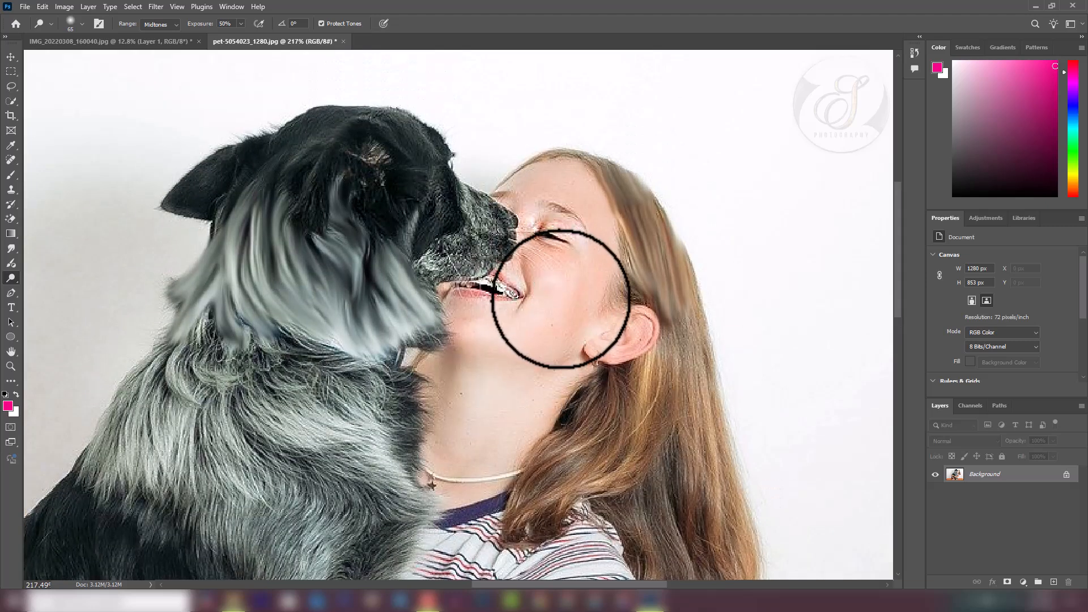
{"action": "left_click_drag", "start_coordinate": [559, 294], "coordinate": [552, 293]}
{"action": "left_click_drag", "start_coordinate": [532, 290], "coordinate": [531, 290]}
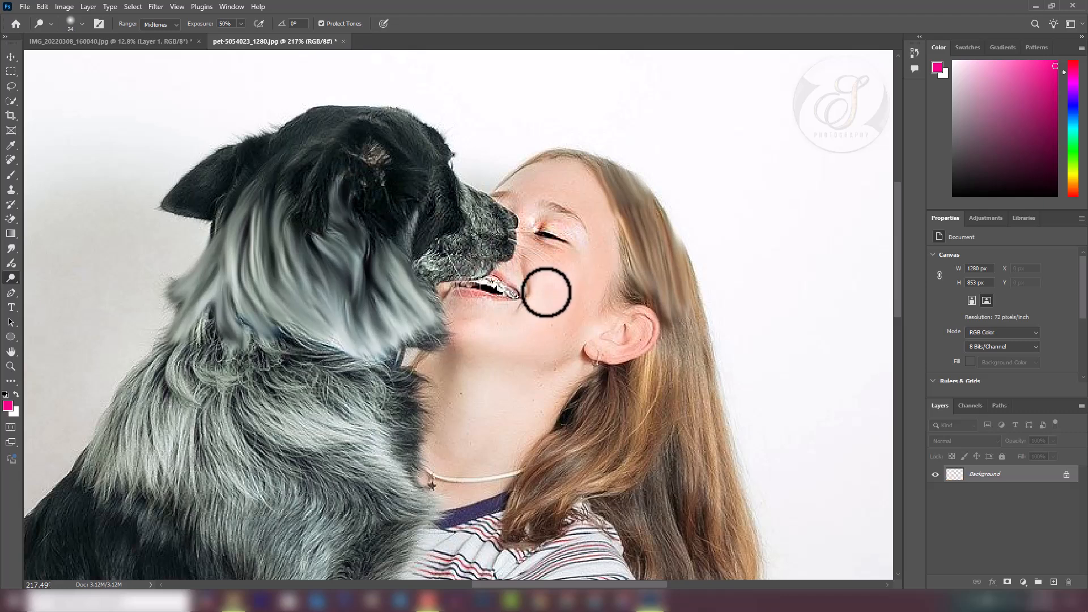
{"action": "mouse_move", "coordinate": [646, 347]}
{"action": "left_mouse_down"}
{"action": "mouse_move", "coordinate": [623, 361]}
{"action": "mouse_move", "coordinate": [658, 334]}
{"action": "mouse_move", "coordinate": [621, 299]}
{"action": "mouse_move", "coordinate": [675, 362]}
{"action": "mouse_move", "coordinate": [639, 314]}
{"action": "mouse_move", "coordinate": [644, 345]}
{"action": "mouse_move", "coordinate": [590, 356]}
{"action": "mouse_move", "coordinate": [666, 374]}
{"action": "mouse_move", "coordinate": [654, 322]}
{"action": "mouse_move", "coordinate": [612, 351]}
{"action": "mouse_move", "coordinate": [630, 365]}
{"action": "left_mouse_up"}
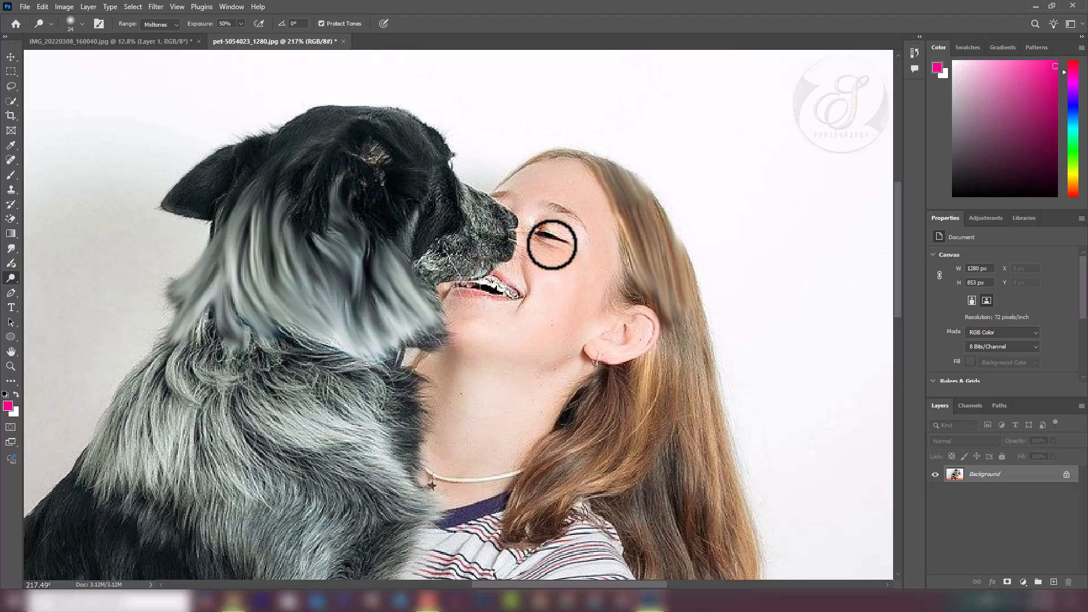
{"action": "mouse_move", "coordinate": [568, 457]}
{"action": "left_mouse_down"}
{"action": "mouse_move", "coordinate": [591, 389]}
{"action": "mouse_move", "coordinate": [556, 447]}
{"action": "mouse_move", "coordinate": [607, 419]}
{"action": "mouse_move", "coordinate": [600, 401]}
{"action": "mouse_move", "coordinate": [549, 467]}
{"action": "mouse_move", "coordinate": [610, 440]}
{"action": "mouse_move", "coordinate": [610, 404]}
{"action": "mouse_move", "coordinate": [561, 466]}
{"action": "mouse_move", "coordinate": [576, 478]}
{"action": "mouse_move", "coordinate": [612, 421]}
{"action": "left_mouse_up"}
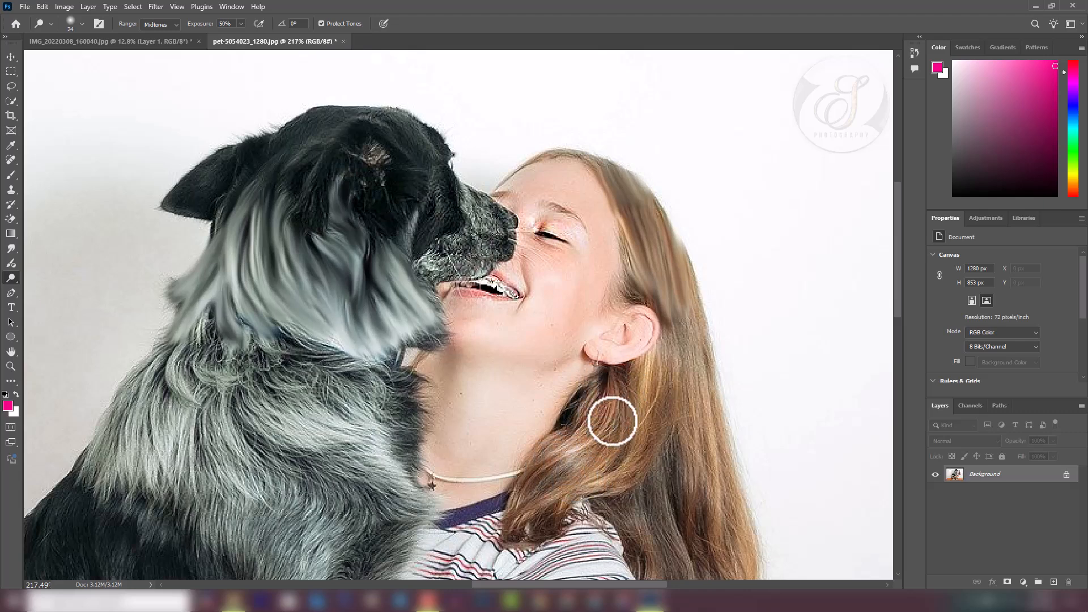
- Darken the girl's neck, ear area and hair with the Burn tool at Midtones, 50% exposure and a 65 px brush
{"action": "left_click", "coordinate": [9, 277]}
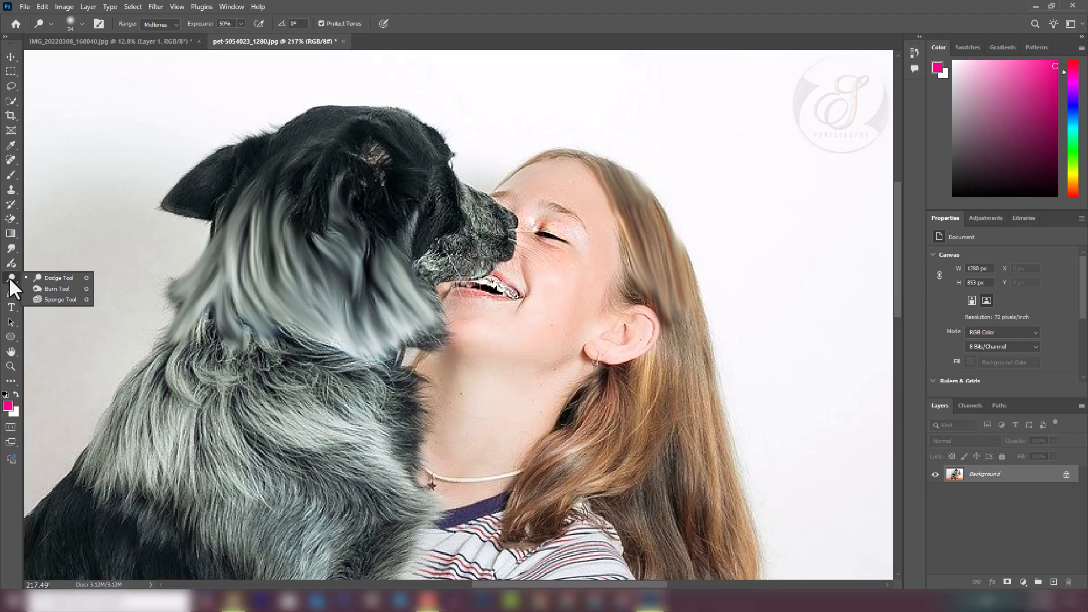
{"action": "left_click", "coordinate": [46, 289]}
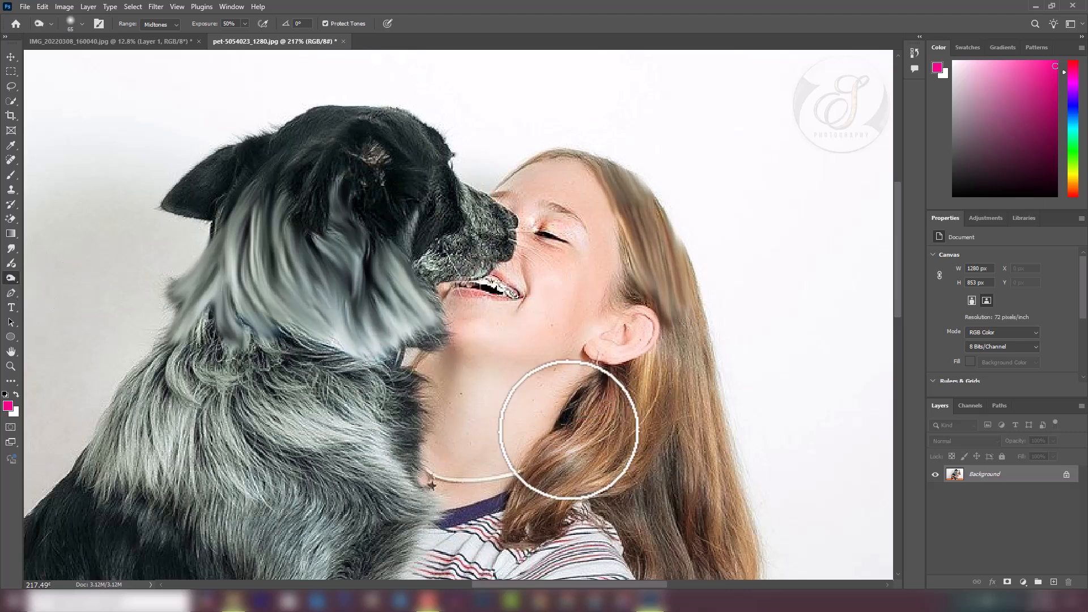
{"action": "mouse_move", "coordinate": [568, 430]}
{"action": "left_mouse_down"}
{"action": "mouse_move", "coordinate": [517, 426]}
{"action": "mouse_move", "coordinate": [524, 389]}
{"action": "mouse_move", "coordinate": [469, 493]}
{"action": "mouse_move", "coordinate": [522, 384]}
{"action": "mouse_move", "coordinate": [471, 485]}
{"action": "mouse_move", "coordinate": [463, 388]}
{"action": "left_mouse_up"}
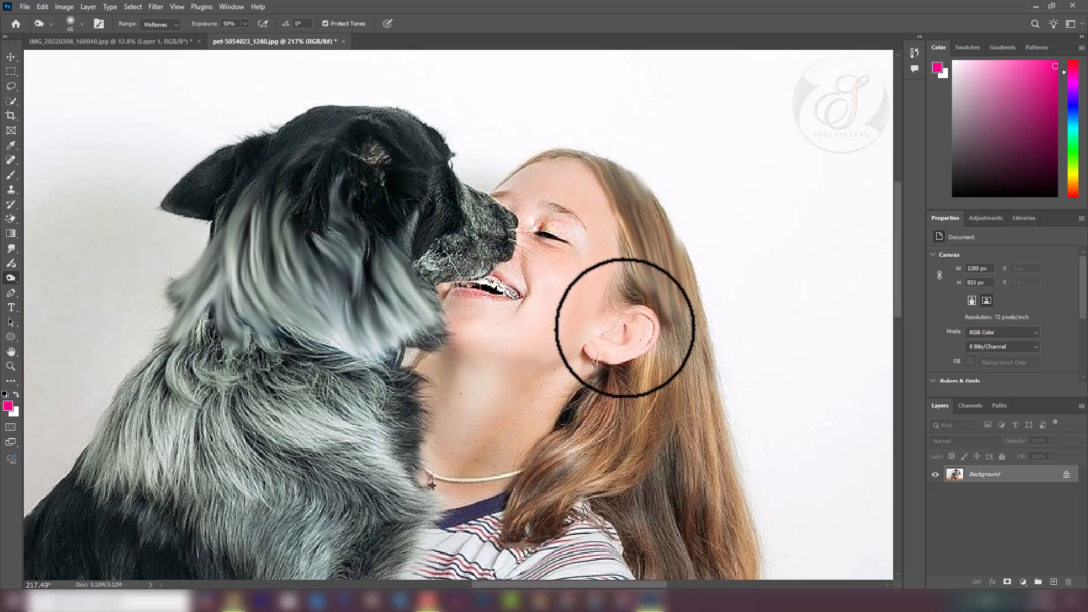
{"action": "mouse_move", "coordinate": [625, 327]}
{"action": "left_mouse_down"}
{"action": "mouse_move", "coordinate": [610, 358]}
{"action": "mouse_move", "coordinate": [625, 353]}
{"action": "mouse_move", "coordinate": [631, 338]}
{"action": "mouse_move", "coordinate": [603, 364]}
{"action": "left_mouse_up"}
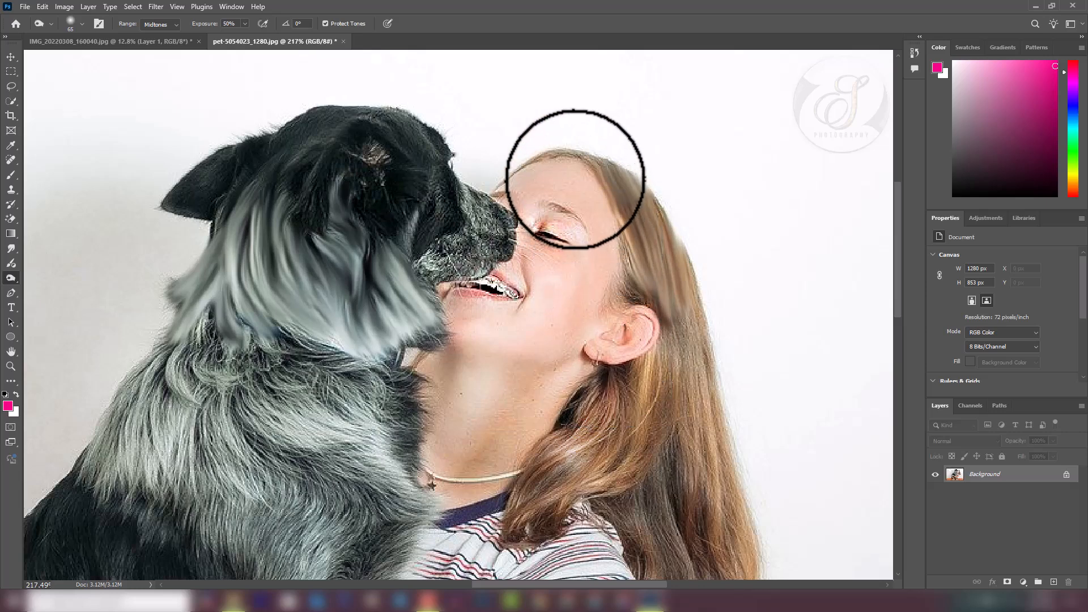
{"action": "mouse_move", "coordinate": [575, 179]}
{"action": "left_mouse_down"}
{"action": "mouse_move", "coordinate": [613, 273]}
{"action": "mouse_move", "coordinate": [657, 299]}
{"action": "mouse_move", "coordinate": [654, 249]}
{"action": "mouse_move", "coordinate": [672, 445]}
{"action": "mouse_move", "coordinate": [654, 433]}
{"action": "mouse_move", "coordinate": [635, 374]}
{"action": "mouse_move", "coordinate": [574, 502]}
{"action": "left_mouse_up"}
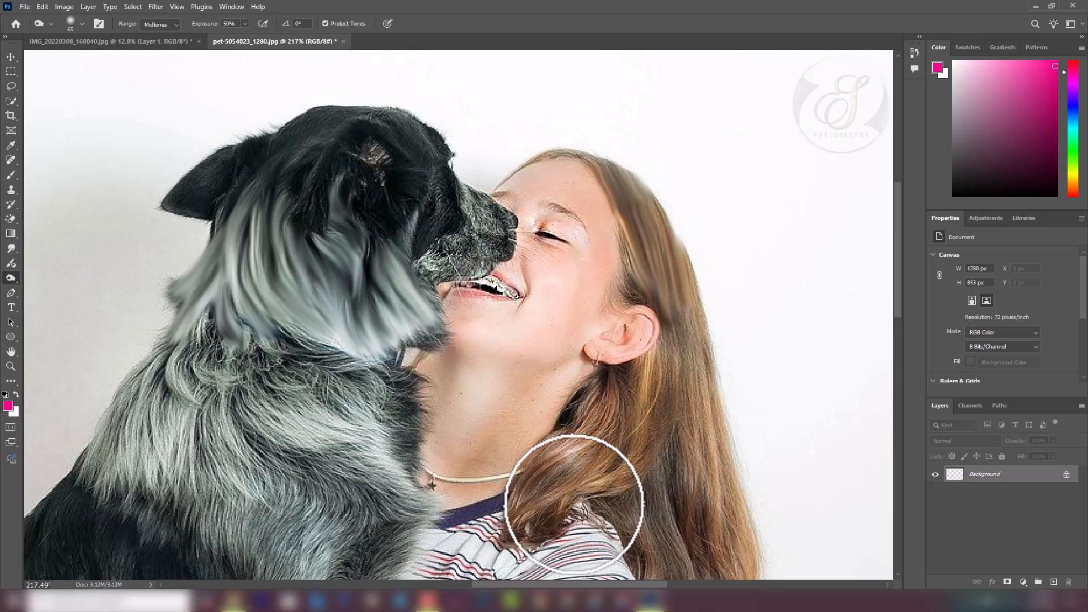
- Boost the colour of the girl's hair, jaw and neck with the Sponge tool in Saturate mode at 50% flow and 65 px
{"action": "right_click", "coordinate": [10, 277]}
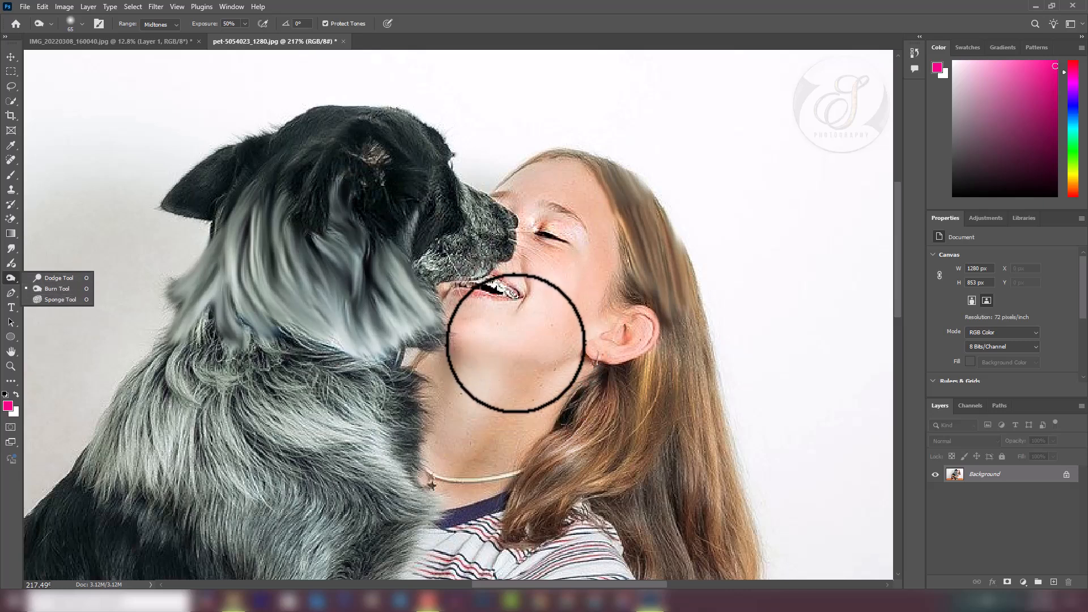
{"action": "left_click", "coordinate": [59, 299]}
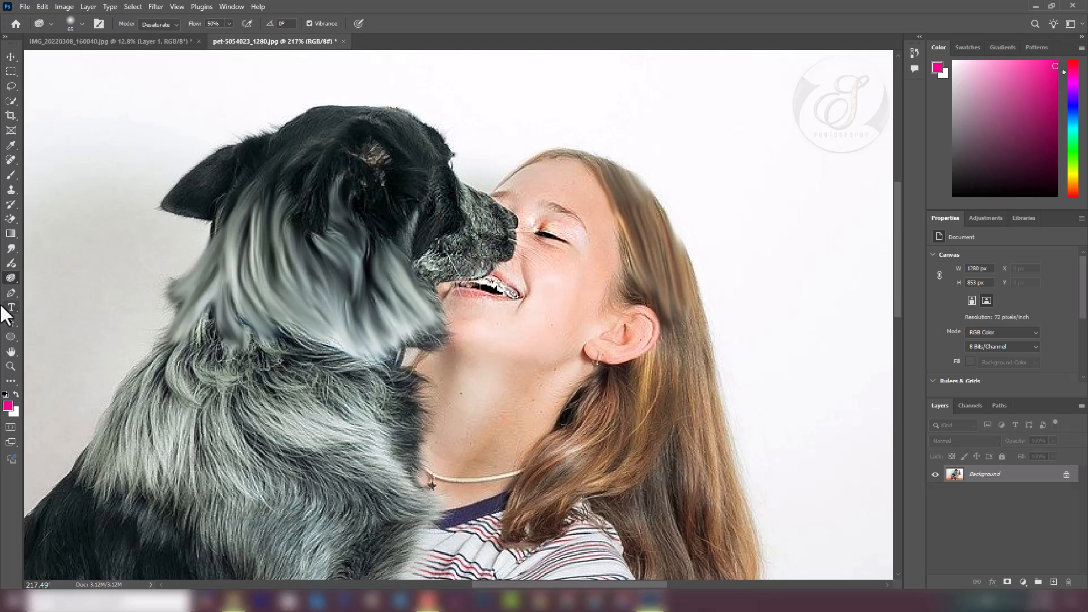
{"action": "left_click", "coordinate": [175, 23]}
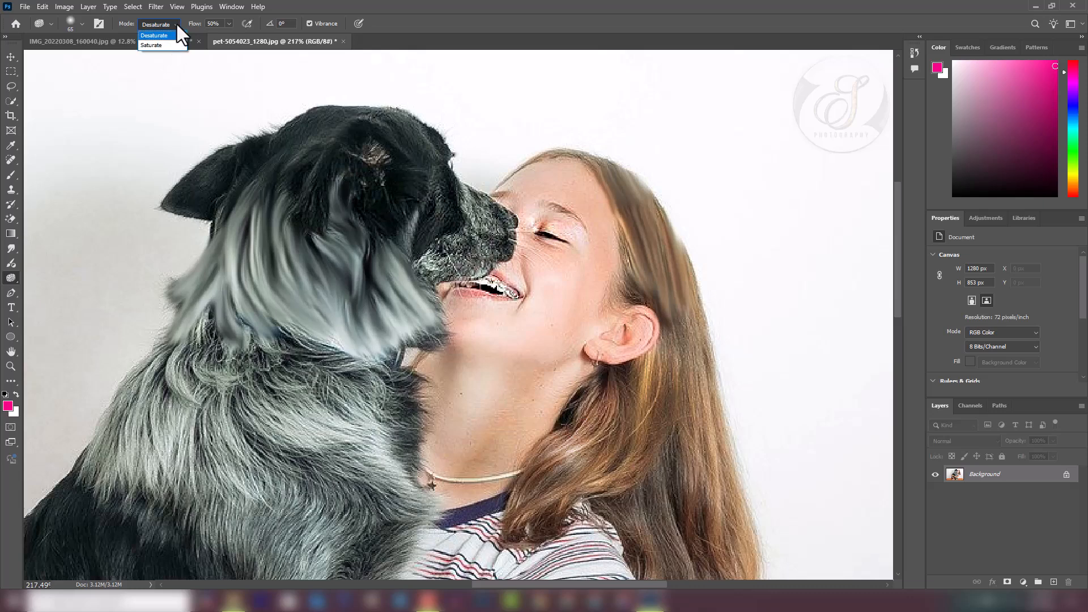
{"action": "left_click", "coordinate": [176, 23]}
{"action": "left_click", "coordinate": [168, 44]}
{"action": "mouse_move", "coordinate": [650, 438]}
{"action": "left_mouse_down"}
{"action": "mouse_move", "coordinate": [632, 406]}
{"action": "mouse_move", "coordinate": [649, 359]}
{"action": "mouse_move", "coordinate": [618, 463]}
{"action": "mouse_move", "coordinate": [640, 365]}
{"action": "mouse_move", "coordinate": [579, 458]}
{"action": "mouse_move", "coordinate": [630, 427]}
{"action": "mouse_move", "coordinate": [662, 350]}
{"action": "mouse_move", "coordinate": [663, 485]}
{"action": "mouse_move", "coordinate": [680, 338]}
{"action": "mouse_move", "coordinate": [694, 503]}
{"action": "mouse_move", "coordinate": [668, 456]}
{"action": "mouse_move", "coordinate": [644, 544]}
{"action": "mouse_move", "coordinate": [640, 495]}
{"action": "mouse_move", "coordinate": [589, 448]}
{"action": "mouse_move", "coordinate": [529, 504]}
{"action": "mouse_move", "coordinate": [543, 504]}
{"action": "mouse_move", "coordinate": [634, 420]}
{"action": "mouse_move", "coordinate": [624, 398]}
{"action": "left_mouse_up"}
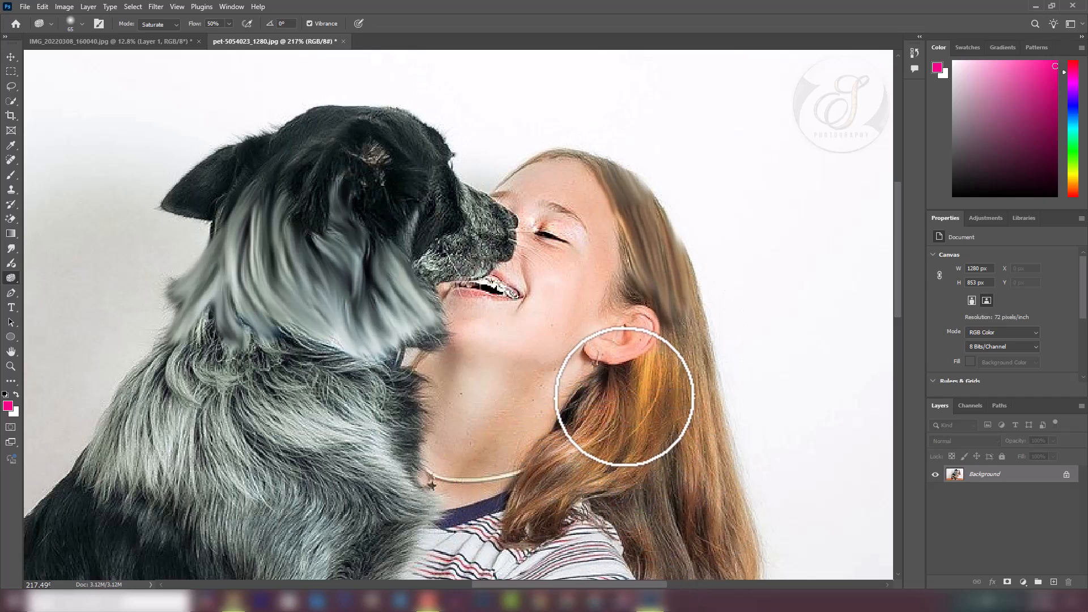
{"action": "mouse_move", "coordinate": [503, 321]}
{"action": "left_mouse_down"}
{"action": "mouse_move", "coordinate": [505, 291]}
{"action": "mouse_move", "coordinate": [543, 349]}
{"action": "mouse_move", "coordinate": [641, 338]}
{"action": "mouse_move", "coordinate": [627, 352]}
{"action": "mouse_move", "coordinate": [457, 296]}
{"action": "mouse_move", "coordinate": [584, 527]}
{"action": "left_mouse_up"}
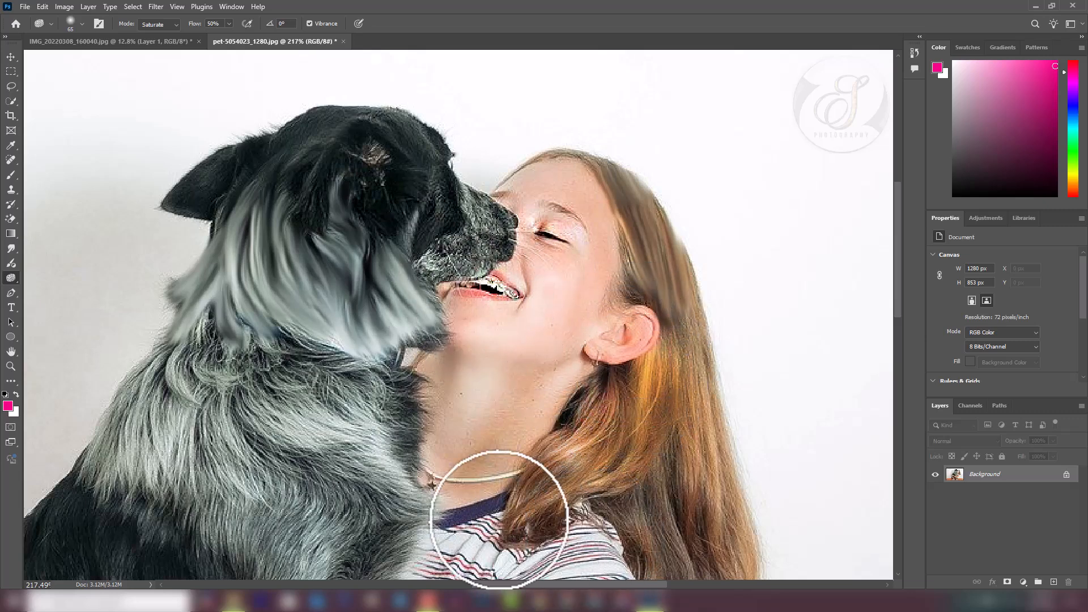
{"action": "mouse_move", "coordinate": [648, 446]}
{"action": "left_mouse_down"}
{"action": "mouse_move", "coordinate": [528, 504]}
{"action": "mouse_move", "coordinate": [664, 459]}
{"action": "mouse_move", "coordinate": [661, 498]}
{"action": "left_mouse_up"}
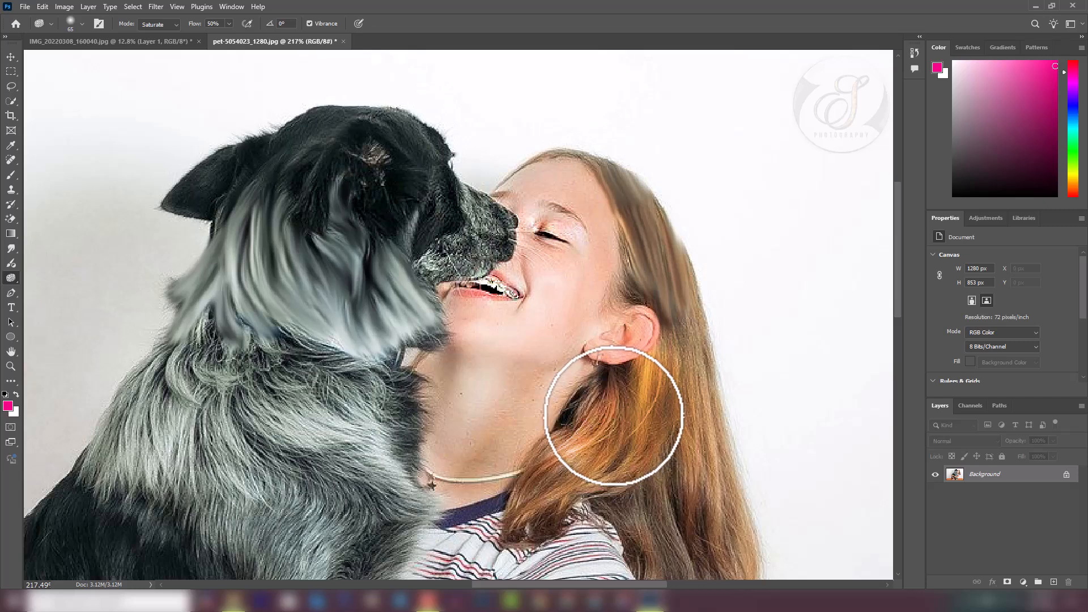
- Drain the colour from the girl's lower hair beside her neck with the Sponge tool in Desaturate mode at 50% flow
{"action": "left_click", "coordinate": [174, 25]}
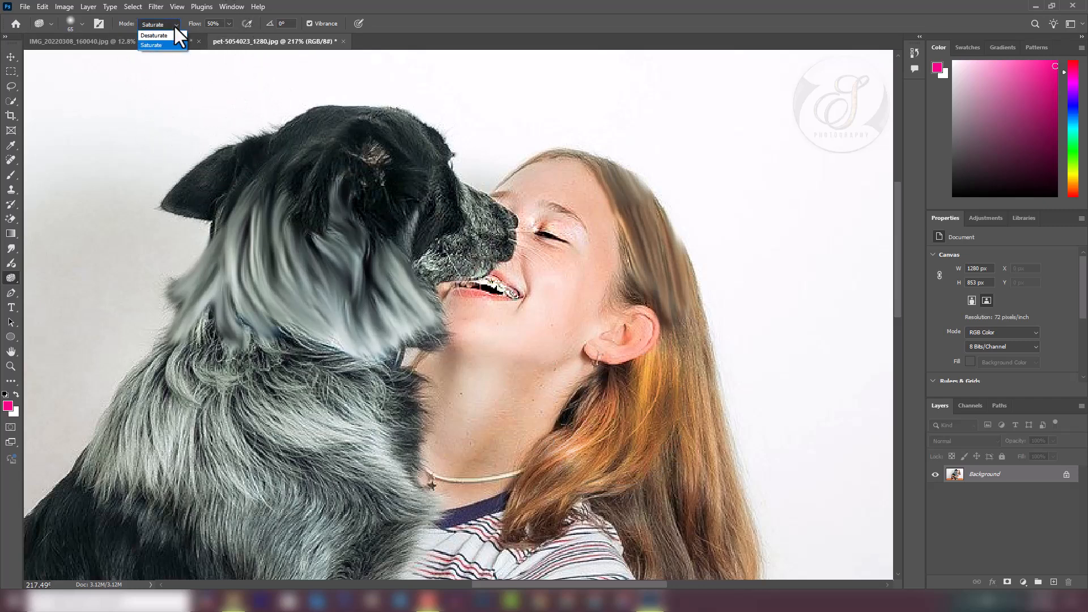
{"action": "left_click", "coordinate": [154, 35]}
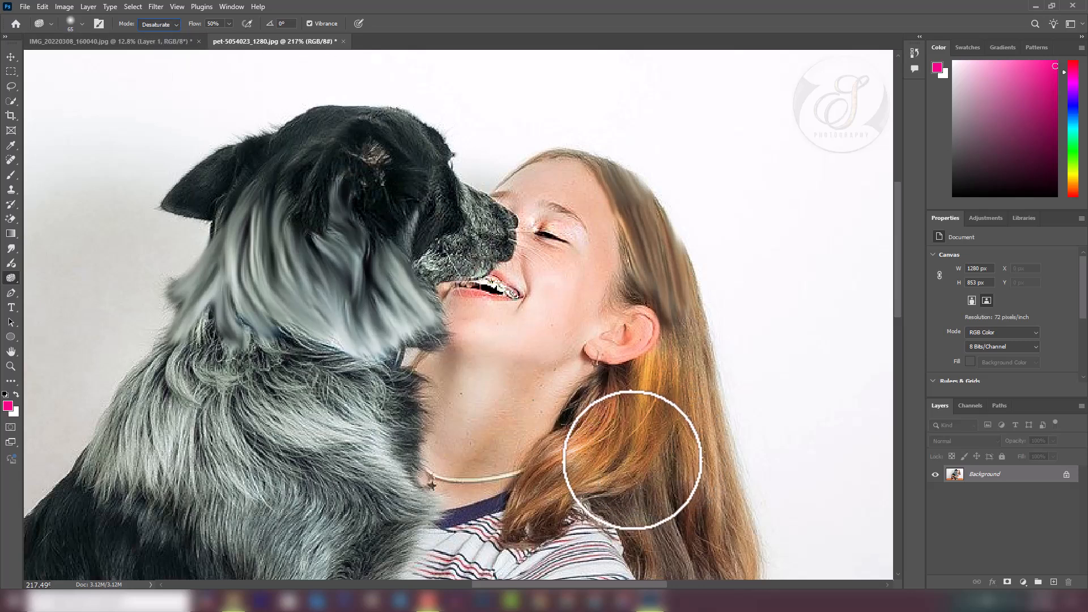
{"action": "mouse_move", "coordinate": [594, 453]}
{"action": "left_mouse_down"}
{"action": "mouse_move", "coordinate": [547, 514]}
{"action": "mouse_move", "coordinate": [583, 486]}
{"action": "mouse_move", "coordinate": [640, 371]}
{"action": "mouse_move", "coordinate": [603, 493]}
{"action": "mouse_move", "coordinate": [615, 487]}
{"action": "mouse_move", "coordinate": [647, 381]}
{"action": "mouse_move", "coordinate": [616, 487]}
{"action": "mouse_move", "coordinate": [598, 465]}
{"action": "mouse_move", "coordinate": [612, 380]}
{"action": "mouse_move", "coordinate": [517, 534]}
{"action": "mouse_move", "coordinate": [616, 452]}
{"action": "mouse_move", "coordinate": [631, 388]}
{"action": "mouse_move", "coordinate": [506, 521]}
{"action": "mouse_move", "coordinate": [645, 422]}
{"action": "mouse_move", "coordinate": [652, 379]}
{"action": "mouse_move", "coordinate": [591, 531]}
{"action": "mouse_move", "coordinate": [603, 406]}
{"action": "mouse_move", "coordinate": [532, 513]}
{"action": "mouse_move", "coordinate": [638, 444]}
{"action": "mouse_move", "coordinate": [655, 380]}
{"action": "mouse_move", "coordinate": [581, 531]}
{"action": "mouse_move", "coordinate": [583, 436]}
{"action": "mouse_move", "coordinate": [595, 422]}
{"action": "mouse_move", "coordinate": [576, 498]}
{"action": "left_mouse_up"}
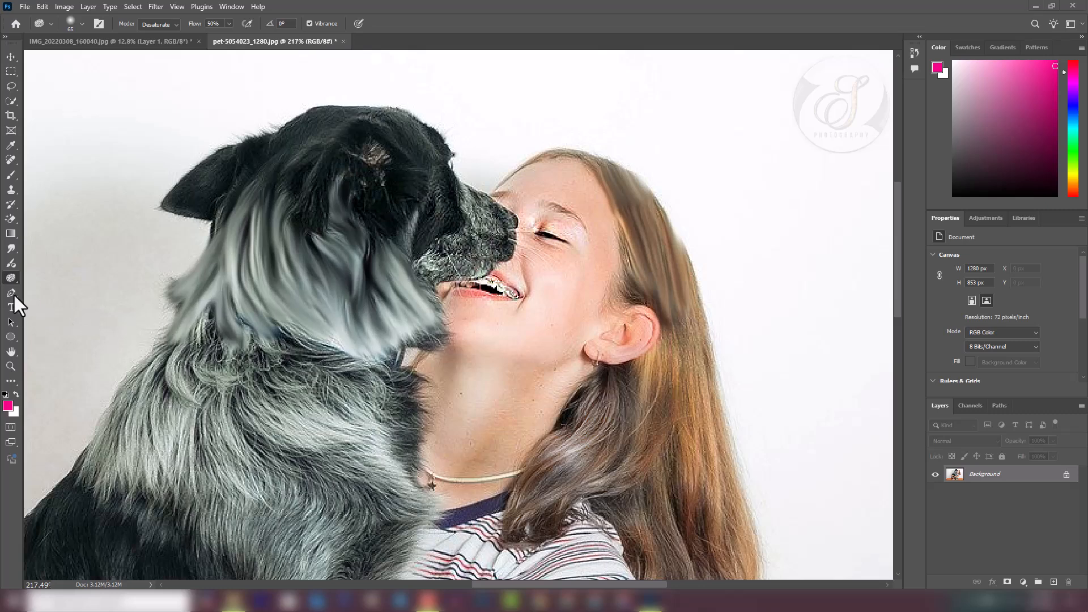
- Close pet-5054023_1280.jpg and IMG_20220308_160040.jpg without saving the changes
{"action": "left_click", "coordinate": [344, 41]}
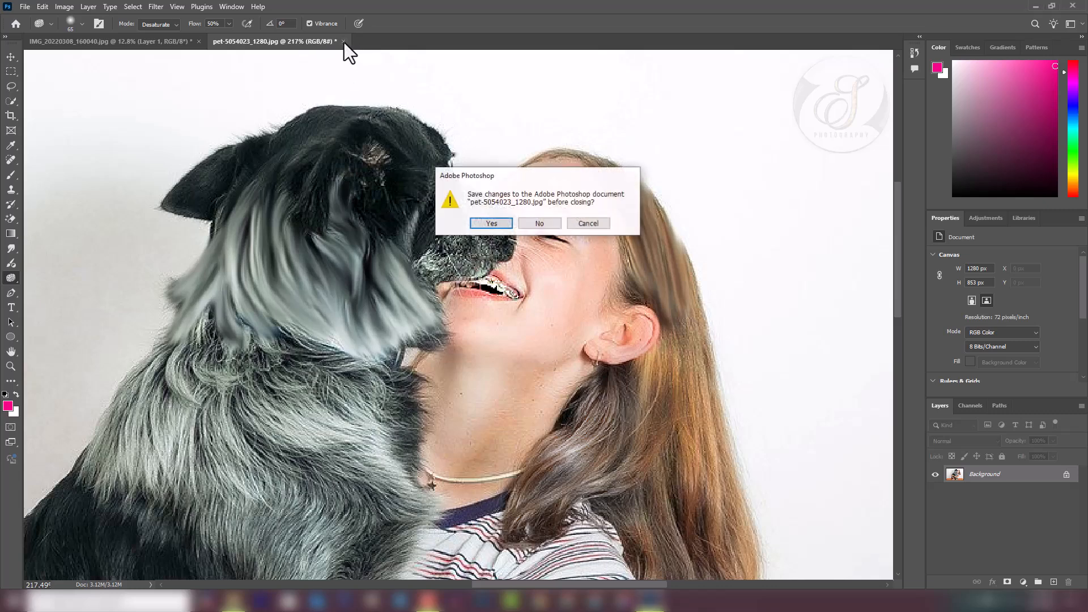
{"action": "left_click", "coordinate": [547, 222]}
{"action": "left_click", "coordinate": [200, 41]}
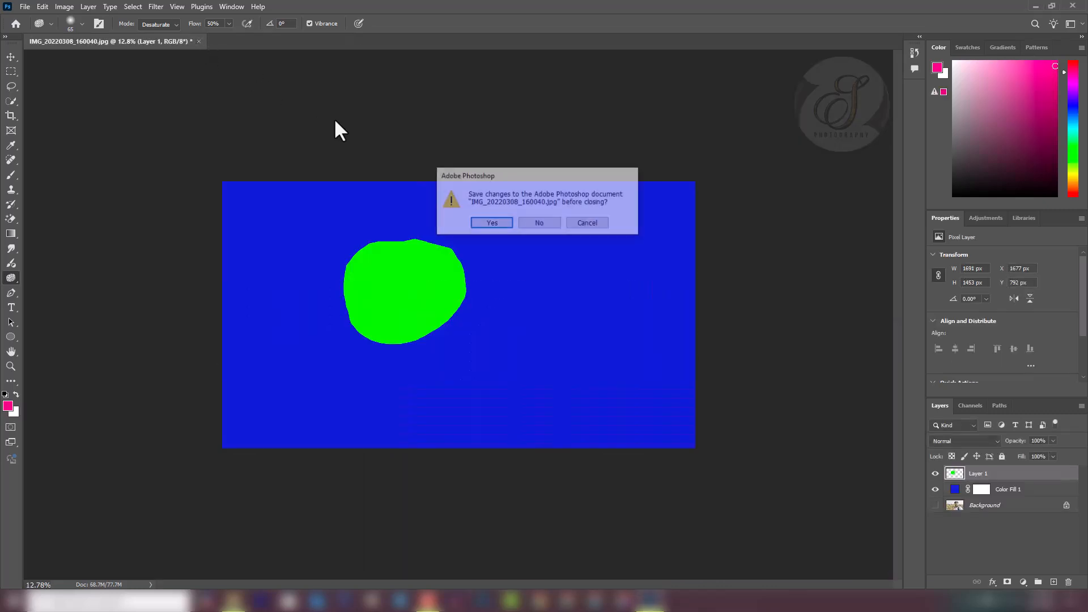
{"action": "left_click", "coordinate": [533, 222]}
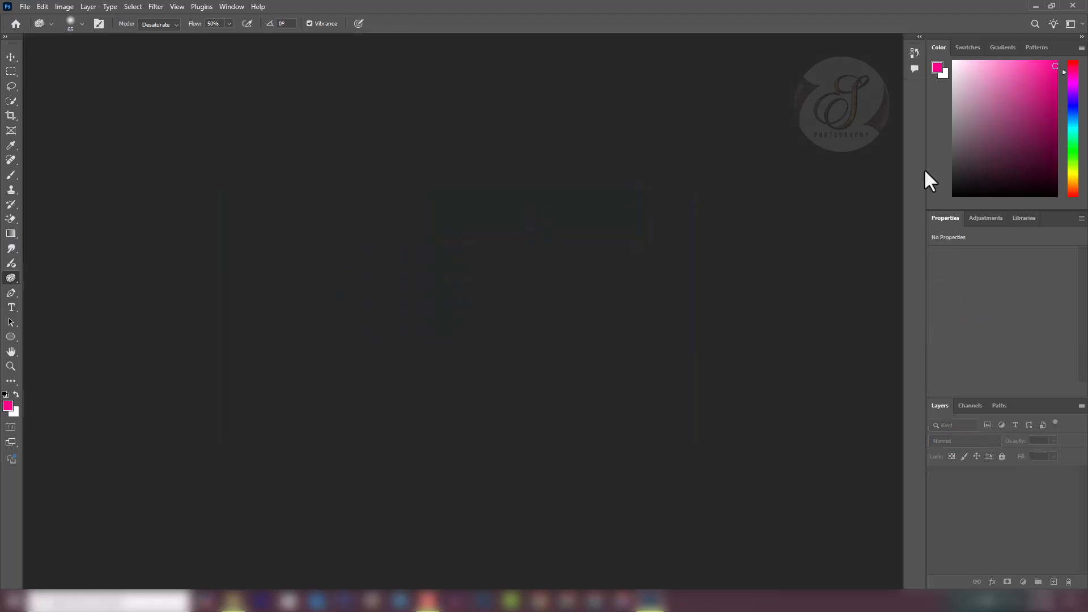
- Open the taxi photo IMG_20220501_092219 from the Demo Images folder in Photoshop
{"action": "left_click", "coordinate": [1036, 7]}
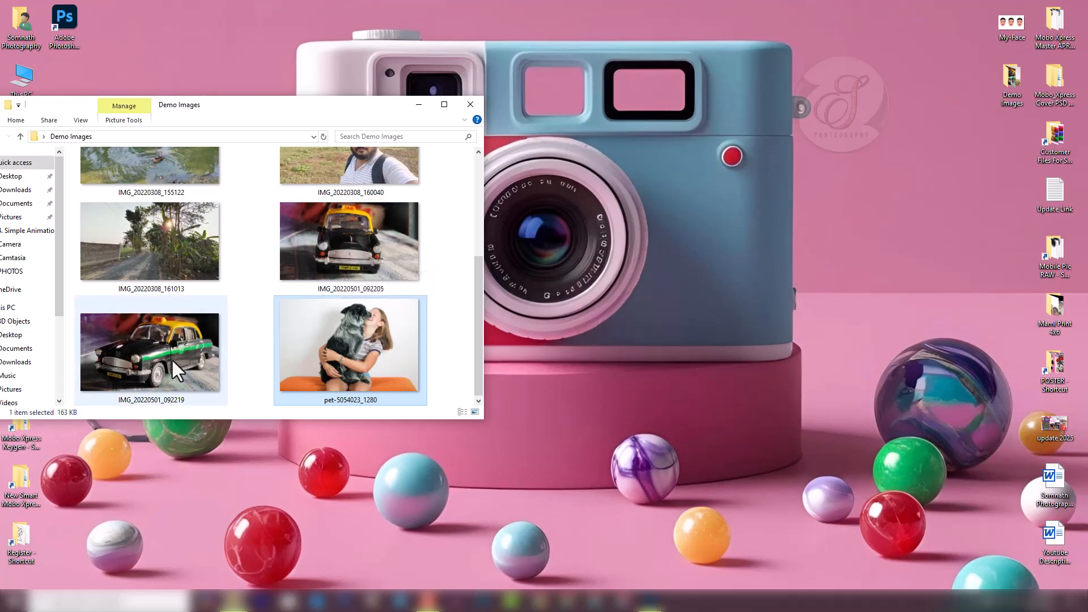
{"action": "left_click", "coordinate": [144, 361]}
{"action": "left_click_drag", "start_coordinate": [144, 362], "coordinate": [583, 327]}
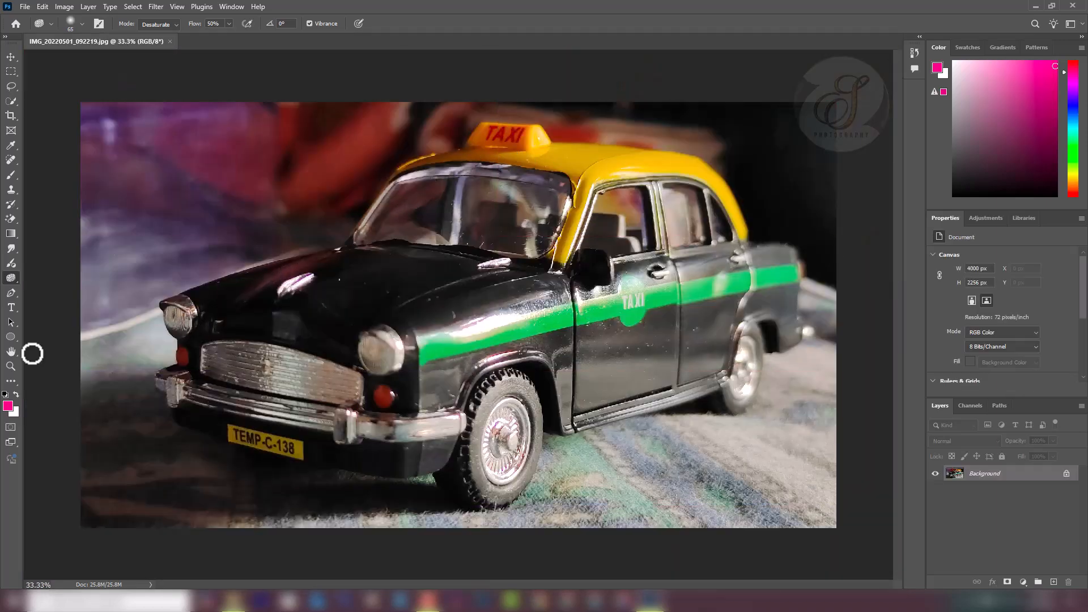
- Trace the outer and lower edge of the front wheel's chrome rim with the Pen tool in Path mode, removing the bottom anchor's outgoing handle
{"action": "left_click", "coordinate": [12, 291]}
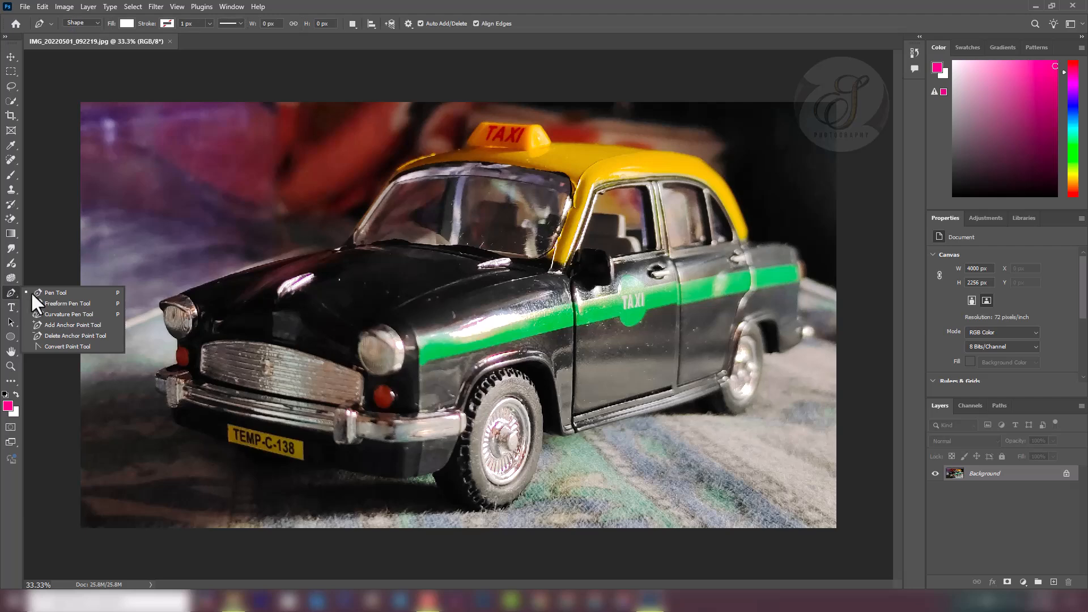
{"action": "left_click", "coordinate": [54, 294]}
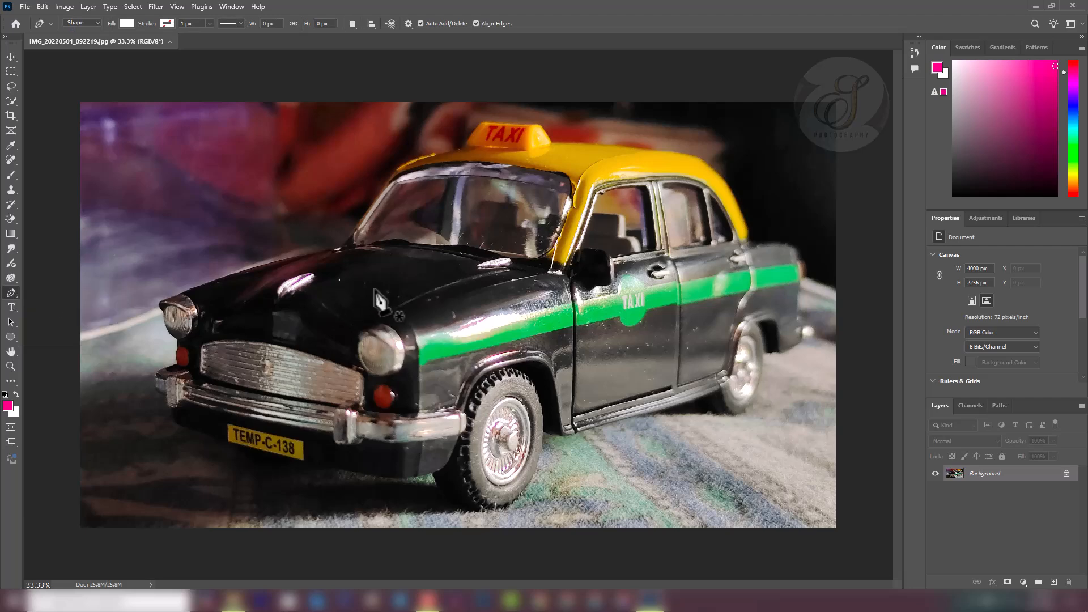
{"action": "scroll", "coordinate": [412, 338], "scroll_direction": "up", "scroll_amount": 3}
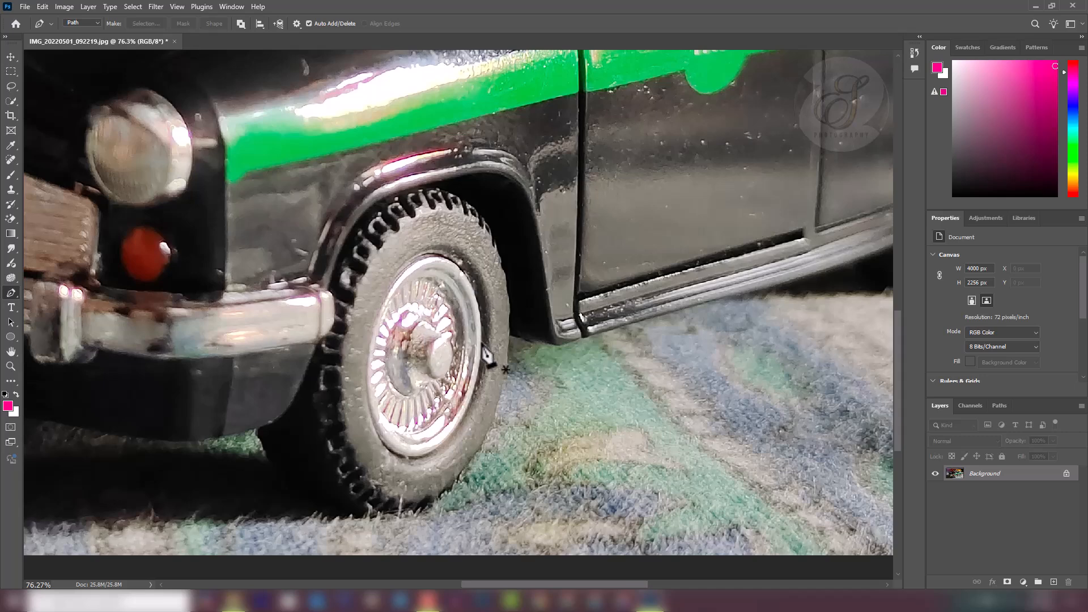
{"action": "left_click", "coordinate": [445, 256]}
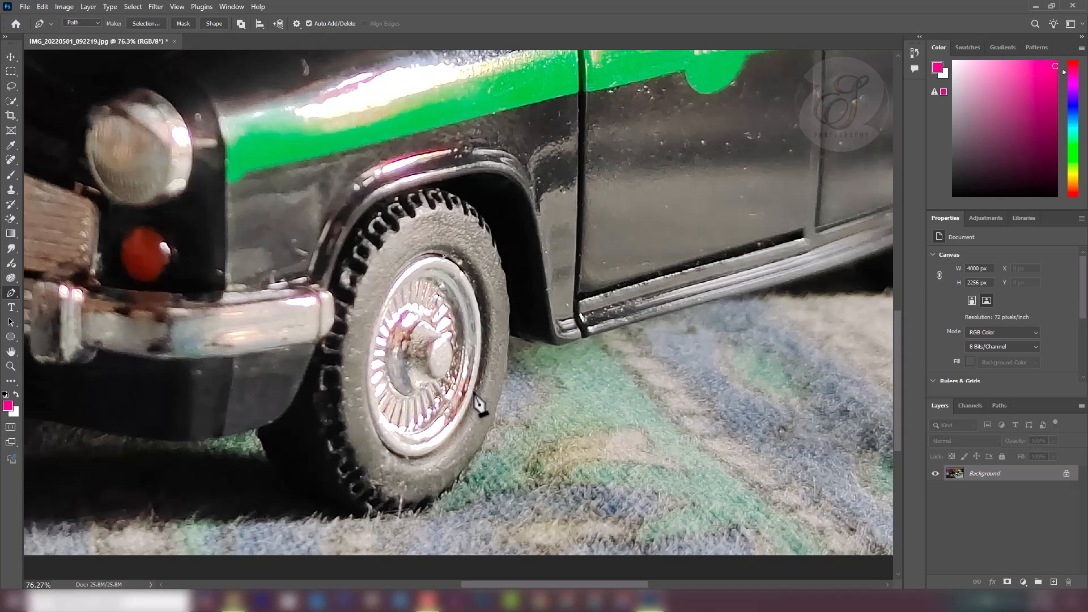
{"action": "left_click_drag", "start_coordinate": [475, 396], "coordinate": [446, 512]}
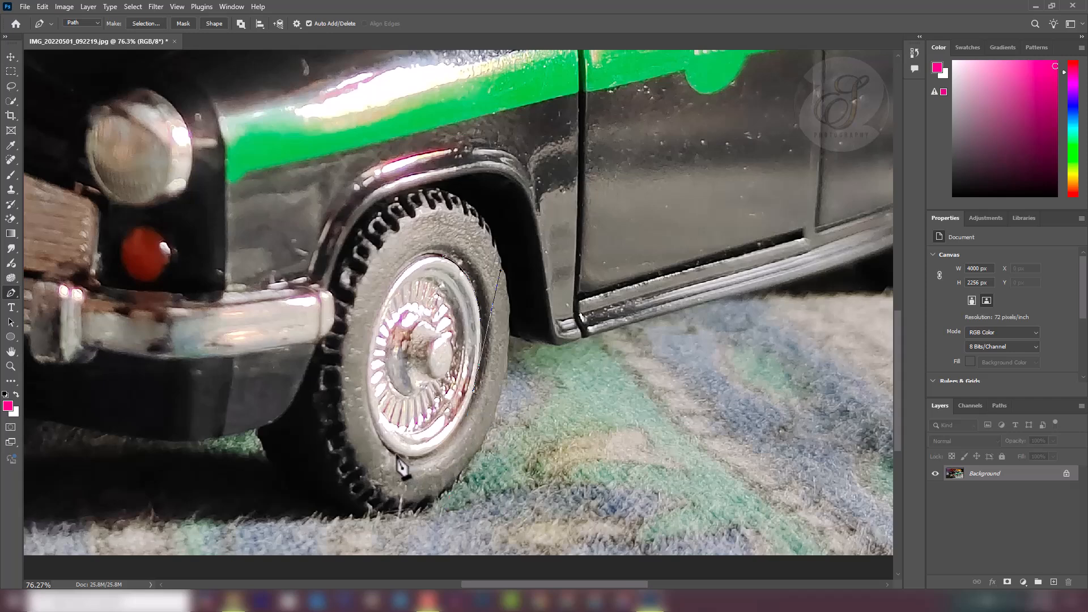
{"action": "left_click_drag", "start_coordinate": [397, 454], "coordinate": [338, 436]}
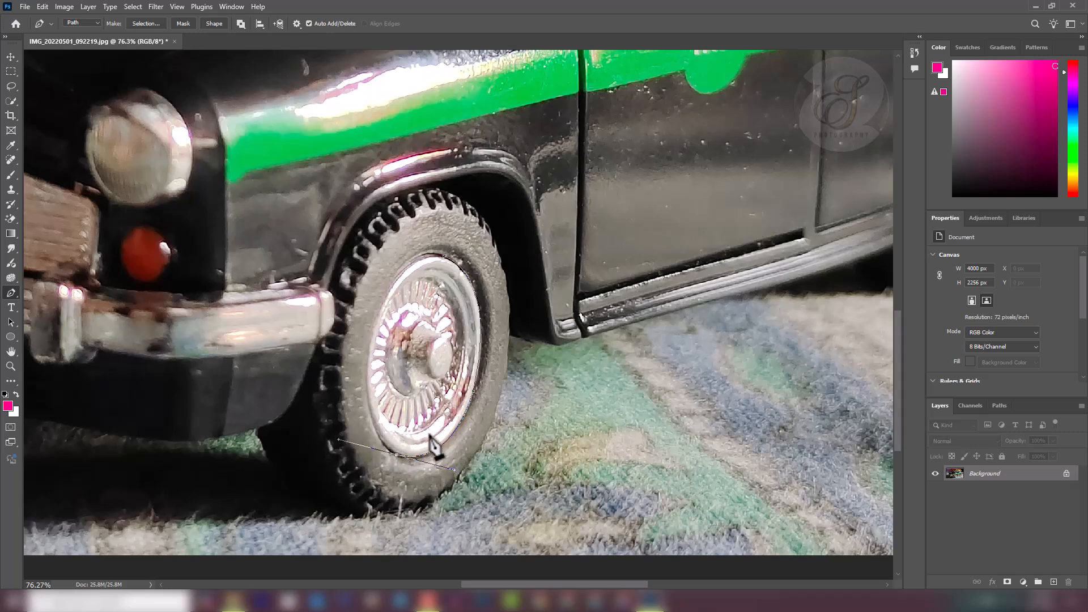
{"action": "key", "text": "alt"}
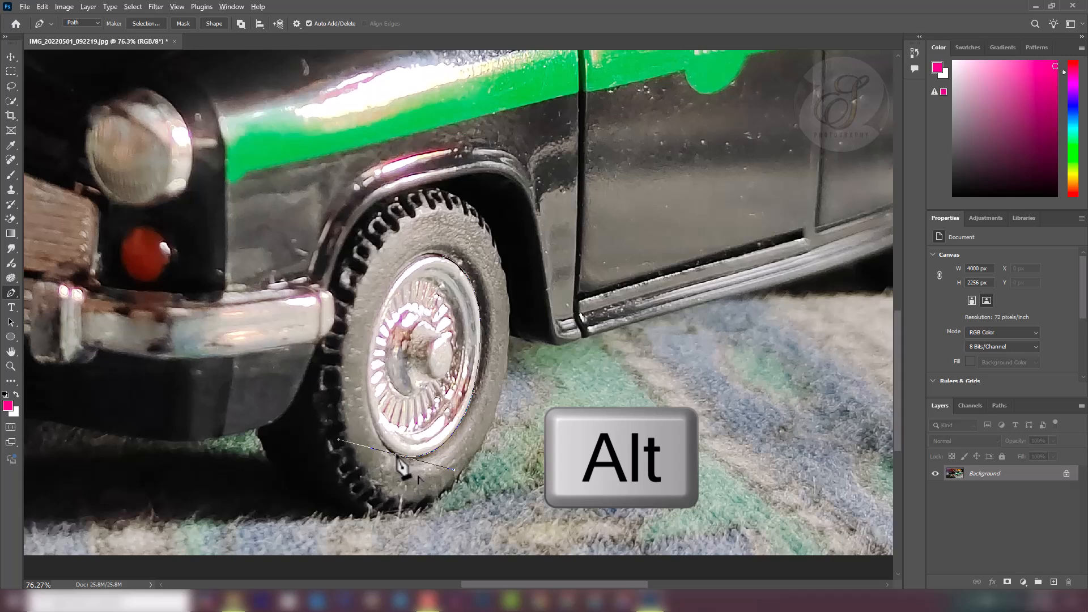
{"action": "left_click", "coordinate": [397, 455], "text": "alt"}
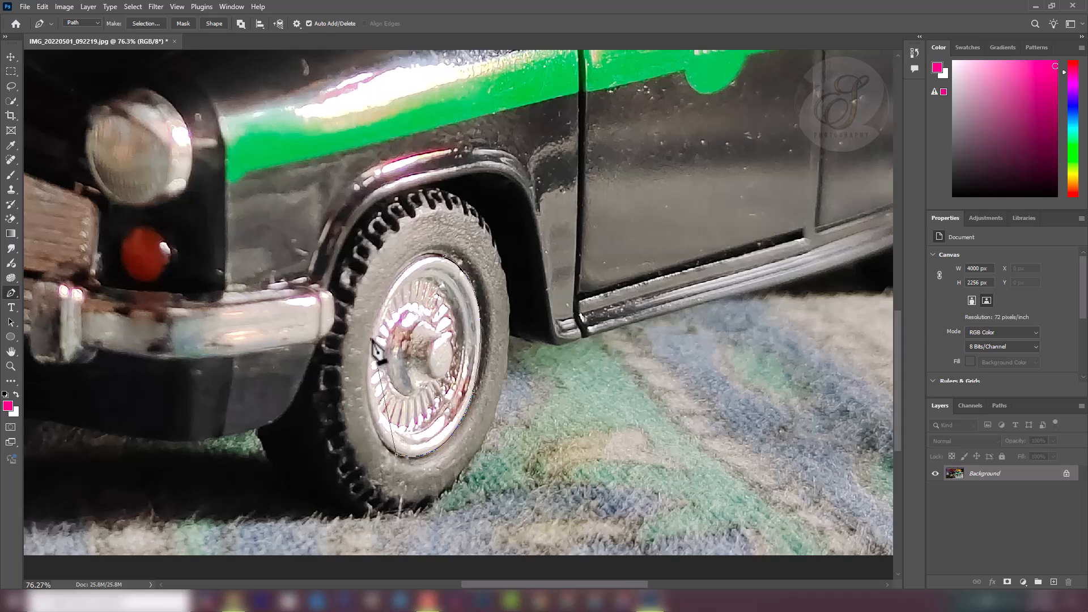
- Continue the curved path up the rim's bumper-side edge and close it at the starting anchor on the rim's top
{"action": "left_click_drag", "start_coordinate": [371, 340], "coordinate": [393, 253]}
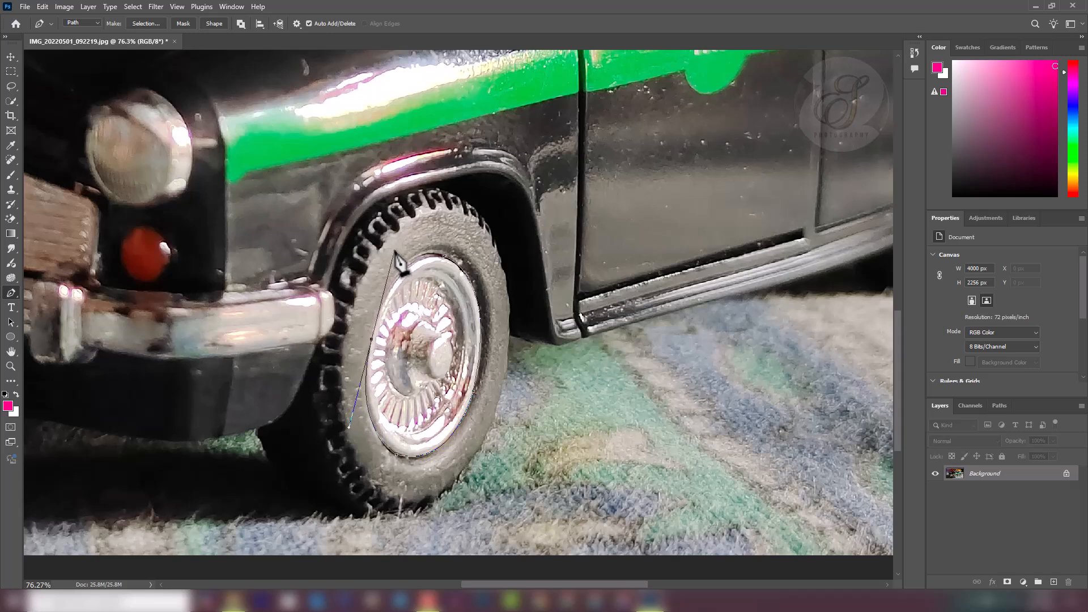
{"action": "left_click", "coordinate": [372, 340], "text": "alt"}
{"action": "scroll", "coordinate": [455, 270], "scroll_direction": "up", "scroll_amount": 3}
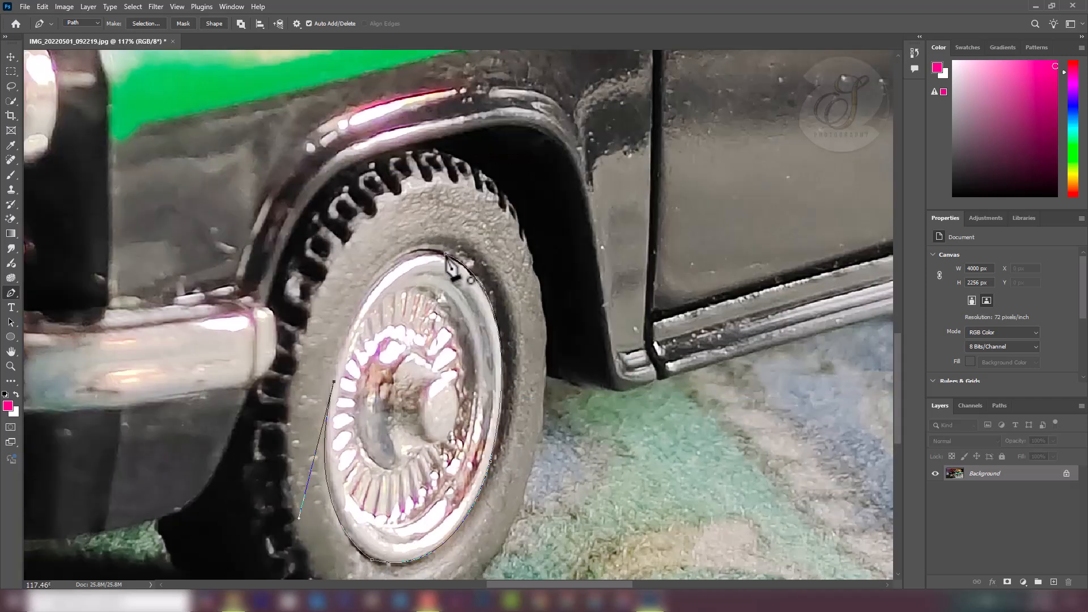
{"action": "left_click_drag", "start_coordinate": [447, 255], "coordinate": [539, 263]}
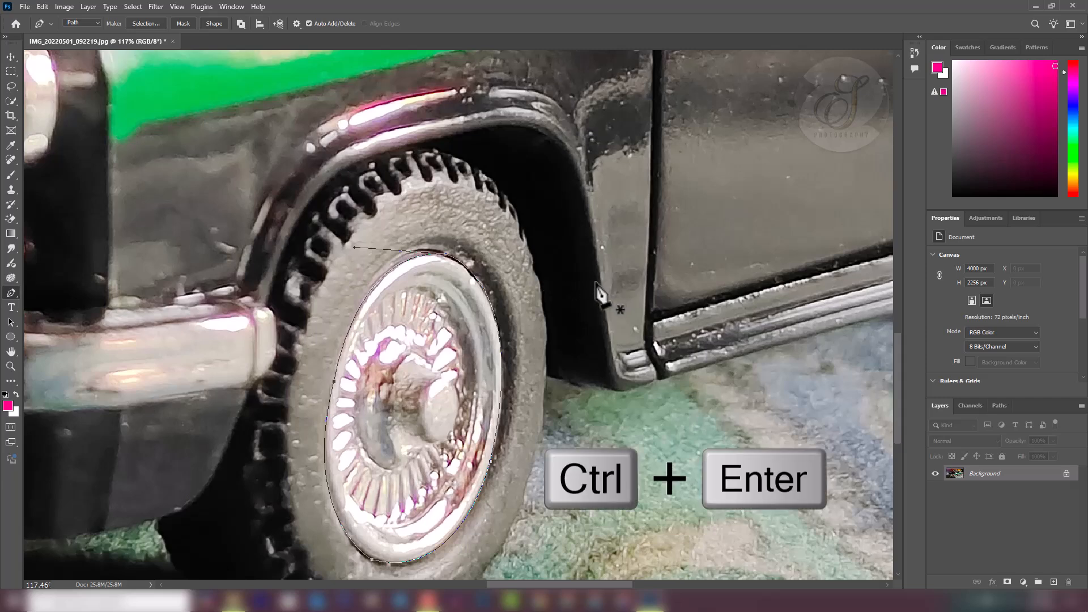
- Convert the rim path into a selection and copy the selected rim to a new layer
{"action": "key", "text": "ctrl+Return"}
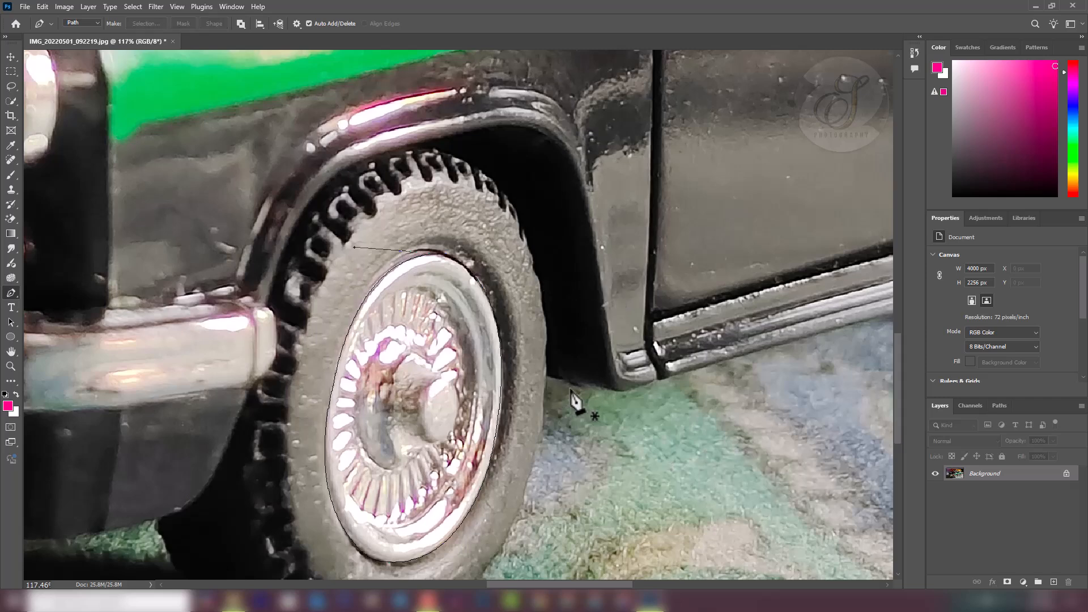
{"action": "key", "text": "ctrl+j"}
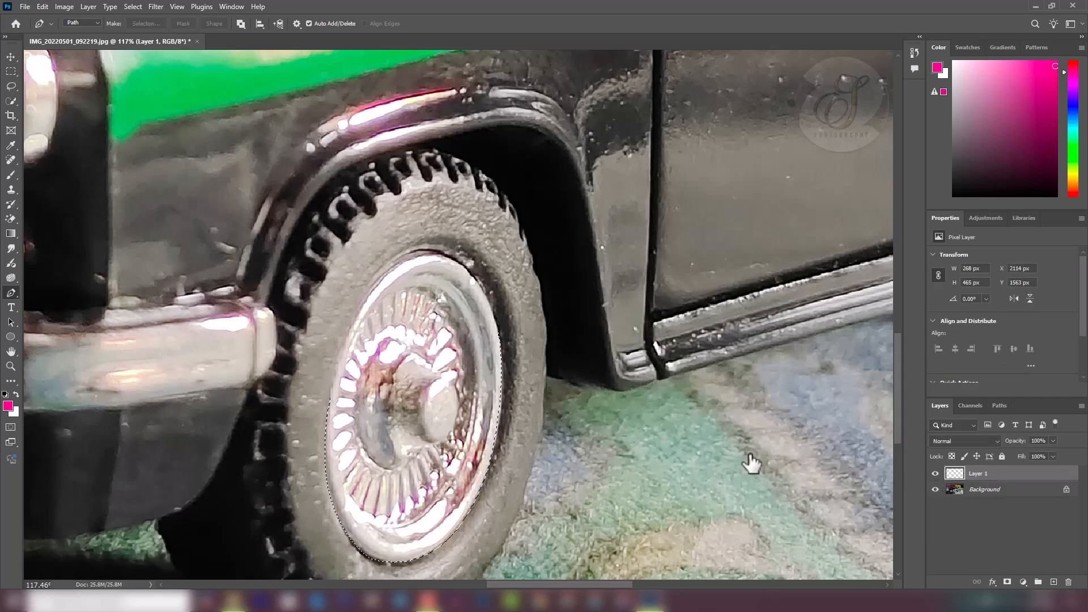
- Hide the Background layer to inspect the cut-out wheel rim on its own, and show the Background again
{"action": "left_click", "coordinate": [935, 489]}
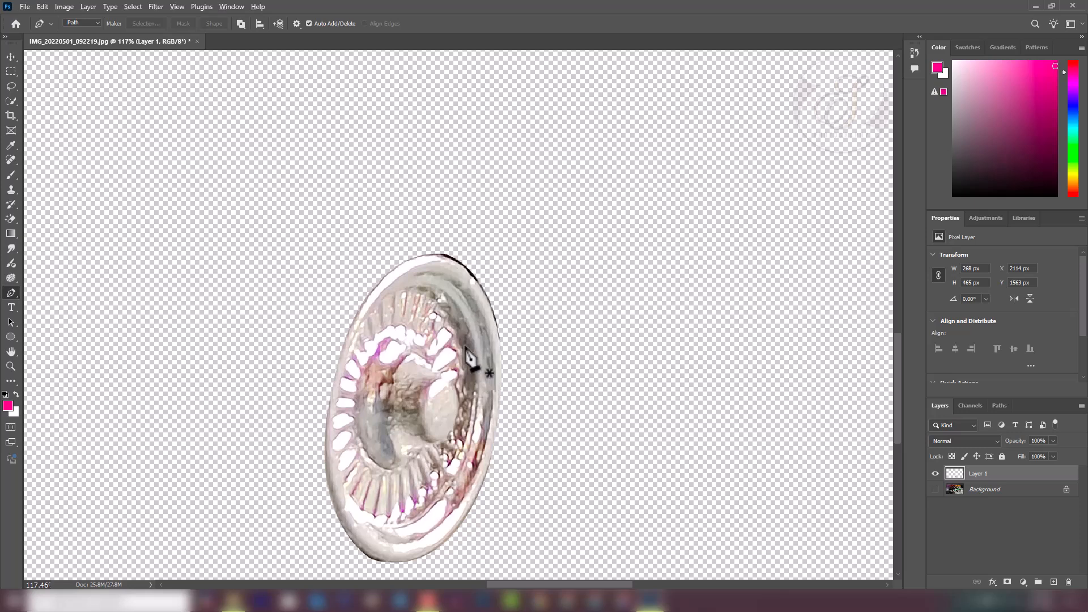
{"action": "scroll", "coordinate": [470, 360], "scroll_direction": "down", "scroll_amount": 1}
{"action": "scroll", "coordinate": [470, 358], "scroll_direction": "down", "scroll_amount": 5}
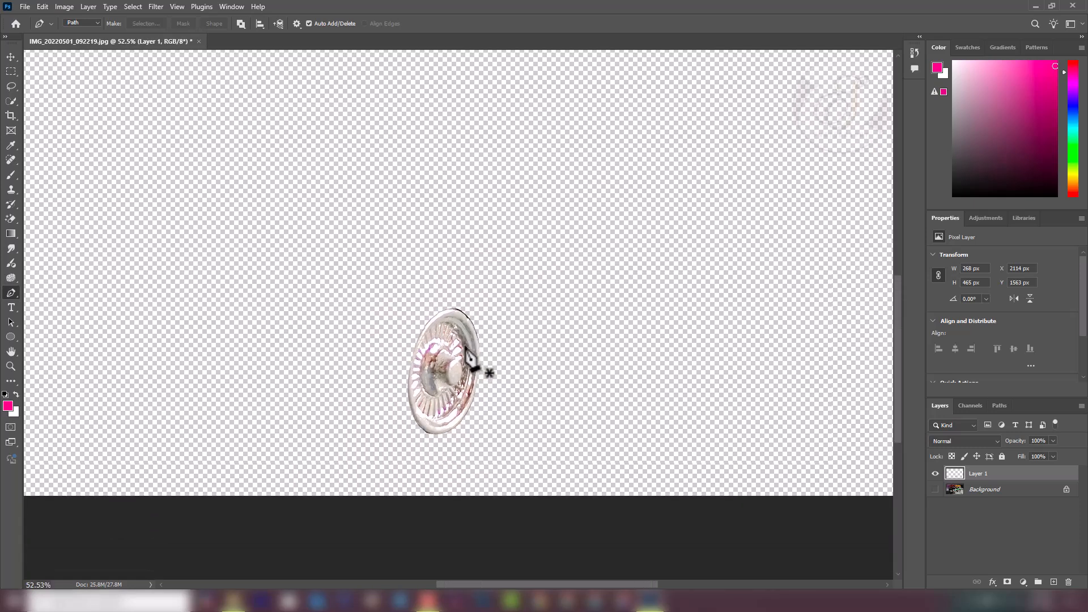
{"action": "scroll", "coordinate": [465, 357], "scroll_direction": "down", "scroll_amount": 4}
{"action": "scroll", "coordinate": [465, 363], "scroll_direction": "up", "scroll_amount": 2}
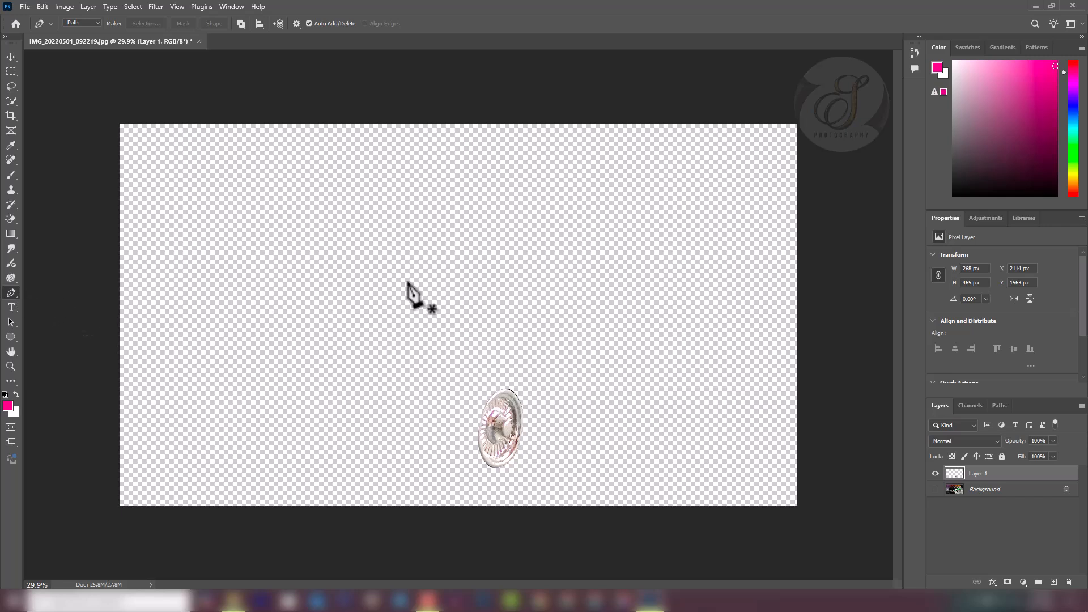
{"action": "left_click", "coordinate": [935, 489]}
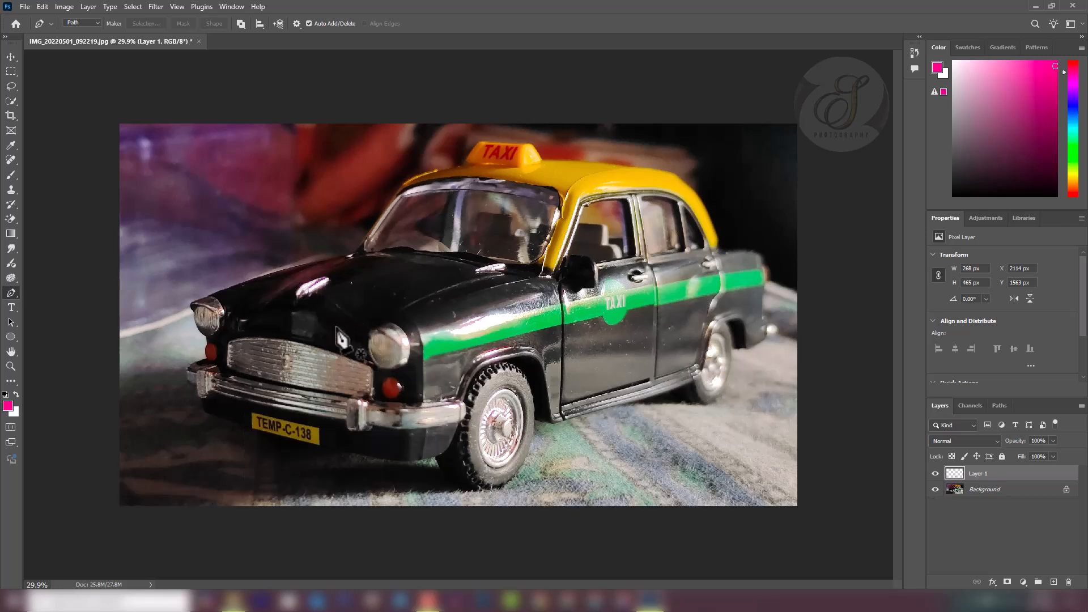
- Try a freehand curved Pen path from the headlight over the taxi's hood and windshield, and undo it
{"action": "left_click", "coordinate": [191, 303]}
{"action": "left_click_drag", "start_coordinate": [267, 276], "coordinate": [336, 209]}
{"action": "left_click_drag", "start_coordinate": [443, 234], "coordinate": [460, 319]}
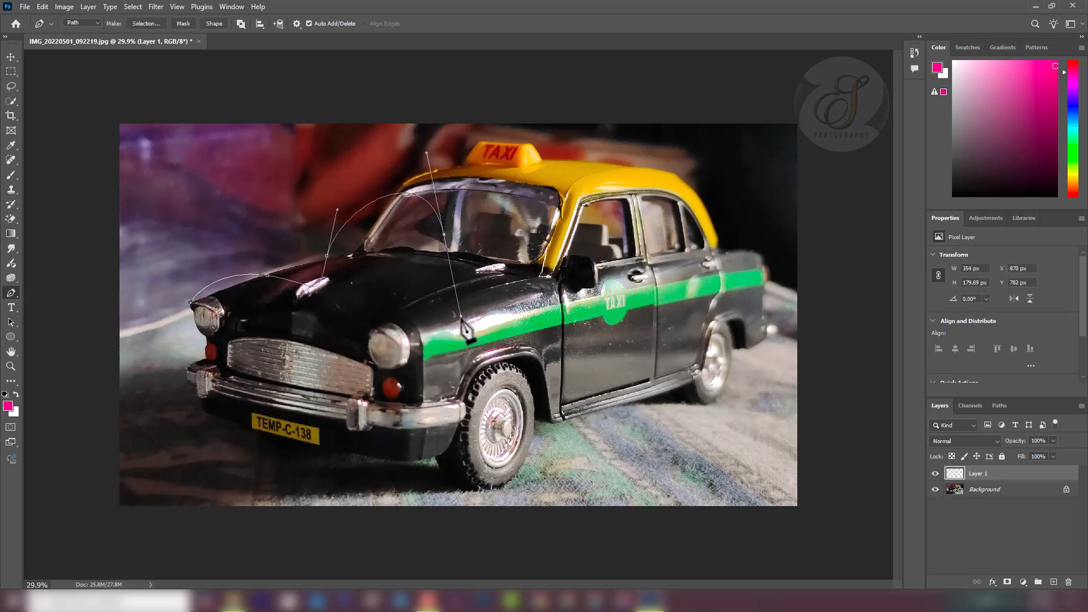
{"action": "left_click_drag", "start_coordinate": [368, 354], "coordinate": [471, 425]}
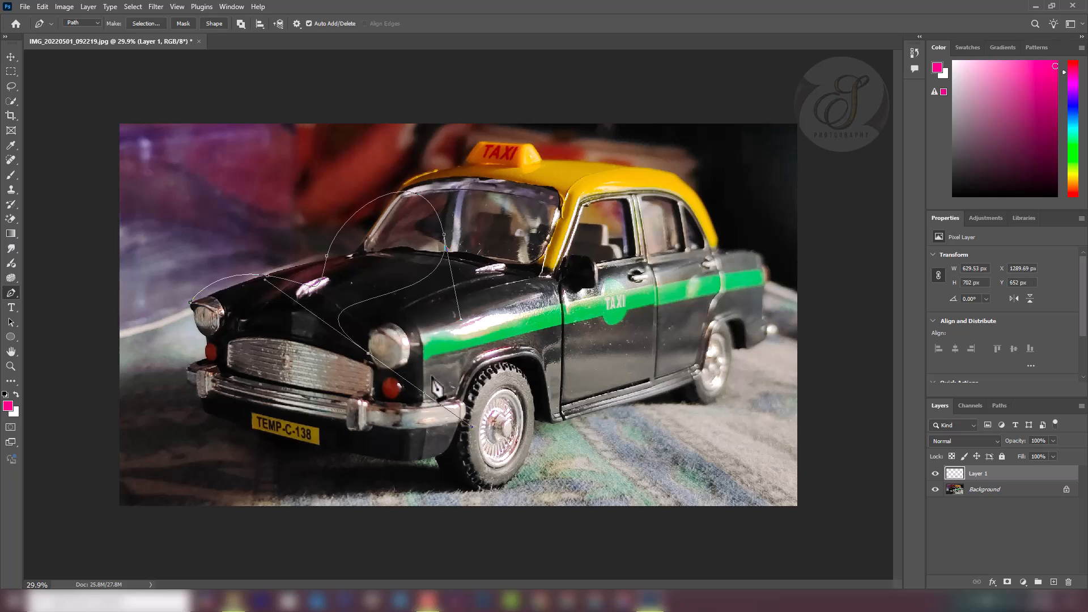
{"action": "key", "text": "ctrl+z"}
{"action": "key", "text": "ctrl+z"}
{"action": "key", "text": "ctrl+z"}
{"action": "key", "text": "ctrl+z"}
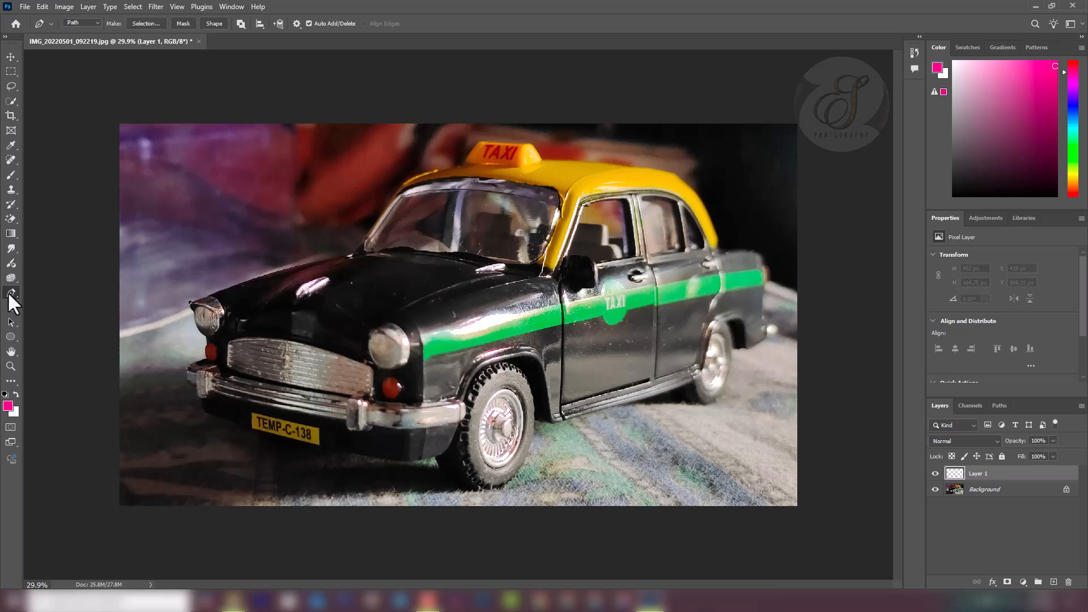
{"action": "right_click", "coordinate": [9, 294]}
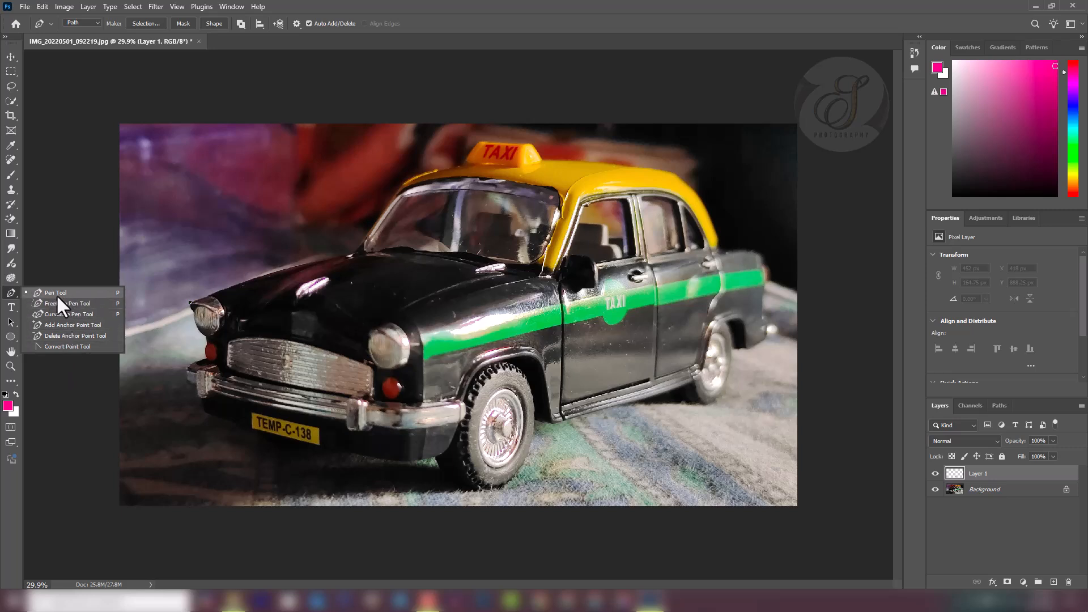
{"action": "left_click", "coordinate": [10, 291]}
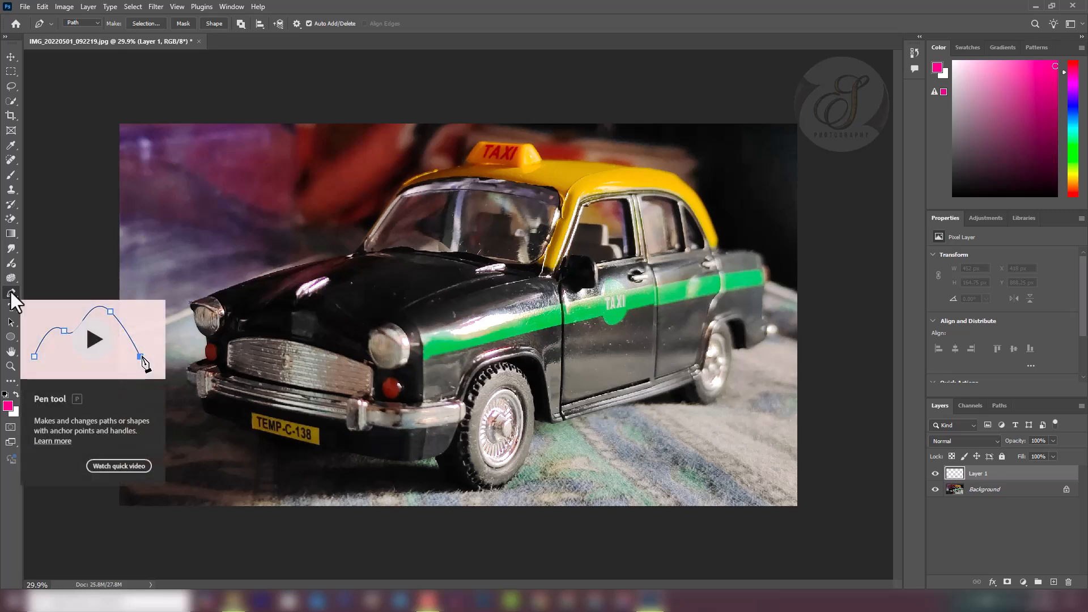
{"action": "right_click", "coordinate": [12, 291]}
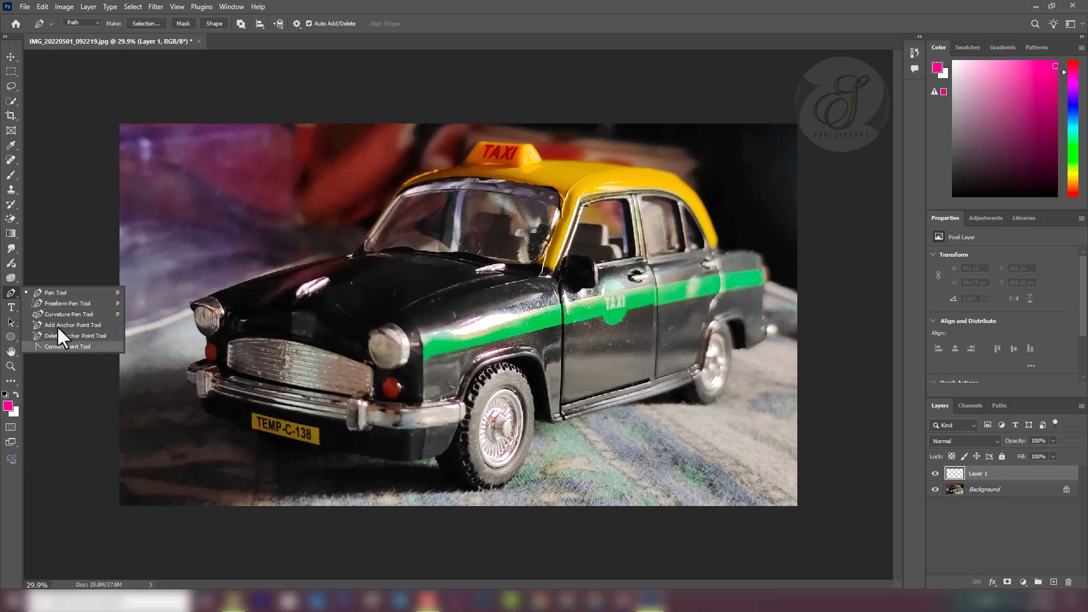
{"action": "left_click", "coordinate": [11, 294]}
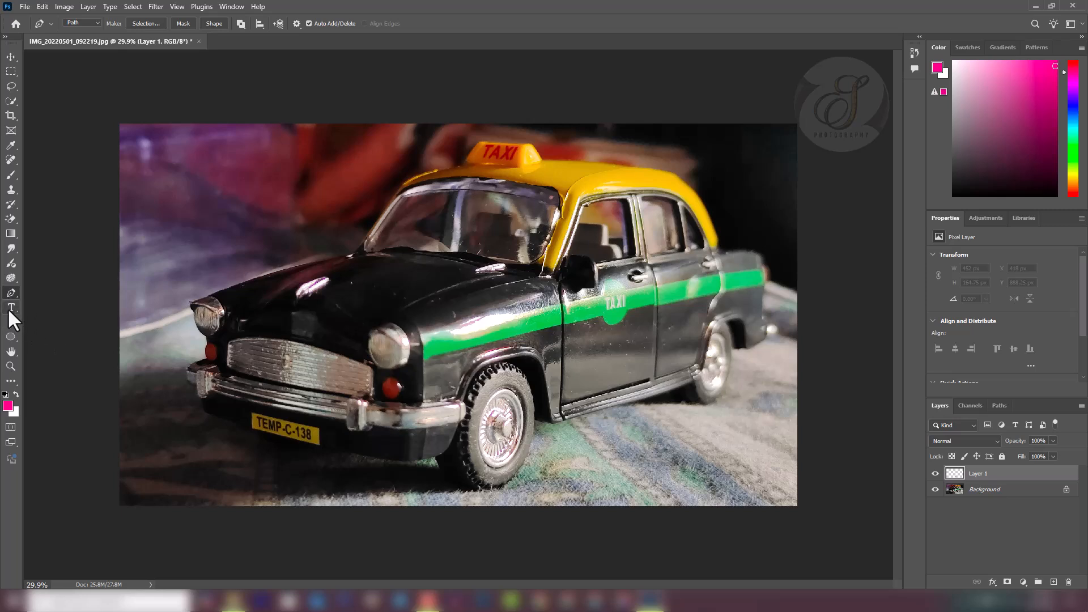
- Start a horizontal text line at the taxi's front door and set its font to Broadway
{"action": "left_click", "coordinate": [11, 307]}
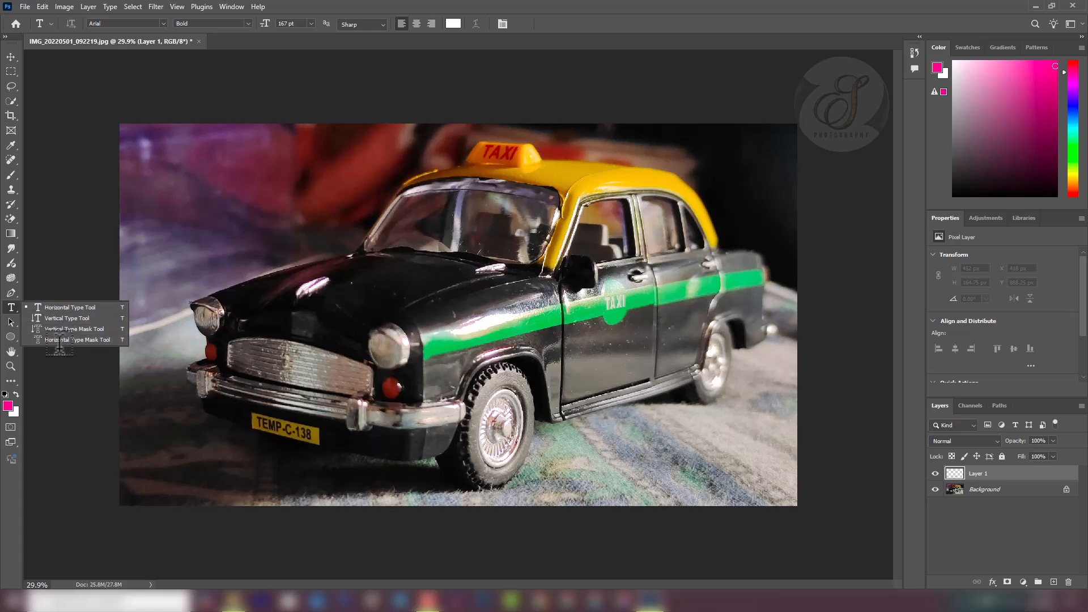
{"action": "left_click", "coordinate": [49, 307]}
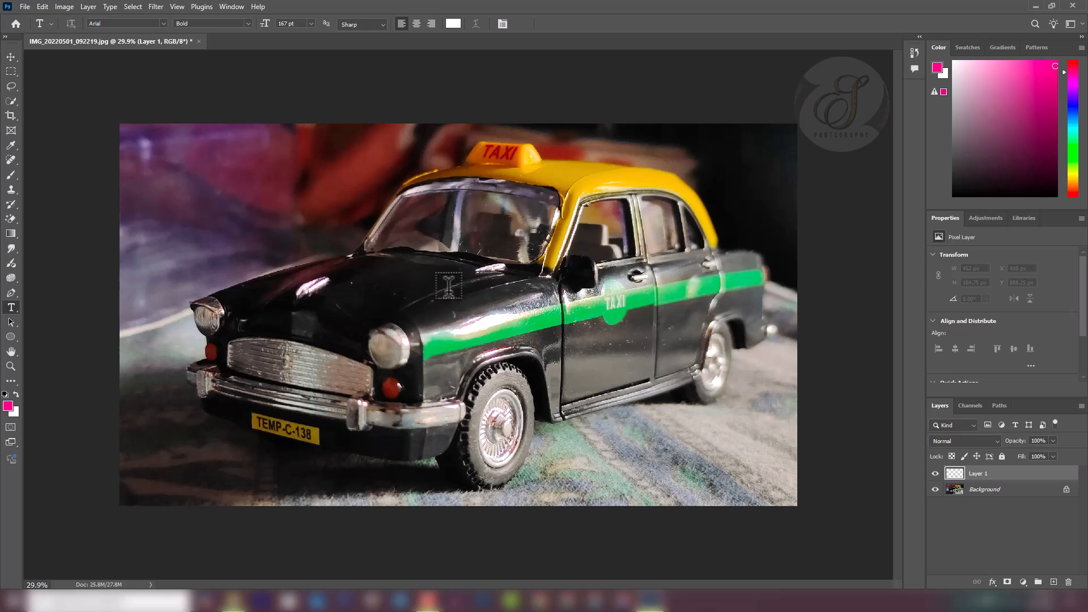
{"action": "left_click", "coordinate": [519, 320]}
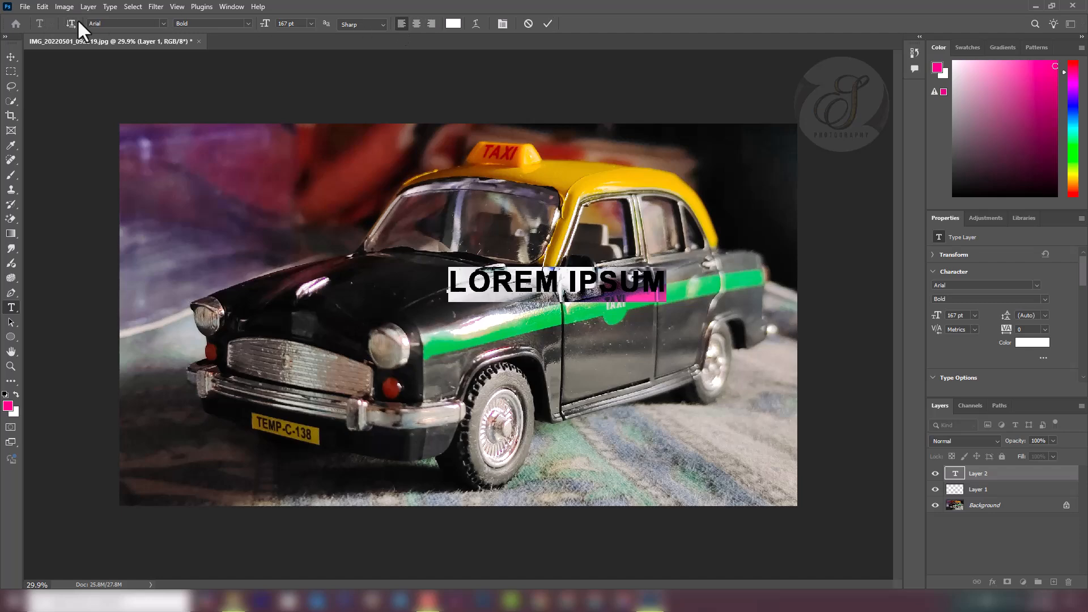
{"action": "left_click", "coordinate": [164, 23]}
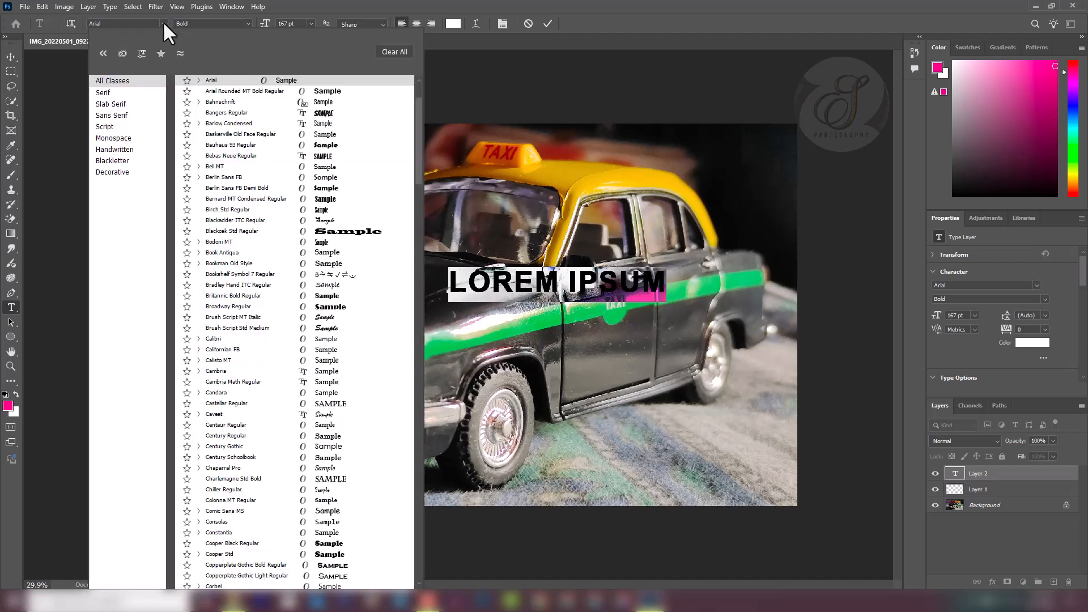
{"action": "left_click", "coordinate": [121, 24]}
{"action": "key", "text": "Down"}
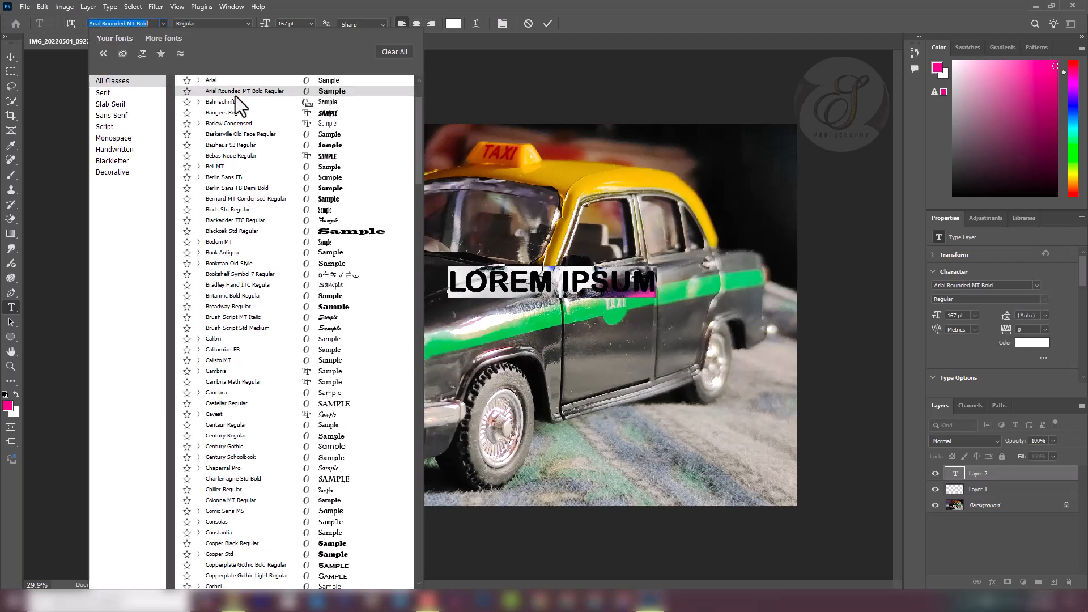
{"action": "left_click", "coordinate": [332, 308]}
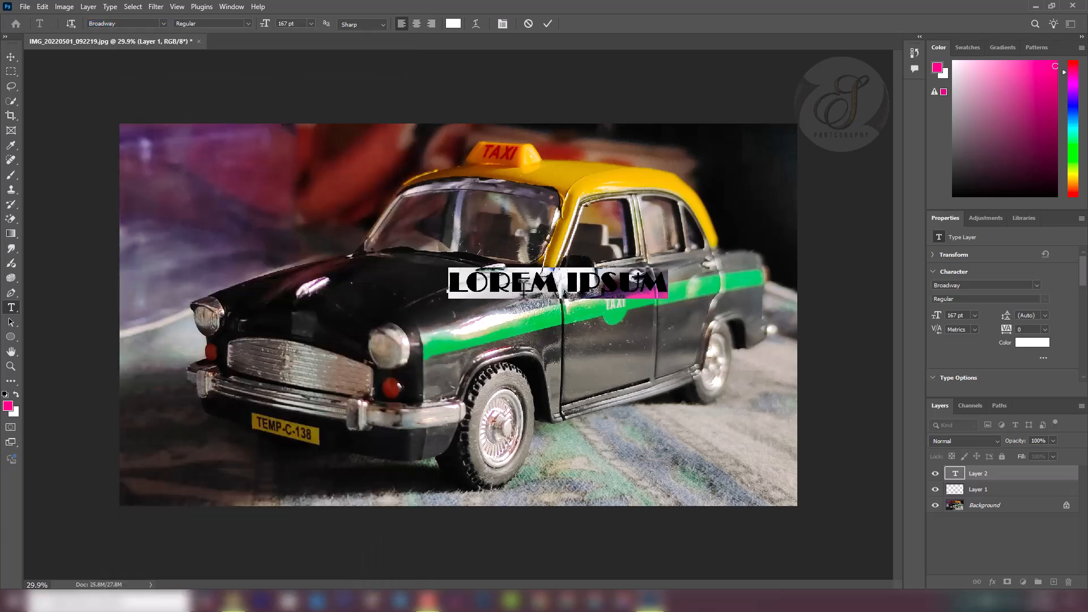
- Enter the person's first name as the text and move it to the photo's upper-left corner
{"action": "type", "text": "SOMNATH"}
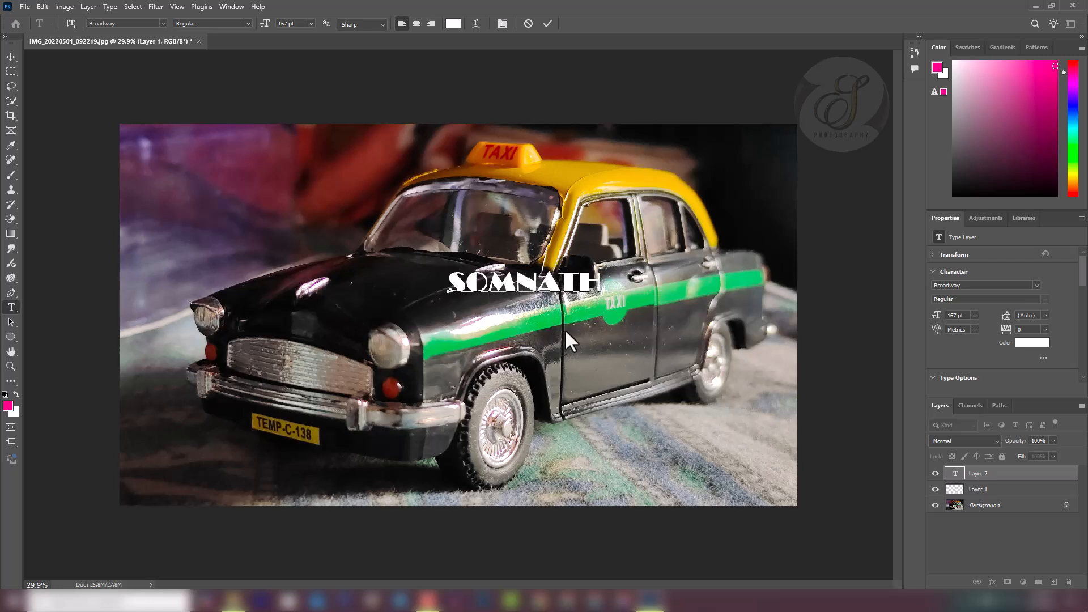
{"action": "left_click", "coordinate": [12, 57]}
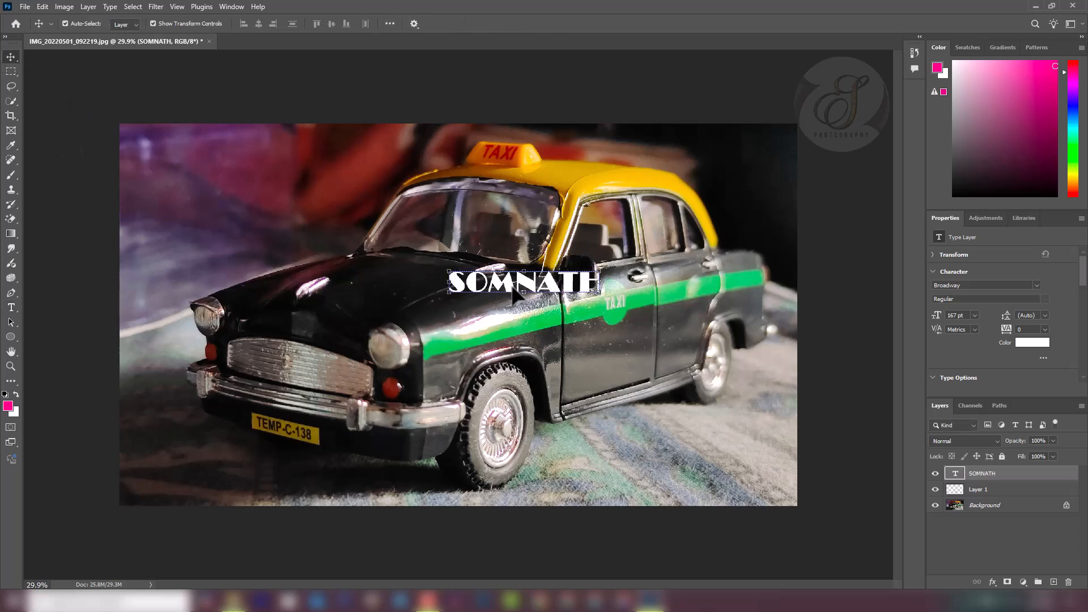
{"action": "left_click_drag", "start_coordinate": [518, 289], "coordinate": [191, 164]}
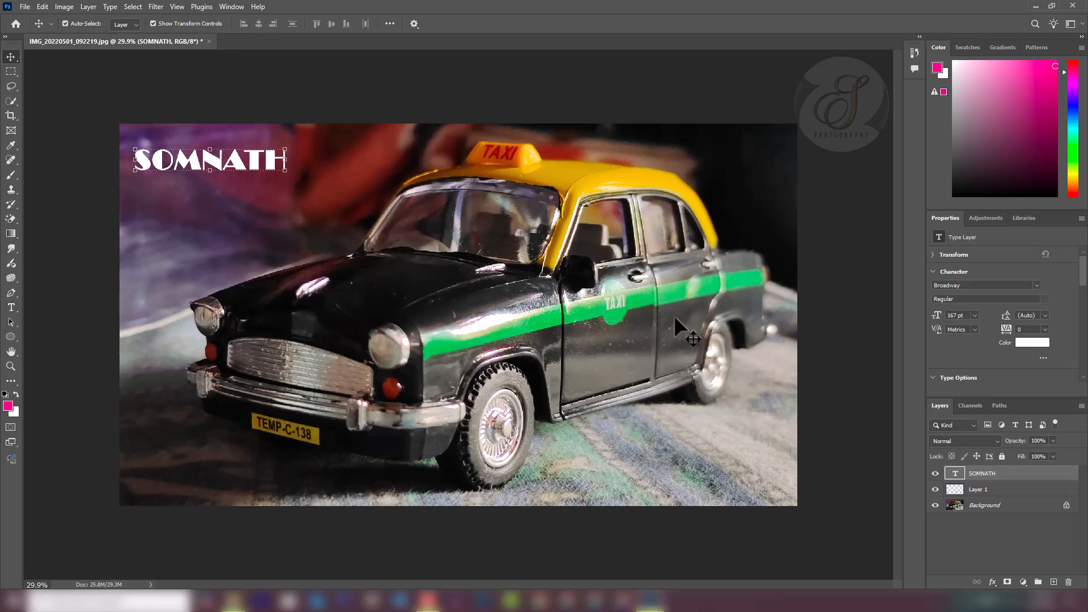
{"action": "left_click", "coordinate": [582, 413]}
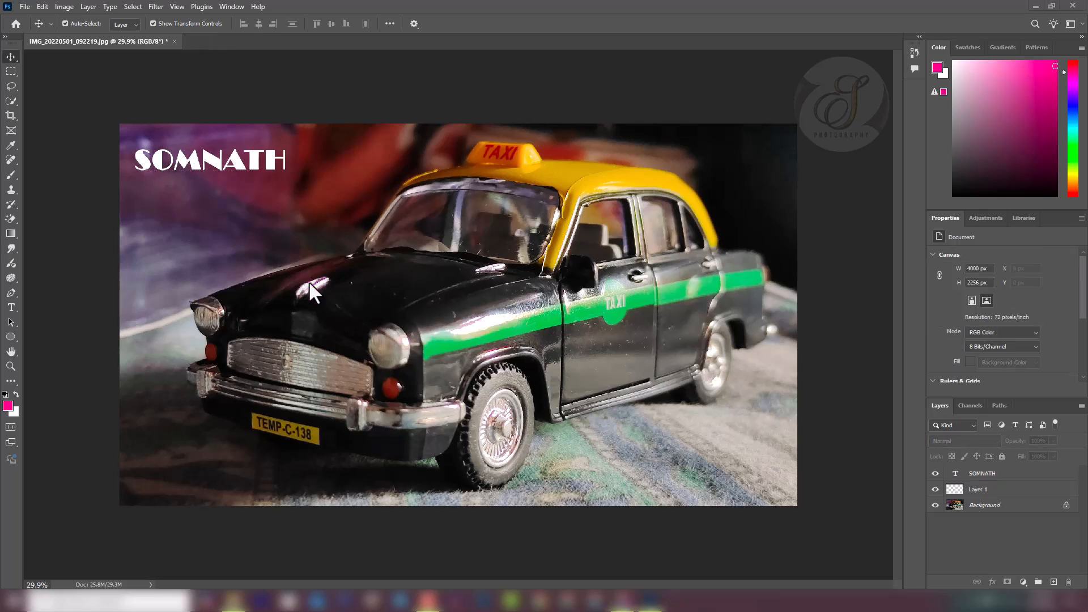
- Delete the text layer holding the person's name
{"action": "left_click", "coordinate": [12, 308]}
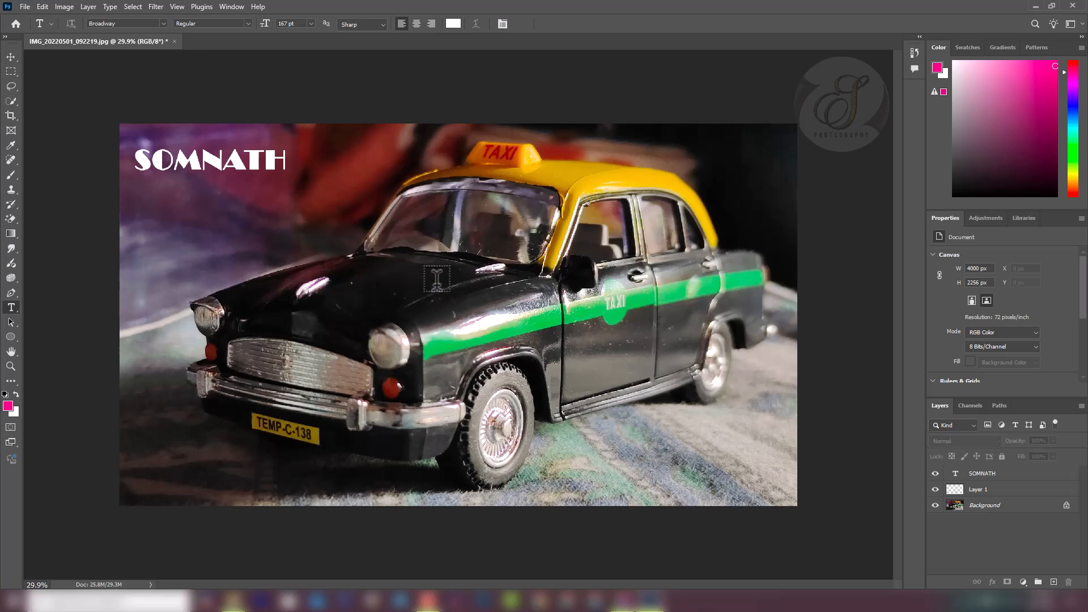
{"action": "left_click", "coordinate": [1068, 581]}
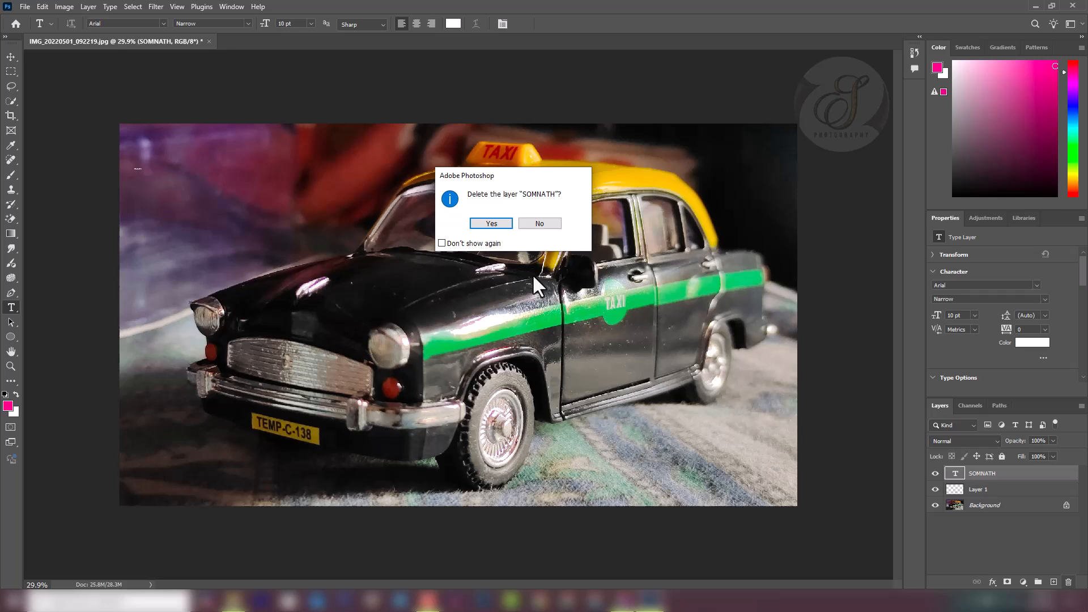
{"action": "left_click", "coordinate": [491, 223]}
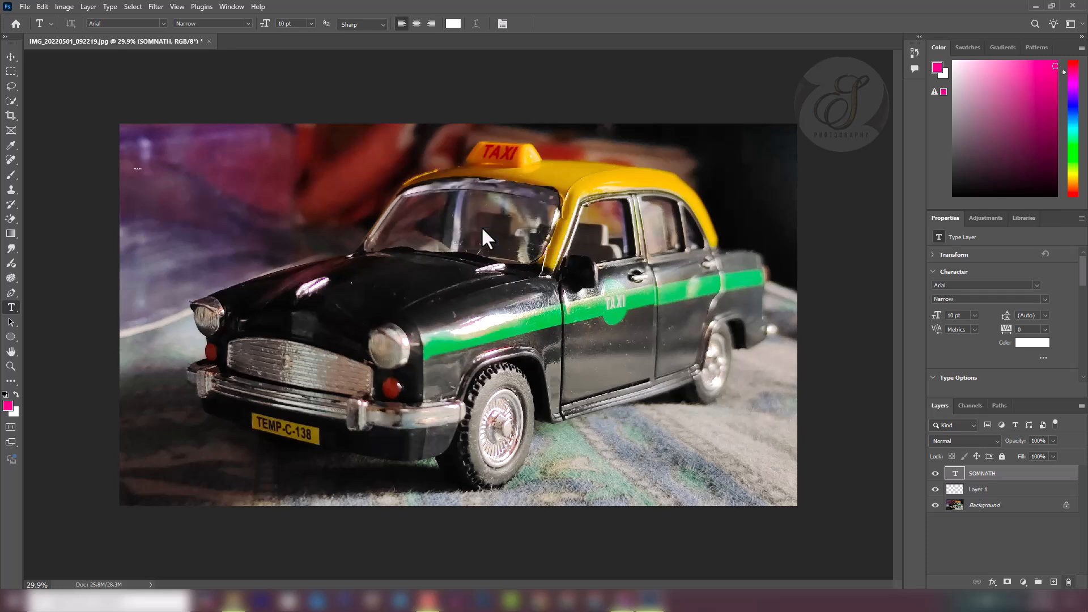
- Paste the birthday message as a single text line starting beside the windshield and set its size to 27 pt
{"action": "left_click", "coordinate": [238, 202]}
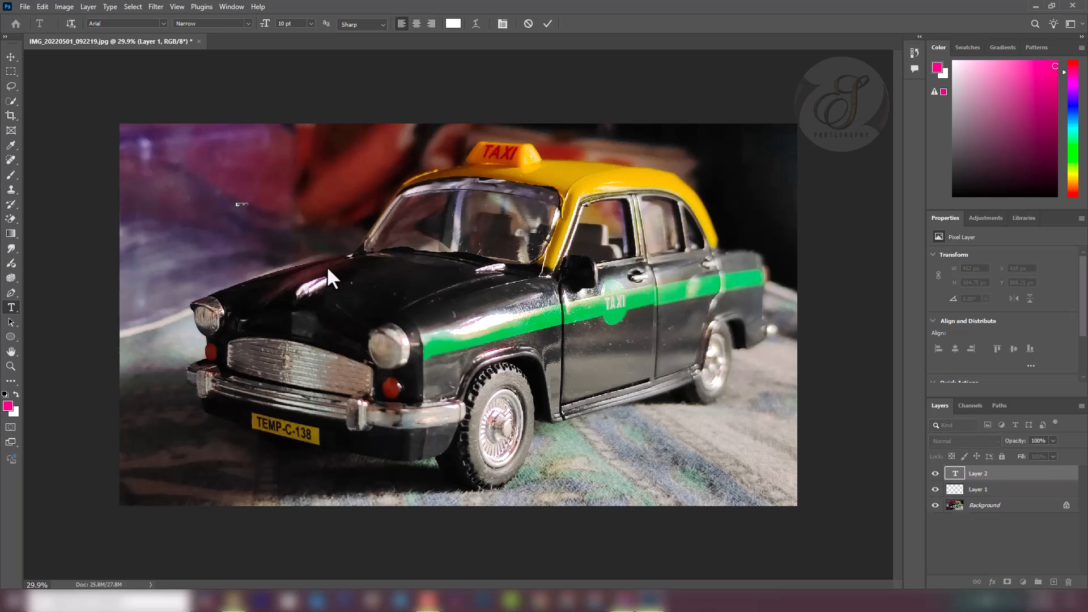
{"action": "key", "text": "ctrl+v"}
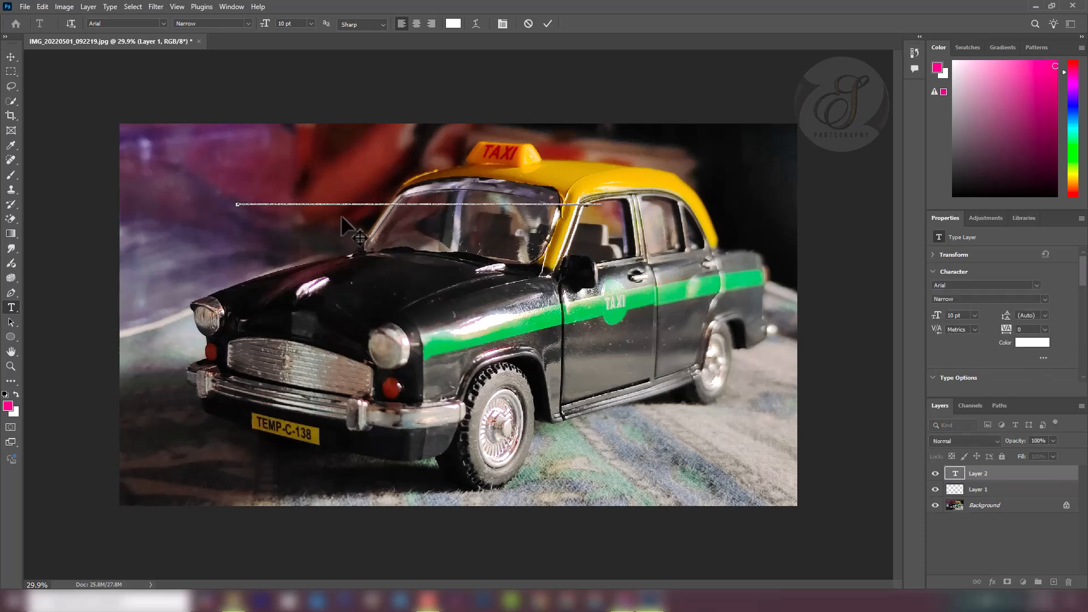
{"action": "key", "text": "ctrl+a"}
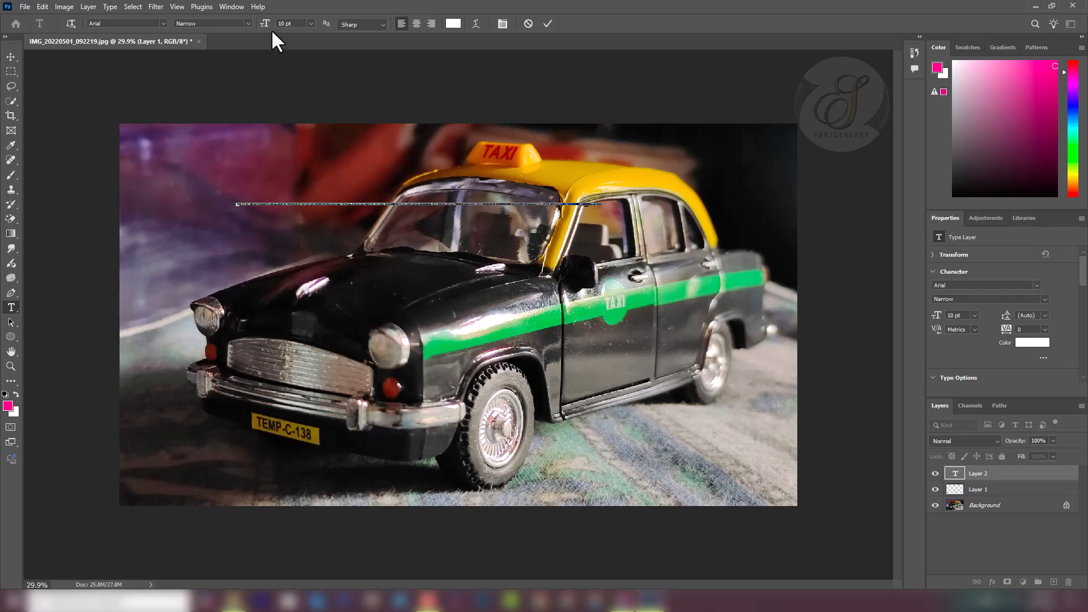
{"action": "left_click_drag", "start_coordinate": [272, 30], "coordinate": [279, 34]}
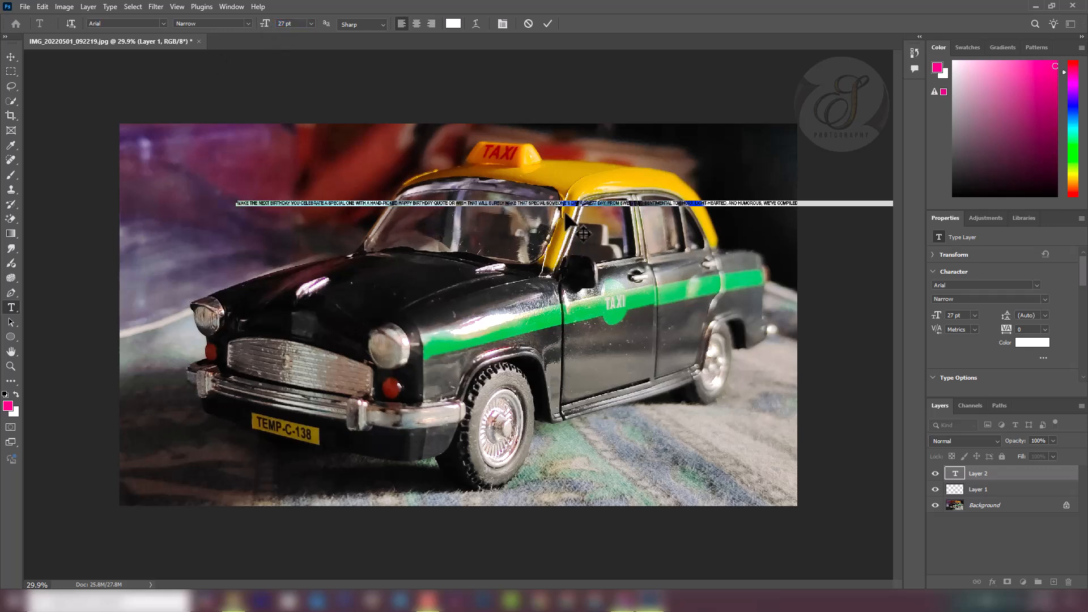
{"action": "left_click", "coordinate": [548, 23]}
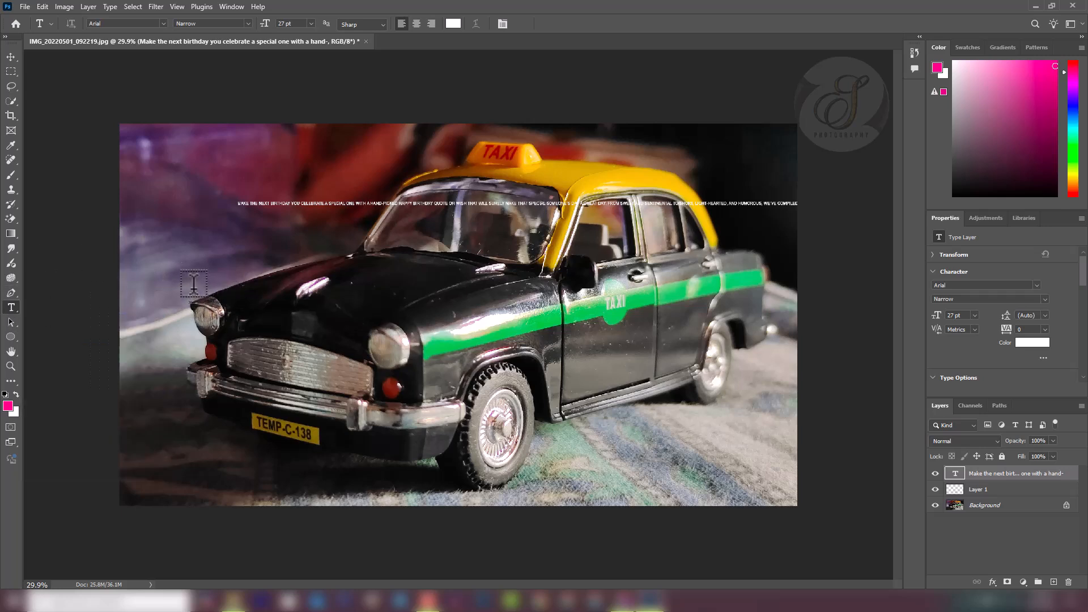
- Draw a paragraph text box over the taxi's front, fill it with the birthday message and set the text size to 79 pt
{"action": "left_click_drag", "start_coordinate": [193, 289], "coordinate": [487, 463]}
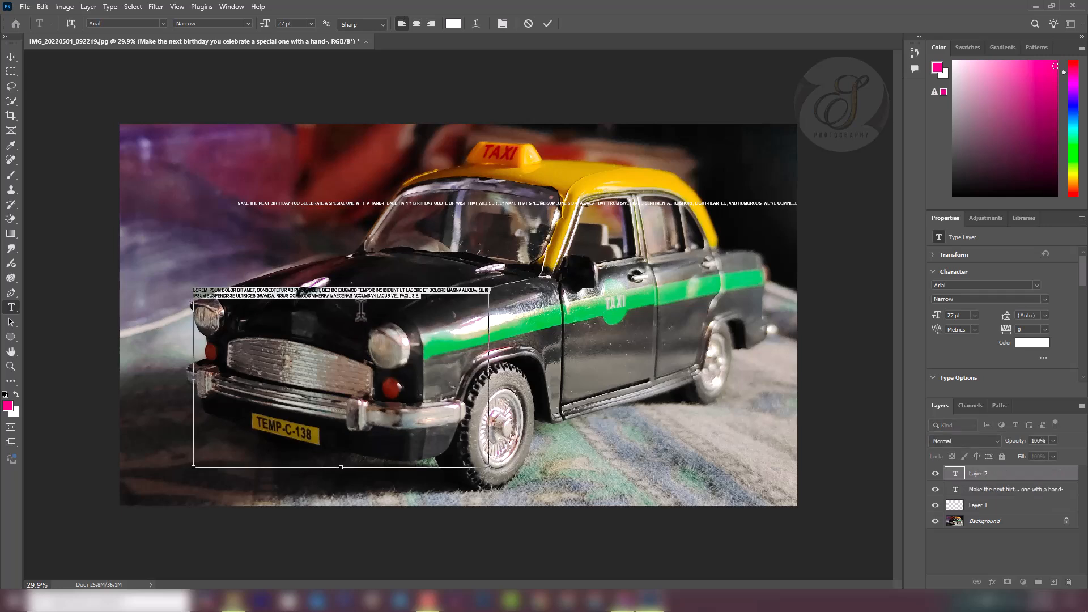
{"action": "type", "text": "MAKE THE NEXT BIRTHDAY YOU CELEBRATE A SPECIAL ONE WITH A HAND-PICKED HAPPY BIRTHDAY QUOTE OR WISH THAT WILL SURELY MAKE THAT SPECIAL SOMEONE'S DAY A GREAT DAY. FROM SWEET AND SENTIMENTAL TO SHORT, LIGHT-HEARTED, AND HUMOROUS, WE'VE COMPILED A DIVERSE RANGE OF MESSAGES TO SUIT EVERY PERSONALITY AND RELATIONSHIP. PLUS, DISCOVER HOW YOU CAN ELEVATE YOUR HAPPY BIRTHDAY GREETINGS BY PAIRING THEM WITH PERSONALIZED GIFTS LIKE"}
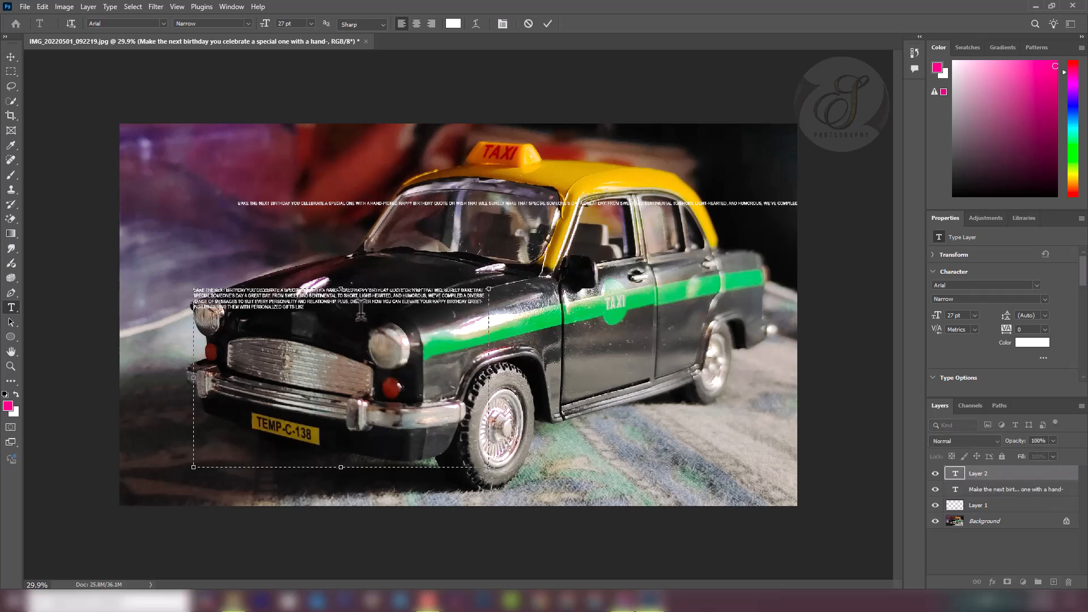
{"action": "left_click_drag", "start_coordinate": [306, 307], "coordinate": [190, 277]}
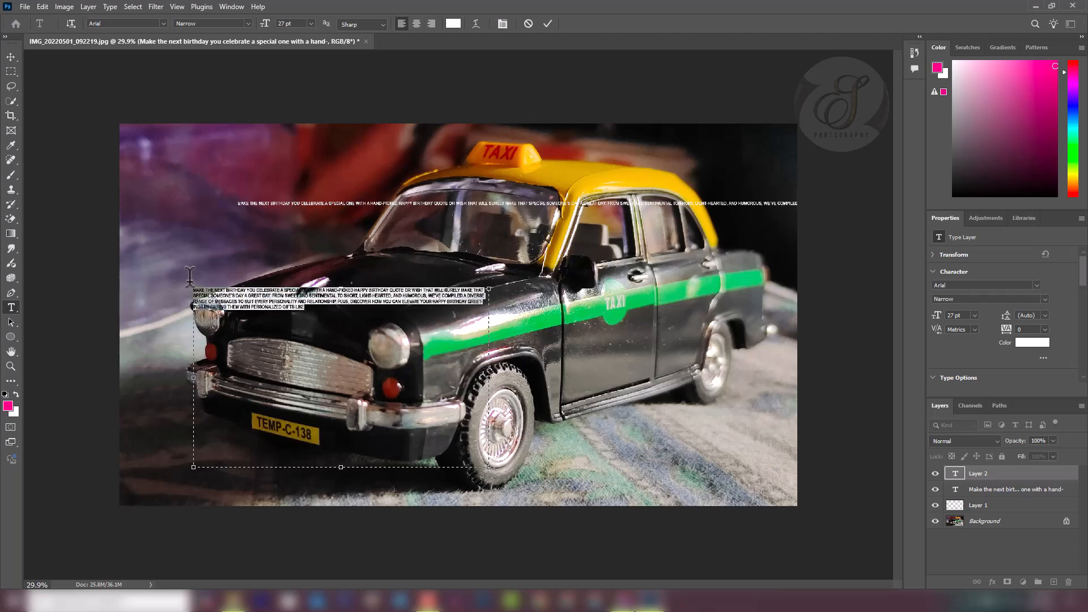
{"action": "left_click_drag", "start_coordinate": [264, 24], "coordinate": [296, 35]}
{"action": "left_click", "coordinate": [10, 308]}
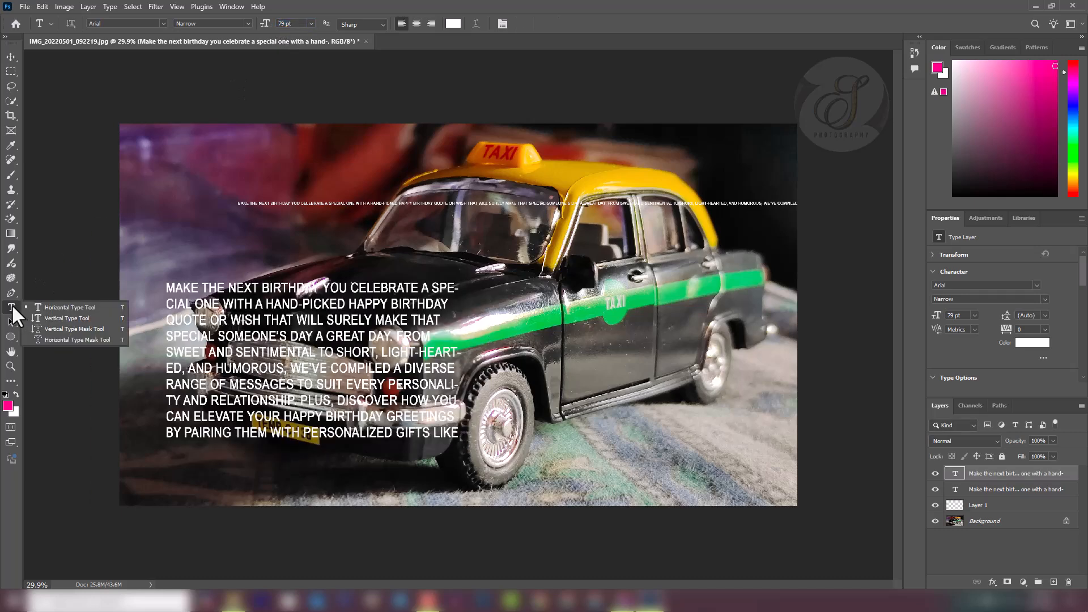
{"action": "left_click", "coordinate": [12, 306]}
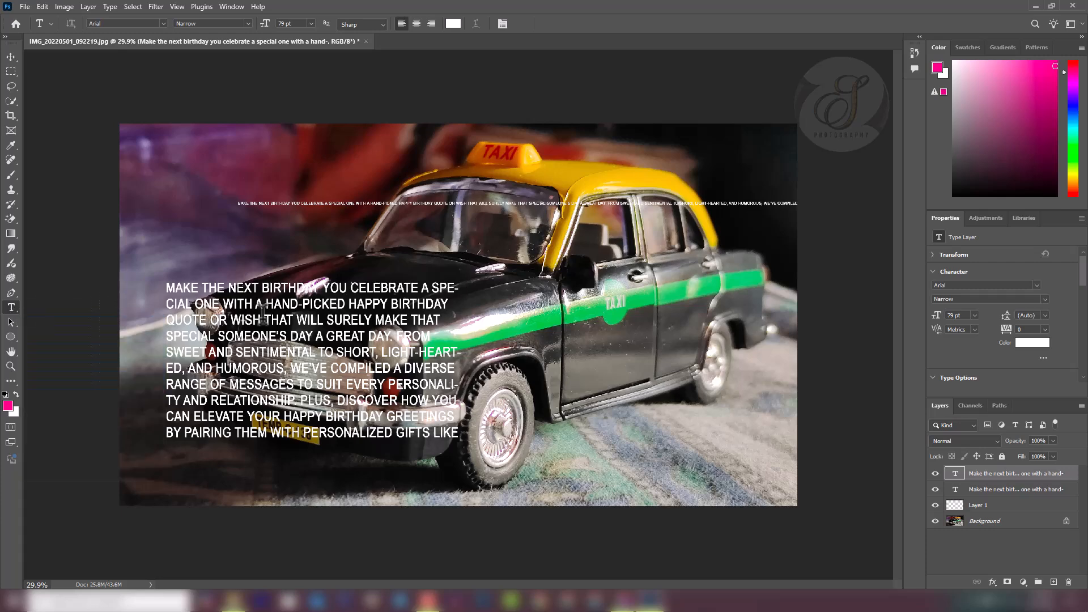
{"action": "left_click", "coordinate": [12, 321]}
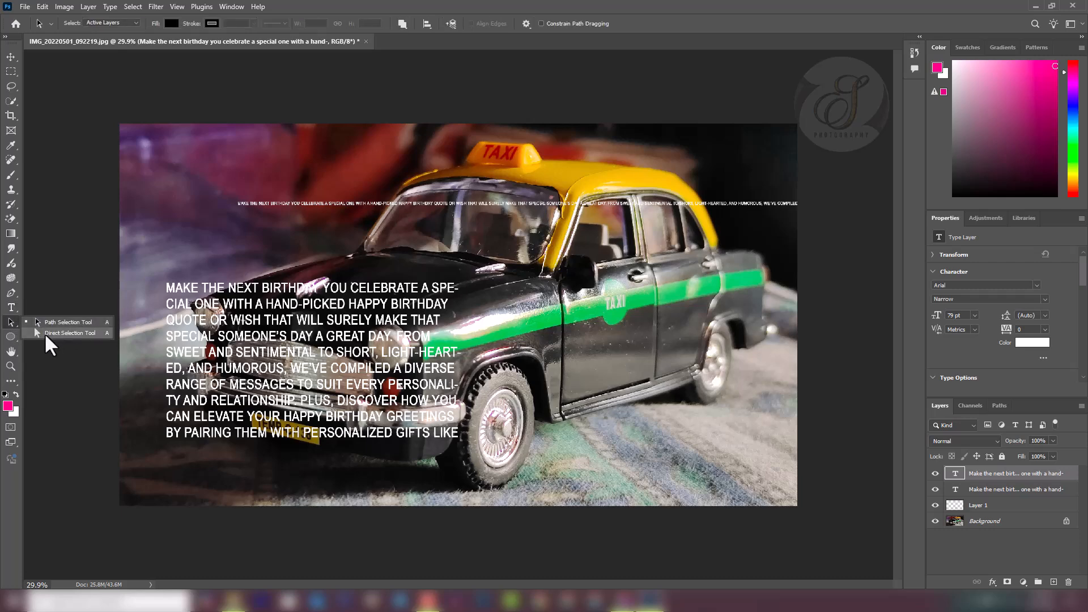
{"action": "left_click", "coordinate": [7, 321]}
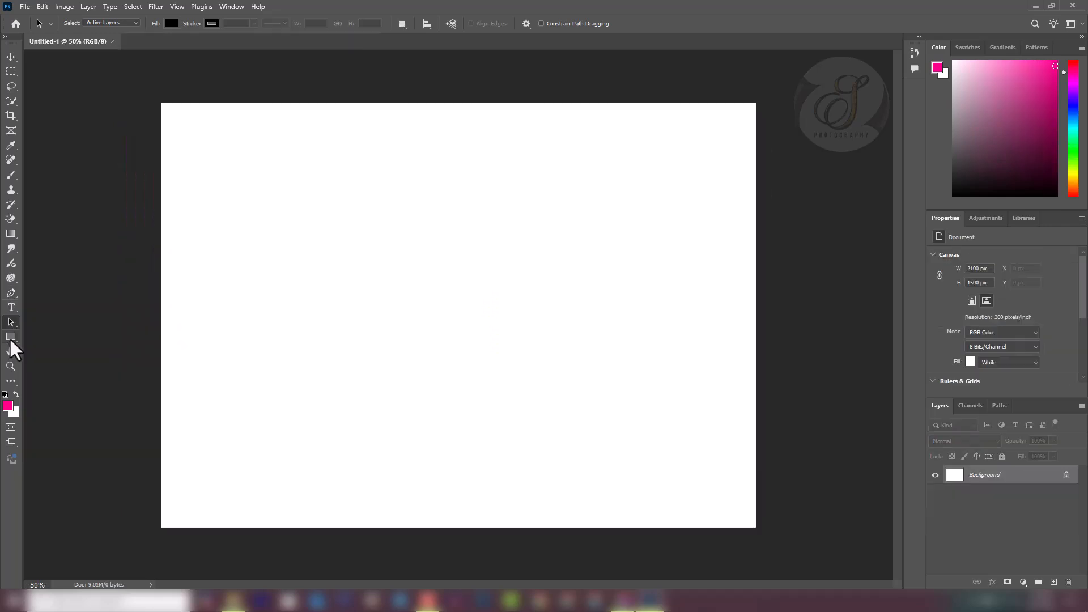
- Draw a dark red filled rectangle about 860 × 580 px in the upper-left part of the blank white canvas
{"action": "left_click", "coordinate": [10, 339]}
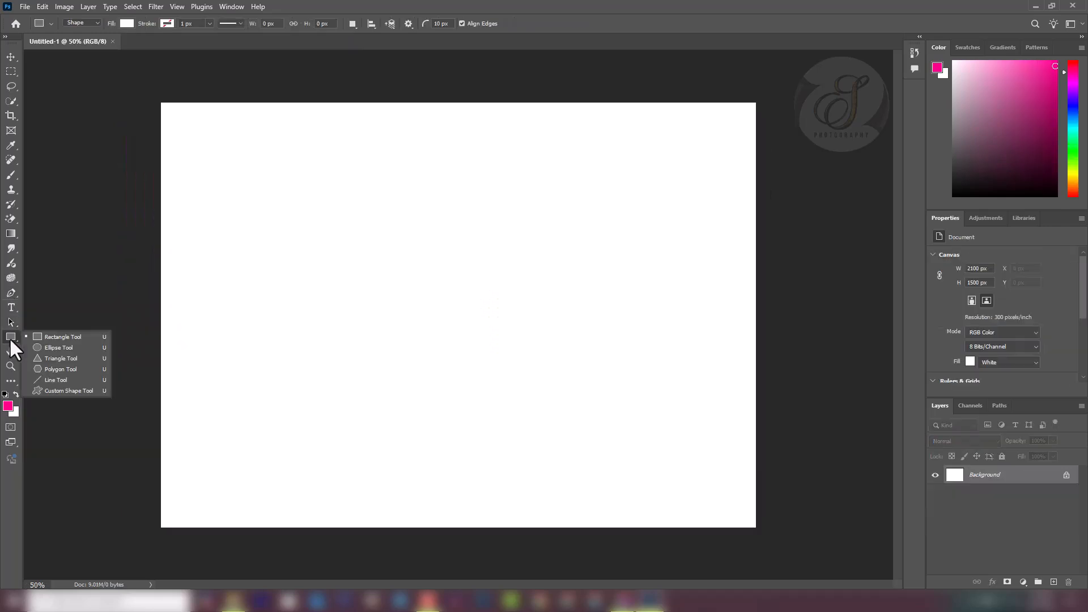
{"action": "left_click", "coordinate": [49, 336]}
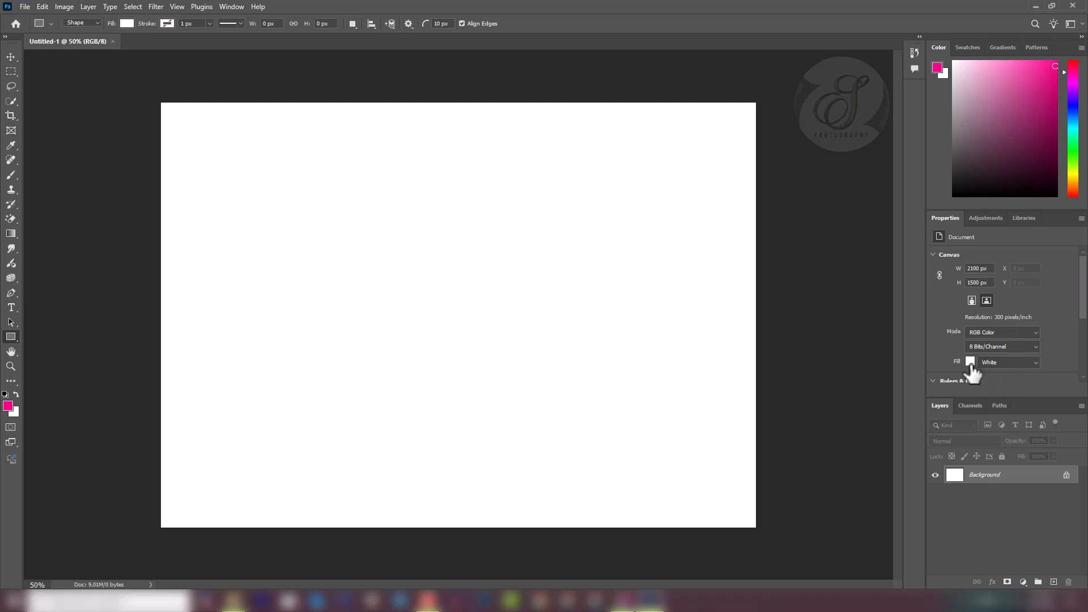
{"action": "scroll", "coordinate": [1007, 342], "scroll_direction": "down", "scroll_amount": 2}
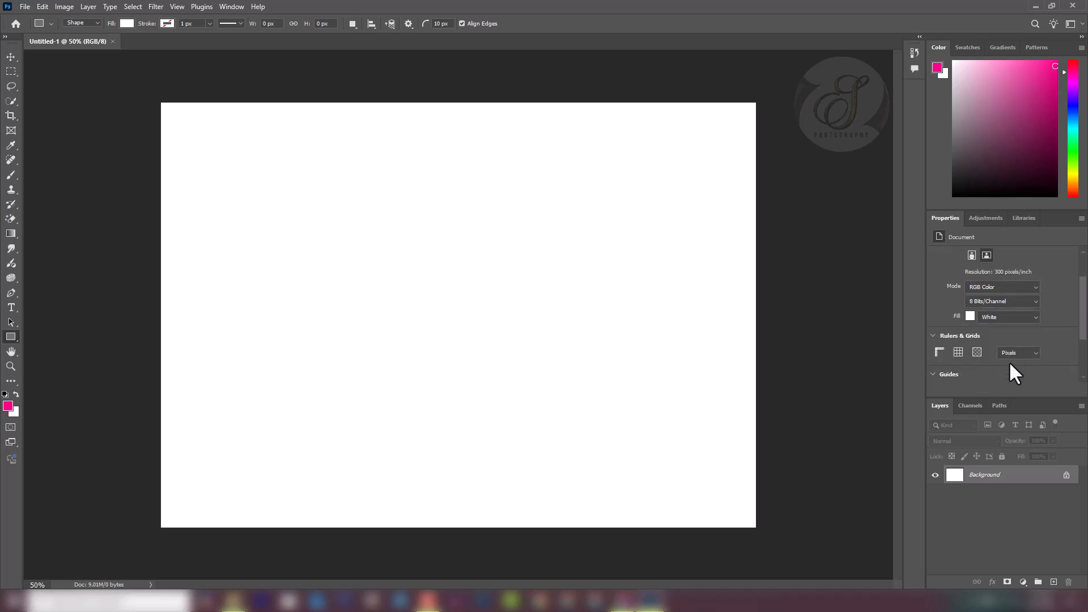
{"action": "scroll", "coordinate": [1000, 367], "scroll_direction": "down", "scroll_amount": 2}
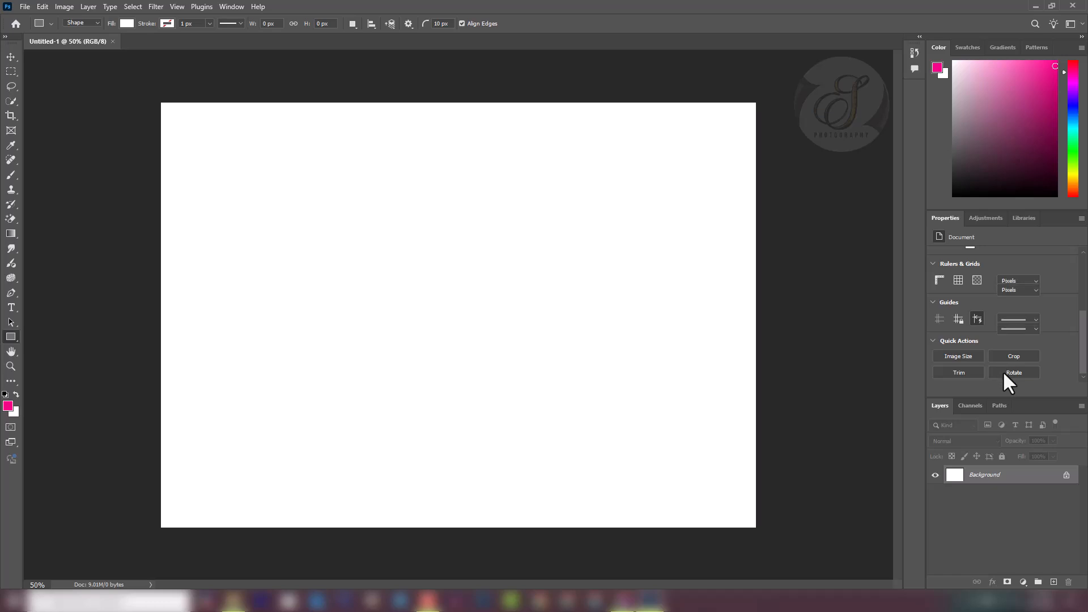
{"action": "scroll", "coordinate": [1002, 371], "scroll_direction": "up", "scroll_amount": 3}
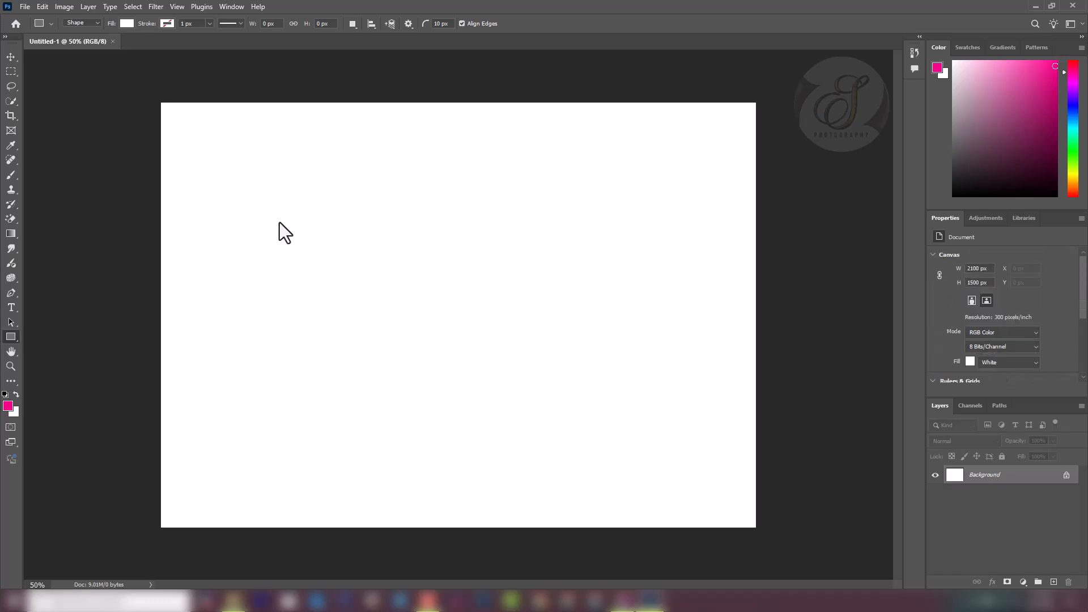
{"action": "left_click", "coordinate": [128, 25]}
{"action": "left_click", "coordinate": [195, 48]}
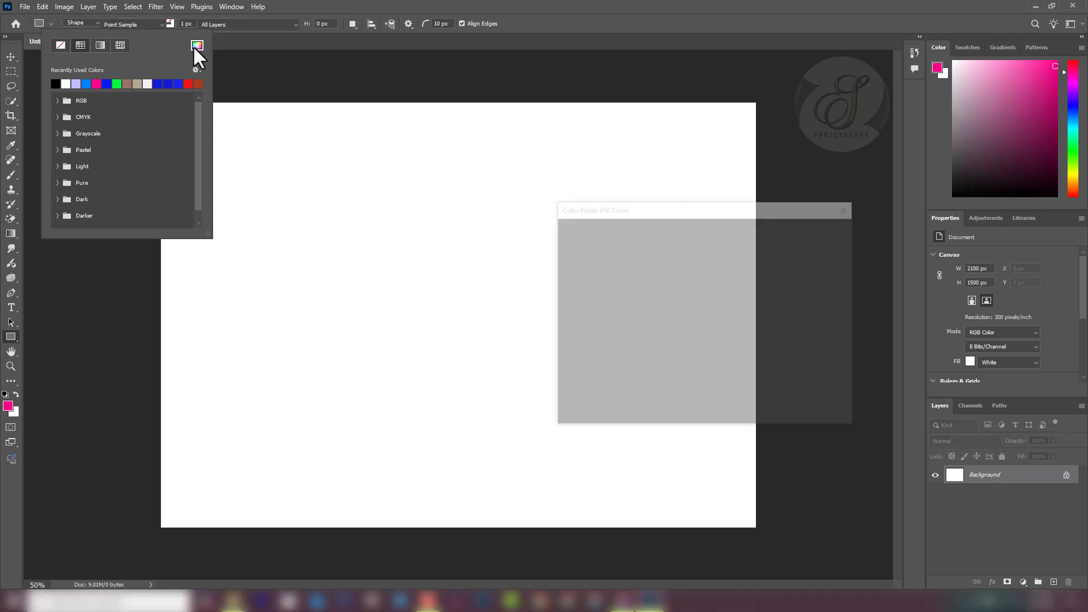
{"action": "left_click_drag", "start_coordinate": [698, 301], "coordinate": [700, 280]}
{"action": "left_click", "coordinate": [811, 231]}
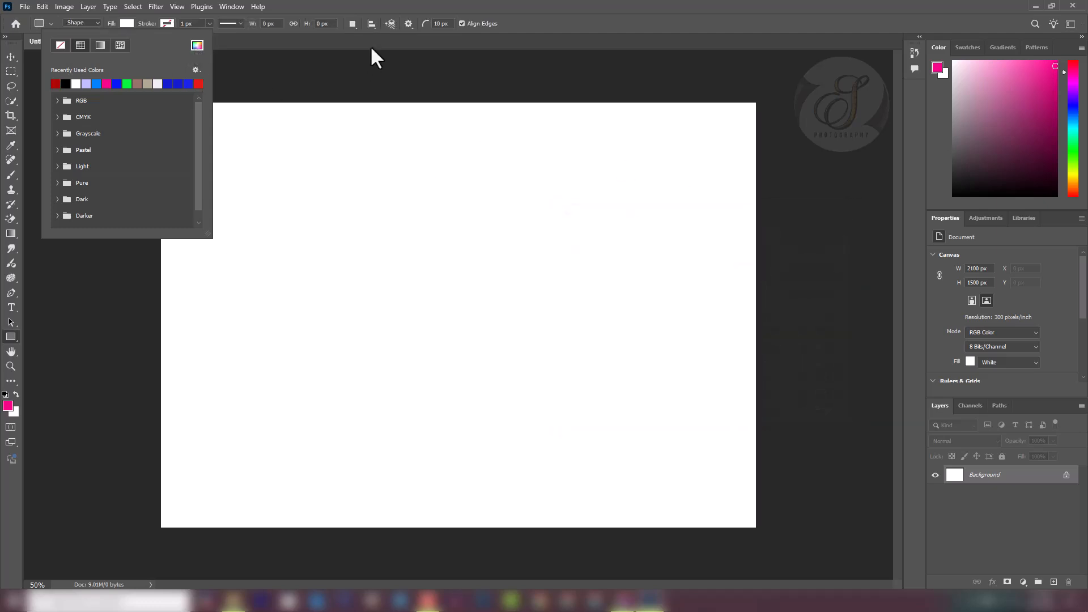
{"action": "left_click", "coordinate": [374, 40]}
{"action": "left_click_drag", "start_coordinate": [201, 152], "coordinate": [444, 316]}
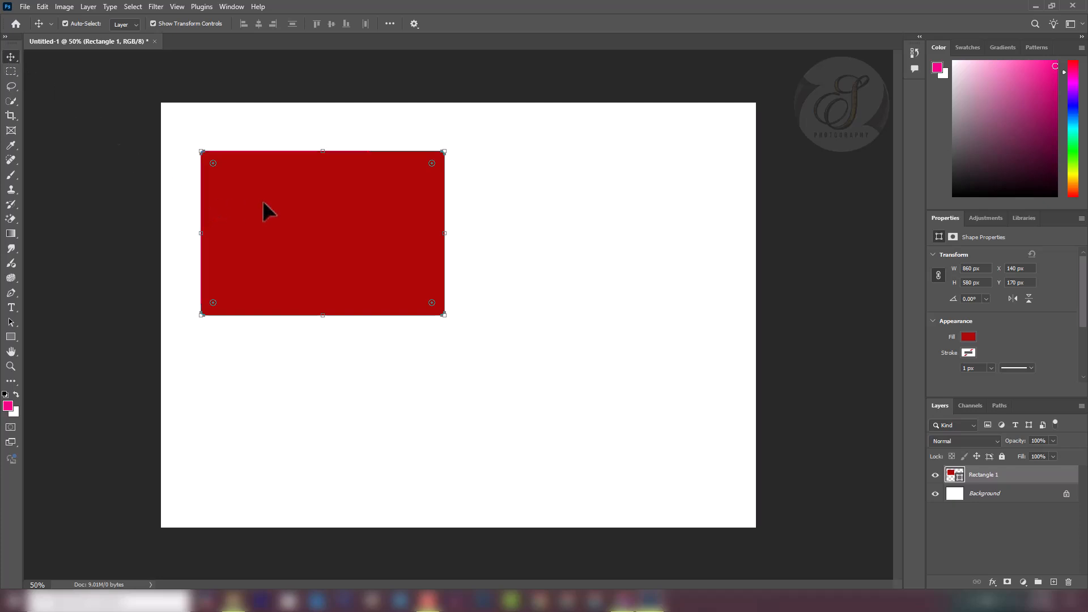
- Round all four corners of the red rectangle heavily, keeping short straight sections on every side
{"action": "left_click", "coordinate": [257, 372]}
{"action": "left_click", "coordinate": [340, 223]}
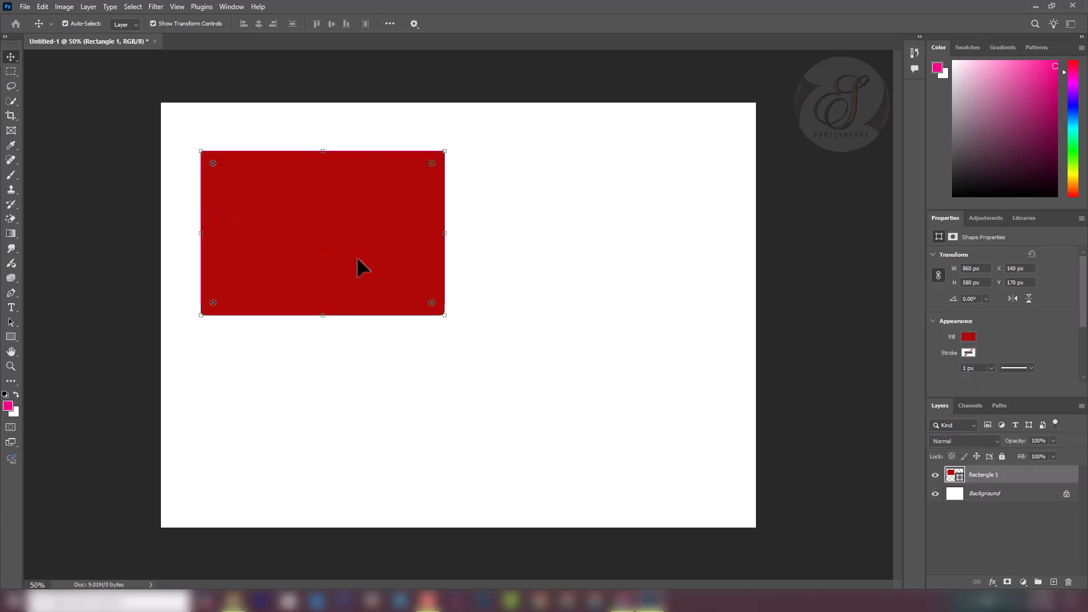
{"action": "key", "text": "ctrl+plus"}
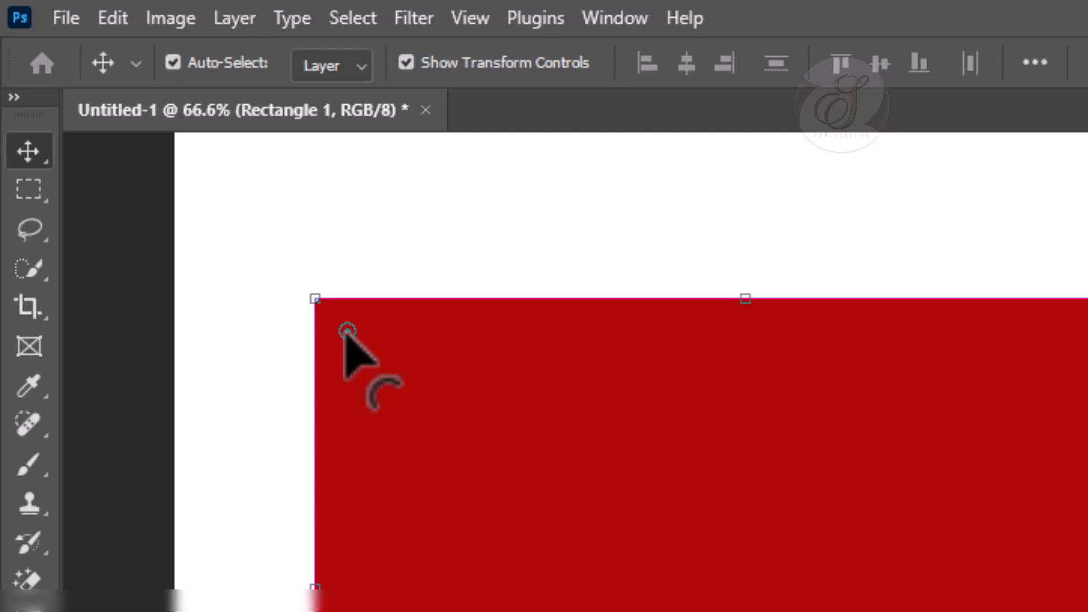
{"action": "left_click_drag", "start_coordinate": [345, 332], "coordinate": [431, 411]}
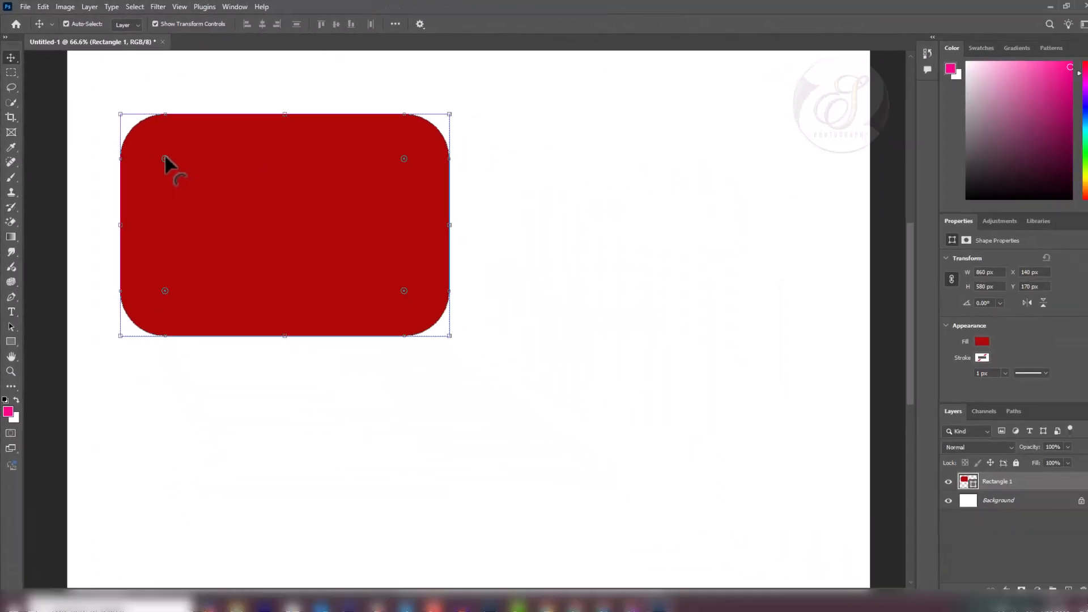
{"action": "left_click_drag", "start_coordinate": [163, 157], "coordinate": [265, 226]}
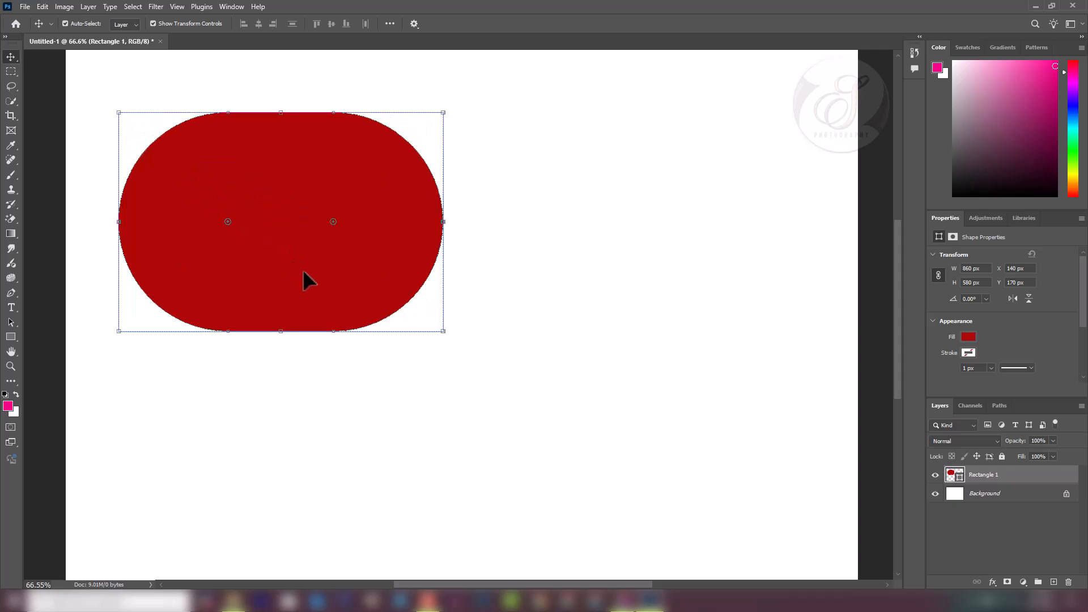
{"action": "left_click_drag", "start_coordinate": [331, 221], "coordinate": [288, 262]}
{"action": "left_click_drag", "start_coordinate": [335, 220], "coordinate": [358, 129]}
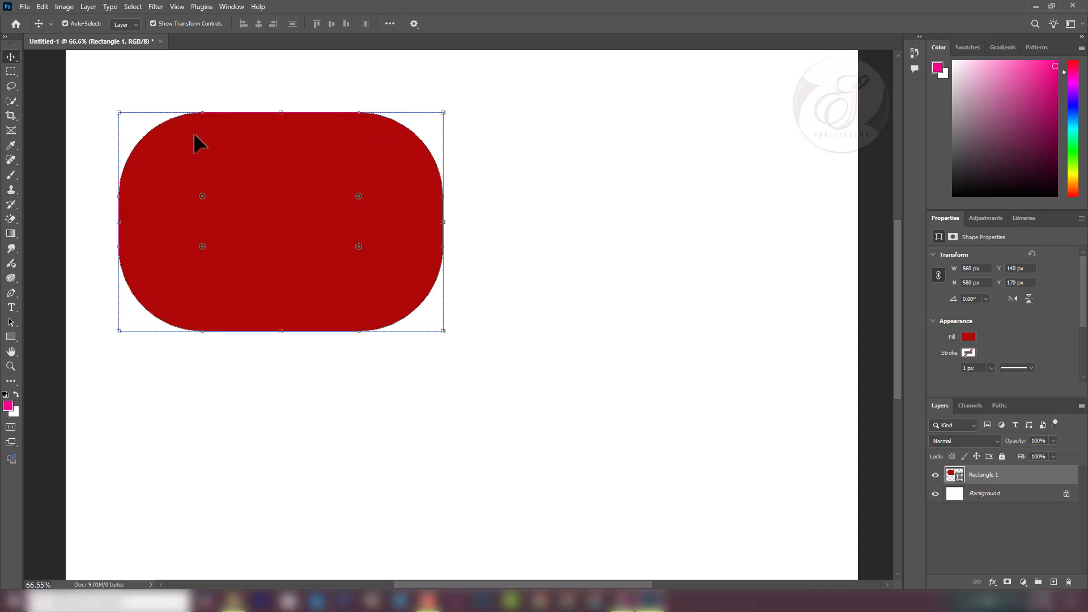
{"action": "left_click", "coordinate": [221, 382]}
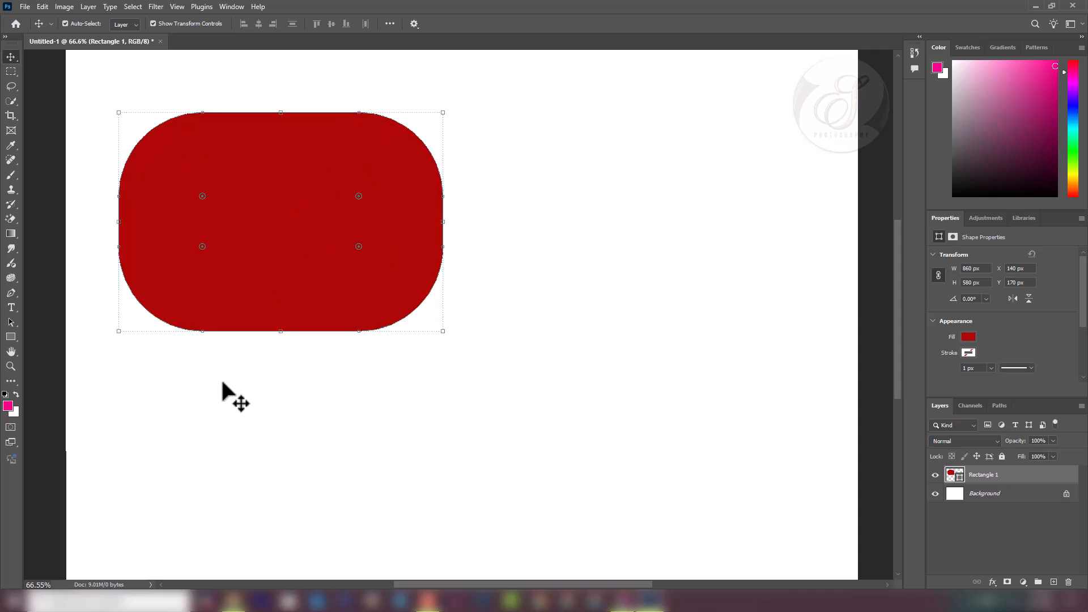
- Draw a red ellipse about 556 × 739 px beside the rounded rectangle and two small ones, about 170 × 119 and 81 × 47 px, below it
{"action": "left_click", "coordinate": [7, 335]}
{"action": "left_click", "coordinate": [53, 347]}
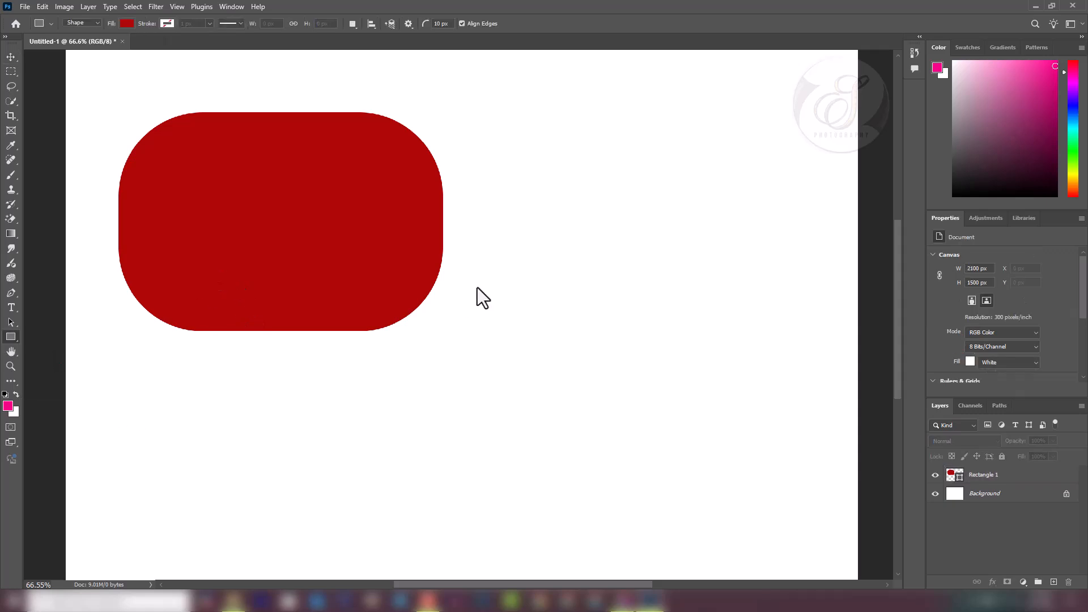
{"action": "left_click_drag", "start_coordinate": [509, 131], "coordinate": [714, 403]}
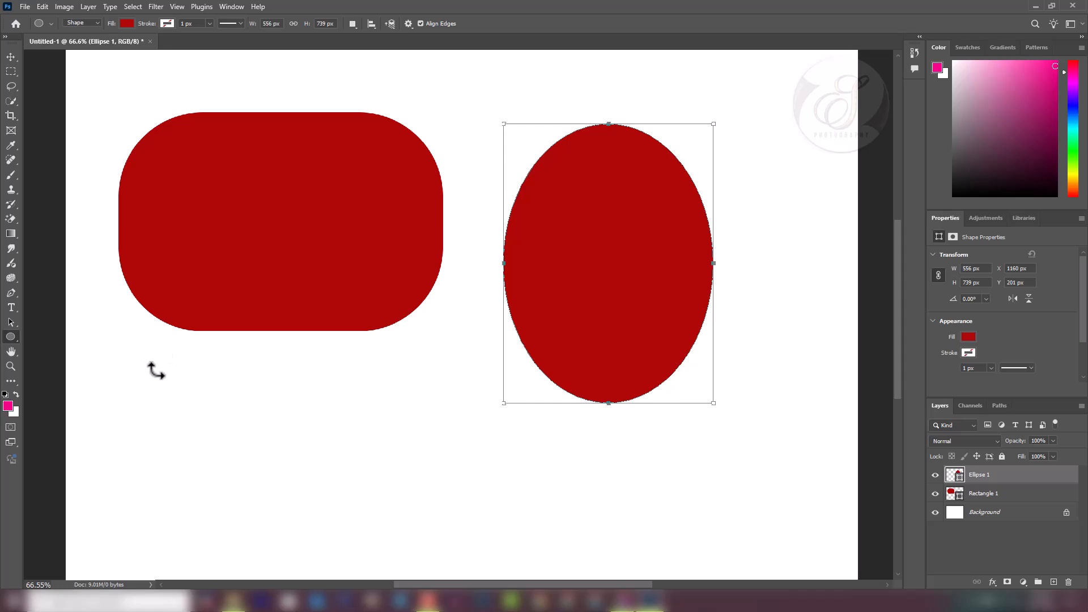
{"action": "left_click_drag", "start_coordinate": [119, 345], "coordinate": [183, 390]}
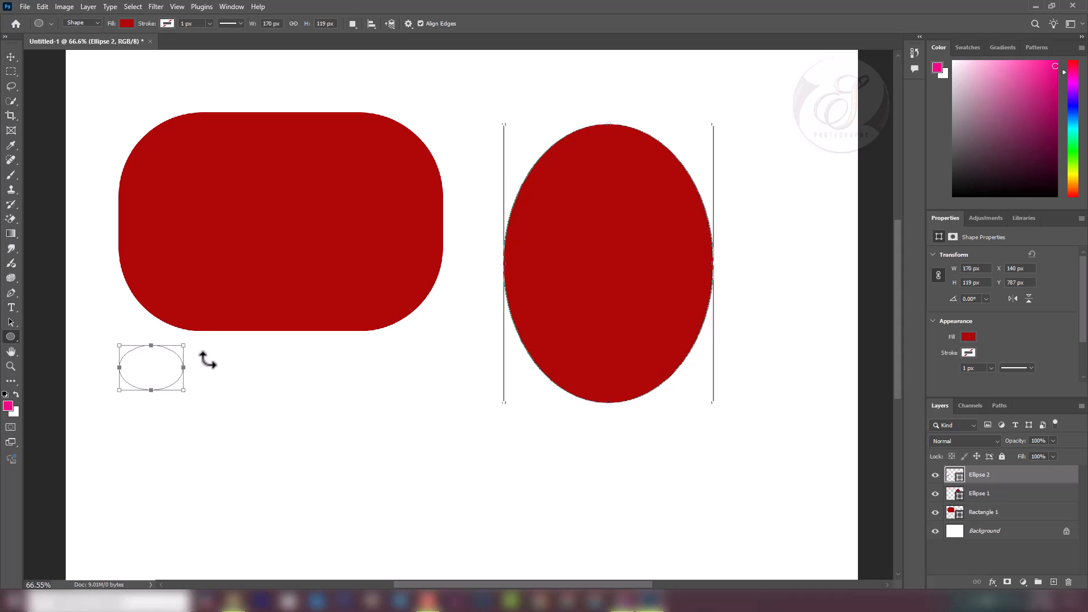
{"action": "left_click_drag", "start_coordinate": [208, 353], "coordinate": [240, 370]}
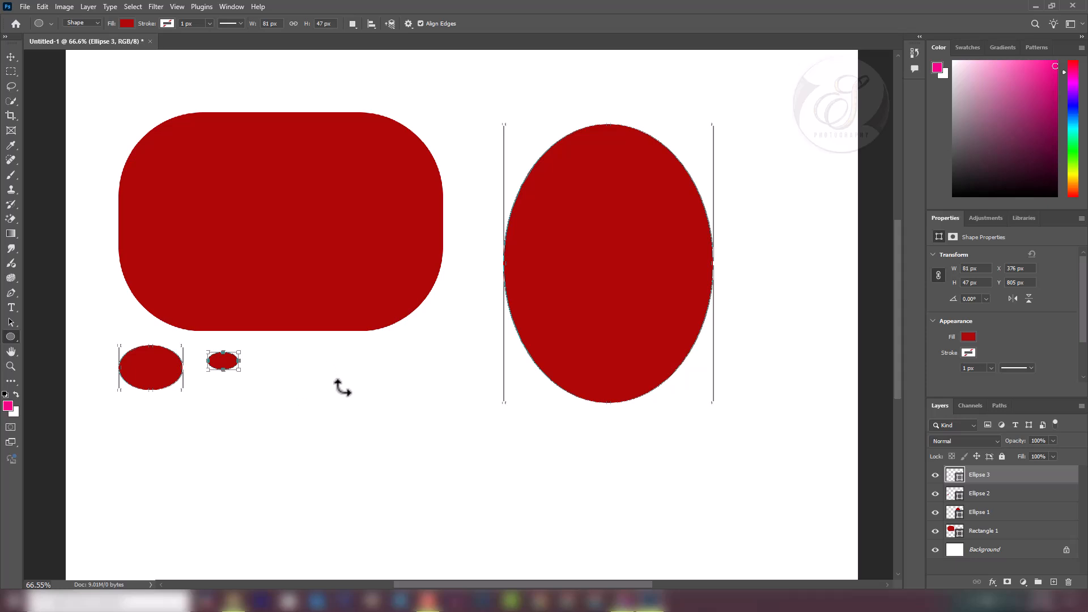
- Add a perfect circle about 386 px in diameter to the smallest ellipse's layer and shift that layer slightly up and left
{"action": "key", "text": "shift"}
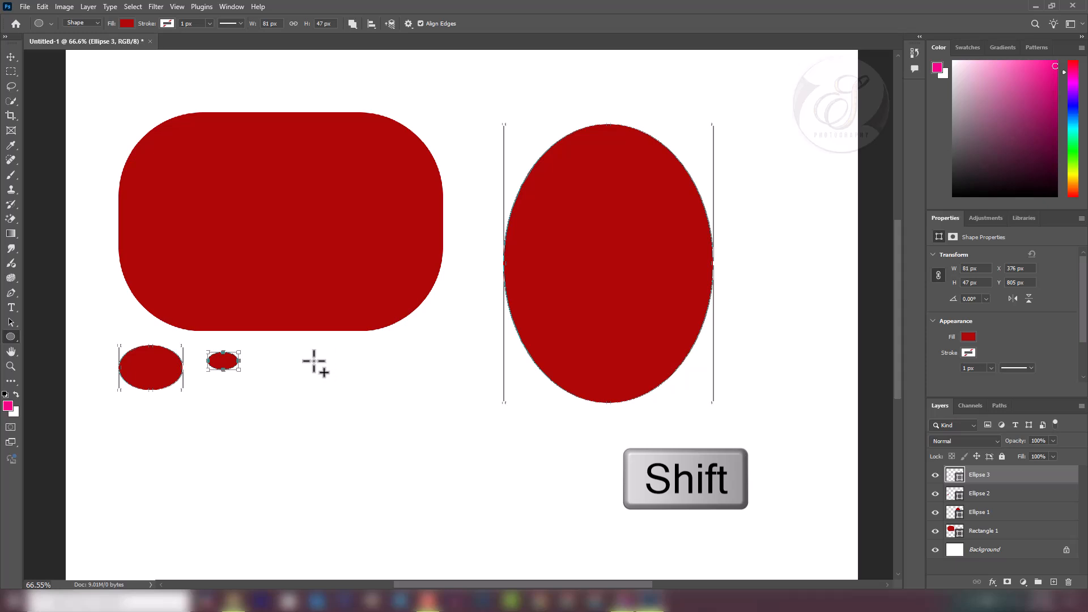
{"action": "left_click_drag", "start_coordinate": [314, 361], "coordinate": [488, 508]}
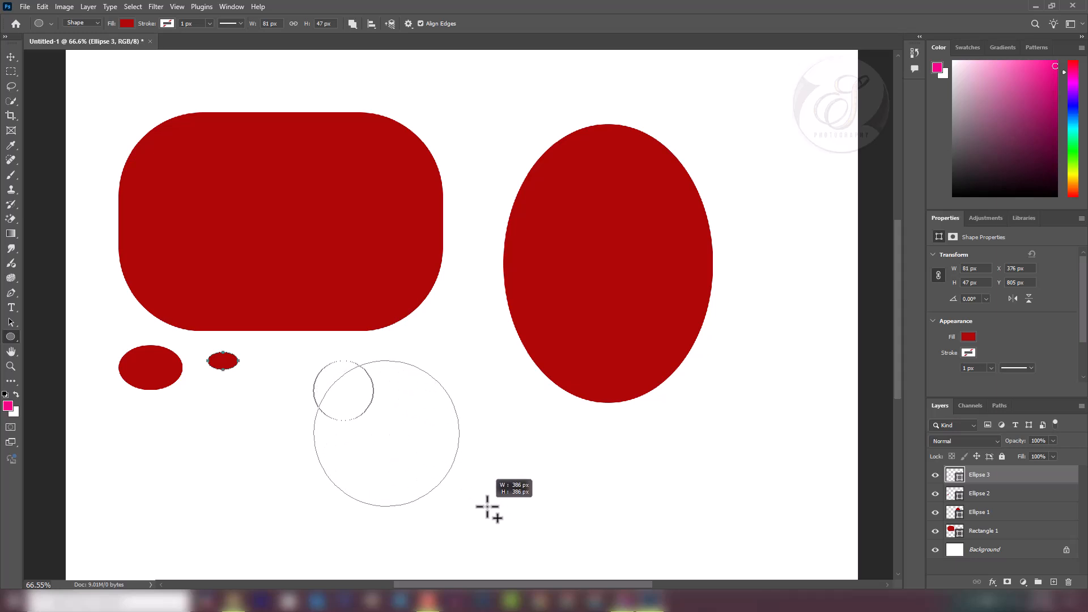
{"action": "left_click_drag", "start_coordinate": [487, 507], "coordinate": [486, 509]}
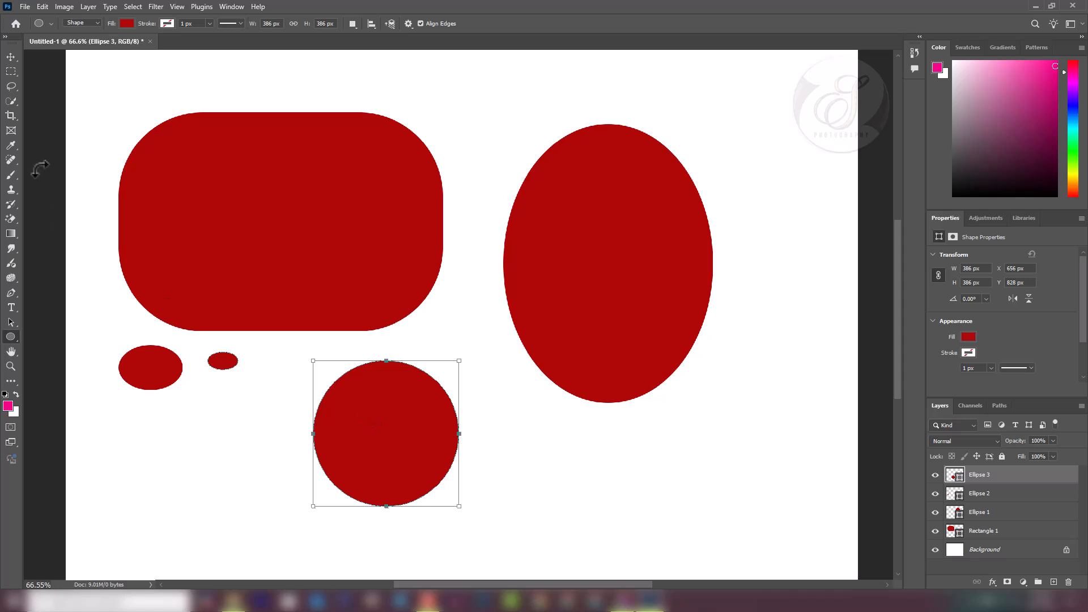
{"action": "left_click", "coordinate": [10, 56]}
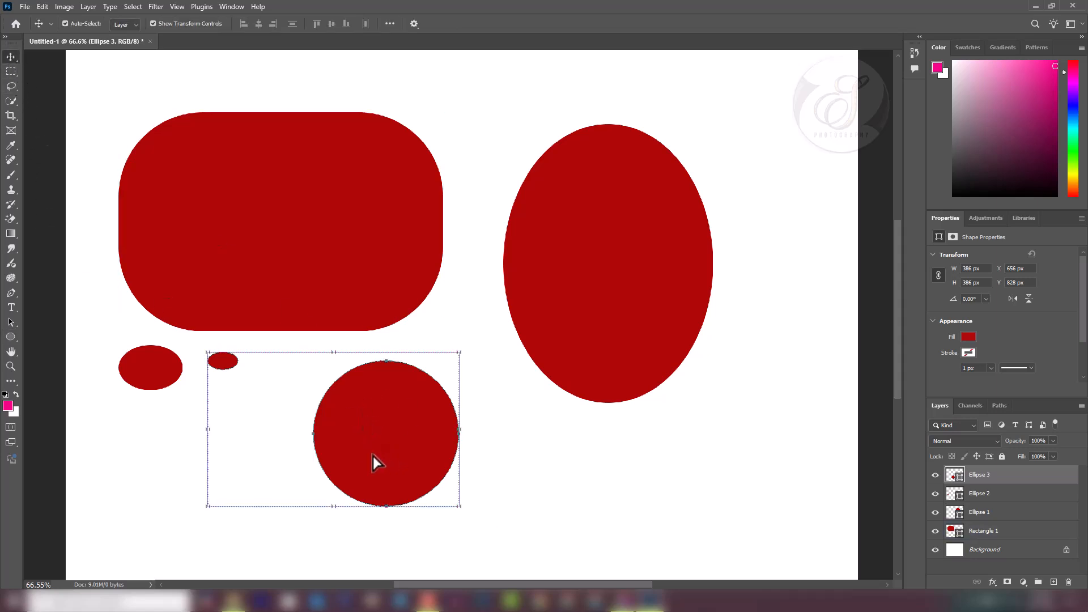
{"action": "mouse_move", "coordinate": [372, 457]}
{"action": "left_mouse_down"}
{"action": "mouse_move", "coordinate": [349, 462]}
{"action": "mouse_move", "coordinate": [372, 464]}
{"action": "mouse_move", "coordinate": [383, 451]}
{"action": "left_mouse_up"}
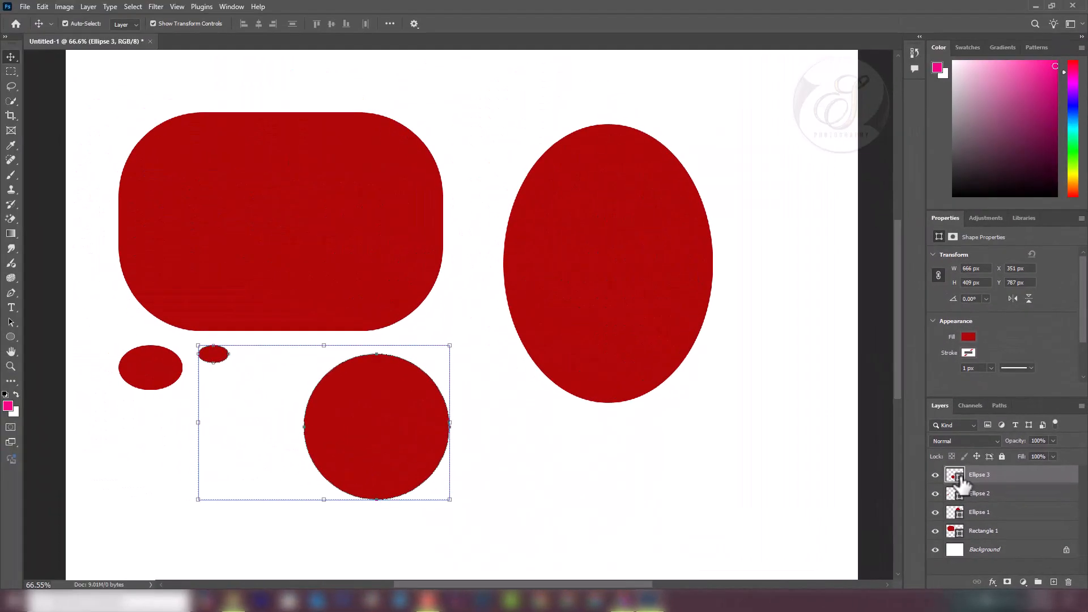
- Change the fill of the layer holding the circle and smallest ellipse to black (000000)
{"action": "double_click", "coordinate": [962, 484]}
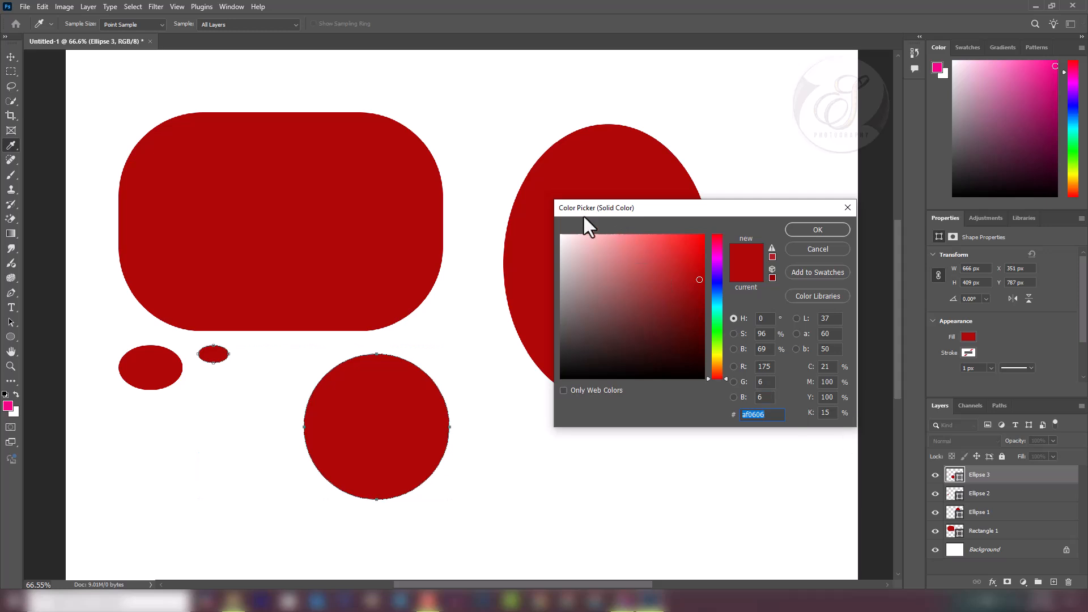
{"action": "left_click", "coordinate": [716, 328]}
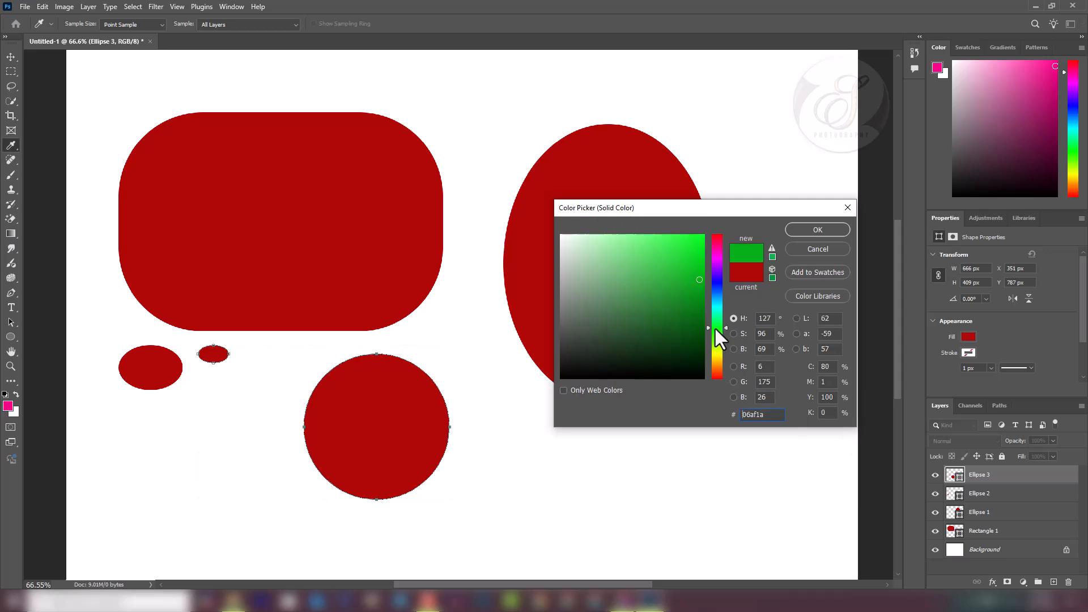
{"action": "mouse_move", "coordinate": [671, 262]}
{"action": "left_mouse_down"}
{"action": "mouse_move", "coordinate": [673, 245]}
{"action": "mouse_move", "coordinate": [675, 314]}
{"action": "left_mouse_up"}
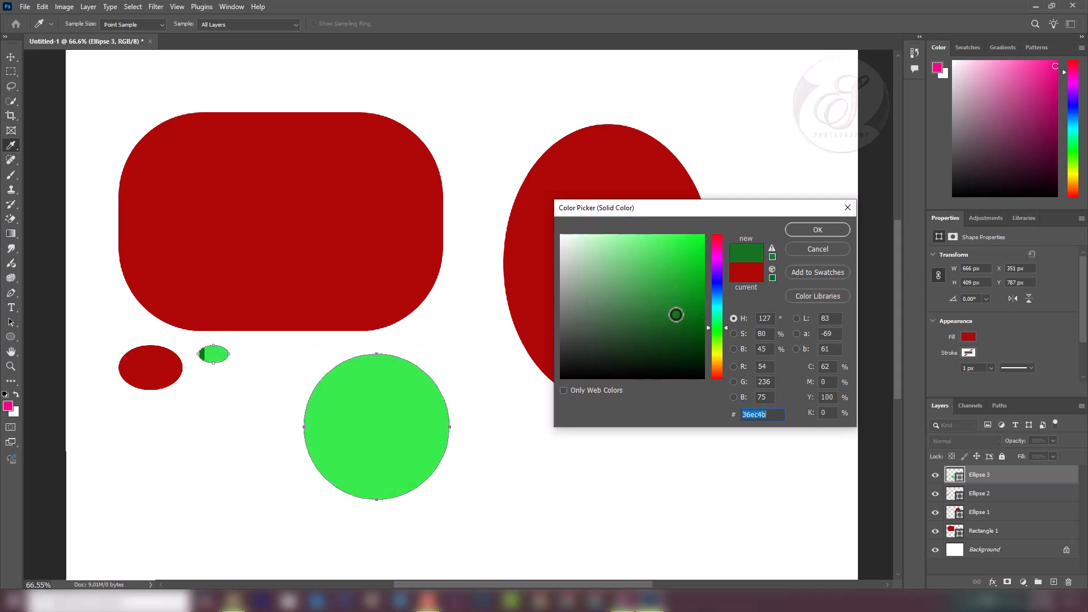
{"action": "mouse_move", "coordinate": [672, 359]}
{"action": "left_mouse_down"}
{"action": "mouse_move", "coordinate": [595, 365]}
{"action": "mouse_move", "coordinate": [551, 389]}
{"action": "left_mouse_up"}
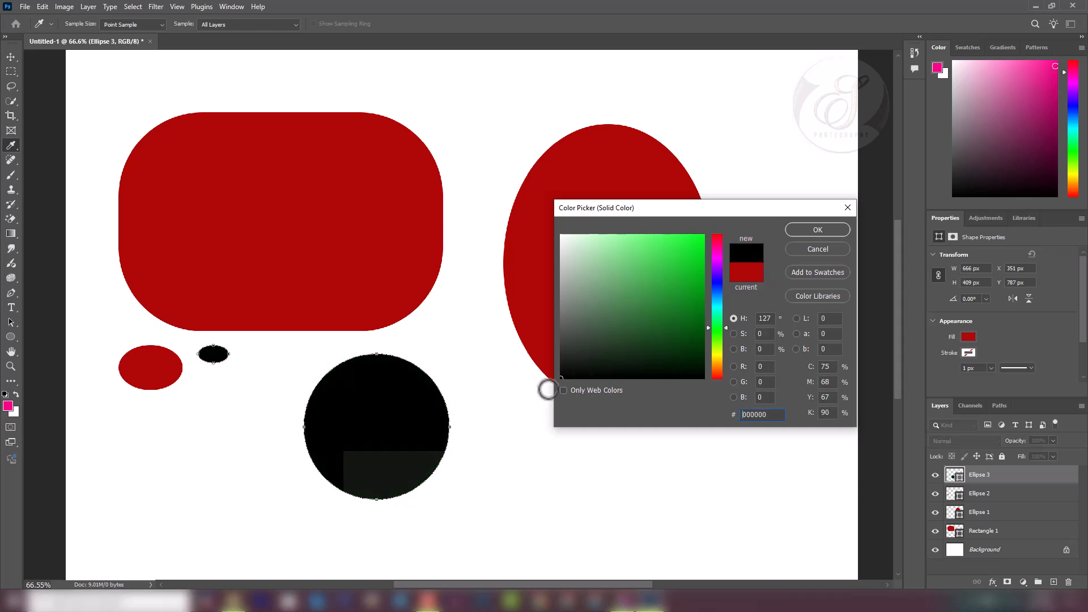
{"action": "left_click", "coordinate": [799, 227]}
{"action": "key", "text": "v"}
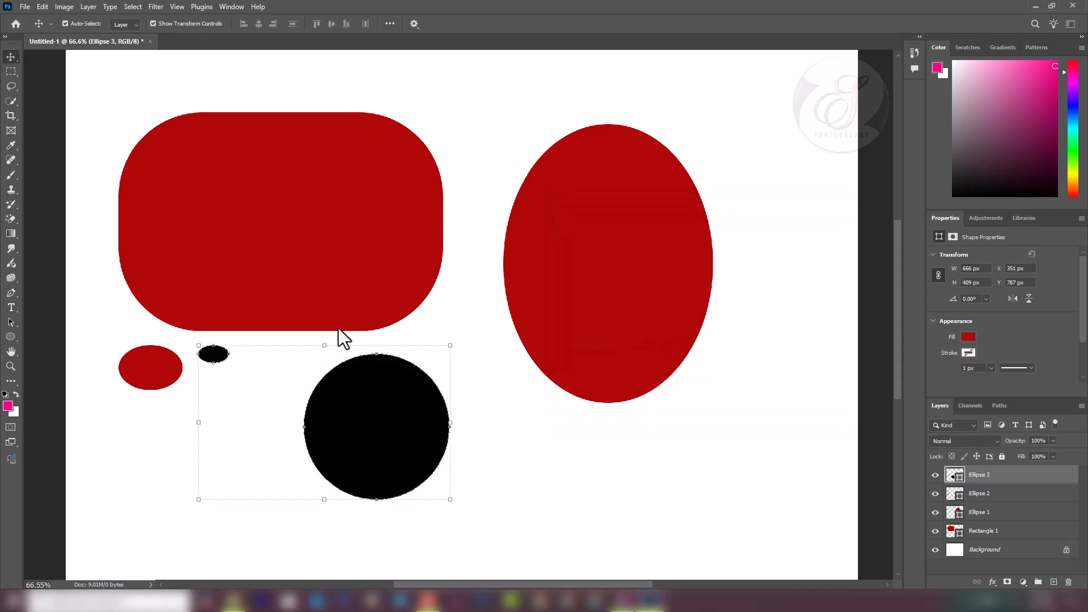
- Draw a black line about 628 px long below the tall ellipse and resize it into a block about 487 × 193 px
{"action": "right_click", "coordinate": [10, 337]}
{"action": "left_click", "coordinate": [63, 337]}
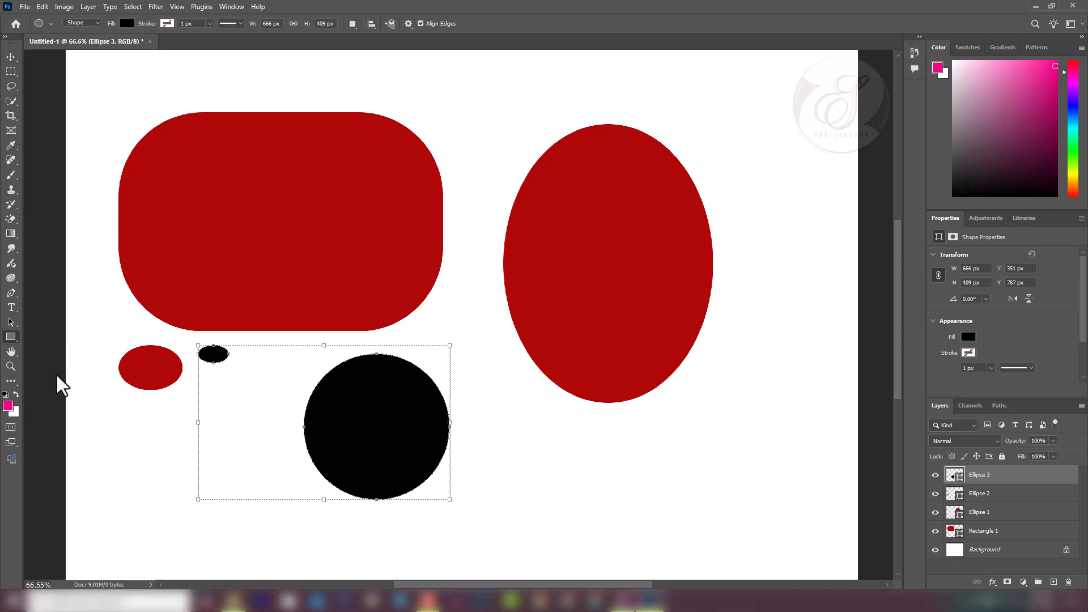
{"action": "right_click", "coordinate": [11, 335]}
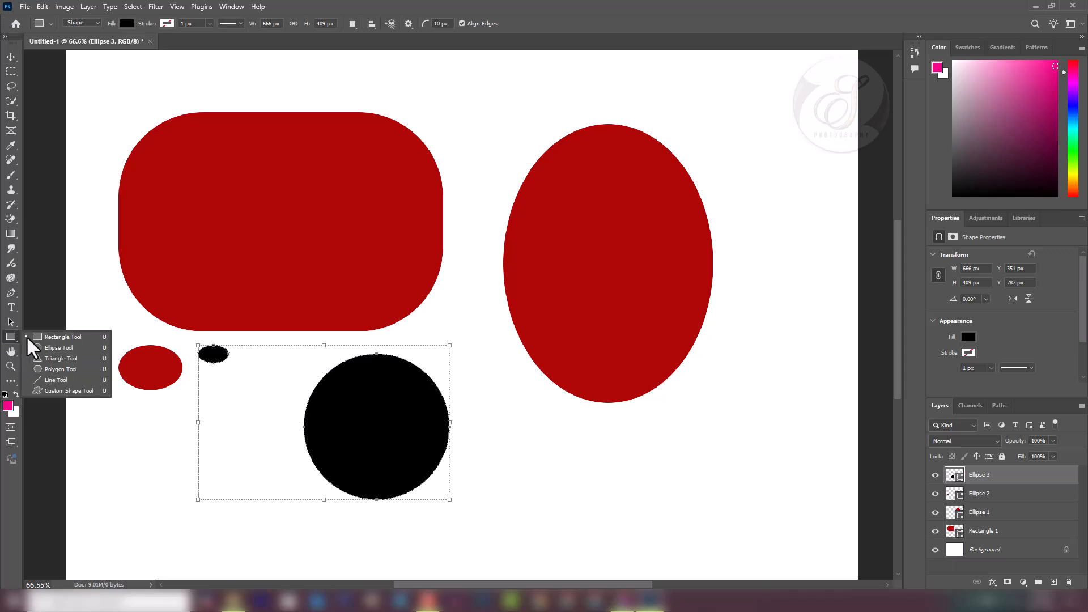
{"action": "left_click", "coordinate": [60, 382]}
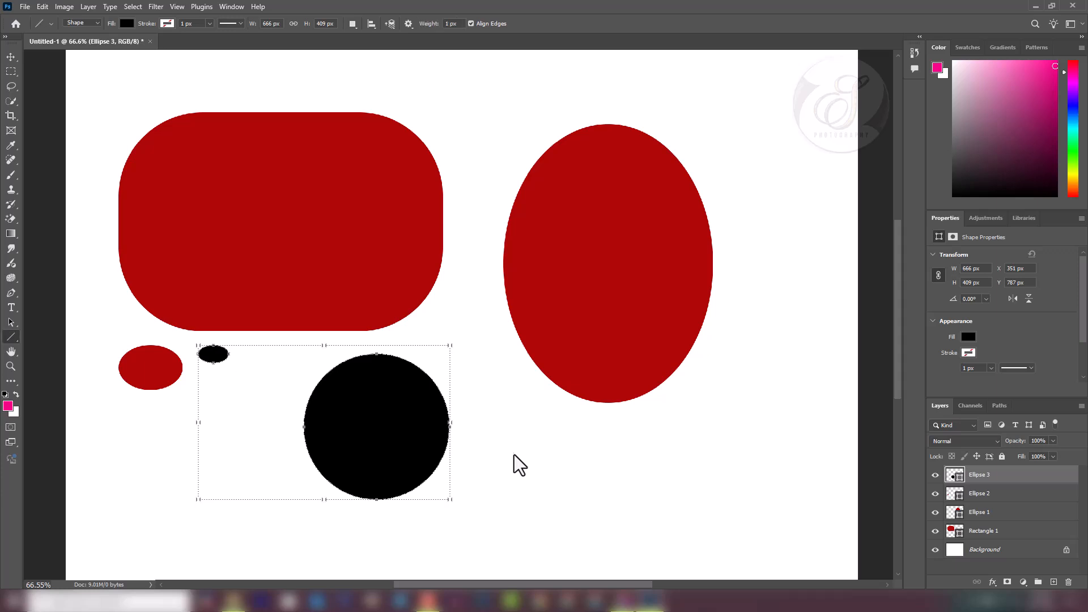
{"action": "left_click_drag", "start_coordinate": [514, 454], "coordinate": [751, 451]}
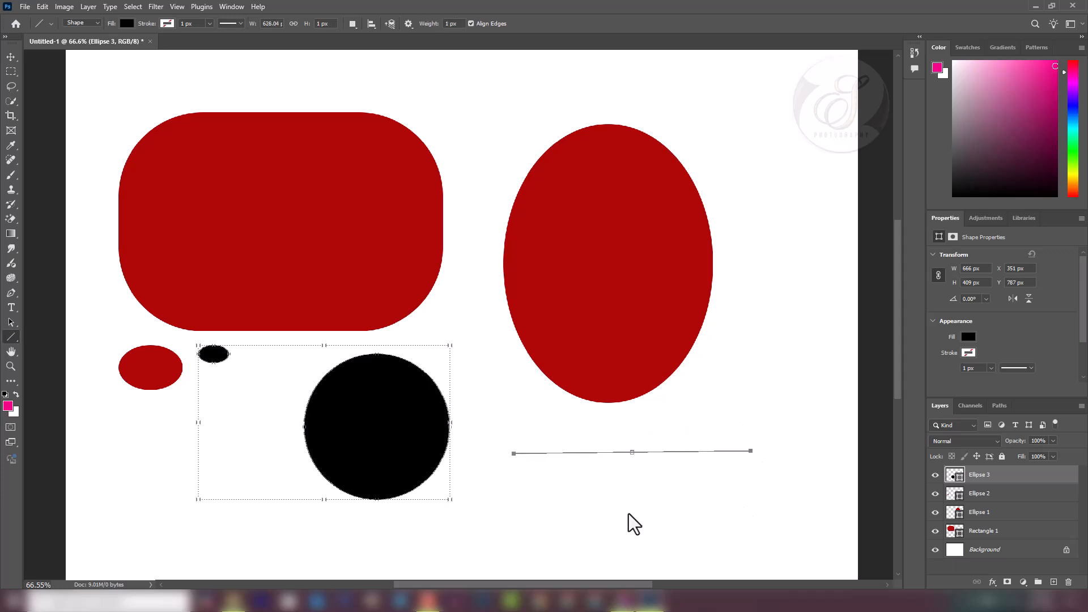
{"action": "left_click_drag", "start_coordinate": [632, 452], "coordinate": [661, 513]}
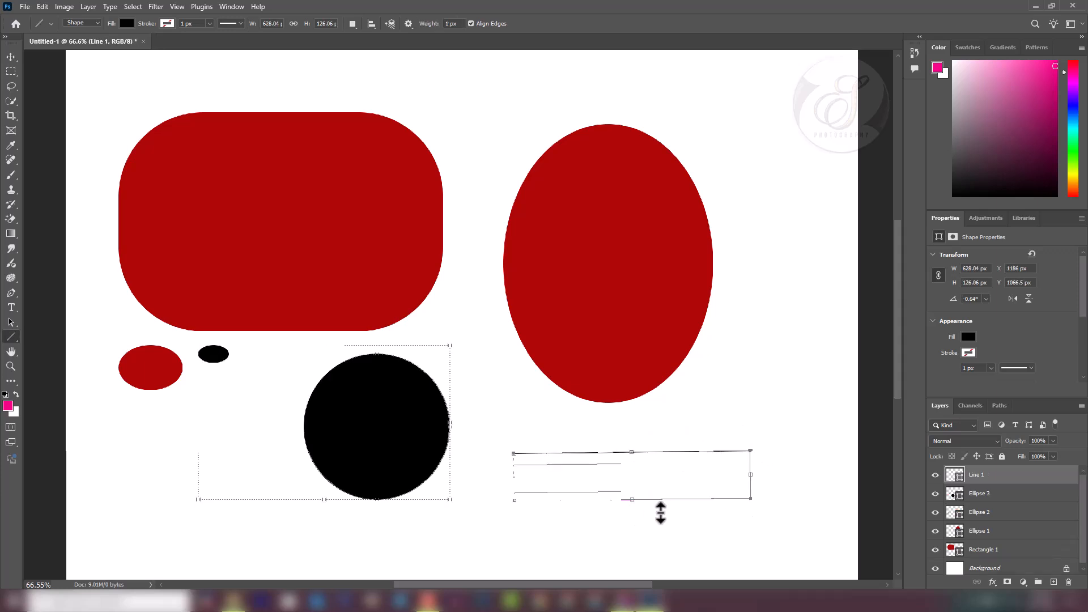
{"action": "left_click_drag", "start_coordinate": [631, 451], "coordinate": [630, 429]}
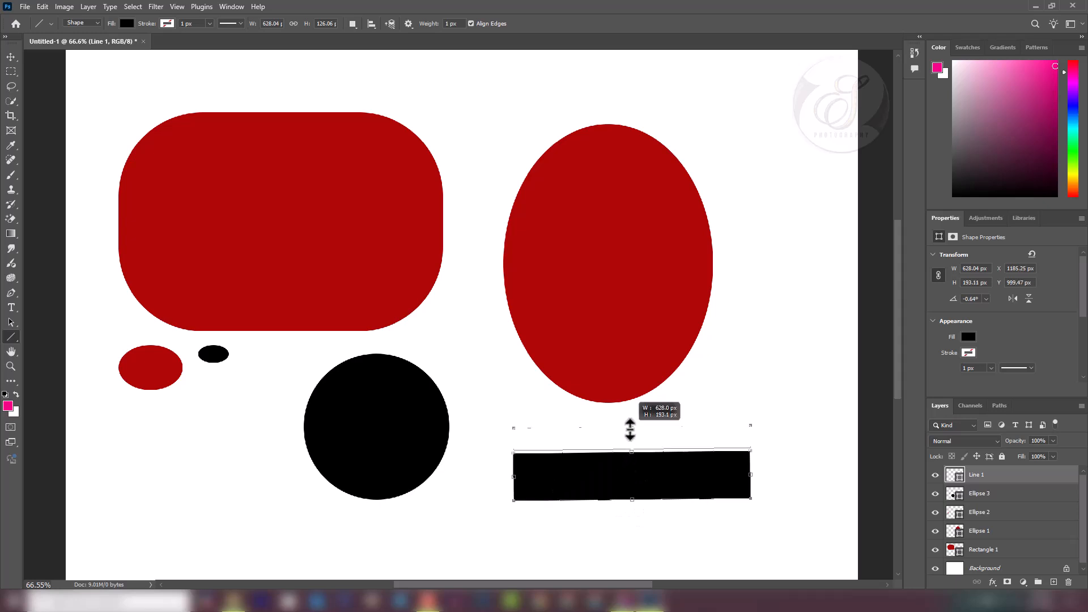
{"action": "left_click_drag", "start_coordinate": [513, 464], "coordinate": [566, 464]}
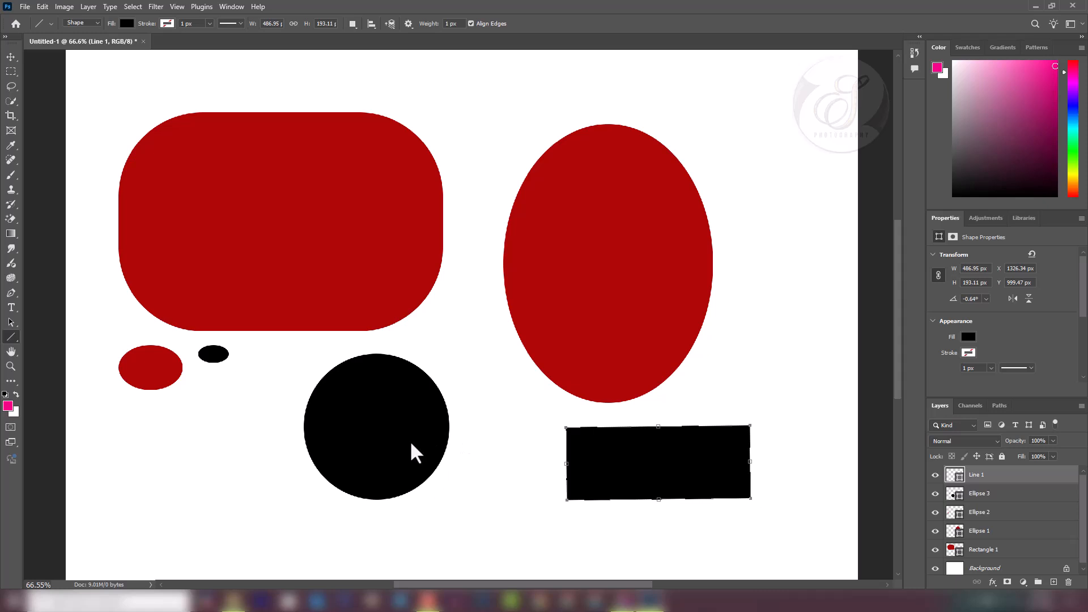
- Activate the Custom Shape tool and display its shape presets as large thumbnails
{"action": "left_click", "coordinate": [11, 336]}
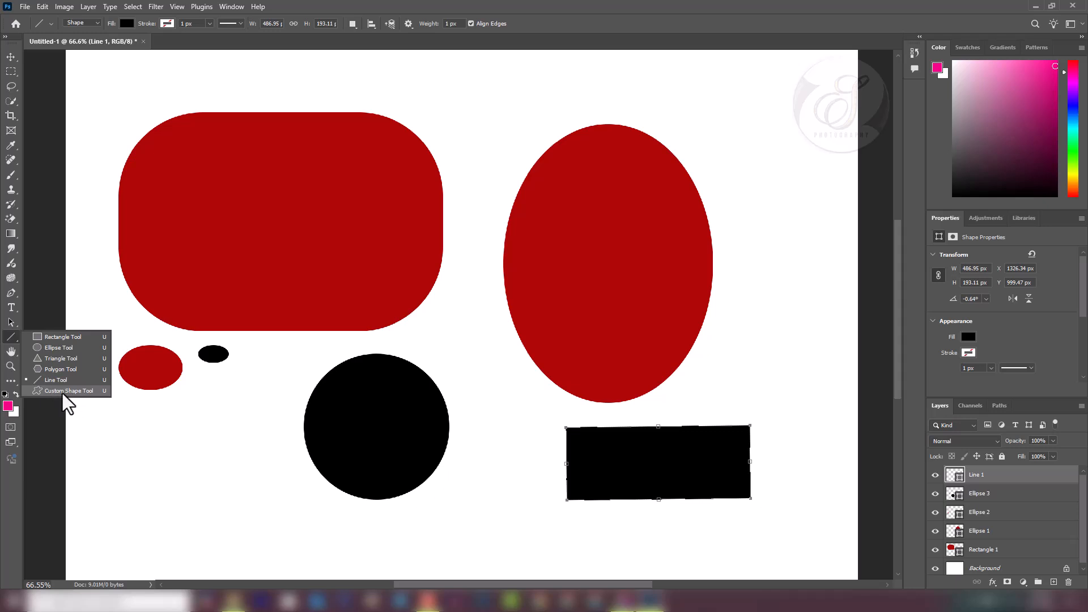
{"action": "key", "text": "Escape"}
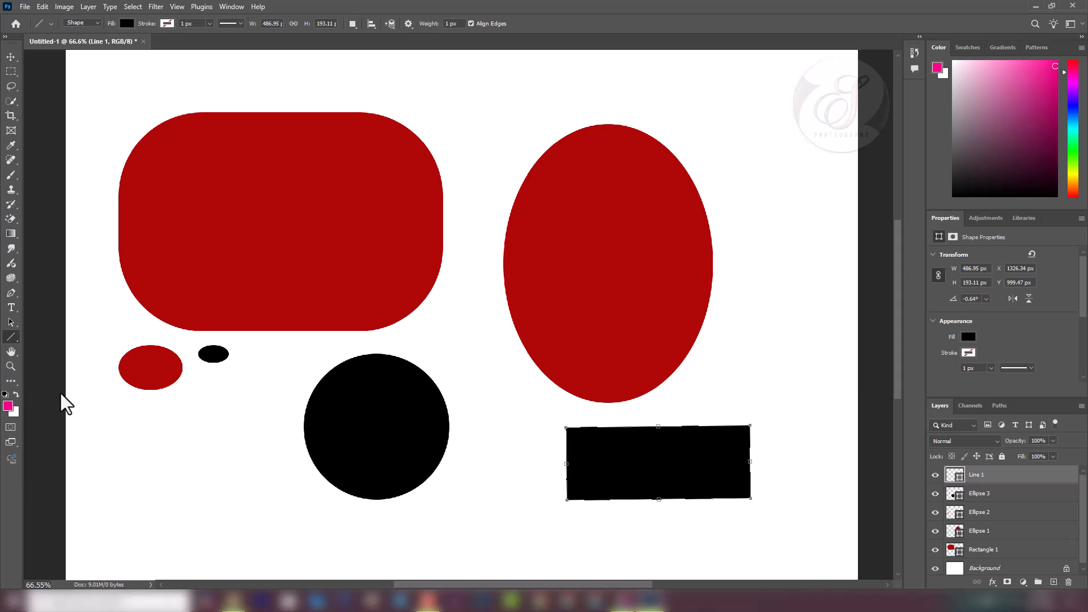
{"action": "key", "text": "shift+u"}
{"action": "left_click", "coordinate": [459, 24]}
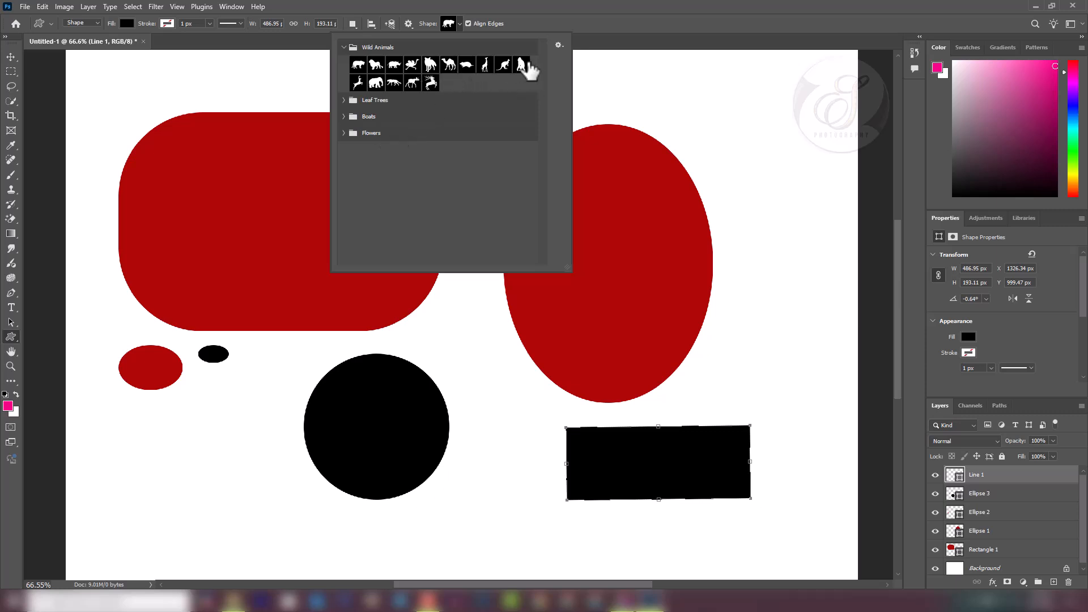
{"action": "left_click", "coordinate": [559, 45]}
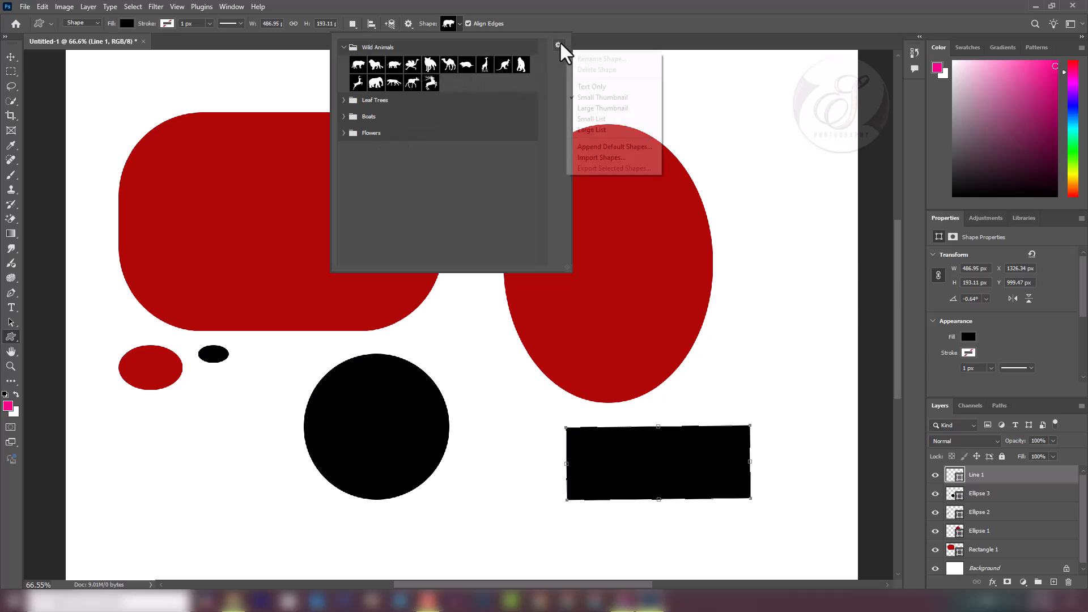
{"action": "left_click", "coordinate": [593, 111]}
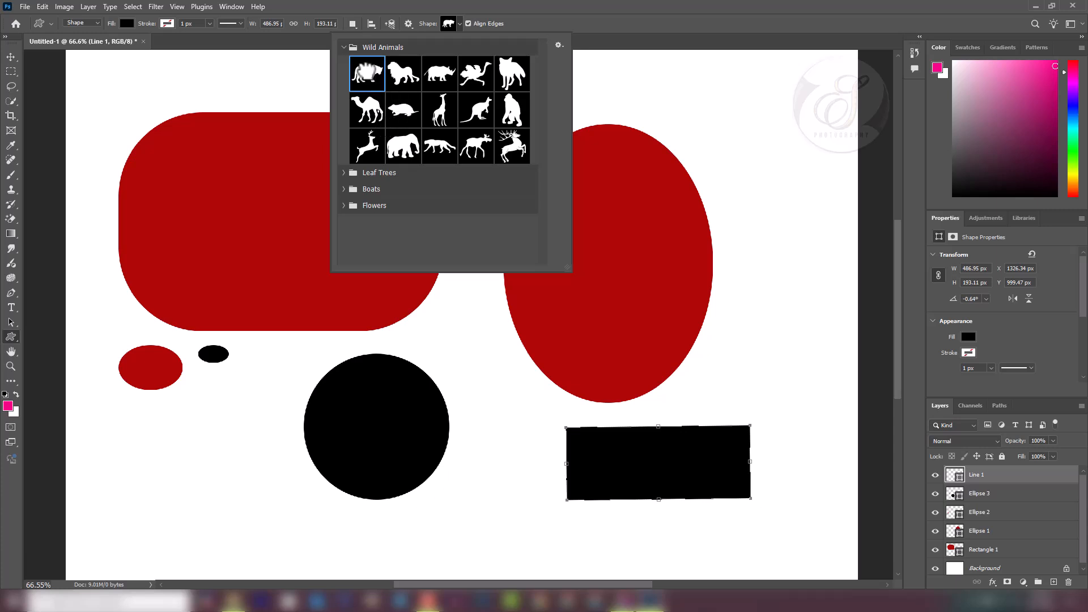
- Draw the tiger shape from the Wild Animals presets, about 434 × 275 px, in the canvas's upper-right corner
{"action": "left_click", "coordinate": [674, 79]}
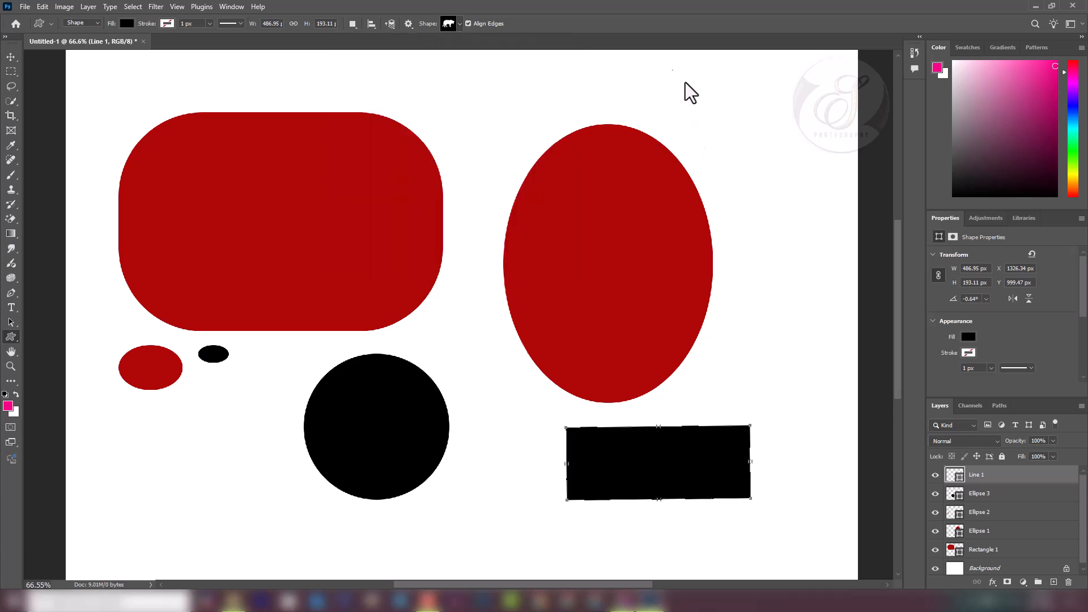
{"action": "left_click_drag", "start_coordinate": [672, 69], "coordinate": [835, 173]}
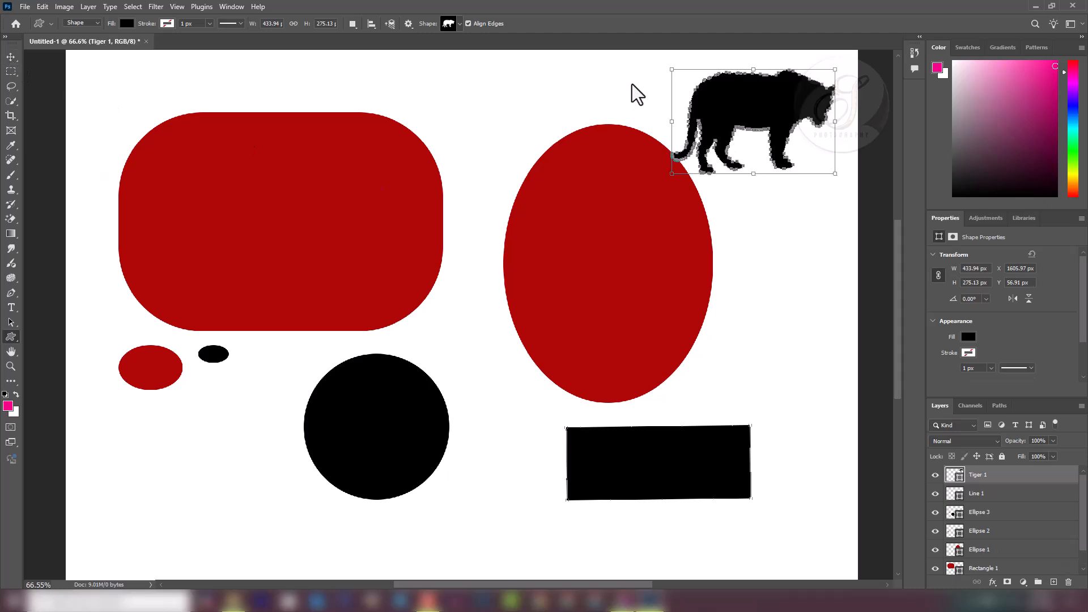
{"action": "left_click", "coordinate": [11, 57]}
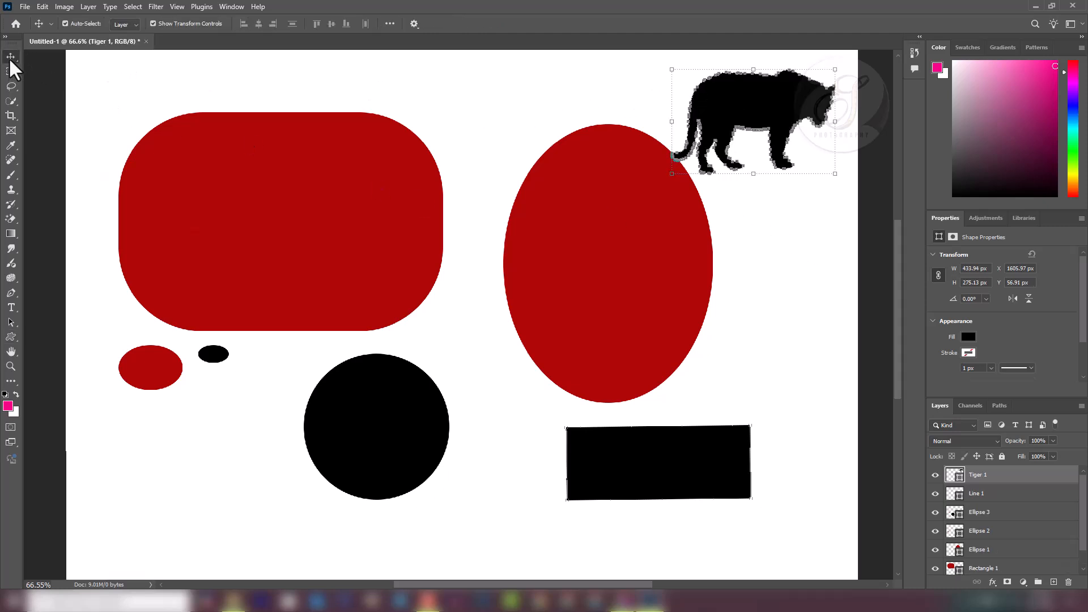
- Move the tiger onto the middle of the tall red ellipse and select the large red rounded rectangle
{"action": "left_click", "coordinate": [755, 263]}
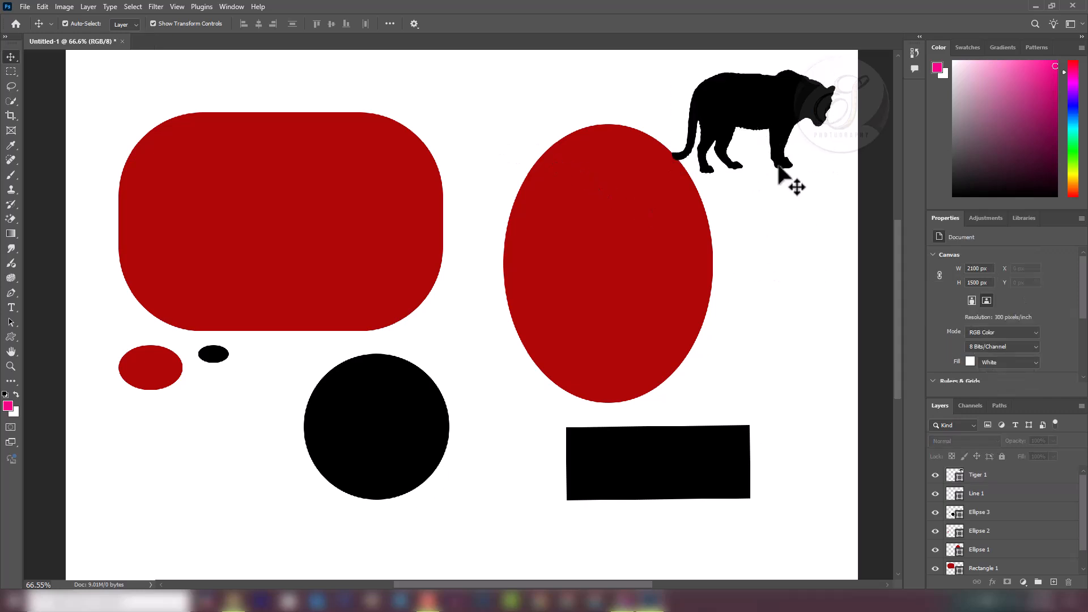
{"action": "left_click_drag", "start_coordinate": [765, 120], "coordinate": [599, 285]}
{"action": "left_click", "coordinate": [296, 238]}
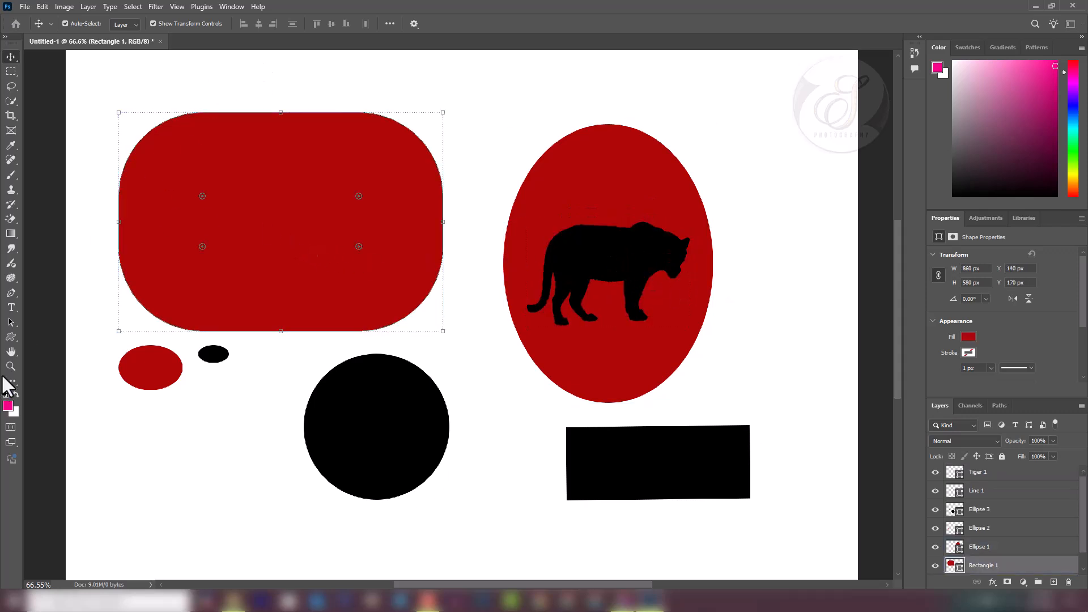
- Choose the spreading tree in the second row of the Leaf Trees presets for the Custom Shape tool
{"action": "left_click", "coordinate": [11, 337]}
{"action": "left_click", "coordinate": [460, 23]}
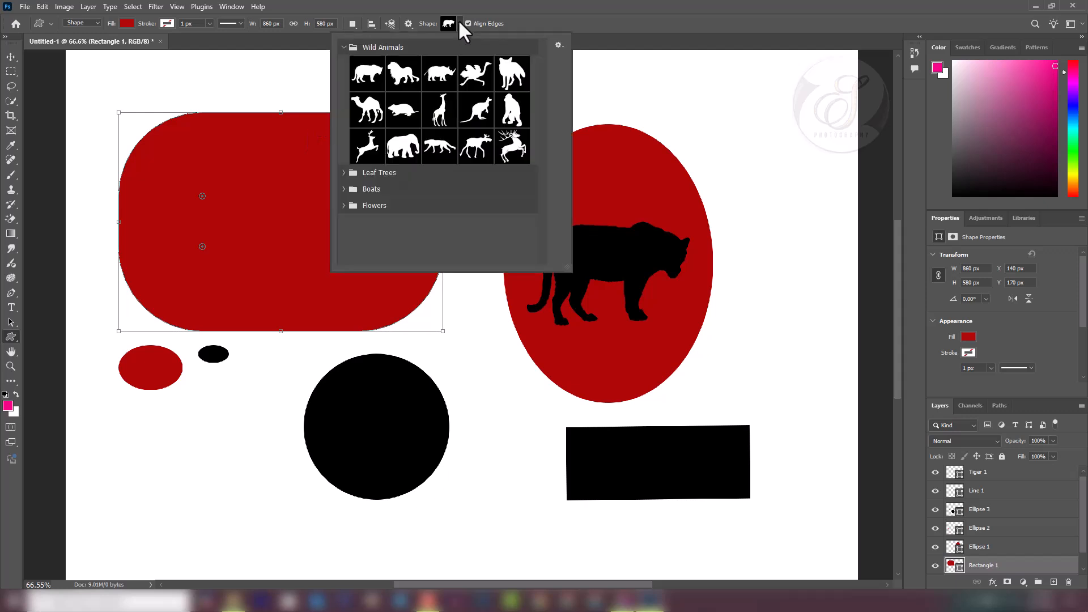
{"action": "left_click", "coordinate": [344, 173]}
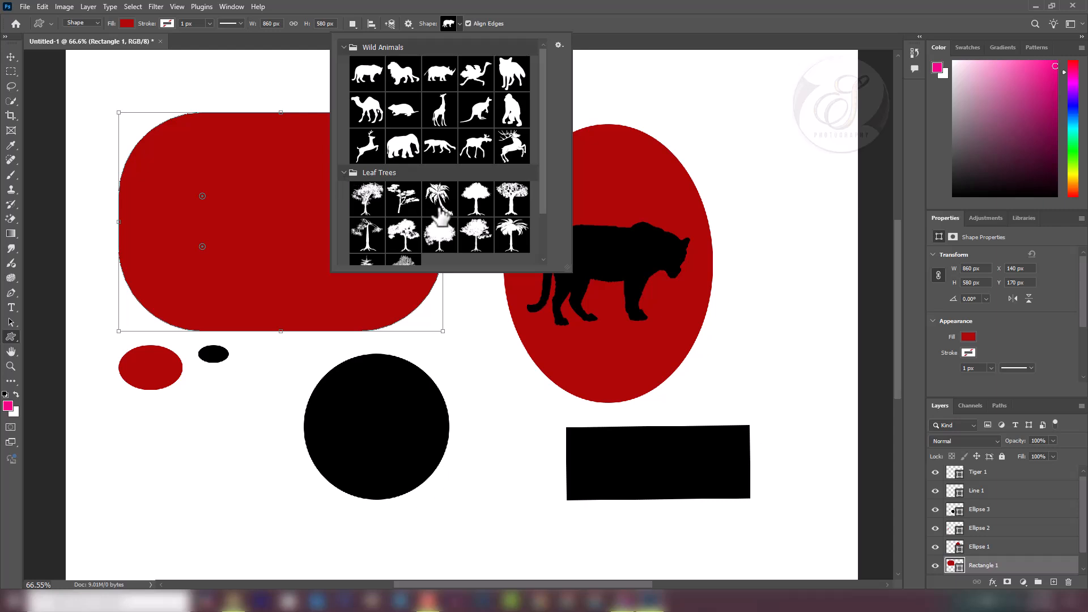
{"action": "scroll", "coordinate": [436, 224], "scroll_direction": "down", "scroll_amount": 1}
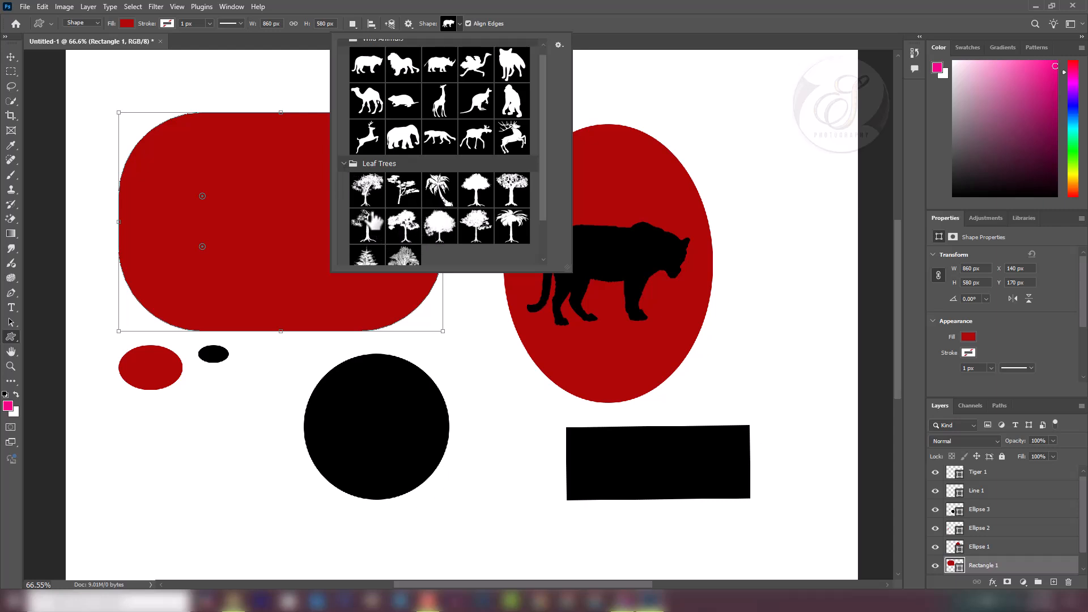
{"action": "left_click", "coordinate": [401, 222]}
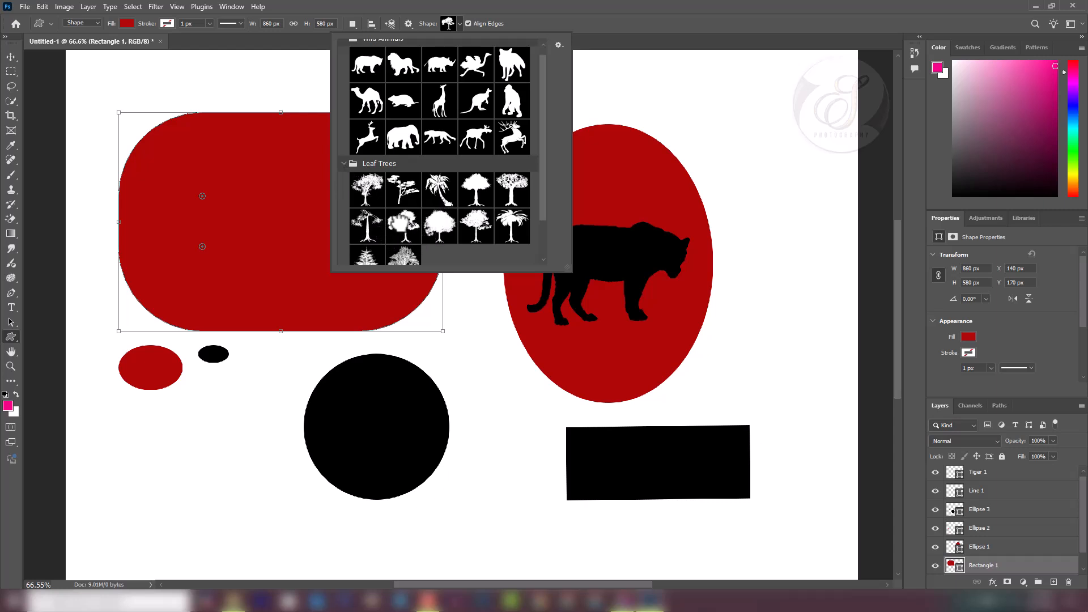
{"action": "left_click", "coordinate": [547, 12]}
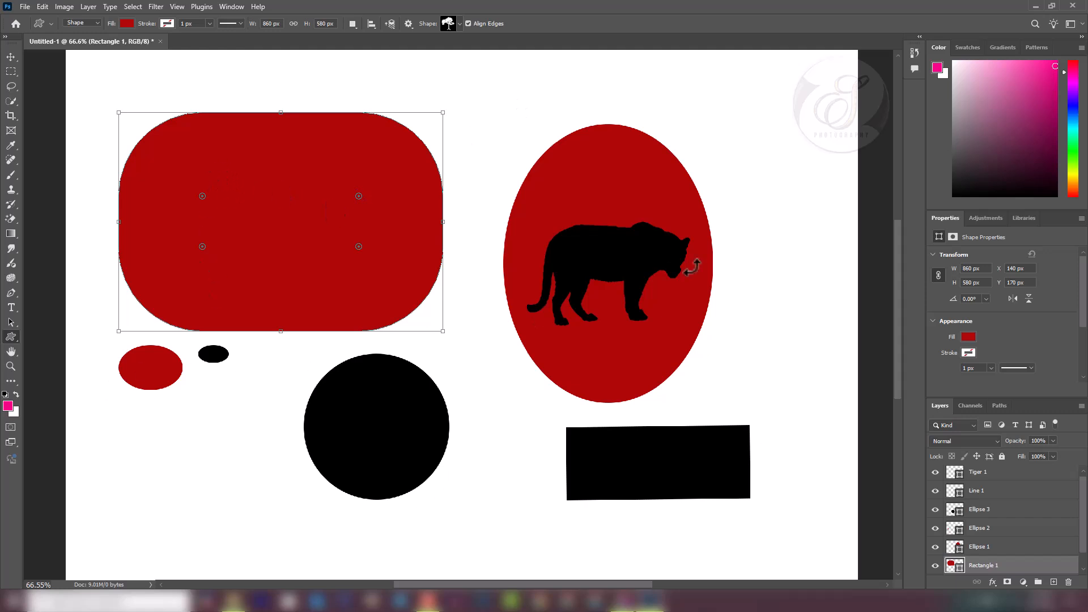
- Change the large rounded rectangle's fill to the bright green from the recently used colors
{"action": "left_click", "coordinate": [127, 24]}
{"action": "left_click", "coordinate": [137, 84]}
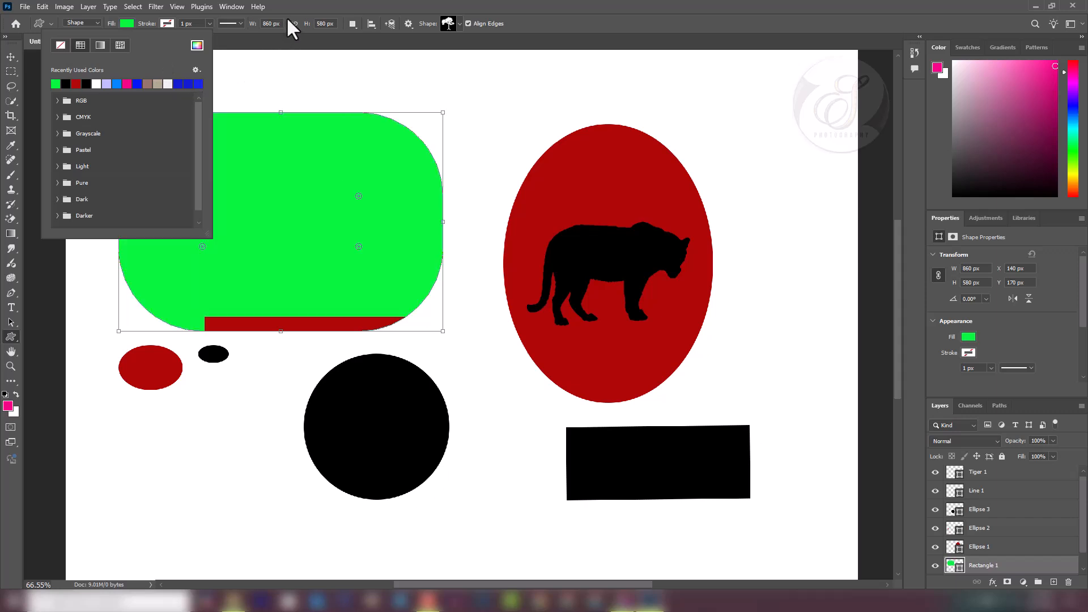
{"action": "left_click", "coordinate": [288, 8]}
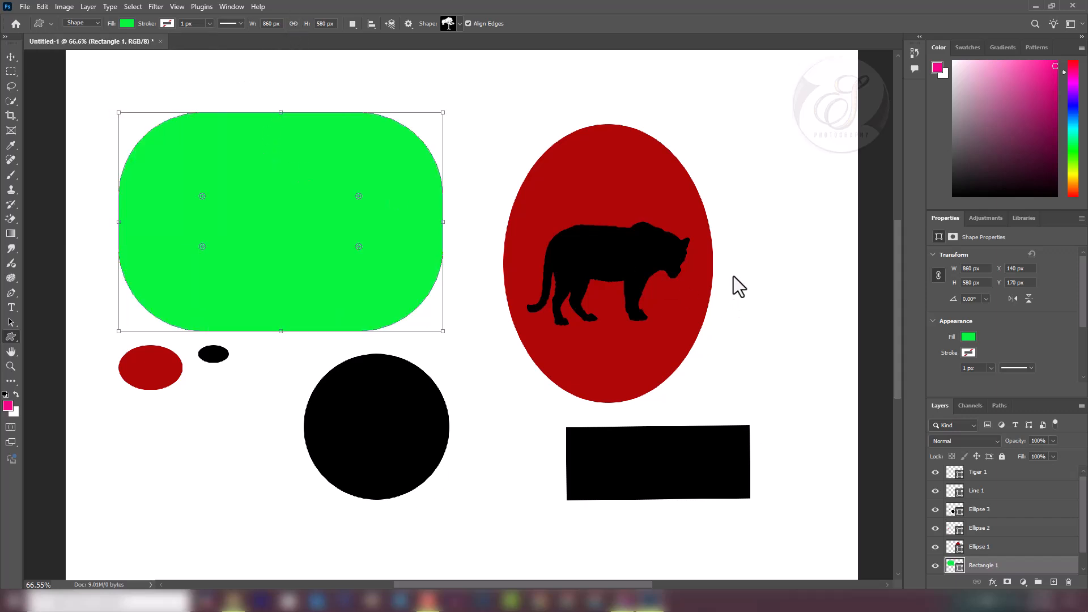
- Draw the tree shape about 335 × 335 px in the canvas's upper-right corner, at about X 1806 px, Y 161 px
{"action": "left_click_drag", "start_coordinate": [747, 110], "coordinate": [837, 349]}
{"action": "left_click_drag", "start_coordinate": [797, 286], "coordinate": [871, 417]}
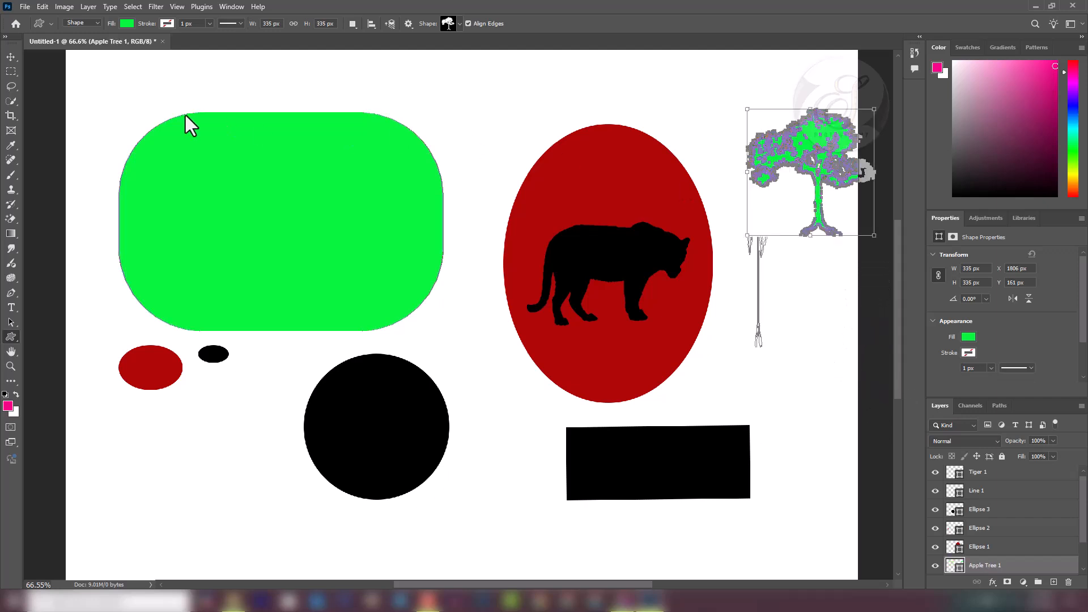
{"action": "left_click", "coordinate": [11, 57]}
{"action": "left_click", "coordinate": [813, 311]}
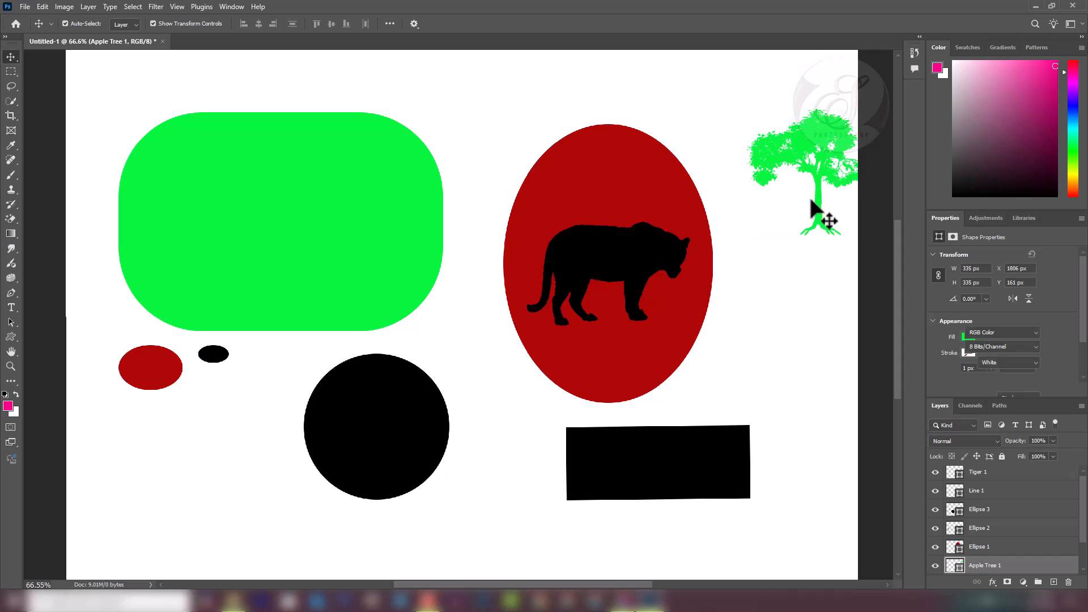
- Move the green tree down and left so its foliage meets the right edge of the tall red ellipse
{"action": "left_click", "coordinate": [804, 136]}
{"action": "left_click_drag", "start_coordinate": [805, 138], "coordinate": [753, 115]}
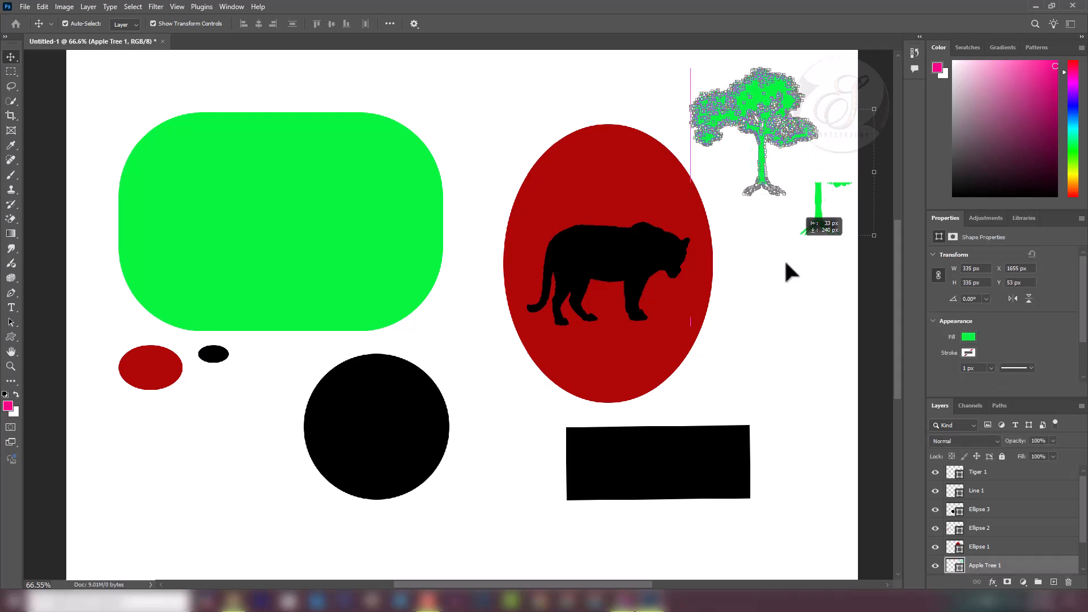
{"action": "left_click_drag", "start_coordinate": [789, 272], "coordinate": [818, 393]}
{"action": "left_click", "coordinate": [807, 379]}
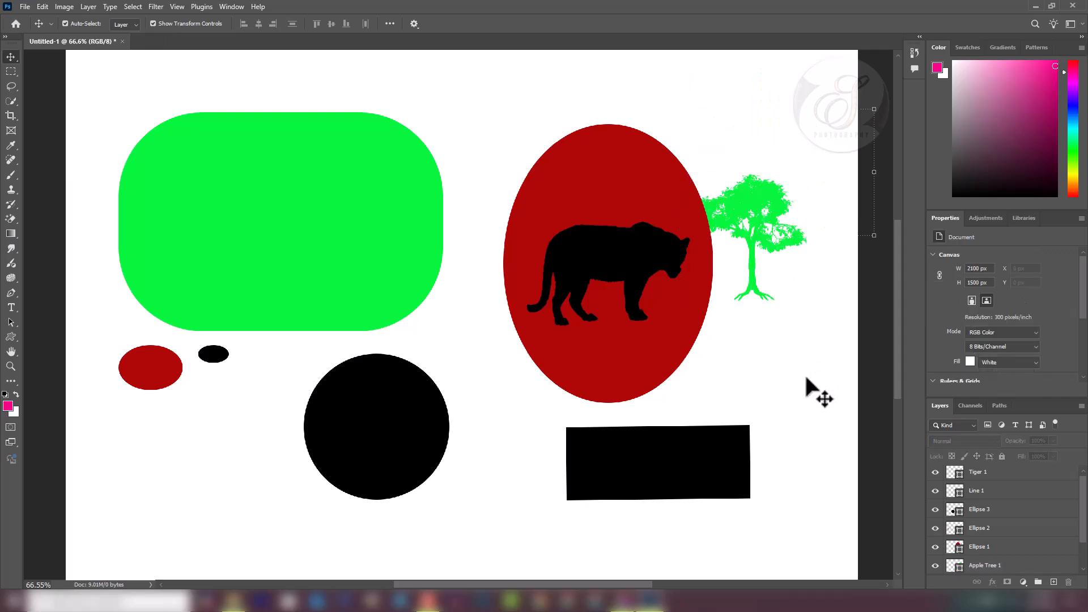
- Pan around the canvas with the Hand tool, magnify the tiger and tree to about 306%, and fit the canvas to the screen
{"action": "left_click", "coordinate": [11, 352]}
{"action": "left_click_drag", "start_coordinate": [478, 357], "coordinate": [445, 204]}
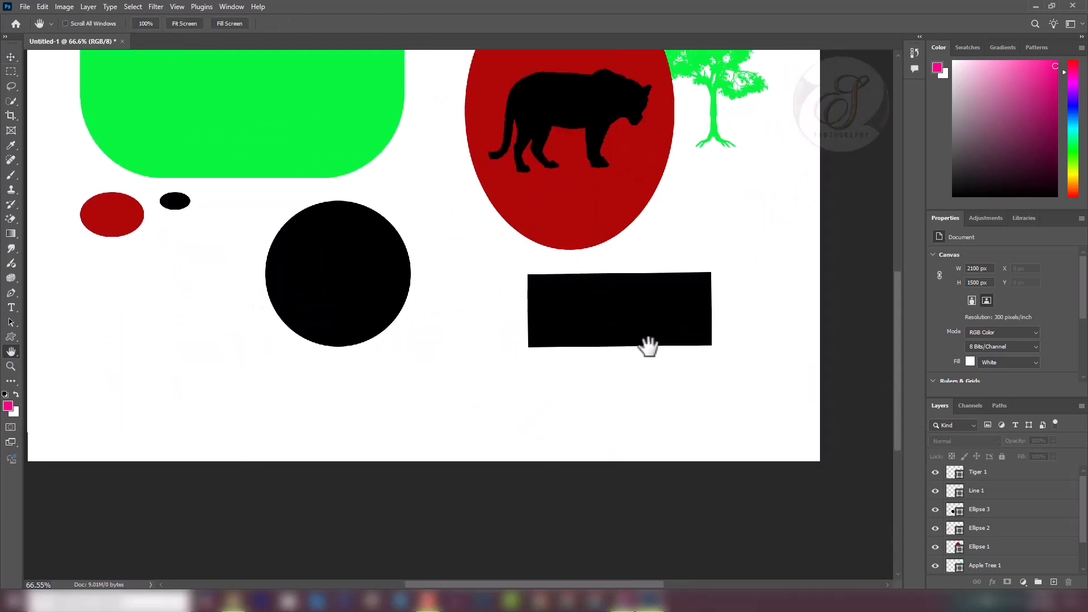
{"action": "left_click_drag", "start_coordinate": [649, 345], "coordinate": [515, 430]}
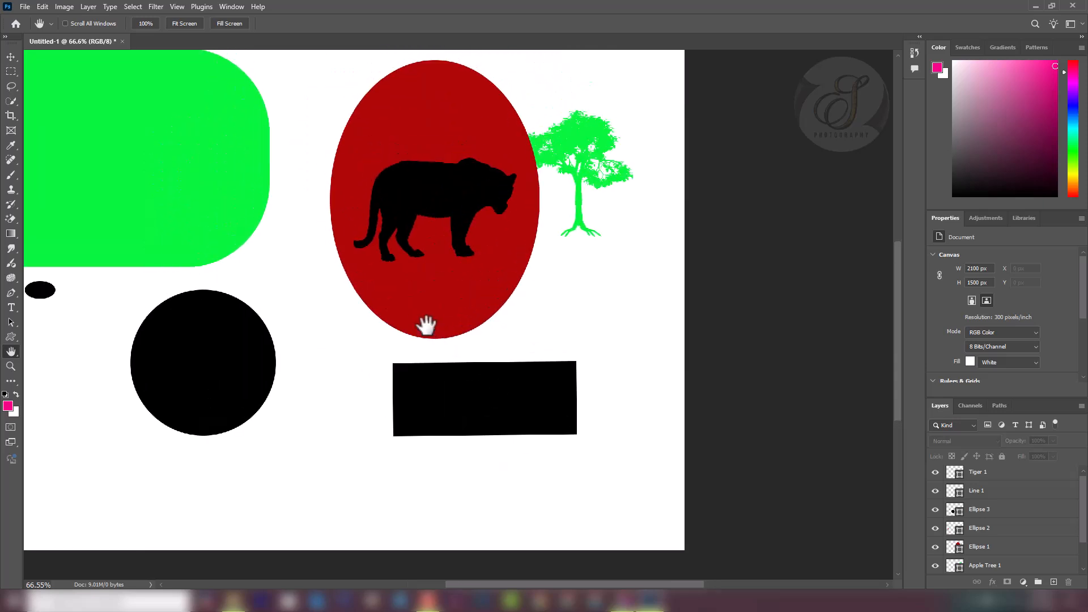
{"action": "scroll", "coordinate": [426, 326], "scroll_direction": "up", "scroll_amount": 5}
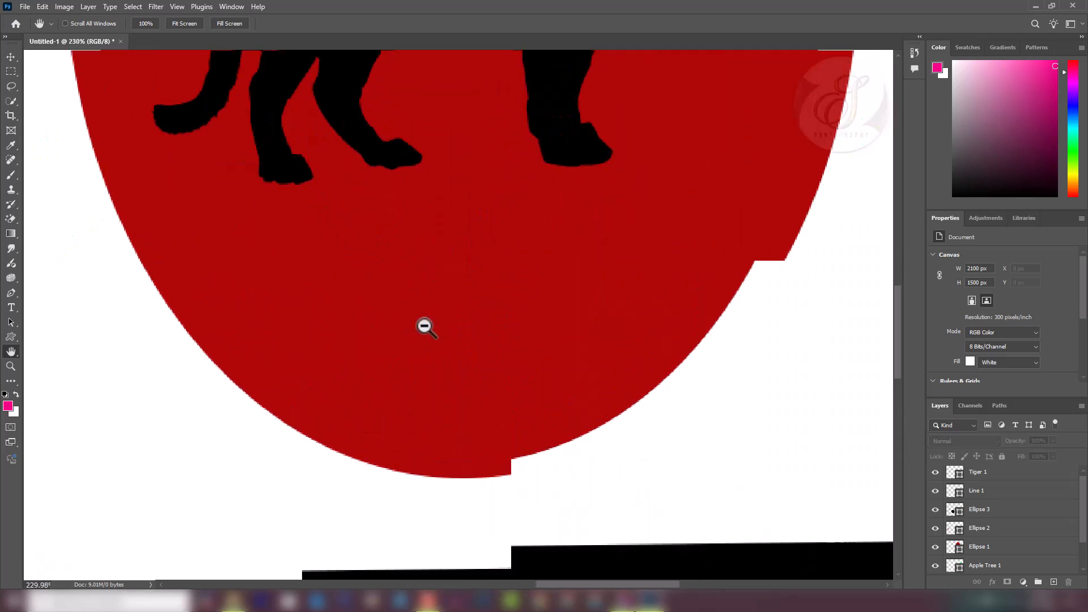
{"action": "scroll", "coordinate": [426, 326], "scroll_direction": "up", "scroll_amount": 2}
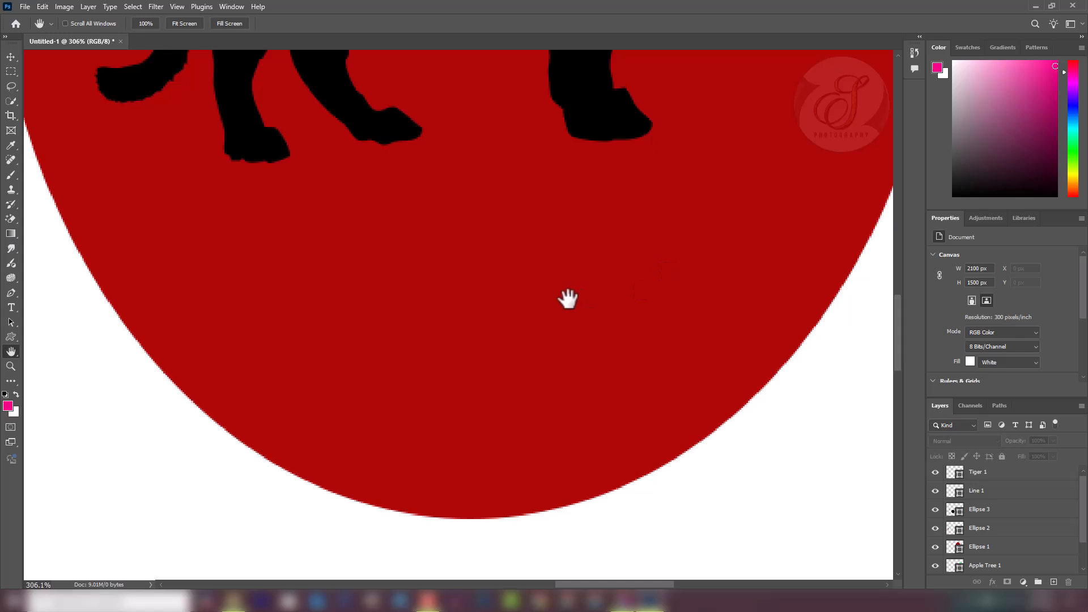
{"action": "left_click_drag", "start_coordinate": [568, 299], "coordinate": [461, 389]}
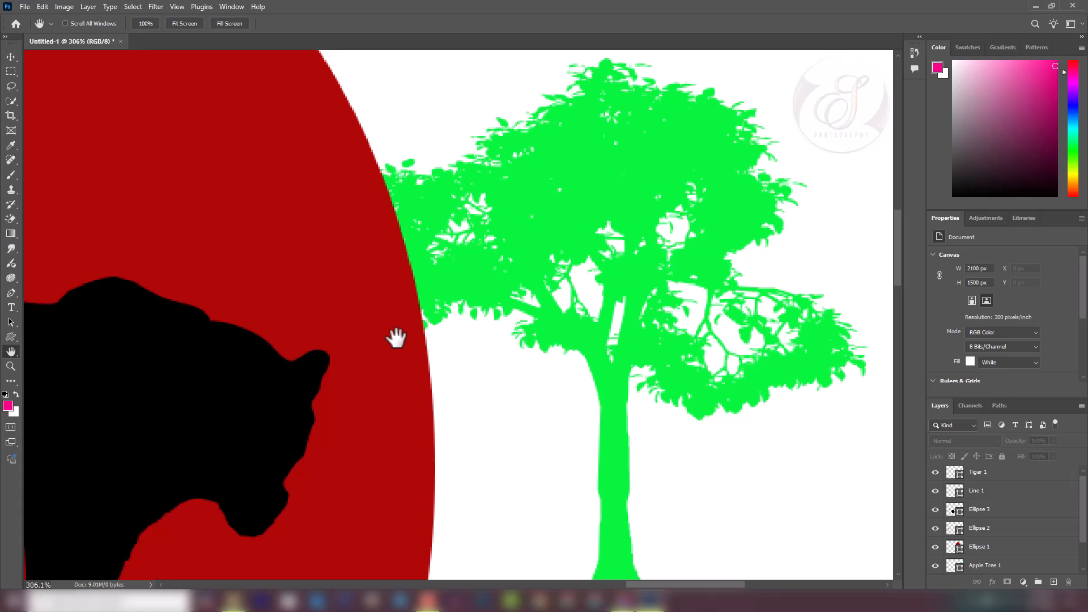
{"action": "key", "text": "ctrl+0"}
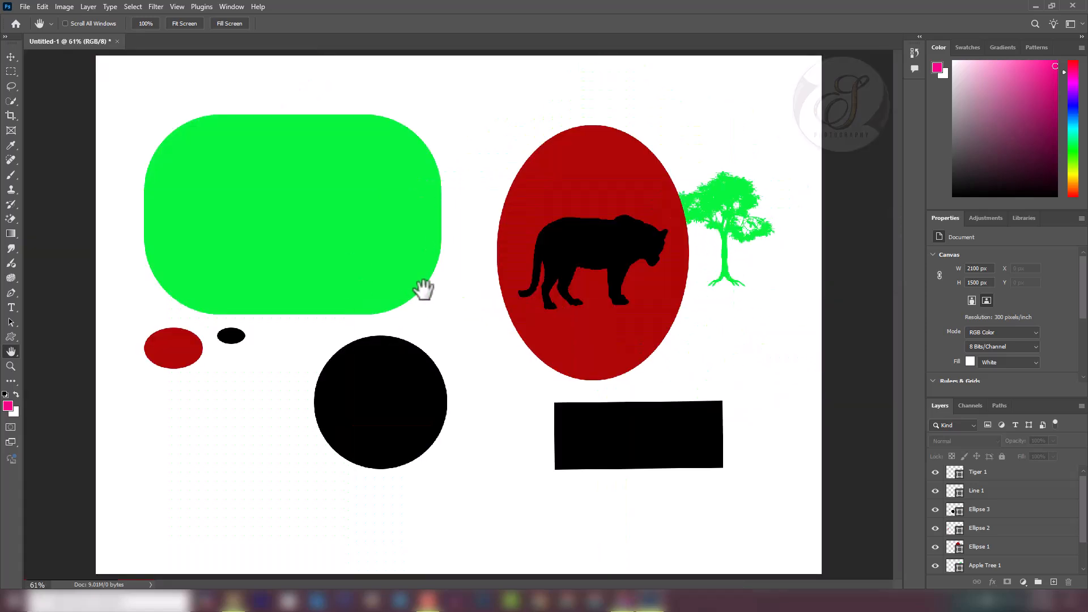
- Move the small red ellipse slightly down and left, to about X 122 px, Y 802 px
{"action": "left_click", "coordinate": [12, 367]}
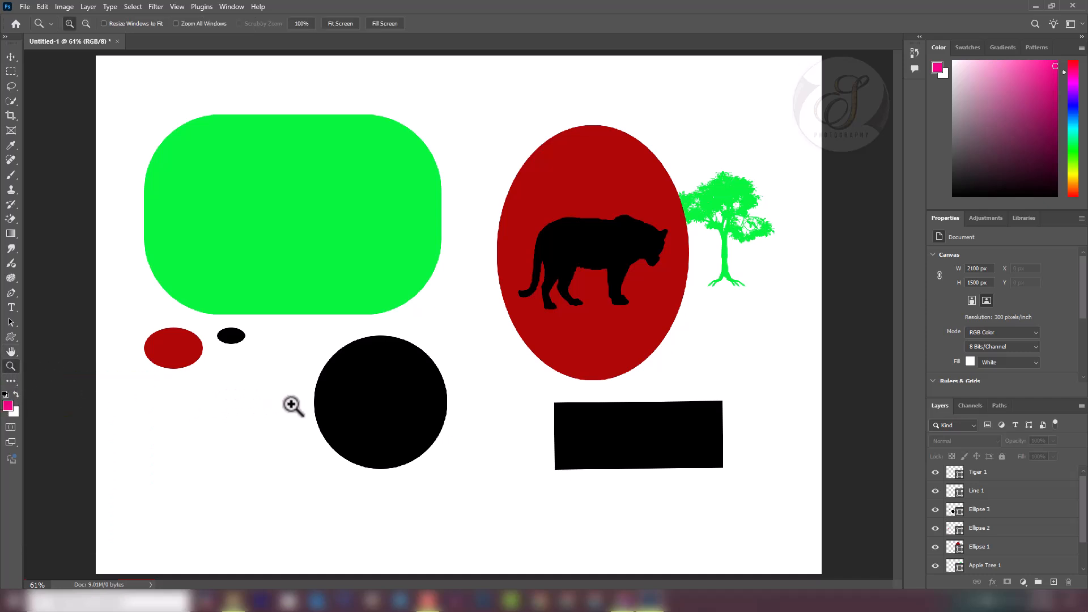
{"action": "left_click", "coordinate": [10, 57]}
{"action": "left_click", "coordinate": [286, 218]}
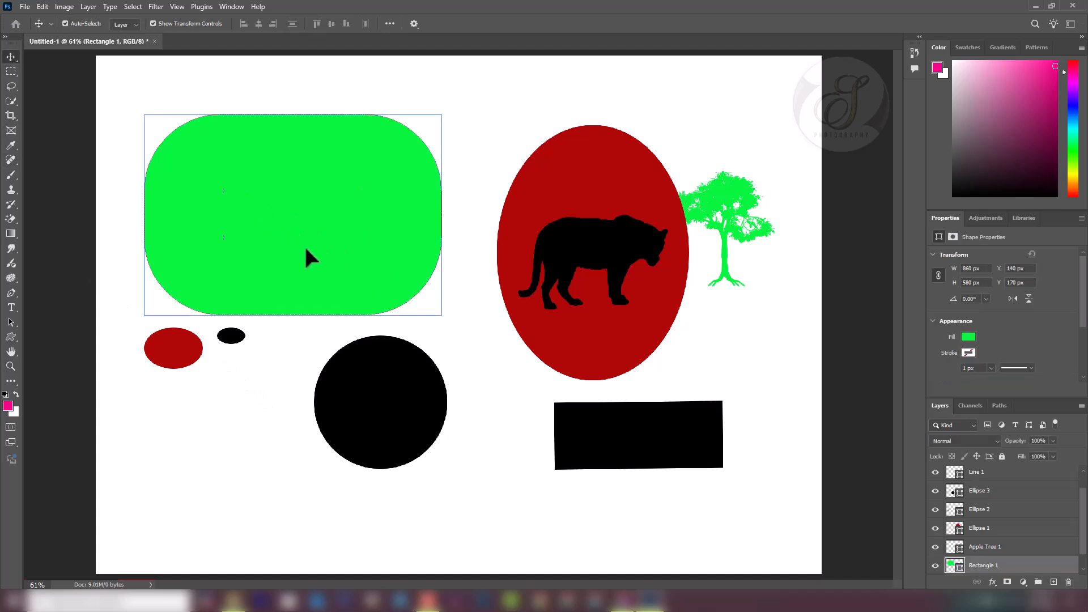
{"action": "left_click", "coordinate": [230, 335]}
{"action": "left_click", "coordinate": [182, 356]}
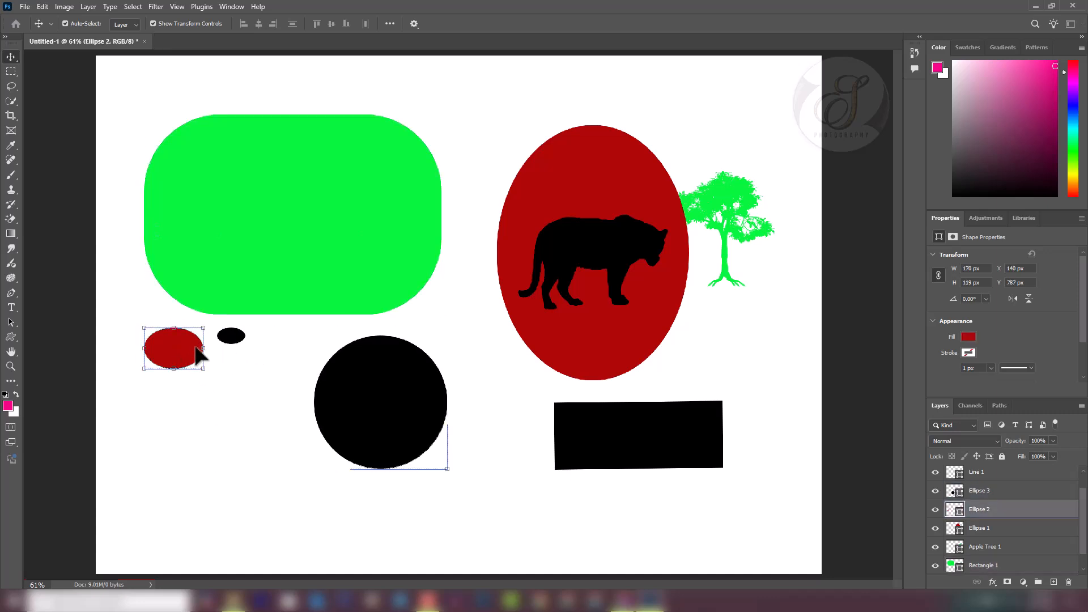
{"action": "key", "text": "z"}
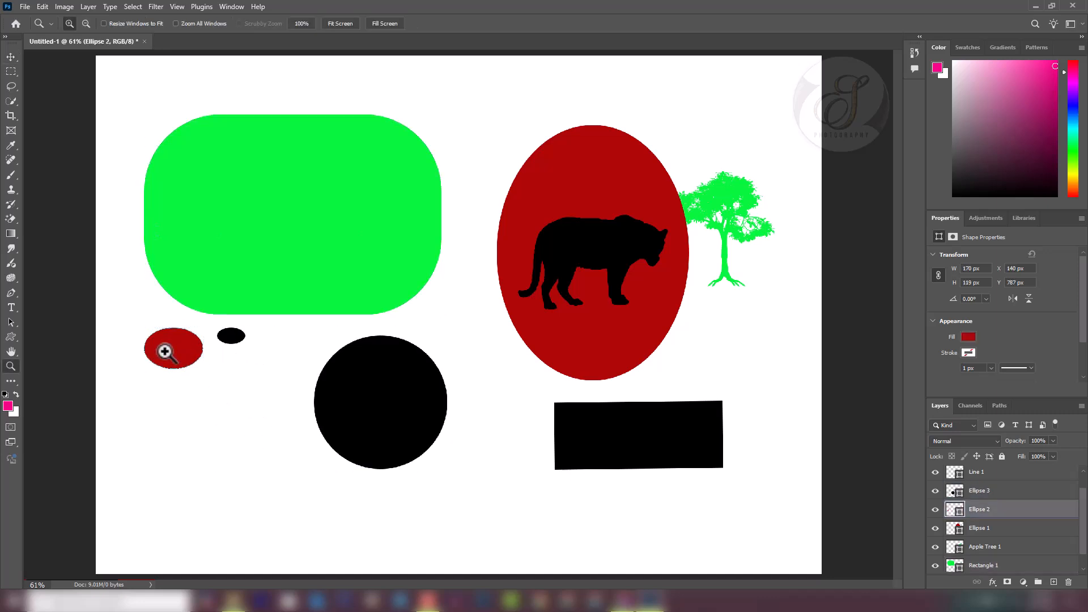
{"action": "left_click_drag", "start_coordinate": [85, 292], "coordinate": [269, 416]}
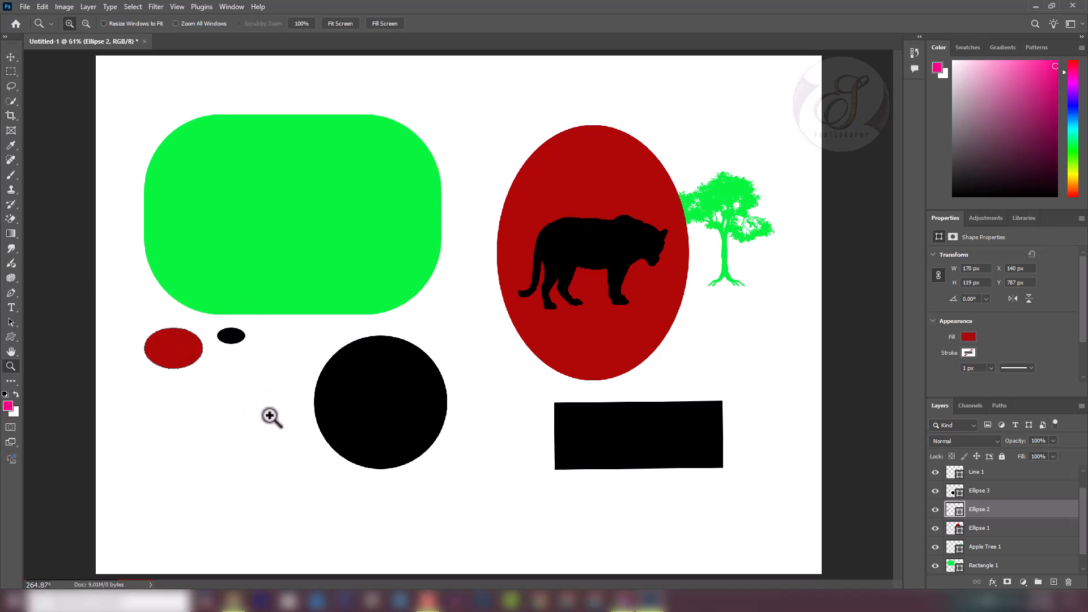
{"action": "key", "text": "v"}
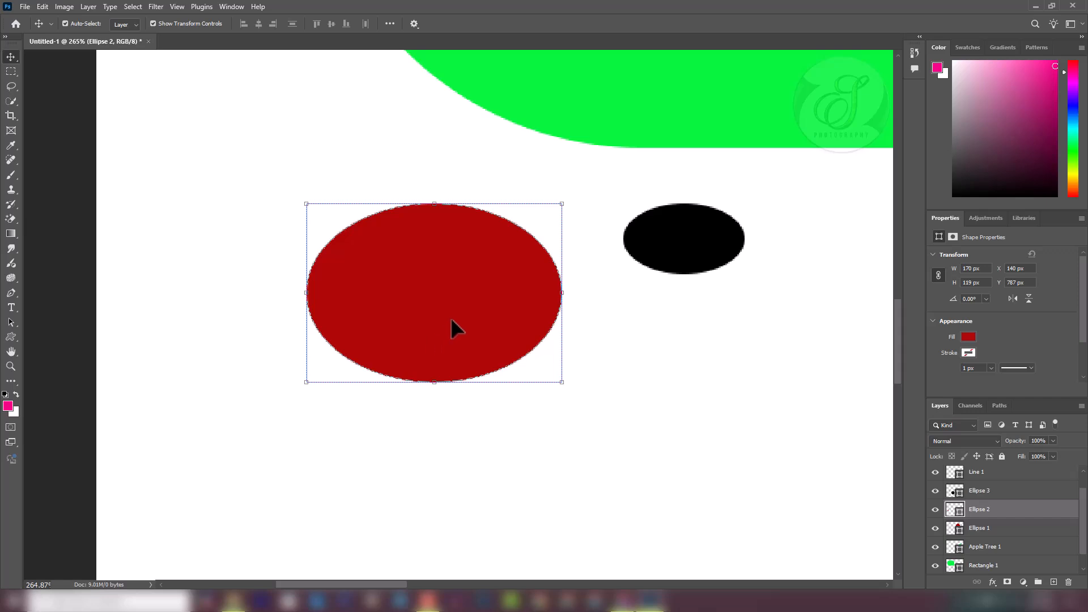
{"action": "left_click_drag", "start_coordinate": [451, 317], "coordinate": [424, 341]}
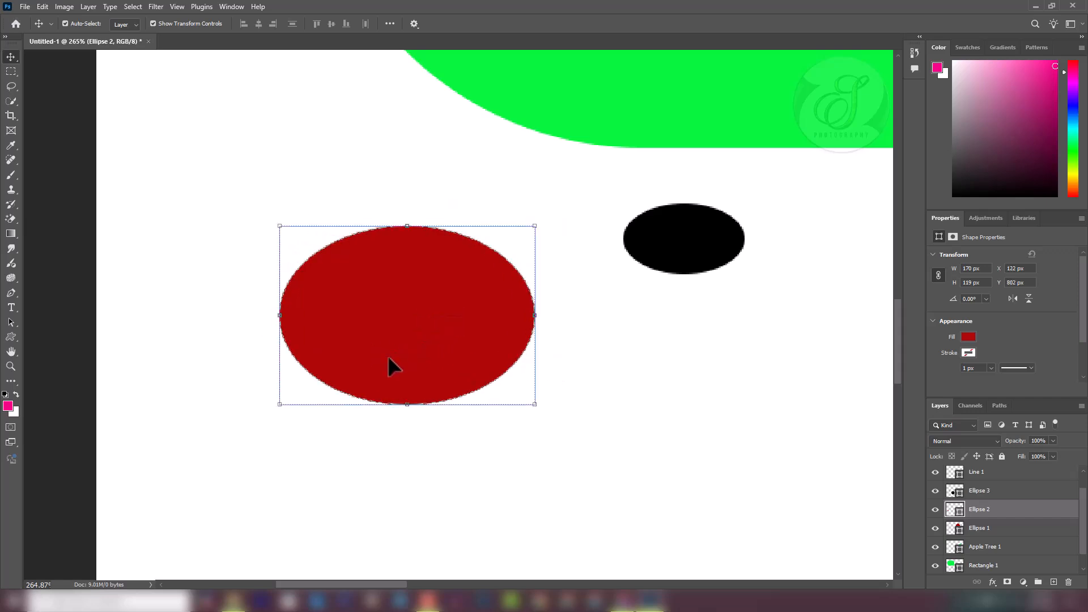
{"action": "key", "text": "ctrl"}
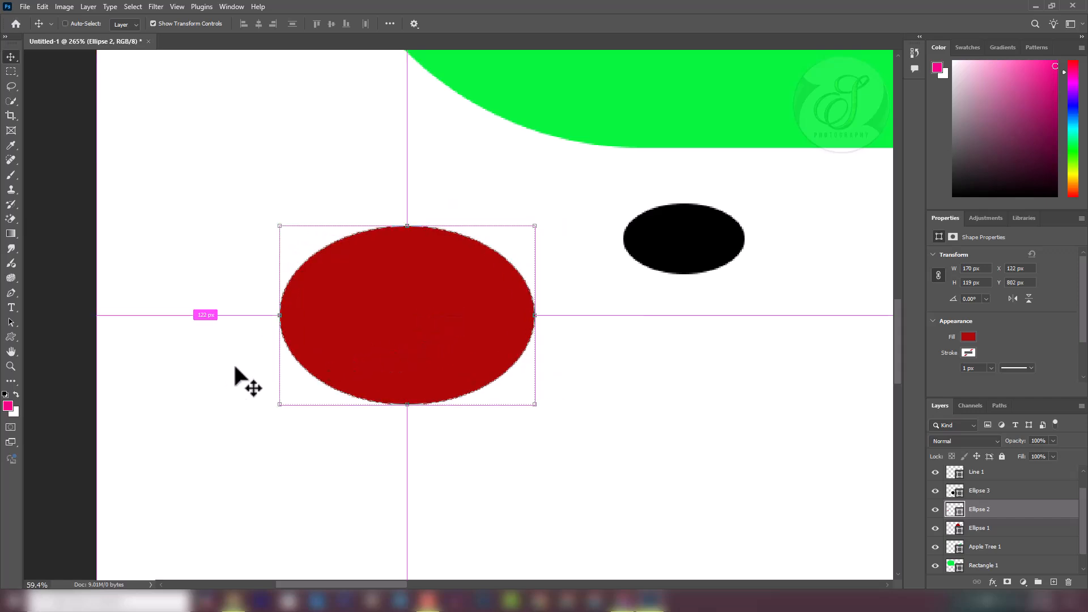
{"action": "key", "text": "ctrl+0"}
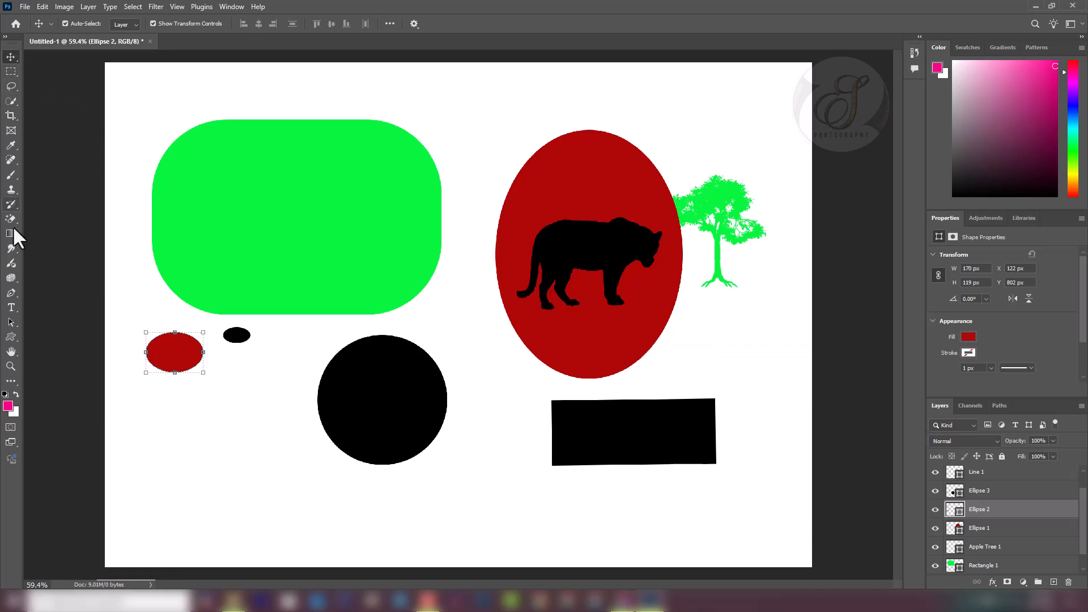
- Activate the Pen tool and display its related path and anchor point tools
{"action": "left_click", "coordinate": [10, 322]}
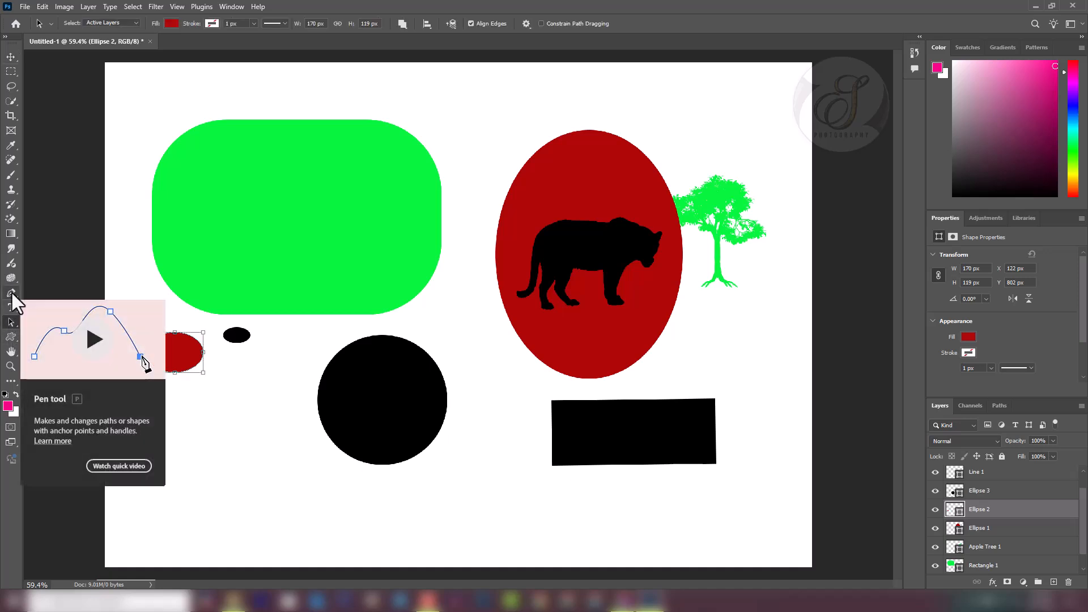
{"action": "left_click", "coordinate": [11, 291]}
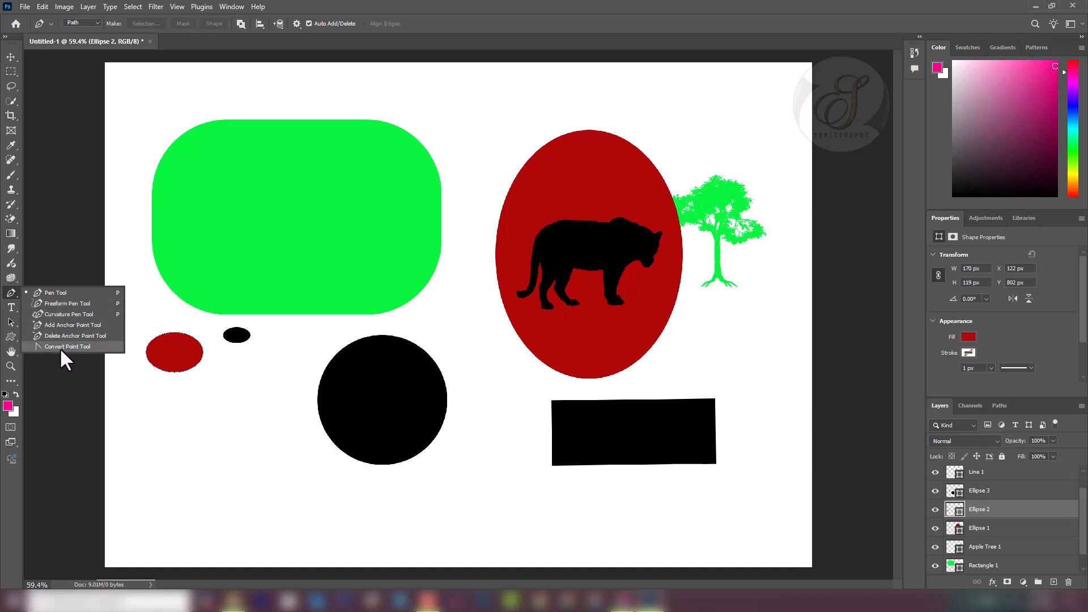
{"action": "left_click", "coordinate": [9, 291]}
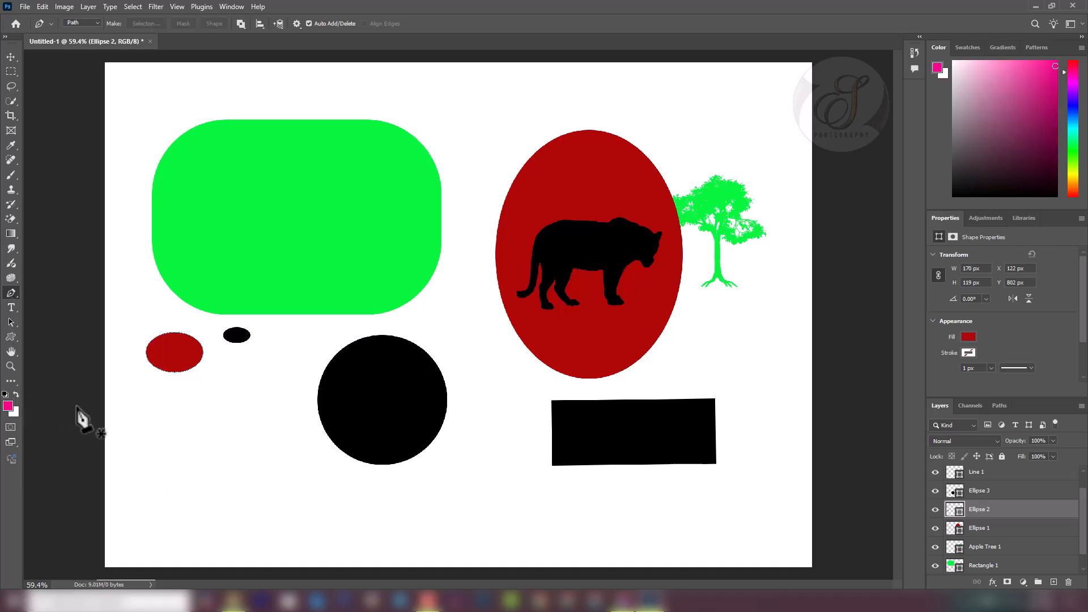
- Swap the foreground and background colors back and forth, and reset them to the default black and white
{"action": "left_click", "coordinate": [16, 393]}
{"action": "left_click", "coordinate": [16, 392]}
{"action": "key", "text": "d"}
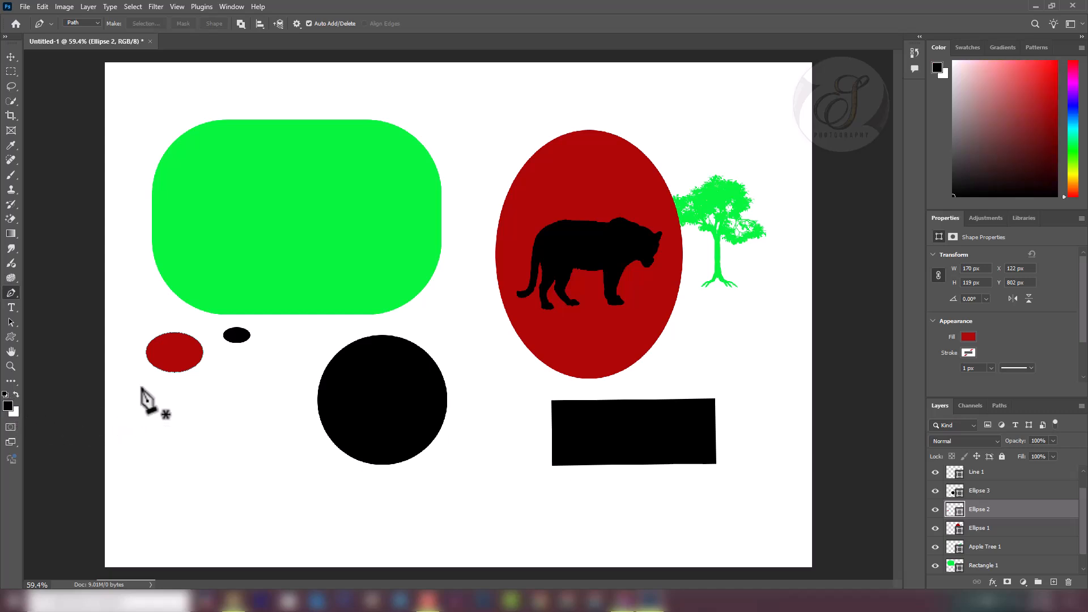
- Set the foreground color to red c82828 and return to the Pen tool
{"action": "left_click", "coordinate": [8, 406]}
{"action": "type", "text": "c82828"}
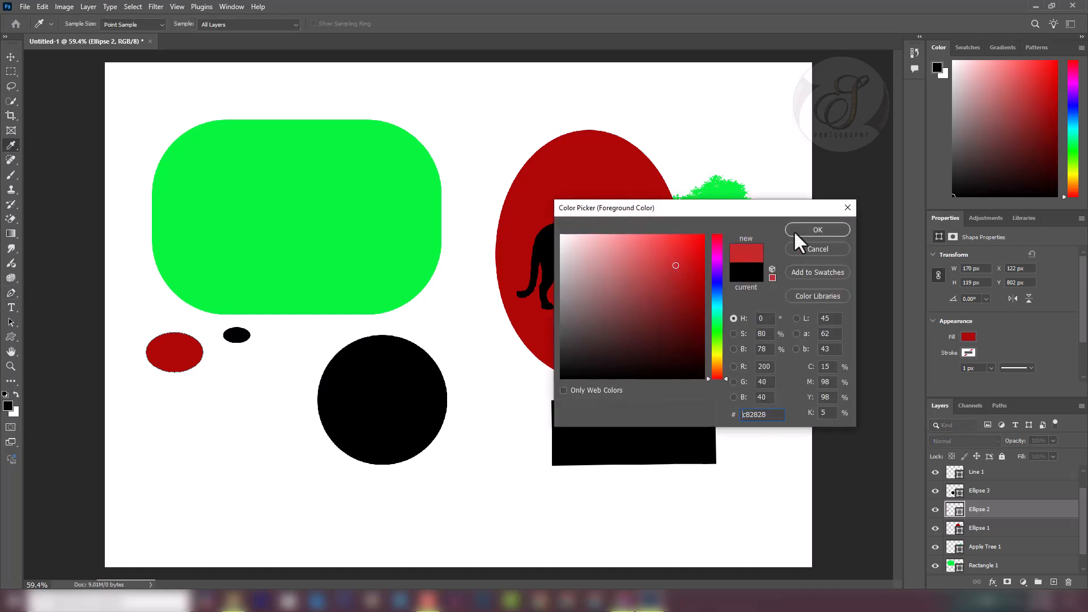
{"action": "left_click", "coordinate": [793, 230]}
{"action": "key", "text": "p"}
- Set the background color to a fully saturated bright yellow with a hue of 56°
{"action": "left_click", "coordinate": [13, 411]}
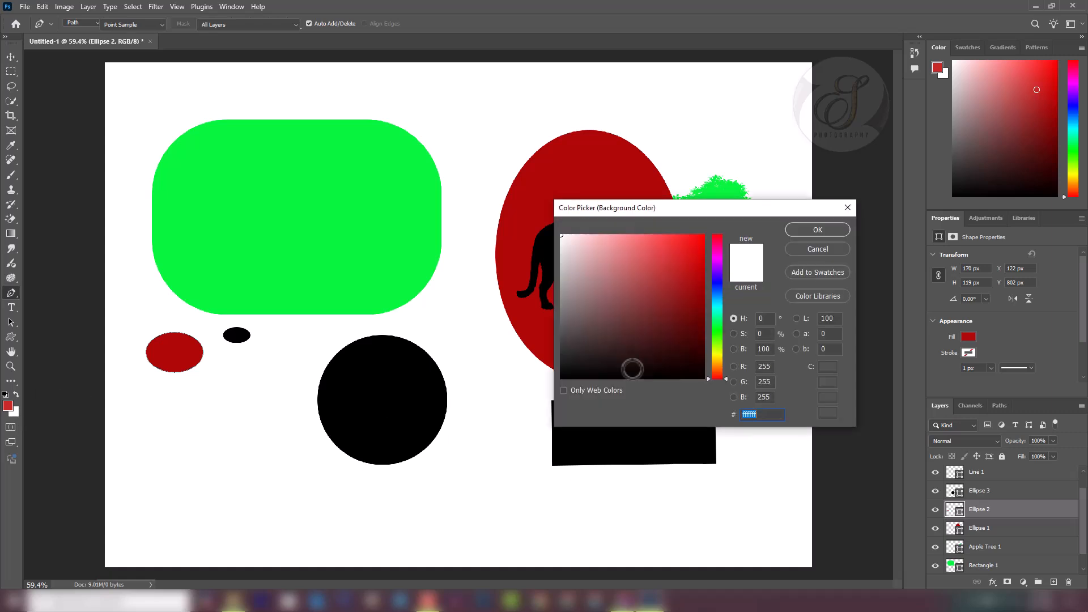
{"action": "left_click", "coordinate": [716, 368]}
{"action": "left_click", "coordinate": [711, 355]}
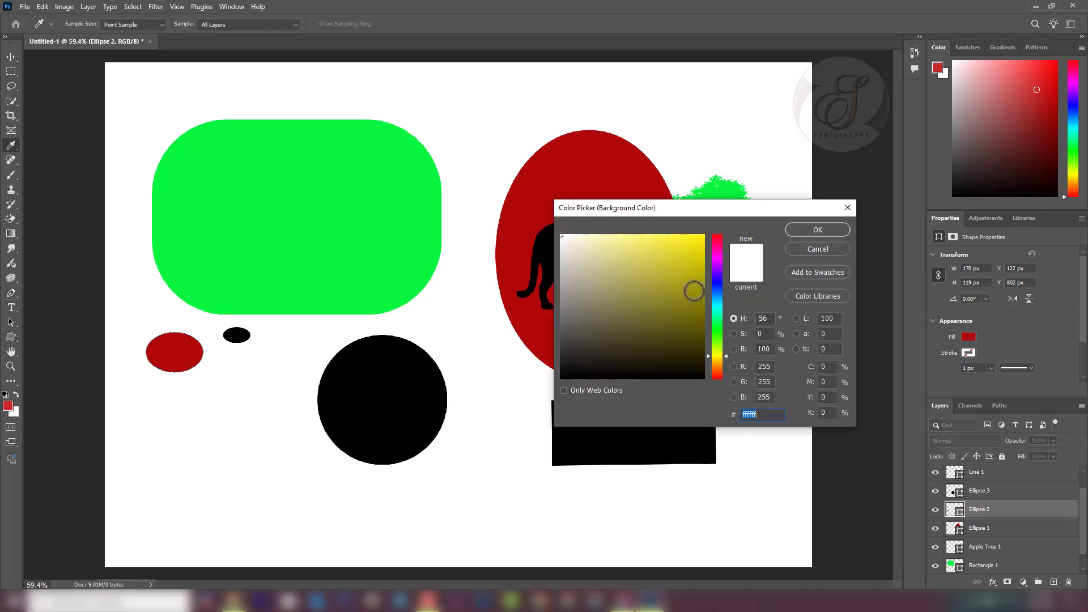
{"action": "left_click", "coordinate": [704, 236]}
{"action": "left_click", "coordinate": [817, 230]}
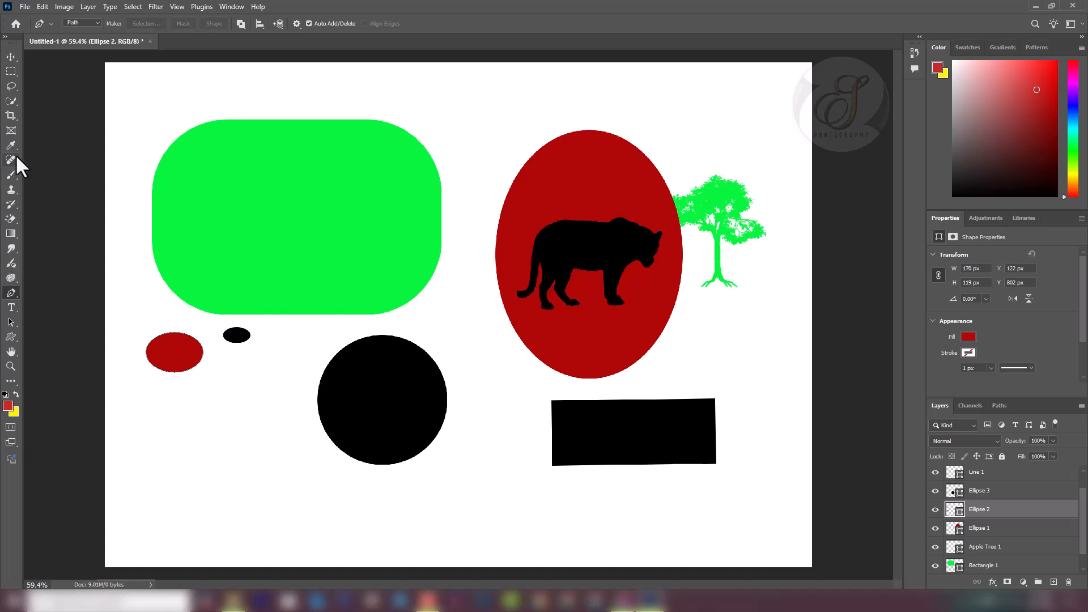
- Add a new layer above Ellipse 2 and paint three soft, straight red brush strokes below the small red ellipse
{"action": "left_click", "coordinate": [11, 174]}
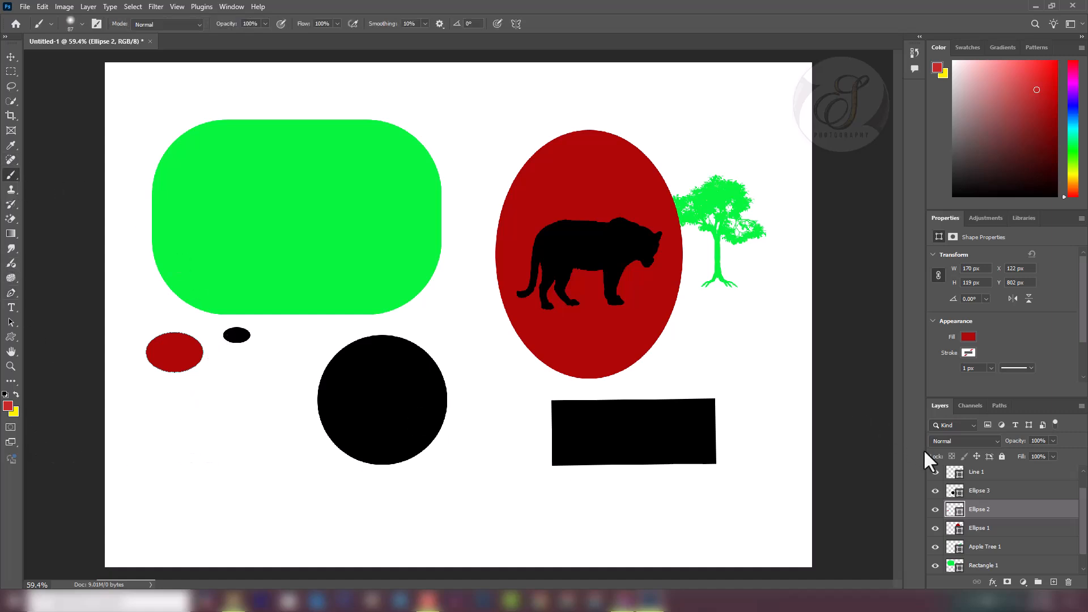
{"action": "left_click", "coordinate": [1054, 582]}
{"action": "left_click", "coordinate": [149, 422]}
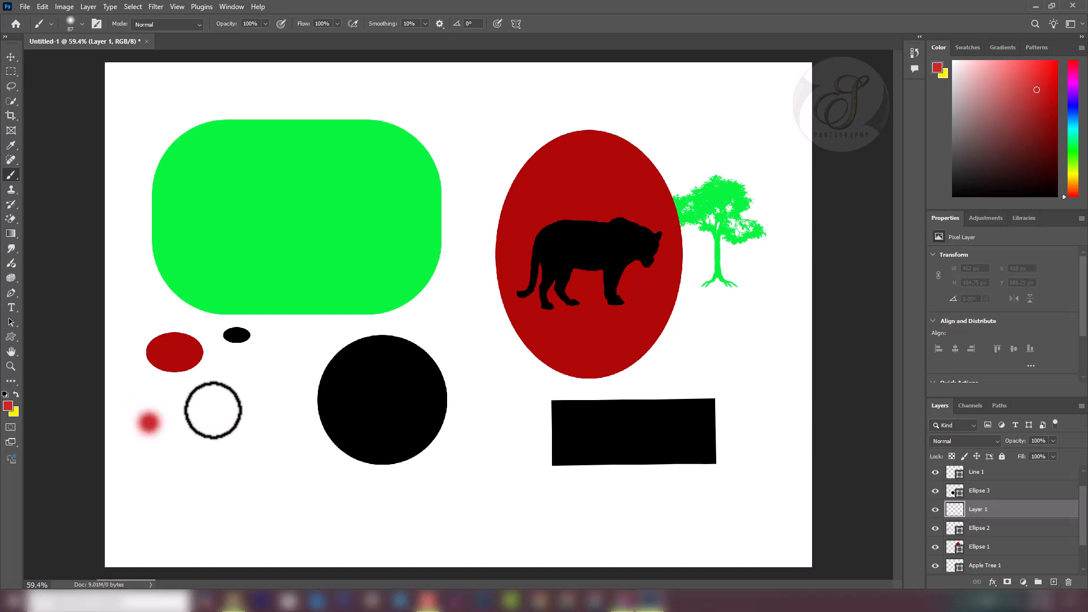
{"action": "left_click", "coordinate": [247, 404], "text": "shift"}
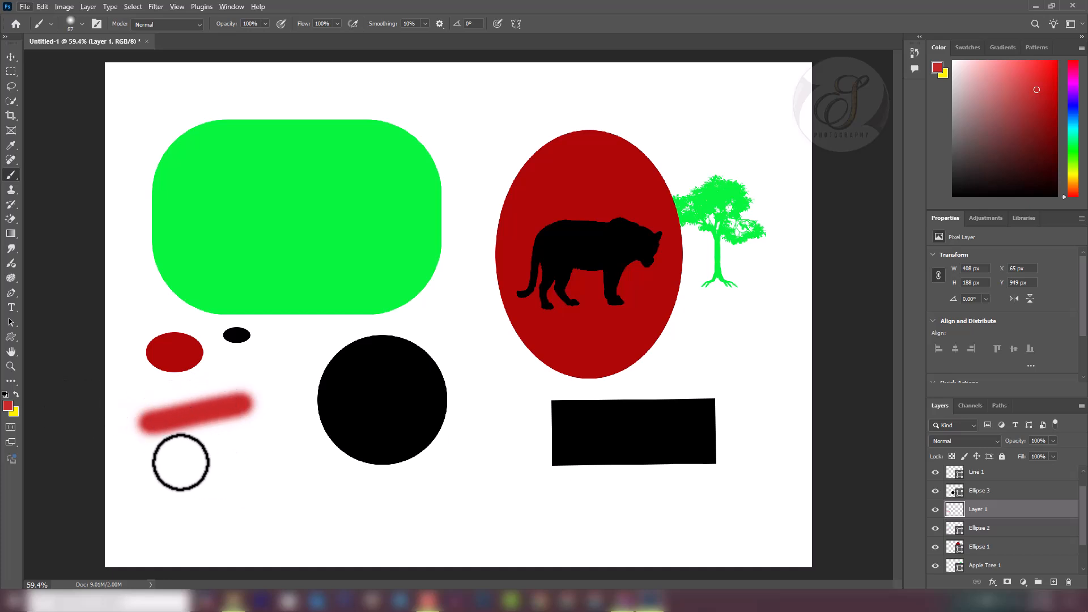
{"action": "left_click_drag", "start_coordinate": [180, 462], "coordinate": [273, 462]}
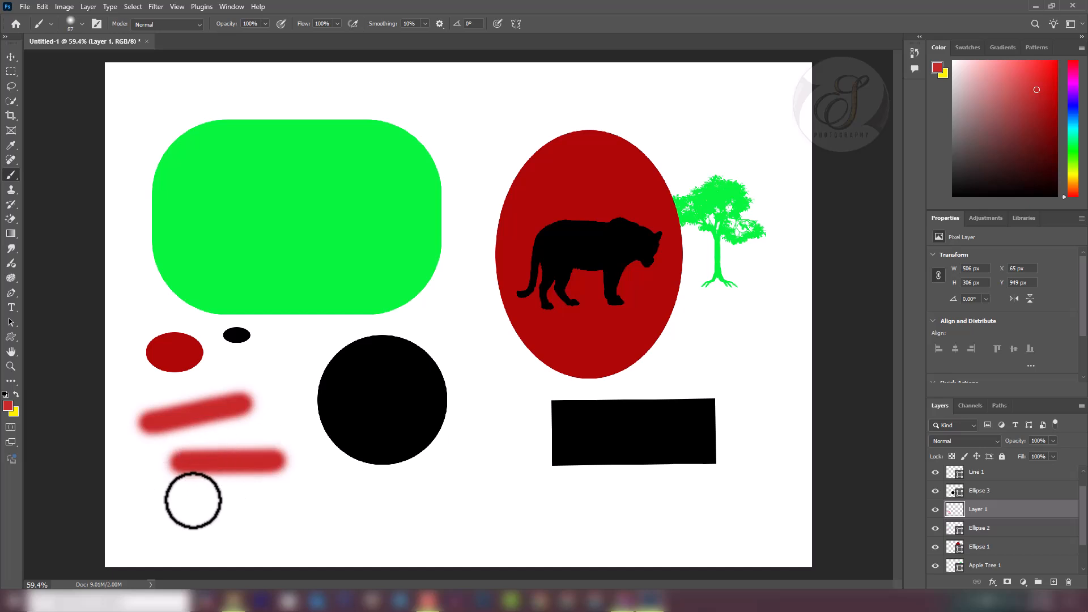
{"action": "left_click_drag", "start_coordinate": [193, 499], "coordinate": [273, 500]}
- Paint a yellow stroke over the lowest red stroke using the swapped colors, and restore red as the foreground color
{"action": "left_click", "coordinate": [16, 394]}
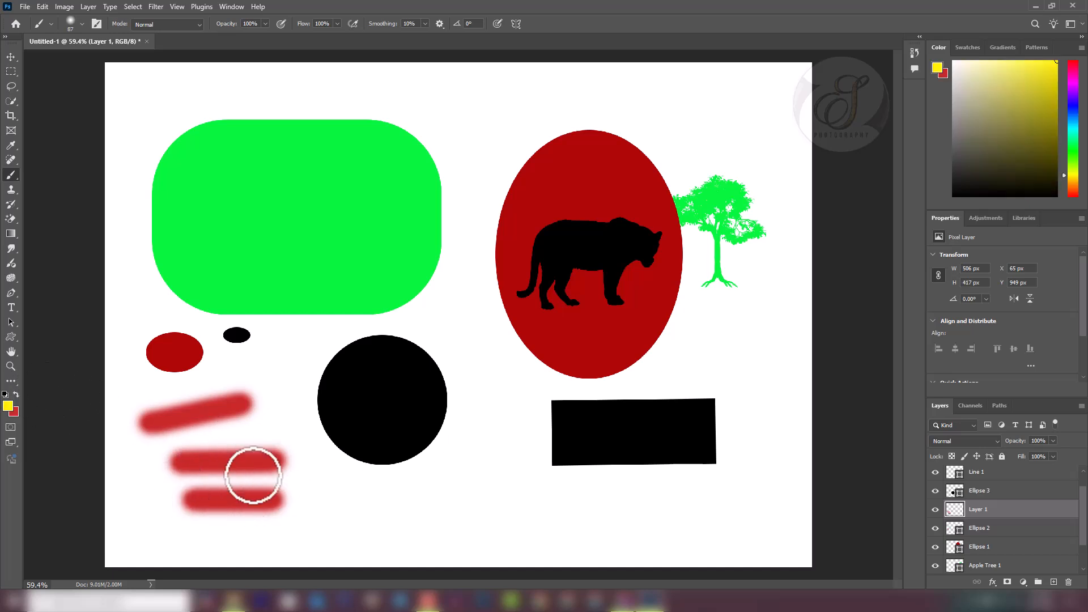
{"action": "left_click_drag", "start_coordinate": [198, 500], "coordinate": [289, 506]}
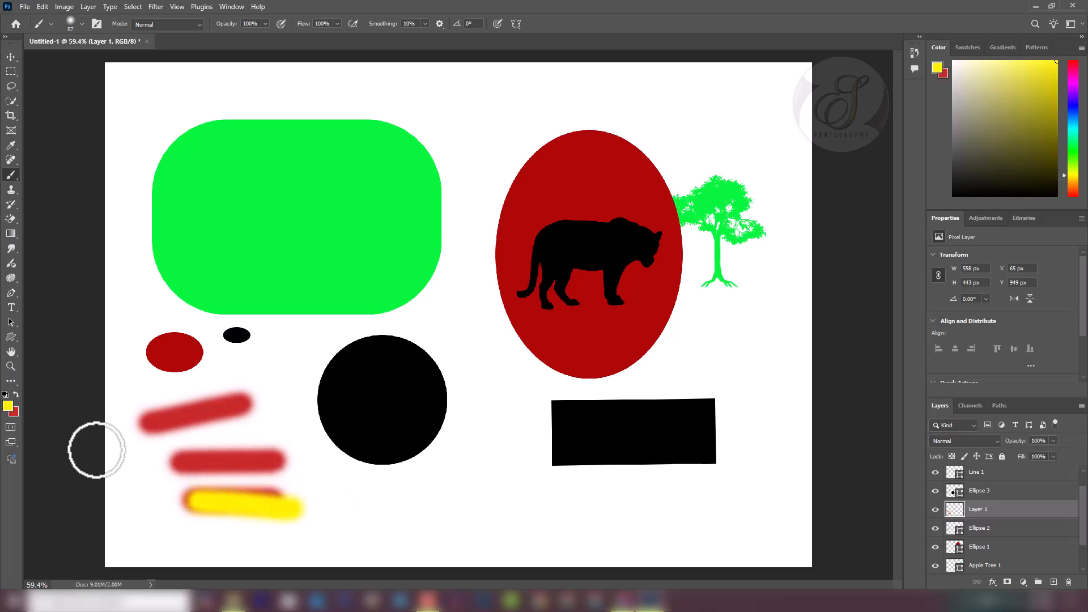
{"action": "left_click", "coordinate": [14, 393]}
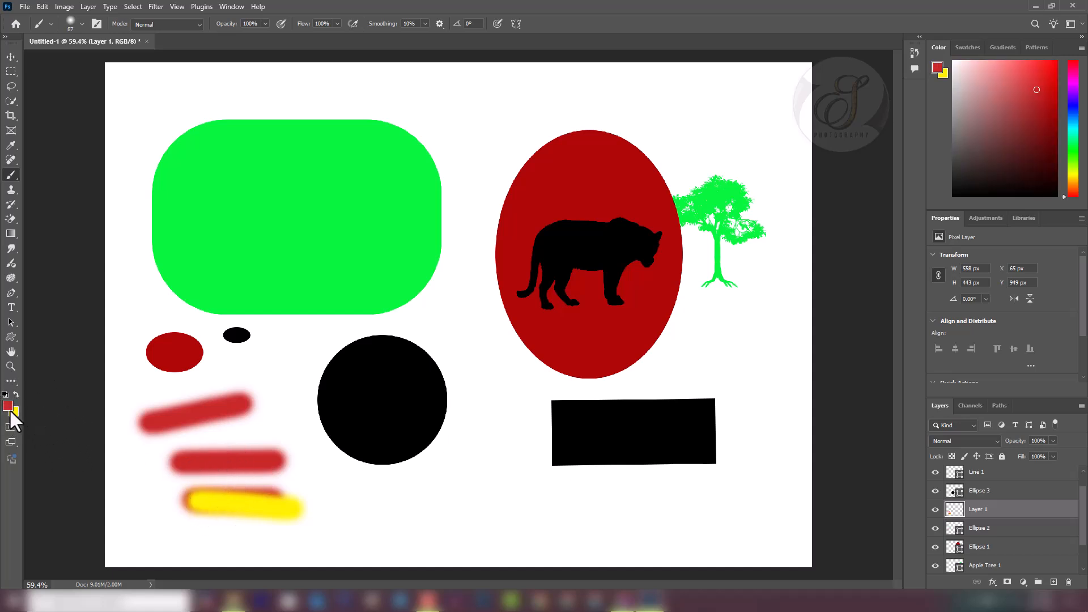
- With the default colors, paint a black stroke below the large black circle and cover its lower half in white, finishing on the Move tool
{"action": "key", "text": "d"}
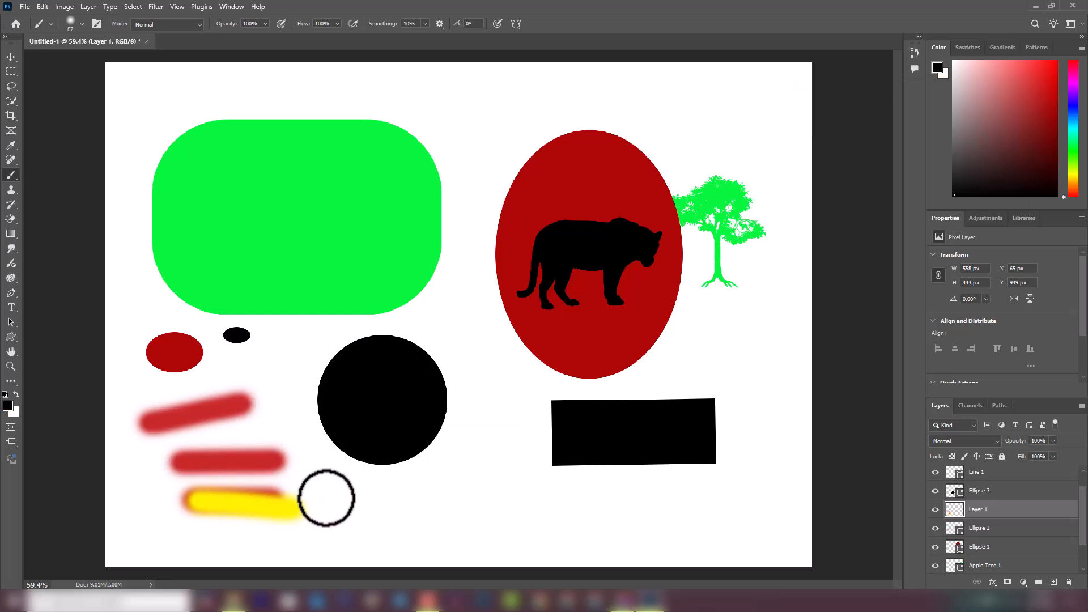
{"action": "left_click_drag", "start_coordinate": [327, 496], "coordinate": [437, 497]}
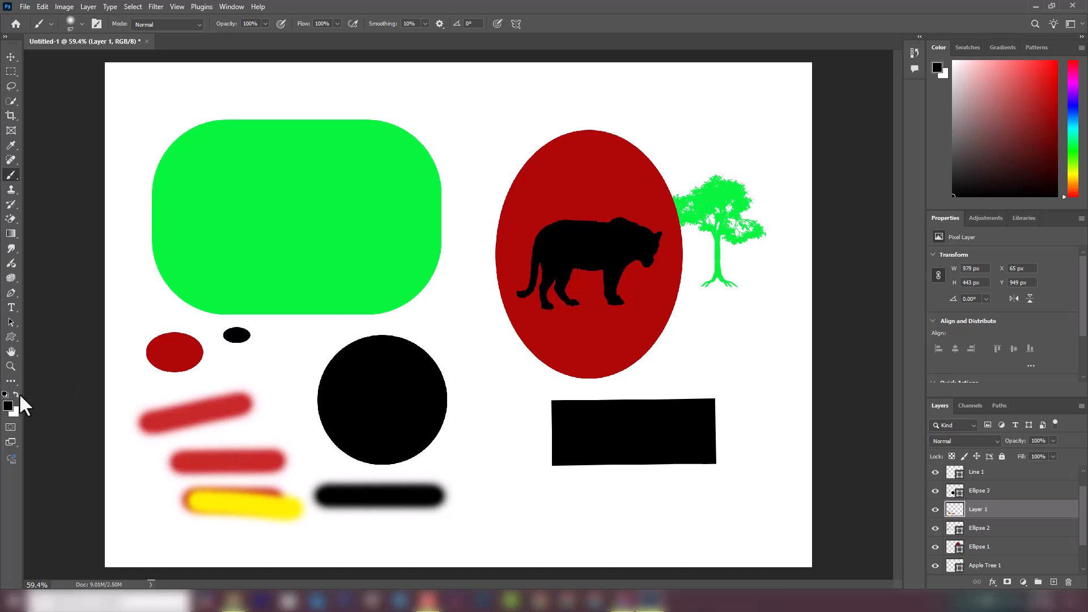
{"action": "left_click", "coordinate": [16, 395]}
{"action": "left_click_drag", "start_coordinate": [316, 505], "coordinate": [442, 515]}
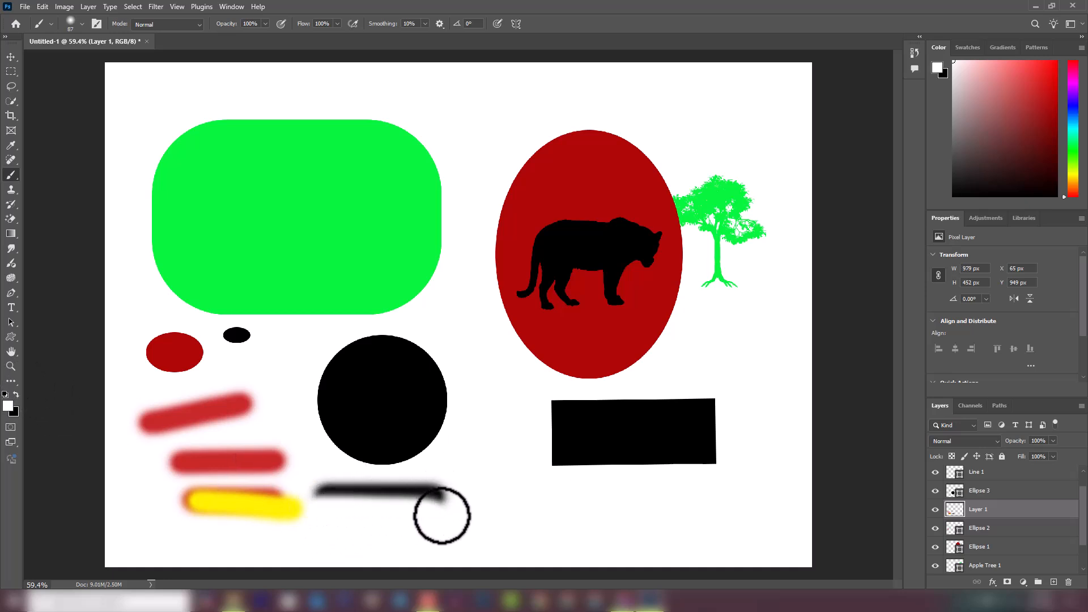
{"action": "left_click", "coordinate": [14, 395]}
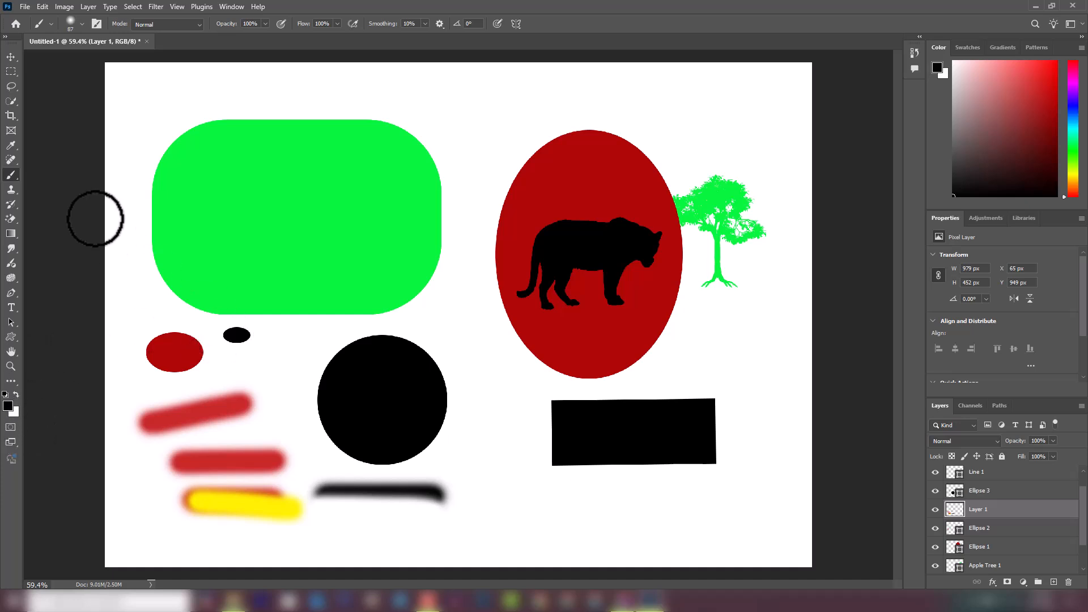
{"action": "left_click", "coordinate": [11, 57]}
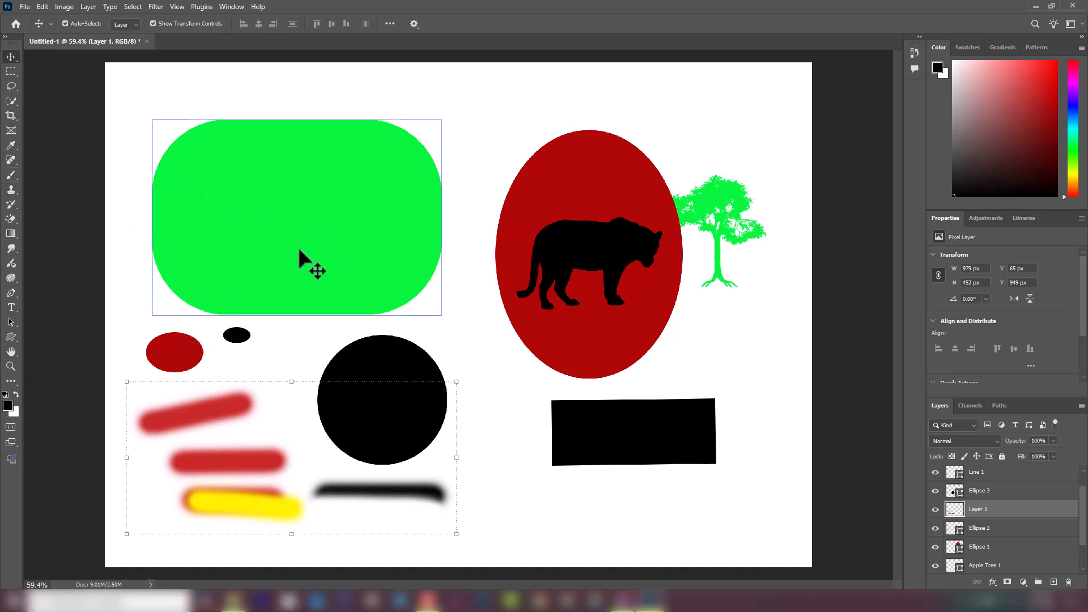